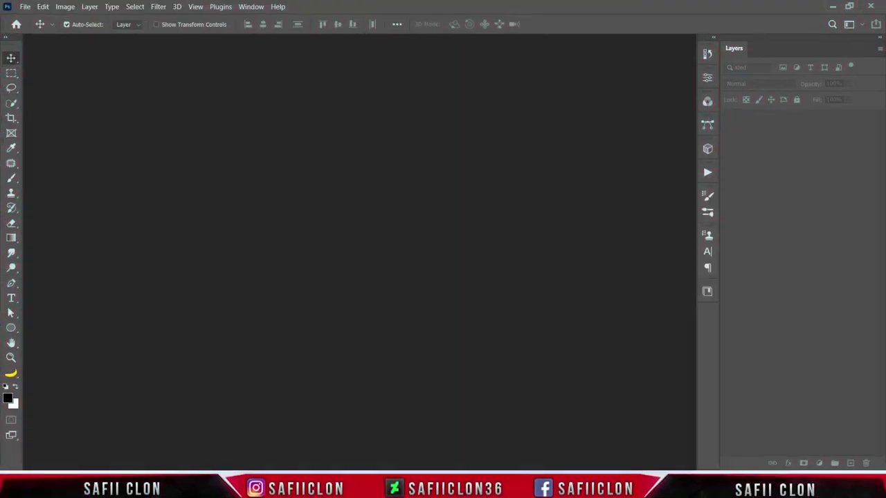
# Step: Open the portrait ecde631ccc34c9b8086dbf7956f88eae.jpg from the NEW CYBORG folder
pyautogui.click(24, 8)
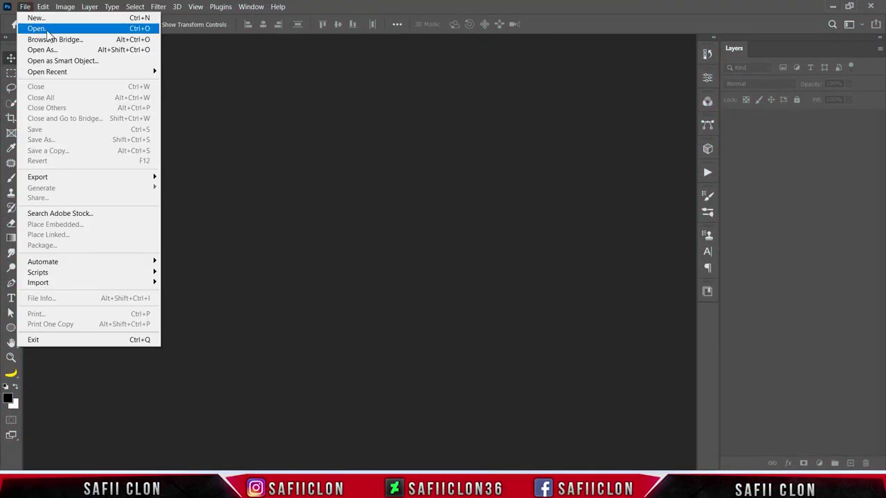
pyautogui.click(38, 29)
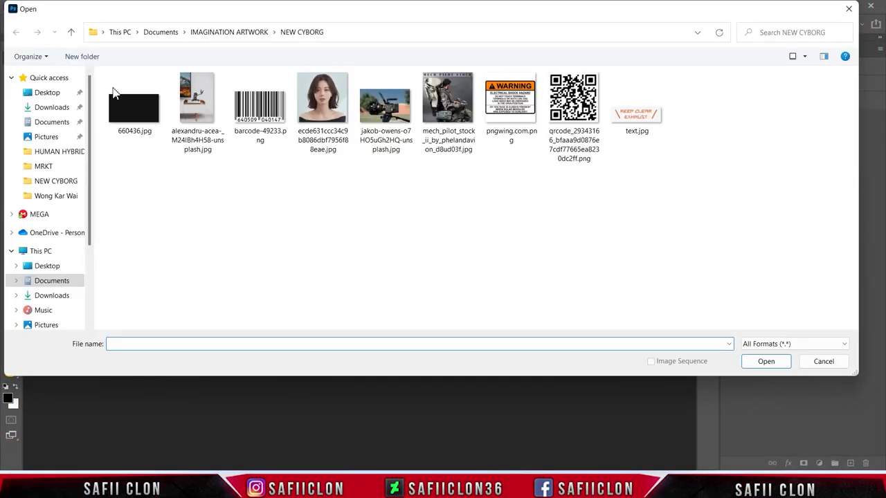
pyautogui.click(342, 110)
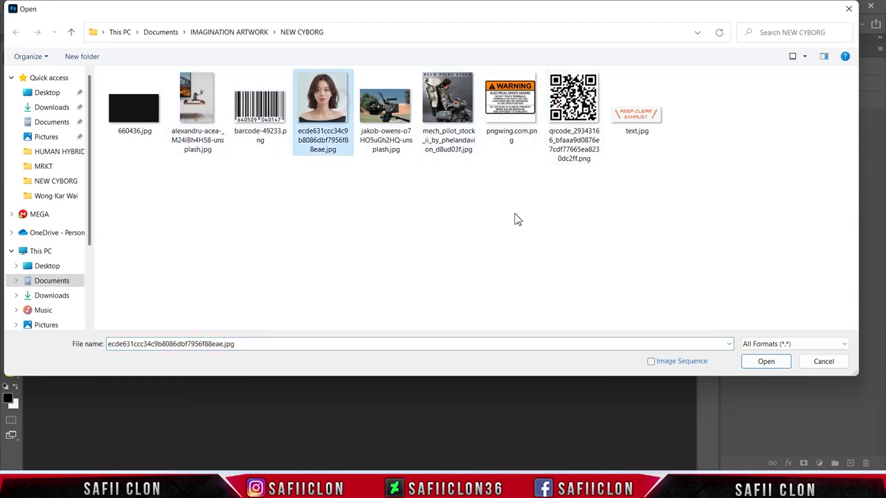
pyautogui.click(765, 361)
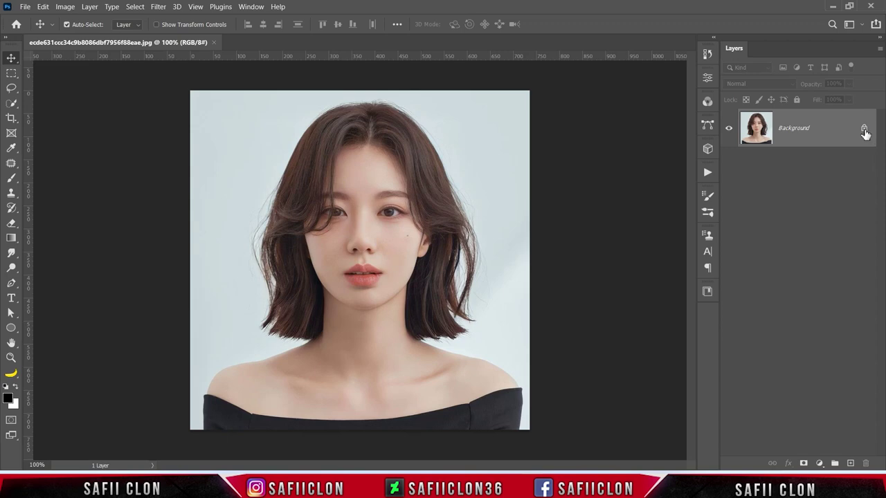
# Step: Unlock the Background layer and duplicate it twice
pyautogui.click(864, 130)
pyautogui.rightClick(814, 135)
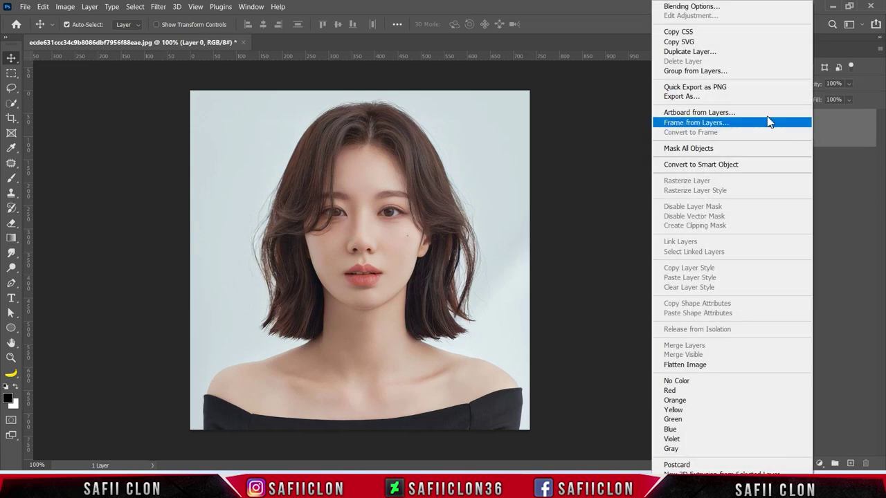
pyautogui.click(692, 49)
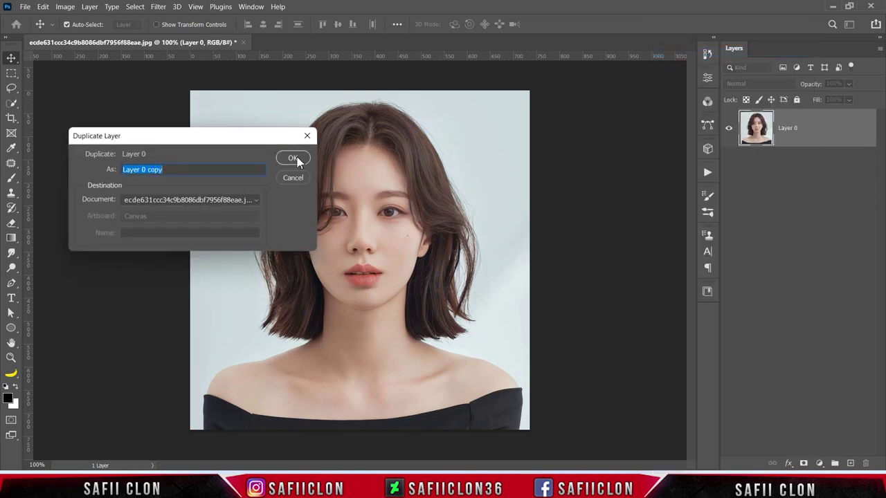
pyautogui.click(294, 159)
pyautogui.rightClick(835, 131)
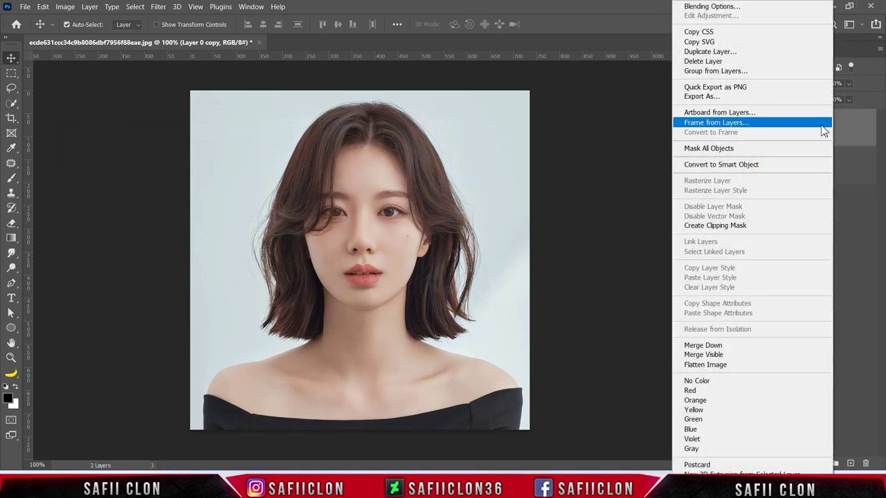
pyautogui.click(699, 49)
pyautogui.click(294, 158)
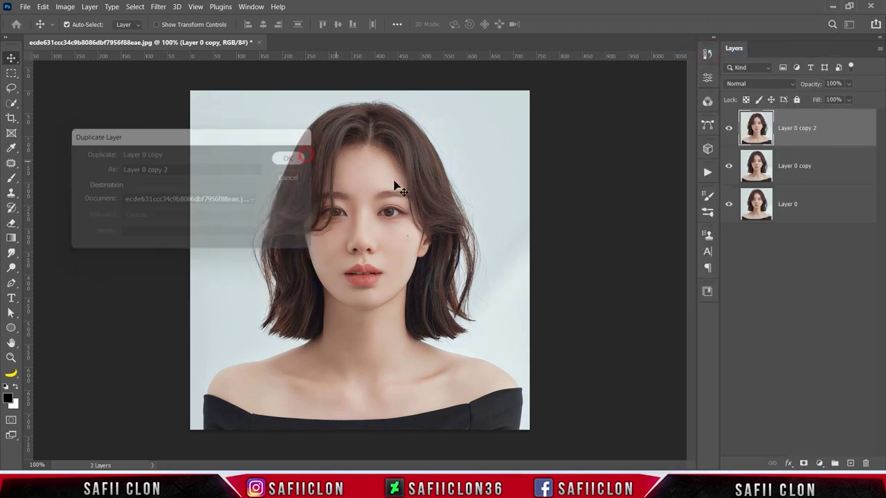
# Step: Rename the three layers LINE, MODEL and ORIGINAL from top to bottom
pyautogui.doubleClick(792, 130)
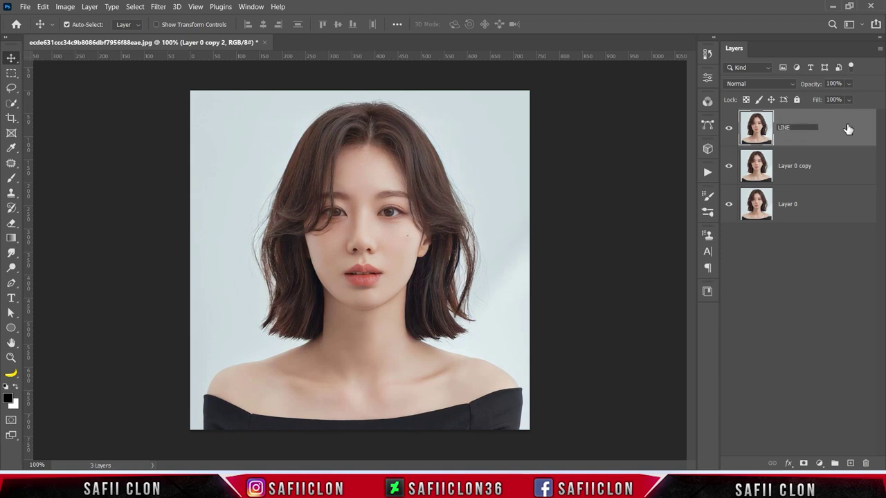
pyautogui.click(844, 128)
pyautogui.click(789, 172)
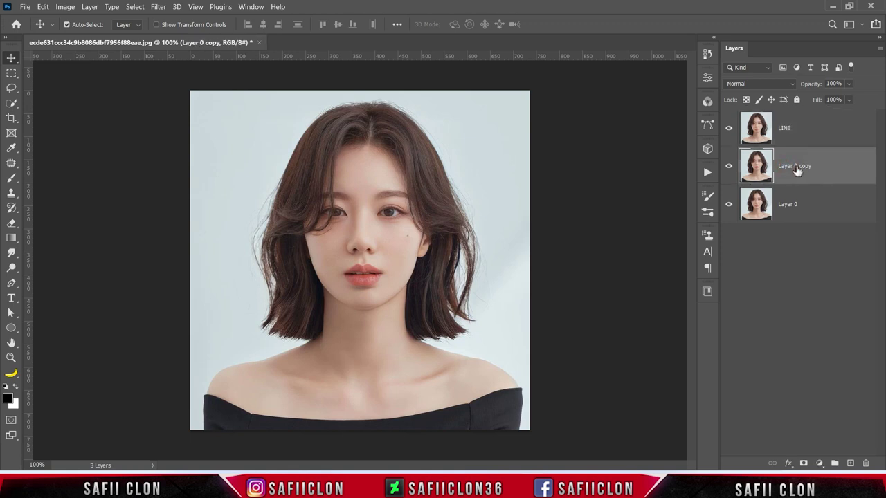
pyautogui.write('MODEL')
pyautogui.click(837, 171)
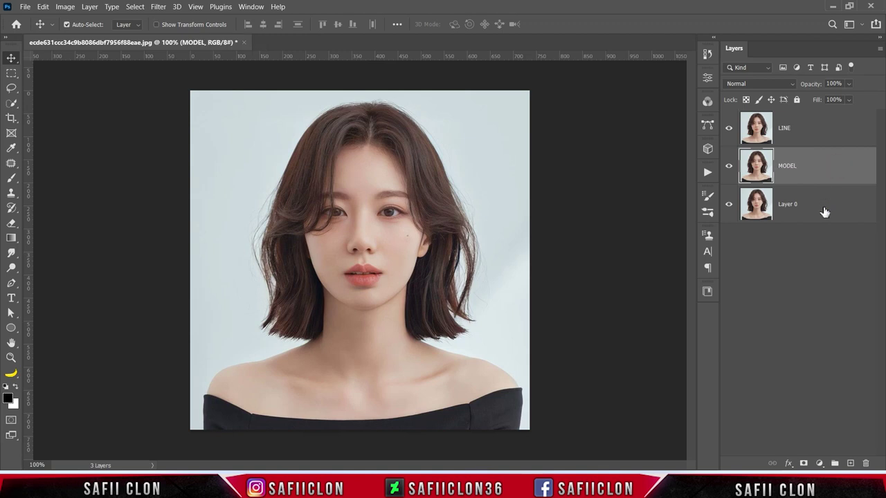
pyautogui.click(824, 212)
pyautogui.doubleClick(787, 204)
pyautogui.write('ORIGINAL')
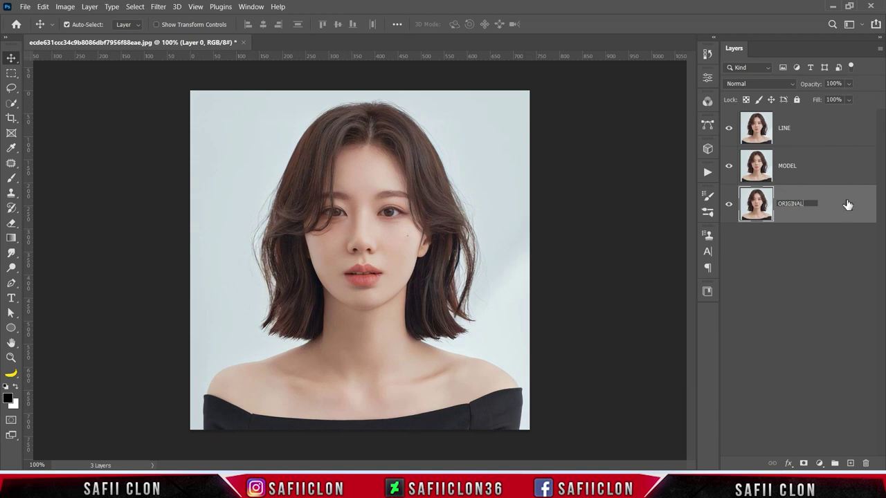
pyautogui.click(847, 204)
# Step: Hide the ORIGINAL layer and add an empty Layer 1 above LINE
pyautogui.click(729, 205)
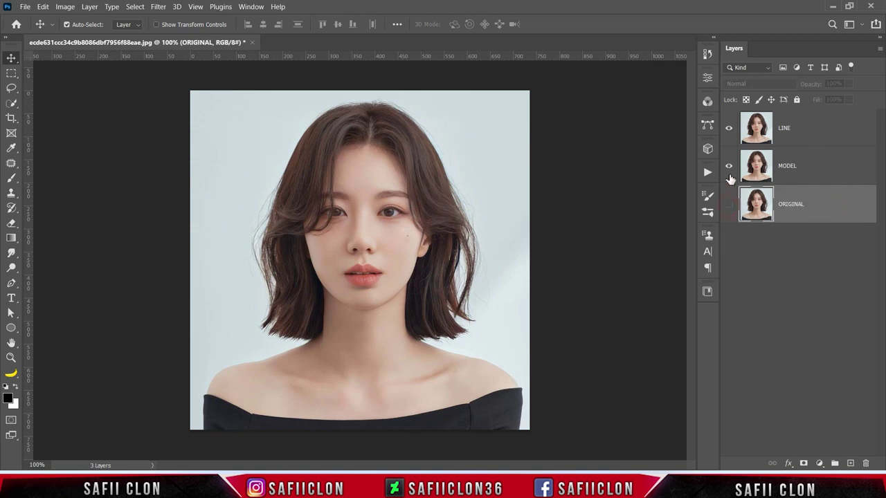
pyautogui.click(820, 136)
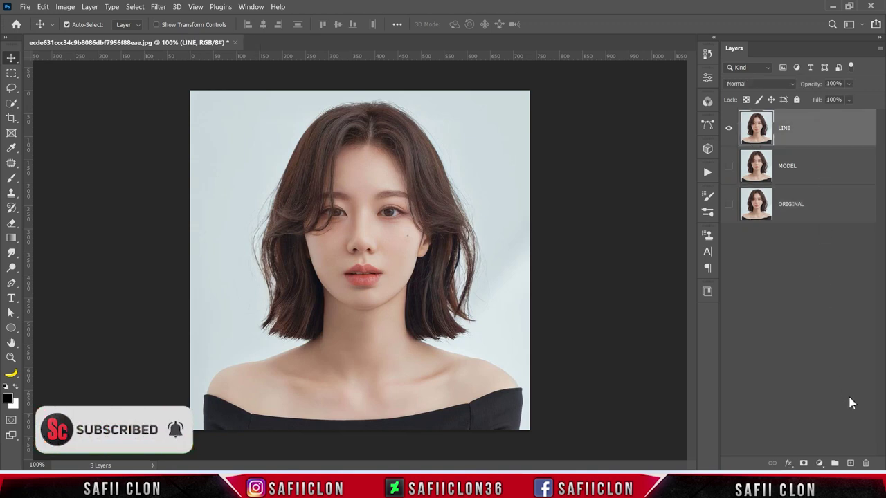
pyautogui.click(848, 464)
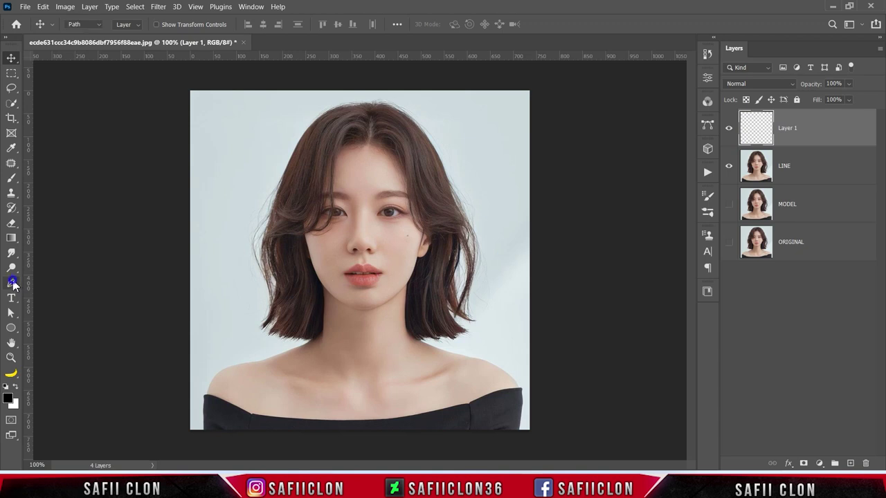
# Step: Switch to the Pen tool in Path mode and zoom to 200% on the face
pyautogui.moveTo(11, 283); pyautogui.dragTo(55, 284)
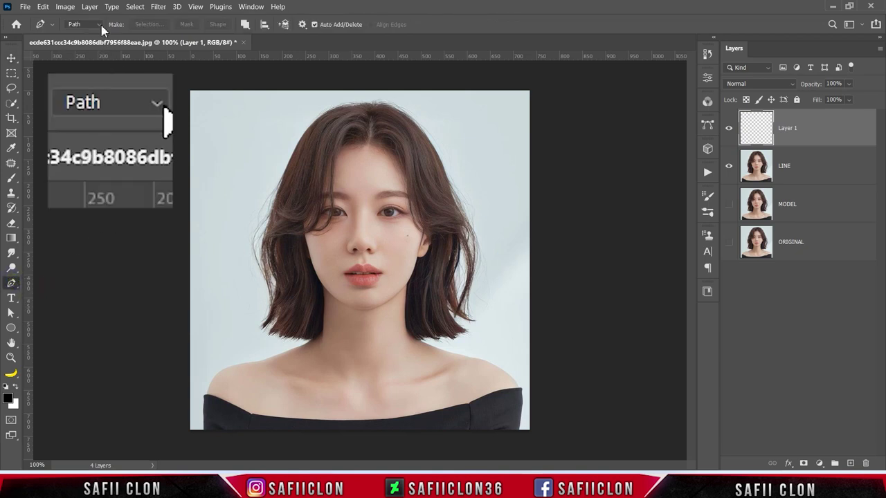
pyautogui.click(101, 25)
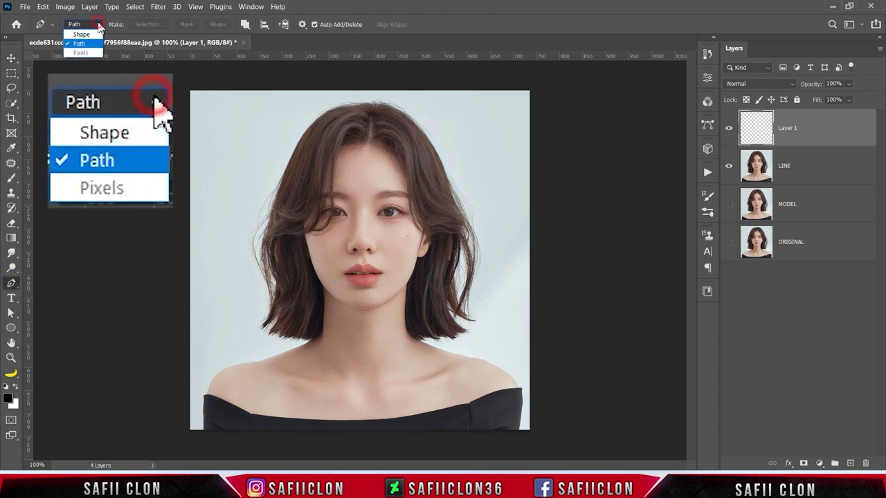
pyautogui.click(86, 42)
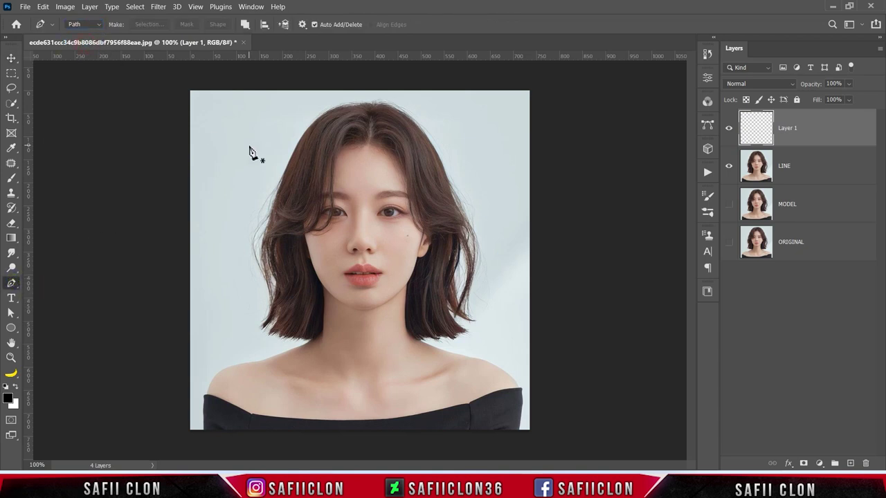
pyautogui.click(245, 24)
pyautogui.click(263, 44)
pyautogui.hotkey('ctrl', '+')
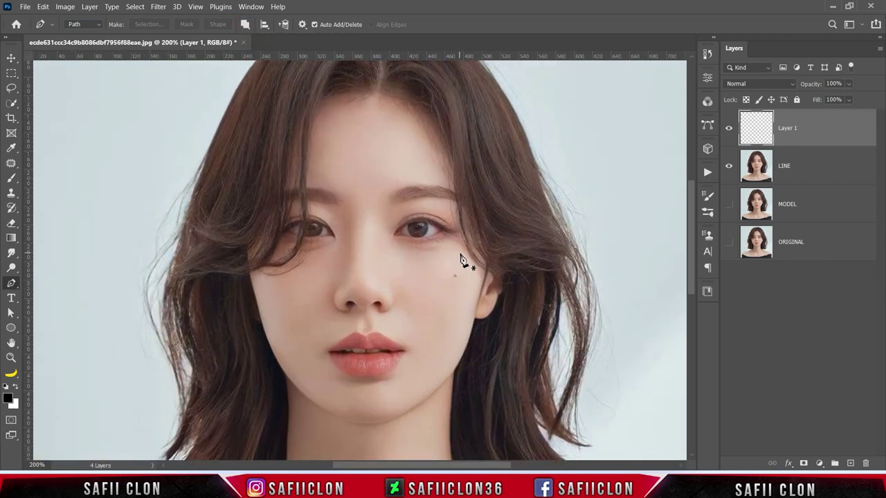
# Step: Draw a straight path from the top of the forehead down to the right eye
pyautogui.click(431, 116)
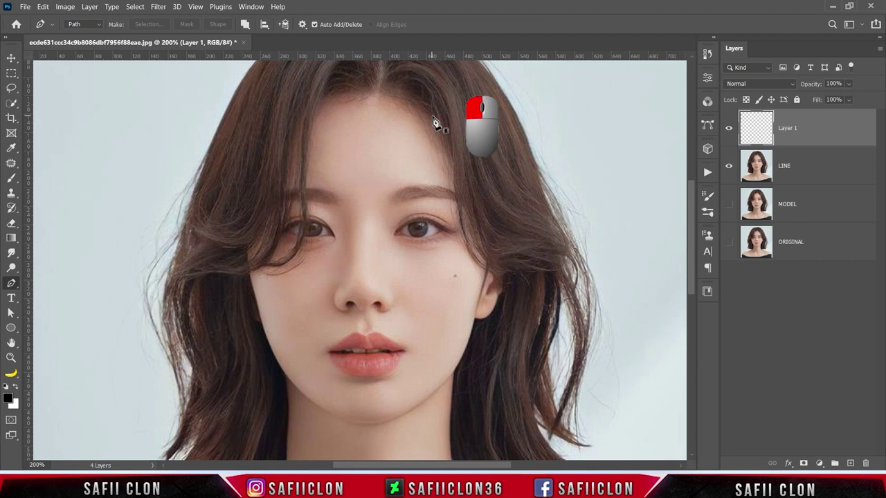
pyautogui.click(413, 148)
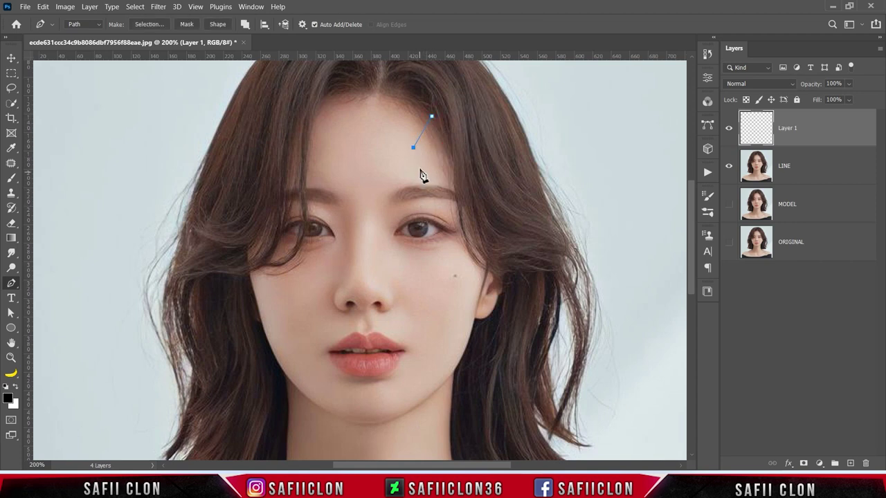
pyautogui.click(415, 218)
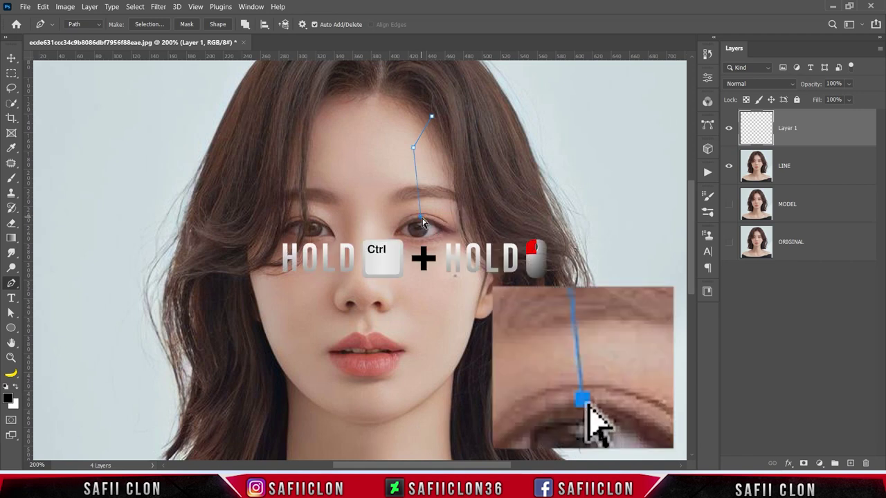
pyautogui.moveTo(416, 218); pyautogui.dragTo(419, 218)
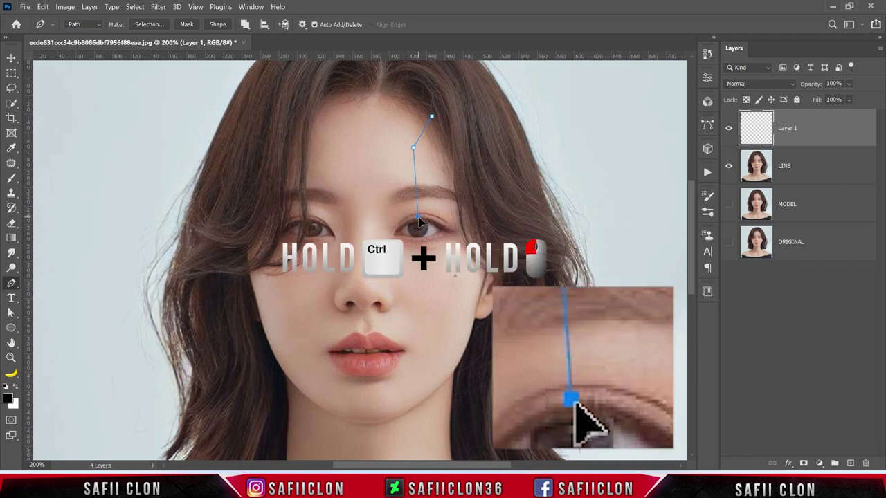
pyautogui.keyDown('ctrl'); pyautogui.click(410, 256); pyautogui.keyUp('ctrl')
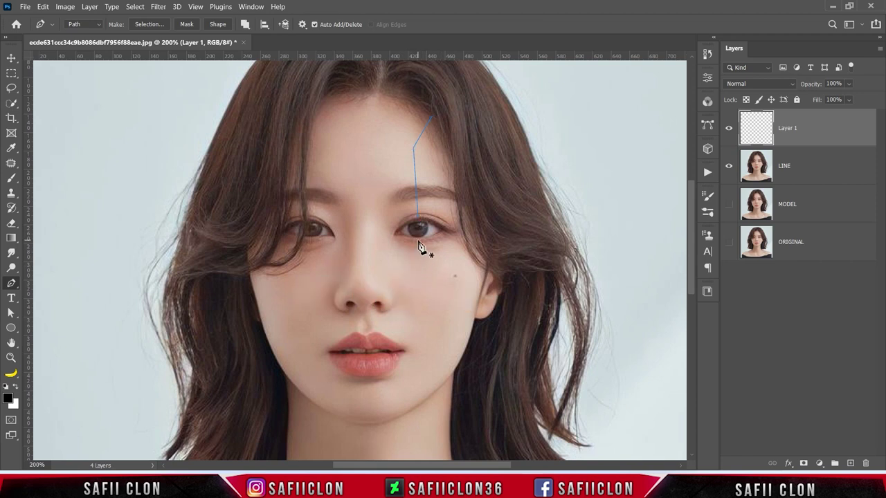
# Step: Extend the path from the eye down the cheek to the jaw, with a branch toward the ear
pyautogui.click(418, 240)
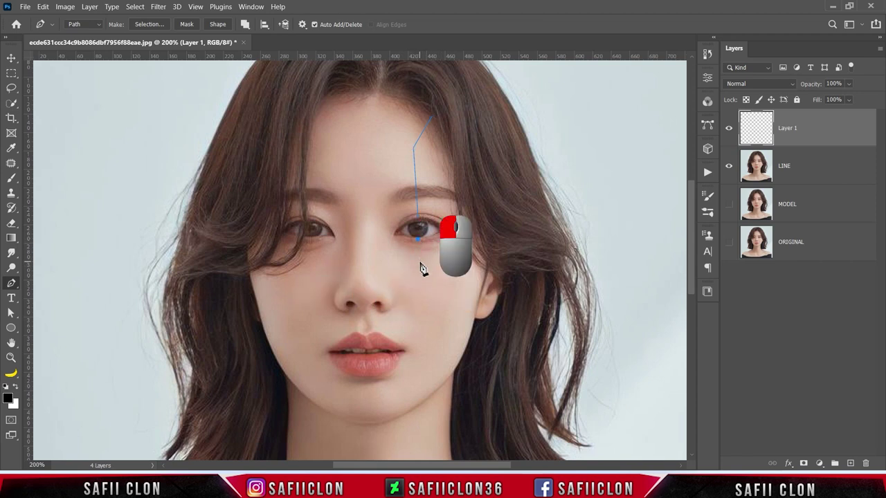
pyautogui.click(418, 279)
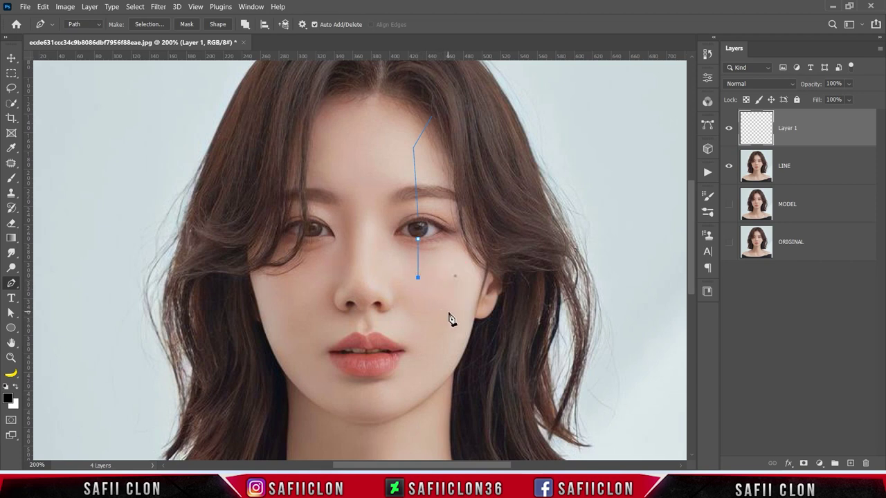
pyautogui.click(450, 316)
pyautogui.keyDown('ctrl'); pyautogui.click(449, 280); pyautogui.keyUp('ctrl')
pyautogui.click(443, 339)
pyautogui.click(454, 370)
pyautogui.click(482, 286)
pyautogui.moveTo(417, 278); pyautogui.dragTo(417, 280)
pyautogui.click(195, 7)
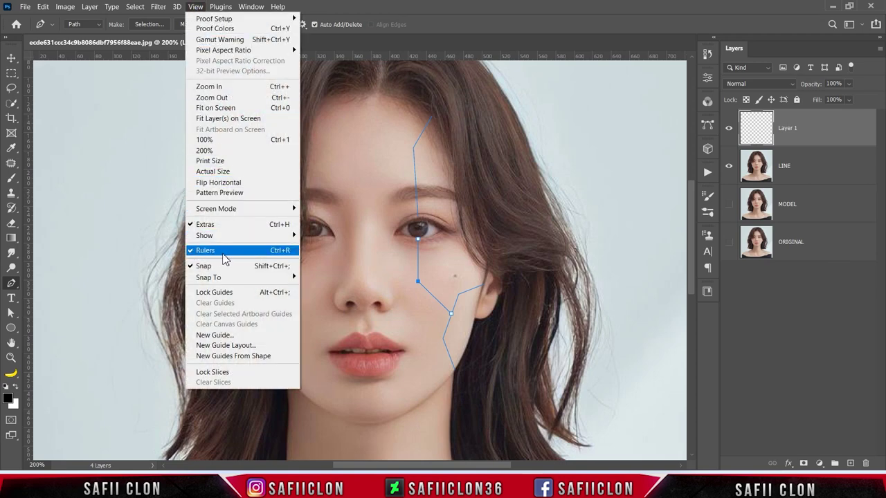
# Step: Add four horizontal guides at the forehead, eye line and lower face
pyautogui.press('Escape')
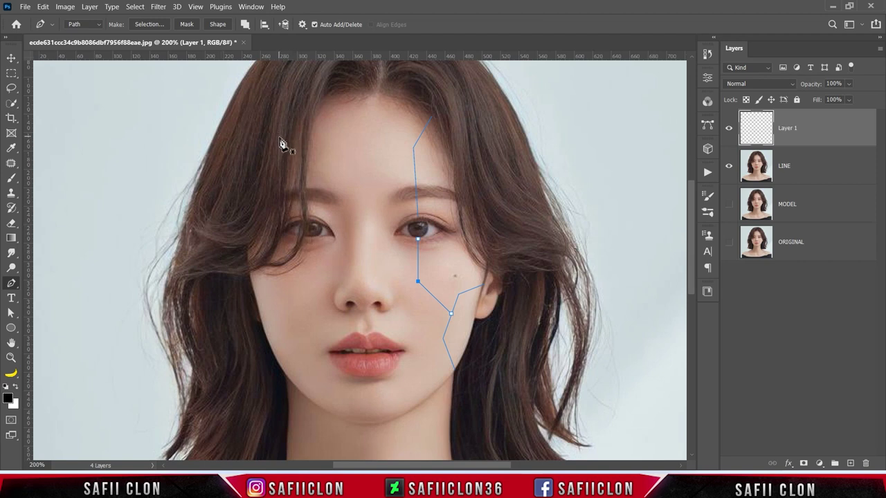
pyautogui.moveTo(342, 56); pyautogui.dragTo(347, 116)
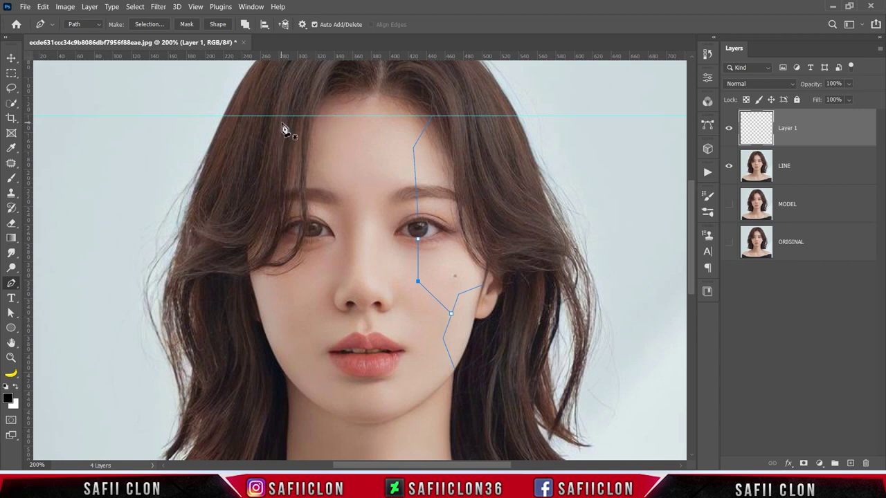
pyautogui.moveTo(298, 55); pyautogui.dragTo(304, 147)
pyautogui.moveTo(308, 56); pyautogui.dragTo(310, 281)
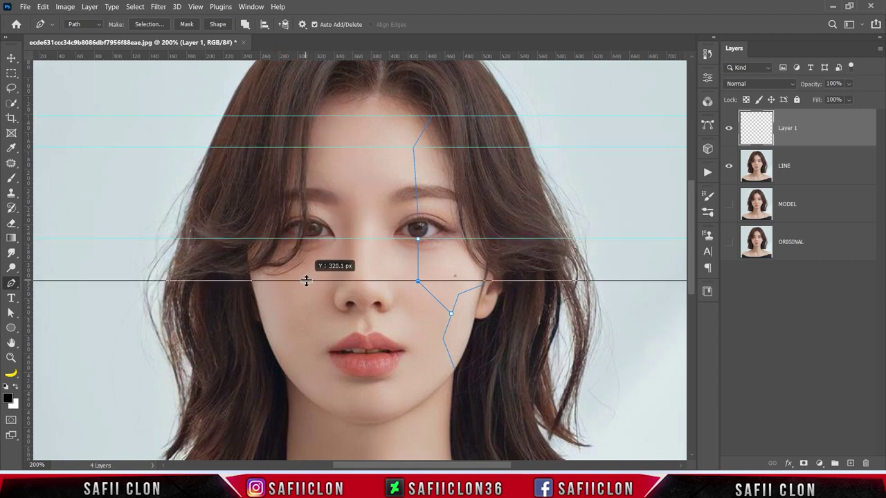
pyautogui.moveTo(313, 56); pyautogui.dragTo(339, 313)
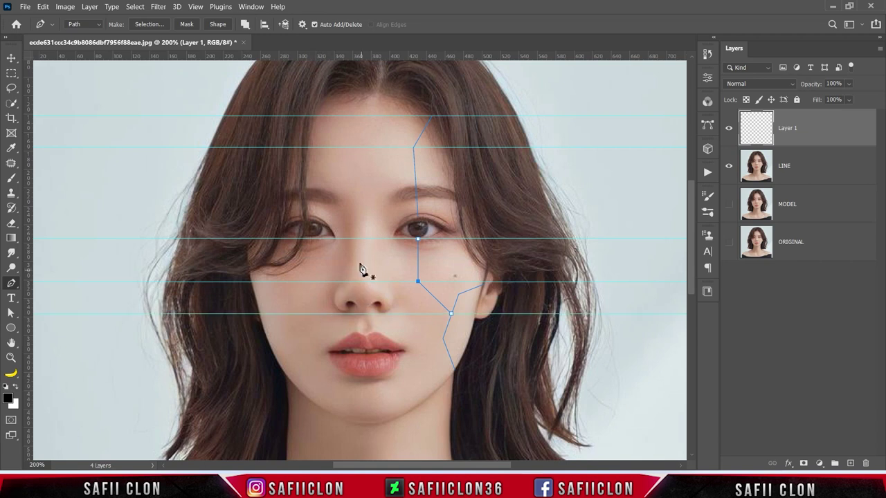
# Step: Draw the left cheek line from the forehead past the eye, bending down to the jaw
pyautogui.click(293, 115)
pyautogui.click(312, 219)
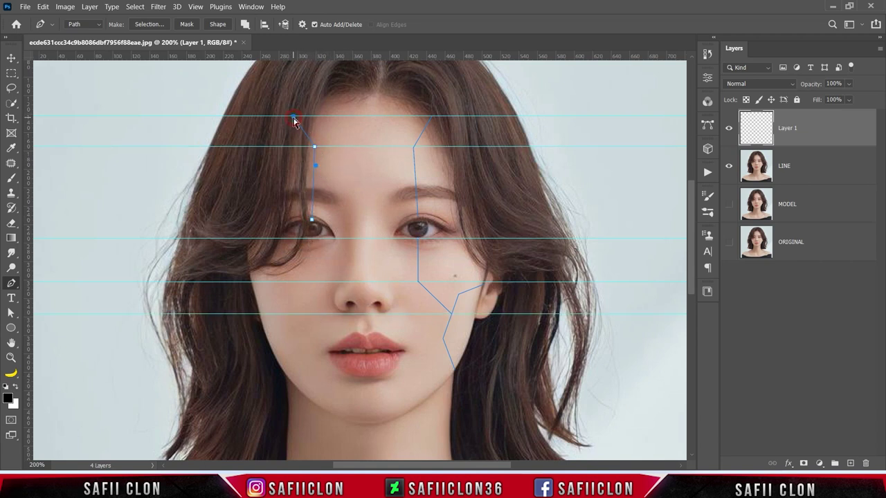
pyautogui.click(309, 238)
pyautogui.click(306, 281)
pyautogui.click(250, 282)
pyautogui.click(269, 296)
pyautogui.click(278, 334)
pyautogui.moveTo(269, 298); pyautogui.dragTo(275, 296)
pyautogui.click(275, 354)
pyautogui.click(281, 315)
# Step: Begin the chin panel outline with a curved first segment
pyautogui.scroll(-2, 408, 370)
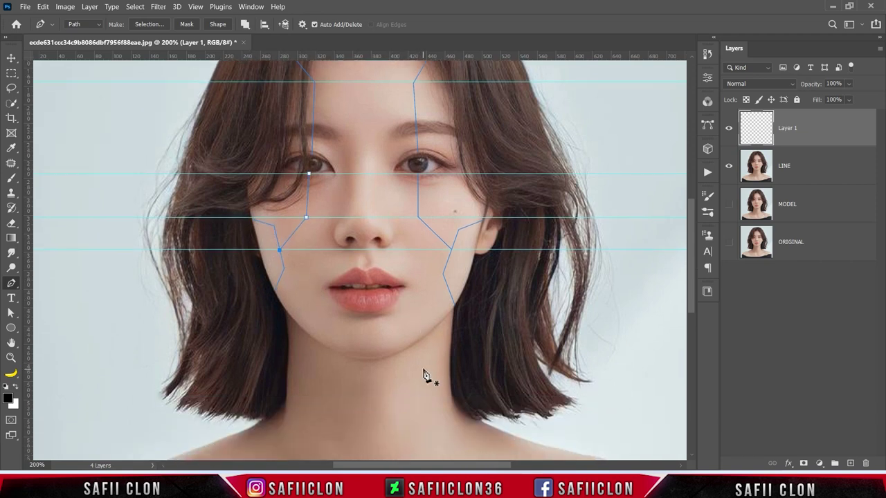
pyautogui.click(300, 327)
pyautogui.moveTo(342, 345); pyautogui.dragTo(345, 325)
# Step: Finish the chin outline with a squared centre notch, then refine its corners and curve
pyautogui.click(391, 326)
pyautogui.click(394, 344)
pyautogui.moveTo(433, 326); pyautogui.dragTo(448, 313)
pyautogui.hotkey('ctrl', '+')
pyautogui.scroll(-1, 477, 358)
pyautogui.moveTo(375, 297); pyautogui.dragTo(332, 293)
pyautogui.moveTo(271, 248); pyautogui.dragTo(249, 229)
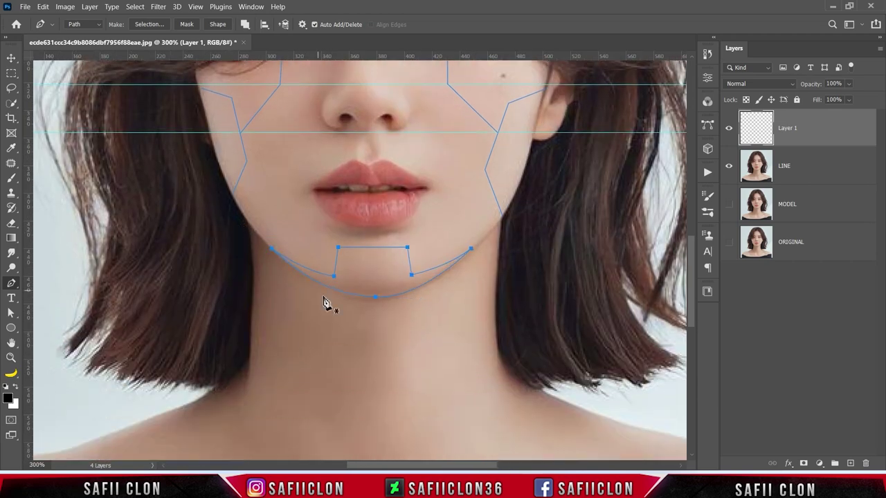
pyautogui.moveTo(411, 275); pyautogui.dragTo(406, 276)
pyautogui.moveTo(333, 275); pyautogui.dragTo(342, 274)
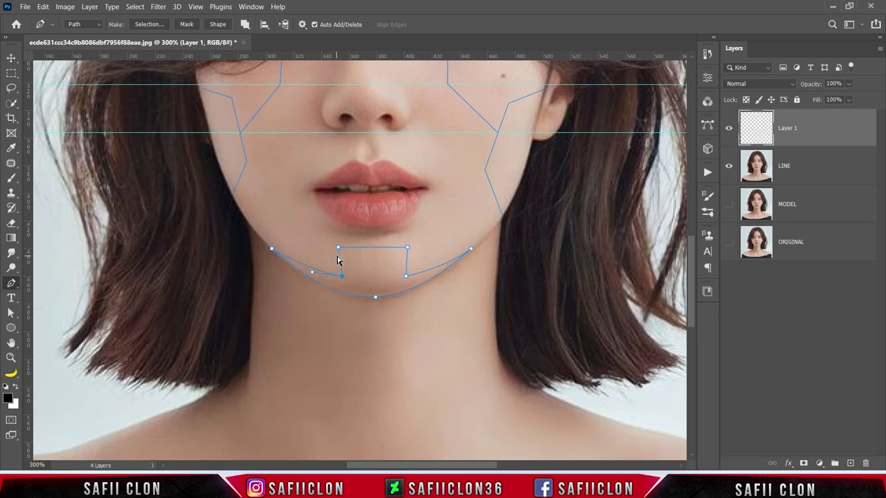
pyautogui.moveTo(415, 249); pyautogui.dragTo(412, 244)
pyautogui.moveTo(471, 247); pyautogui.dragTo(470, 250)
pyautogui.click(273, 250)
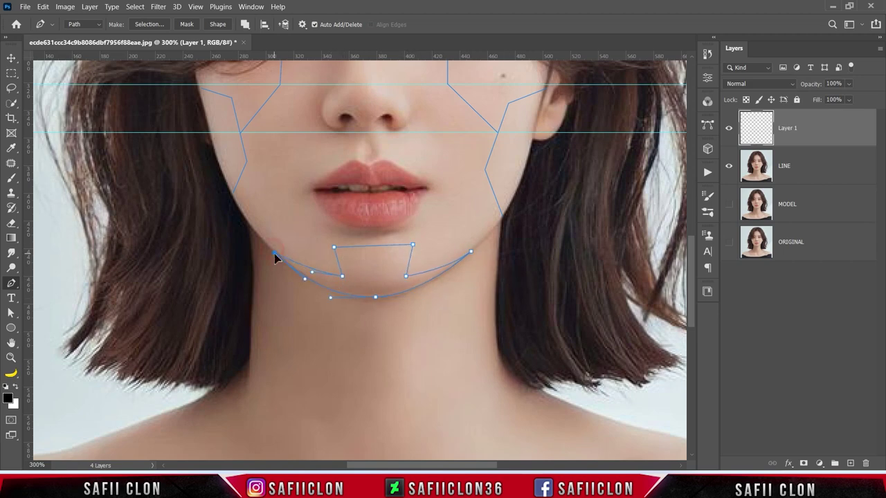
pyautogui.scroll(-3, 442, 291)
pyautogui.scroll(3, 445, 229)
# Step: Reposition the right cheek line's lower and middle points to match the left side
pyautogui.click(485, 280)
pyautogui.moveTo(485, 280); pyautogui.dragTo(494, 275)
pyautogui.moveTo(546, 199); pyautogui.dragTo(543, 205)
pyautogui.moveTo(508, 214); pyautogui.dragTo(547, 199)
pyautogui.moveTo(494, 274); pyautogui.dragTo(487, 283)
pyautogui.click(506, 321)
pyautogui.moveTo(508, 214); pyautogui.dragTo(509, 212)
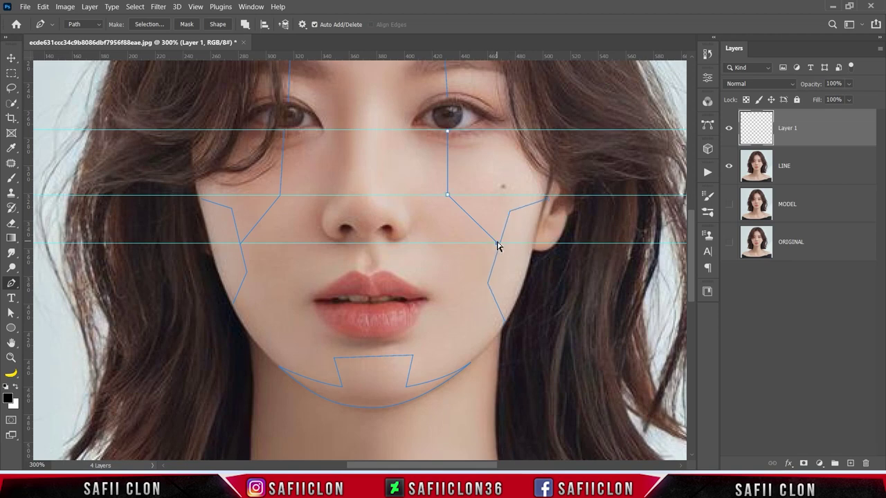
pyautogui.hotkey('ctrl', '-')
pyautogui.scroll(3, 595, 249)
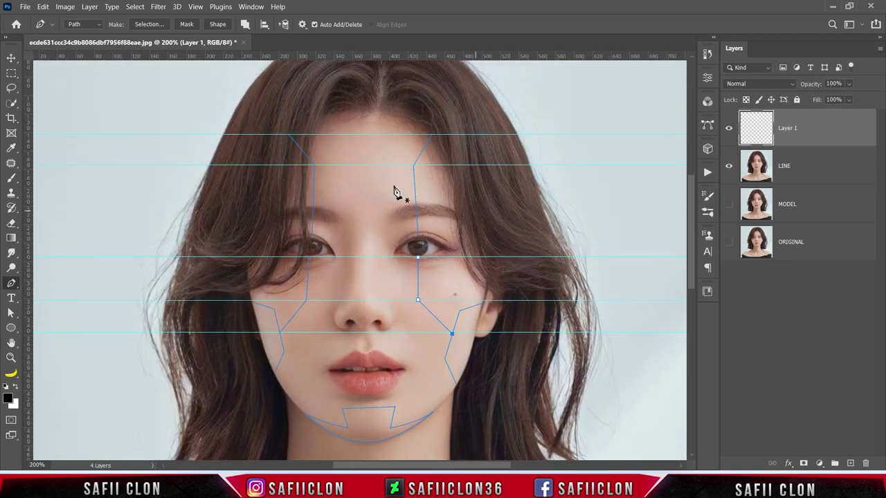
# Step: Remove all five horizontal guides
pyautogui.moveTo(357, 133); pyautogui.dragTo(363, 49)
pyautogui.moveTo(350, 165); pyautogui.dragTo(360, 50)
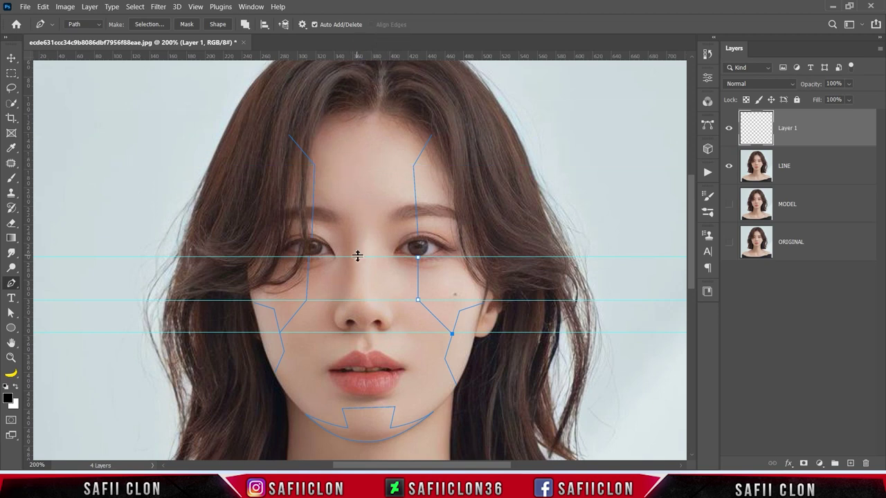
pyautogui.moveTo(357, 256); pyautogui.dragTo(357, 50)
pyautogui.moveTo(333, 301); pyautogui.dragTo(353, 49)
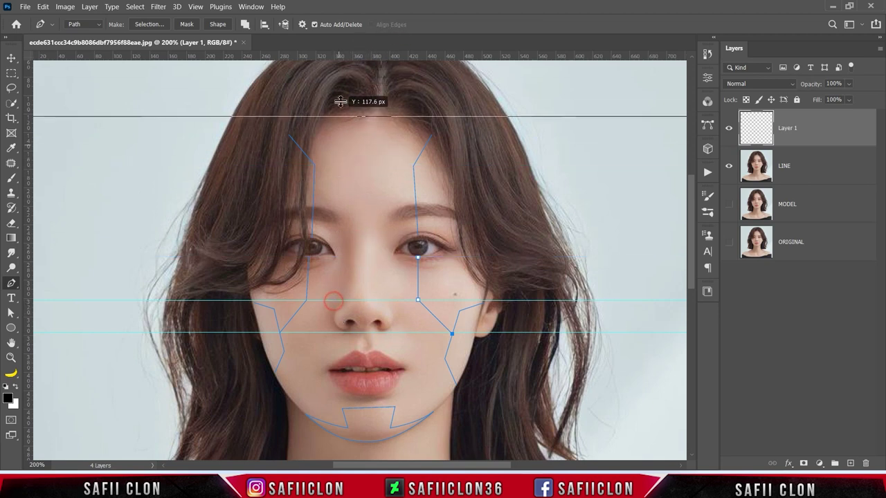
pyautogui.moveTo(333, 333); pyautogui.dragTo(375, 50)
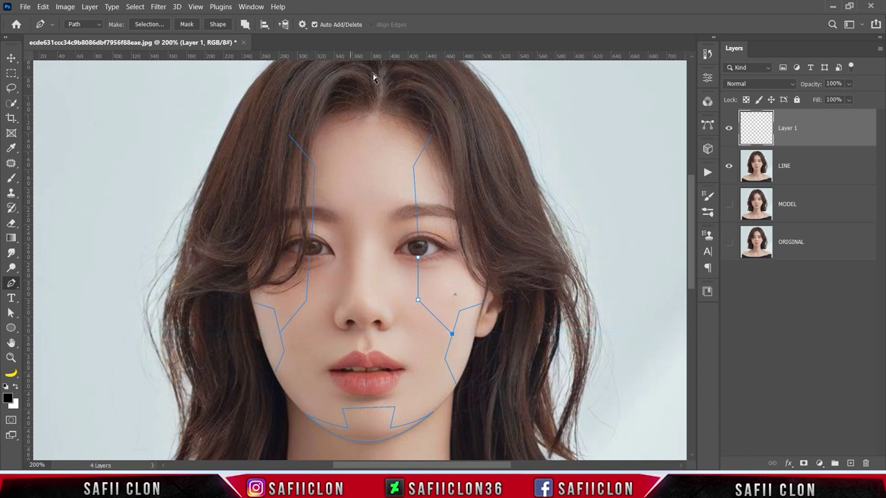
pyautogui.scroll(-3, 470, 277)
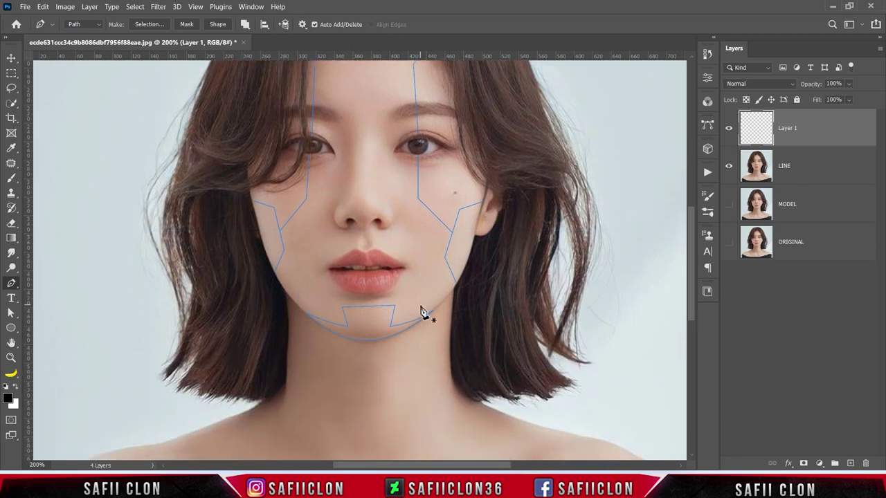
pyautogui.scroll(-5, 422, 298)
pyautogui.scroll(1, 422, 268)
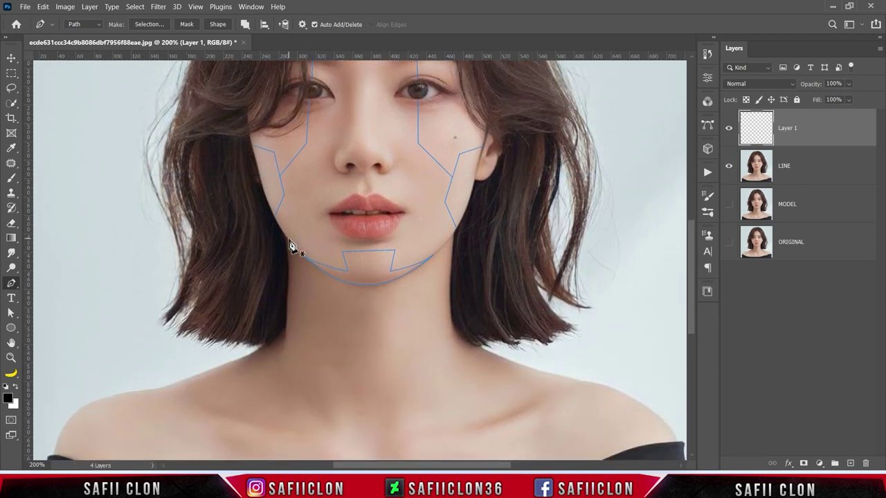
pyautogui.click(282, 231)
# Step: Draw notch paths into the left and right jaw corners
pyautogui.click(292, 224)
pyautogui.click(442, 245)
pyautogui.click(450, 236)
pyautogui.click(438, 225)
pyautogui.click(431, 235)
pyautogui.click(443, 245)
pyautogui.click(441, 245)
pyautogui.keyDown('ctrl'); pyautogui.click(438, 229); pyautogui.keyUp('ctrl')
# Step: Reshape the right cheek line so its end meets the jaw notch
pyautogui.keyDown('ctrl'); pyautogui.click(463, 157); pyautogui.keyUp('ctrl')
pyautogui.moveTo(457, 229); pyautogui.dragTo(460, 223)
pyautogui.moveTo(462, 157); pyautogui.dragTo(456, 177)
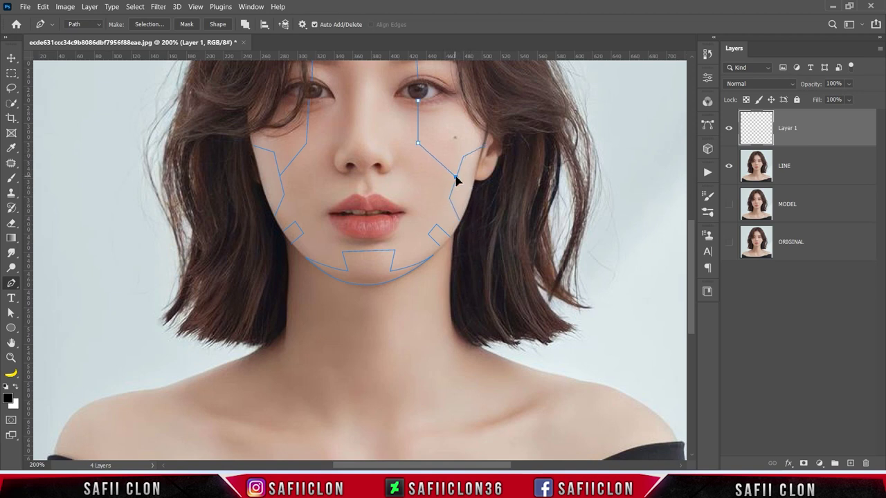
pyautogui.hotkey('ctrl', 'z')
pyautogui.click(462, 220)
pyautogui.hotkey('ctrl', '-')
pyautogui.hotkey('ctrl', '+')
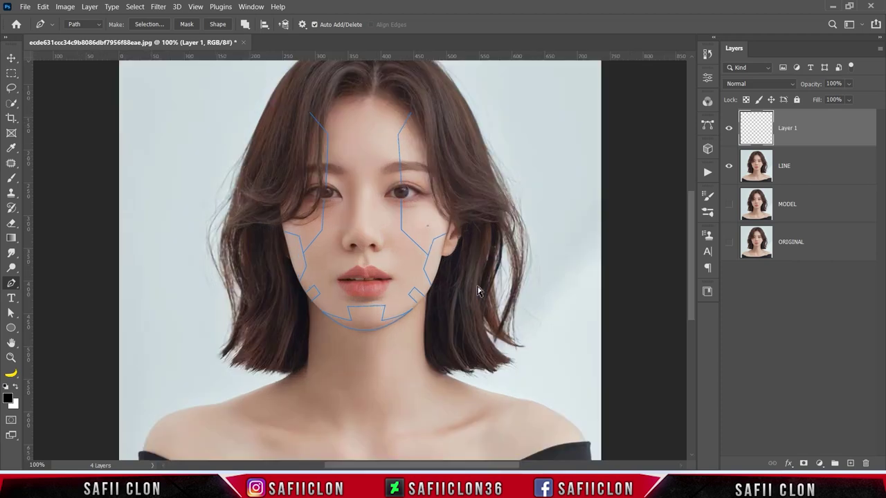
# Step: Draw a neck line running down from below the chin
pyautogui.click(388, 284)
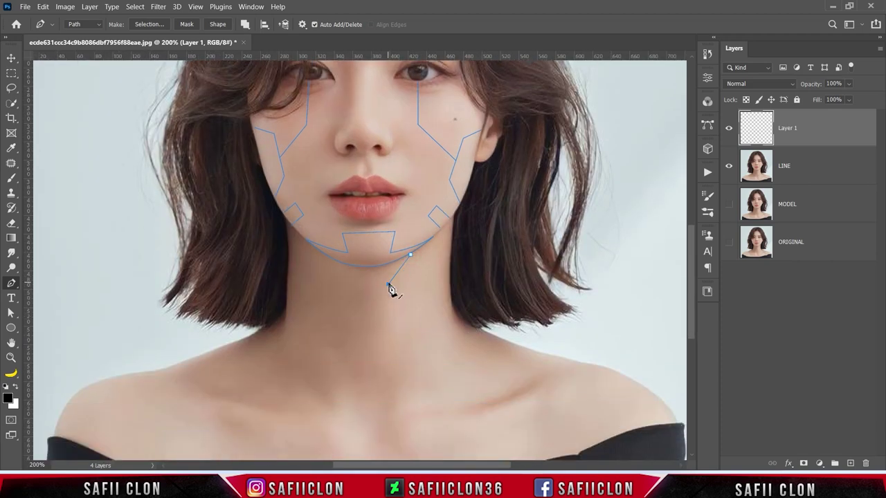
pyautogui.scroll(-2, 391, 290)
pyautogui.click(397, 332)
pyautogui.moveTo(581, 288)
pyautogui.mouseDown()
pyautogui.moveTo(687, 293)
pyautogui.moveTo(579, 296)
pyautogui.mouseUp()
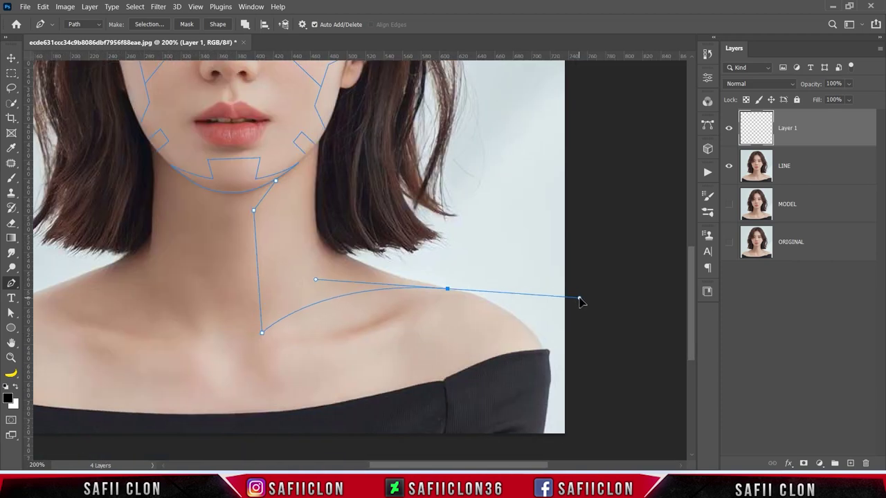
pyautogui.scroll(-2, 579, 296)
pyautogui.press('Escape')
# Step: Draw a neck line from the chin curving out along the collarbone, and nudge the vertical neck line right
pyautogui.click(193, 129)
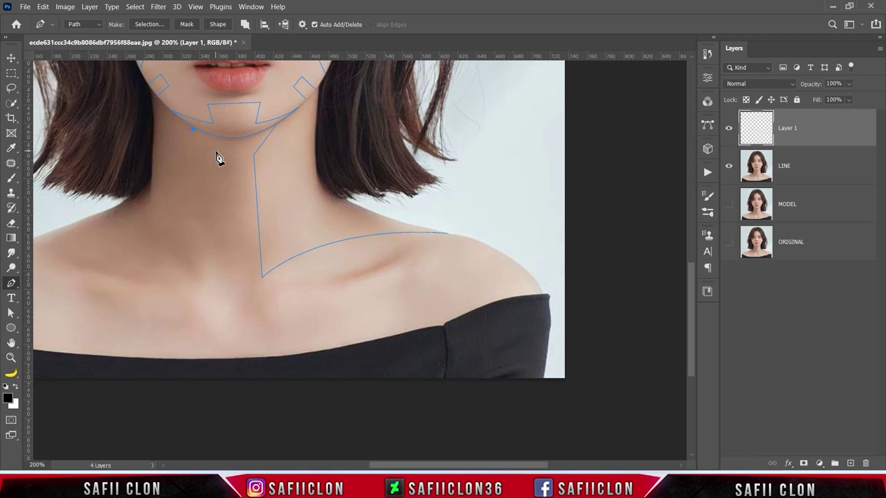
pyautogui.hscroll(-3, 330, 286)
pyautogui.click(343, 280)
pyautogui.moveTo(134, 244)
pyautogui.mouseDown()
pyautogui.moveTo(126, 248)
pyautogui.moveTo(178, 256)
pyautogui.mouseUp()
pyautogui.keyDown('ctrl'); pyautogui.click(516, 280); pyautogui.keyUp('ctrl')
pyautogui.moveTo(515, 153); pyautogui.dragTo(517, 157)
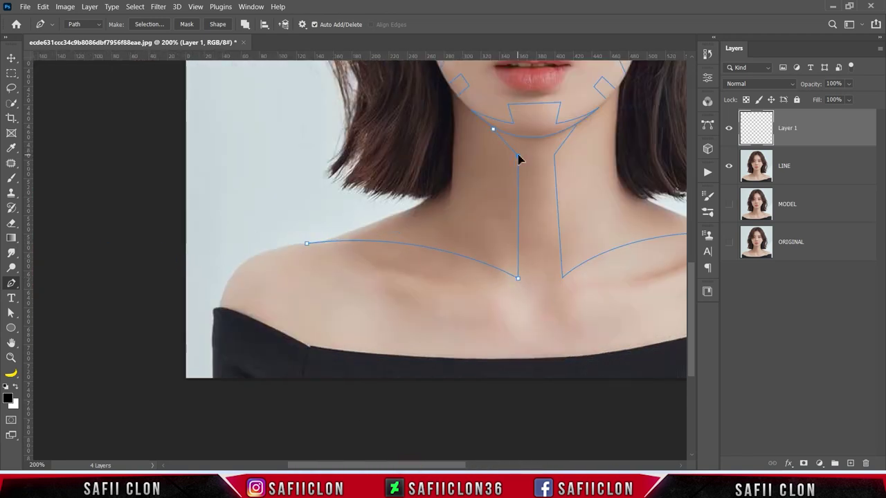
pyautogui.keyDown('ctrl'); pyautogui.click(562, 276); pyautogui.keyUp('ctrl')
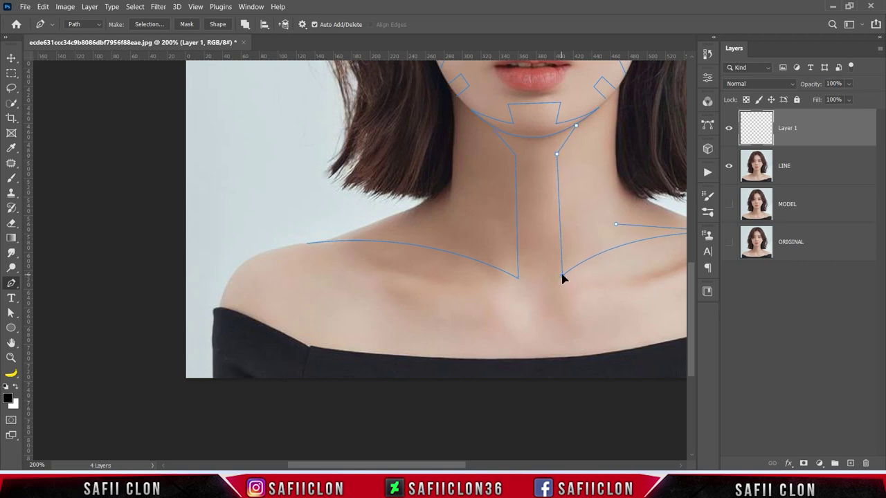
pyautogui.hotkey('ctrl', '-')
pyautogui.hotkey('ctrl', '+')
# Step: Draw curved paths for the left and right collarbones
pyautogui.click(192, 334)
pyautogui.click(212, 354)
pyautogui.moveTo(330, 373); pyautogui.dragTo(359, 380)
pyautogui.keyDown('ctrl'); pyautogui.click(359, 385); pyautogui.keyUp('ctrl')
pyautogui.click(553, 321)
pyautogui.click(538, 339)
pyautogui.moveTo(413, 372); pyautogui.dragTo(364, 392)
pyautogui.keyDown('ctrl'); pyautogui.click(494, 364); pyautogui.keyUp('ctrl')
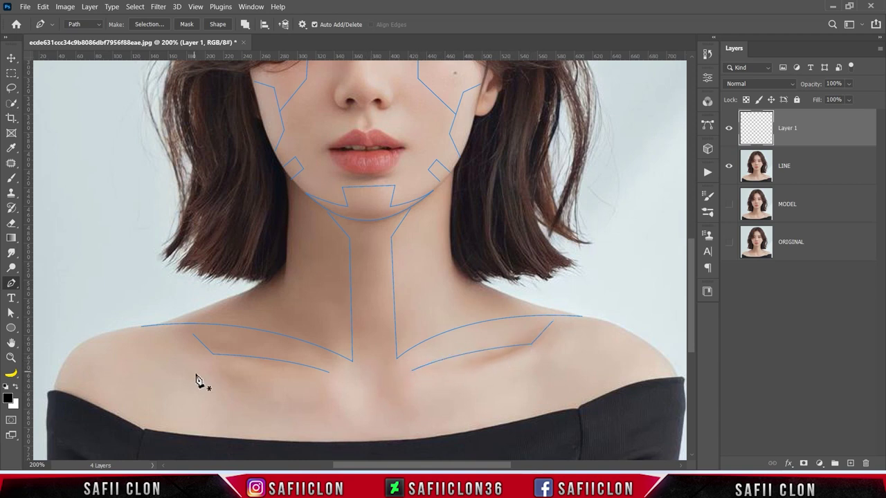
# Step: Draw a lower chest line curving from the left shoulder to the centre
pyautogui.click(203, 420)
pyautogui.moveTo(210, 363); pyautogui.dragTo(196, 339)
pyautogui.moveTo(326, 390)
pyautogui.mouseDown()
pyautogui.moveTo(405, 394)
pyautogui.moveTo(400, 412)
pyautogui.mouseUp()
pyautogui.keyDown('alt'); pyautogui.click(326, 390); pyautogui.keyUp('alt')
pyautogui.keyDown('alt'); pyautogui.click(373, 410); pyautogui.keyUp('alt')
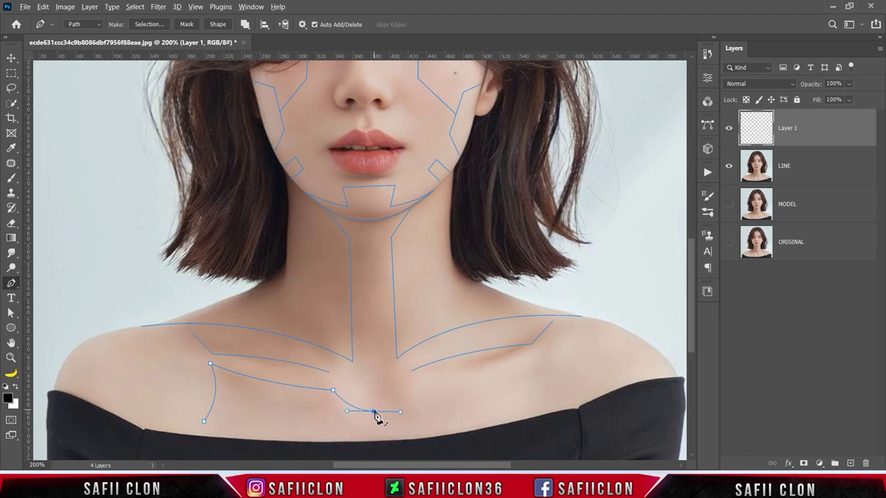
# Step: Draw the right shoulder curve flowing down into the collarbone
pyautogui.keyDown('ctrl'); pyautogui.click(558, 401); pyautogui.keyUp('ctrl')
pyautogui.click(547, 392)
pyautogui.moveTo(553, 339); pyautogui.dragTo(581, 305)
pyautogui.keyDown('alt'); pyautogui.click(553, 339); pyautogui.keyUp('alt')
pyautogui.moveTo(417, 386); pyautogui.dragTo(358, 381)
pyautogui.keyDown('alt'); pyautogui.click(417, 386); pyautogui.keyUp('alt')
pyautogui.moveTo(386, 412)
pyautogui.mouseDown()
pyautogui.moveTo(366, 412)
pyautogui.moveTo(380, 411)
pyautogui.mouseUp()
pyautogui.moveTo(551, 339); pyautogui.dragTo(545, 351)
pyautogui.moveTo(559, 403); pyautogui.dragTo(555, 399)
pyautogui.press('Escape')
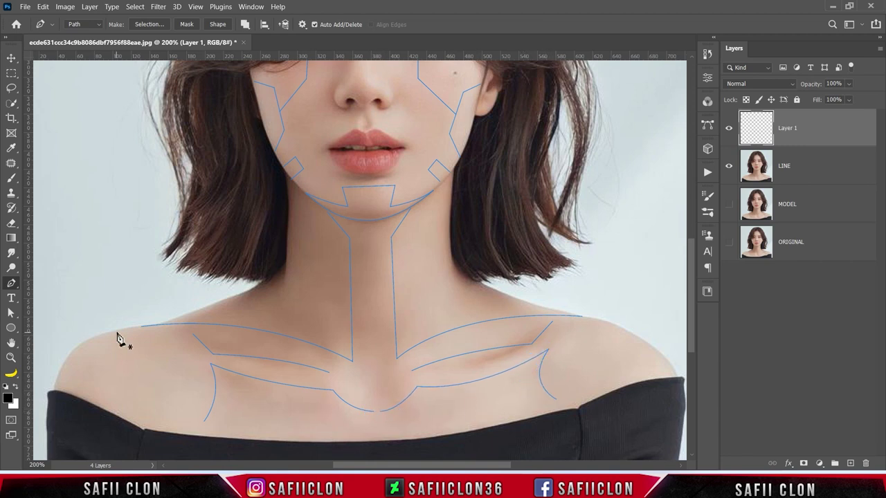
# Step: Add a curve down the right shoulder edge and review the whole portrait
pyautogui.hscroll(-1, 104, 374)
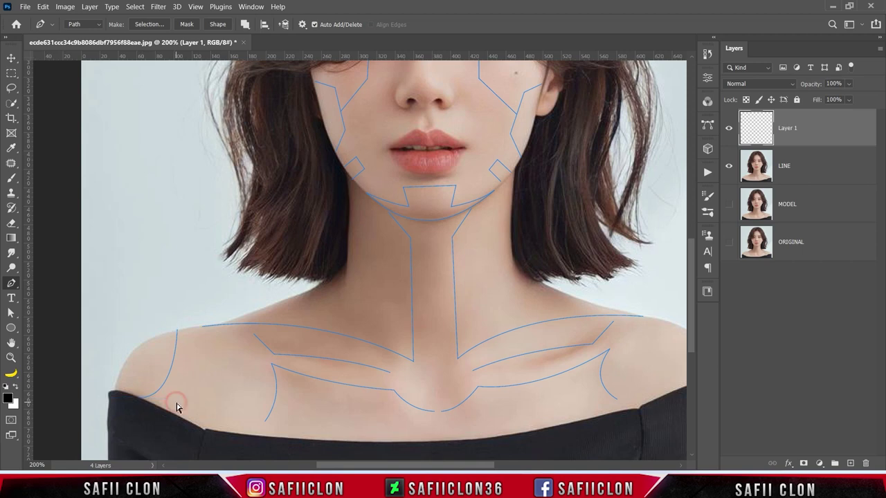
pyautogui.hscroll(3, 446, 326)
pyautogui.moveTo(471, 389); pyautogui.dragTo(542, 399)
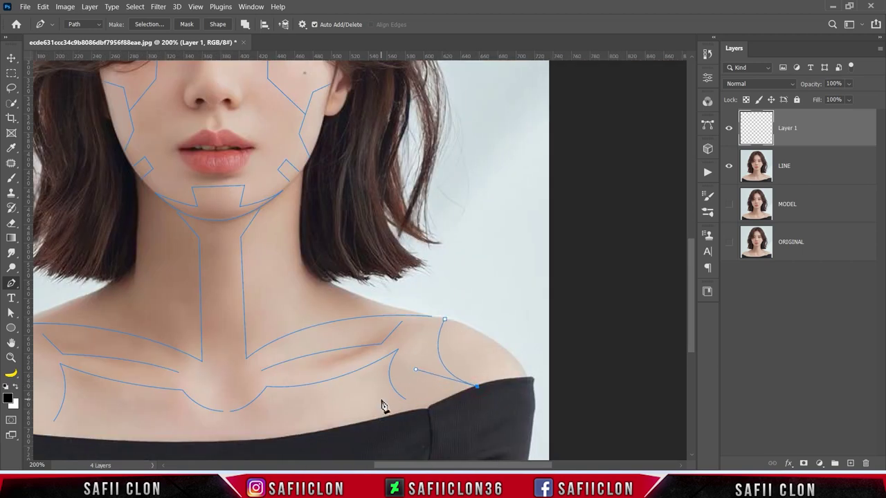
pyautogui.hotkey('ctrl', '-')
pyautogui.scroll(1, 360, 406)
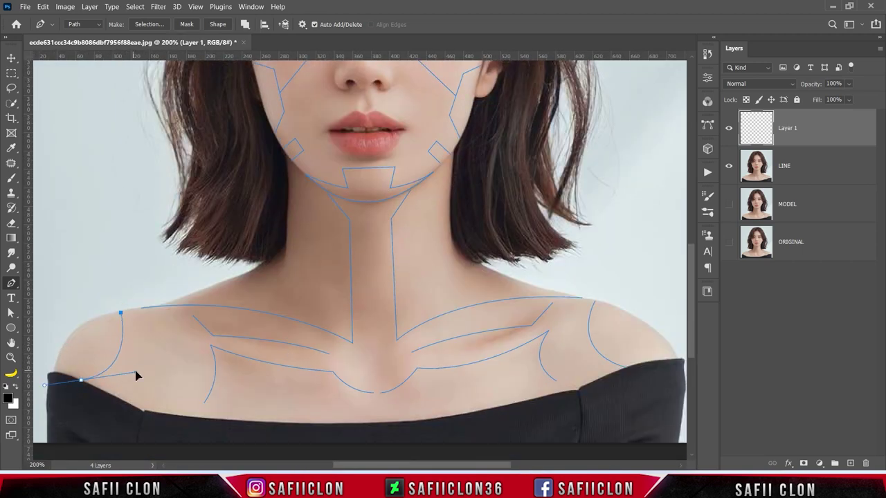
pyautogui.scroll(-1, 477, 398)
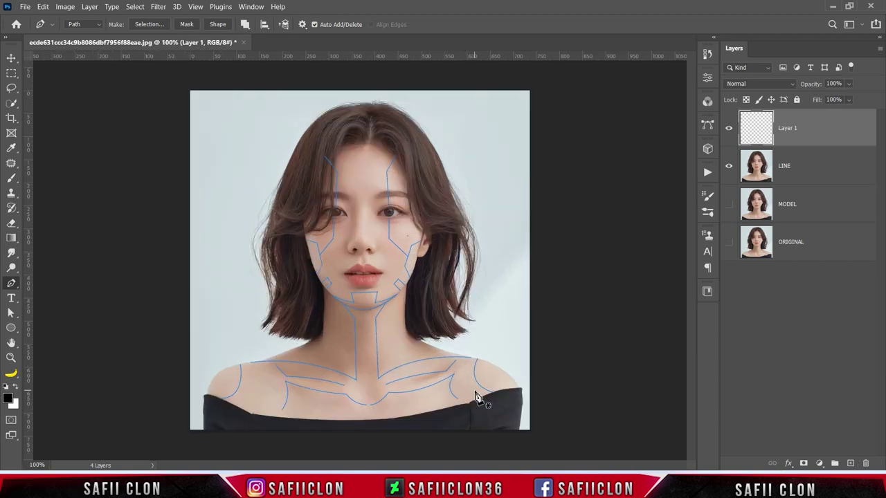
pyautogui.scroll(1, 476, 397)
pyautogui.scroll(1, 429, 359)
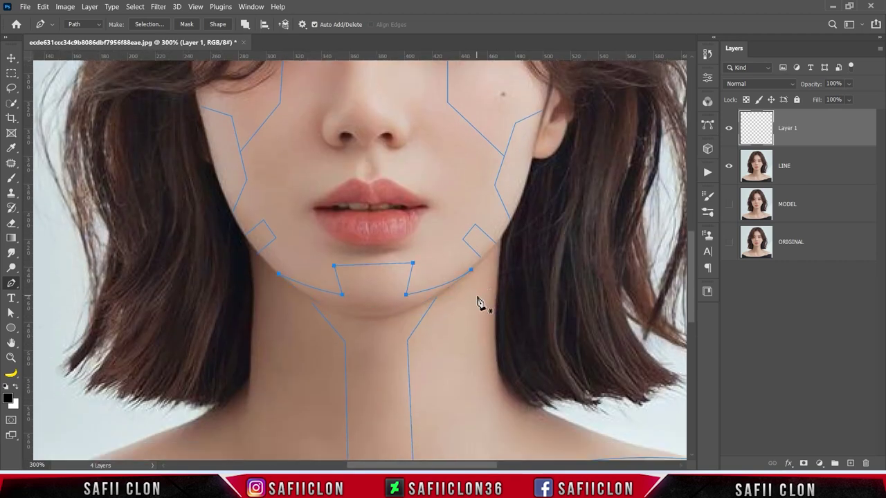
pyautogui.keyDown('ctrl'); pyautogui.click(469, 270); pyautogui.keyUp('ctrl')
pyautogui.scroll(-2, 348, 301)
pyautogui.scroll(1, 406, 336)
pyautogui.scroll(-1, 405, 336)
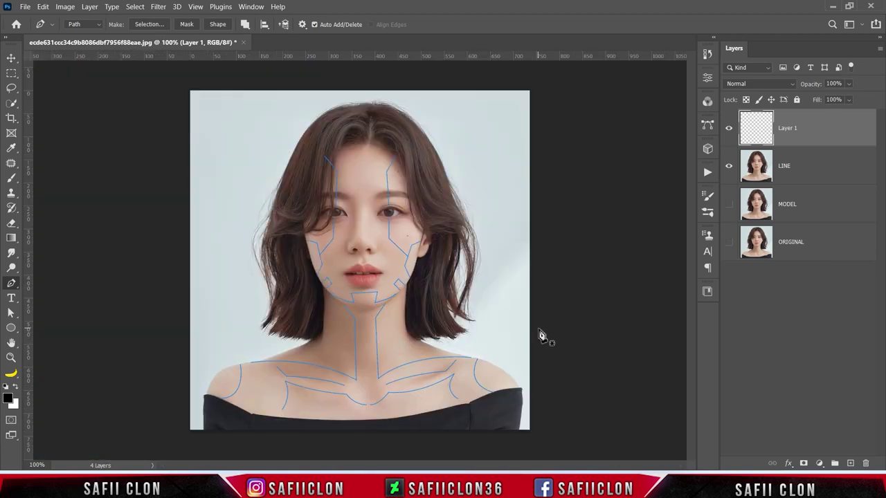
# Step: Toggle Layer 1 off and on to compare, then select all panel-line paths
pyautogui.click(729, 130)
pyautogui.click(729, 131)
pyautogui.moveTo(203, 104); pyautogui.dragTo(521, 435)
# Step: Try Stroke Path with the Brush tool, then undo the result
pyautogui.rightClick(417, 227)
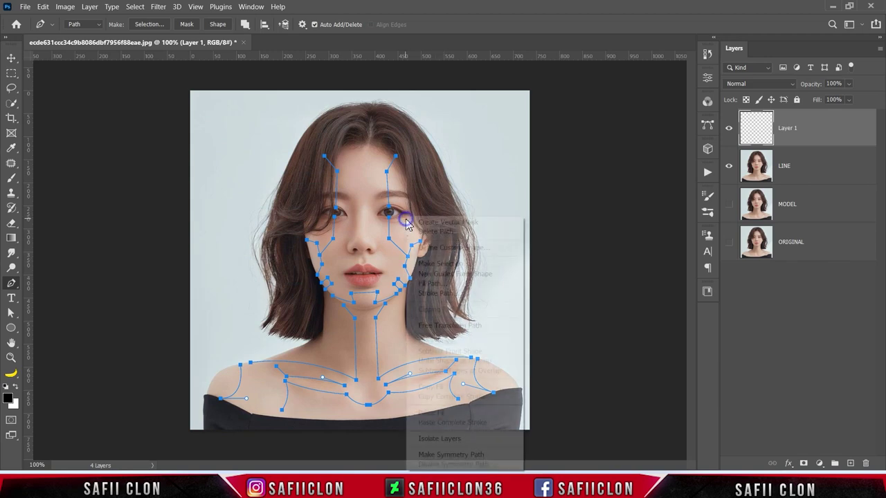
pyautogui.click(431, 293)
pyautogui.click(320, 157)
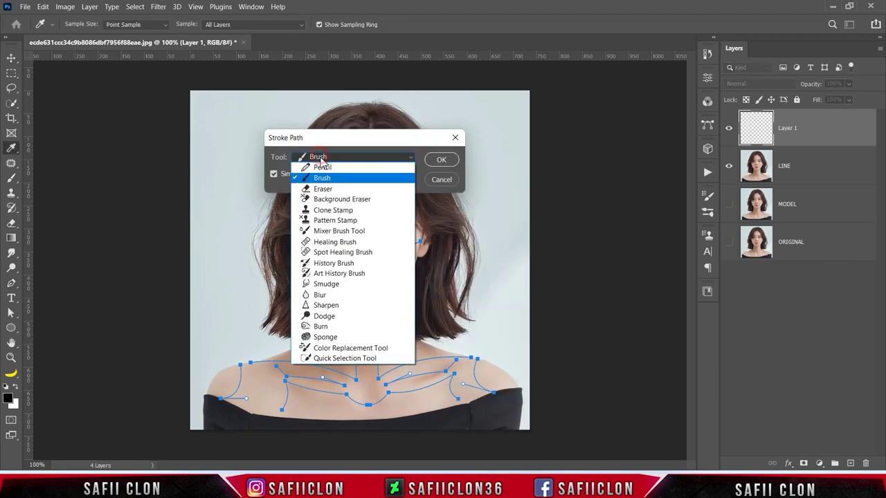
pyautogui.click(323, 180)
pyautogui.click(442, 160)
pyautogui.hotkey('ctrl', 'z')
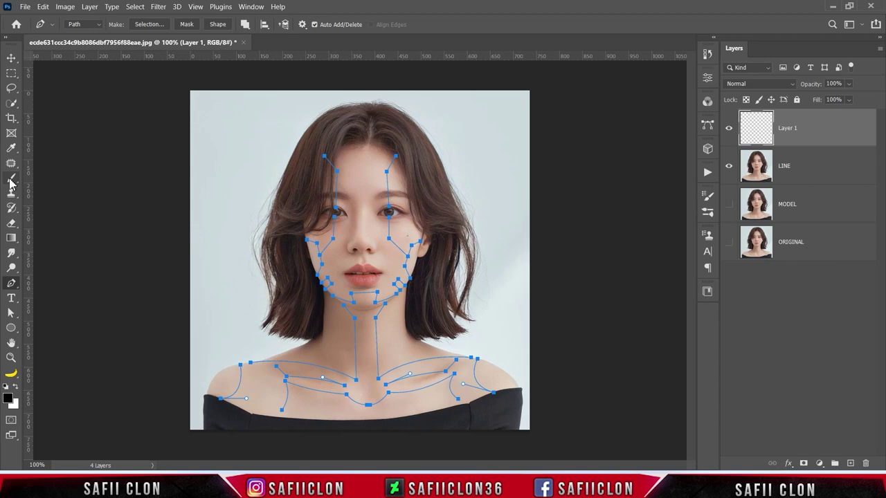
# Step: Stroke the paths with the Hard Round brush and hide the path outlines
pyautogui.rightClick(10, 183)
pyautogui.click(55, 175)
pyautogui.click(83, 27)
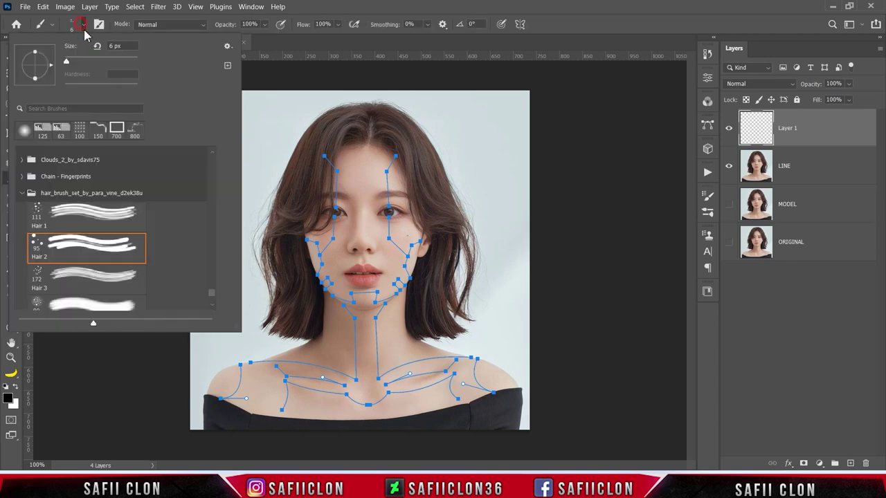
pyautogui.moveTo(210, 287); pyautogui.dragTo(214, 158)
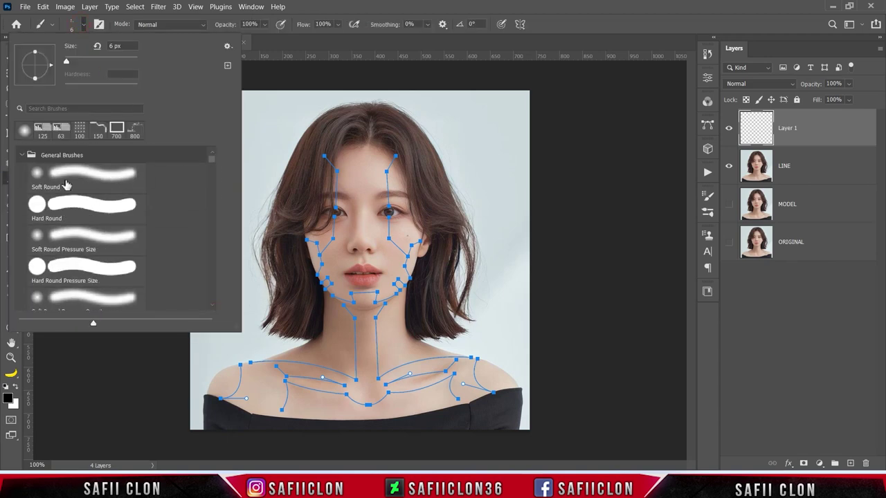
pyautogui.click(86, 211)
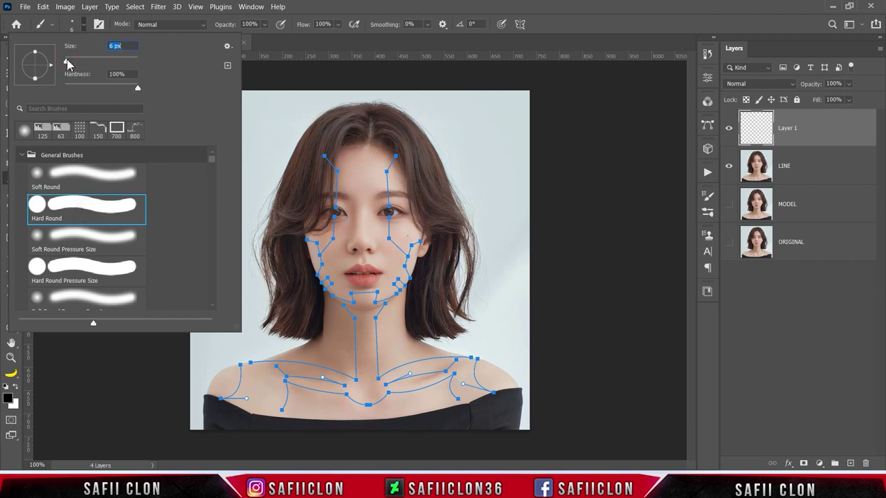
pyautogui.click(83, 25)
pyautogui.press('Return')
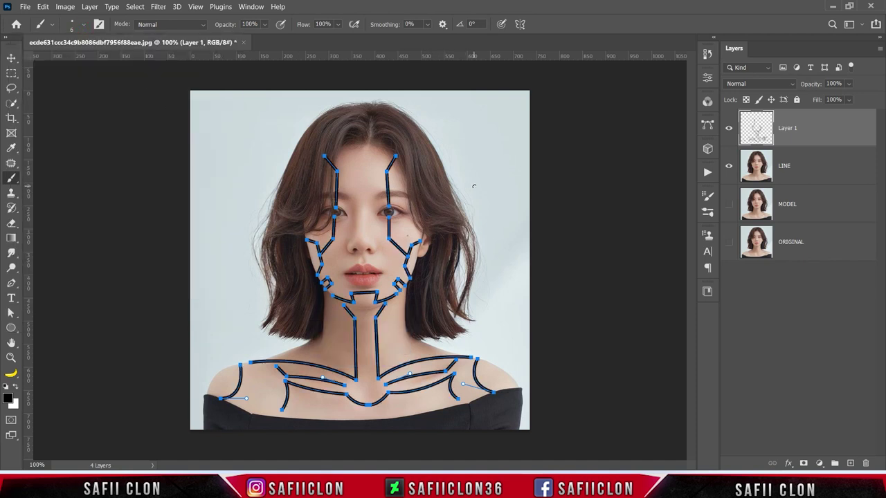
pyautogui.hotkey('ctrl', 'h')
pyautogui.hotkey('ctrl', 'h')
# Step: Redo the path stroke with a thinner 4 px Hard Round brush
pyautogui.hotkey('ctrl', 'z')
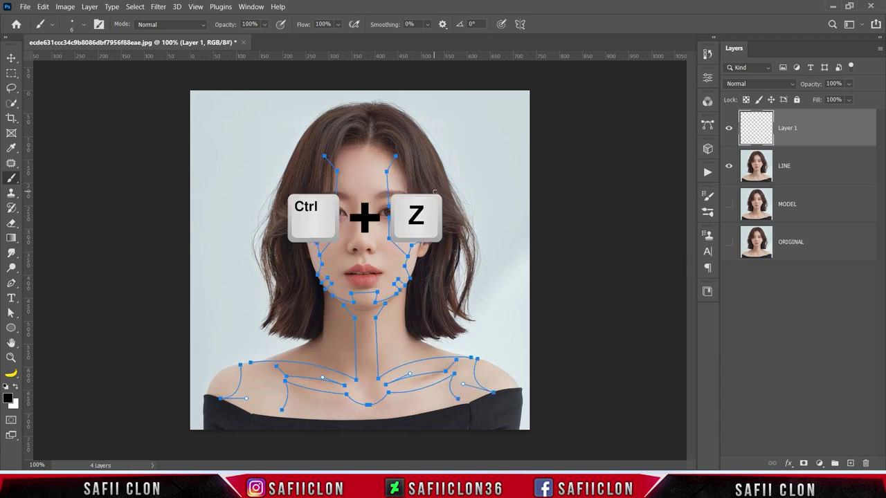
pyautogui.click(83, 24)
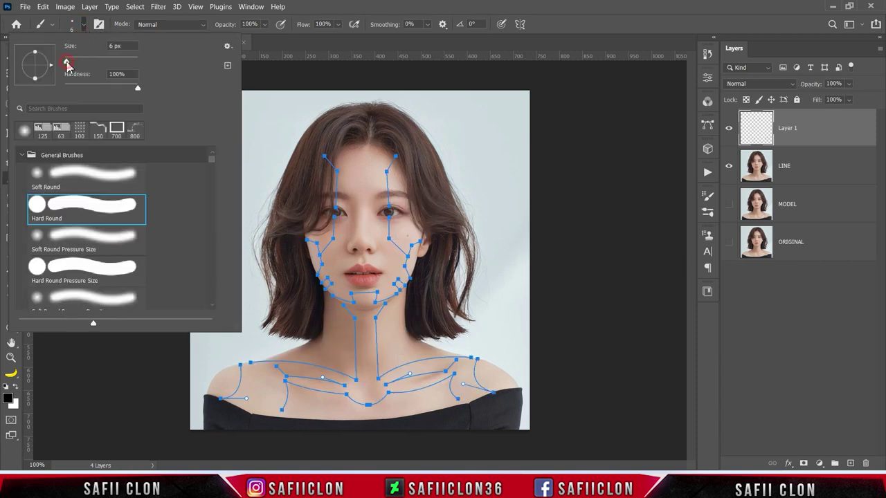
pyautogui.press('Return')
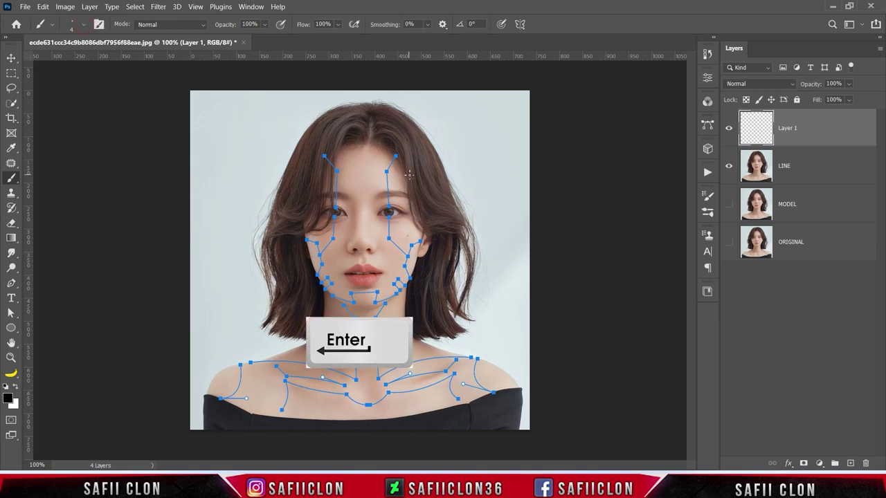
pyautogui.hotkey('ctrl', 'h')
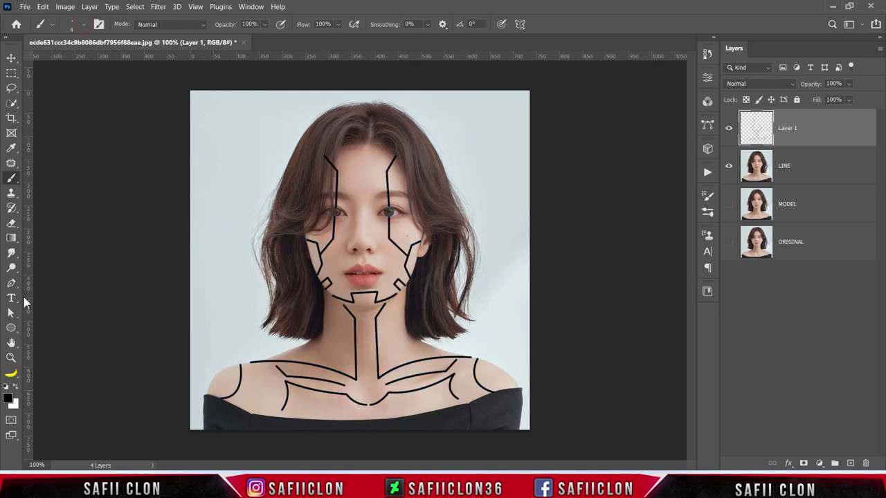
pyautogui.click(11, 283)
pyautogui.click(43, 283)
pyautogui.hotkey('ctrl', 'h')
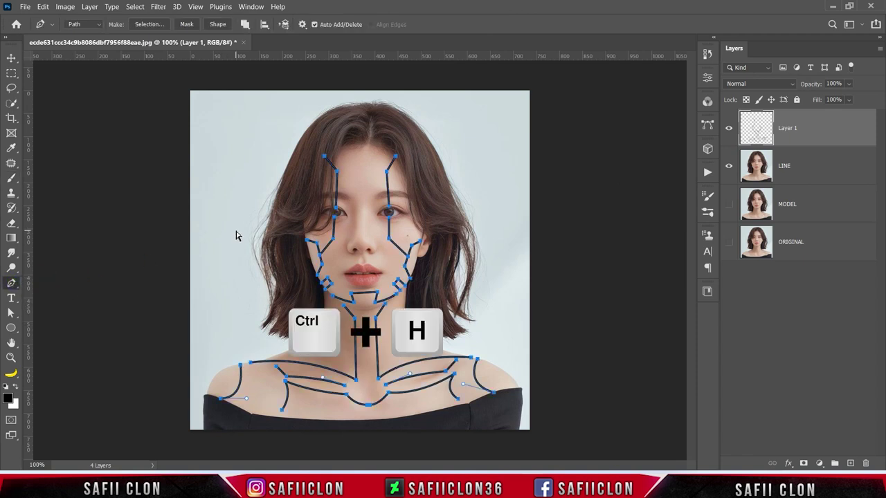
# Step: Delete all the pen paths, leaving only the black stroked lines
pyautogui.moveTo(192, 105); pyautogui.dragTo(564, 443)
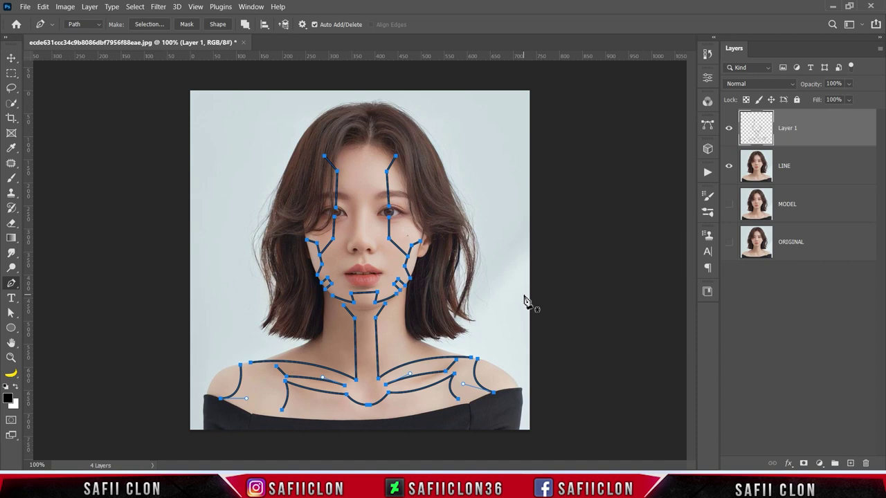
pyautogui.press('Delete')
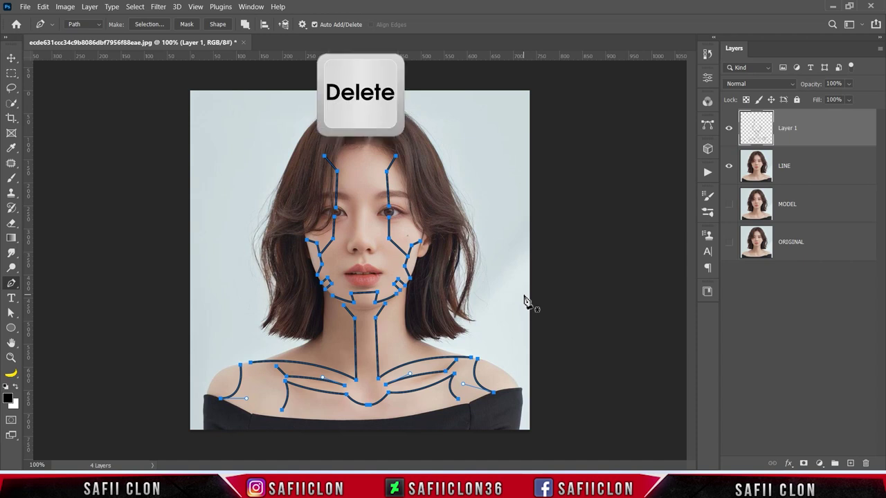
pyautogui.press('Delete')
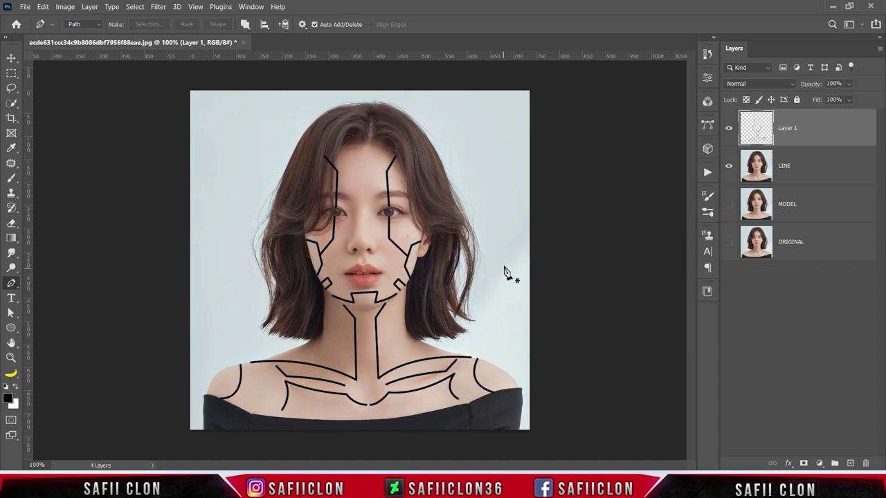
pyautogui.click(728, 128)
pyautogui.click(728, 128)
# Step: Mask the LINE layer to Layer 1's lines, hide Layer 1 and show MODEL
pyautogui.keyDown('ctrl'); pyautogui.click(759, 131); pyautogui.keyUp('ctrl')
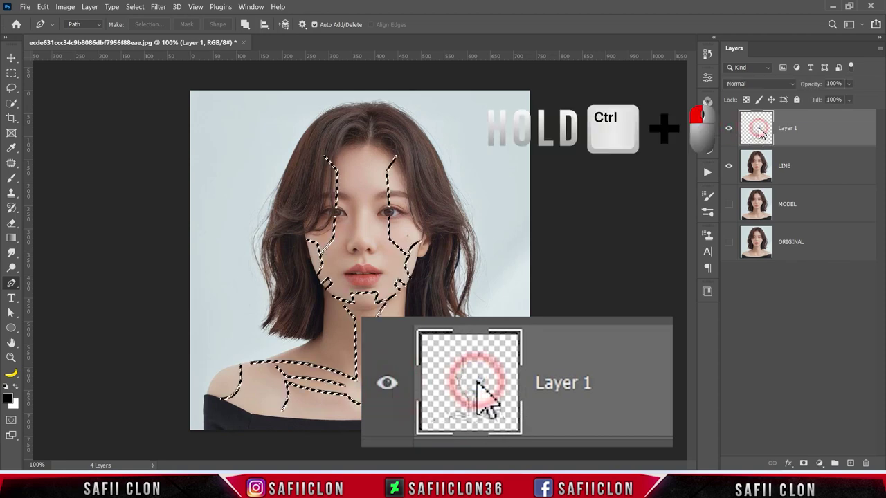
pyautogui.click(823, 167)
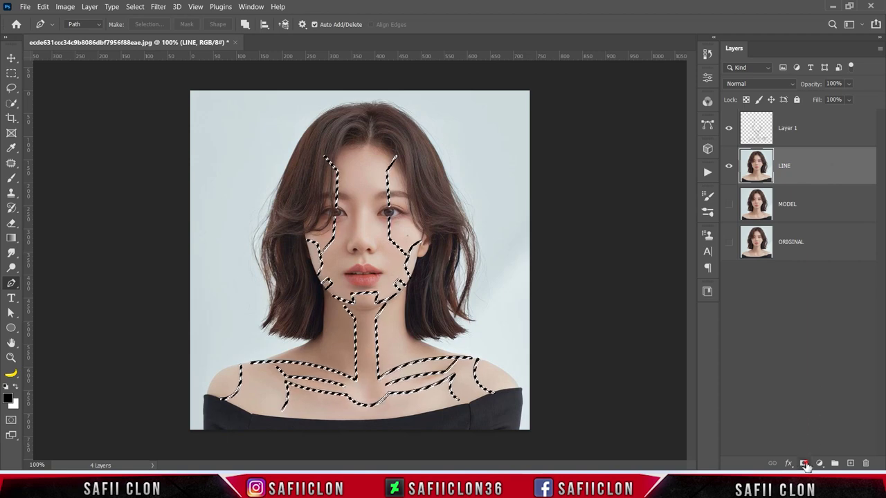
pyautogui.click(804, 464)
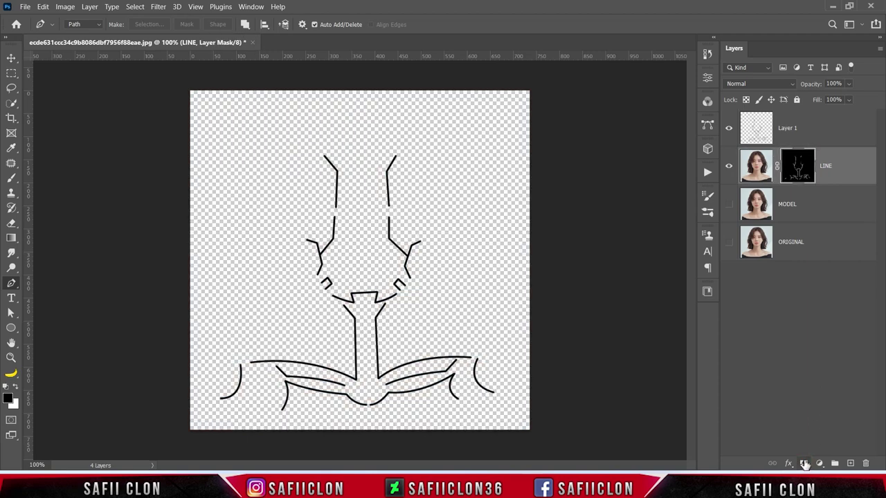
pyautogui.click(729, 130)
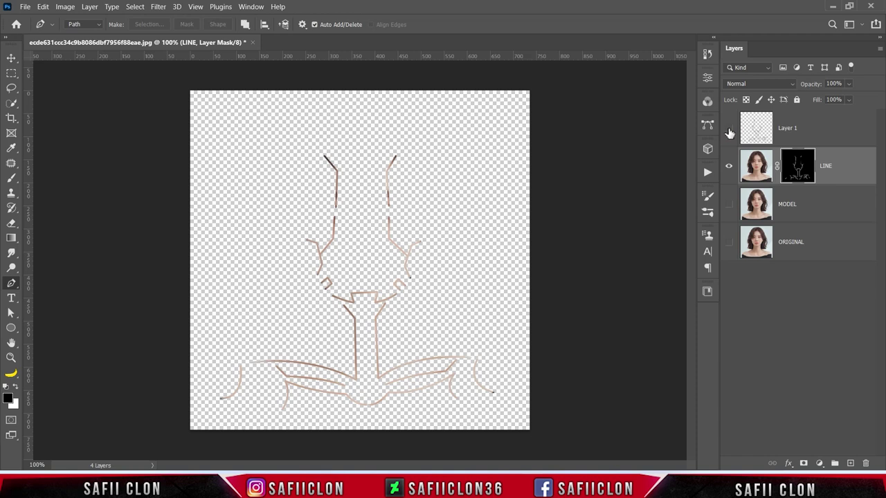
pyautogui.click(727, 205)
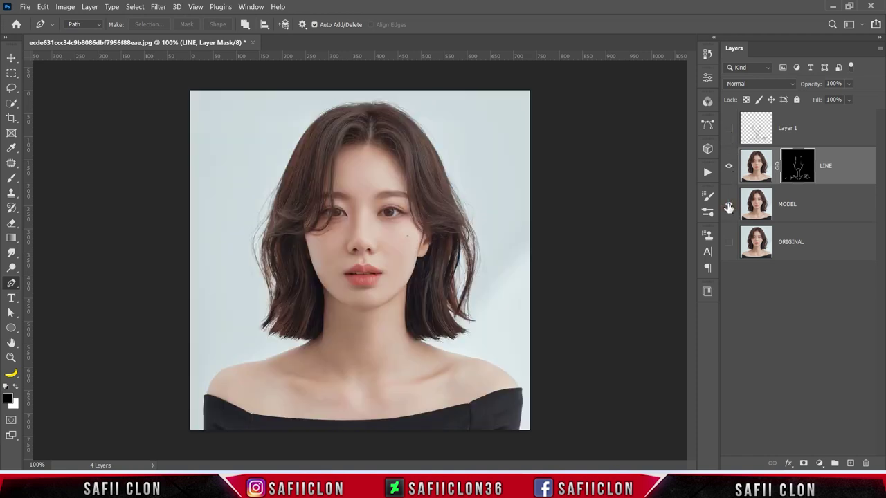
pyautogui.rightClick(843, 168)
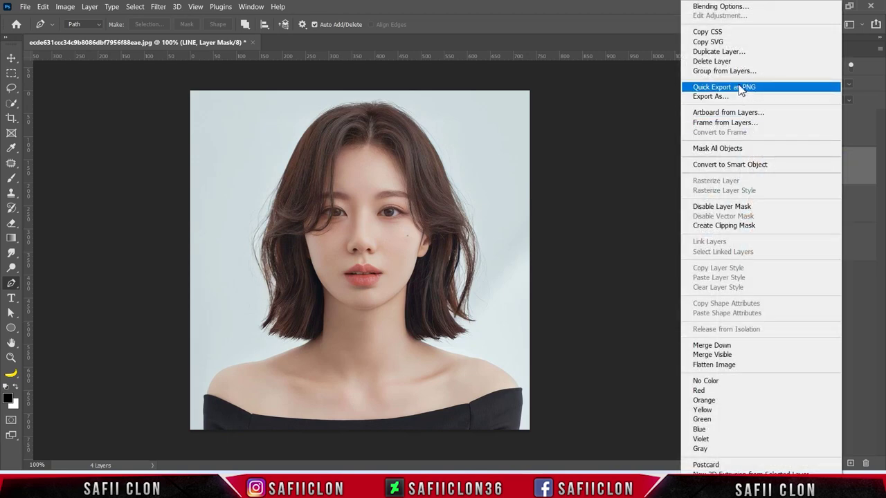
pyautogui.click(710, 7)
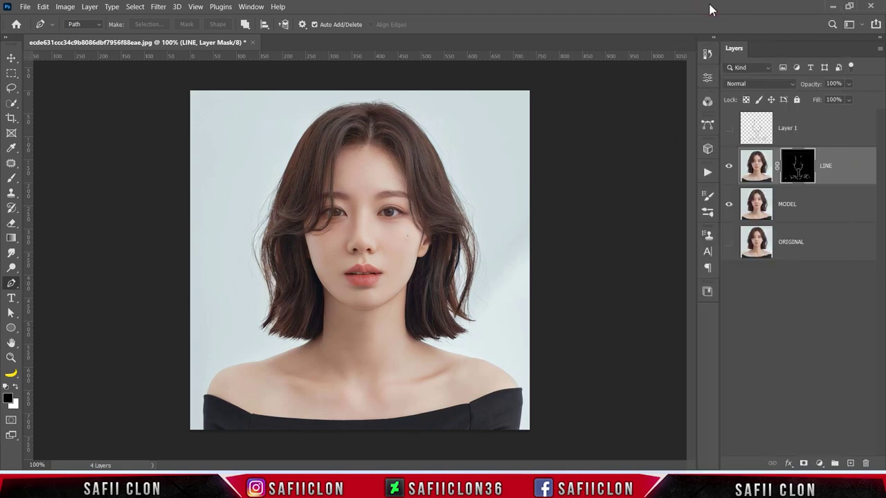
# Step: Add Bevel & Emboss: Inner Bevel, Smooth, depth 251%, direction Down, size 4 px, soften 2 px
pyautogui.moveTo(571, 101); pyautogui.dragTo(632, 101)
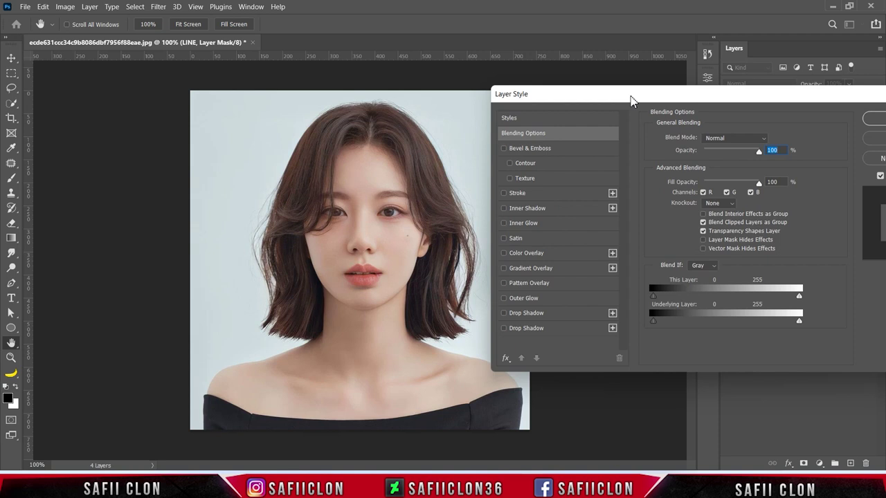
pyautogui.click(529, 148)
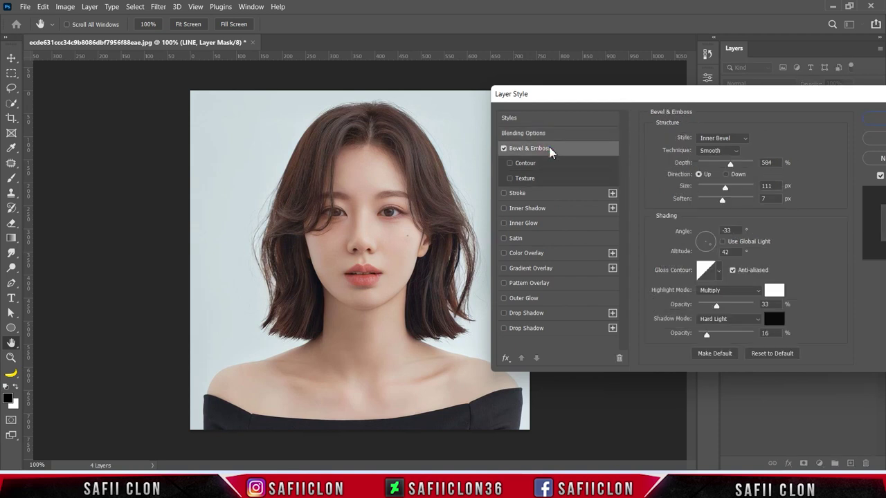
pyautogui.click(735, 138)
pyautogui.click(716, 143)
pyautogui.click(716, 150)
pyautogui.click(711, 161)
pyautogui.moveTo(730, 163); pyautogui.dragTo(713, 168)
pyautogui.click(726, 174)
pyautogui.click(722, 200)
pyautogui.moveTo(721, 200)
pyautogui.mouseDown()
pyautogui.moveTo(704, 199)
pyautogui.moveTo(699, 187)
pyautogui.mouseUp()
pyautogui.moveTo(702, 186); pyautogui.dragTo(700, 187)
# Step: Set shading angle and altitude to 30, with a white Screen highlight at 57% opacity
pyautogui.doubleClick(734, 231)
pyautogui.write('30')
pyautogui.press('Tab')
pyautogui.write('30')
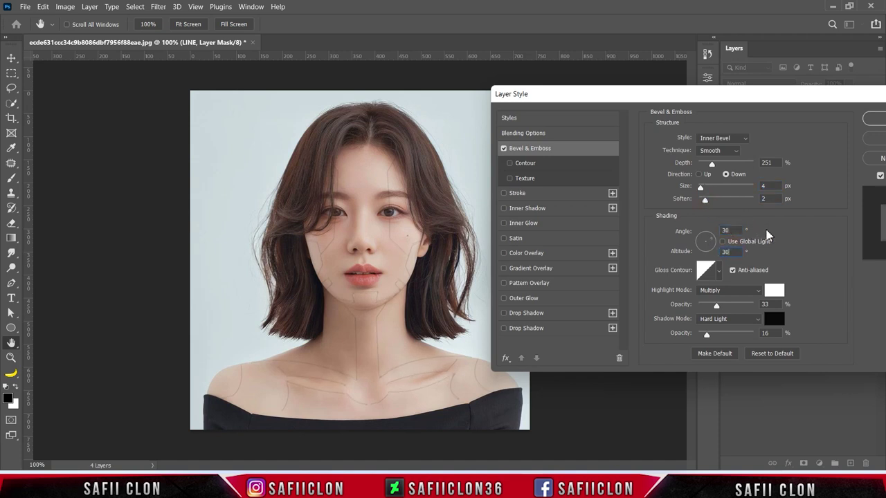
pyautogui.click(720, 270)
pyautogui.click(723, 271)
pyautogui.click(730, 290)
pyautogui.click(734, 274)
pyautogui.click(774, 291)
pyautogui.press('Return')
pyautogui.click(724, 306)
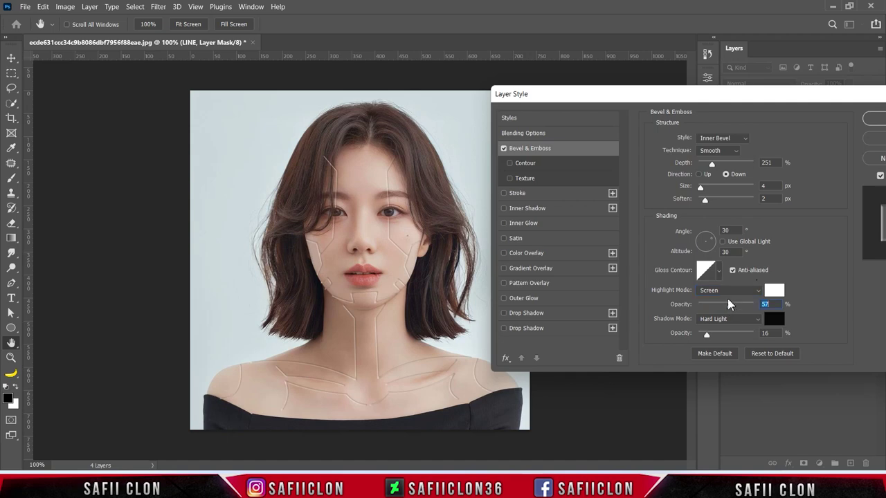
# Step: Set the shadow to Multiply at 71% with colour 0f0f0f and apply the style
pyautogui.click(729, 319)
pyautogui.click(720, 224)
pyautogui.click(774, 319)
pyautogui.click(822, 77)
pyautogui.moveTo(706, 334); pyautogui.dragTo(734, 341)
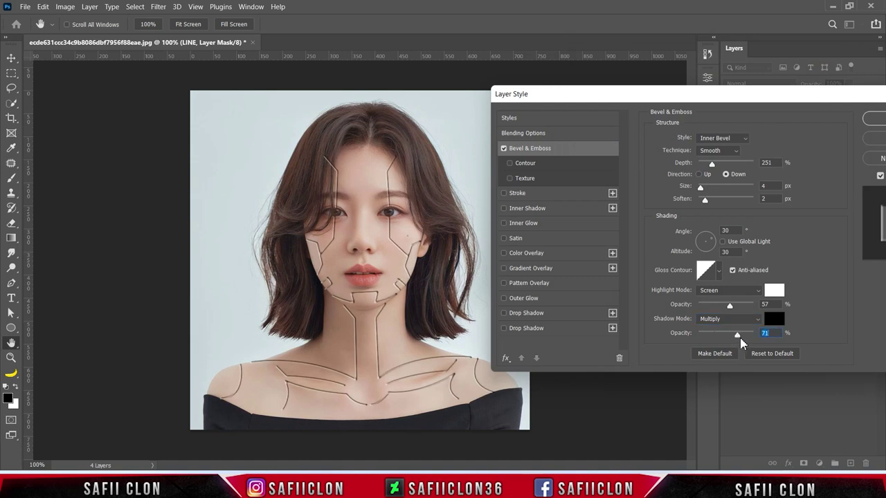
pyautogui.click(773, 319)
pyautogui.click(578, 219)
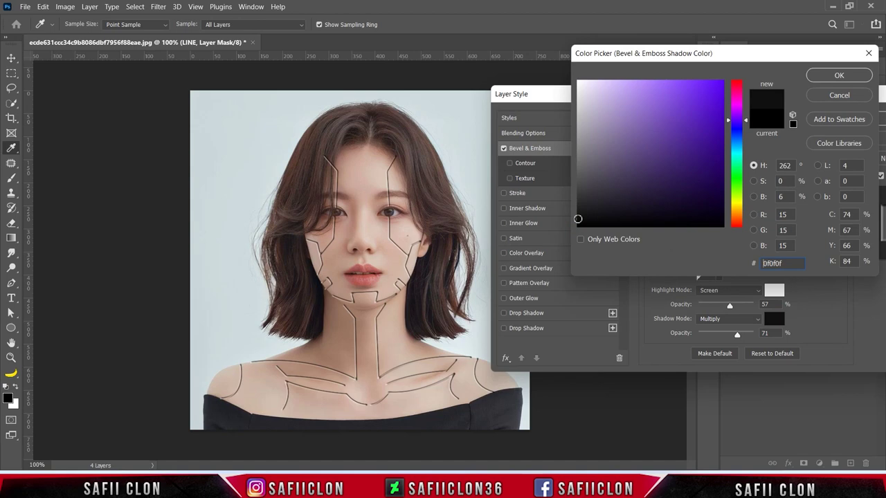
pyautogui.click(837, 76)
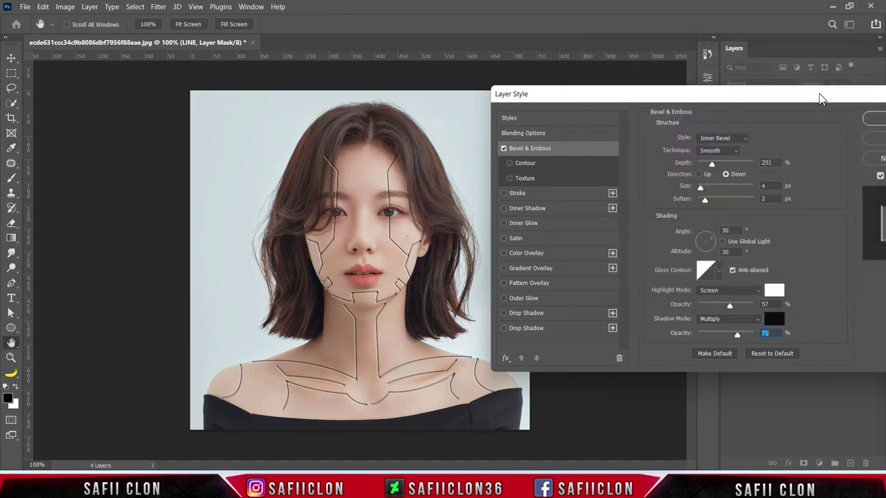
pyautogui.moveTo(855, 97); pyautogui.dragTo(798, 93)
pyautogui.click(823, 115)
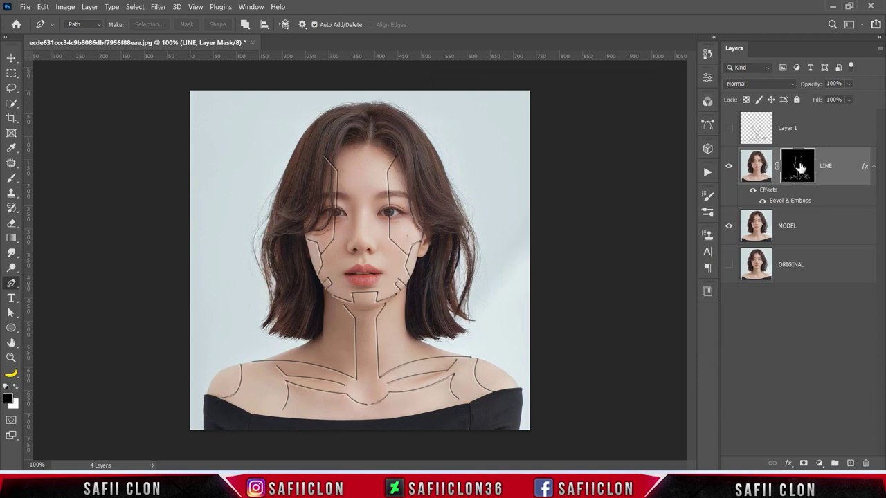
# Step: Set up a 15 px Soft Round brush with lowered opacity
pyautogui.click(12, 179)
pyautogui.click(81, 27)
pyautogui.click(76, 182)
pyautogui.moveTo(66, 62); pyautogui.dragTo(73, 54)
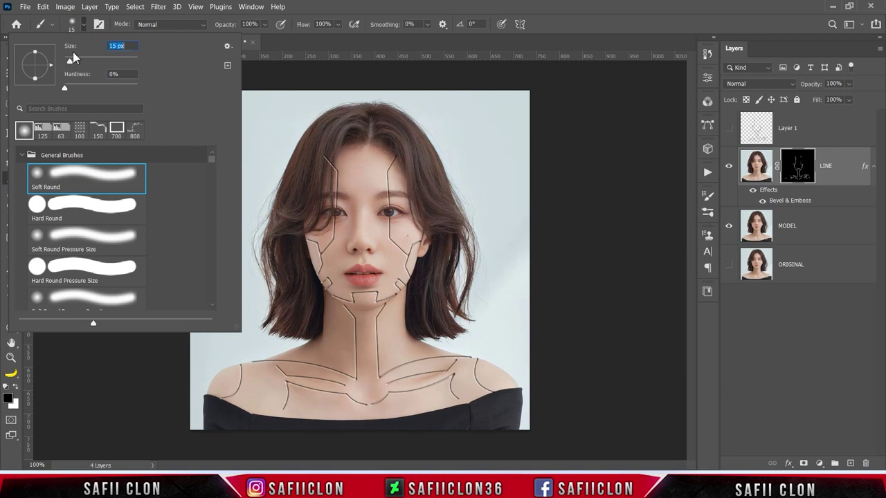
pyautogui.click(83, 26)
pyautogui.moveTo(263, 28); pyautogui.dragTo(247, 40)
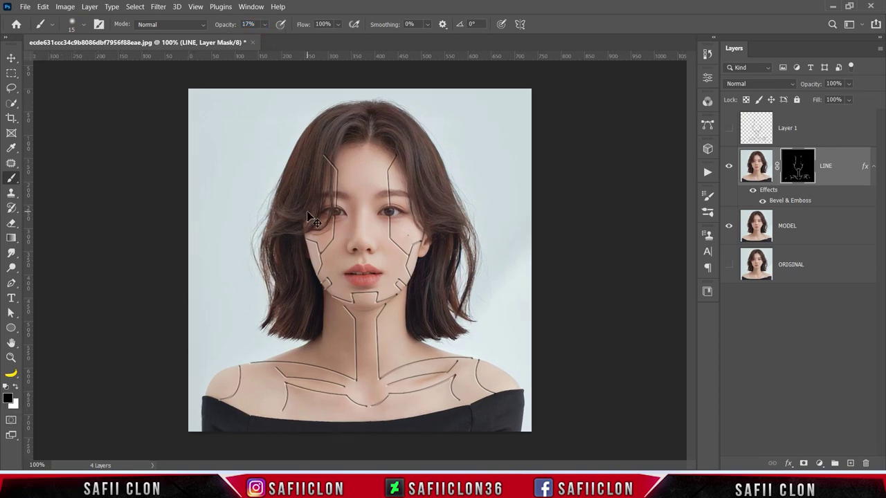
# Step: At 14% opacity, paint on the LINE mask to fade the brow, right jaw and collarbone line ends
pyautogui.hotkey('ctrl', '+')
pyautogui.scroll(3, 319, 197)
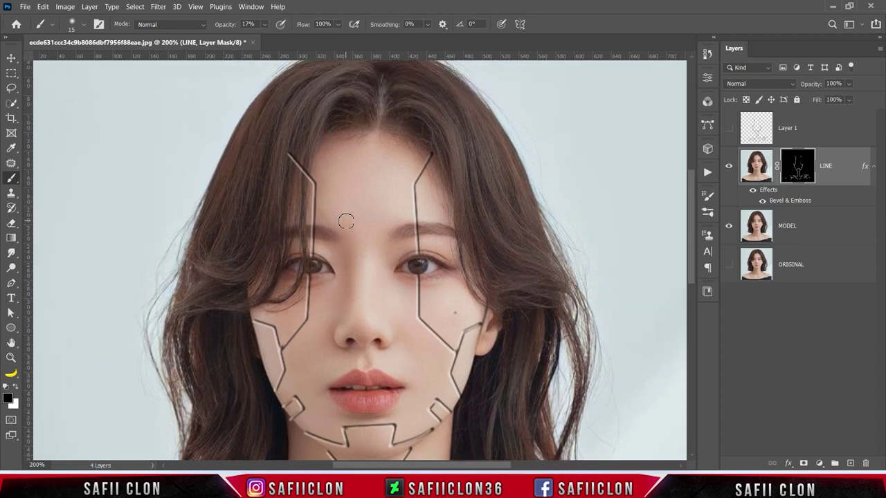
pyautogui.scroll(1, 315, 187)
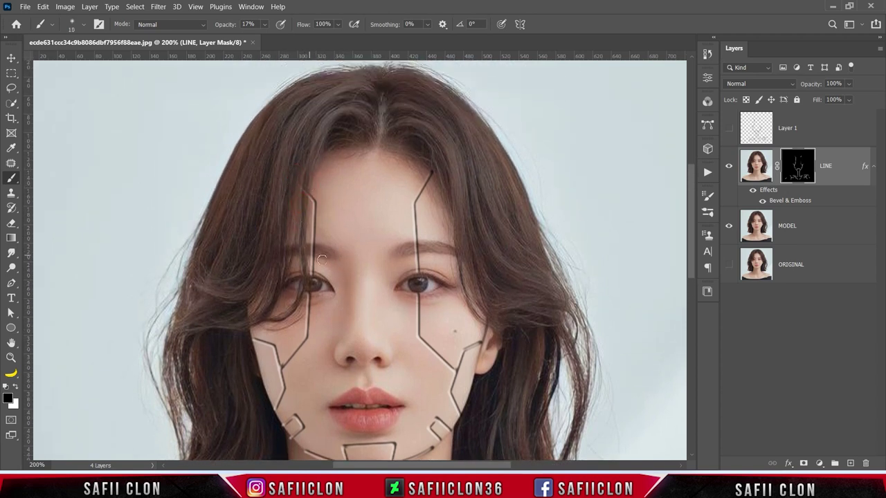
pyautogui.press('1')
pyautogui.press('4')
pyautogui.moveTo(420, 246); pyautogui.dragTo(434, 247)
pyautogui.scroll(-3, 468, 263)
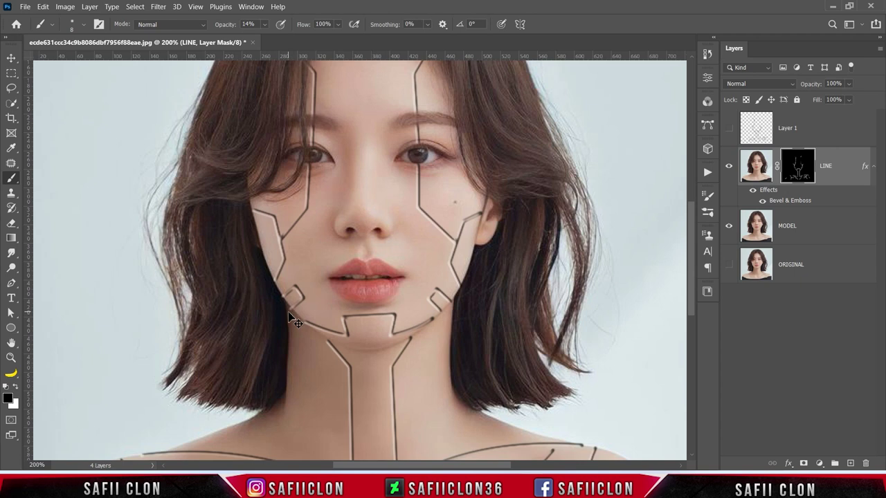
pyautogui.scroll(-1, 406, 305)
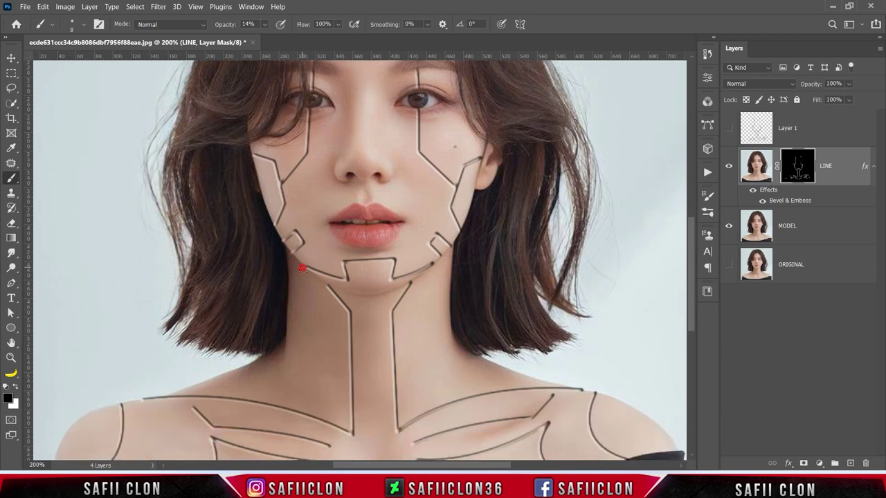
pyautogui.click(431, 264)
pyautogui.scroll(-2, 311, 228)
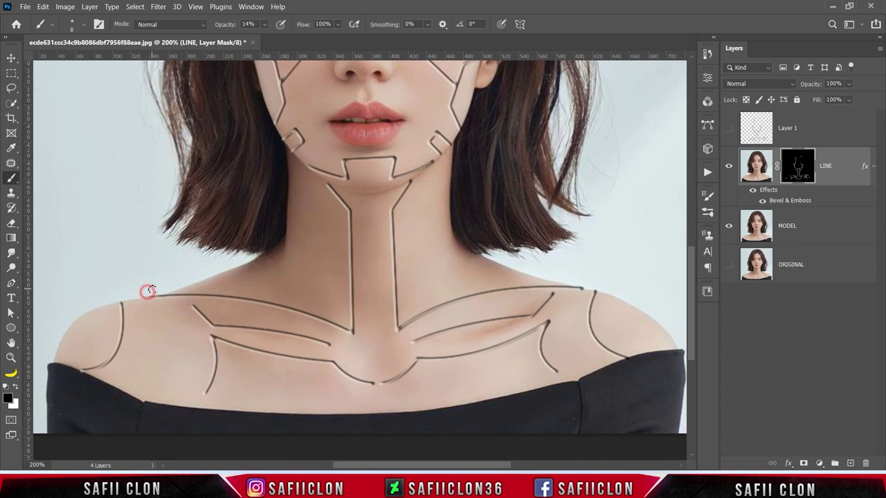
pyautogui.keyDown('shift'); pyautogui.click(584, 290); pyautogui.keyUp('shift')
# Step: Zoom out to the whole image and target the LINE layer's image instead of its mask
pyautogui.hotkey('ctrl', '-')
pyautogui.hotkey('ctrl', '-')
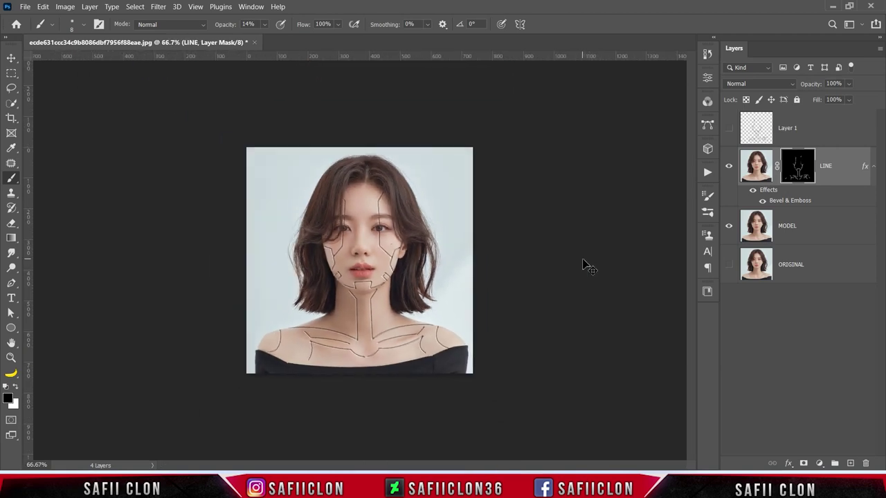
pyautogui.hotkey('ctrl', '+')
pyautogui.hotkey('ctrl', '+')
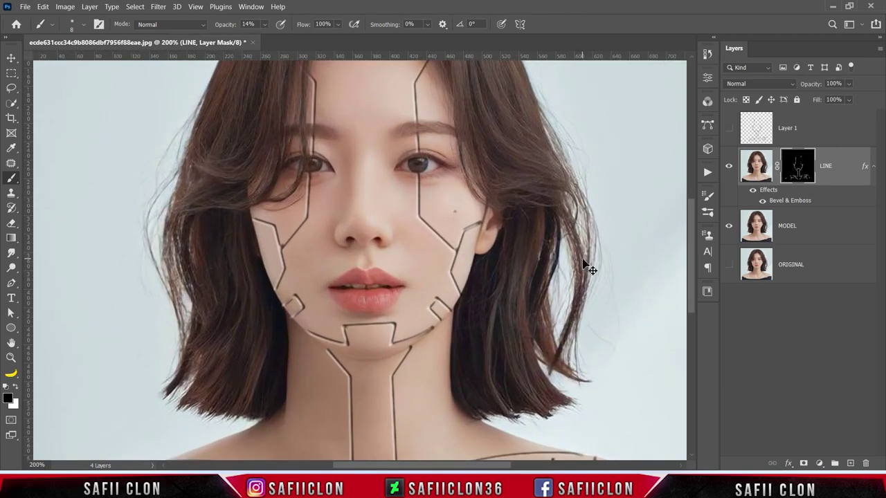
pyautogui.hotkey('ctrl', '-')
pyautogui.hotkey('ctrl', '2')
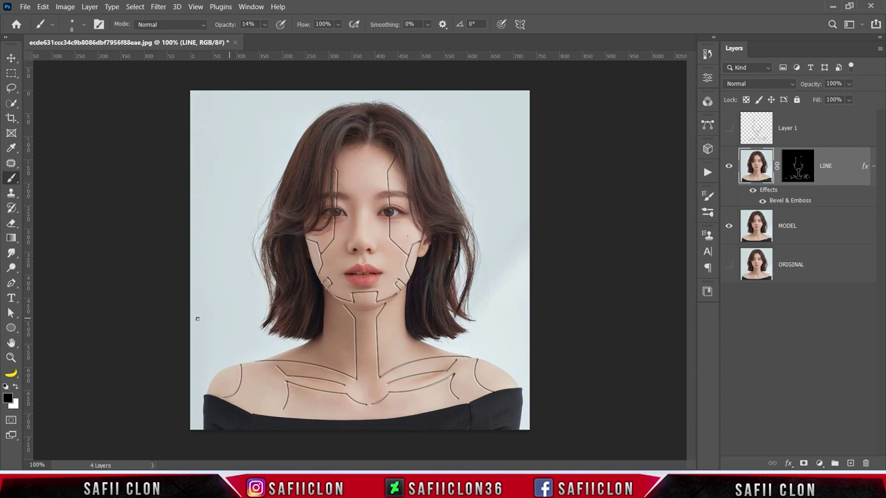
pyautogui.click(11, 283)
# Step: Set the Pen Tool to Shape mode with a black fill
pyautogui.click(59, 285)
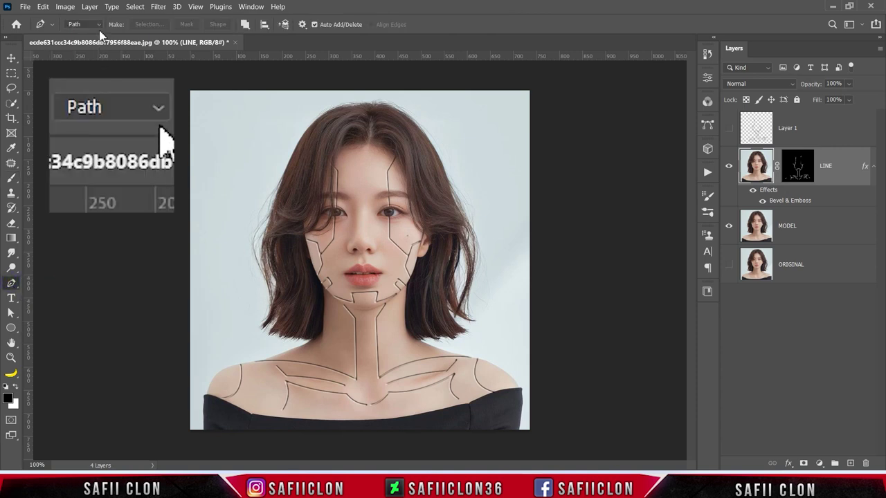
pyautogui.click(97, 25)
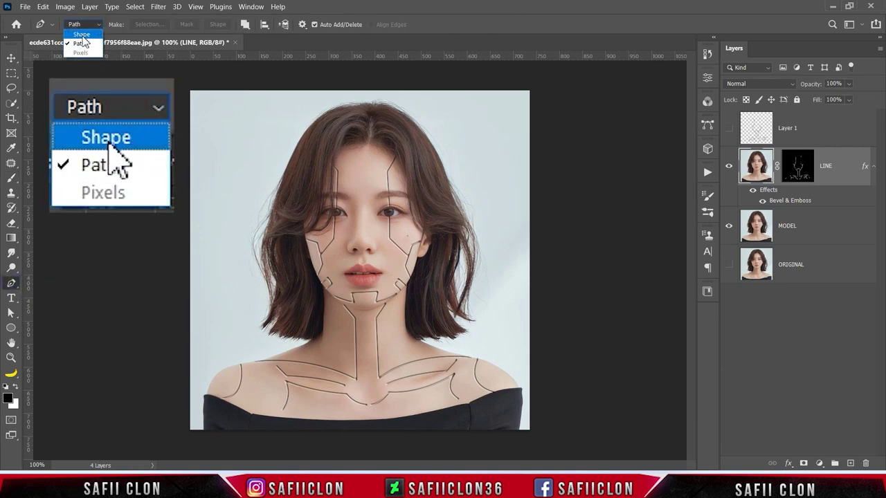
pyautogui.click(80, 33)
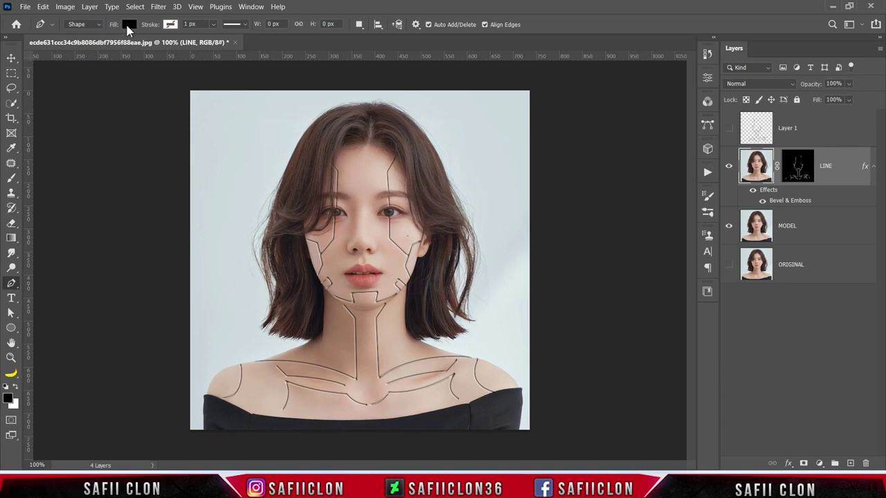
pyautogui.click(128, 25)
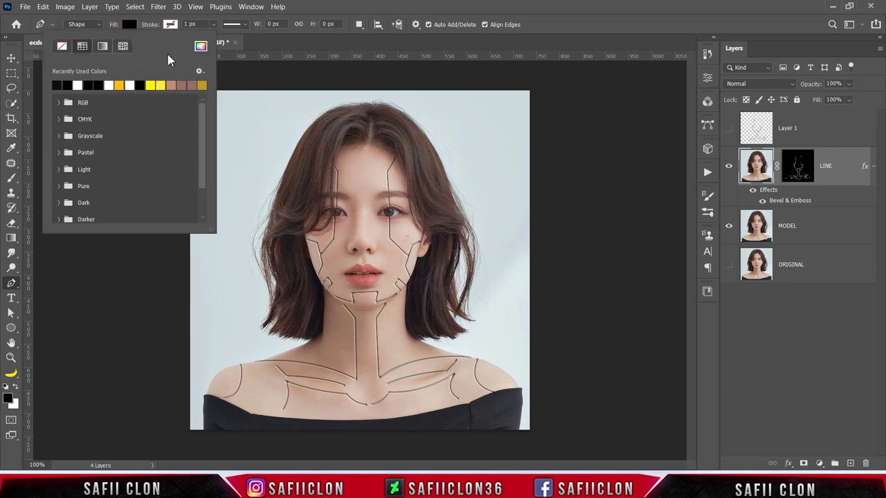
pyautogui.click(200, 47)
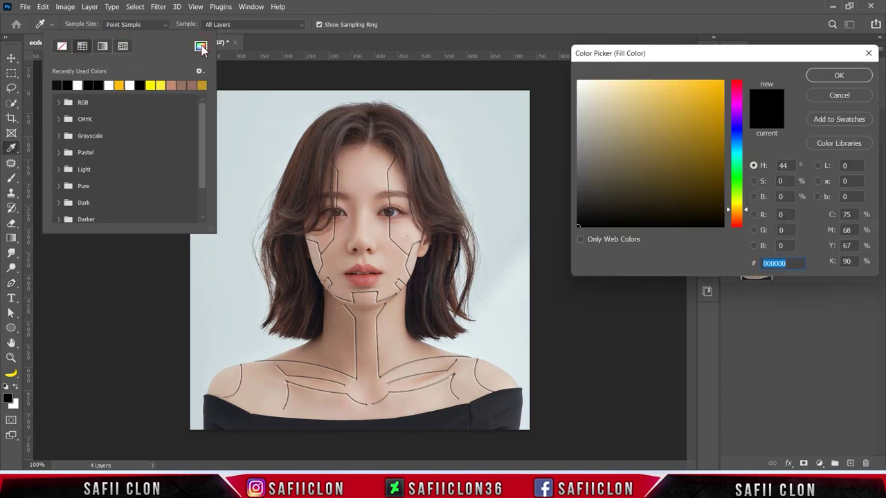
pyautogui.click(830, 95)
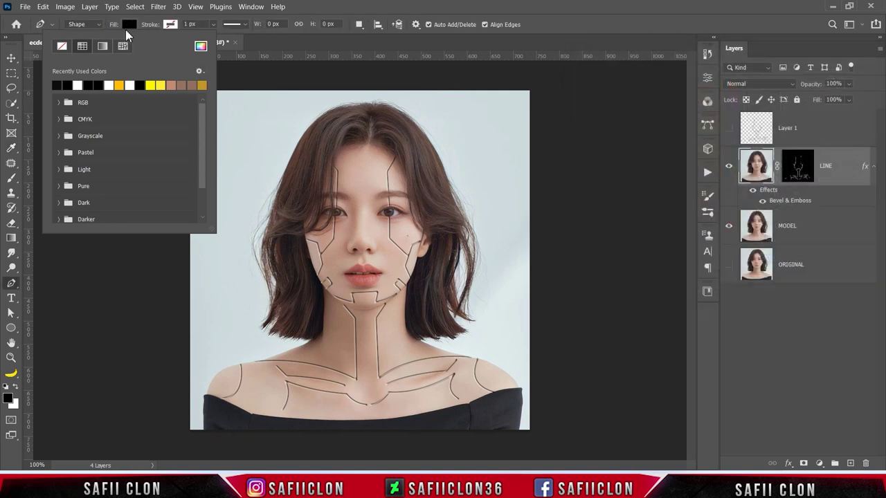
pyautogui.click(128, 25)
# Step: Set Path Operations to New Layer and zoom in on the chin
pyautogui.click(359, 24)
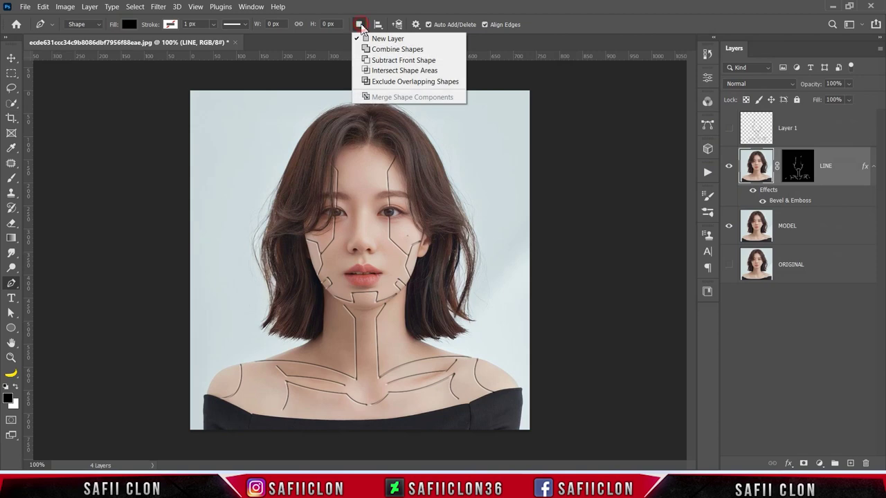
pyautogui.click(375, 40)
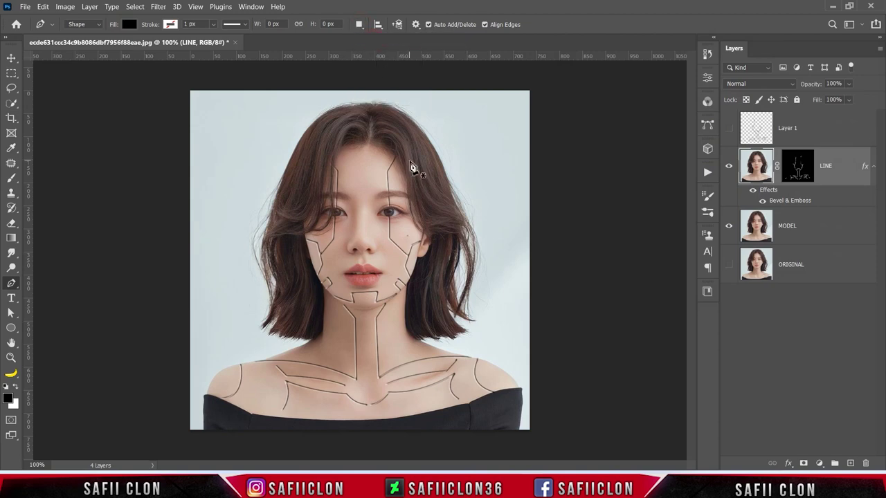
pyautogui.hotkey('ctrl', '+')
pyautogui.hotkey('ctrl', '+')
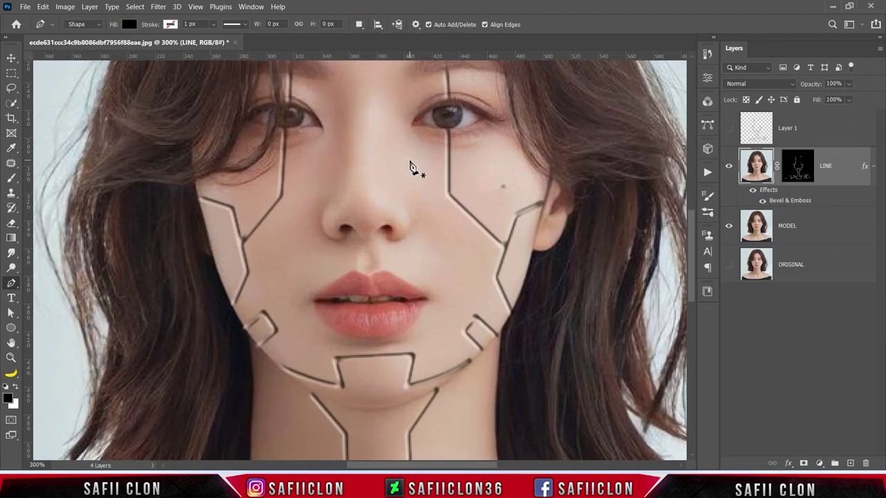
pyautogui.scroll(-3, 415, 180)
pyautogui.scroll(-2, 422, 195)
pyautogui.scroll(-1, 419, 192)
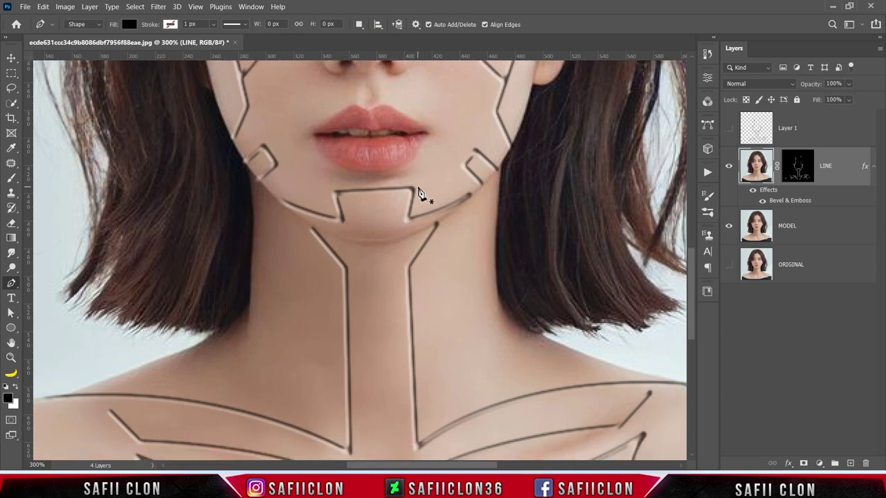
pyautogui.click(281, 203)
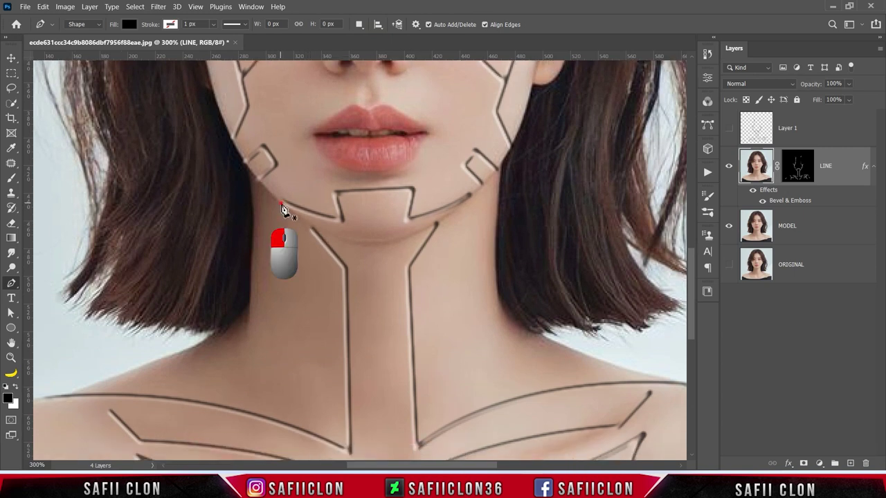
# Step: Trace the notched, curved chin plate between the jaw lines, close it, and nudge its top-left corner
pyautogui.moveTo(343, 222); pyautogui.dragTo(384, 225)
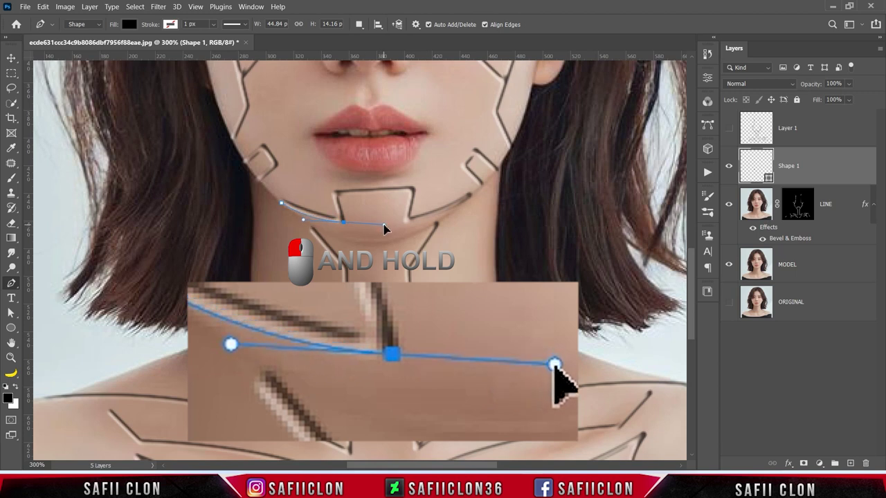
pyautogui.moveTo(384, 225); pyautogui.dragTo(386, 233)
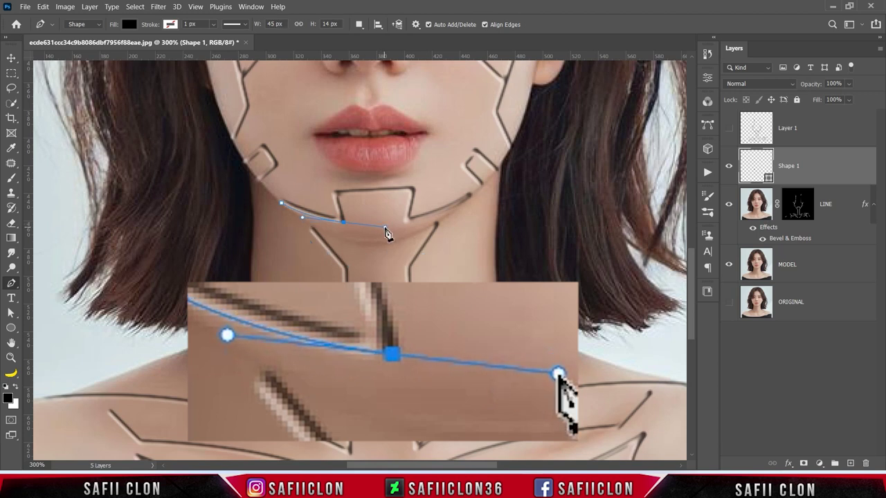
pyautogui.keyDown('alt'); pyautogui.click(344, 223); pyautogui.keyUp('alt')
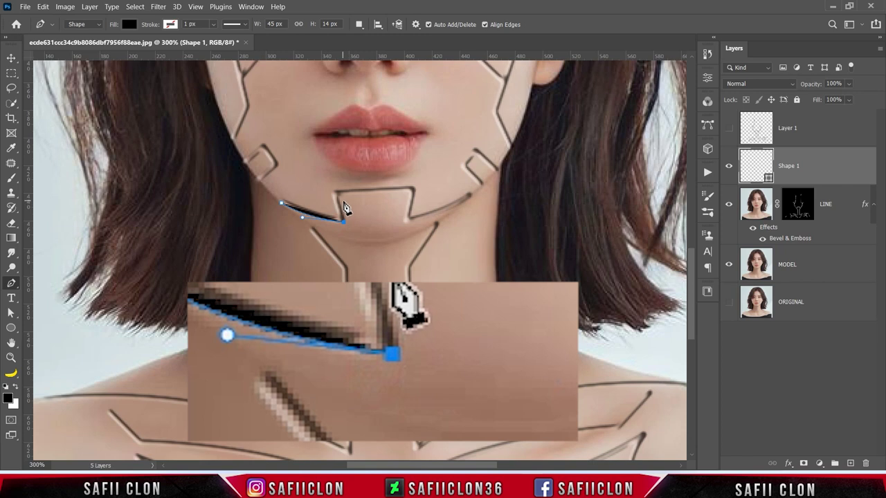
pyautogui.click(339, 196)
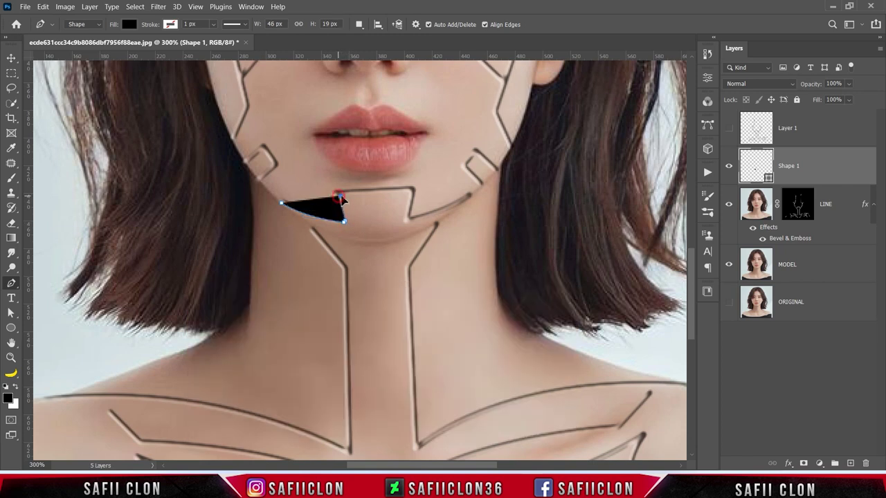
pyautogui.click(410, 191)
pyautogui.click(404, 220)
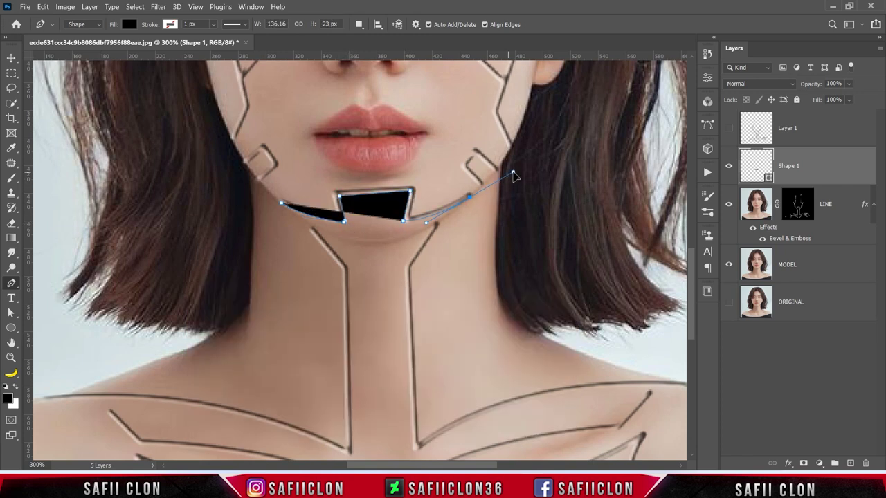
pyautogui.moveTo(469, 195); pyautogui.dragTo(487, 179)
pyautogui.moveTo(398, 237); pyautogui.dragTo(372, 242)
pyautogui.moveTo(282, 203); pyautogui.dragTo(237, 167)
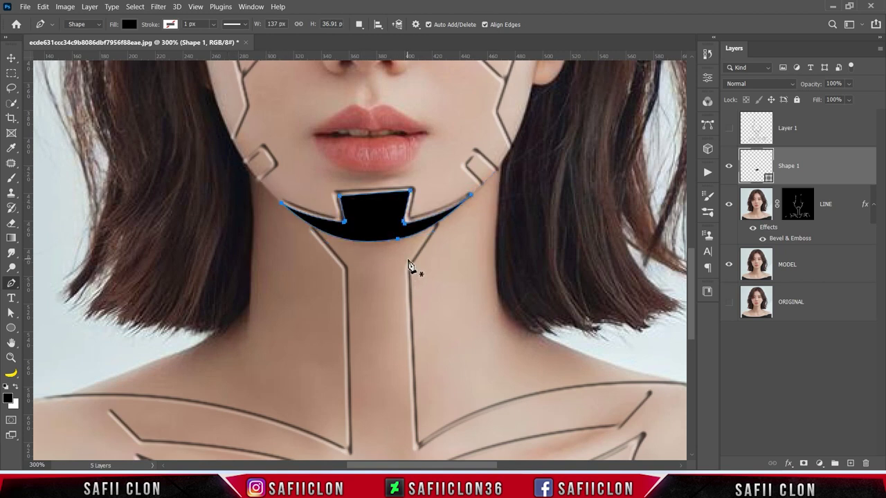
pyautogui.keyDown('ctrl'); pyautogui.click(340, 195); pyautogui.keyUp('ctrl')
pyautogui.moveTo(339, 196); pyautogui.dragTo(342, 197)
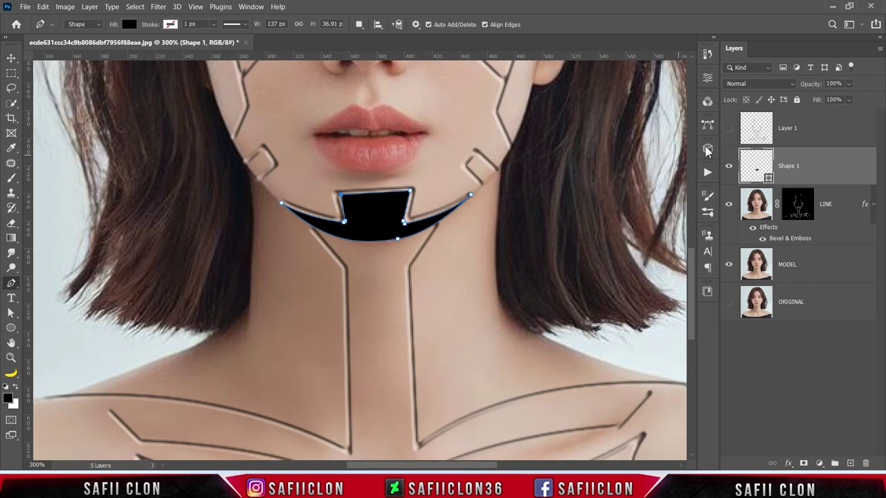
pyautogui.click(748, 83)
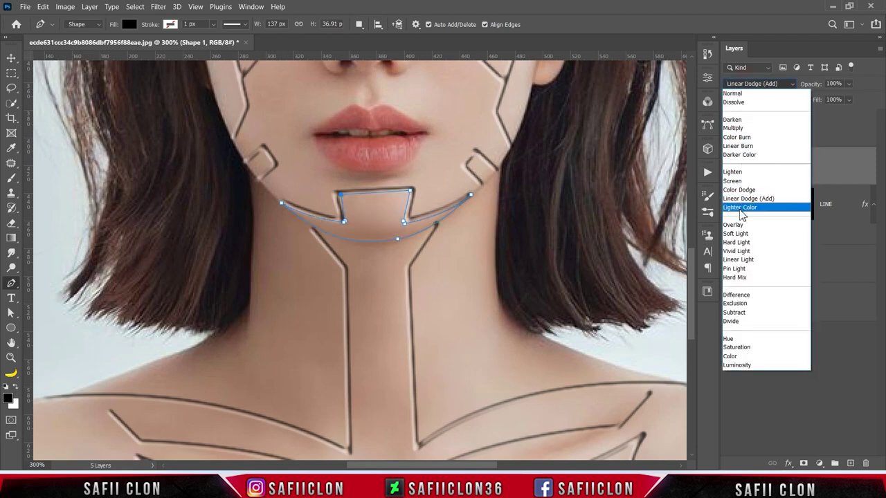
# Step: Set Shape 1 blending to Subtract and fill the chin plate with #7d5b5b, then zoom in on the chin
pyautogui.click(735, 313)
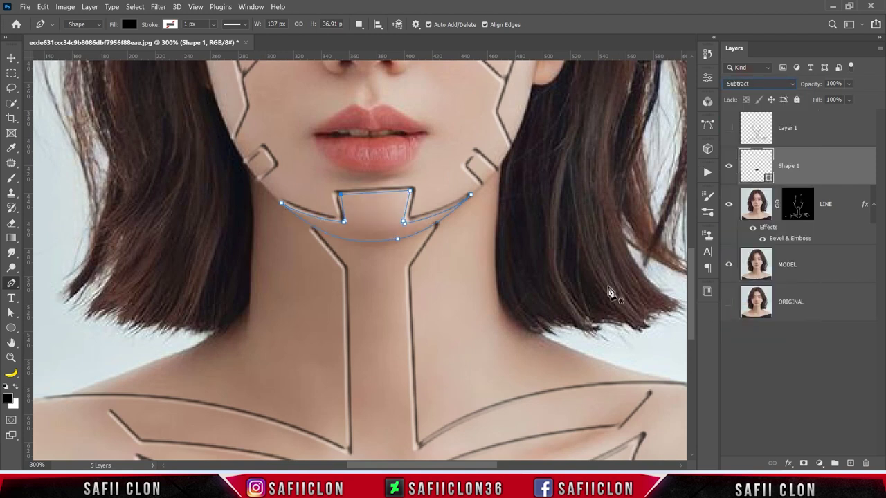
pyautogui.doubleClick(768, 177)
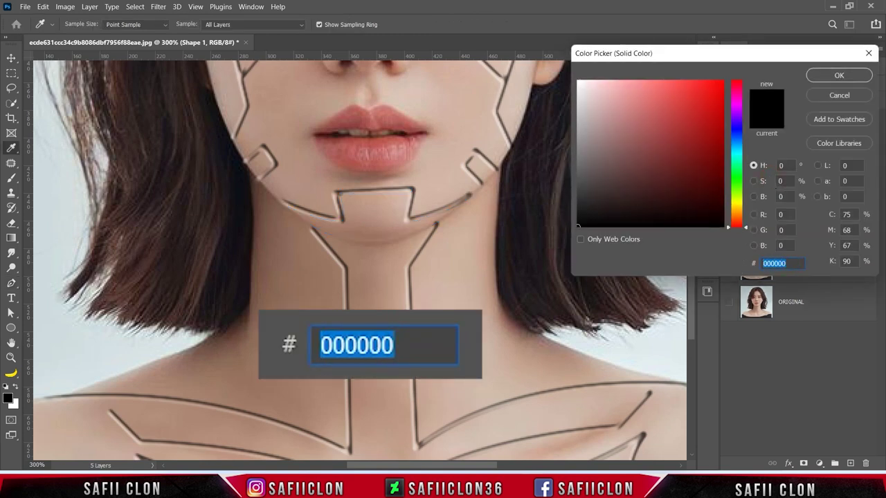
pyautogui.write('7d5b5b')
pyautogui.click(838, 77)
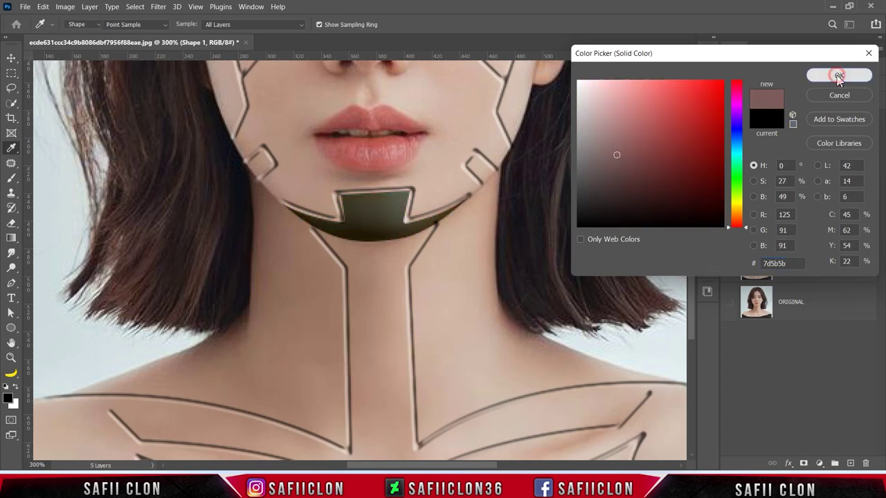
pyautogui.hotkey('ctrl', '-')
pyautogui.hotkey('ctrl', '-')
pyautogui.hotkey('ctrl', '-')
pyautogui.hotkey('ctrl', '+')
pyautogui.hotkey('ctrl', '+')
pyautogui.hotkey('ctrl', '+')
pyautogui.hotkey('ctrl', '-')
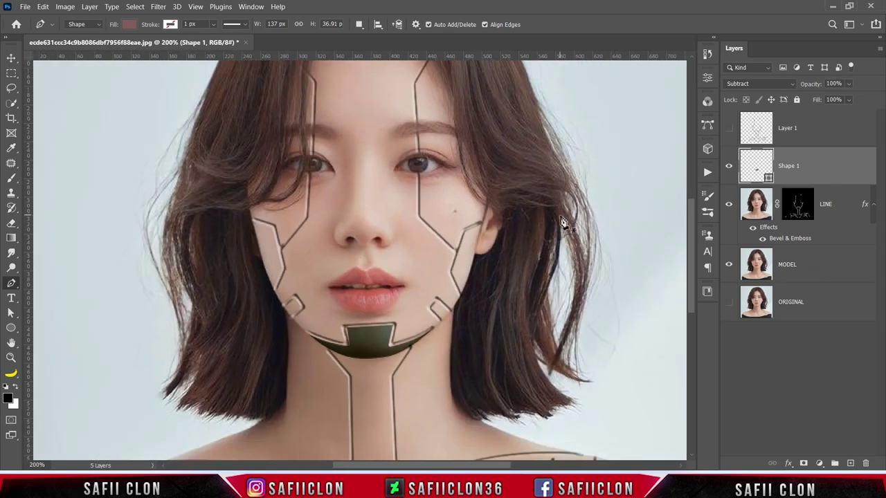
pyautogui.hotkey('ctrl', '+')
pyautogui.scroll(-3, 564, 223)
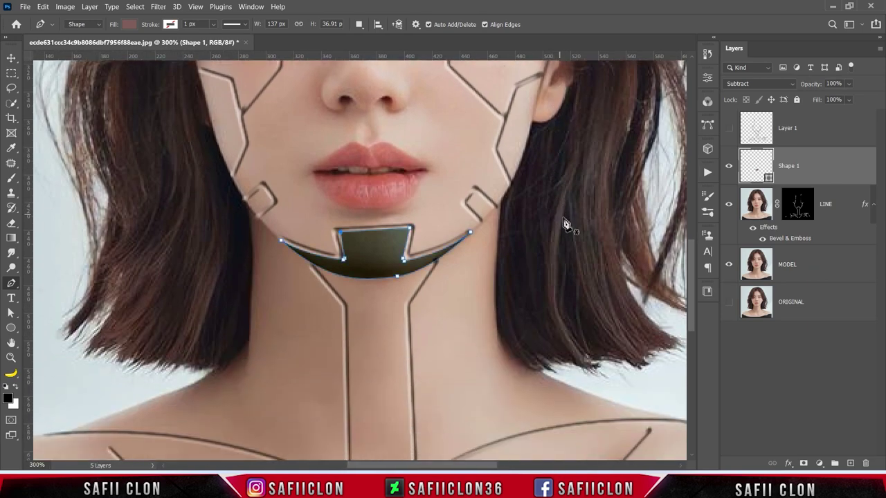
# Step: Switch Path Operations to Combine Shapes and draw the left and right jaw-corner plates
pyautogui.click(359, 24)
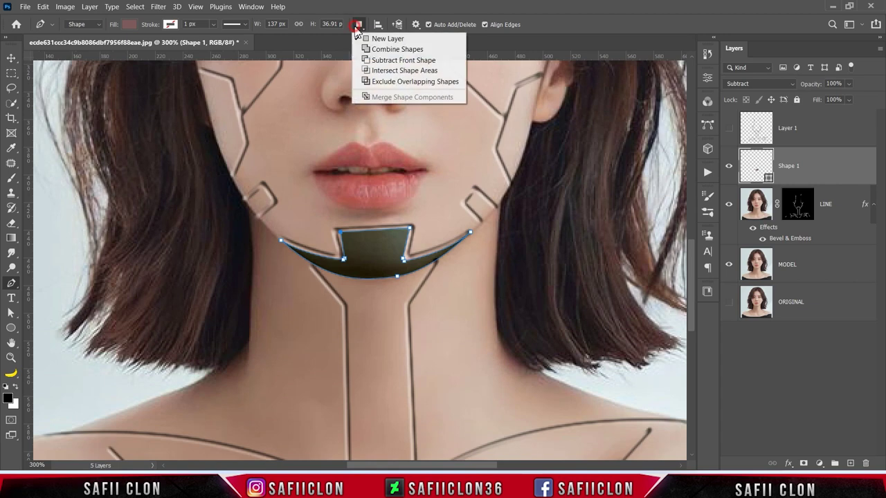
pyautogui.click(390, 50)
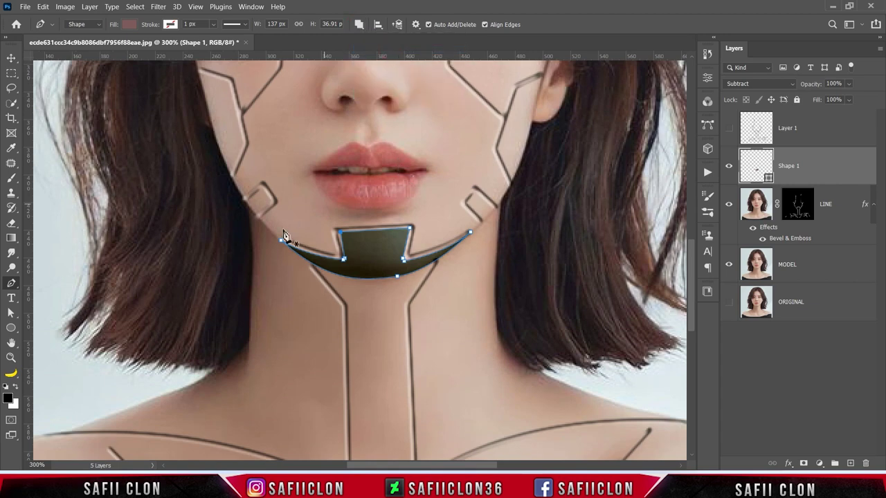
pyautogui.click(256, 217)
pyautogui.click(275, 202)
pyautogui.click(264, 184)
pyautogui.click(245, 200)
pyautogui.click(256, 217)
pyautogui.click(484, 216)
pyautogui.click(473, 189)
pyautogui.click(474, 193)
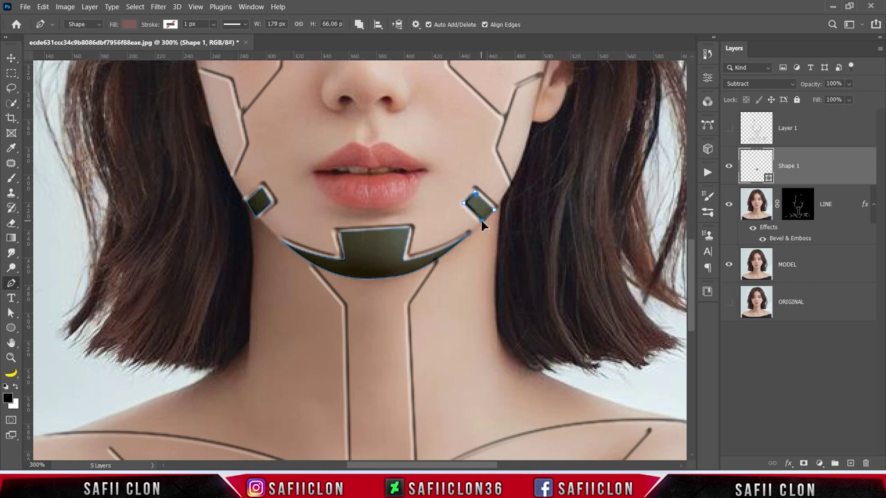
pyautogui.click(495, 210)
# Step: Outline plates on the left and right cheeks
pyautogui.scroll(-5, 510, 224)
pyautogui.scroll(6, 510, 224)
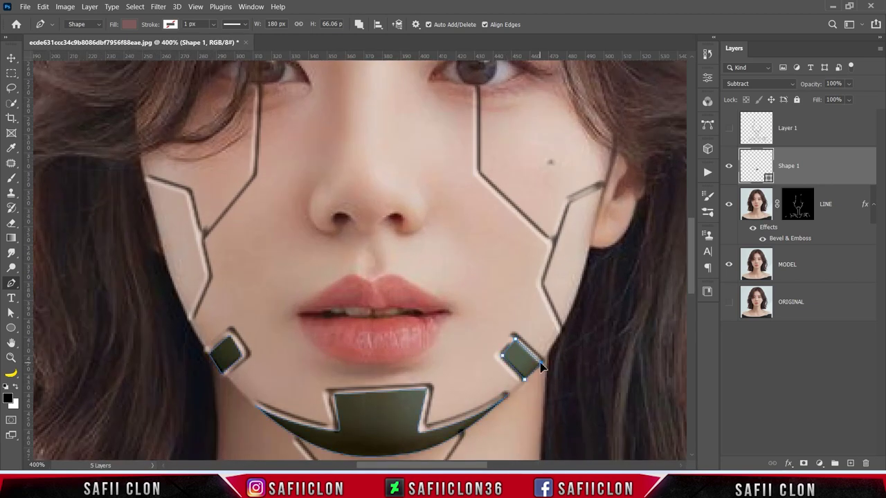
pyautogui.scroll(2, 546, 343)
pyautogui.click(144, 208)
pyautogui.click(185, 220)
pyautogui.click(205, 300)
pyautogui.click(188, 348)
pyautogui.click(144, 207)
pyautogui.click(562, 355)
pyautogui.click(542, 312)
pyautogui.click(570, 229)
pyautogui.click(604, 216)
pyautogui.moveTo(587, 284); pyautogui.dragTo(583, 297)
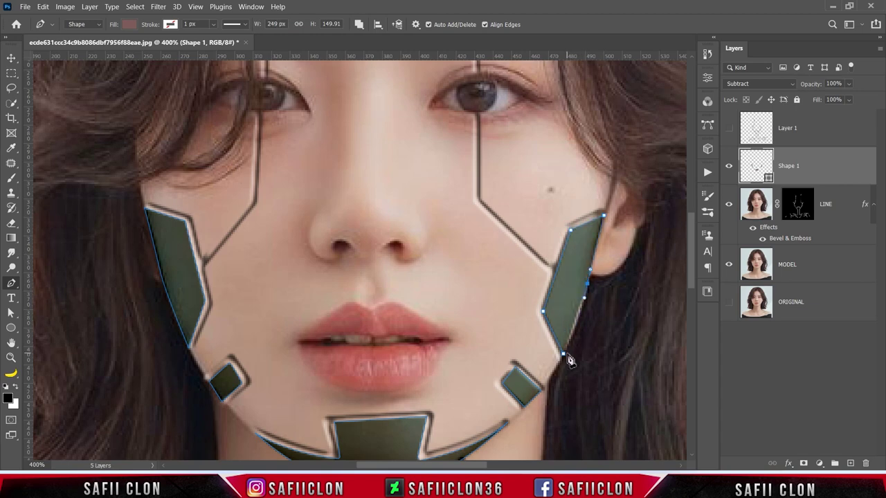
# Step: Draw the neck strip plate running from the chin line down the neck
pyautogui.scroll(-5, 475, 307)
pyautogui.scroll(4, 445, 267)
pyautogui.click(438, 255)
pyautogui.click(413, 304)
pyautogui.scroll(-3, 438, 262)
pyautogui.click(419, 368)
pyautogui.hscroll(3, 586, 312)
pyautogui.moveTo(586, 312); pyautogui.dragTo(666, 313)
pyautogui.click(420, 294)
pyautogui.click(334, 260)
pyautogui.moveTo(288, 223); pyautogui.dragTo(280, 180)
pyautogui.click(287, 183)
pyautogui.scroll(3, 290, 207)
pyautogui.click(293, 176)
pyautogui.moveTo(262, 211); pyautogui.dragTo(232, 239)
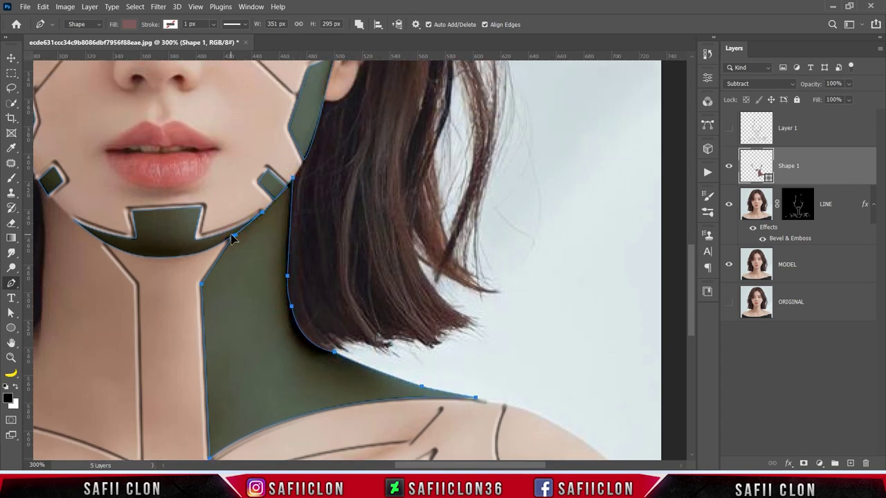
pyautogui.hscroll(-5, 389, 330)
pyautogui.scroll(-2, 360, 173)
pyautogui.click(344, 158)
pyautogui.click(385, 384)
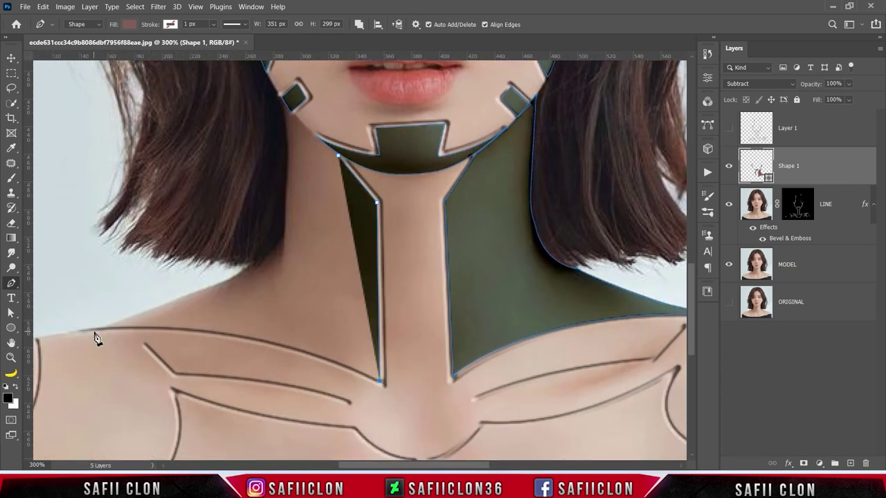
# Step: Draw the side-of-neck plate along the hair edge, closing it at the chin
pyautogui.hscroll(-5, 95, 337)
pyautogui.moveTo(352, 327); pyautogui.dragTo(169, 341)
pyautogui.click(402, 312)
pyautogui.click(440, 297)
pyautogui.click(488, 279)
pyautogui.click(505, 263)
pyautogui.scroll(2, 525, 277)
pyautogui.moveTo(543, 281); pyautogui.dragTo(547, 233)
pyautogui.click(539, 165)
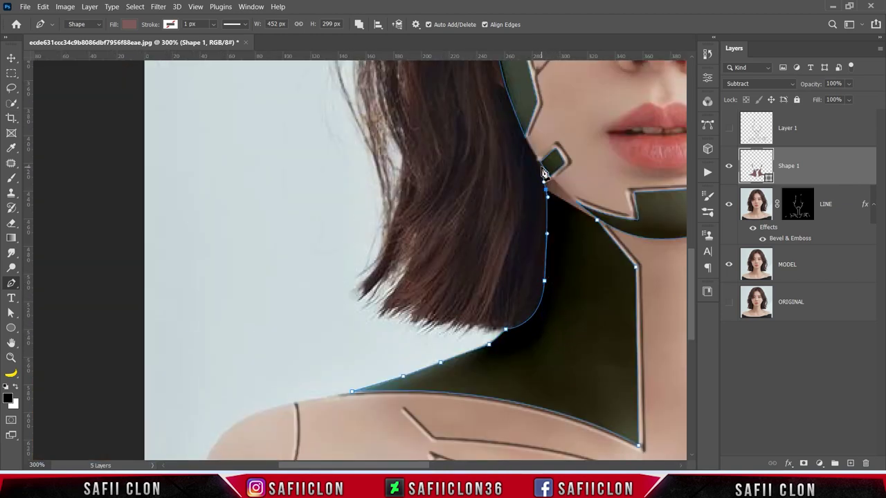
# Step: Draw the left and right shoulder plates, then fit the whole image in view
pyautogui.scroll(-1, 401, 304)
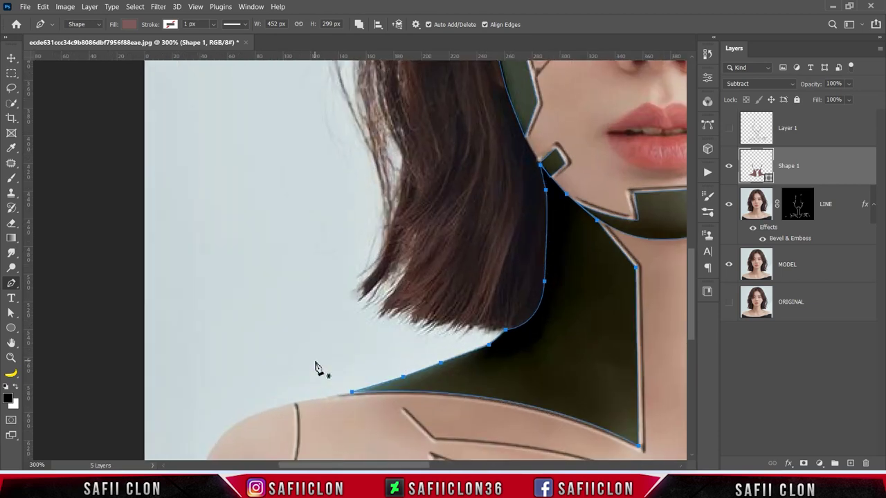
pyautogui.scroll(-2, 317, 366)
pyautogui.click(292, 302)
pyautogui.moveTo(232, 403); pyautogui.dragTo(152, 401)
pyautogui.click(195, 398)
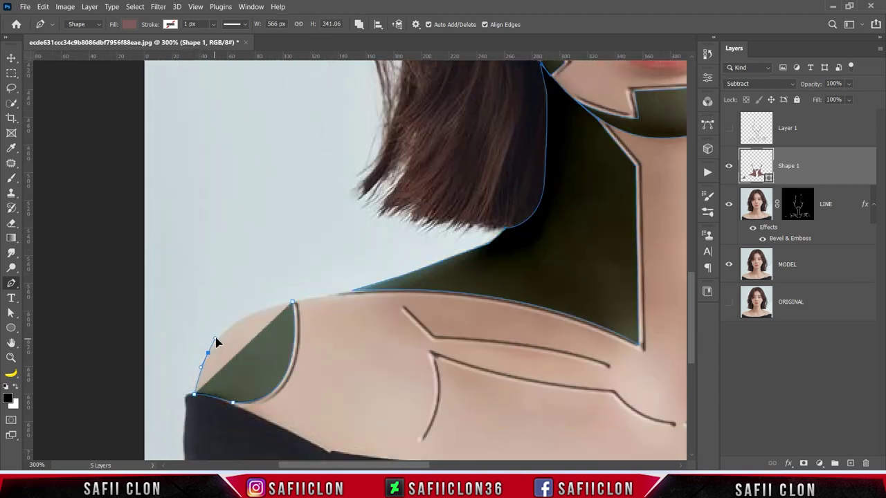
pyautogui.hscroll(10, 346, 297)
pyautogui.click(414, 285)
pyautogui.moveTo(463, 384); pyautogui.dragTo(549, 406)
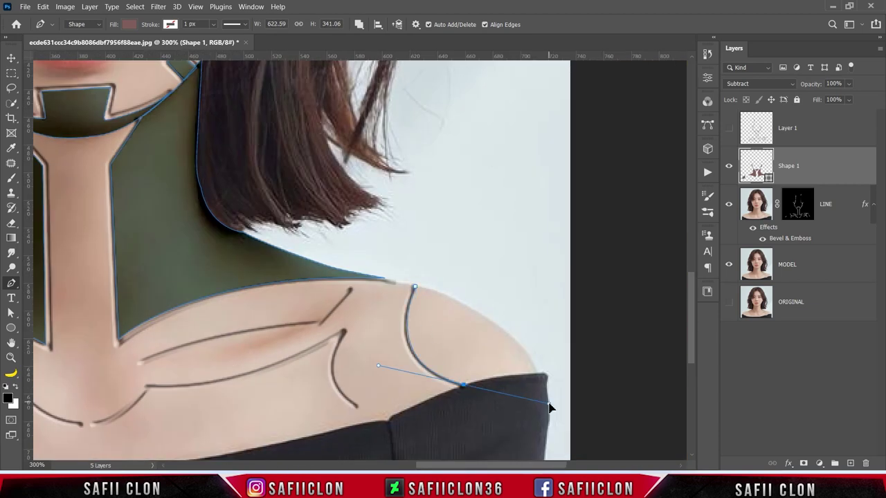
pyautogui.click(497, 378)
pyautogui.click(537, 375)
pyautogui.click(496, 323)
pyautogui.moveTo(414, 286); pyautogui.dragTo(387, 290)
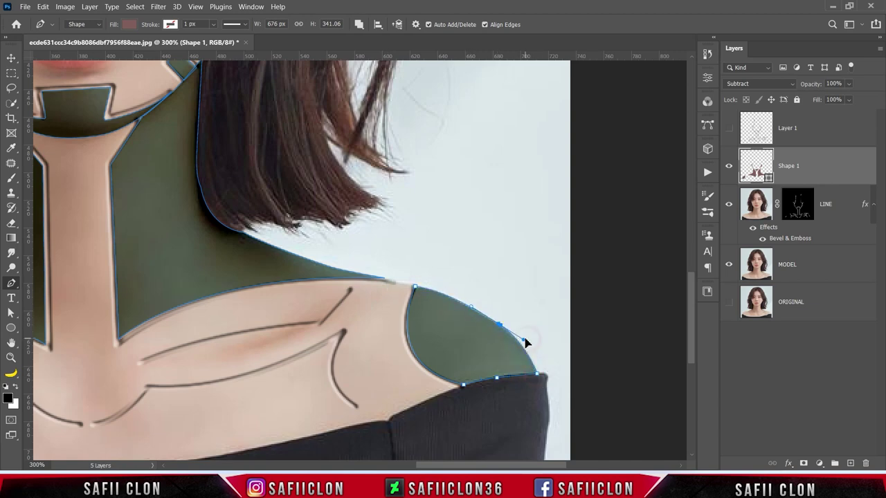
pyautogui.hotkey('ctrl', '1')
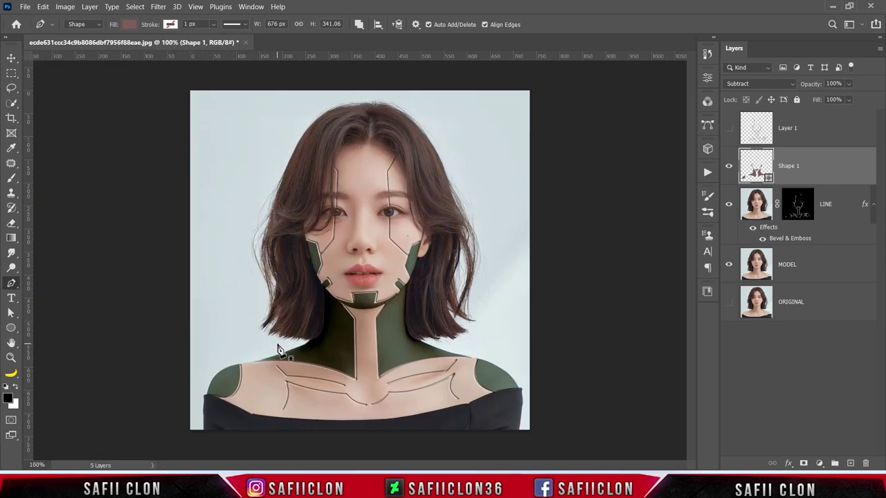
pyautogui.click(819, 129)
# Step: Rename Layer 1 to LINES and move it to the bottom of the stack
pyautogui.doubleClick(785, 131)
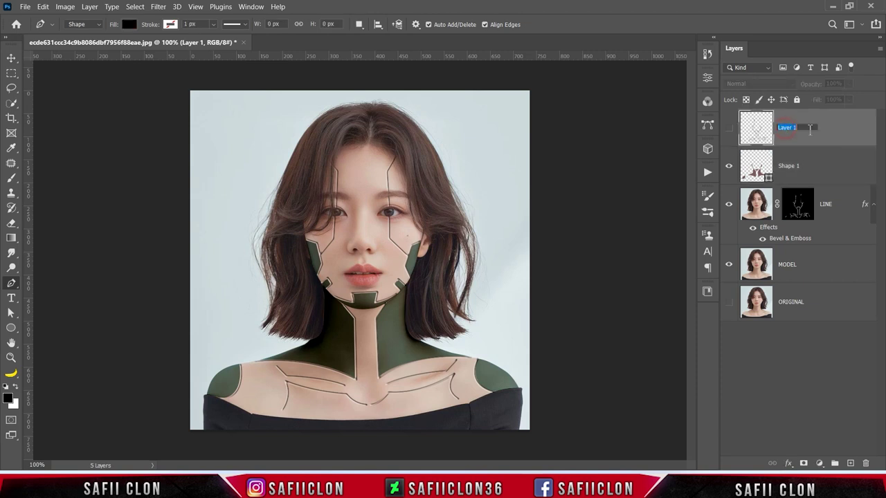
pyautogui.write('LINES')
pyautogui.moveTo(833, 132); pyautogui.dragTo(806, 325)
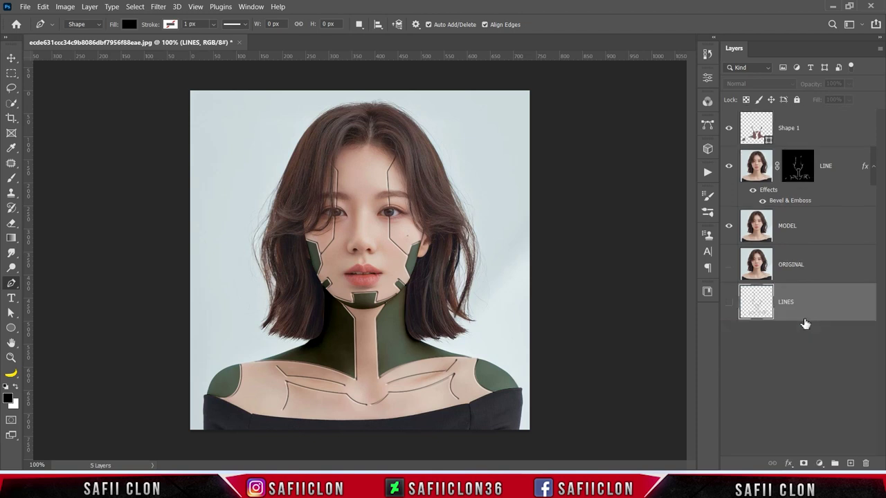
# Step: Select Shape 1 through MODEL and choose Group from Layers
pyautogui.click(832, 134)
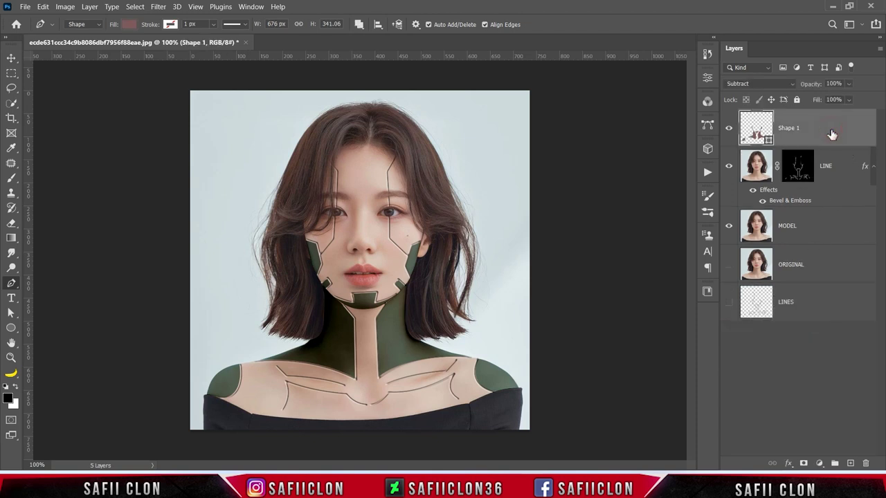
pyautogui.keyDown('shift'); pyautogui.click(833, 231); pyautogui.keyUp('shift')
pyautogui.rightClick(821, 228)
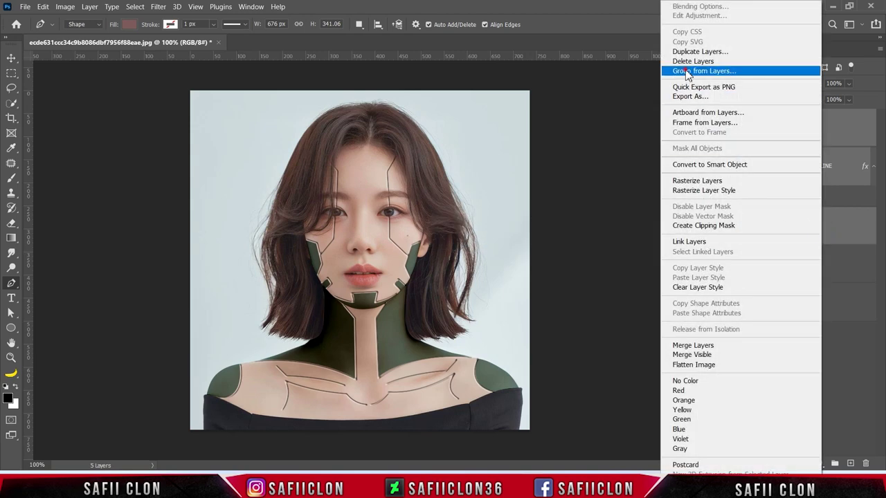
pyautogui.click(687, 72)
pyautogui.write('MODEL')
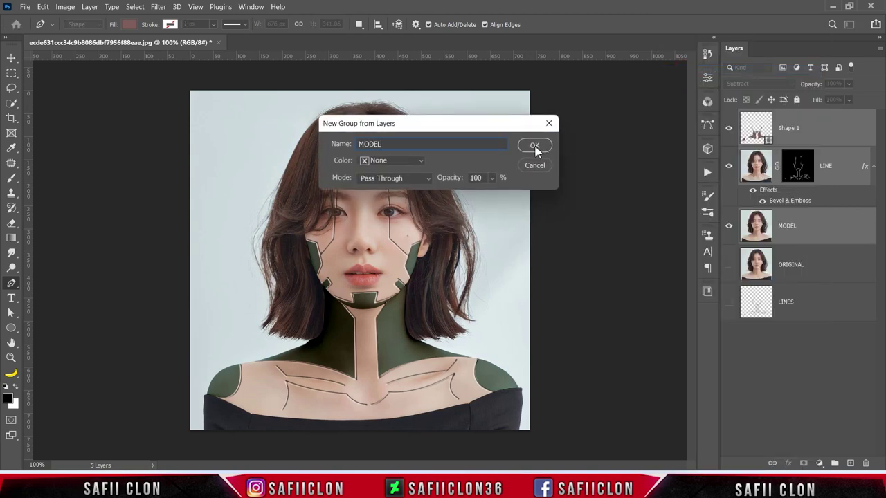
# Step: Confirm the new MODEL group and select the MODEL layer inside it
pyautogui.click(535, 147)
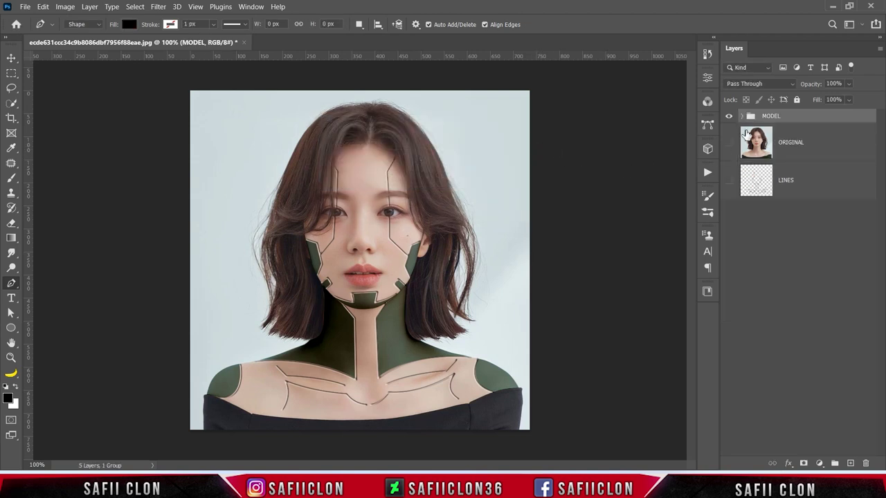
pyautogui.click(743, 117)
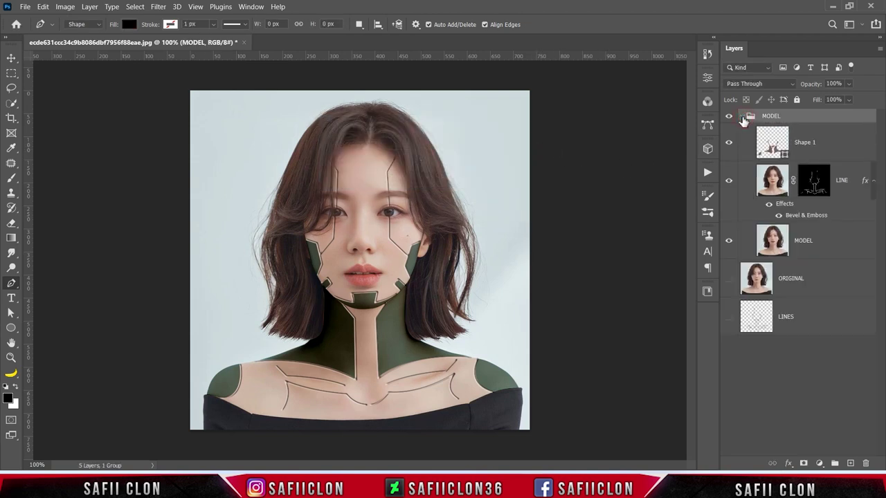
pyautogui.click(838, 244)
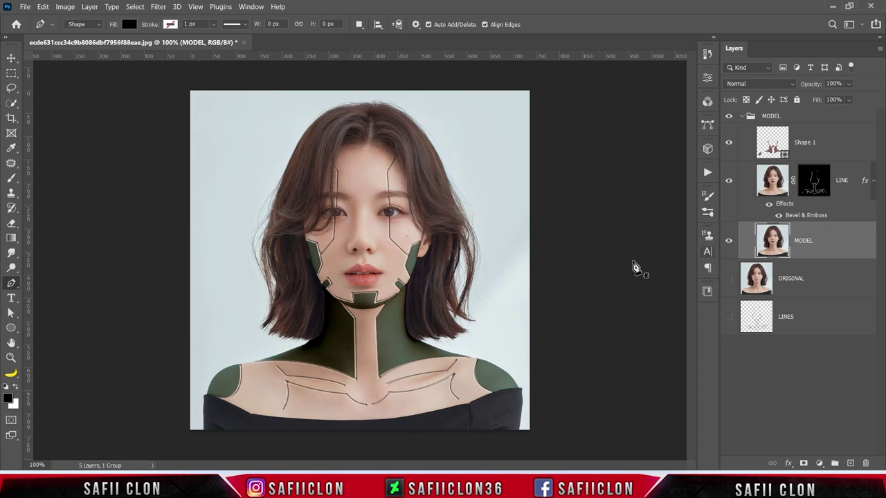
# Step: Select the model with the Quick Selection tool at a 17 px brush using Select Subject
pyautogui.click(11, 103)
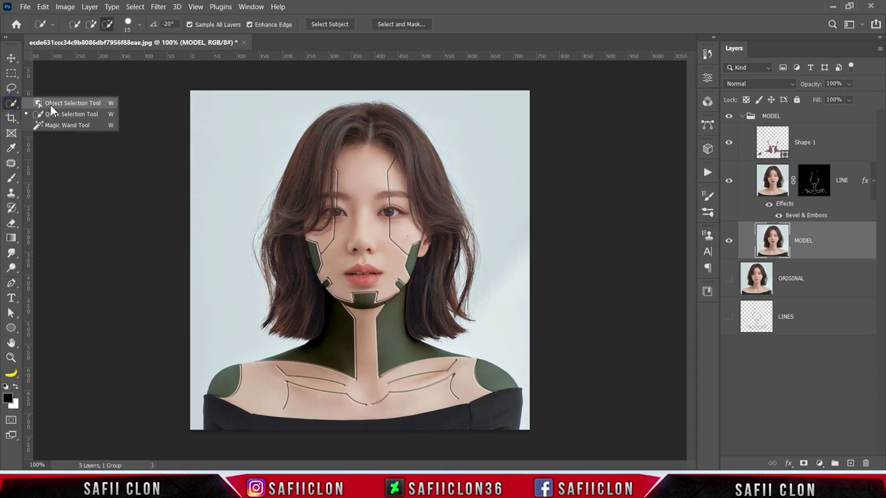
pyautogui.click(58, 115)
pyautogui.click(90, 25)
pyautogui.click(140, 24)
pyautogui.moveTo(84, 57); pyautogui.dragTo(104, 52)
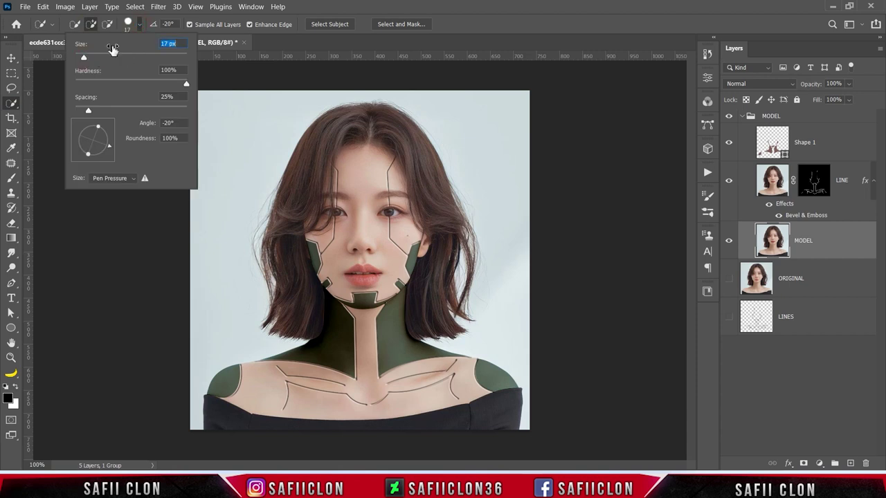
pyautogui.click(140, 26)
pyautogui.click(335, 25)
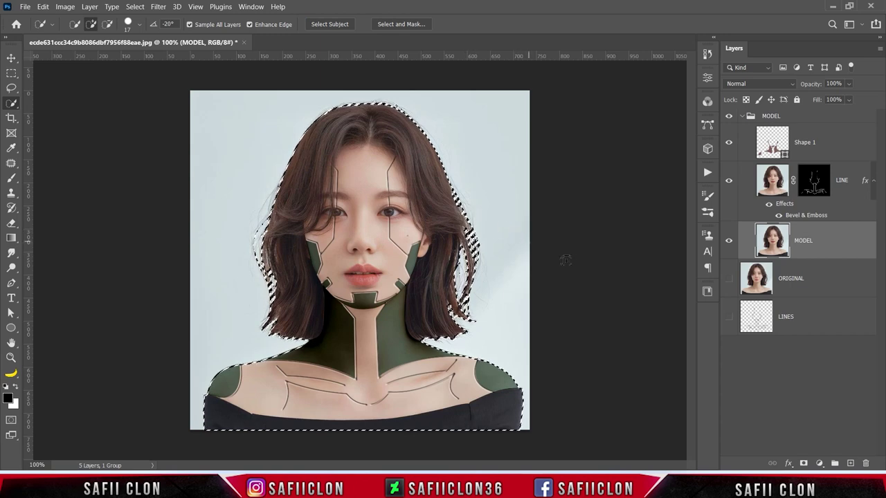
# Step: Add a layer mask from the selection to MODEL, check it alone, and collapse the MODEL group
pyautogui.keyDown('alt'); pyautogui.click(728, 240); pyautogui.keyUp('alt')
pyautogui.keyDown('alt'); pyautogui.click(728, 240); pyautogui.keyUp('alt')
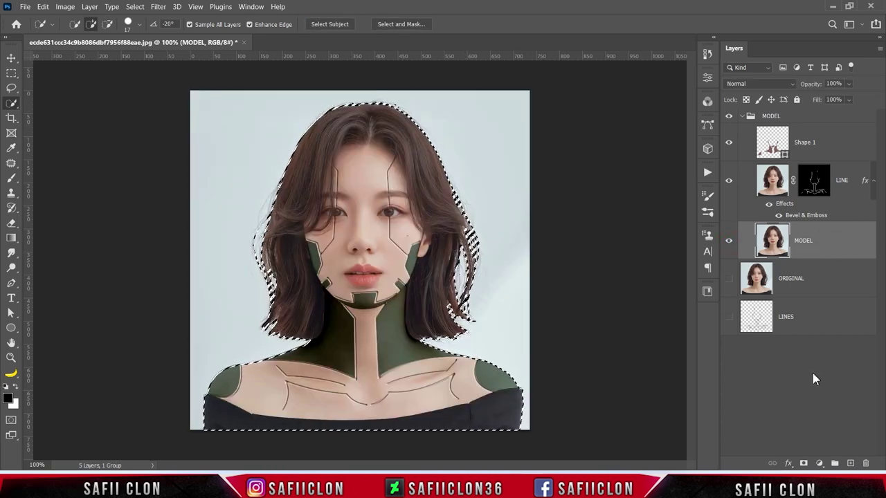
pyautogui.click(803, 463)
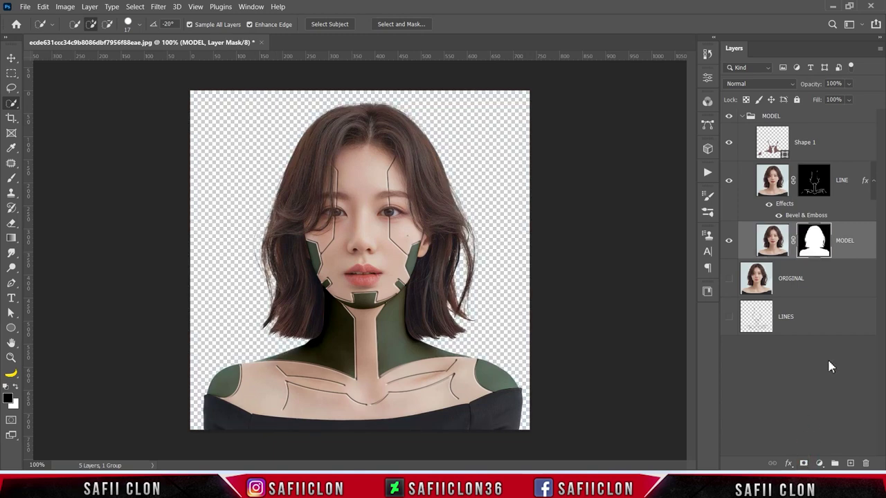
pyautogui.keyDown('alt'); pyautogui.click(729, 242); pyautogui.keyUp('alt')
pyautogui.keyDown('alt'); pyautogui.click(727, 242); pyautogui.keyUp('alt')
pyautogui.click(741, 117)
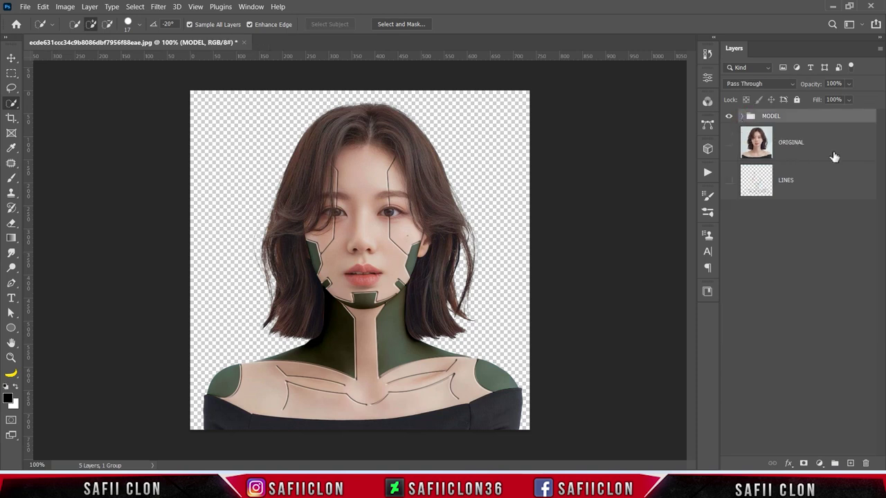
# Step: Add a Solid Color fill layer in yellow #febd0b above the ORIGINAL layer
pyautogui.click(823, 153)
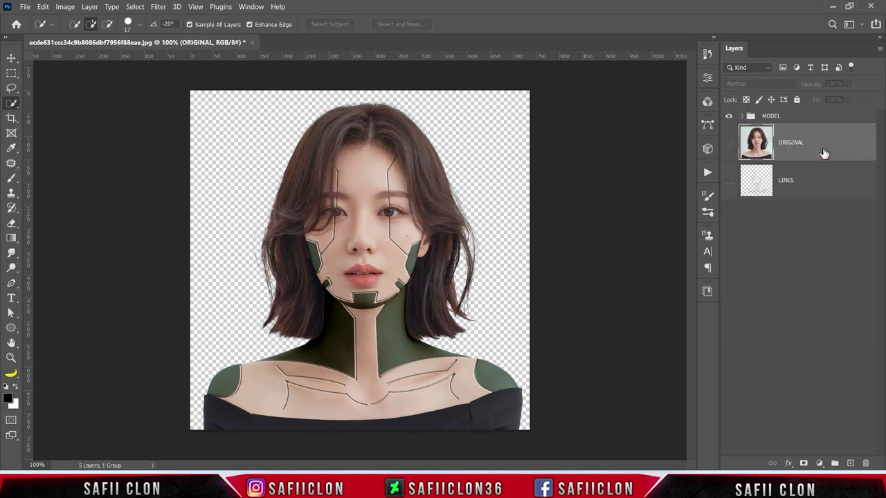
pyautogui.click(820, 464)
pyautogui.click(809, 259)
pyautogui.doubleClick(785, 263)
pyautogui.write('f')
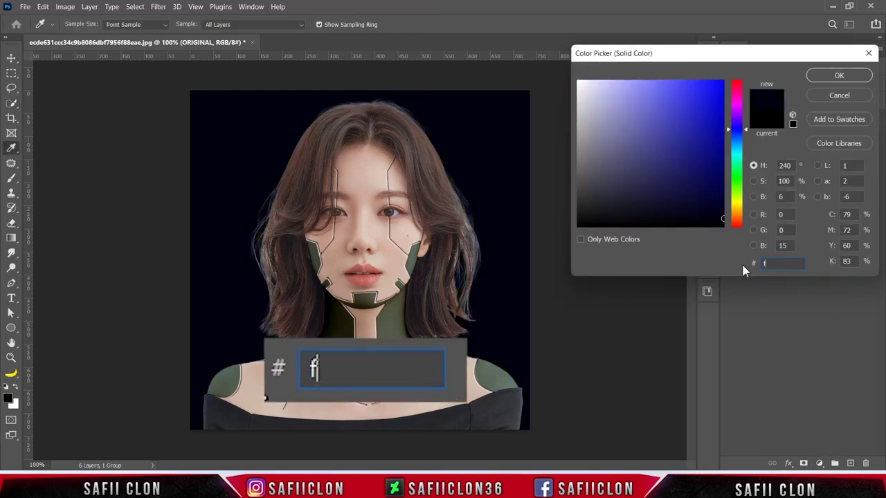
pyautogui.write('ebd0b')
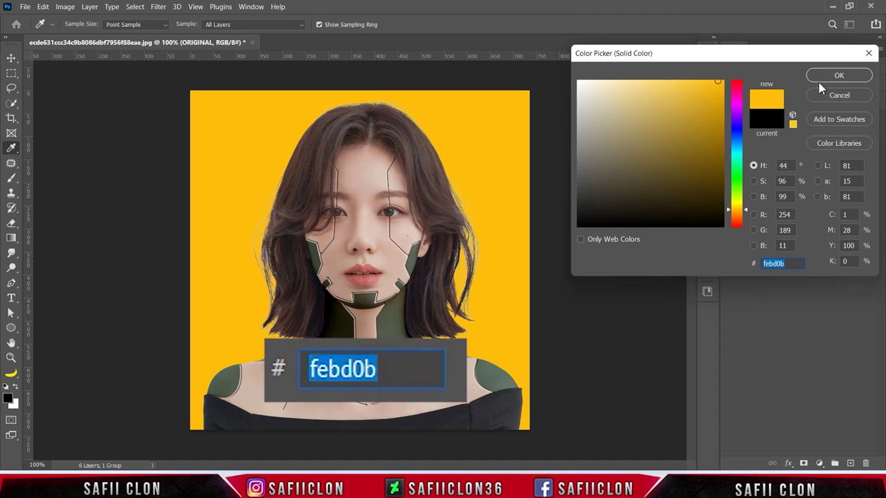
pyautogui.click(823, 78)
pyautogui.press('w')
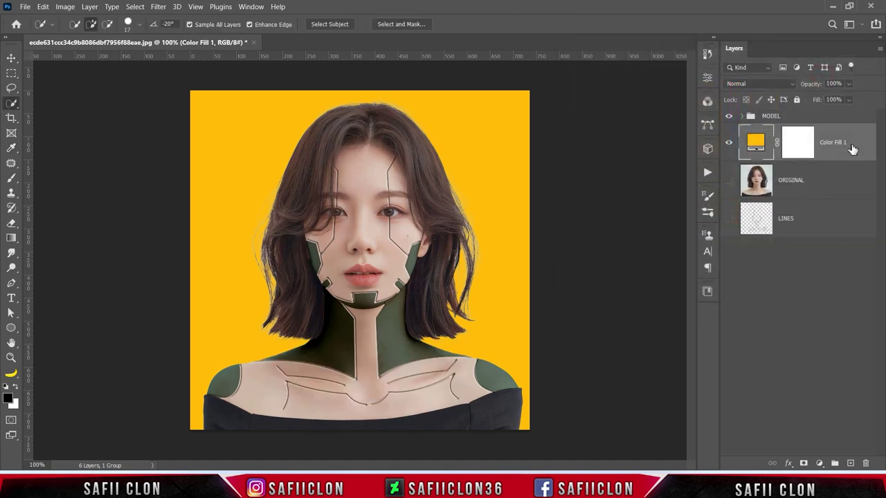
# Step: Group the fill into a BACKGROUND group and add an empty Layer 1 above Color Fill 1
pyautogui.rightClick(852, 149)
pyautogui.click(727, 75)
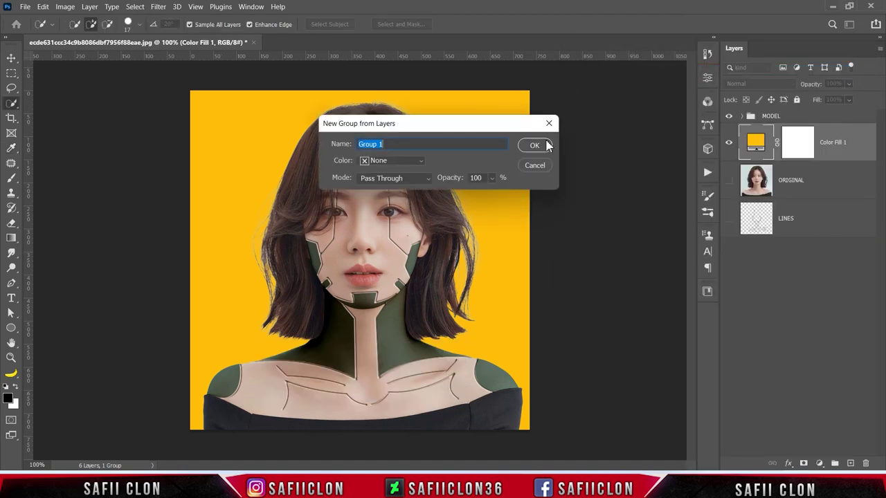
pyautogui.moveTo(387, 144); pyautogui.dragTo(355, 140)
pyautogui.write('BACKGROUND')
pyautogui.click(530, 144)
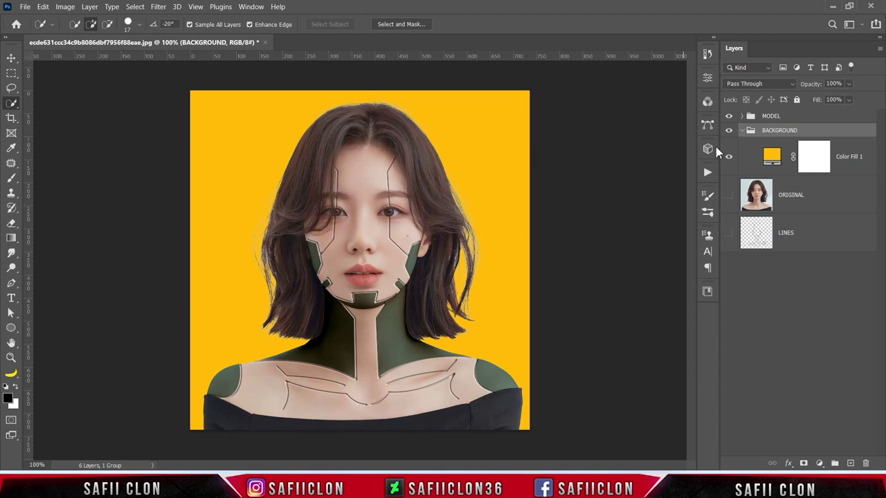
pyautogui.click(744, 131)
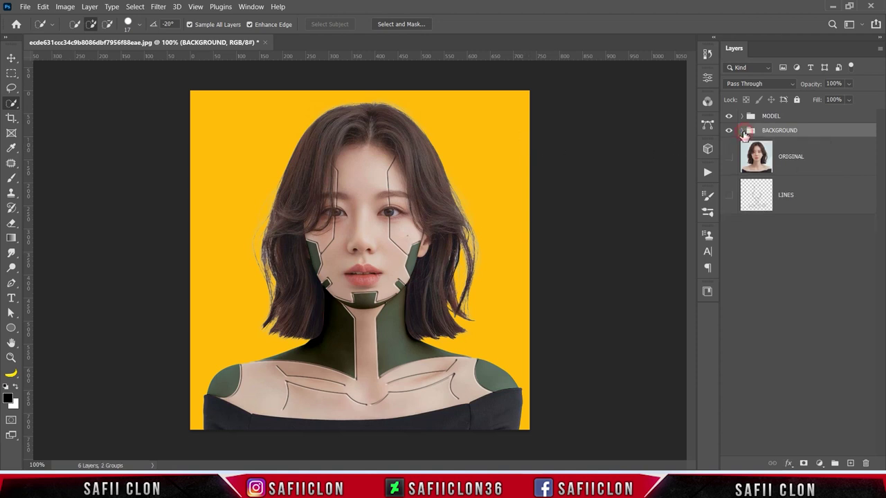
pyautogui.click(743, 131)
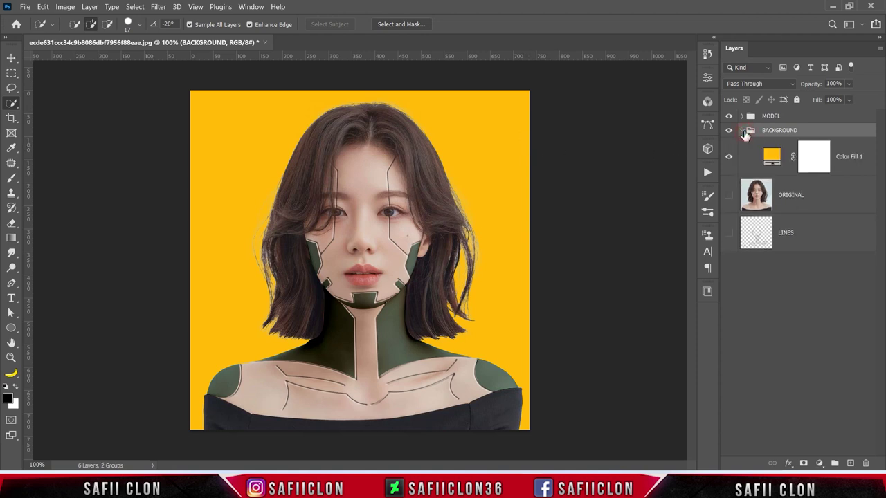
pyautogui.click(855, 165)
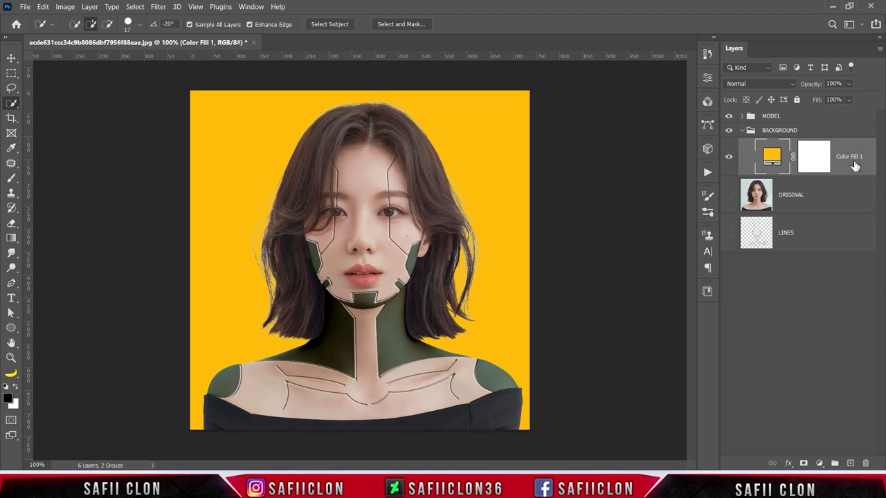
pyautogui.click(849, 462)
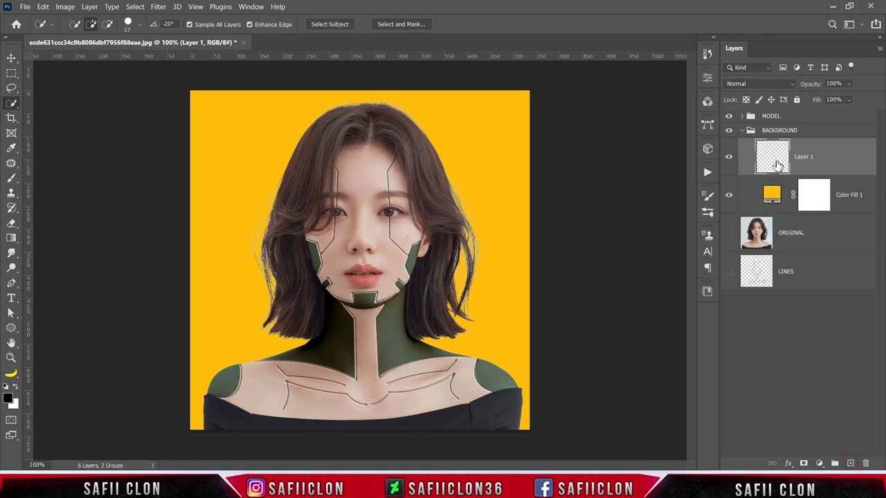
# Step: Set up the Brush tool at 174 px with white as the foreground colour
pyautogui.click(11, 177)
pyautogui.click(55, 177)
pyautogui.click(85, 26)
pyautogui.moveTo(67, 61); pyautogui.dragTo(115, 62)
pyautogui.click(84, 24)
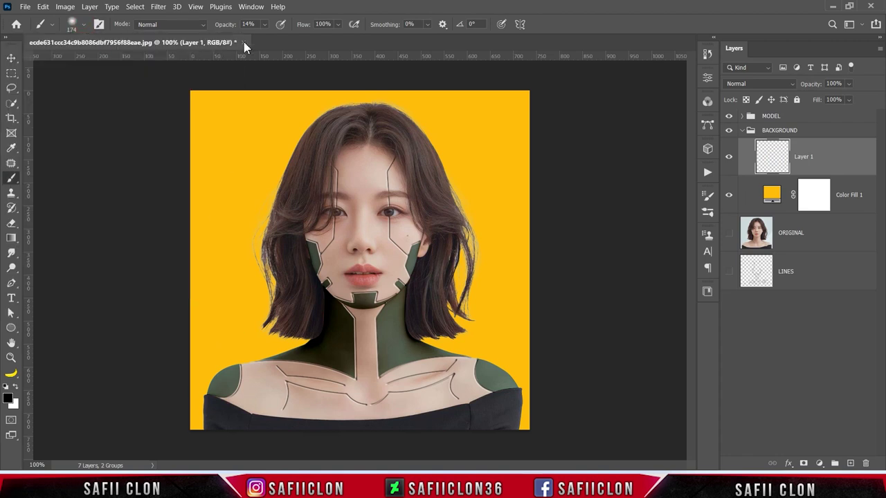
pyautogui.click(266, 25)
pyautogui.click(16, 388)
pyautogui.click(9, 399)
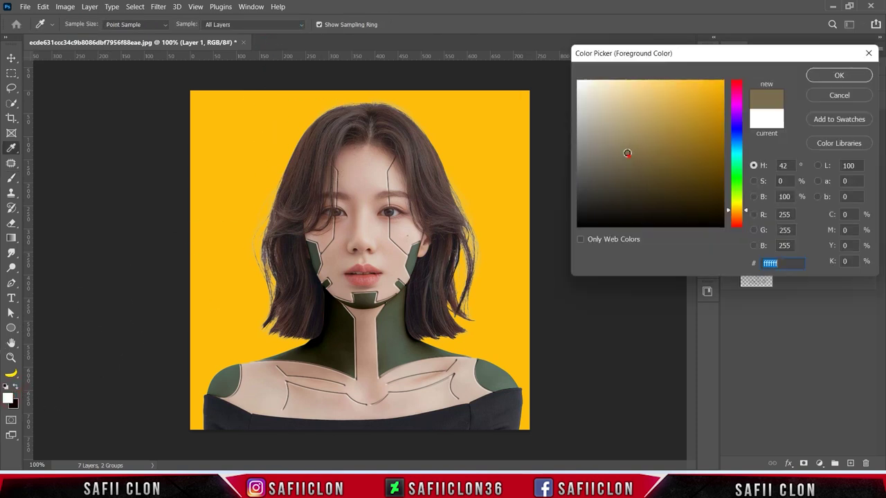
pyautogui.click(828, 77)
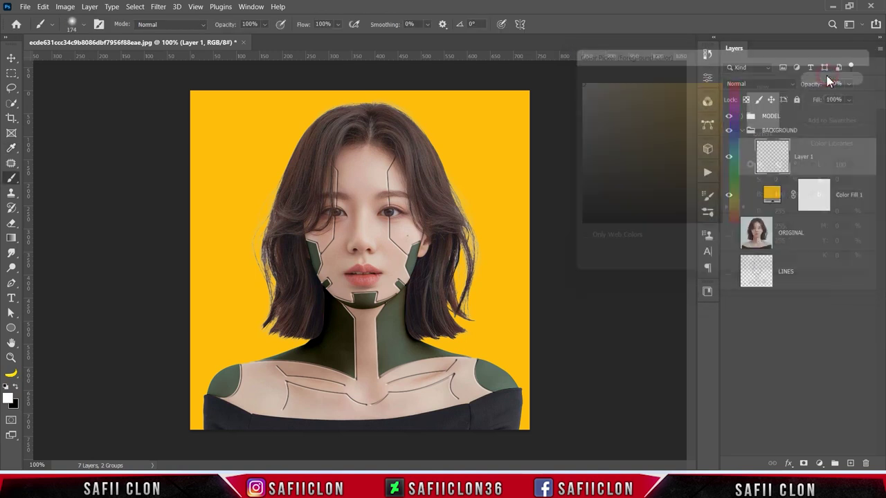
# Step: Paint a soft white dab beside the model's head and set Layer 1 to Color Dodge
pyautogui.click(263, 181)
pyautogui.press('[')
pyautogui.press('[')
pyautogui.press('[')
pyautogui.press('[')
pyautogui.press('[')
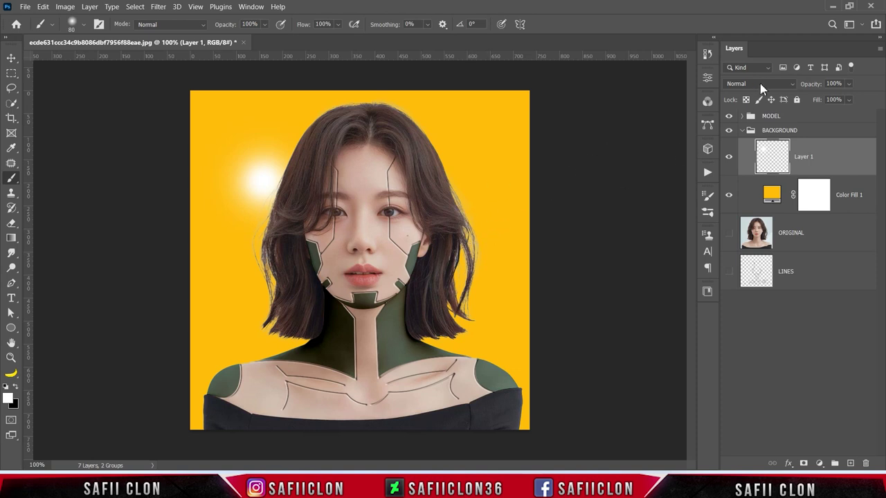
pyautogui.click(760, 83)
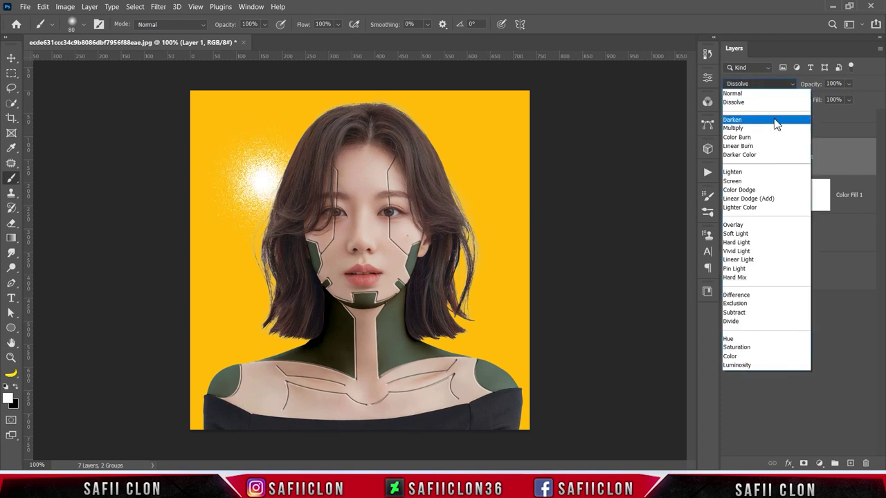
pyautogui.click(752, 190)
pyautogui.hotkey('ctrl', 't')
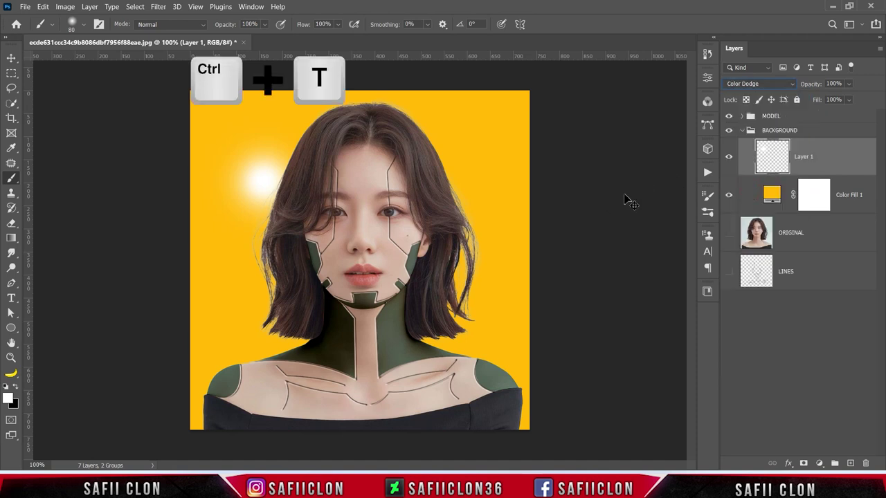
# Step: Scale the white glow to about 500% wide and 550% tall across the background
pyautogui.hotkey('ctrl', '-')
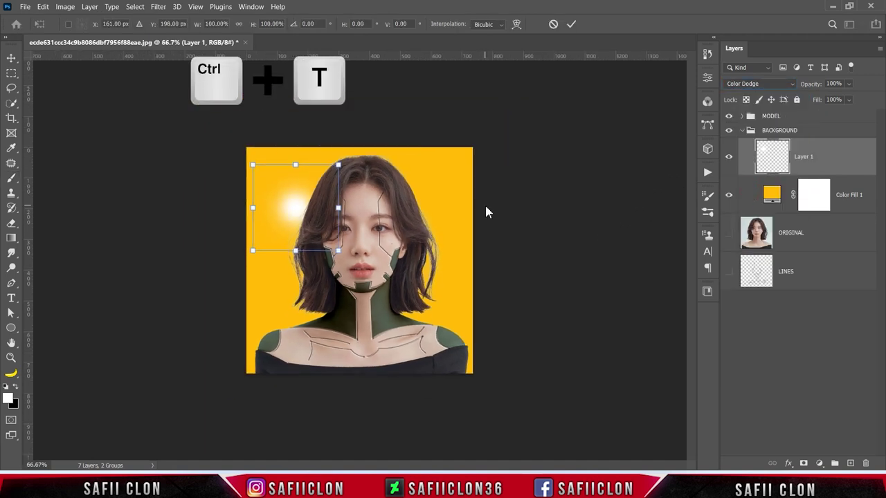
pyautogui.moveTo(338, 165); pyautogui.dragTo(445, 109)
pyautogui.moveTo(318, 194); pyautogui.dragTo(395, 216)
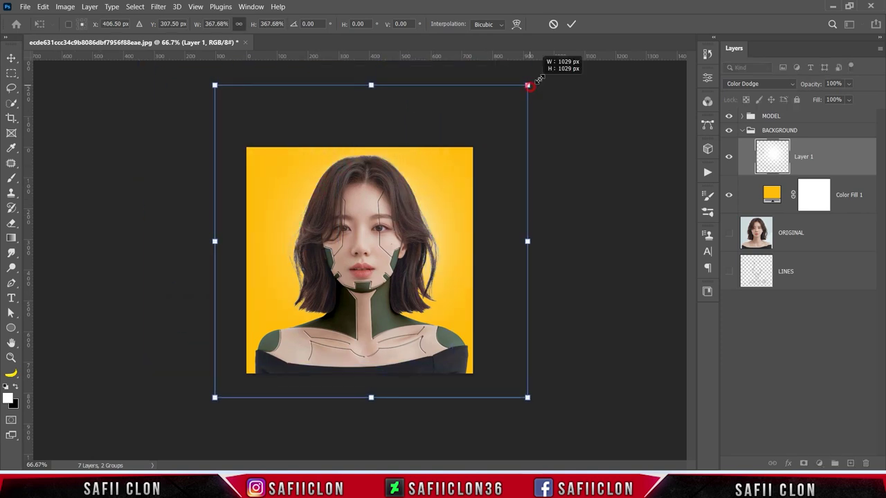
pyautogui.moveTo(530, 74); pyautogui.dragTo(569, 43)
pyautogui.moveTo(429, 208); pyautogui.dragTo(430, 222)
pyautogui.moveTo(570, 448); pyautogui.dragTo(588, 449)
pyautogui.moveTo(453, 289); pyautogui.dragTo(450, 323)
pyautogui.hotkey('ctrl', '-')
pyautogui.moveTo(364, 415); pyautogui.dragTo(364, 428)
pyautogui.click(571, 24)
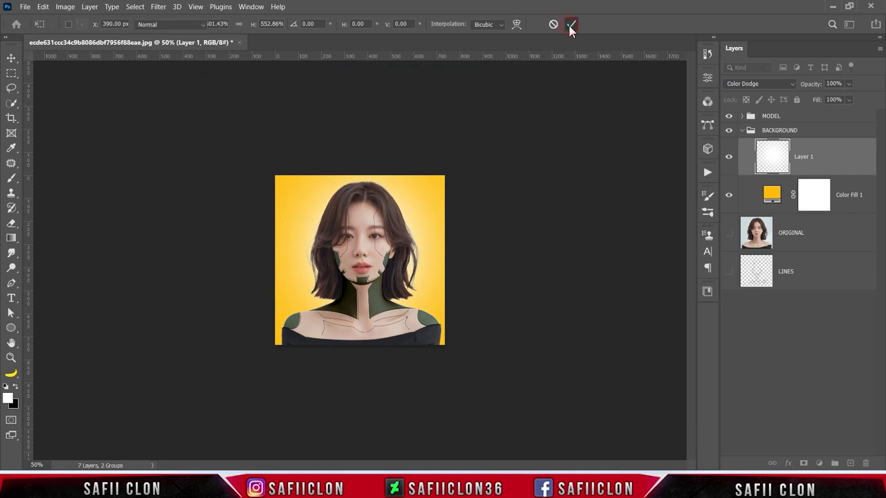
# Step: Lower Layer 1's fill to 48% and toggle its visibility to compare the glow
pyautogui.press('b')
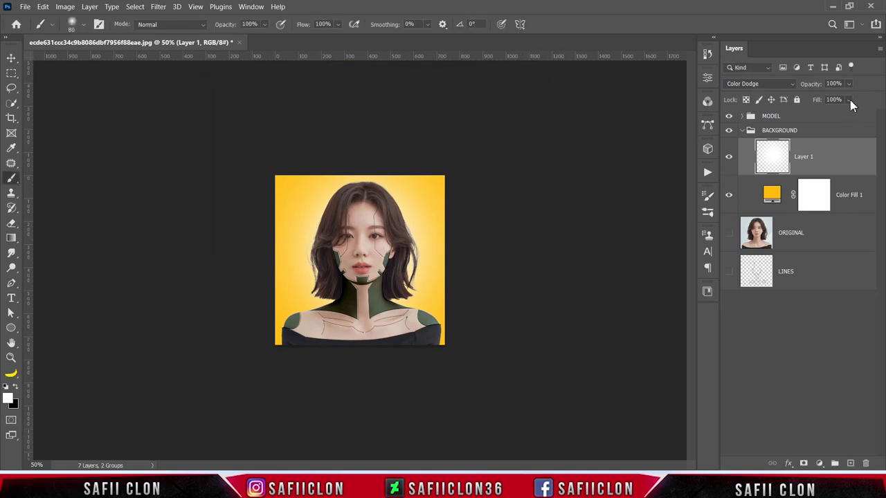
pyautogui.click(850, 99)
pyautogui.moveTo(858, 121); pyautogui.dragTo(843, 116)
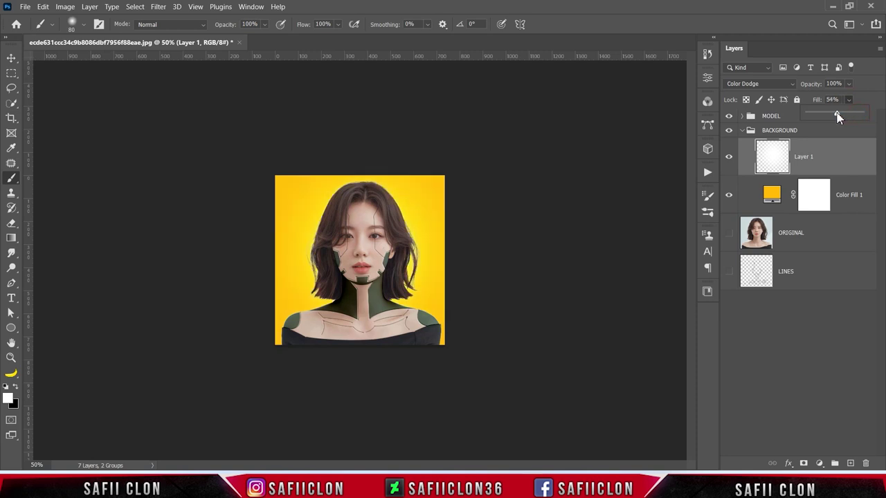
pyautogui.click(850, 101)
pyautogui.click(729, 157)
pyautogui.click(729, 157)
pyautogui.click(729, 157)
pyautogui.click(728, 157)
pyautogui.hotkey('ctrl', '+')
pyautogui.hotkey('ctrl', '+')
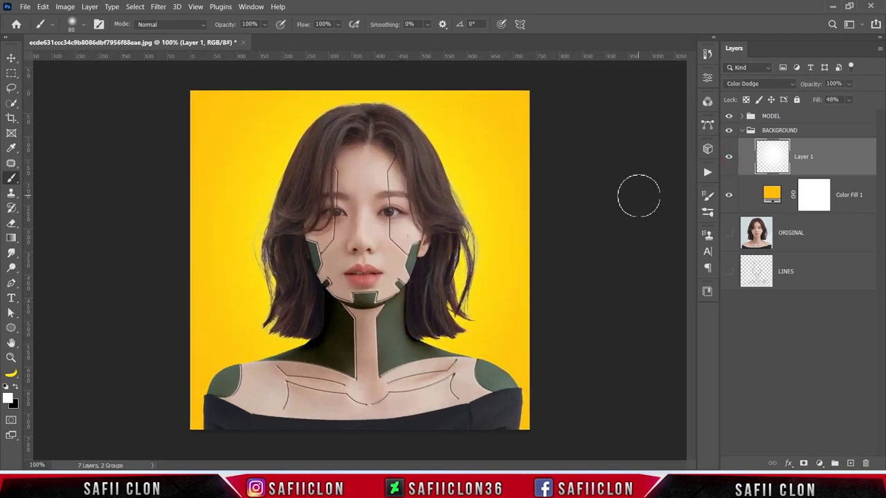
pyautogui.click(25, 7)
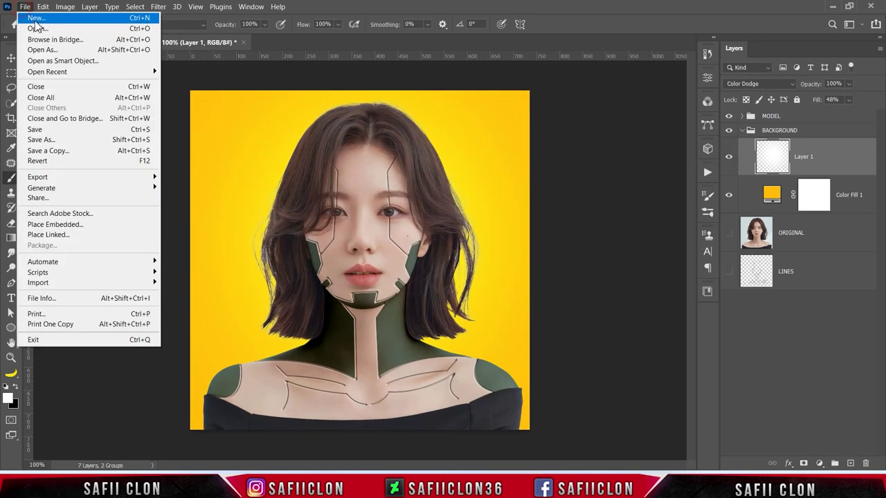
# Step: Open the 660436.jpg hexagon image and drag it into the portrait as Layer 2
pyautogui.click(36, 29)
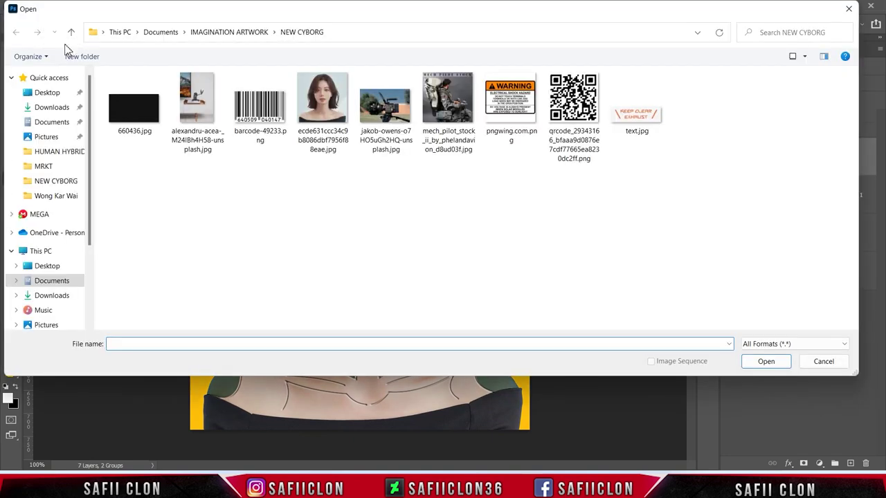
pyautogui.click(131, 113)
pyautogui.click(756, 362)
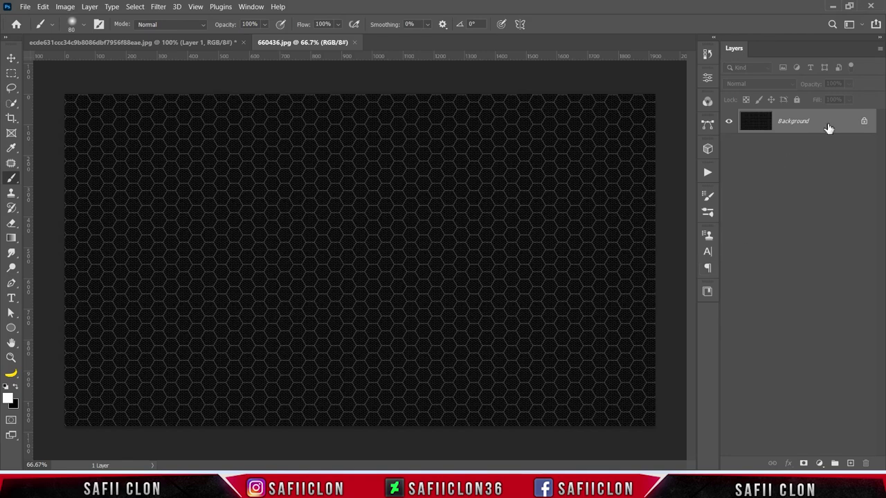
pyautogui.moveTo(828, 128); pyautogui.dragTo(382, 213)
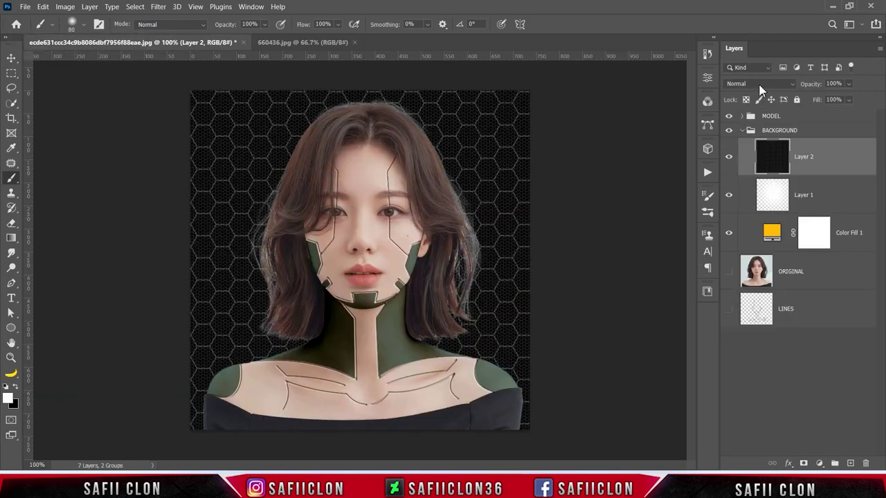
# Step: Blend Layer 2 in Color Dodge at 86% fill and move it below Layer 1
pyautogui.click(758, 83)
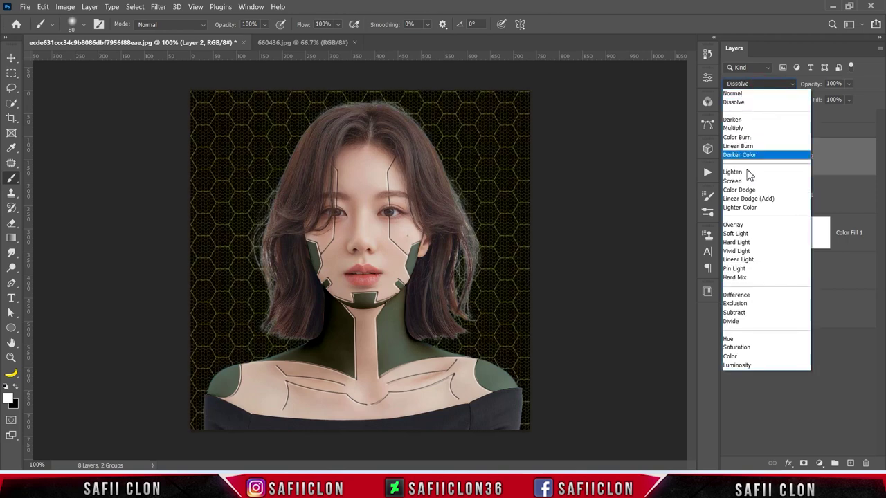
pyautogui.click(747, 190)
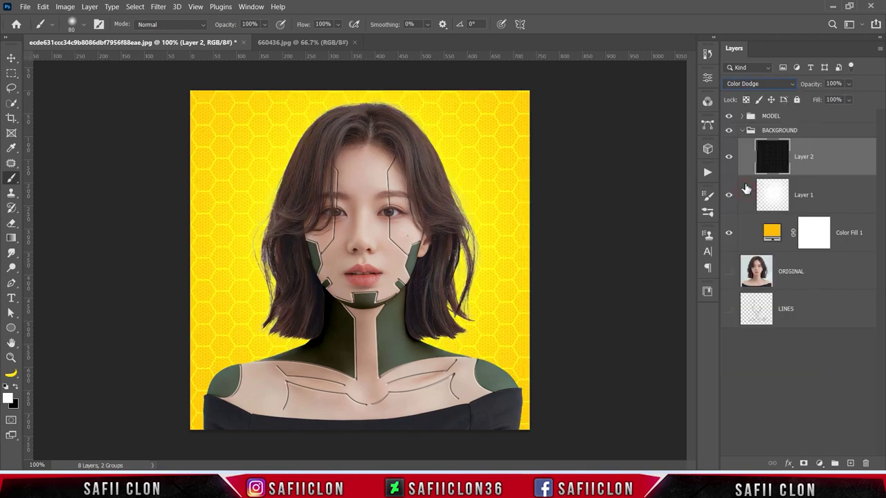
pyautogui.click(849, 101)
pyautogui.moveTo(828, 159); pyautogui.dragTo(827, 207)
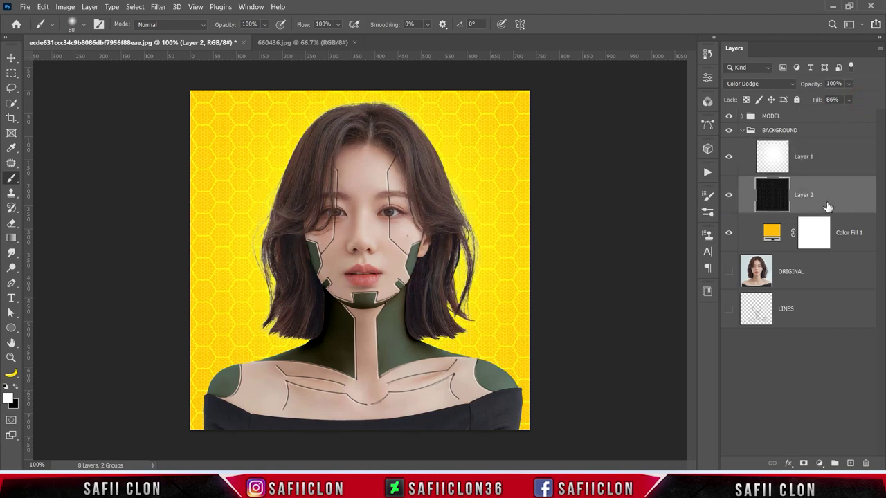
# Step: Toggle Layer 2, Layer 1 and Color Fill 1 visibility to compare, then select the BACKGROUND group
pyautogui.click(728, 196)
pyautogui.click(728, 197)
pyautogui.click(727, 158)
pyautogui.click(728, 158)
pyautogui.click(729, 233)
pyautogui.click(729, 234)
pyautogui.click(830, 131)
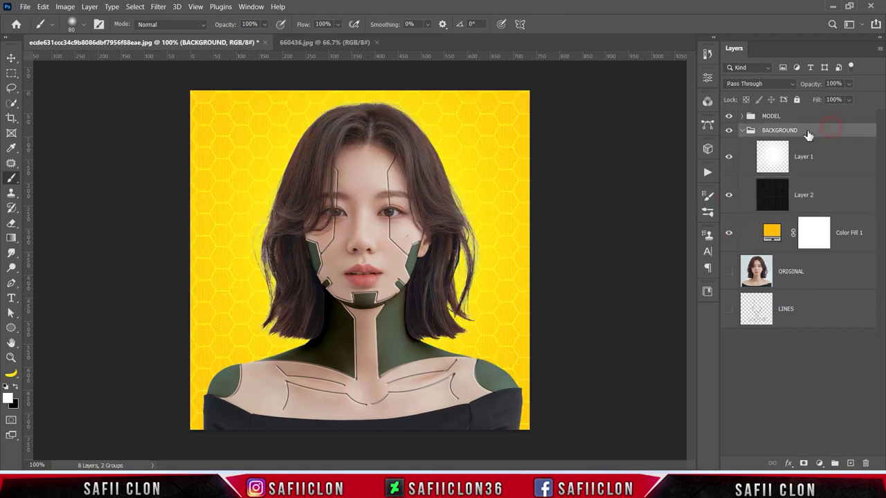
# Step: Collapse BACKGROUND, expand the MODEL group, and target the MODEL layer's mask
pyautogui.click(743, 131)
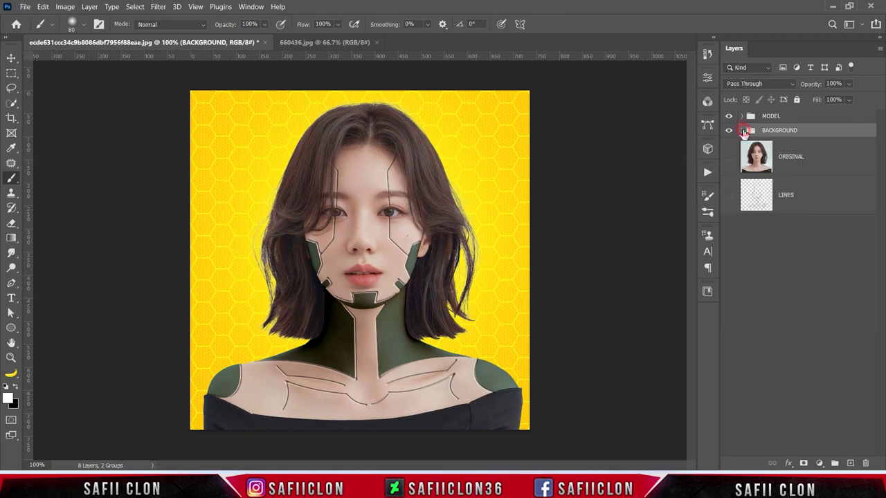
pyautogui.click(808, 116)
pyautogui.click(742, 116)
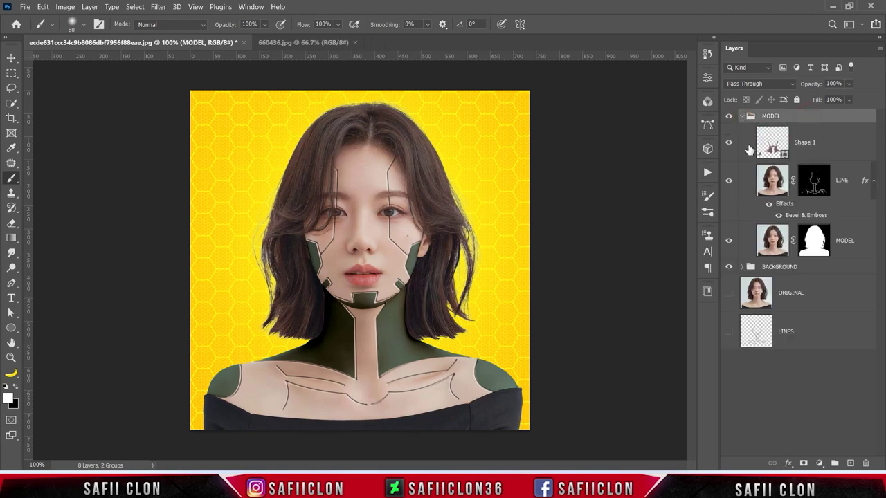
pyautogui.click(814, 240)
pyautogui.click(728, 240)
pyautogui.click(728, 240)
pyautogui.click(813, 242)
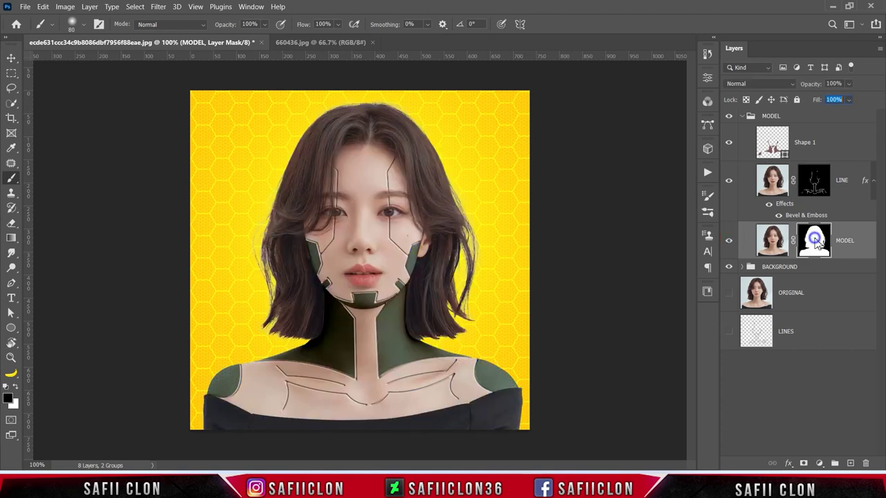
# Step: Refine the MODEL mask in Select and Mask with a slightly negative Shift Edge
pyautogui.rightClick(816, 240)
pyautogui.click(821, 320)
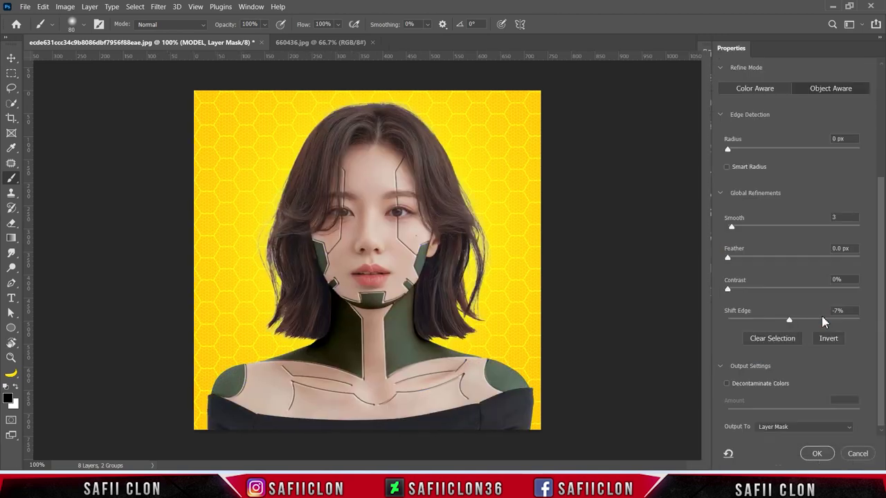
pyautogui.moveTo(880, 180); pyautogui.dragTo(880, 73)
pyautogui.click(768, 100)
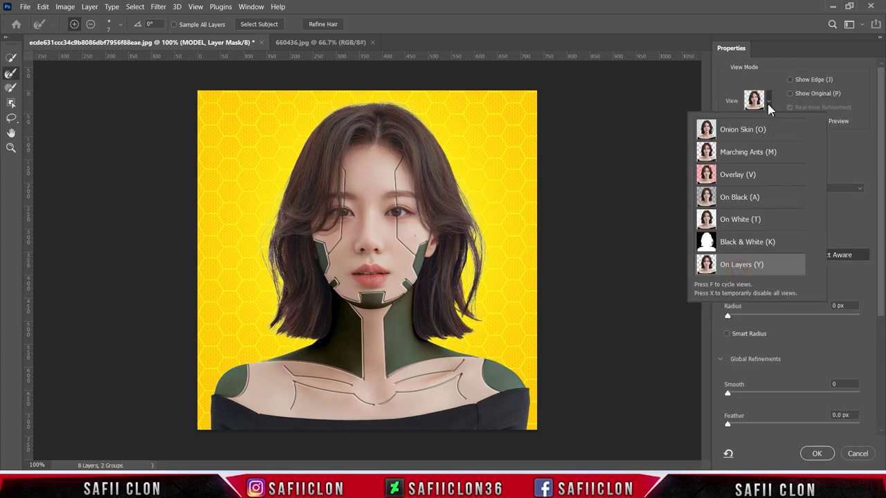
pyautogui.click(770, 107)
pyautogui.scroll(-5, 795, 331)
pyautogui.moveTo(793, 322); pyautogui.dragTo(777, 322)
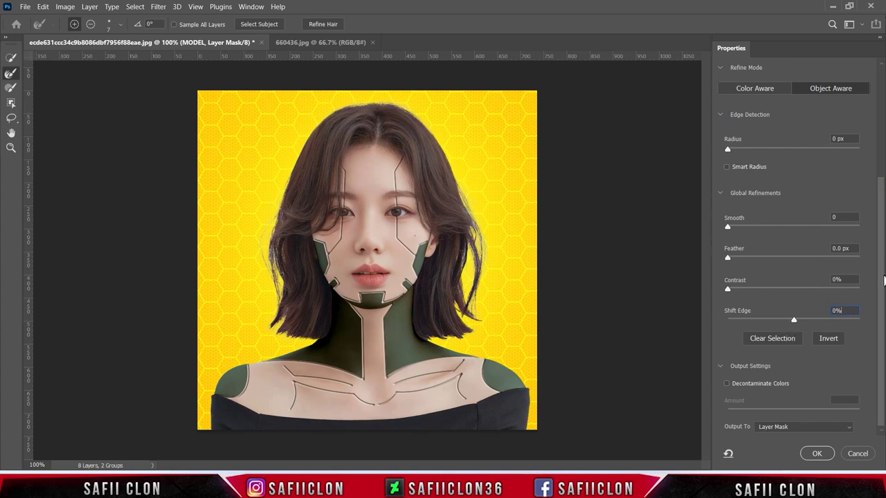
pyautogui.click(324, 26)
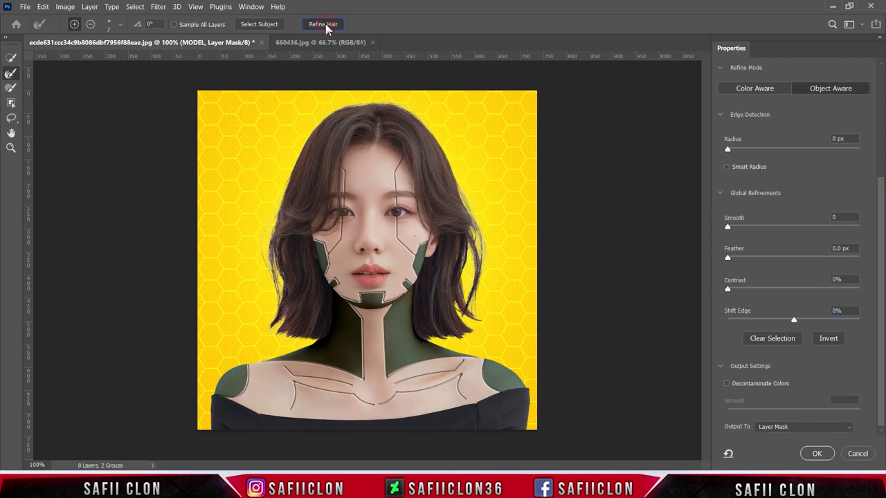
pyautogui.moveTo(793, 322); pyautogui.dragTo(789, 322)
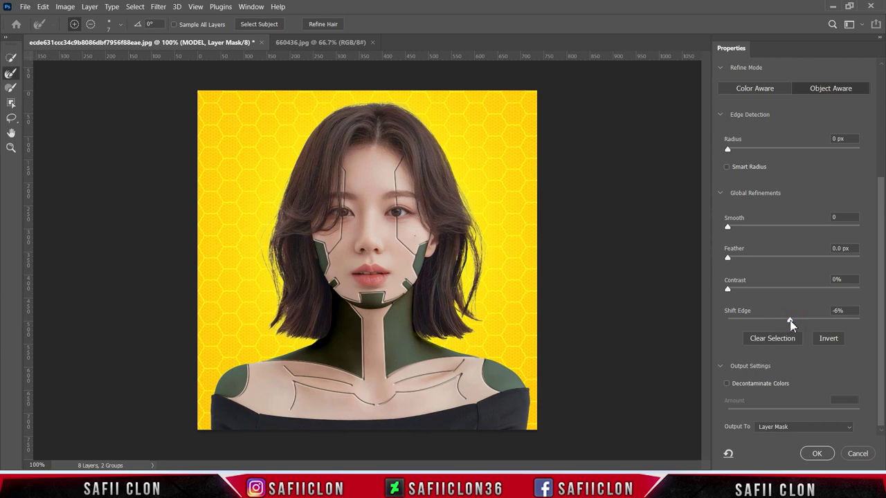
pyautogui.click(817, 453)
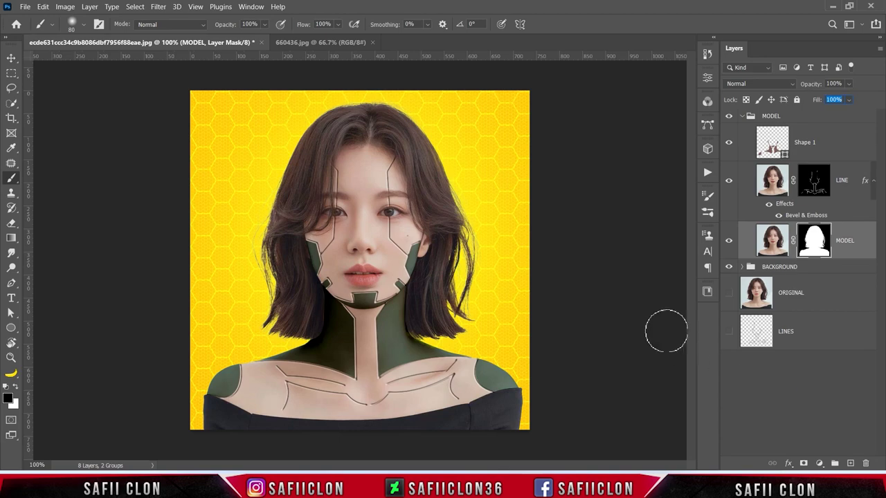
# Step: Choose the standard Pen tool in Shape mode with a solid white fill
pyautogui.hotkey('ctrl', '-')
pyautogui.hotkey('ctrl', '+')
pyautogui.hotkey('ctrl', '+')
pyautogui.hotkey('ctrl', '-')
pyautogui.click(11, 283)
pyautogui.rightClick(11, 284)
pyautogui.click(54, 283)
pyautogui.click(99, 27)
pyautogui.click(89, 34)
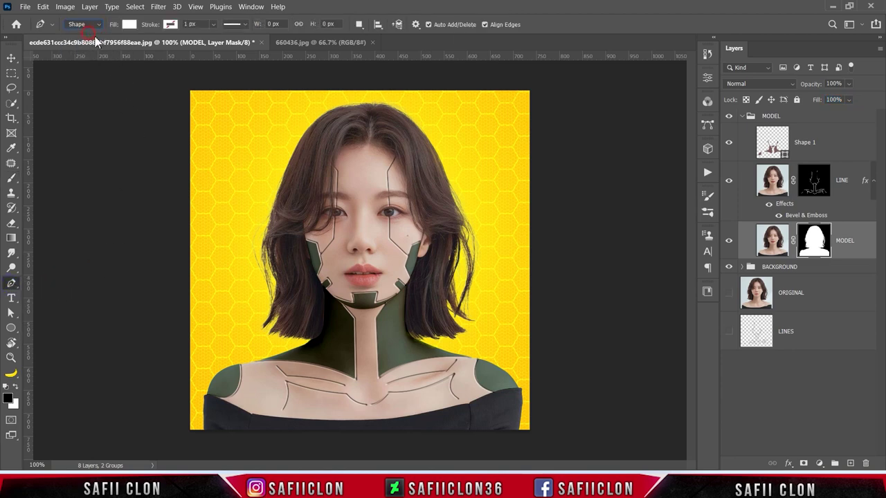
pyautogui.click(128, 27)
pyautogui.click(84, 45)
pyautogui.click(128, 25)
# Step: Zoom to 200% on the portrait and place the first anchor at the lower left chest
pyautogui.hotkey('ctrl', '+')
pyautogui.scroll(-2, 346, 320)
pyautogui.scroll(-2, 358, 308)
pyautogui.scroll(-2, 358, 316)
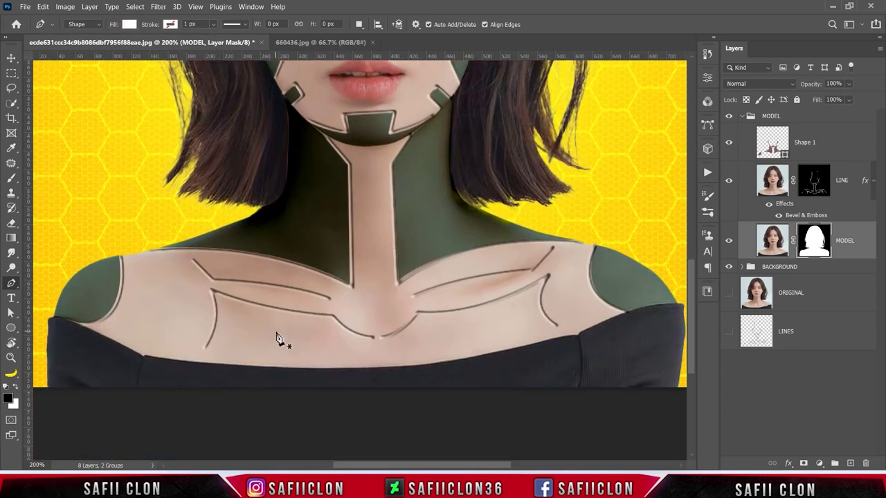
pyautogui.click(194, 363)
# Step: Trace a closed shape over the chest along the collarbone panel lines and neckline
pyautogui.moveTo(214, 295); pyautogui.dragTo(205, 257)
pyautogui.moveTo(331, 317)
pyautogui.mouseDown()
pyautogui.moveTo(378, 318)
pyautogui.moveTo(399, 346)
pyautogui.mouseUp()
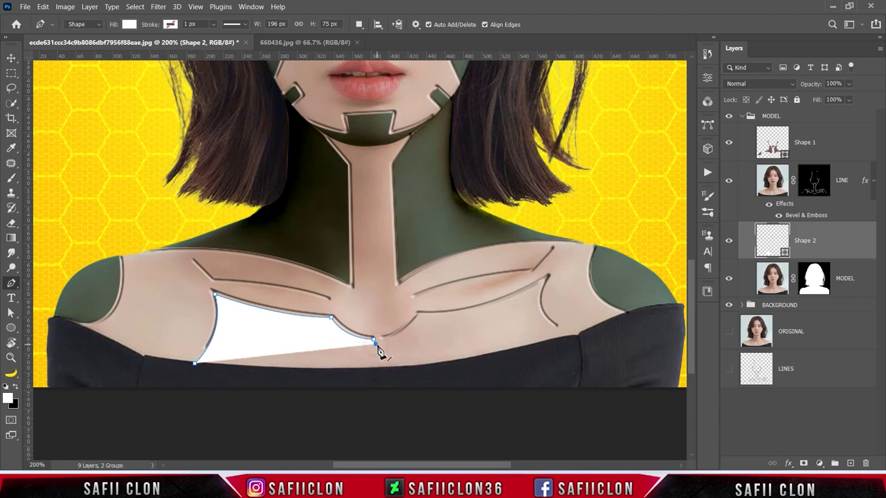
pyautogui.moveTo(418, 314); pyautogui.dragTo(436, 290)
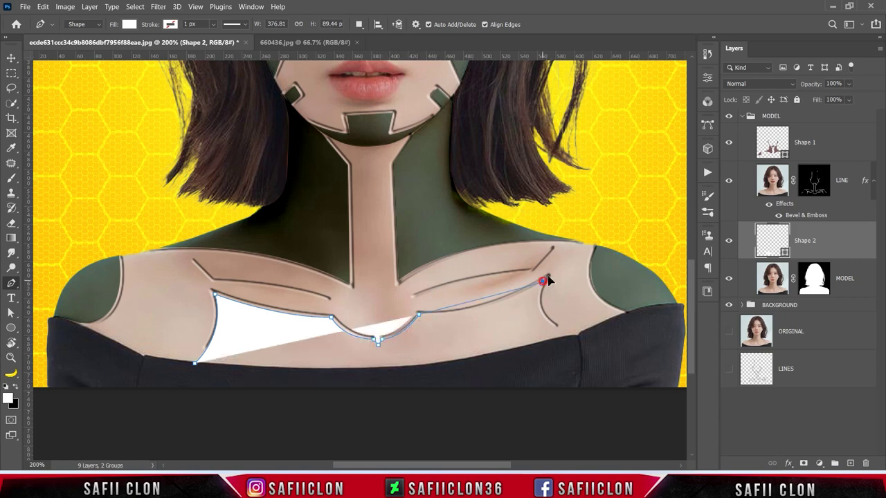
pyautogui.click(542, 282)
pyautogui.moveTo(564, 337); pyautogui.dragTo(606, 357)
pyautogui.moveTo(522, 315); pyautogui.dragTo(574, 340)
pyautogui.moveTo(514, 345); pyautogui.dragTo(515, 348)
pyautogui.click(464, 359)
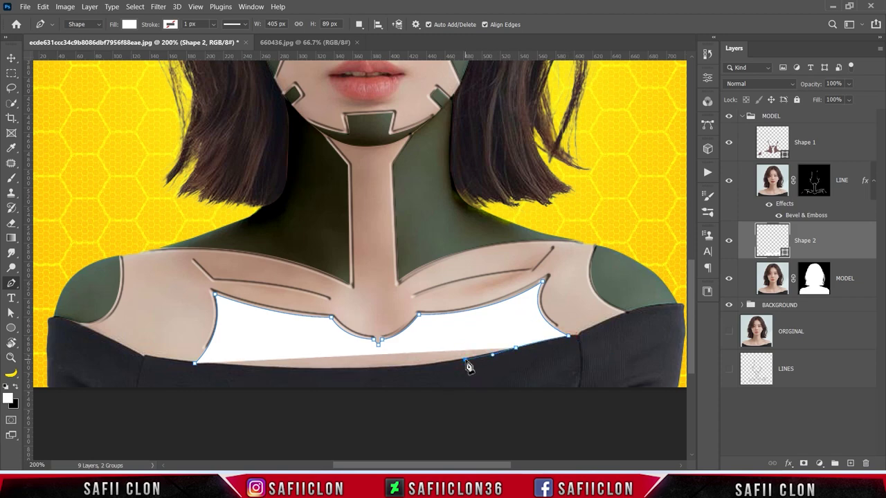
pyautogui.click(408, 366)
pyautogui.click(314, 368)
pyautogui.click(194, 363)
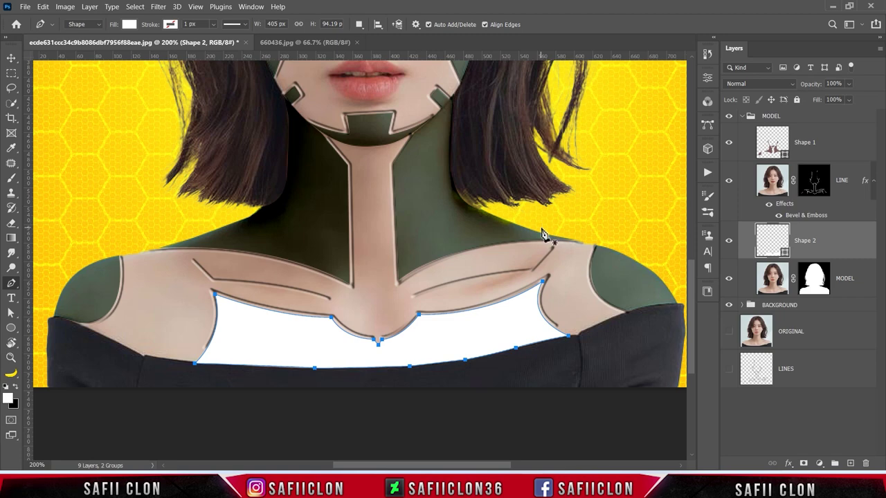
# Step: Set the chest shape's fill to black 000000, then bring up the Open dialog
pyautogui.doubleClick(786, 257)
pyautogui.write('000000')
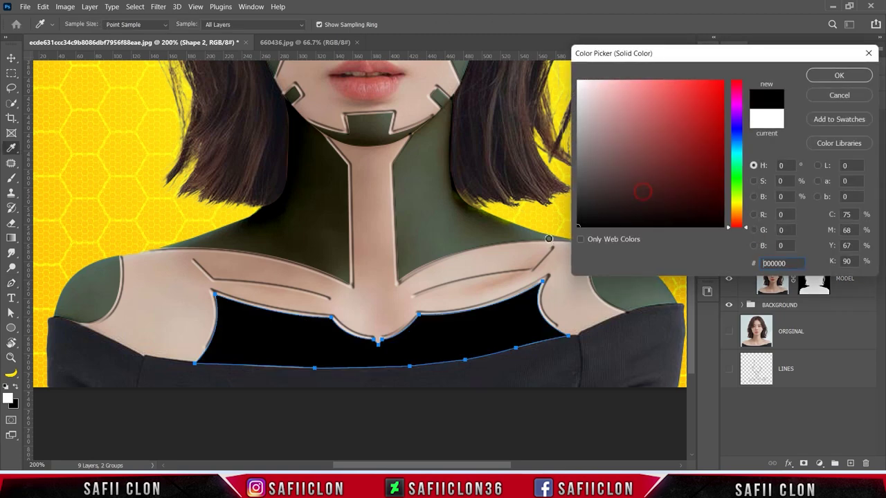
pyautogui.click(837, 75)
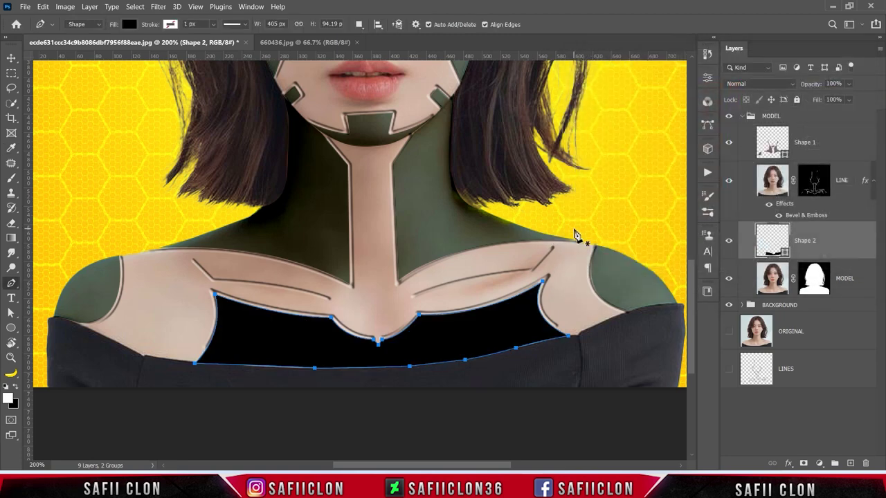
pyautogui.click(24, 10)
pyautogui.click(38, 27)
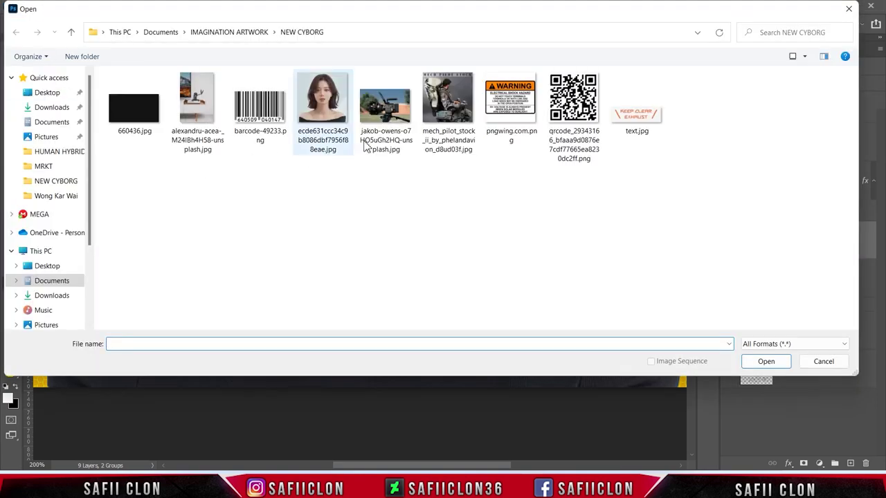
# Step: Open the mech pilot stock photo, lasso its seat base, and drag it toward the portrait
pyautogui.click(453, 116)
pyautogui.click(761, 363)
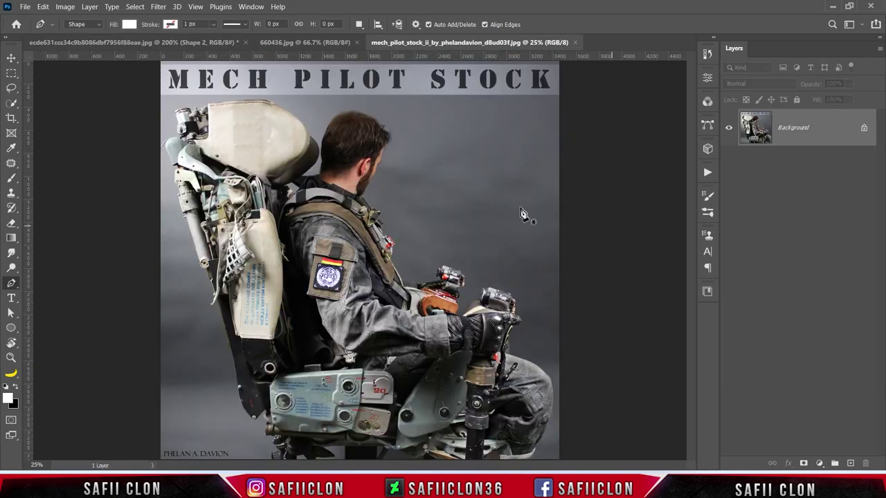
pyautogui.moveTo(10, 90); pyautogui.dragTo(49, 87)
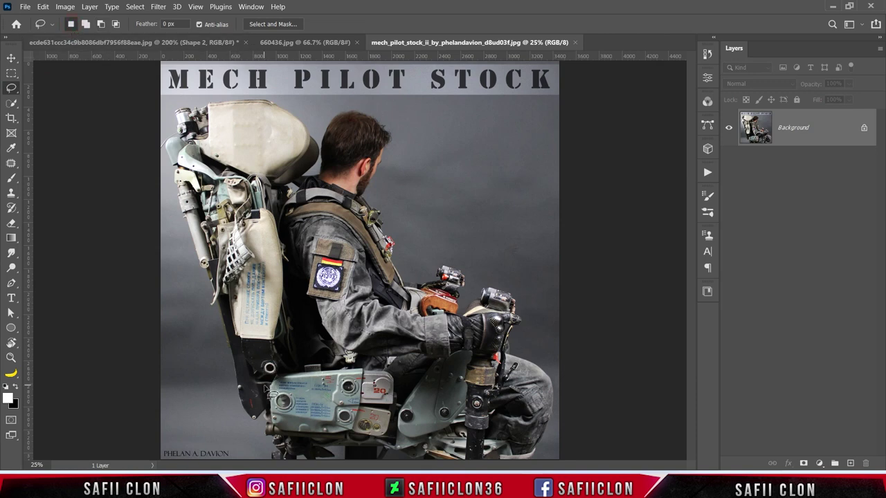
pyautogui.moveTo(265, 392); pyautogui.dragTo(518, 411)
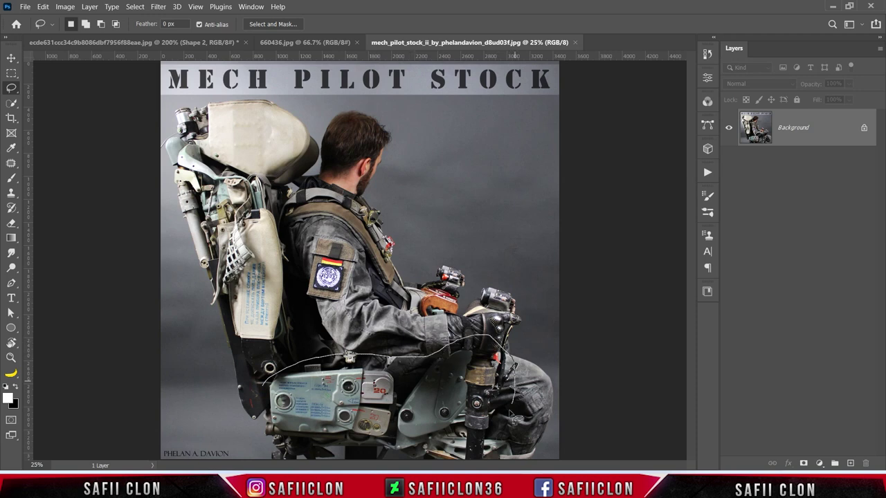
pyautogui.moveTo(517, 410); pyautogui.dragTo(263, 386)
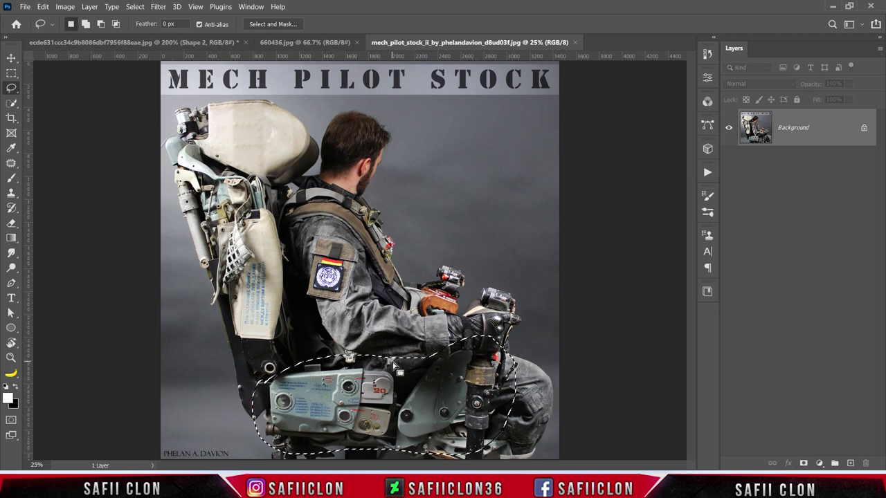
pyautogui.click(11, 58)
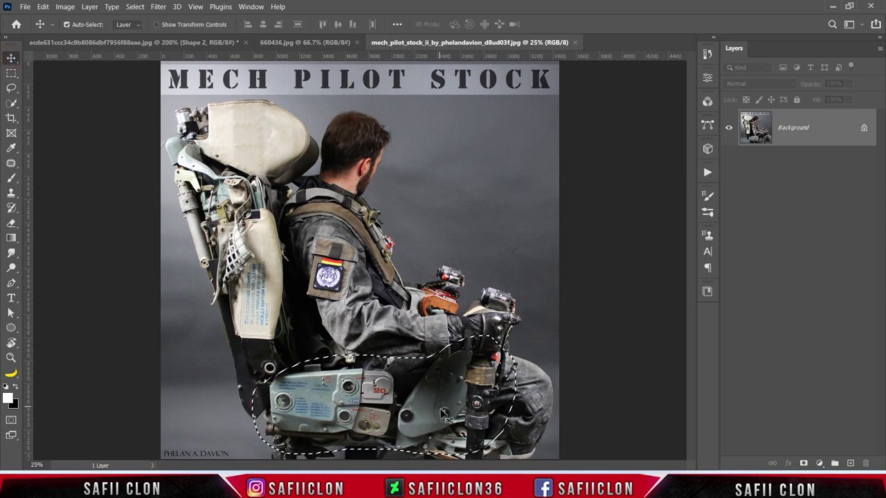
pyautogui.moveTo(443, 416); pyautogui.dragTo(173, 80)
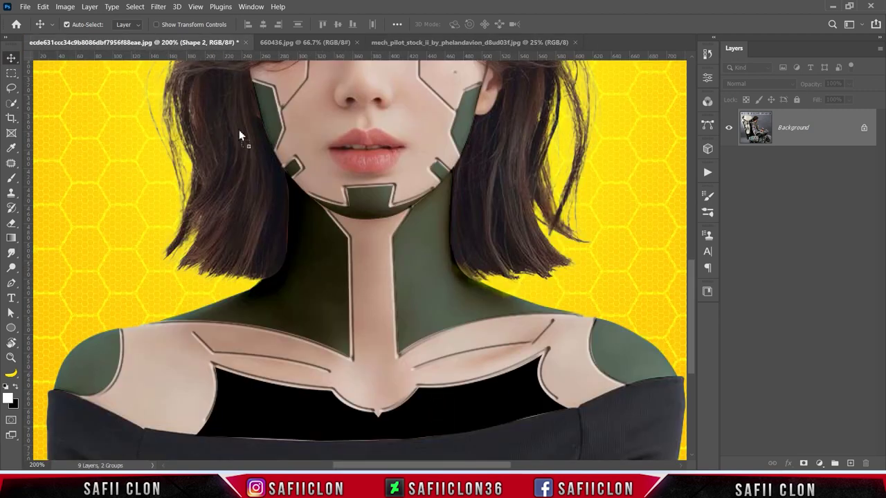
# Step: Drop the mechanical seat image into the portrait as Layer 3, clipped to the black chest shape
pyautogui.moveTo(173, 80); pyautogui.dragTo(436, 303)
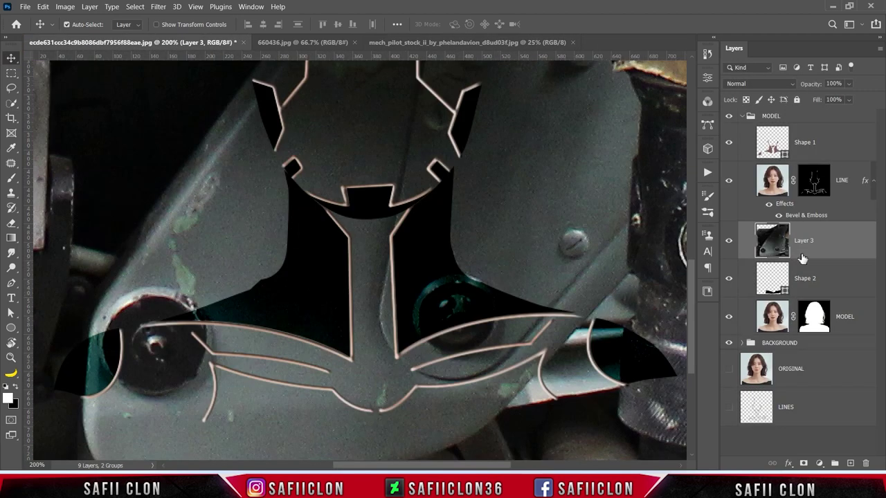
pyautogui.rightClick(822, 235)
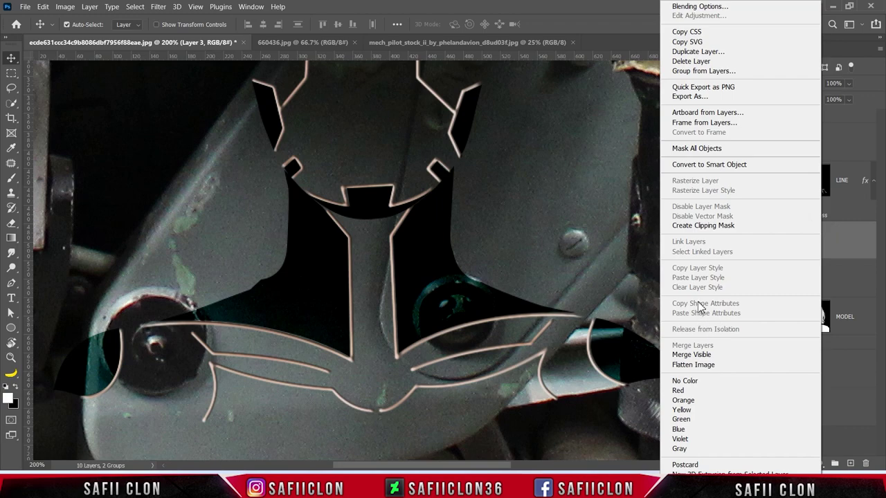
pyautogui.click(703, 225)
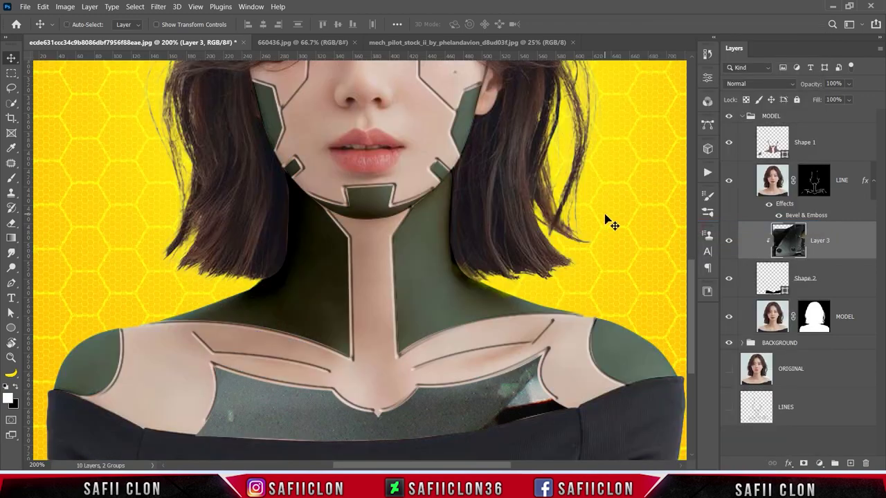
# Step: Scale Layer 3 to about 21%, tilt it about -7.7° over the chest, and add a layer mask
pyautogui.hotkey('ctrl', '-')
pyautogui.hotkey('ctrl', '-')
pyautogui.hotkey('ctrl', '-')
pyautogui.hotkey('ctrl', '-')
pyautogui.hotkey('ctrl', 't')
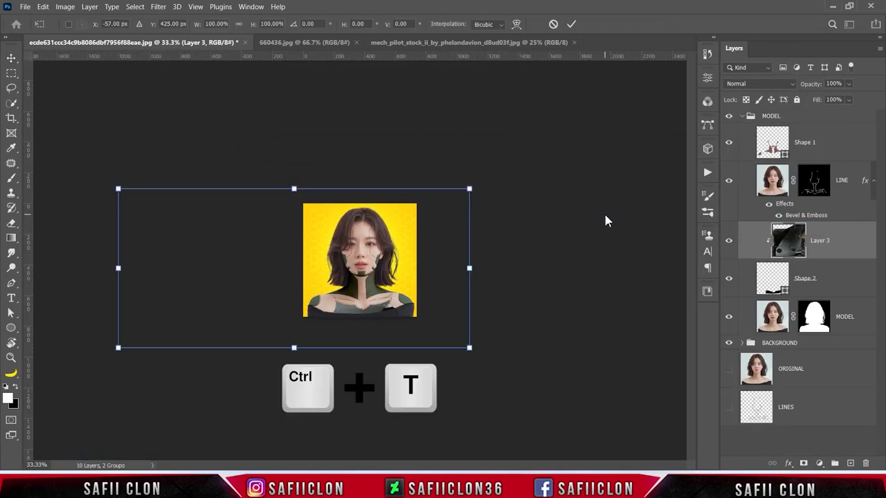
pyautogui.moveTo(118, 189); pyautogui.dragTo(315, 282)
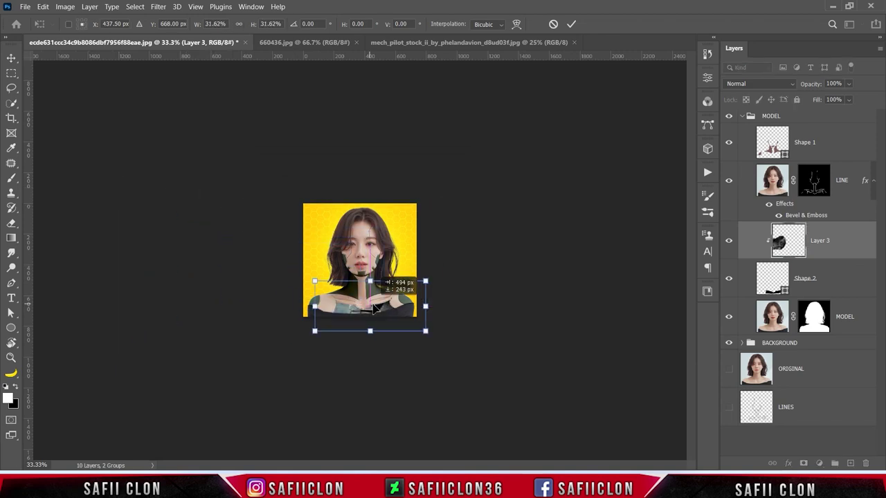
pyautogui.hotkey('ctrl', '+')
pyautogui.hotkey('ctrl', '+')
pyautogui.hotkey('ctrl', '+')
pyautogui.moveTo(547, 305); pyautogui.dragTo(458, 366)
pyautogui.moveTo(506, 330); pyautogui.dragTo(491, 401)
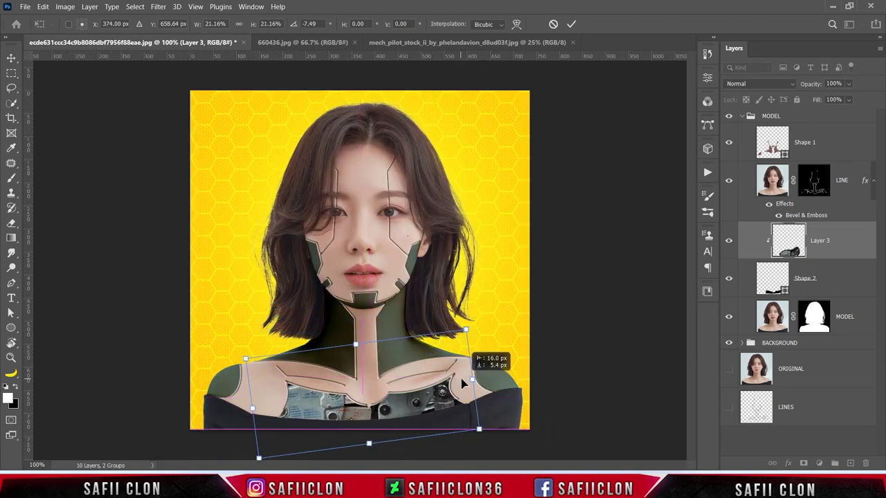
pyautogui.hotkey('ctrl', '+')
pyautogui.hotkey('ctrl', '+')
pyautogui.moveTo(139, 277); pyautogui.dragTo(142, 272)
pyautogui.moveTo(609, 402); pyautogui.dragTo(621, 331)
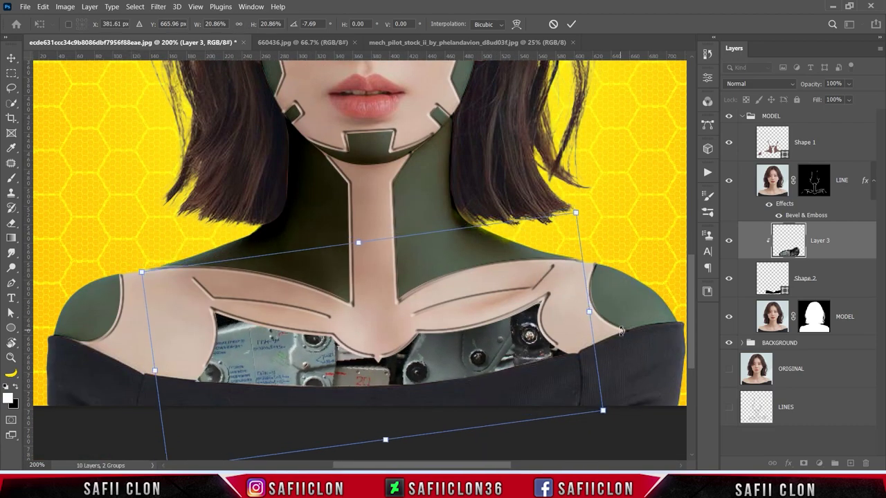
pyautogui.click(571, 25)
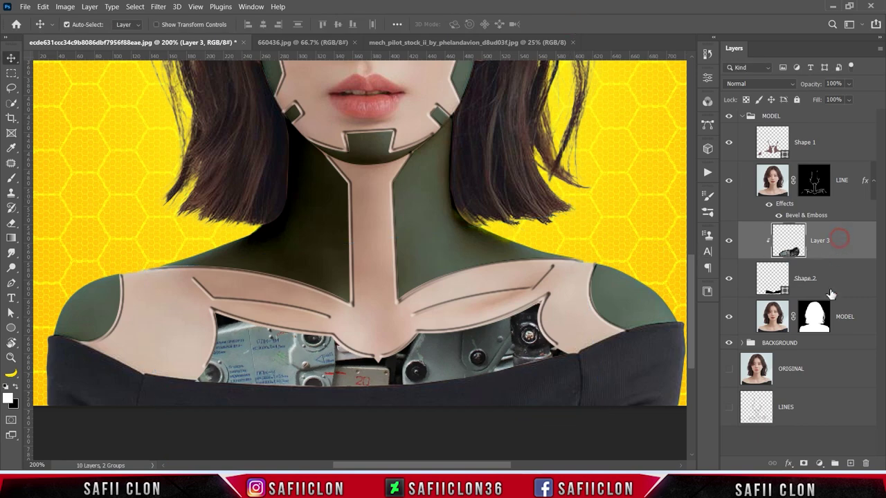
pyautogui.click(804, 463)
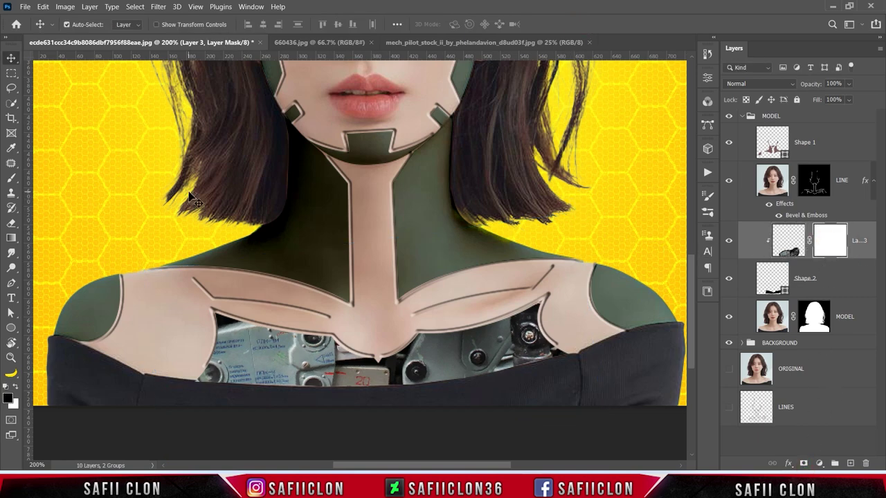
# Step: Set up a 149 px brush for painting on the mask
pyautogui.moveTo(11, 178); pyautogui.dragTo(41, 181)
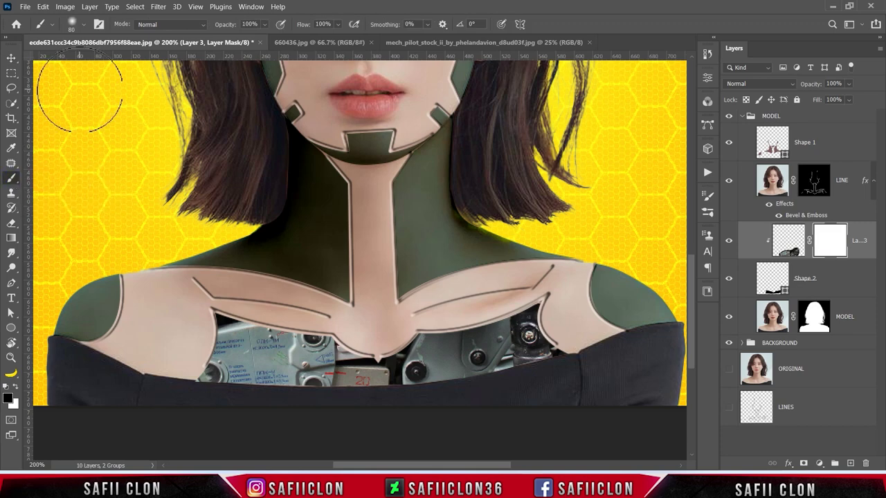
pyautogui.click(82, 27)
pyautogui.moveTo(93, 61); pyautogui.dragTo(114, 61)
pyautogui.click(83, 24)
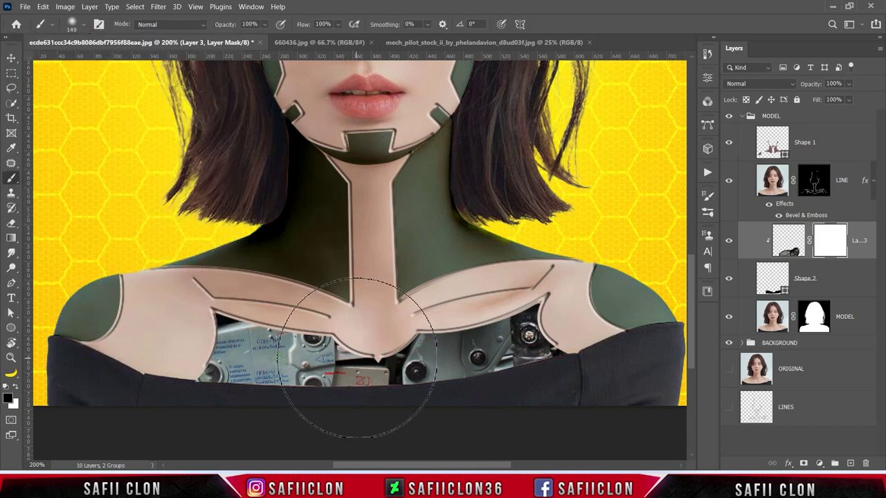
pyautogui.press('p')
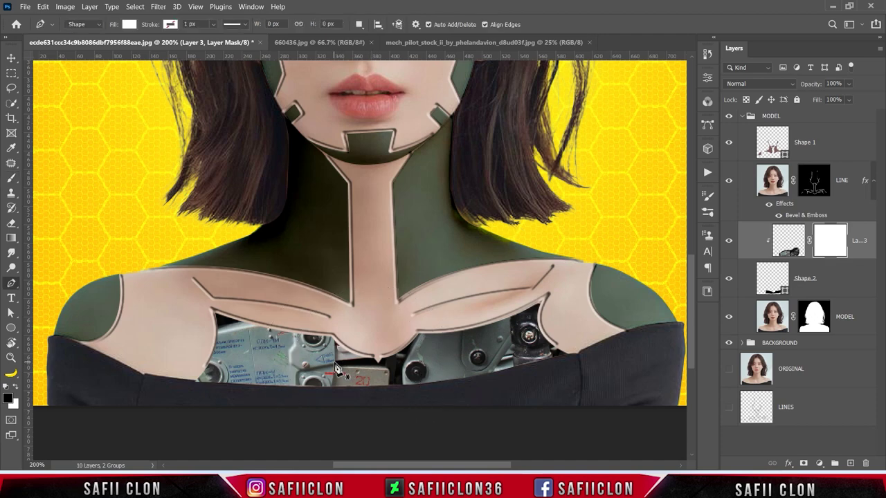
pyautogui.press('b')
# Step: Paint black on Layer 3's mask to hide the left side of the machinery
pyautogui.moveTo(307, 372)
pyautogui.mouseDown()
pyautogui.moveTo(234, 350)
pyautogui.moveTo(297, 353)
pyautogui.mouseUp()
pyautogui.hotkey('ctrl', 'z')
pyautogui.moveTo(222, 346)
pyautogui.mouseDown()
pyautogui.moveTo(273, 370)
pyautogui.moveTo(323, 379)
pyautogui.moveTo(277, 367)
pyautogui.mouseUp()
pyautogui.press('[')
pyautogui.press('[')
pyautogui.press('[')
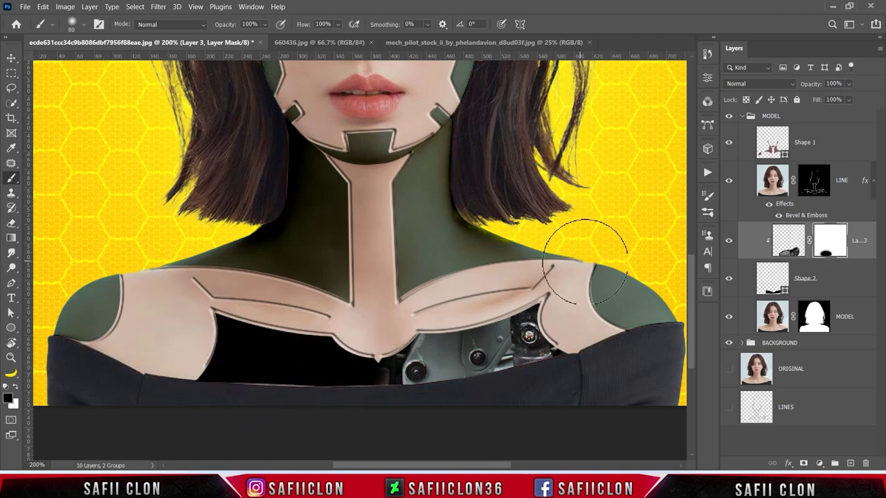
# Step: Duplicate the masked Layer 3 as Layer 3 copy
pyautogui.rightClick(860, 237)
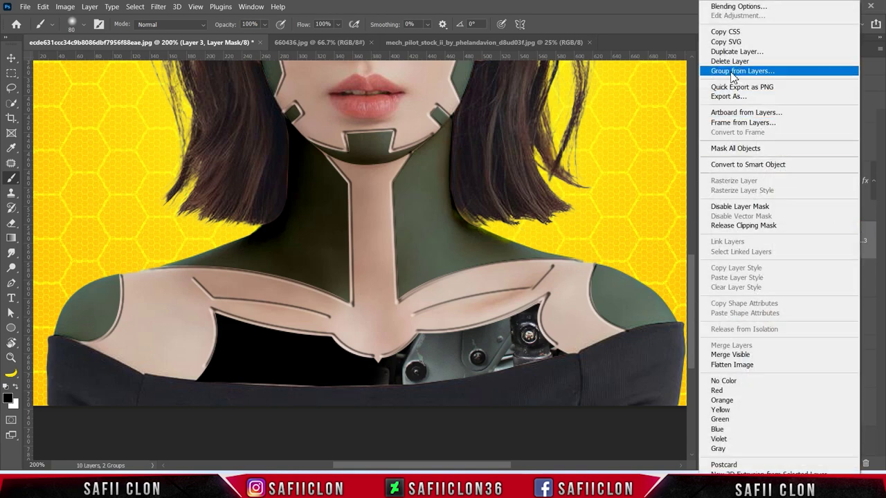
pyautogui.click(750, 52)
pyautogui.click(292, 157)
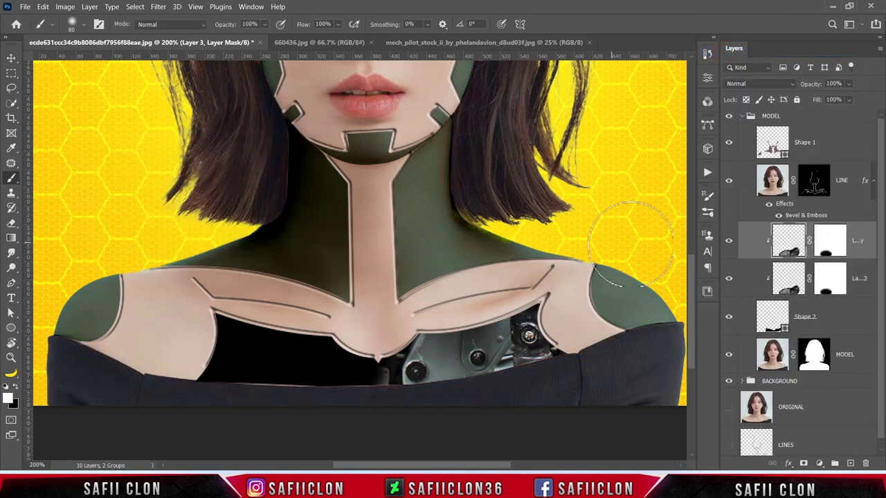
# Step: Flip Layer 3 copy horizontally, rotate it about 180°, nudge it into place, and scale to 98.72%
pyautogui.hotkey('ctrl', 't')
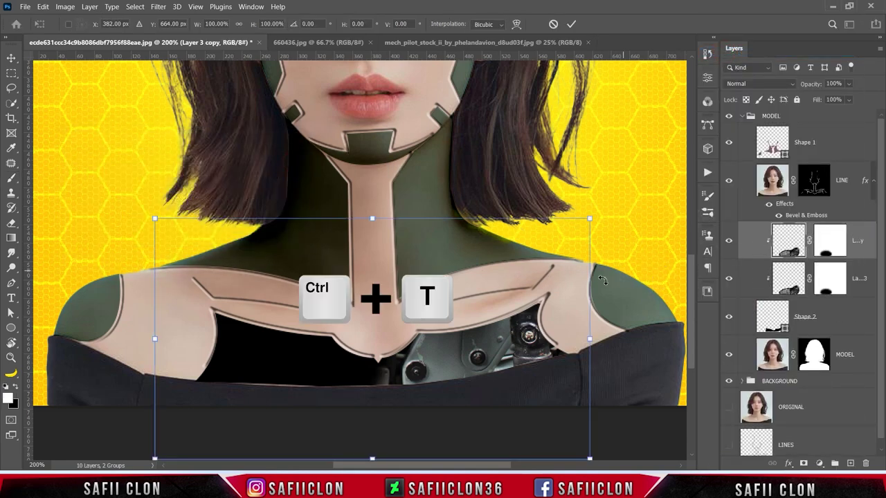
pyautogui.rightClick(467, 353)
pyautogui.click(492, 334)
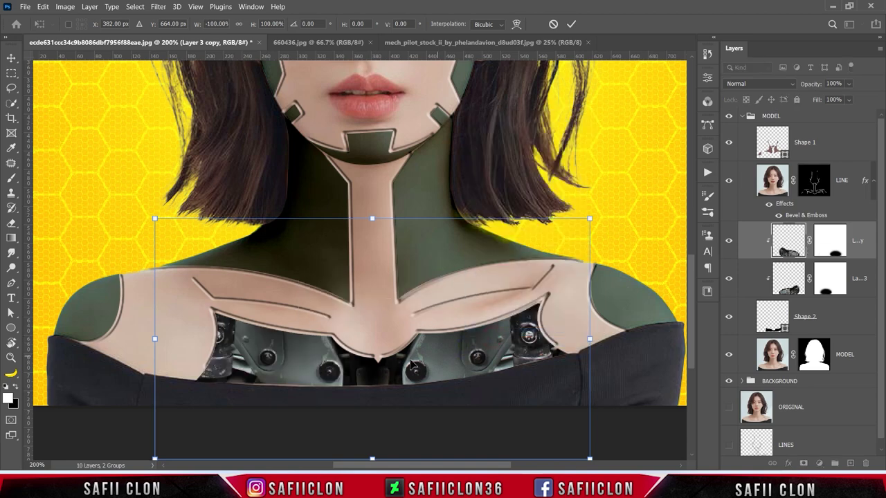
pyautogui.moveTo(311, 365); pyautogui.dragTo(312, 368)
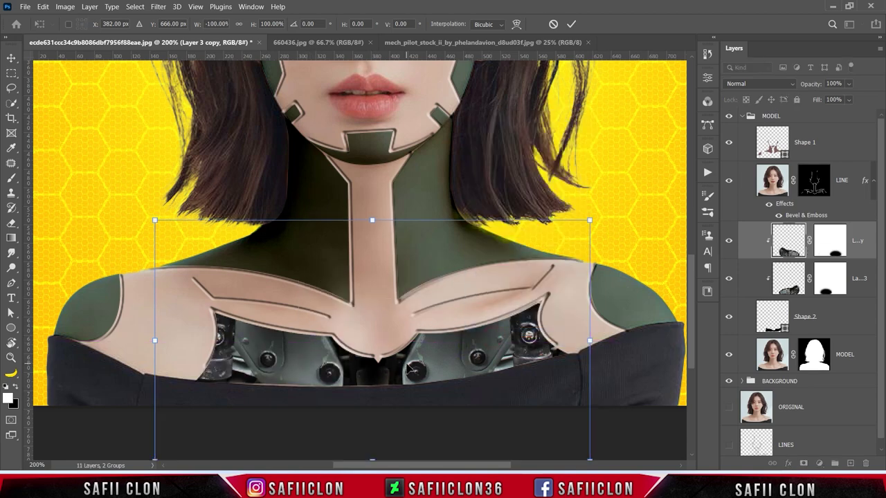
pyautogui.moveTo(127, 227)
pyautogui.mouseDown()
pyautogui.moveTo(625, 452)
pyautogui.moveTo(631, 447)
pyautogui.mouseUp()
pyautogui.press('Left')
pyautogui.press('Left')
pyautogui.press('Left')
pyautogui.press('Down')
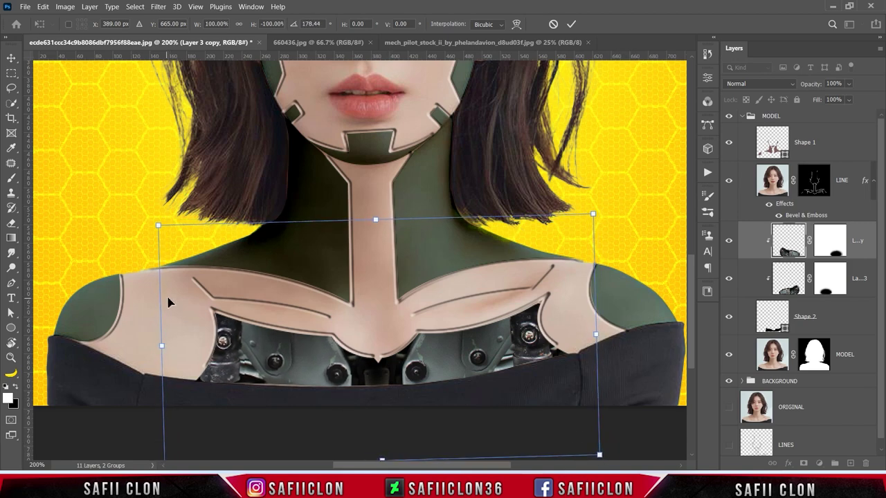
pyautogui.moveTo(158, 225); pyautogui.dragTo(162, 227)
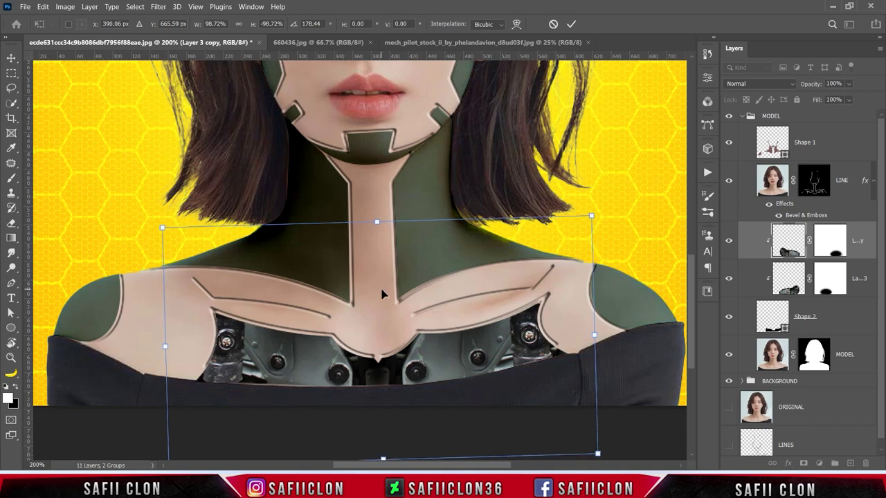
pyautogui.click(570, 24)
pyautogui.hotkey('ctrl', '-')
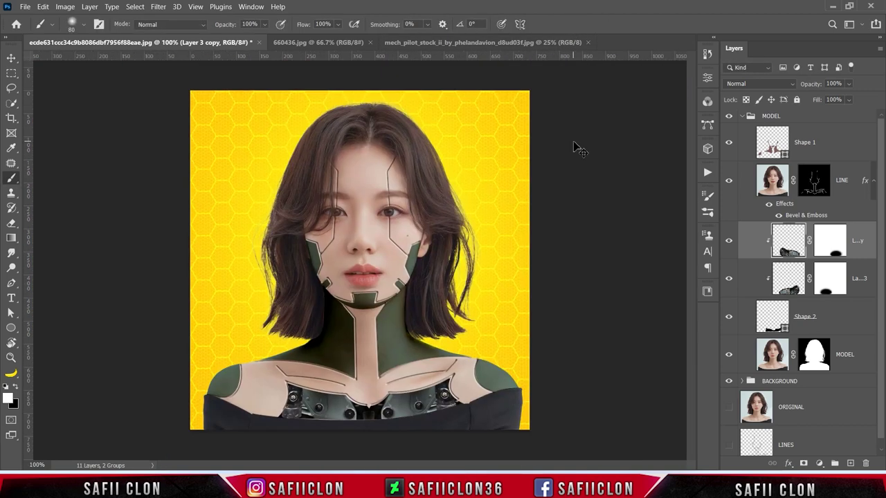
# Step: Add a new Layer 4 clipped to the mechanical parts layer below
pyautogui.hotkey('ctrl', '-')
pyautogui.hotkey('ctrl', '+')
pyautogui.click(851, 463)
pyautogui.rightClick(831, 236)
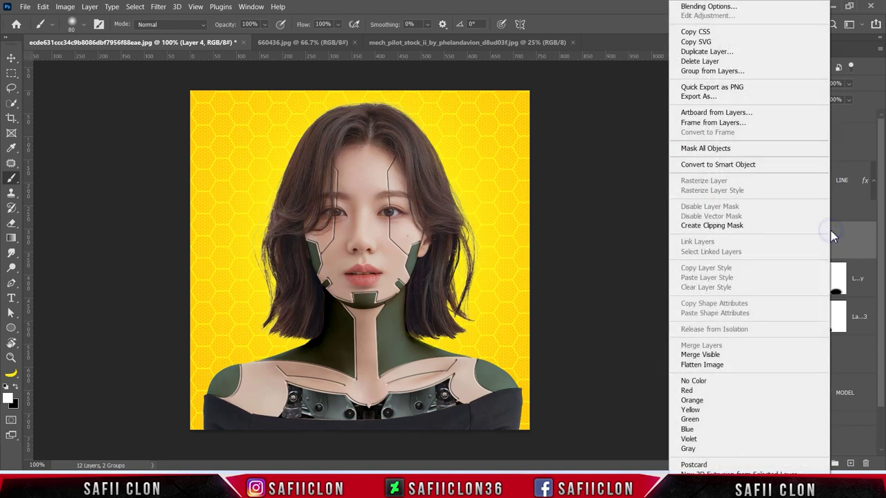
pyautogui.click(712, 225)
# Step: Paint faint black shadows over the chest machinery with a 12%-opacity Soft Round brush
pyautogui.rightClick(11, 178)
pyautogui.click(83, 24)
pyautogui.click(85, 180)
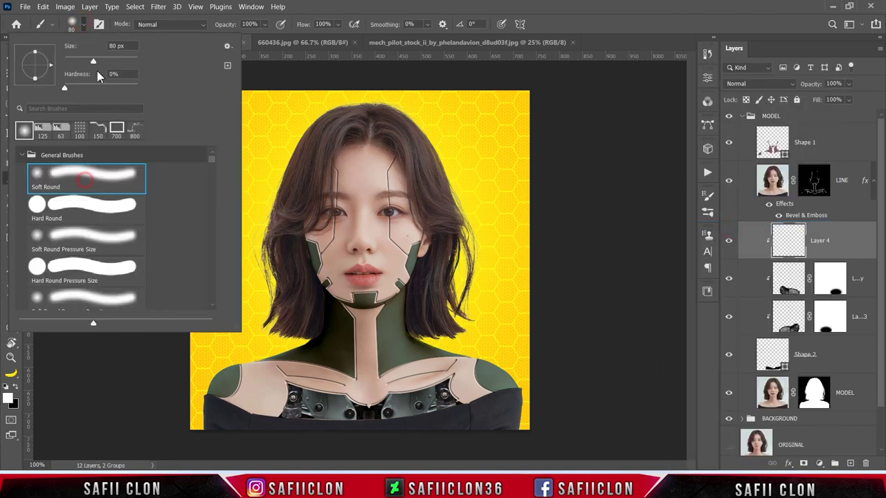
pyautogui.click(83, 24)
pyautogui.moveTo(265, 25); pyautogui.dragTo(234, 40)
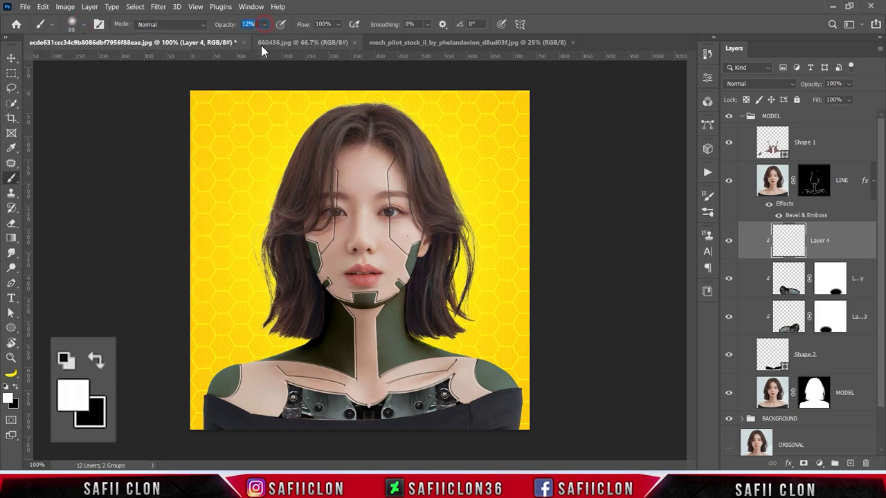
pyautogui.click(15, 386)
pyautogui.click(15, 386)
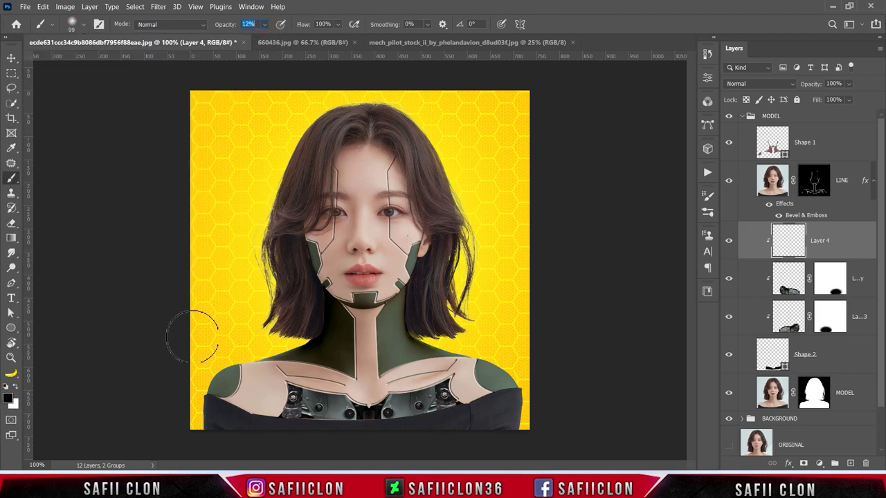
pyautogui.click(336, 394)
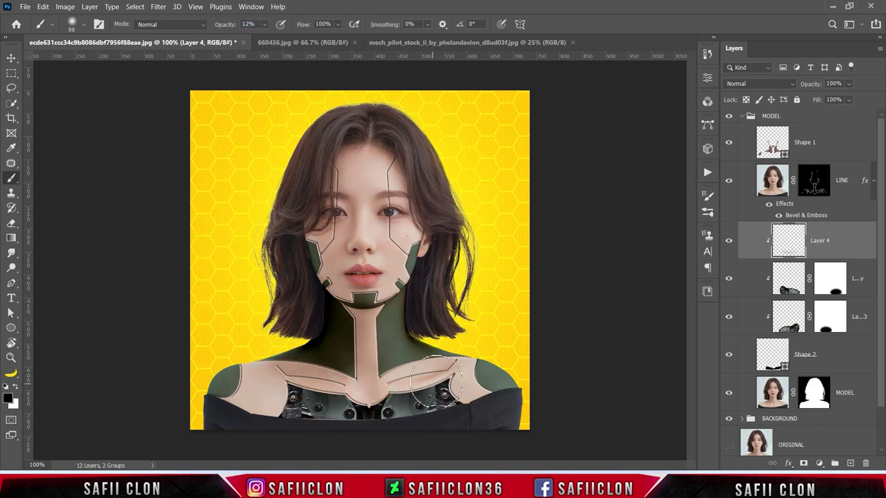
pyautogui.moveTo(275, 409)
pyautogui.mouseDown()
pyautogui.moveTo(310, 412)
pyautogui.moveTo(450, 366)
pyautogui.mouseUp()
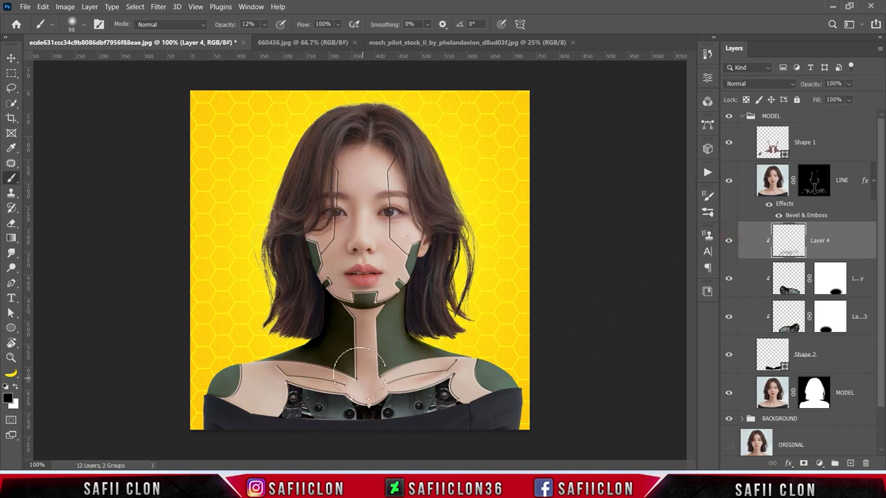
# Step: Drag the hex texture from 660436.jpg into the portrait, clip it, and set Difference with 82% fill
pyautogui.click(303, 42)
pyautogui.moveTo(810, 129)
pyautogui.mouseDown()
pyautogui.moveTo(199, 44)
pyautogui.moveTo(415, 291)
pyautogui.mouseUp()
pyautogui.rightClick(828, 242)
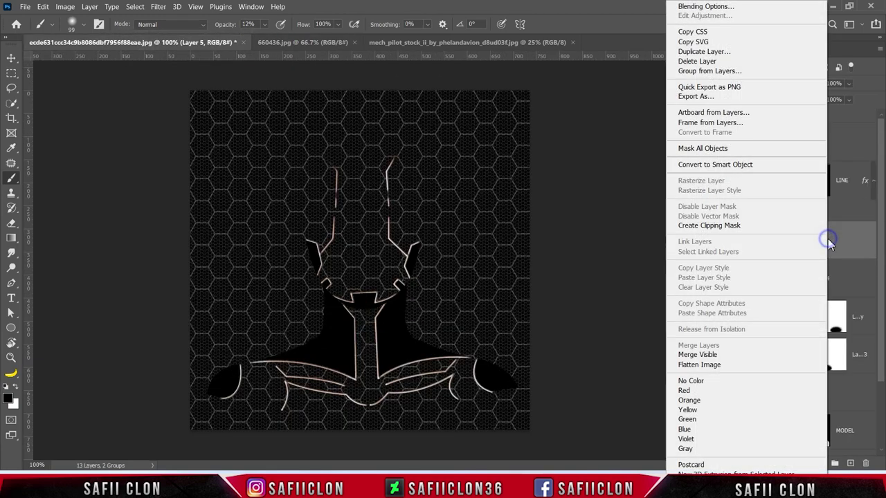
pyautogui.click(709, 226)
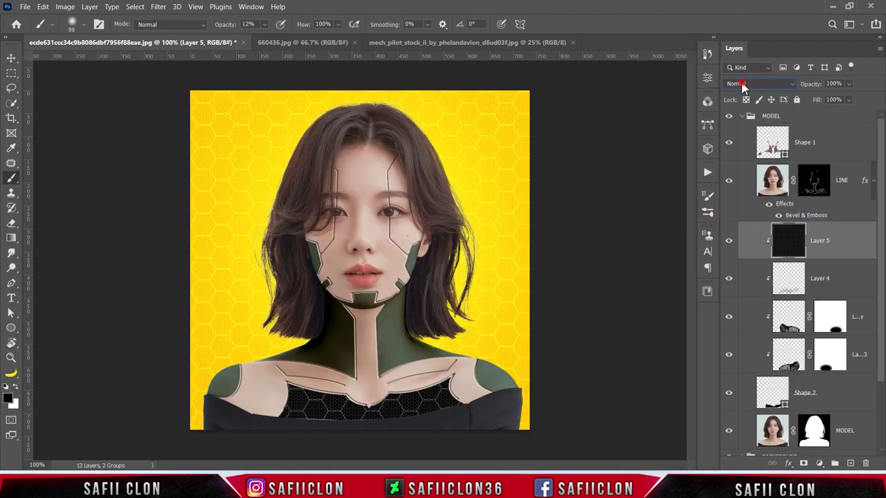
pyautogui.click(742, 86)
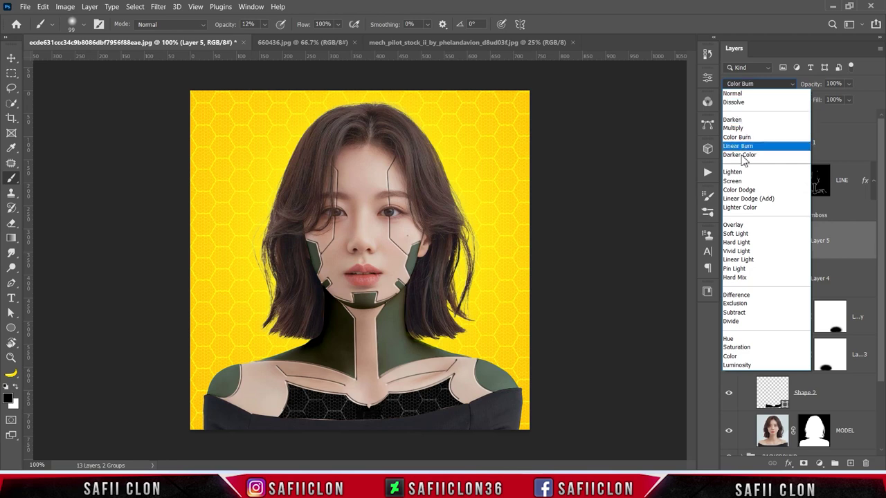
pyautogui.click(738, 296)
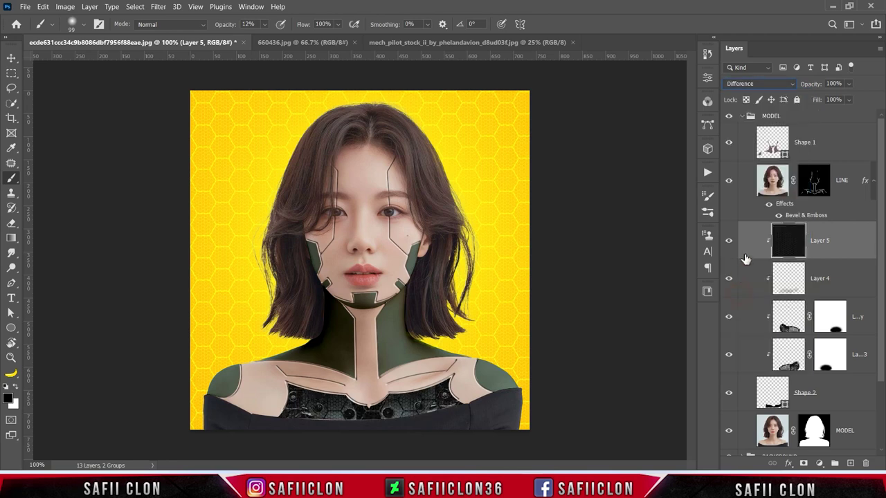
pyautogui.click(849, 100)
# Step: Scale the hex texture down to about 54% and shift it over the chest
pyautogui.hotkey('ctrl', 't')
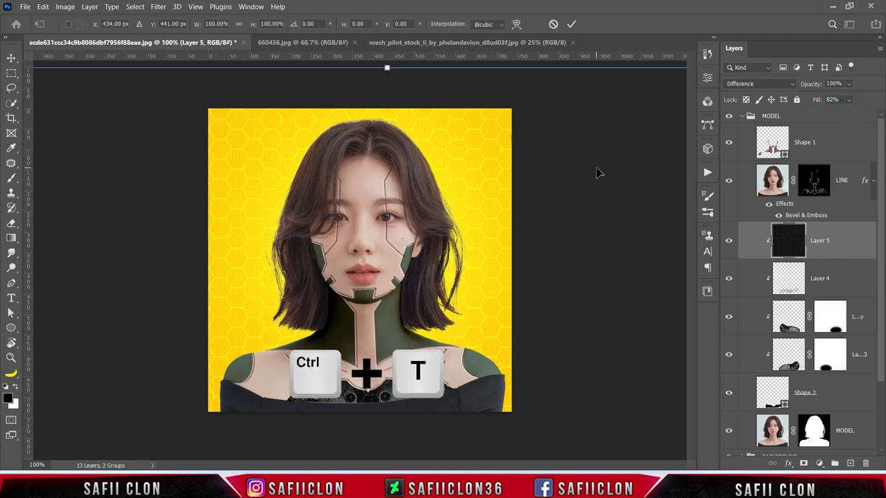
pyautogui.hotkey('ctrl', '-')
pyautogui.moveTo(597, 152); pyautogui.dragTo(521, 195)
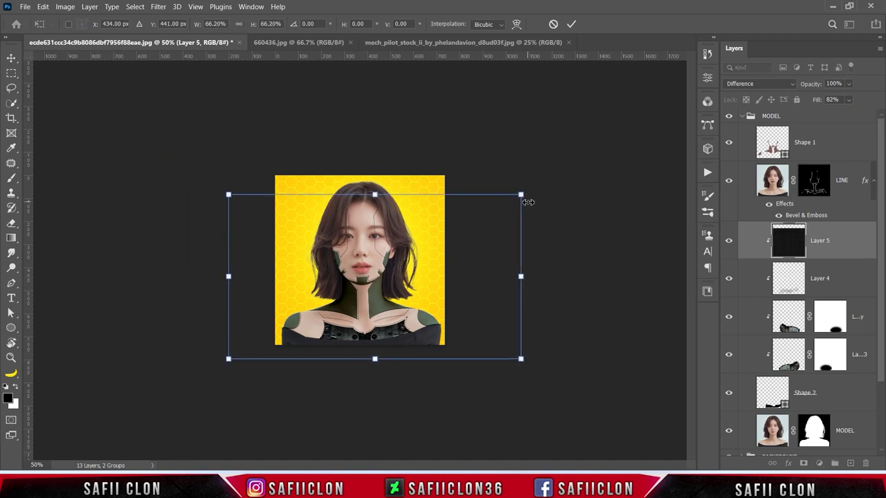
pyautogui.hotkey('ctrl', '+')
pyautogui.hotkey('ctrl', '+')
pyautogui.moveTo(97, 132); pyautogui.dragTo(132, 175)
pyautogui.moveTo(524, 296); pyautogui.dragTo(518, 293)
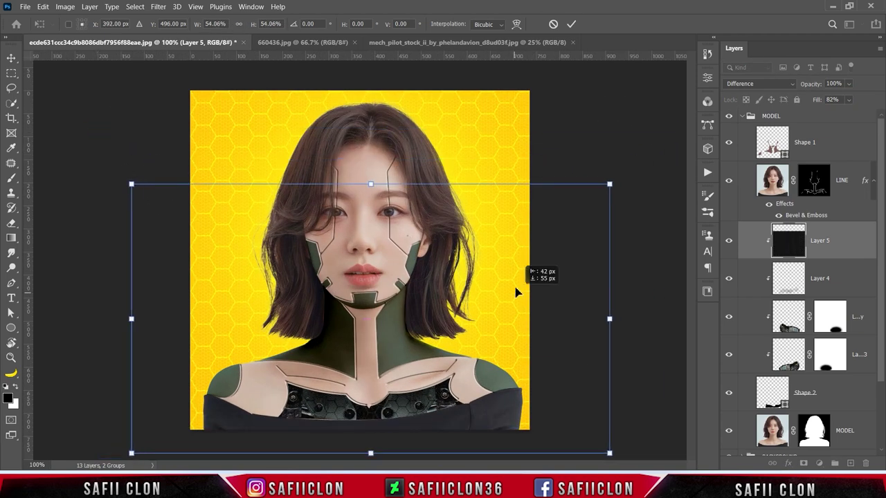
pyautogui.click(572, 28)
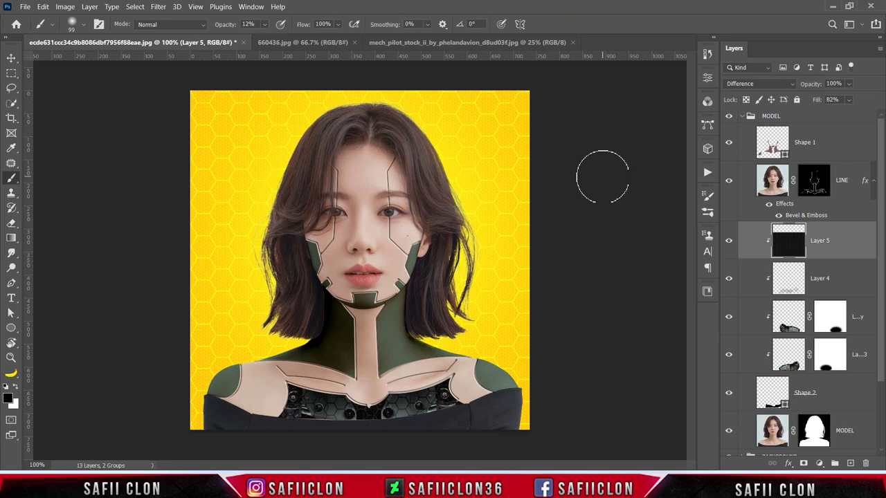
# Step: Toggle the texture, Layer 4 and the other clipped layers to compare, ending on Shape 2
pyautogui.click(729, 240)
pyautogui.click(729, 241)
pyautogui.click(730, 279)
pyautogui.click(731, 280)
pyautogui.click(731, 317)
pyautogui.click(730, 319)
pyautogui.click(730, 354)
pyautogui.click(731, 354)
pyautogui.click(837, 396)
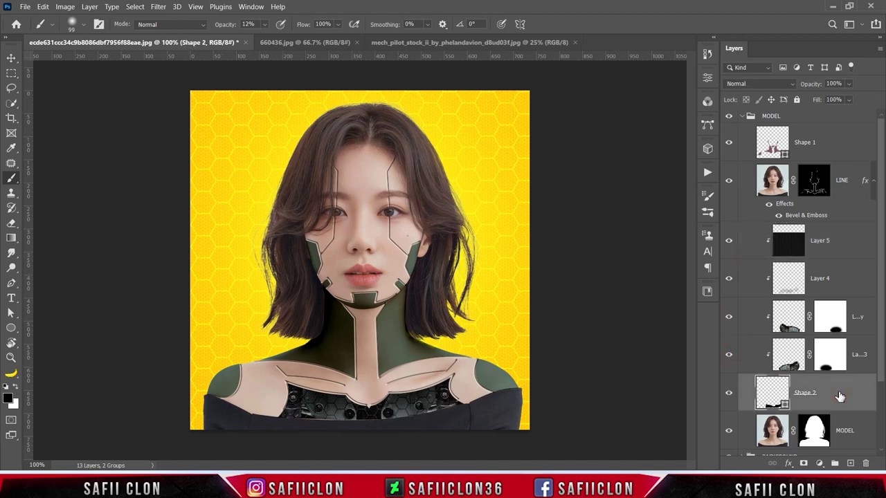
# Step: Give Shape 2 a Normal Inner Shadow in colour c38a71 at angle 90 with reduced distance
pyautogui.rightClick(838, 394)
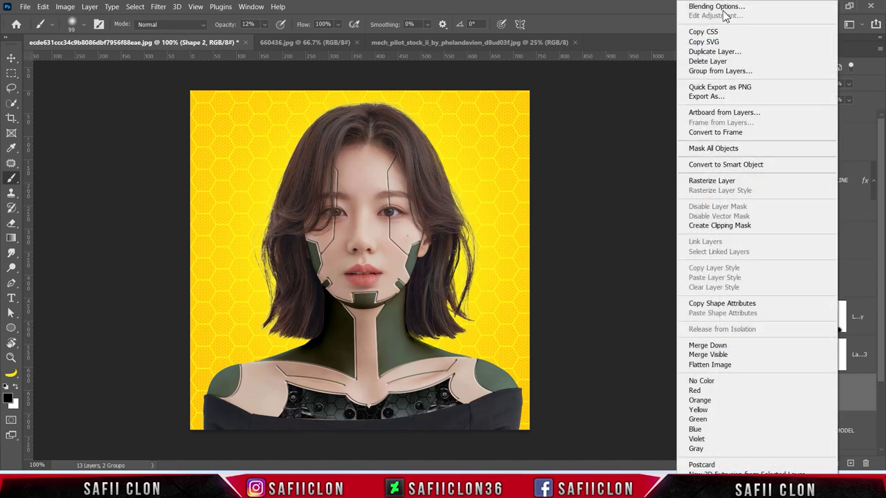
pyautogui.click(726, 8)
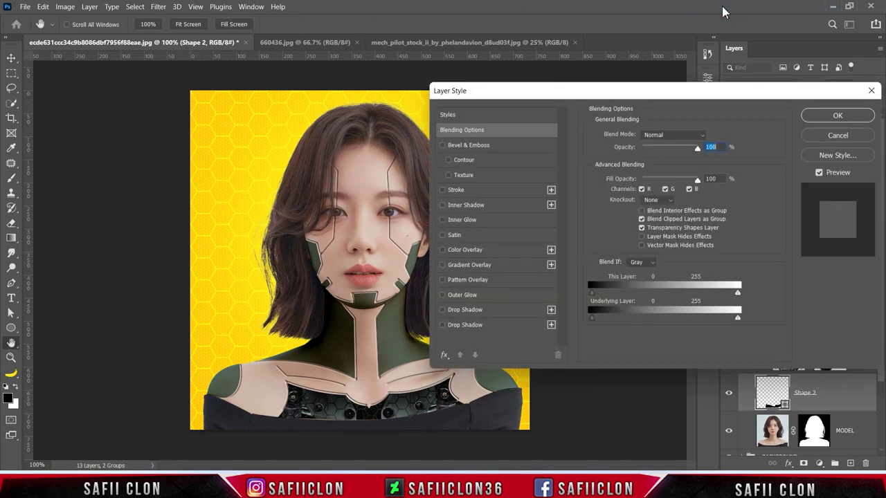
pyautogui.moveTo(582, 95); pyautogui.dragTo(599, 93)
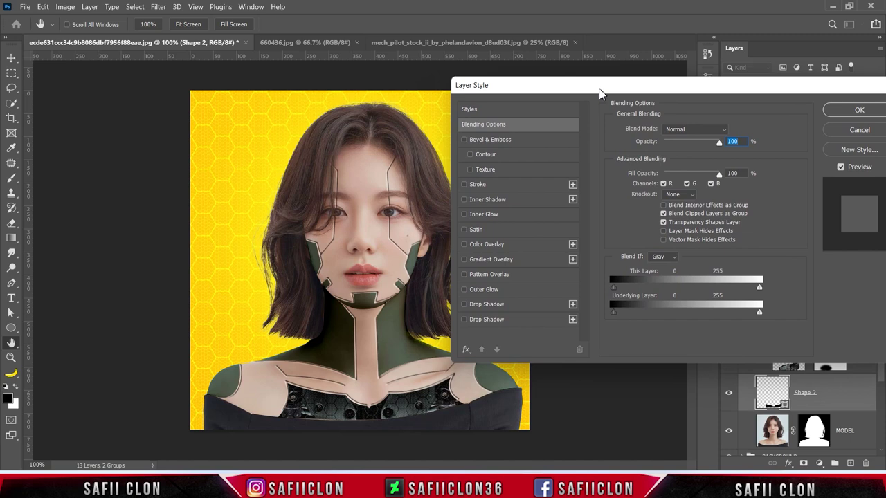
pyautogui.click(501, 201)
pyautogui.click(675, 130)
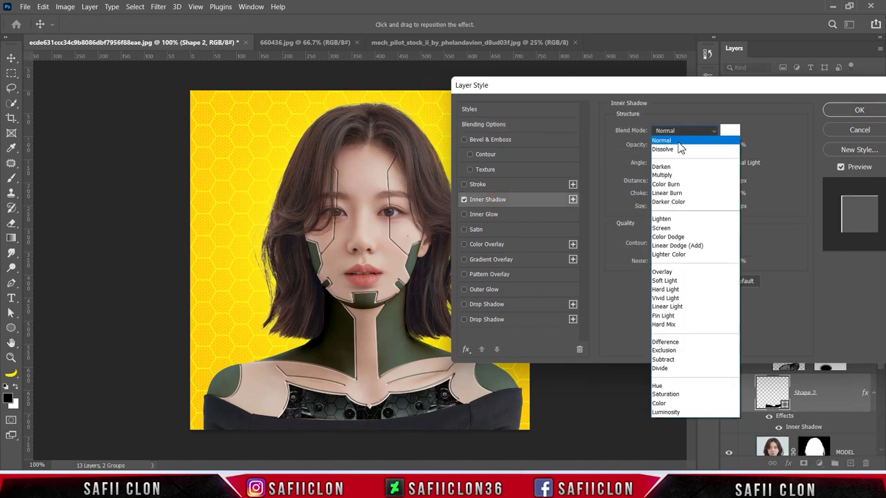
pyautogui.click(680, 137)
pyautogui.click(732, 131)
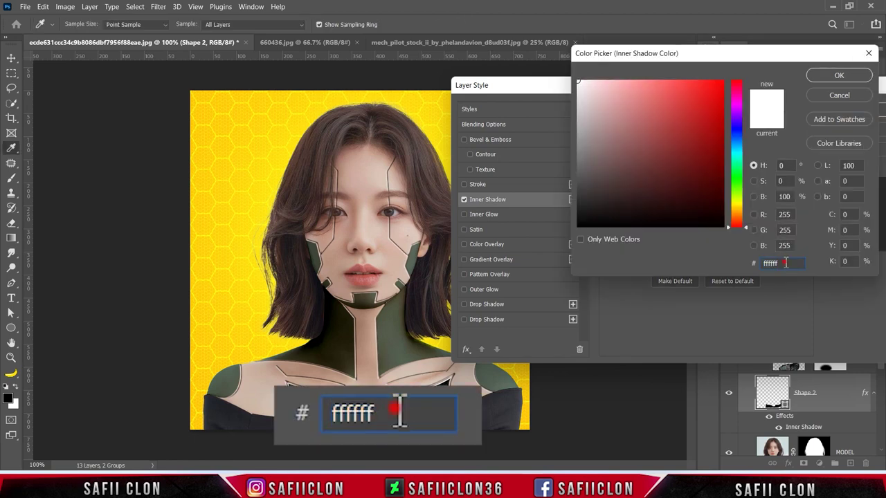
pyautogui.write('c3')
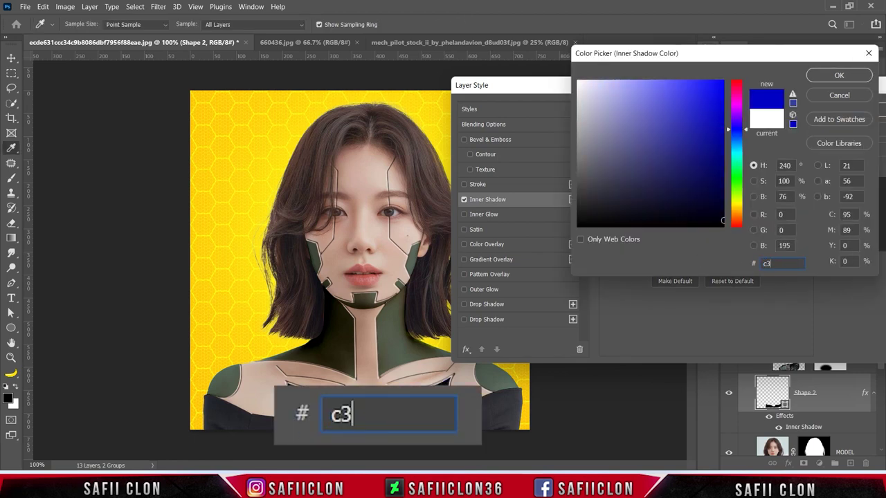
pyautogui.write('8a71')
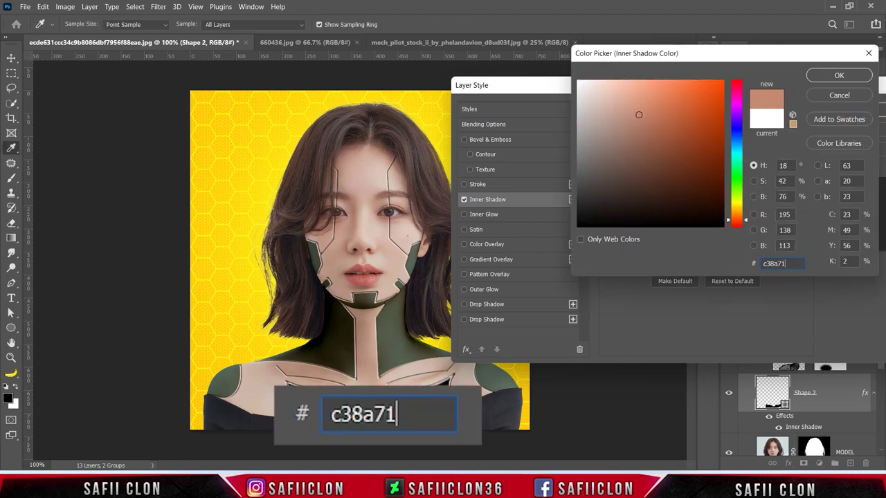
pyautogui.doubleClick(783, 263)
pyautogui.click(837, 75)
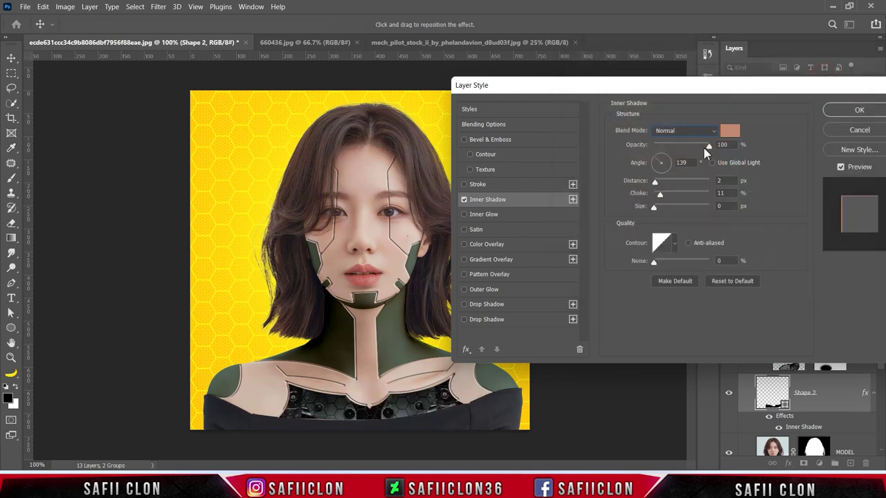
pyautogui.write('90')
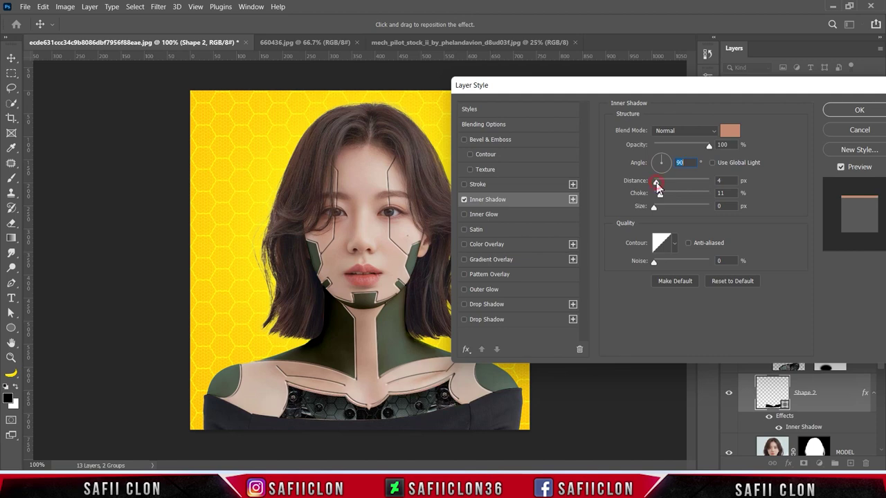
pyautogui.moveTo(657, 187); pyautogui.dragTo(666, 197)
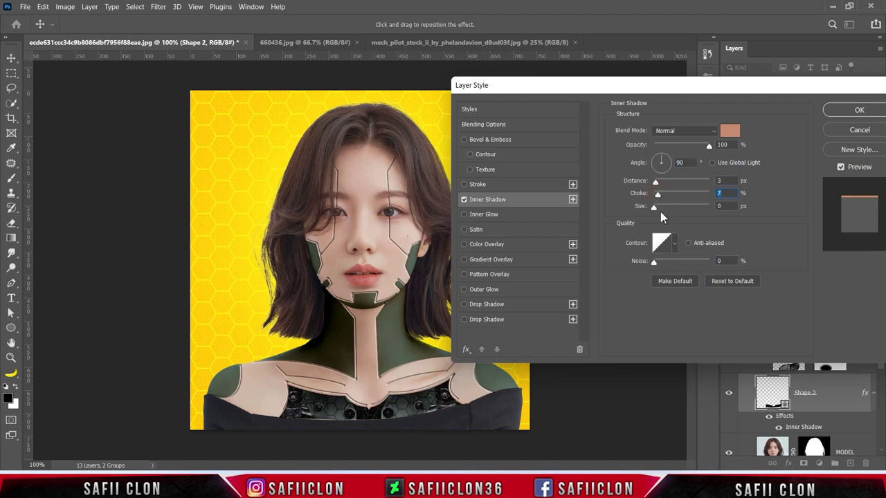
# Step: Add a Color Dodge Inner Glow at 50% opacity, colour feeb36, size 27, and apply the styles
pyautogui.click(482, 215)
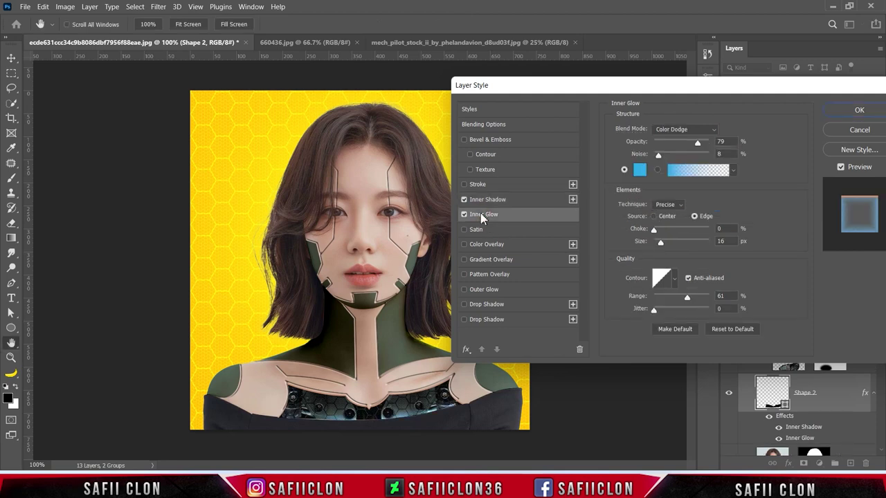
pyautogui.click(672, 130)
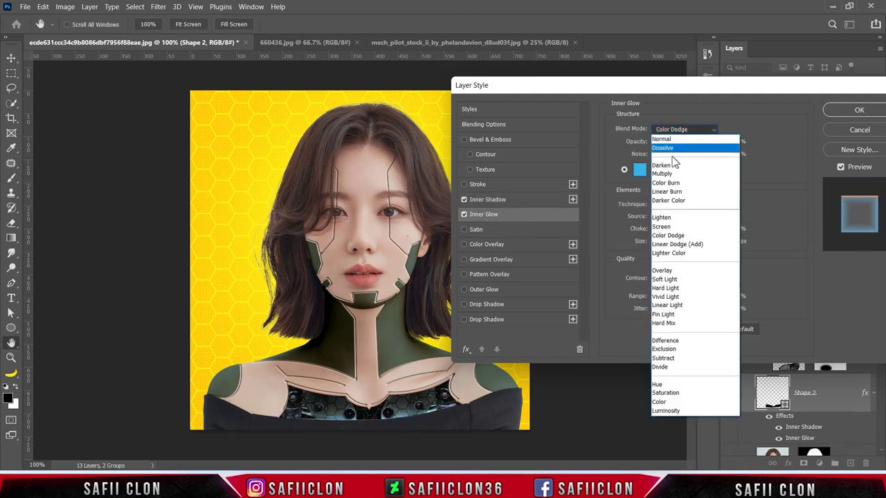
pyautogui.click(667, 235)
pyautogui.moveTo(697, 147); pyautogui.dragTo(686, 145)
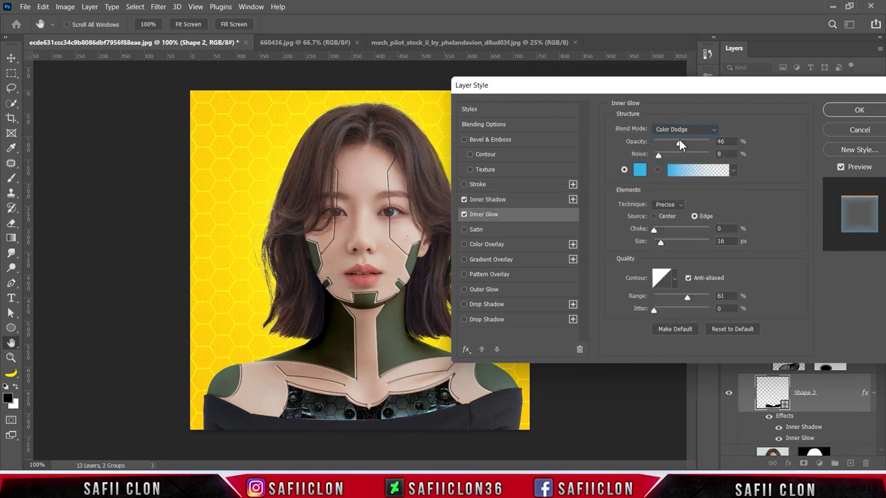
pyautogui.moveTo(682, 143); pyautogui.dragTo(681, 142)
pyautogui.click(640, 170)
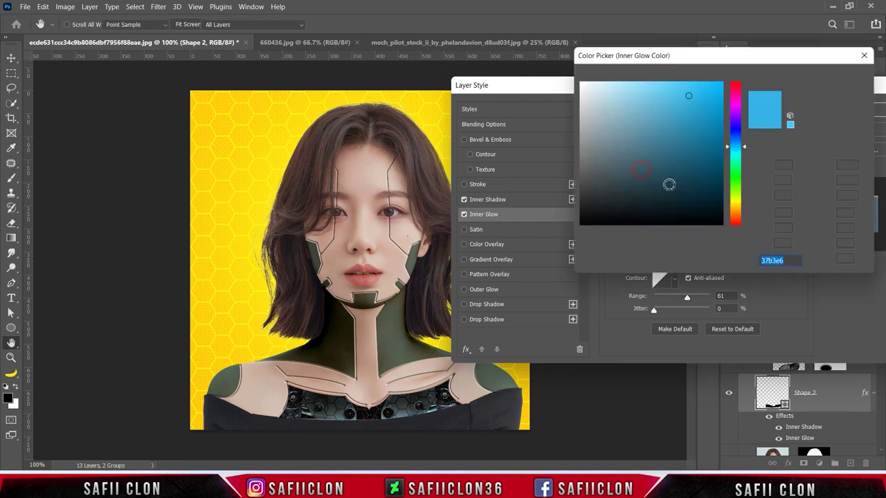
pyautogui.write('fee')
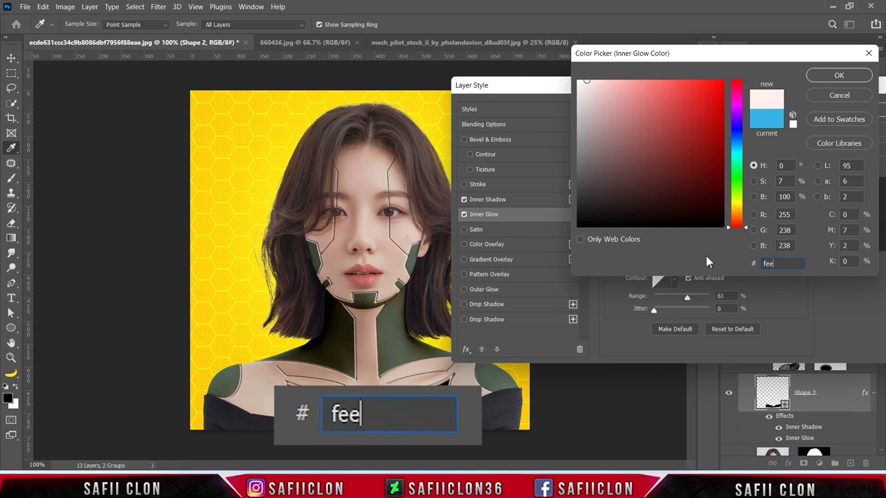
pyautogui.write('b36')
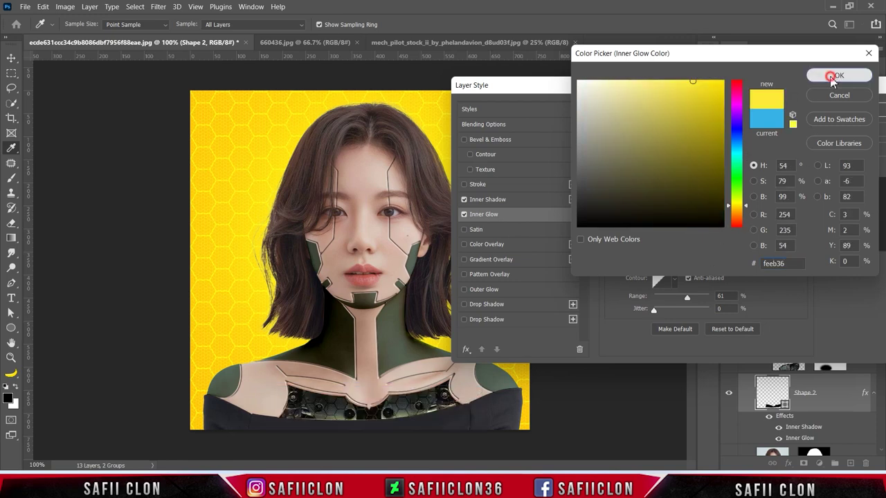
pyautogui.click(834, 76)
pyautogui.moveTo(660, 242); pyautogui.dragTo(663, 242)
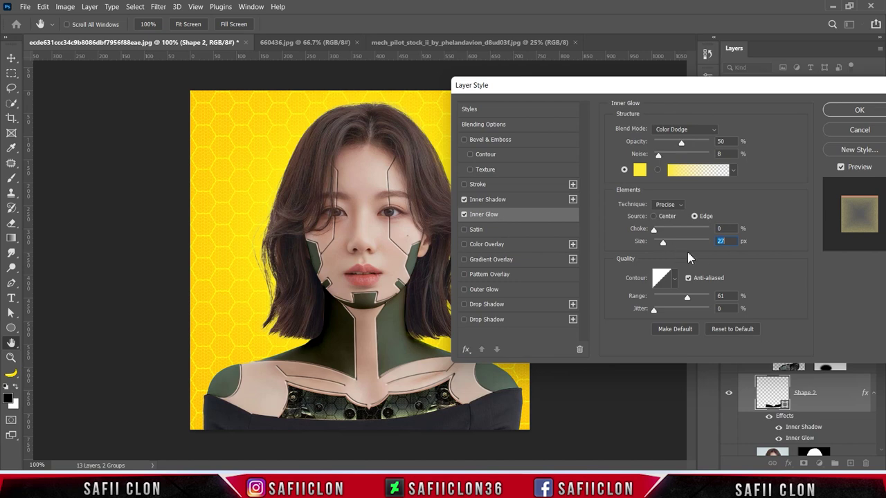
pyautogui.click(838, 112)
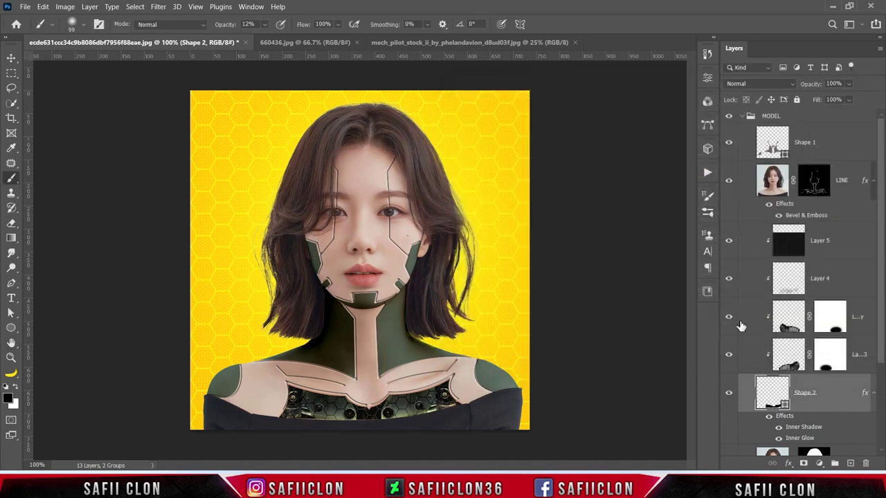
# Step: Toggle Shape 2's layer effects off and on to compare the result
pyautogui.scroll(-1, 882, 291)
pyautogui.click(768, 368)
pyautogui.click(768, 367)
pyautogui.click(769, 369)
pyautogui.click(769, 368)
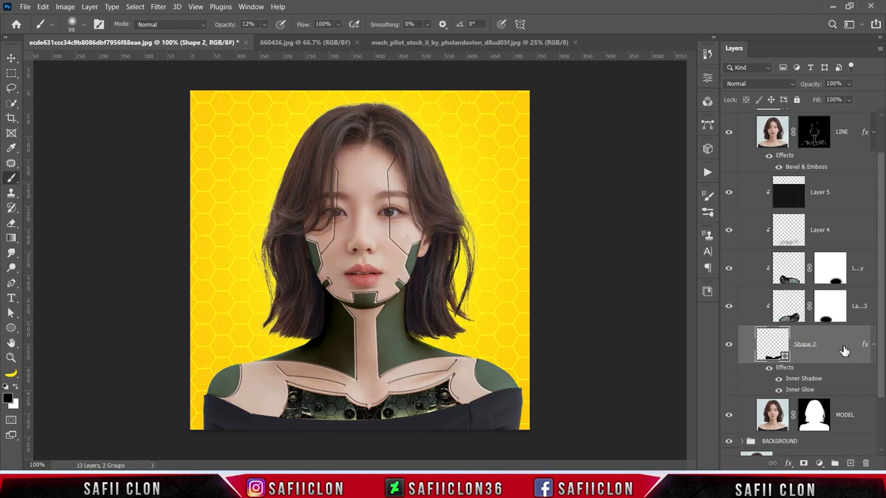
# Step: Group Layer 5 through Shape 2 into a folder named INSIDE and toggle it to compare
pyautogui.keyDown('shift'); pyautogui.click(836, 193); pyautogui.keyUp('shift')
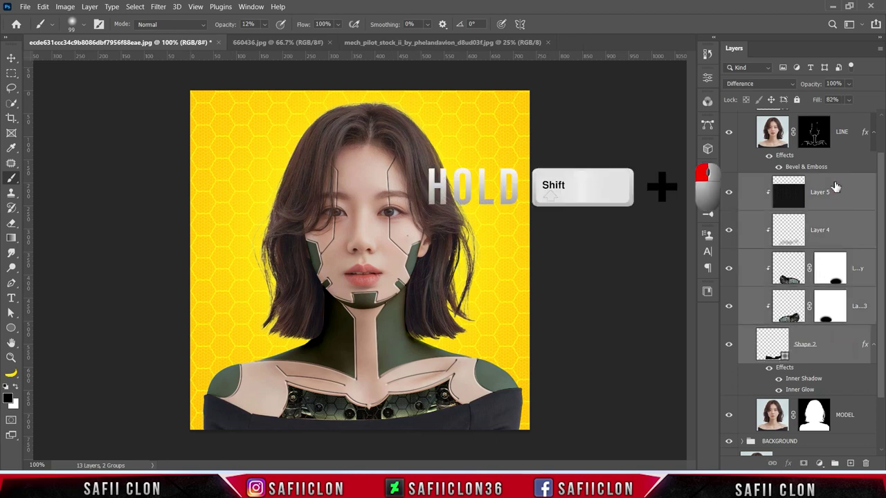
pyautogui.rightClick(835, 187)
pyautogui.click(711, 72)
pyautogui.write('INSIDE')
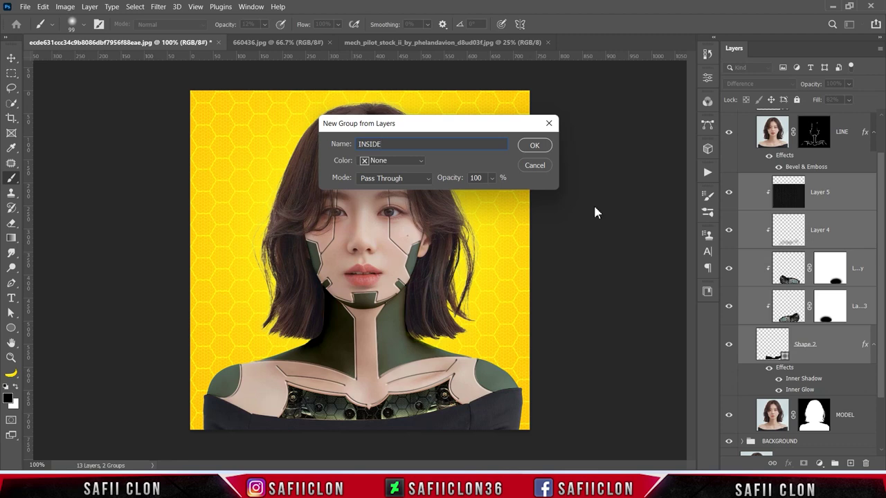
pyautogui.click(536, 145)
pyautogui.click(730, 232)
pyautogui.click(729, 231)
pyautogui.click(730, 231)
pyautogui.click(730, 231)
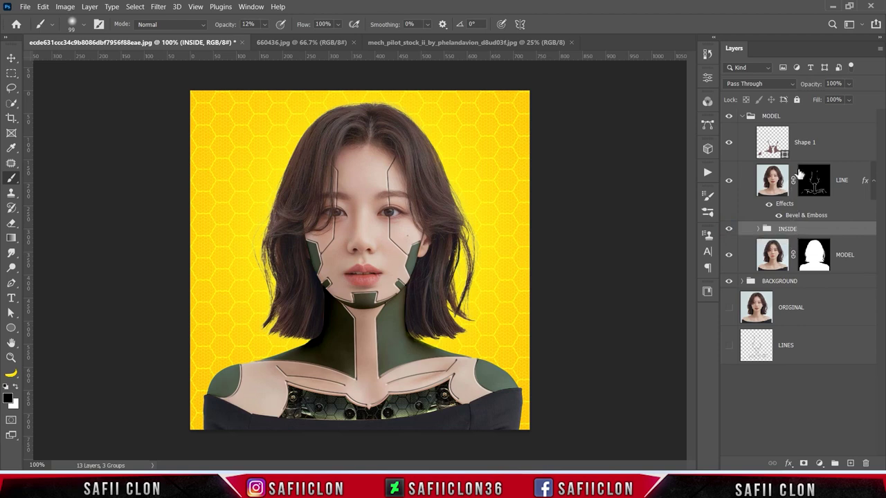
# Step: Select Shape 1 and hide its green panels
pyautogui.click(832, 152)
pyautogui.click(728, 143)
pyautogui.click(729, 142)
# Step: Drag the 660436.jpg hex texture in as Layer 6, clip it, and set it to Screen
pyautogui.click(306, 43)
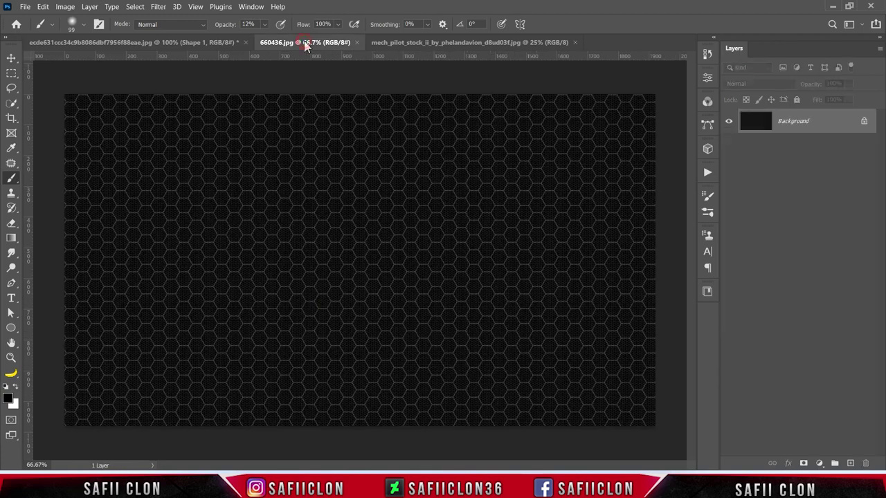
pyautogui.moveTo(816, 120)
pyautogui.mouseDown()
pyautogui.moveTo(695, 121)
pyautogui.moveTo(378, 244)
pyautogui.mouseUp()
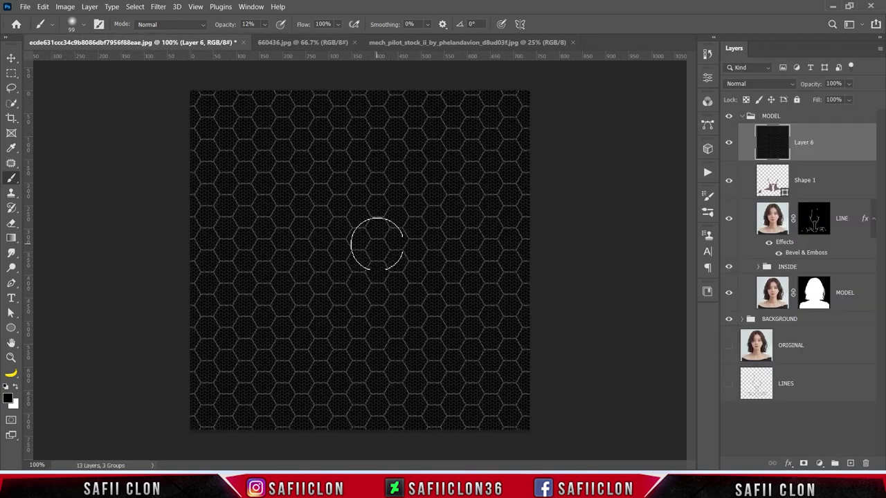
pyautogui.rightClick(825, 142)
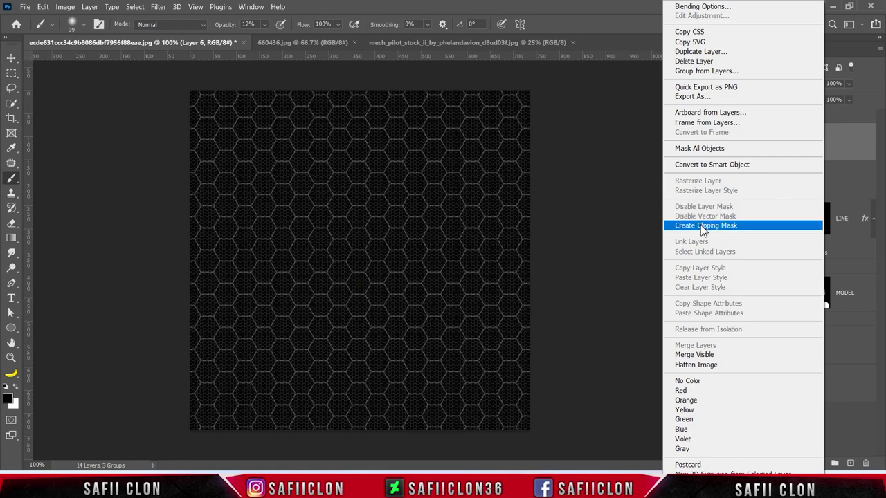
pyautogui.click(707, 226)
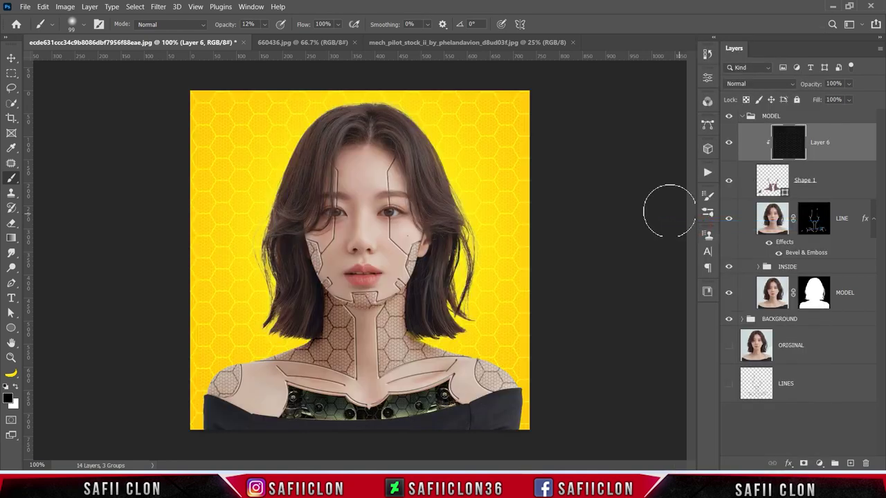
pyautogui.click(754, 83)
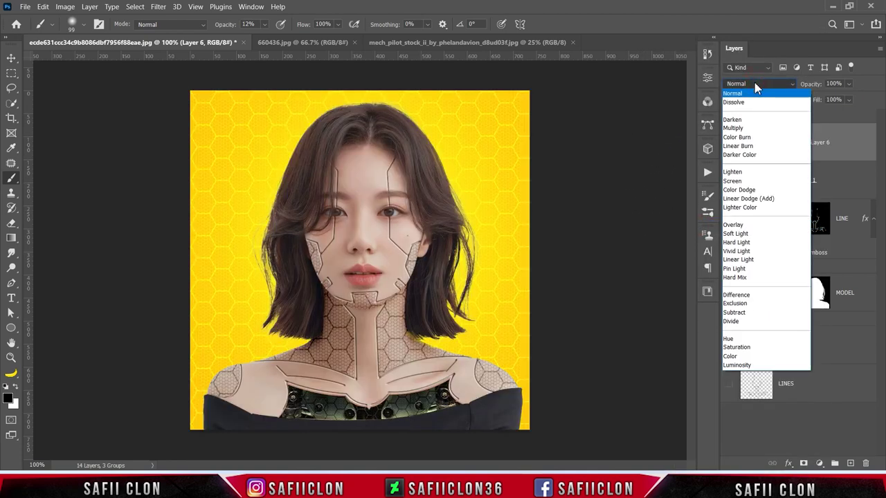
pyautogui.click(740, 182)
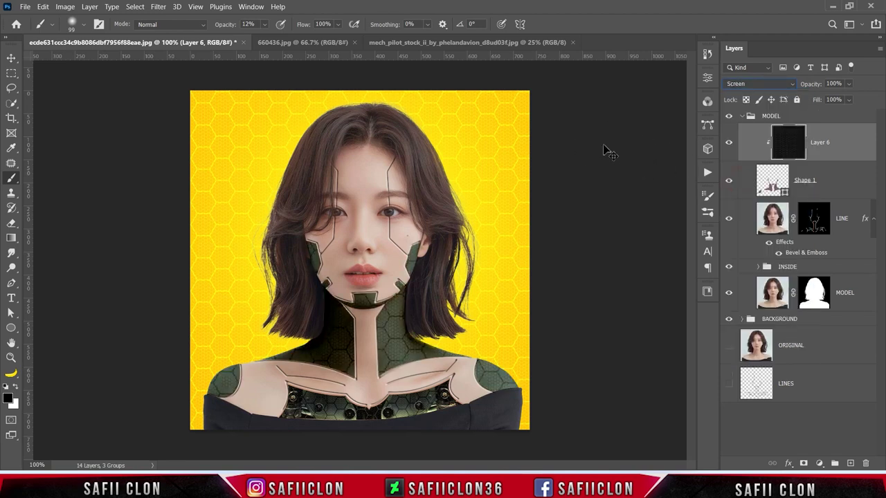
# Step: Shrink the texture to about 17.7% and rotate it -72.74° into a patch over the lower face
pyautogui.hotkey('ctrl', '-')
pyautogui.hotkey('ctrl', '-')
pyautogui.hotkey('ctrl', 't')
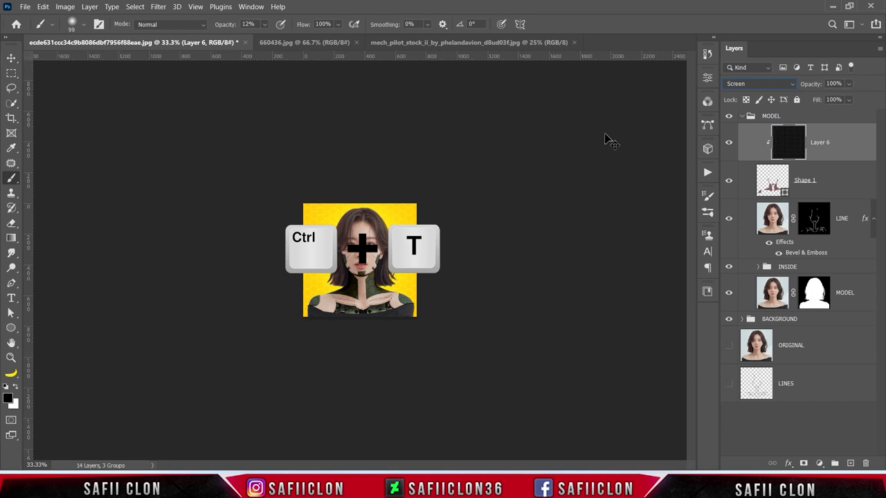
pyautogui.moveTo(513, 172); pyautogui.dragTo(425, 242)
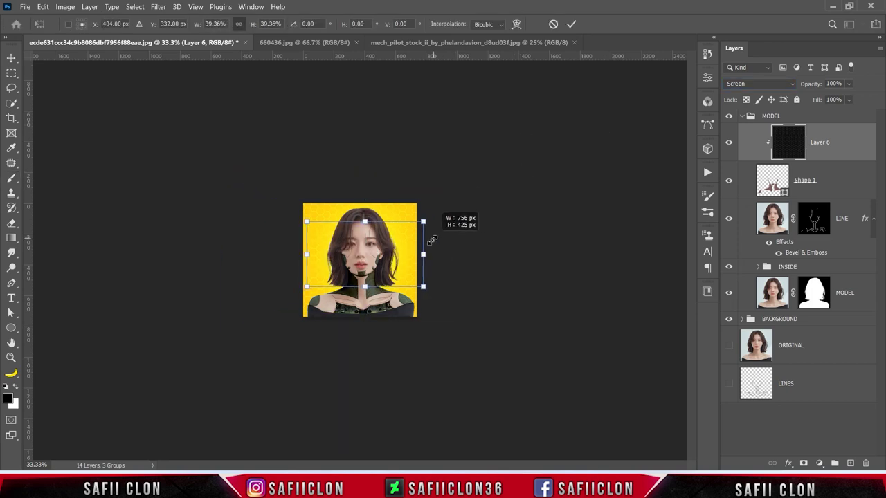
pyautogui.hotkey('ctrl', '1')
pyautogui.moveTo(441, 294); pyautogui.dragTo(476, 307)
pyautogui.moveTo(526, 387); pyautogui.dragTo(510, 330)
pyautogui.moveTo(497, 205); pyautogui.dragTo(388, 388)
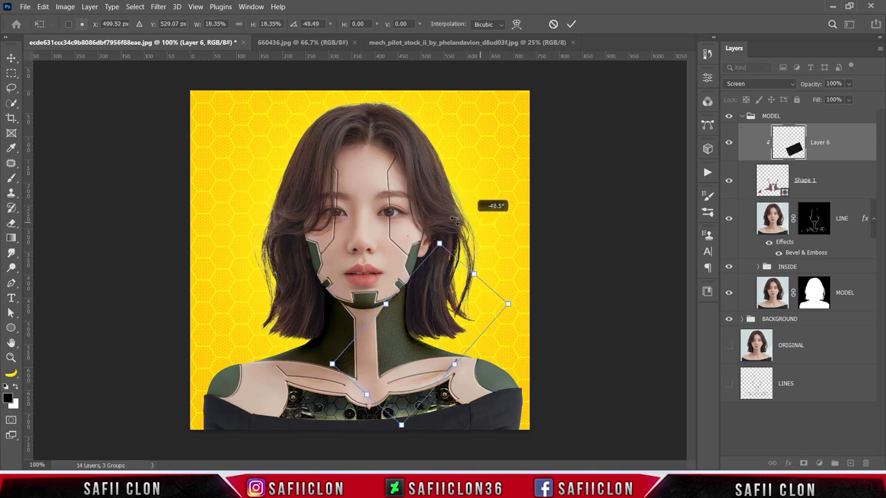
pyautogui.moveTo(461, 335); pyautogui.dragTo(478, 339)
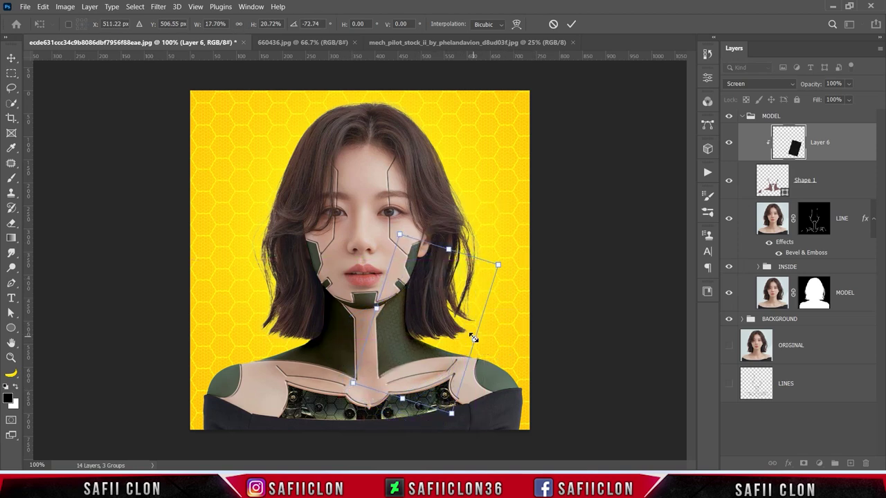
pyautogui.click(574, 26)
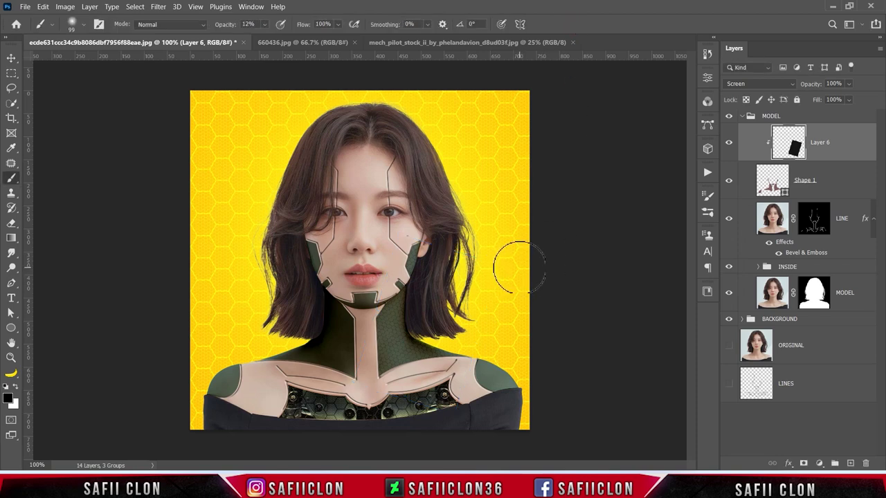
# Step: Duplicate Layer 6 as Layer 6 copy, moving it lower right and rotating it about -10°
pyautogui.rightClick(827, 138)
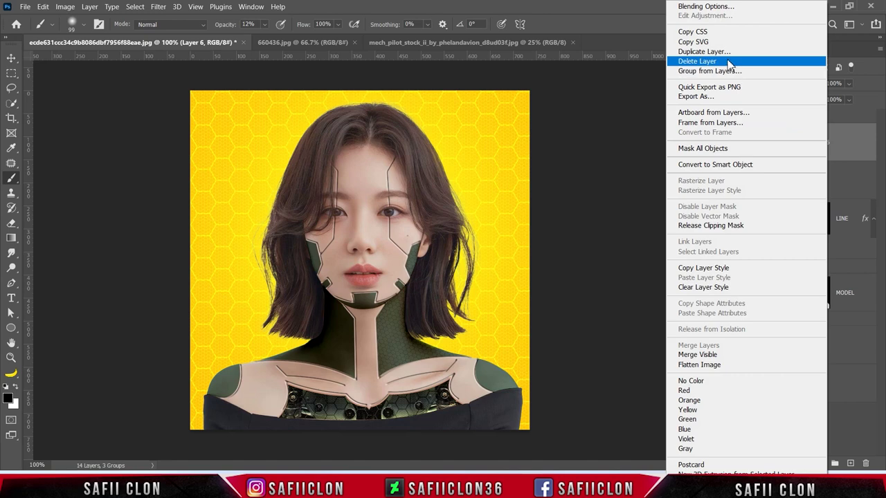
pyautogui.click(704, 51)
pyautogui.click(299, 157)
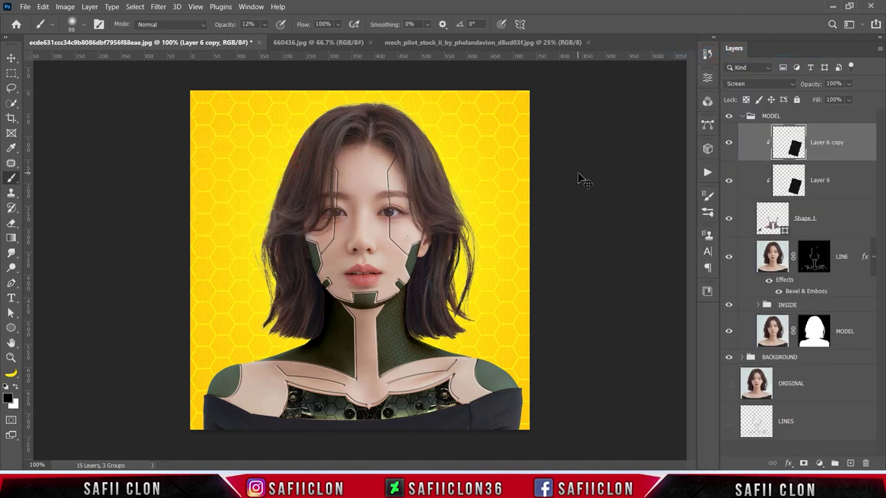
pyautogui.hotkey('ctrl', 't')
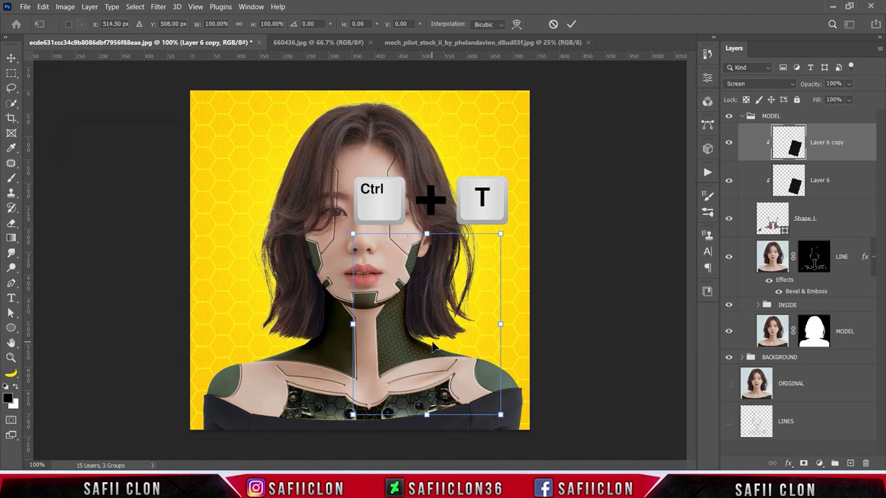
pyautogui.moveTo(434, 346); pyautogui.dragTo(515, 385)
pyautogui.moveTo(625, 358); pyautogui.dragTo(622, 338)
pyautogui.moveTo(477, 379); pyautogui.dragTo(484, 412)
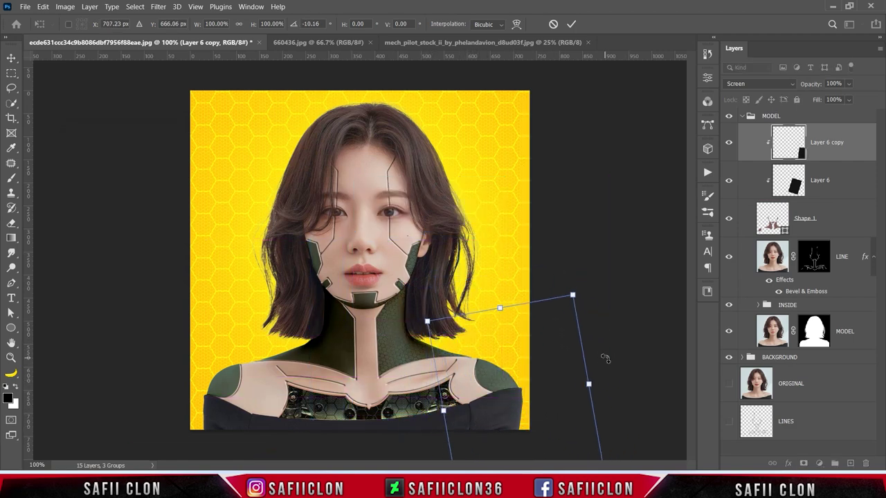
pyautogui.click(570, 23)
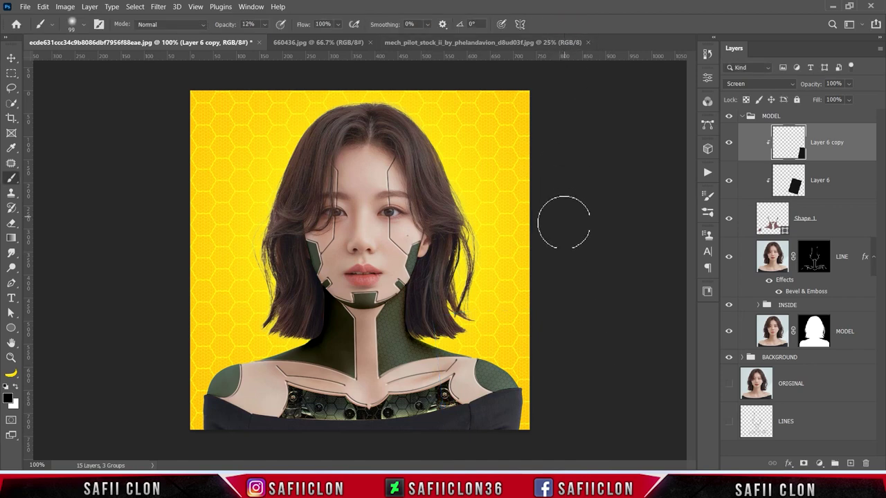
# Step: Duplicate it again as Layer 6 copy 2, placed over the left shoulder and rotated about 3.6°
pyautogui.rightClick(846, 138)
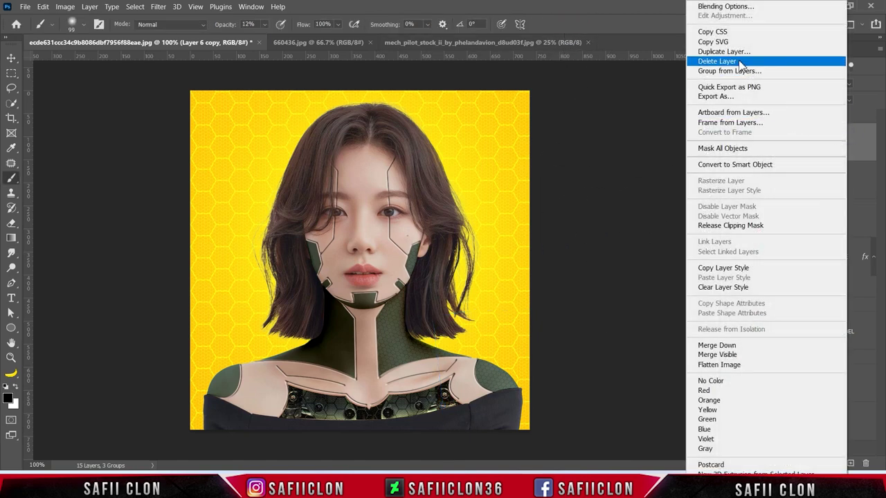
pyautogui.click(723, 51)
pyautogui.click(293, 158)
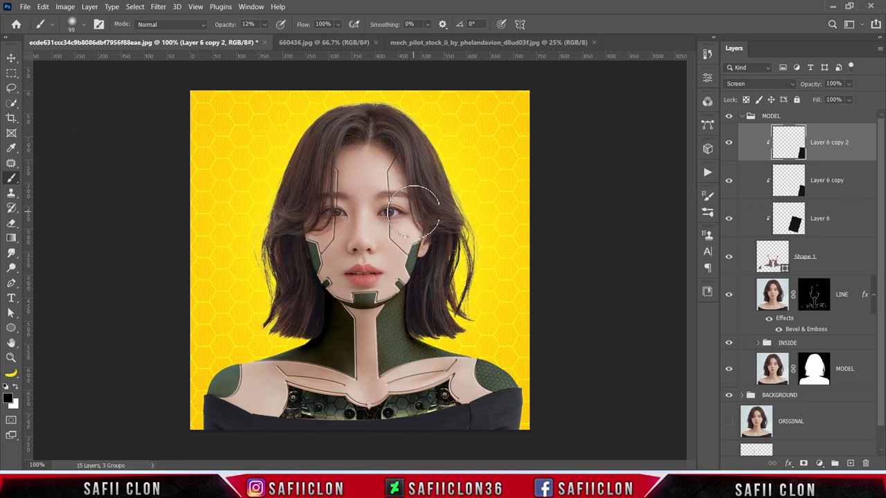
pyautogui.hotkey('ctrl', 't')
pyautogui.moveTo(484, 381); pyautogui.dragTo(156, 400)
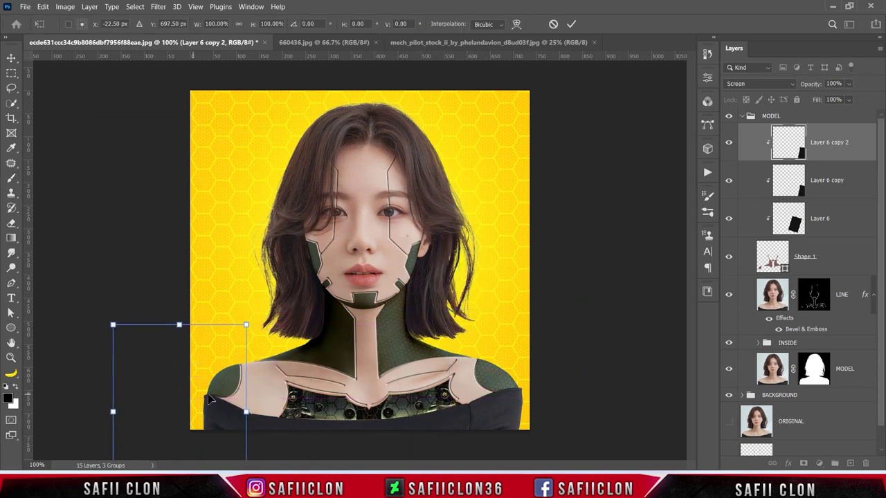
pyautogui.moveTo(276, 395); pyautogui.dragTo(270, 405)
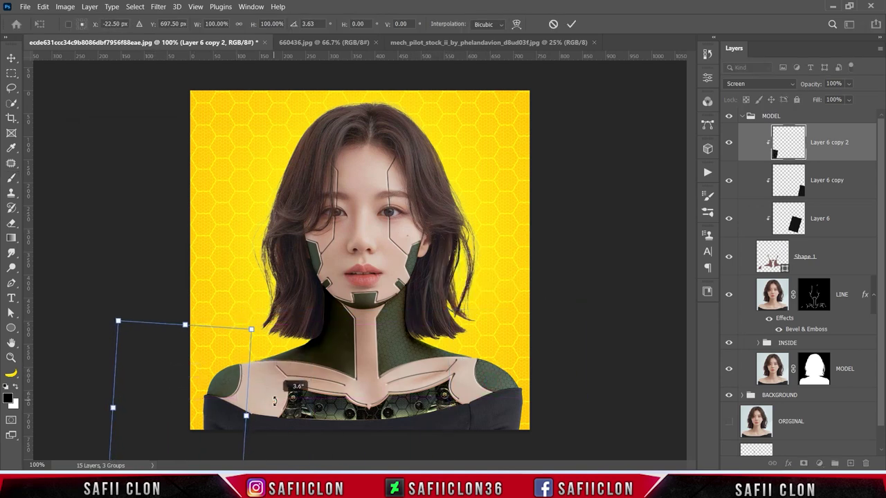
pyautogui.click(571, 23)
pyautogui.press('b')
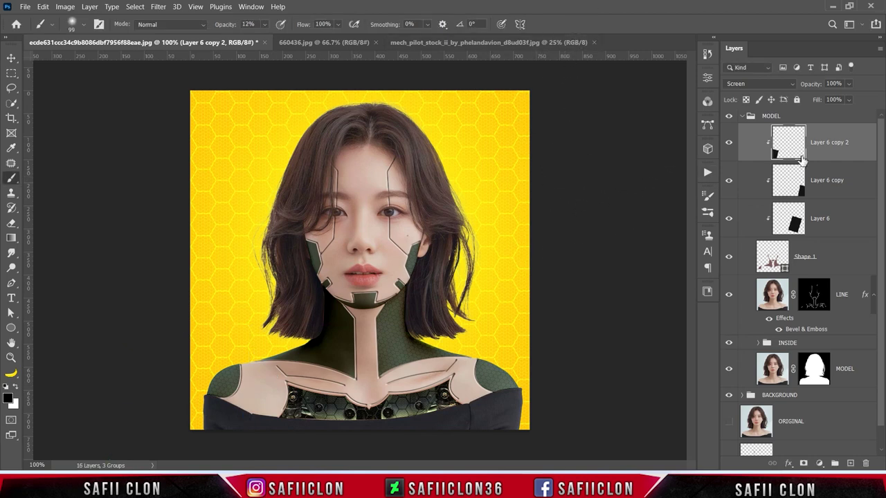
# Step: Duplicate the patch as Layer 6 copy 3, move it over the neck in Soft Light, rotated about -13.5°
pyautogui.rightClick(839, 142)
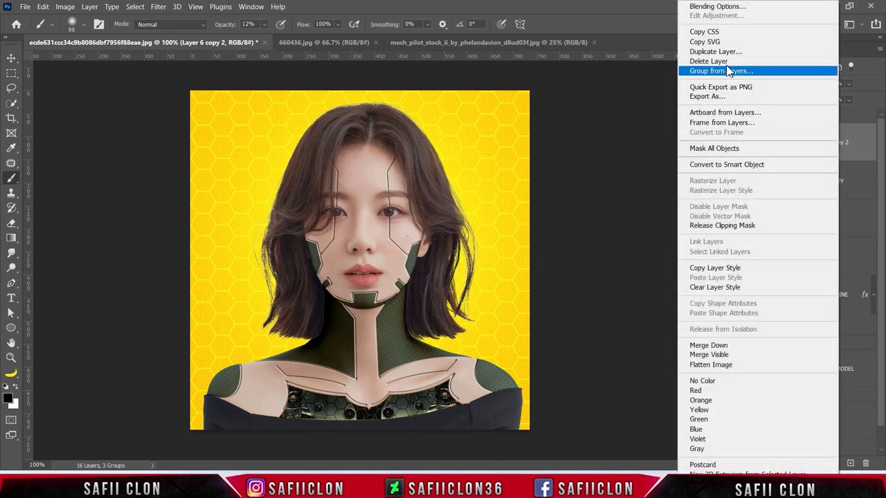
pyautogui.click(733, 54)
pyautogui.click(291, 159)
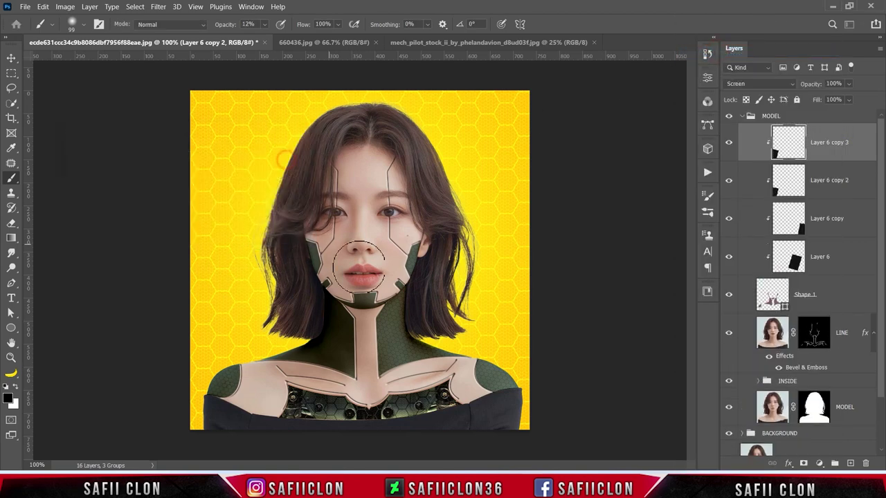
pyautogui.hotkey('ctrl', 't')
pyautogui.moveTo(237, 402); pyautogui.dragTo(358, 336)
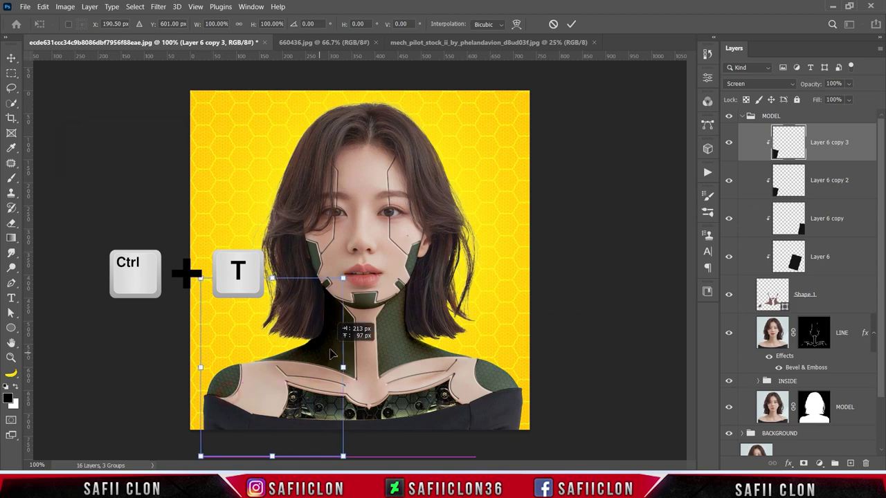
pyautogui.moveTo(383, 395)
pyautogui.mouseDown()
pyautogui.moveTo(391, 379)
pyautogui.moveTo(400, 409)
pyautogui.moveTo(355, 390)
pyautogui.mouseUp()
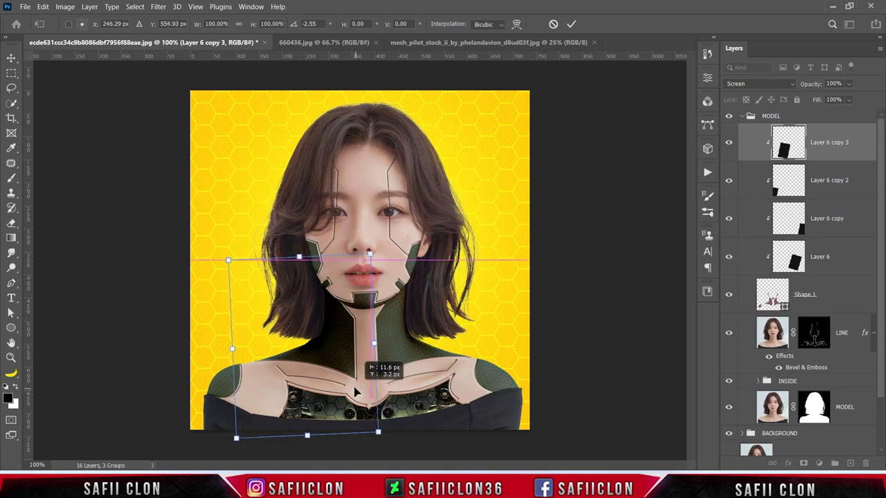
pyautogui.click(768, 84)
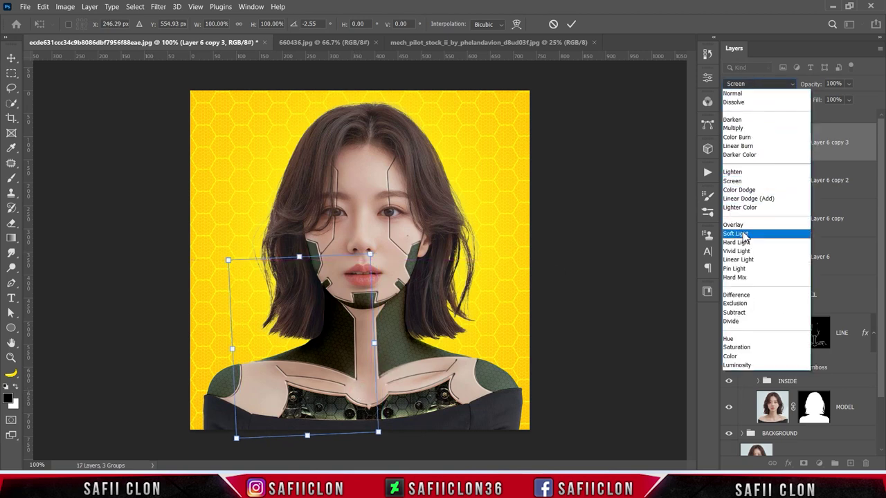
pyautogui.click(742, 235)
pyautogui.moveTo(418, 429); pyautogui.dragTo(430, 407)
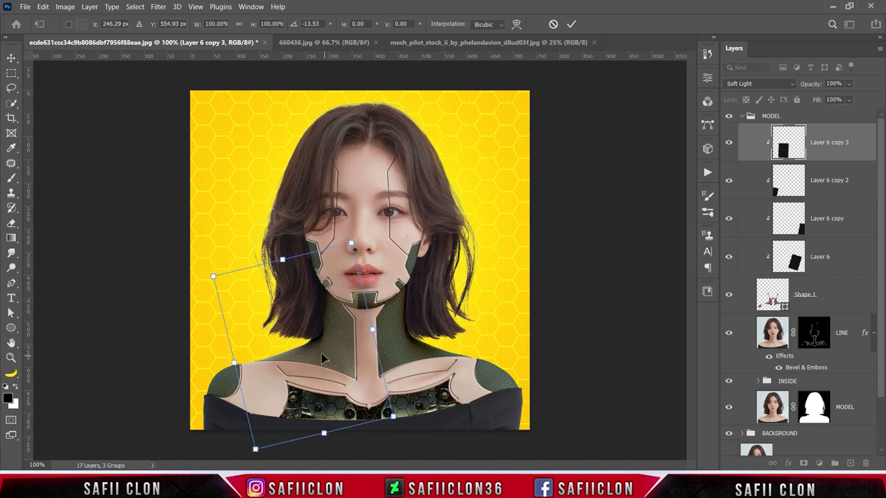
pyautogui.moveTo(331, 367); pyautogui.dragTo(333, 371)
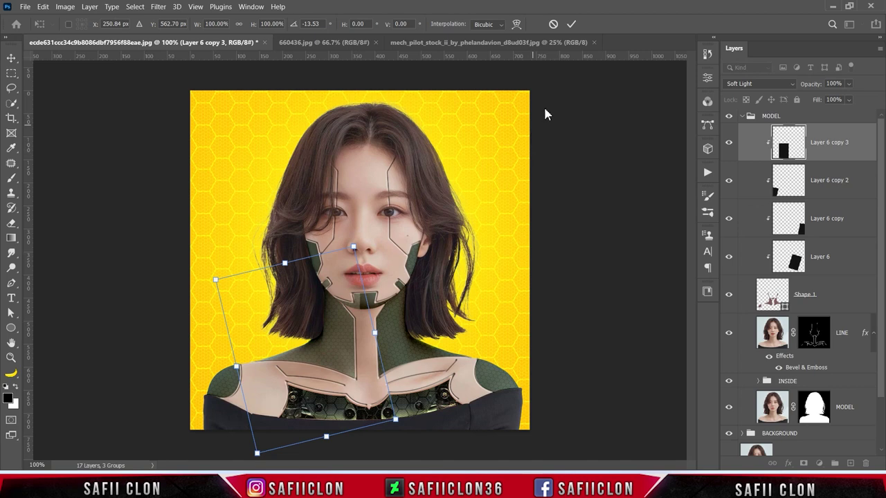
pyautogui.click(571, 24)
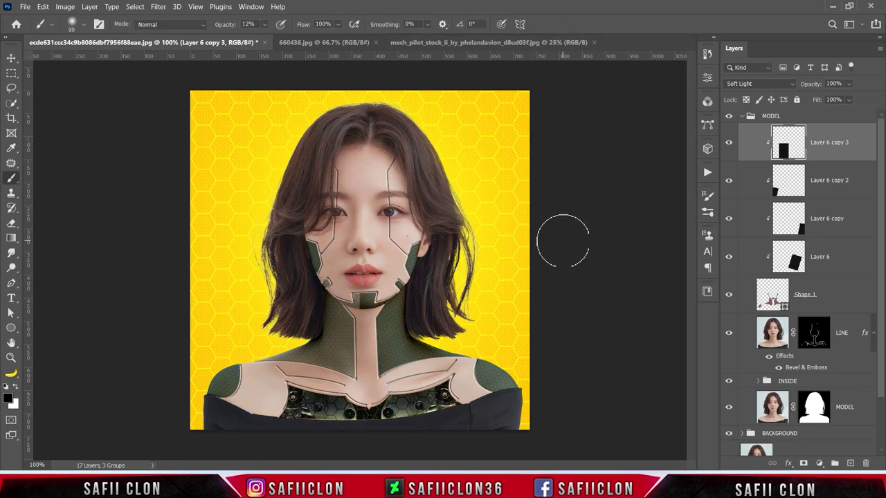
# Step: Add a white layer mask to Layer 6 copy 3 and set up a Soft Round brush at 12% opacity
pyautogui.doubleClick(729, 145)
pyautogui.click(805, 462)
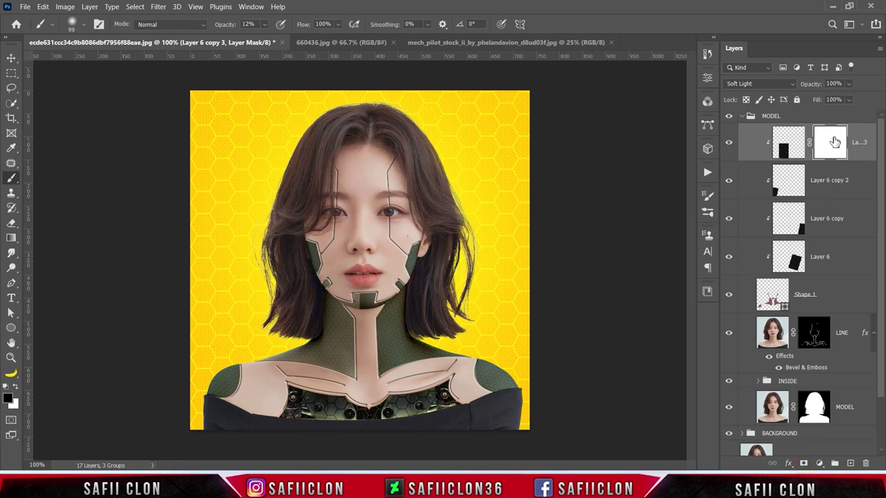
pyautogui.rightClick(11, 180)
pyautogui.click(58, 177)
pyautogui.click(84, 24)
pyautogui.click(81, 182)
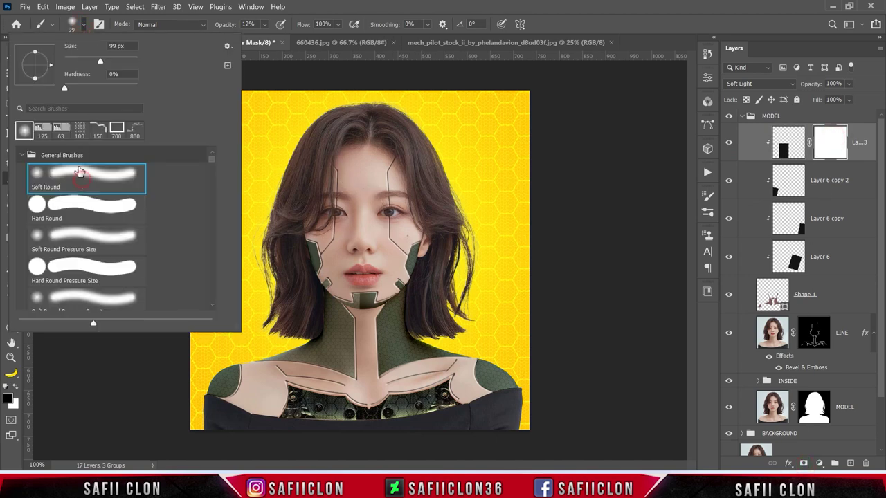
pyautogui.click(85, 26)
pyautogui.click(264, 25)
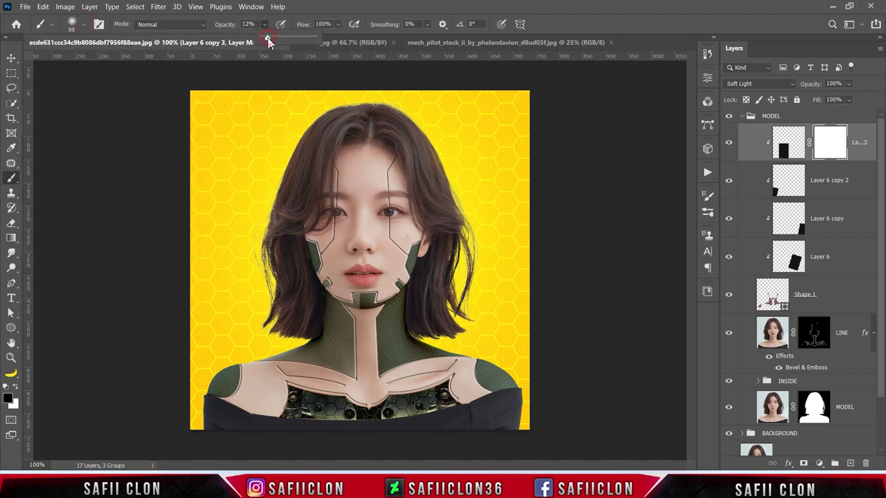
pyautogui.click(269, 32)
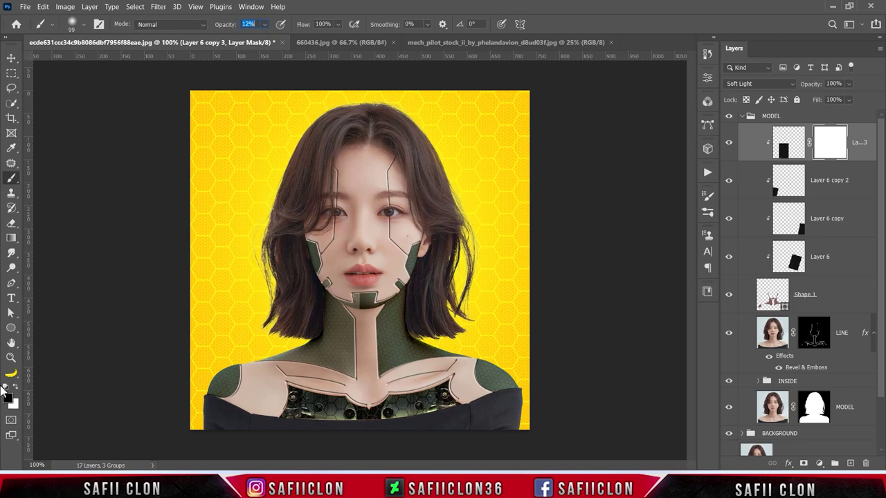
# Step: Paint the mask at 9–12% opacity to fade the texture on the left jaw, chin, neck and hair edge
pyautogui.hotkey('ctrl', '+')
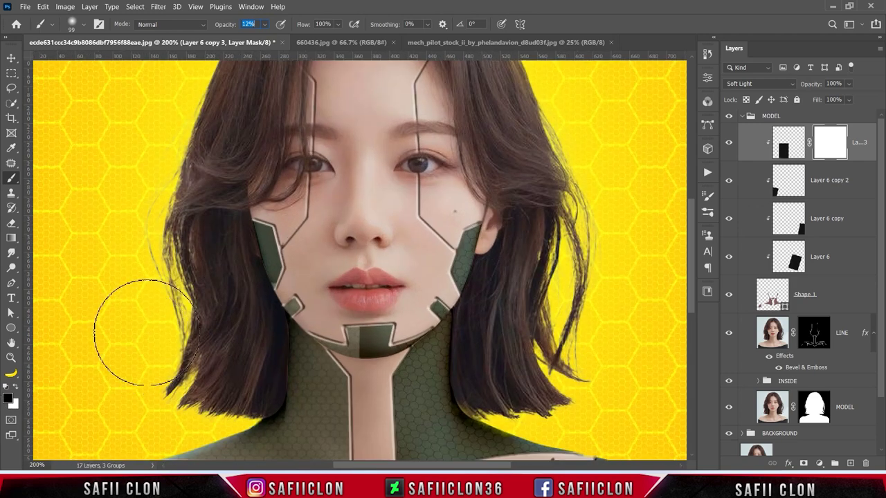
pyautogui.press('[')
pyautogui.scroll(-2, 312, 318)
pyautogui.press('[')
pyautogui.press('[')
pyautogui.press('[')
pyautogui.click(295, 261)
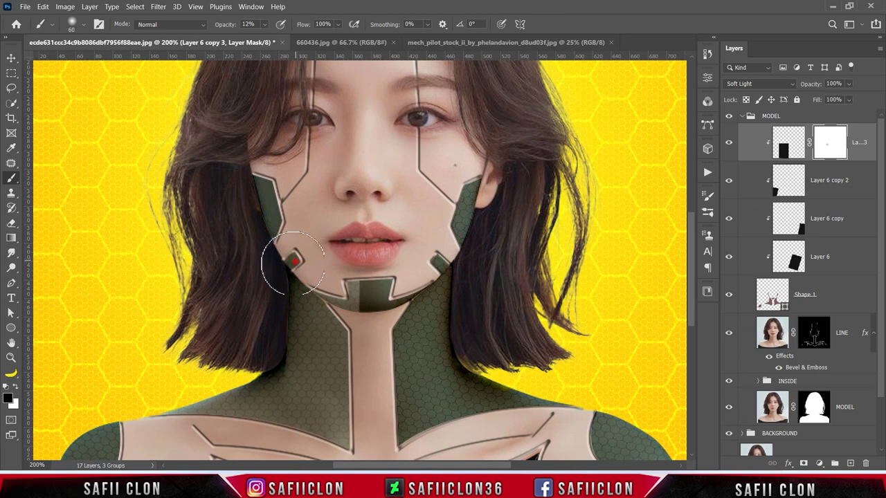
pyautogui.press('[')
pyautogui.press('[')
pyautogui.press('[')
pyautogui.click(335, 280)
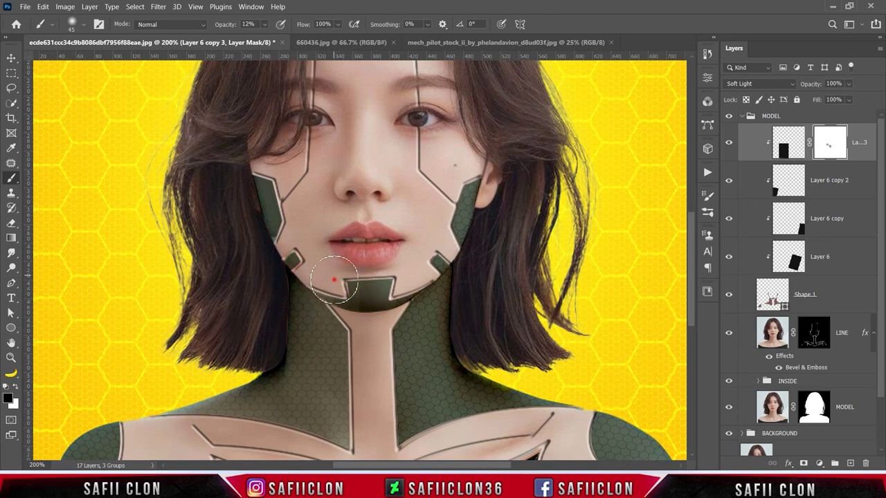
pyautogui.press(']')
pyautogui.moveTo(265, 24); pyautogui.dragTo(265, 25)
pyautogui.moveTo(307, 296); pyautogui.dragTo(353, 343)
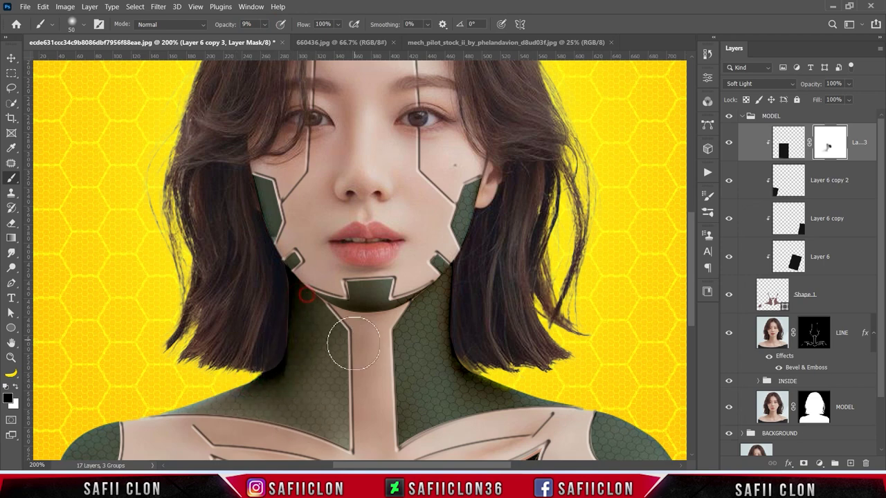
pyautogui.press(']')
pyautogui.press(']')
pyautogui.moveTo(277, 306); pyautogui.dragTo(283, 392)
pyautogui.press('[')
pyautogui.moveTo(242, 366); pyautogui.dragTo(218, 384)
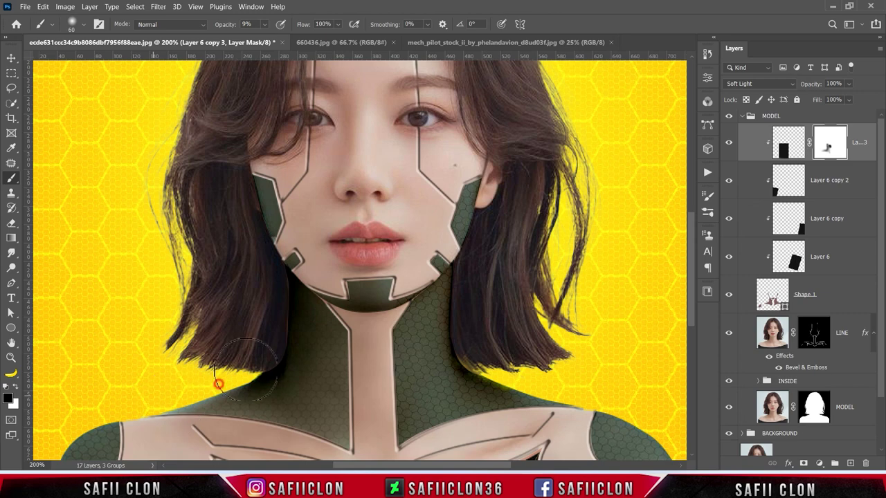
# Step: Toggle the masked layer and Layer 6 copy 2 to compare the full image
pyautogui.hotkey('ctrl', '-')
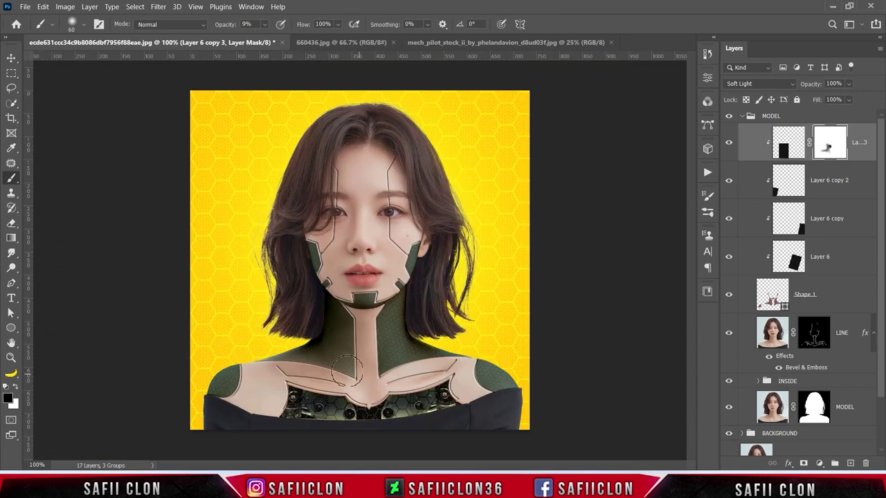
pyautogui.click(728, 142)
pyautogui.click(728, 143)
pyautogui.click(729, 142)
pyautogui.click(728, 143)
pyautogui.click(728, 182)
# Step: Duplicate Layer 6 copy 2 as a clipped copy, then move and rotate it up over the face
pyautogui.click(728, 181)
pyautogui.click(828, 186)
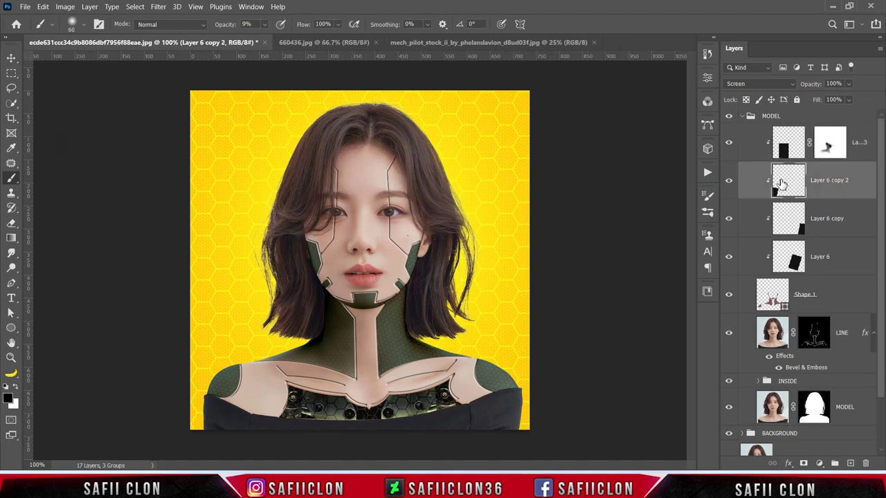
pyautogui.hotkey('ctrl', 'j')
pyautogui.rightClick(828, 178)
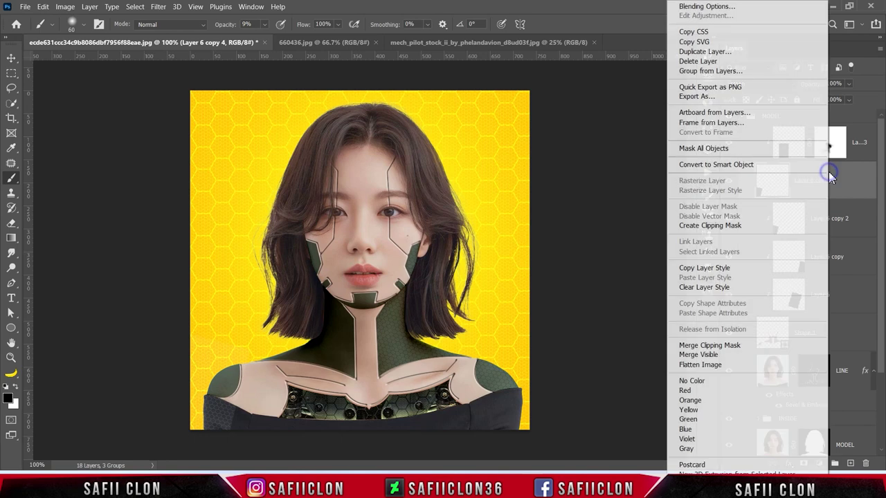
pyautogui.click(796, 228)
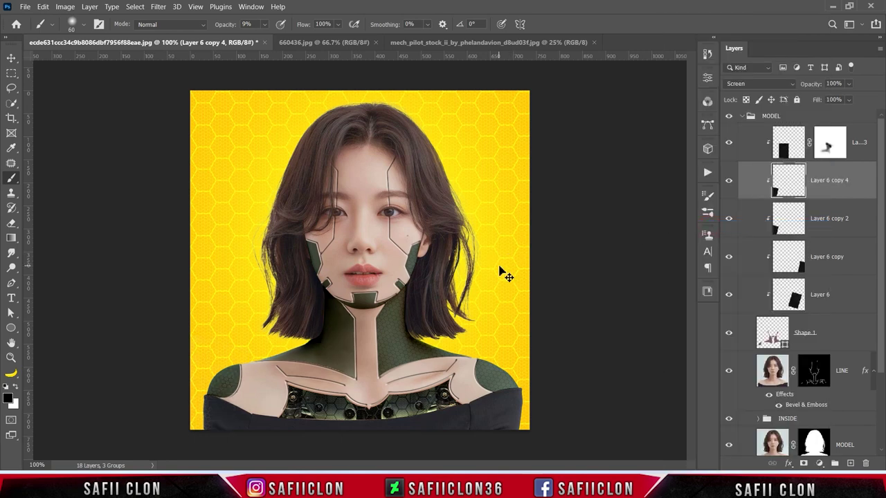
pyautogui.hotkey('ctrl', 't')
pyautogui.moveTo(232, 398)
pyautogui.mouseDown()
pyautogui.moveTo(334, 232)
pyautogui.moveTo(413, 277)
pyautogui.moveTo(387, 283)
pyautogui.mouseUp()
pyautogui.moveTo(425, 366); pyautogui.dragTo(447, 346)
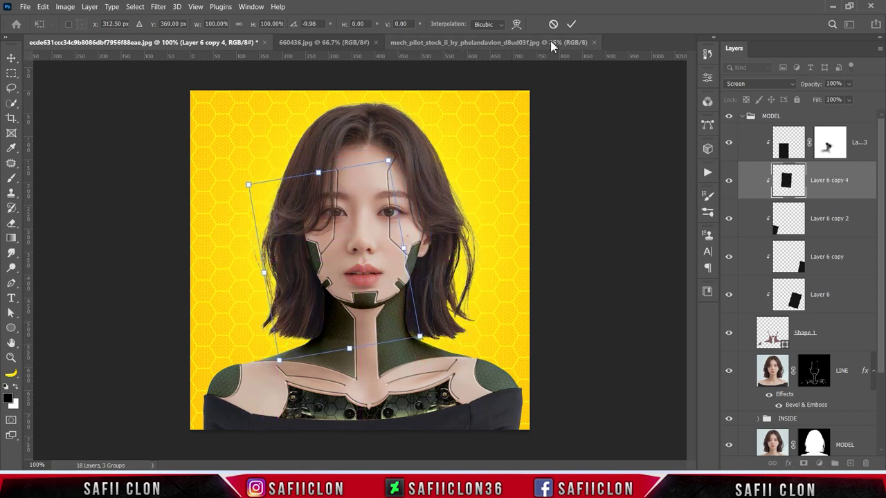
pyautogui.click(570, 24)
pyautogui.click(728, 180)
pyautogui.click(729, 180)
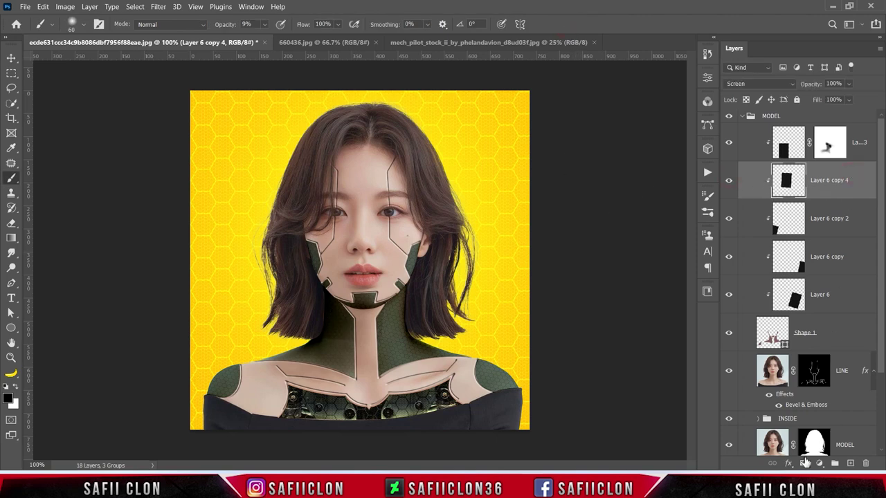
# Step: Mask Layer 6 copy 4 and paint the mask at 11% brush opacity to fade the neck edges
pyautogui.click(803, 463)
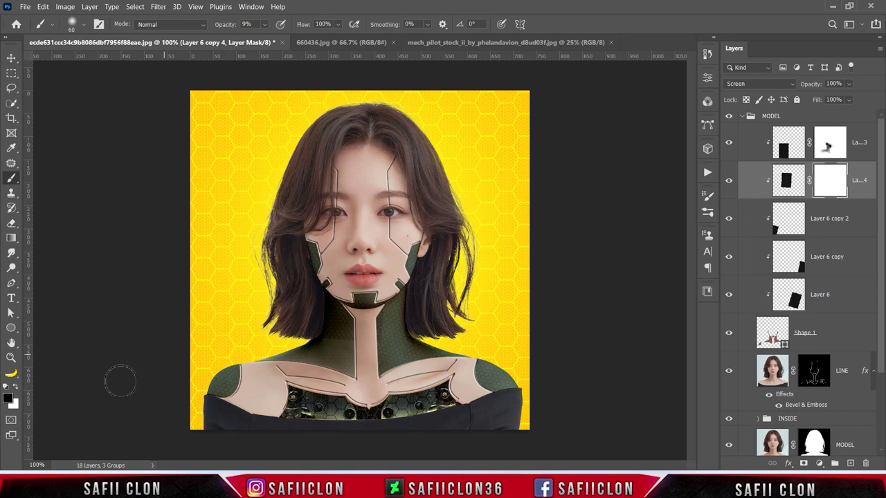
pyautogui.hotkey('ctrl', '+')
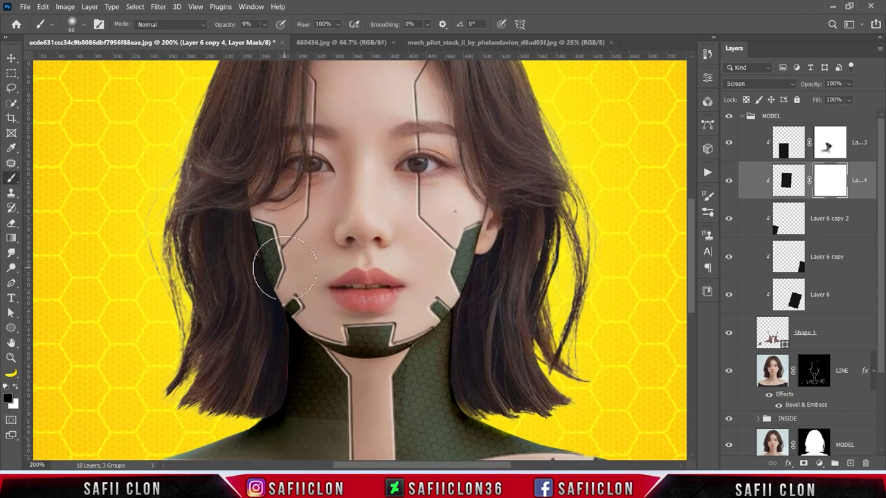
pyautogui.scroll(-3, 283, 269)
pyautogui.moveTo(264, 24); pyautogui.dragTo(274, 43)
pyautogui.moveTo(349, 324)
pyautogui.mouseDown()
pyautogui.moveTo(322, 346)
pyautogui.moveTo(295, 338)
pyautogui.moveTo(297, 346)
pyautogui.moveTo(297, 297)
pyautogui.moveTo(300, 326)
pyautogui.mouseUp()
pyautogui.moveTo(420, 296)
pyautogui.mouseDown()
pyautogui.moveTo(462, 294)
pyautogui.moveTo(319, 324)
pyautogui.moveTo(297, 291)
pyautogui.moveTo(272, 372)
pyautogui.mouseUp()
pyautogui.click(264, 24)
pyautogui.moveTo(269, 43); pyautogui.dragTo(250, 43)
pyautogui.press('[')
pyautogui.press('[')
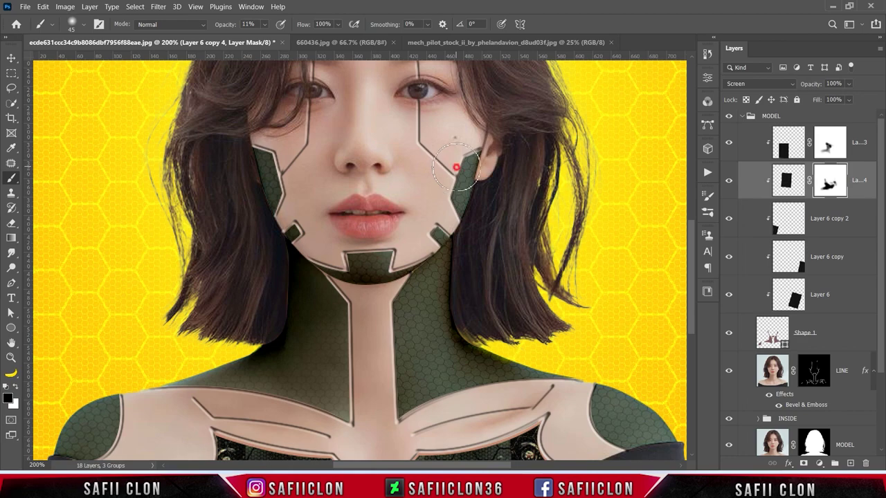
pyautogui.hotkey('ctrl', '-')
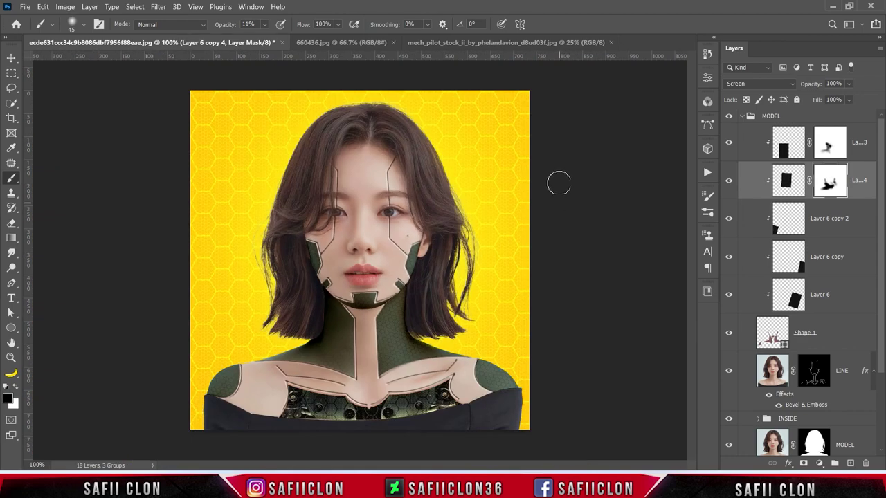
pyautogui.click(857, 135)
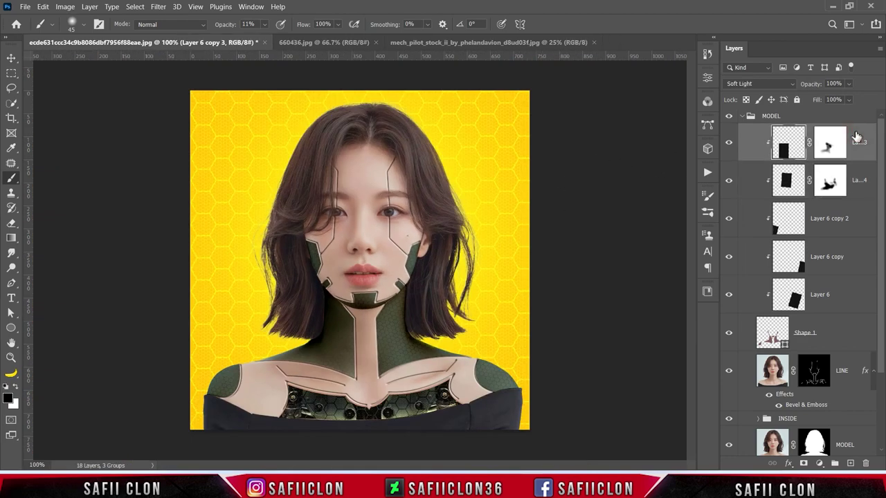
# Step: Add an empty Layer 7 atop the MODEL group and set the Pen Tool to Path mode
pyautogui.click(849, 463)
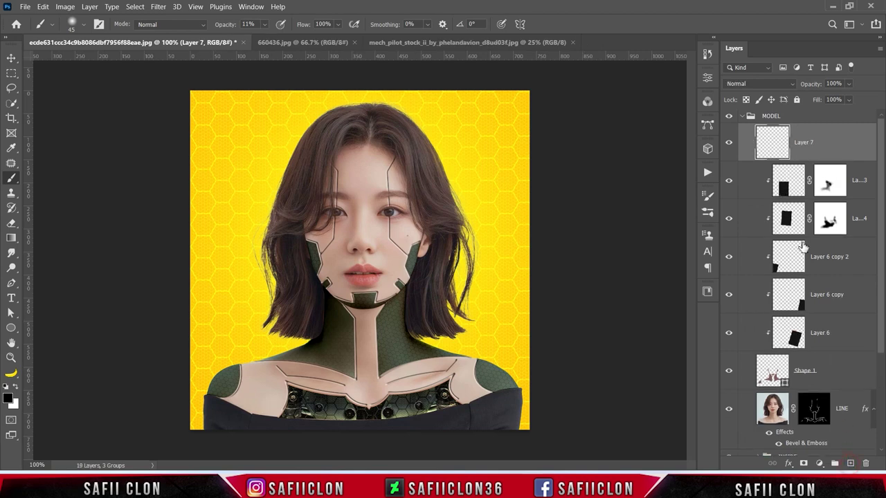
pyautogui.press('0')
pyautogui.press('[')
pyautogui.press('[')
pyautogui.press('[')
pyautogui.rightClick(12, 284)
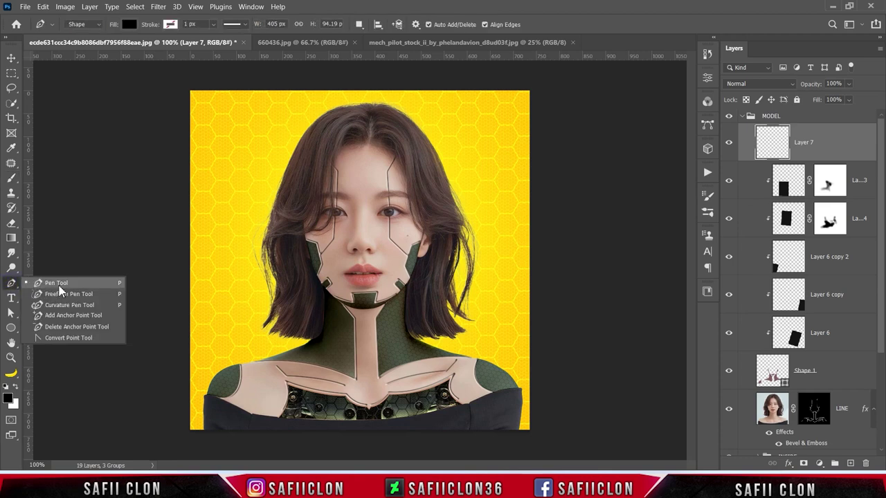
pyautogui.click(59, 284)
pyautogui.click(97, 24)
pyautogui.click(79, 40)
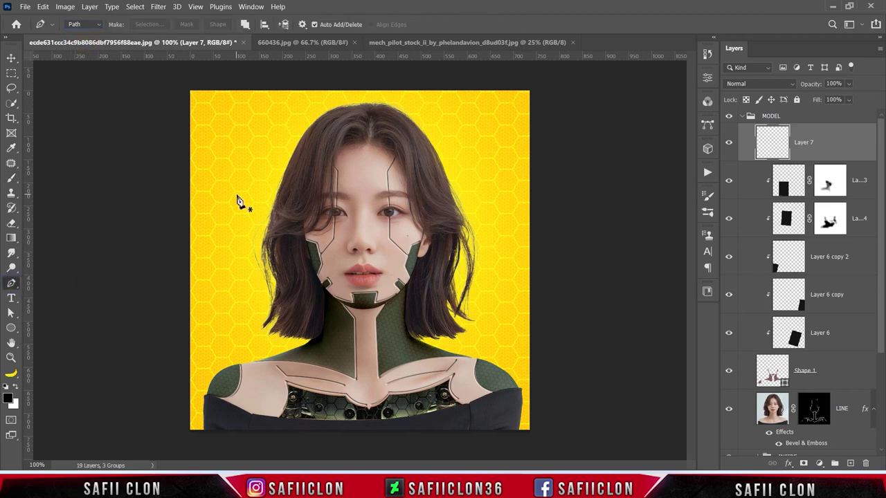
pyautogui.click(244, 24)
pyautogui.click(265, 95)
# Step: Draw a zigzag path between the brows across the nose bridge, adjusting one anchor point
pyautogui.hotkey('ctrl', '+')
pyautogui.hotkey('ctrl', '+')
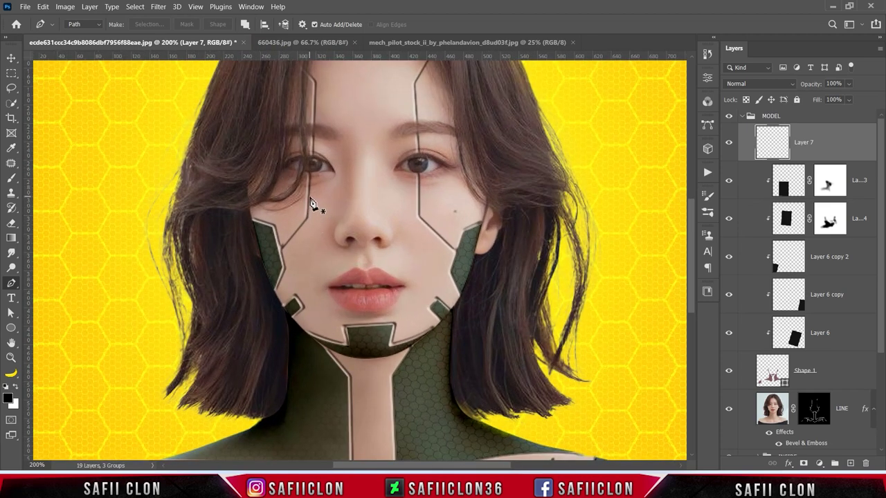
pyautogui.click(308, 195)
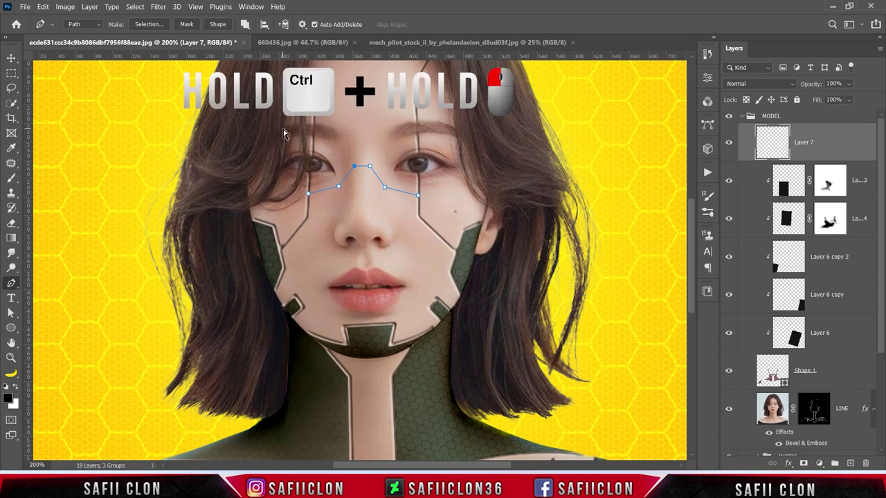
pyautogui.moveTo(457, 247); pyautogui.dragTo(450, 230)
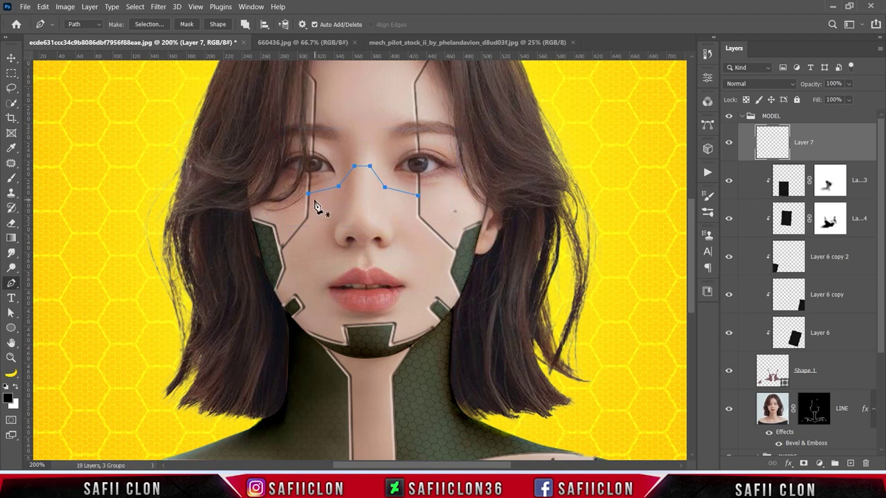
pyautogui.rightClick(14, 181)
pyautogui.click(59, 178)
# Step: Stroke the zigzag path on Layer 7 with a 4 px black brush at 100% opacity
pyautogui.click(82, 27)
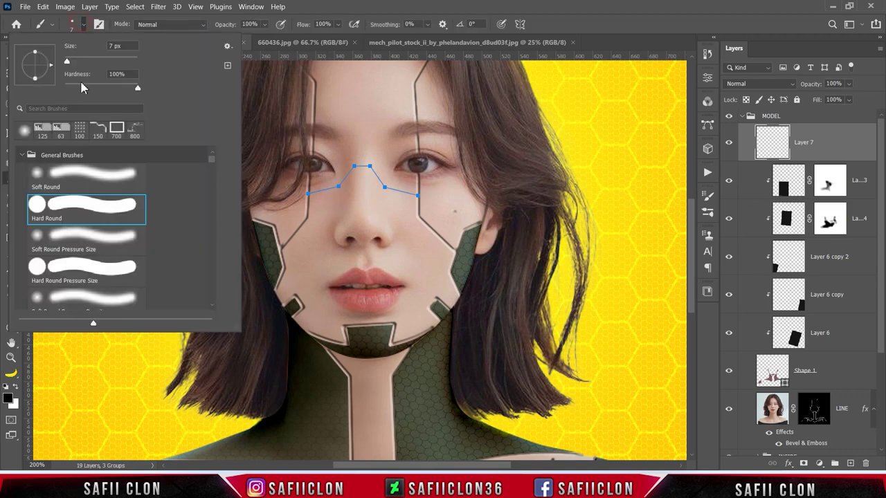
pyautogui.write('4')
pyautogui.click(83, 26)
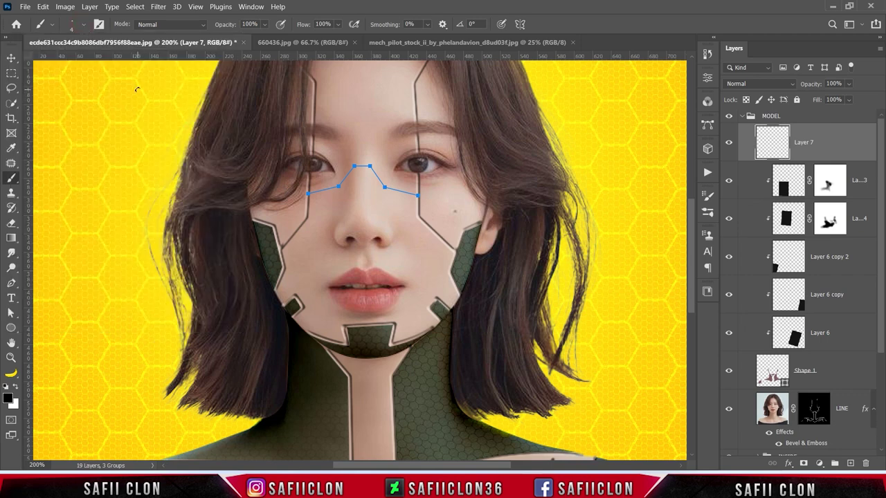
pyautogui.click(263, 24)
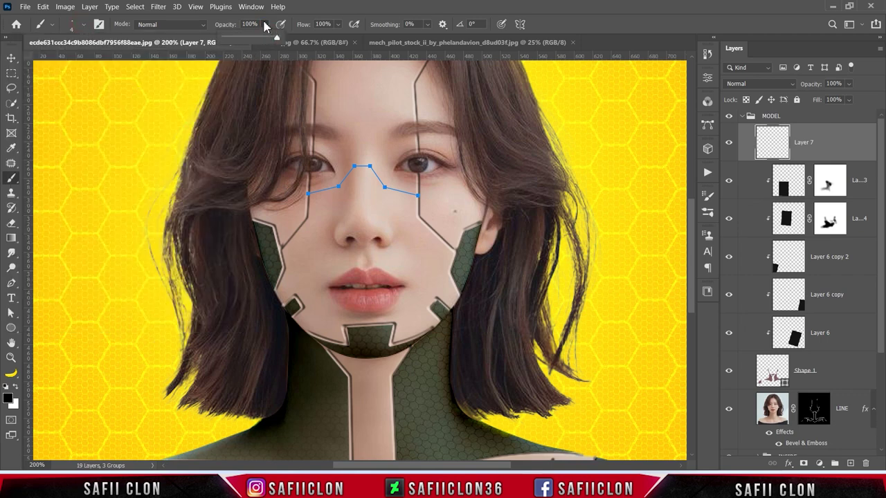
pyautogui.click(121, 320)
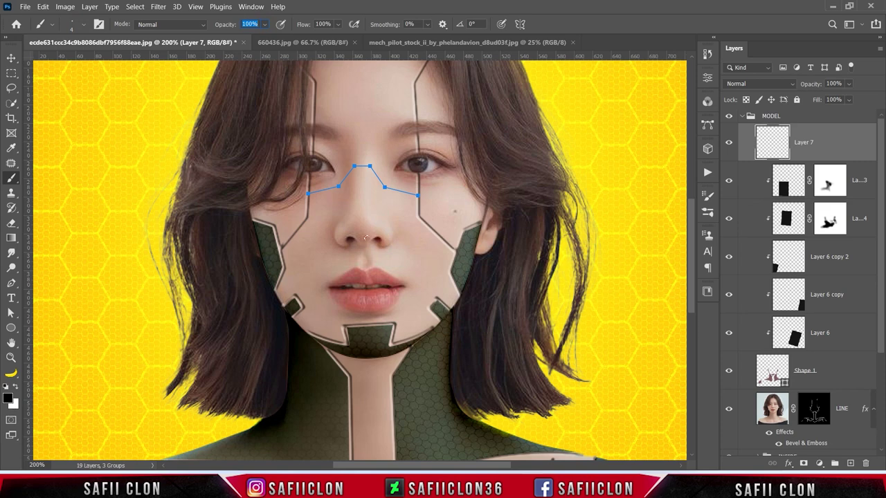
pyautogui.press('Return')
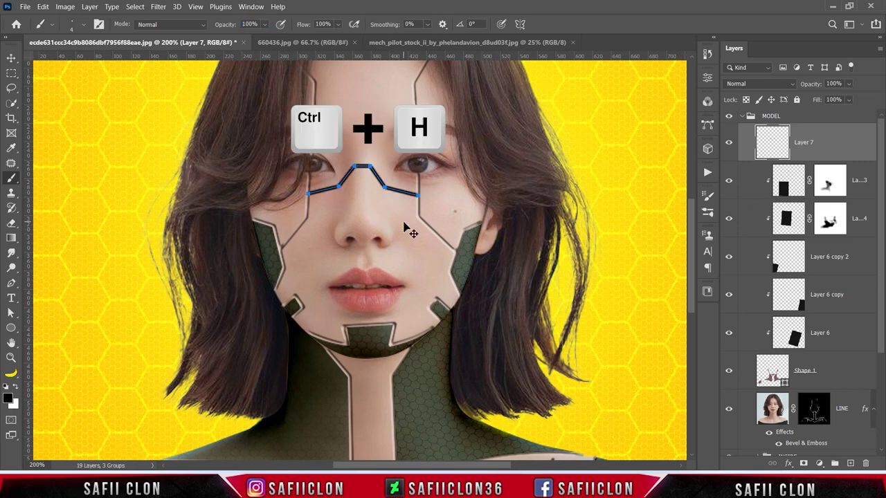
# Step: Select the whole guide path and delete it
pyautogui.hotkey('ctrl', 'h')
pyautogui.hotkey('ctrl', 'h')
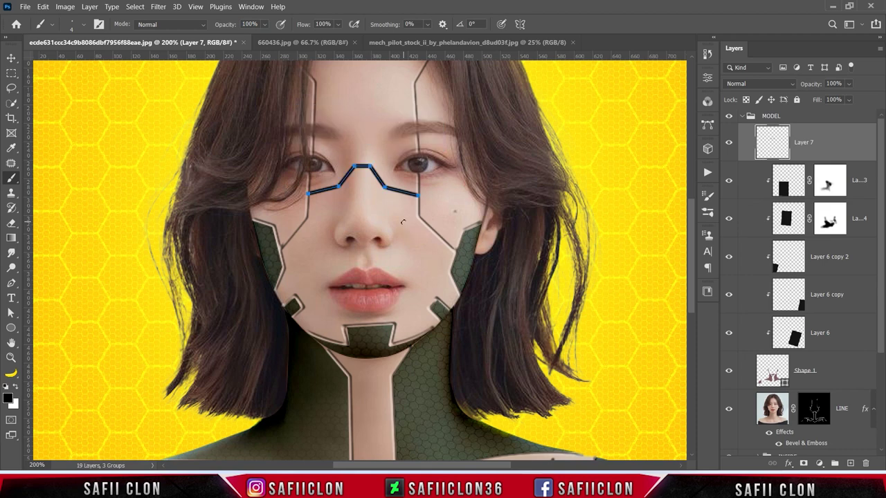
pyautogui.click(11, 283)
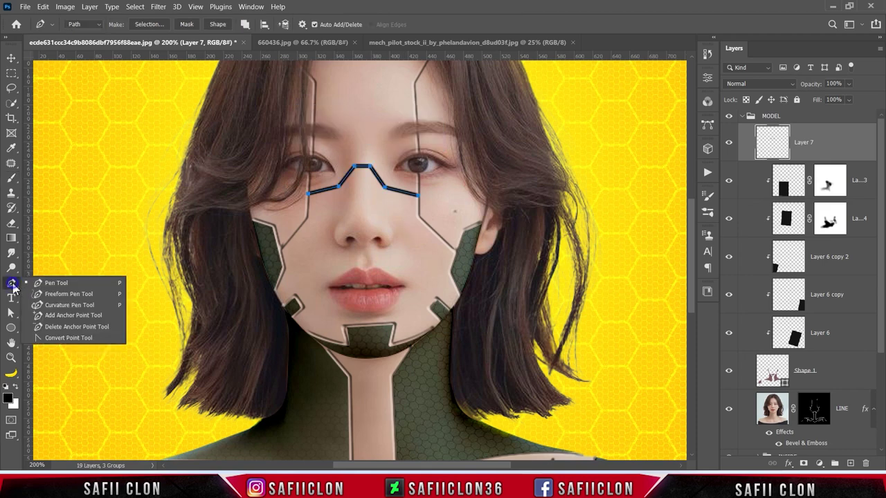
pyautogui.moveTo(287, 125); pyautogui.dragTo(462, 242)
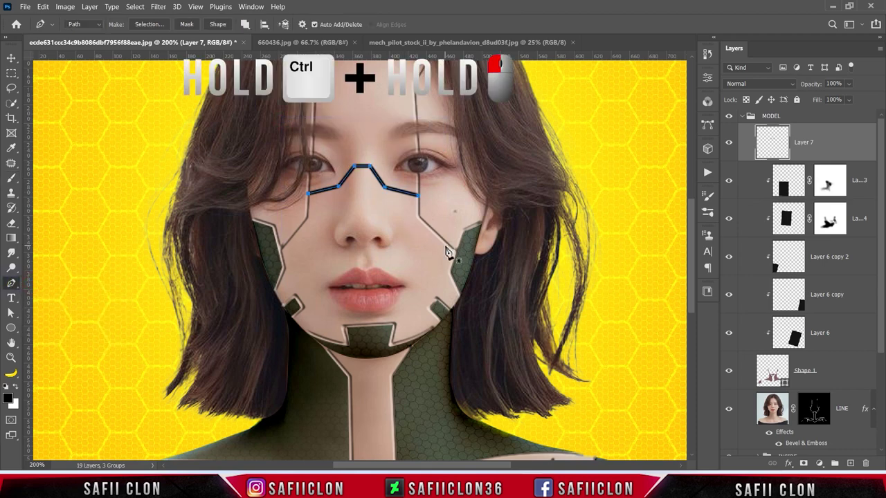
pyautogui.press('Delete')
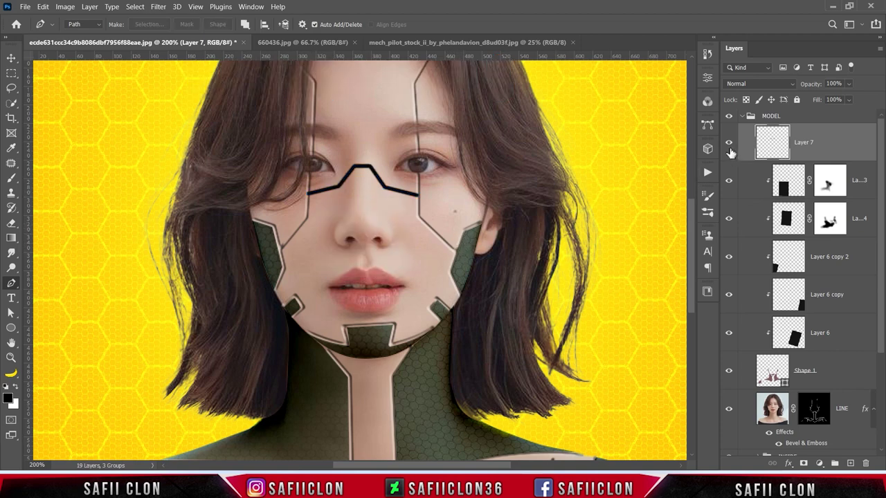
# Step: Load Layer 7's line as a selection, hide Layer 7, and target the LINE layer's mask
pyautogui.keyDown('ctrl'); pyautogui.click(774, 142); pyautogui.keyUp('ctrl')
pyautogui.click(727, 147)
pyautogui.moveTo(880, 160); pyautogui.dragTo(874, 263)
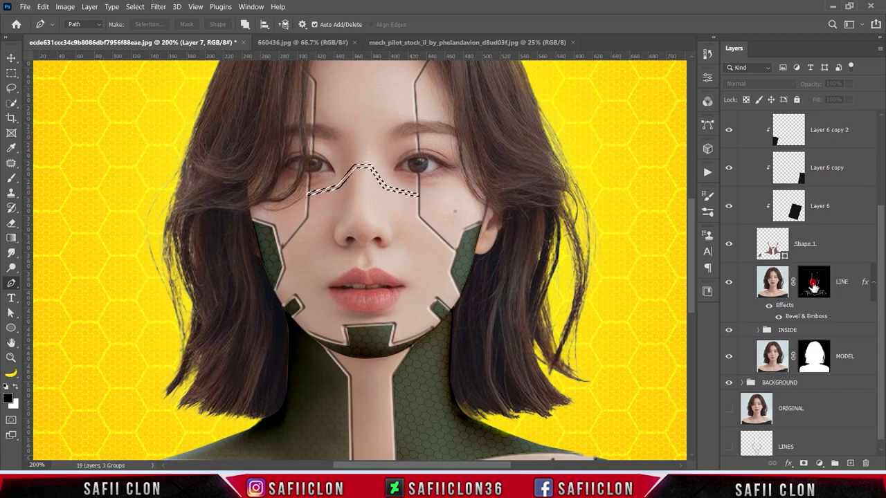
pyautogui.click(815, 283)
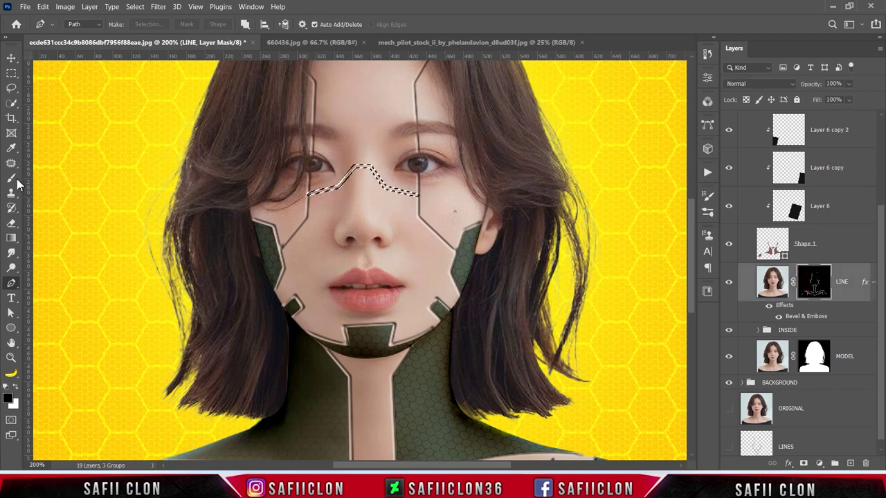
# Step: Paint white with a 14 px brush inside the selection on LINE's mask, then deselect
pyautogui.moveTo(17, 182); pyautogui.dragTo(57, 176)
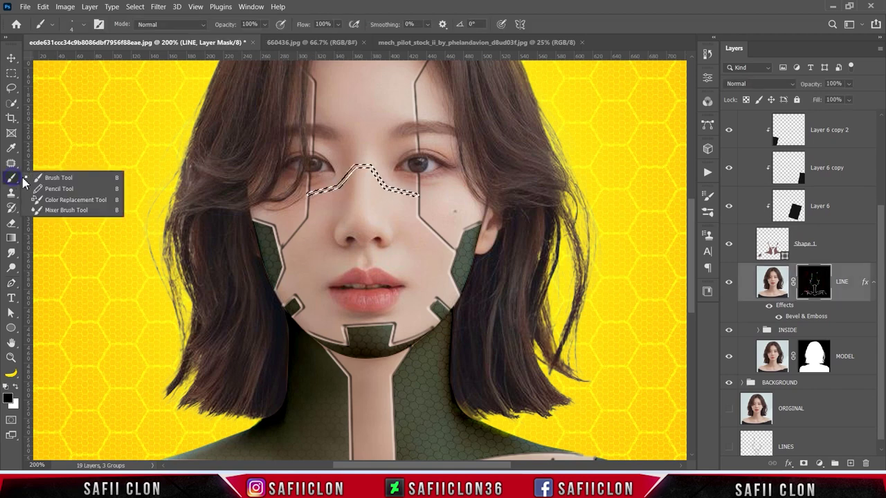
pyautogui.click(82, 26)
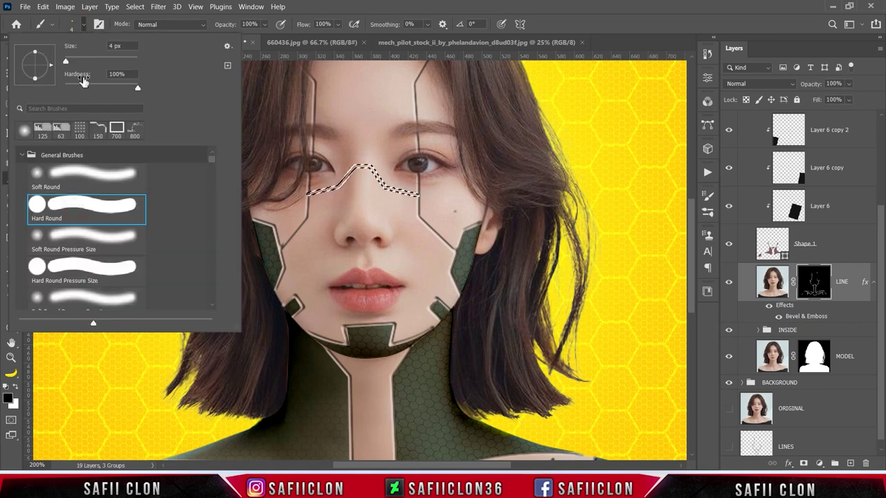
pyautogui.moveTo(66, 60); pyautogui.dragTo(72, 60)
pyautogui.click(83, 27)
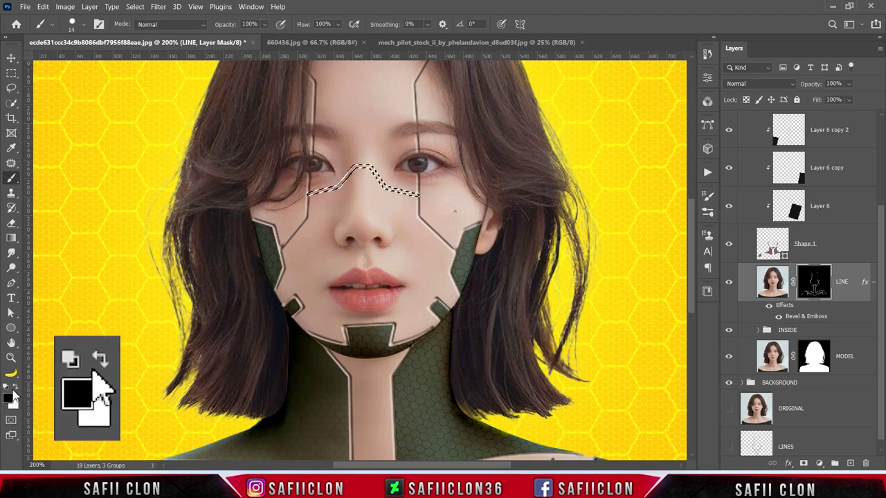
pyautogui.click(14, 386)
pyautogui.click(339, 186)
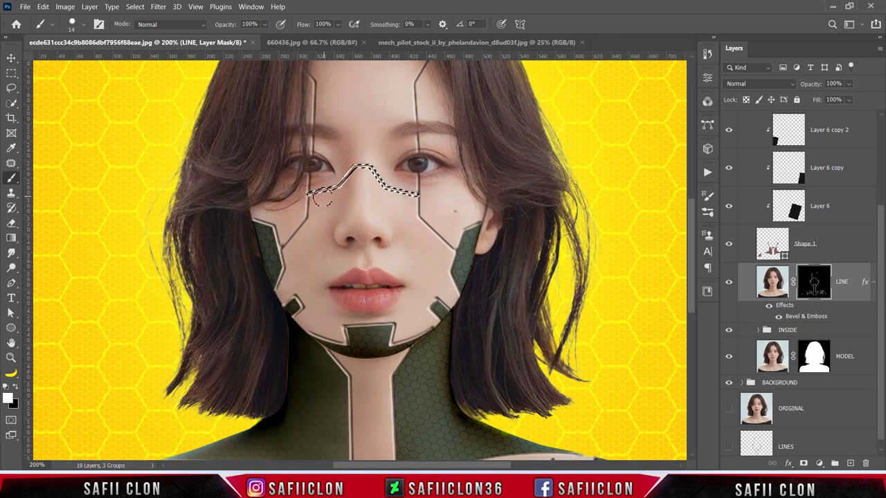
pyautogui.hotkey('ctrl', 'd')
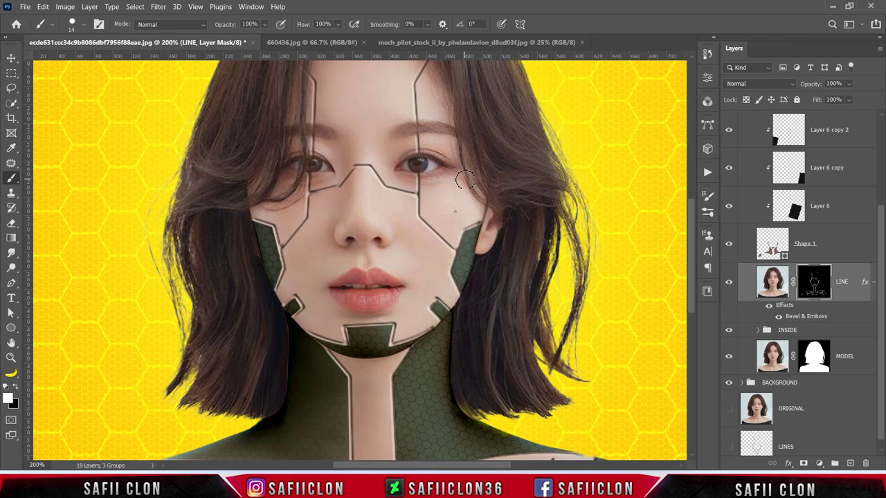
# Step: Toggle the LINE layer off and on to compare the new nose-bridge groove
pyautogui.hotkey('ctrl', '-')
pyautogui.hotkey('ctrl', '-')
pyautogui.hotkey('ctrl', '-')
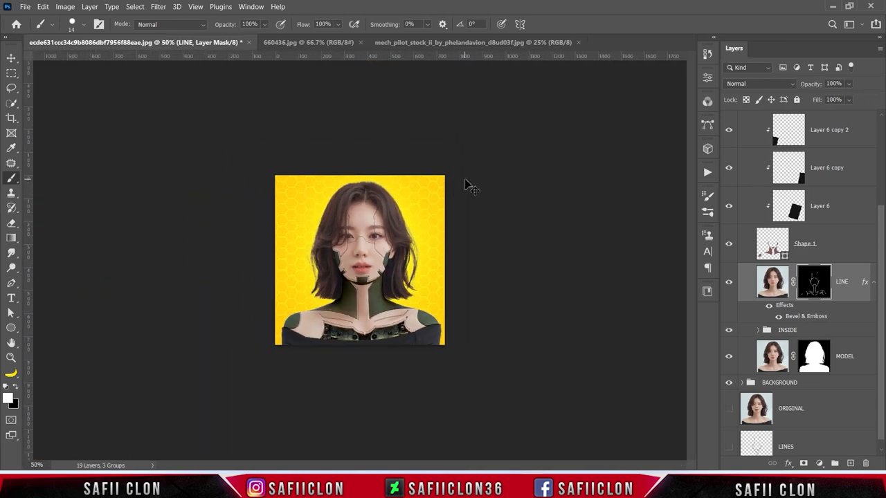
pyautogui.hotkey('ctrl', '+')
pyautogui.hotkey('ctrl', '+')
pyautogui.hotkey('ctrl', '+')
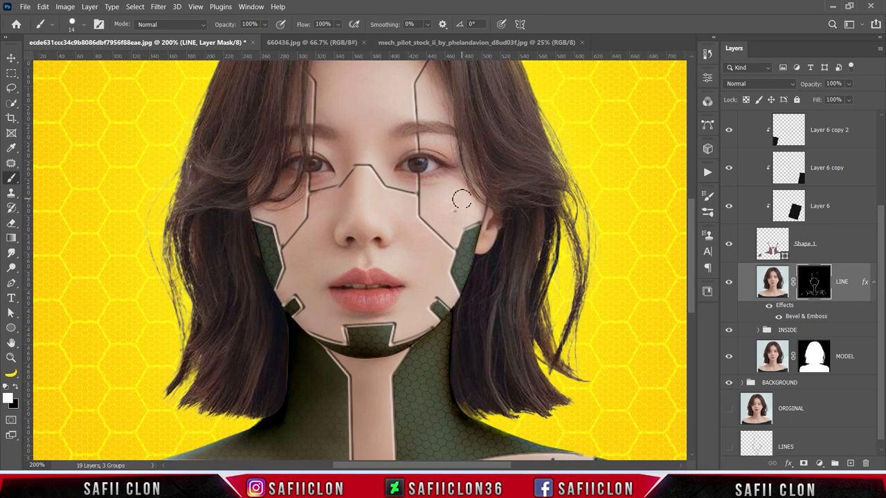
pyautogui.scroll(1, 882, 277)
pyautogui.scroll(2, 882, 276)
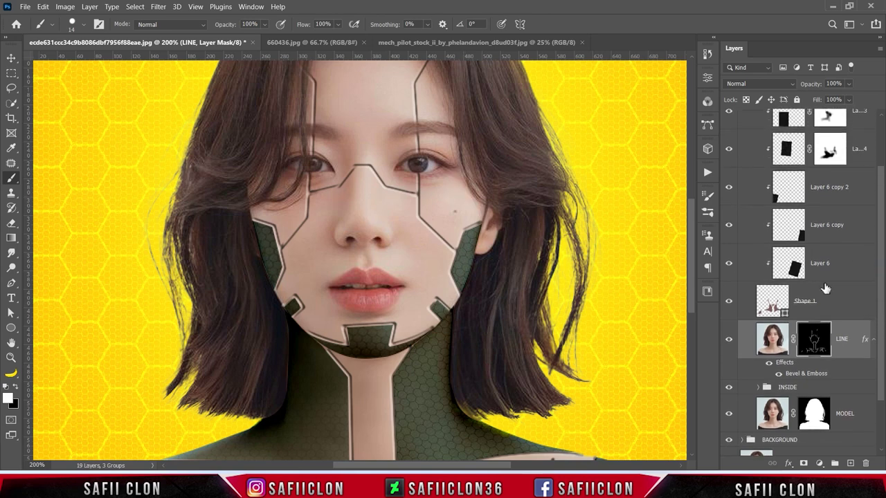
pyautogui.click(728, 339)
pyautogui.click(728, 340)
pyautogui.scroll(2, 882, 277)
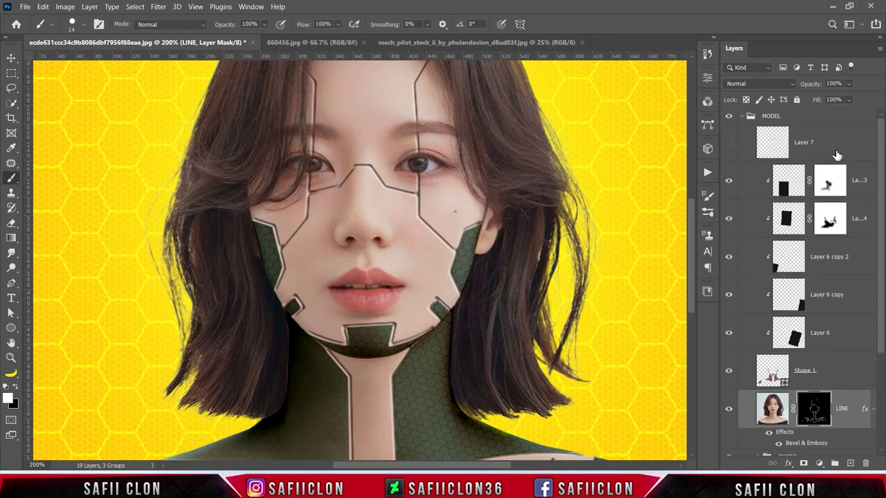
pyautogui.click(860, 180)
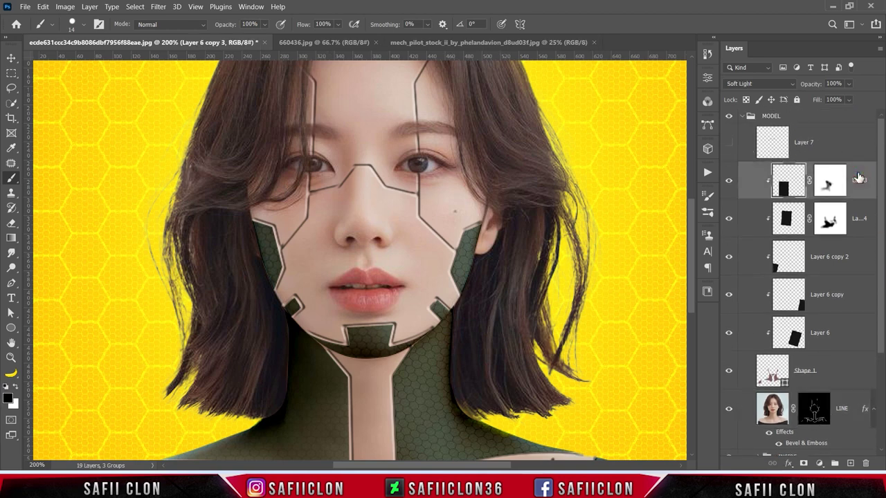
# Step: Add a new Layer 8 and set up a small black hard brush at 100% opacity
pyautogui.click(851, 463)
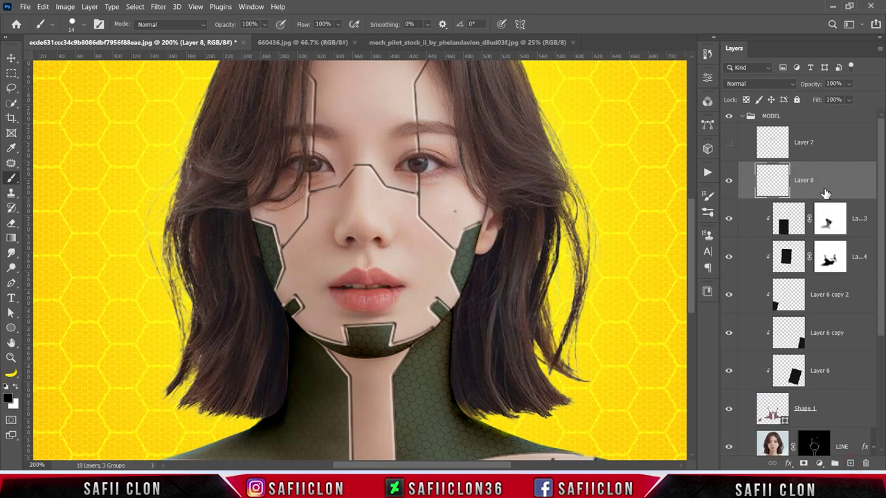
pyautogui.rightClick(11, 177)
pyautogui.click(50, 167)
pyautogui.click(83, 25)
pyautogui.moveTo(69, 61); pyautogui.dragTo(67, 61)
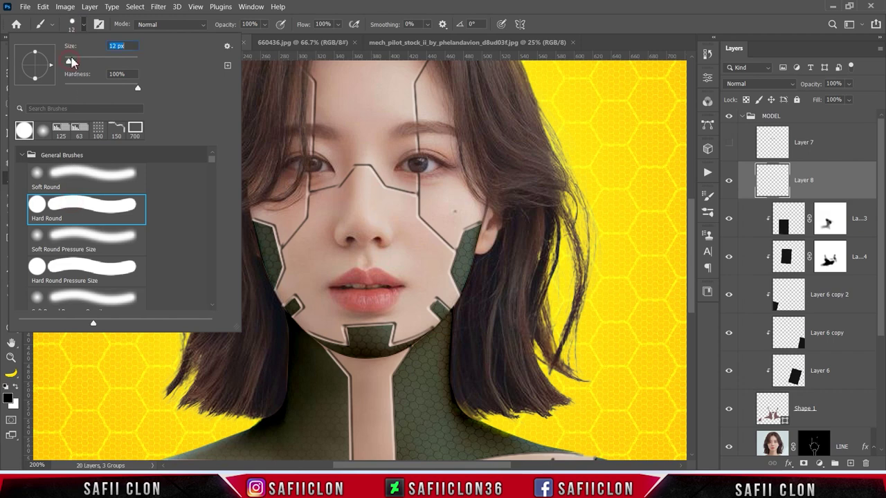
pyautogui.click(213, 43)
pyautogui.click(264, 24)
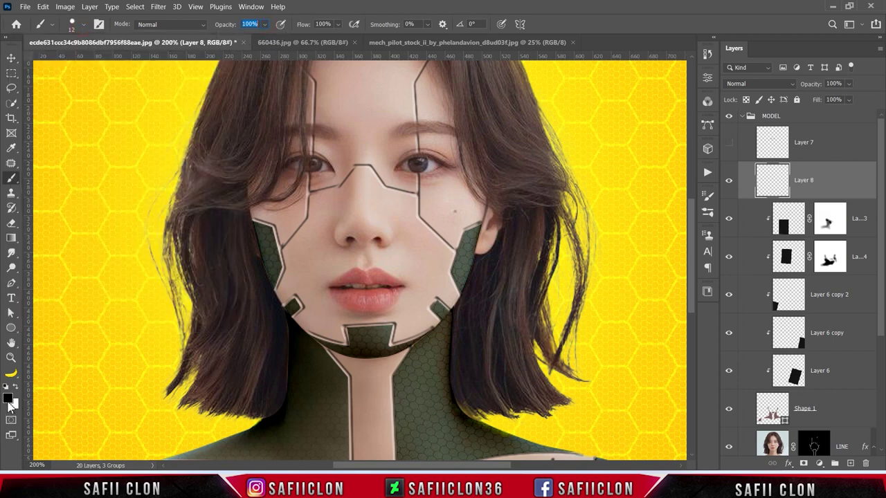
pyautogui.click(8, 397)
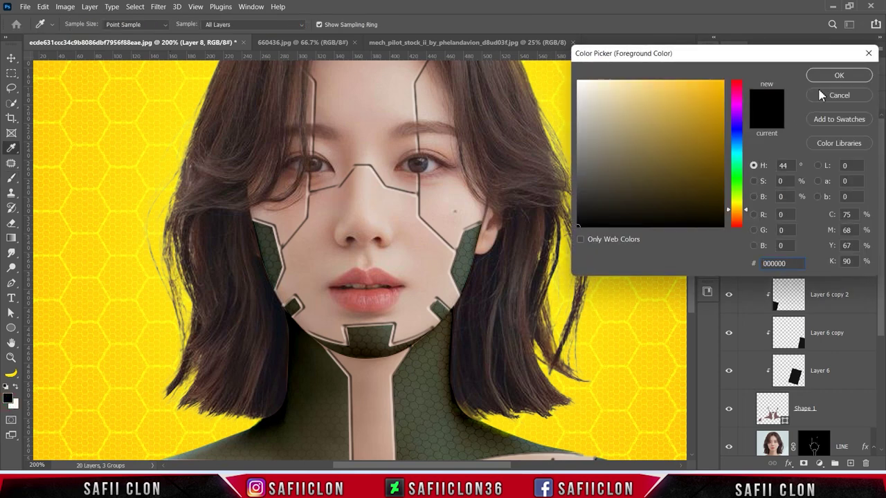
pyautogui.click(822, 76)
pyautogui.scroll(2, 691, 236)
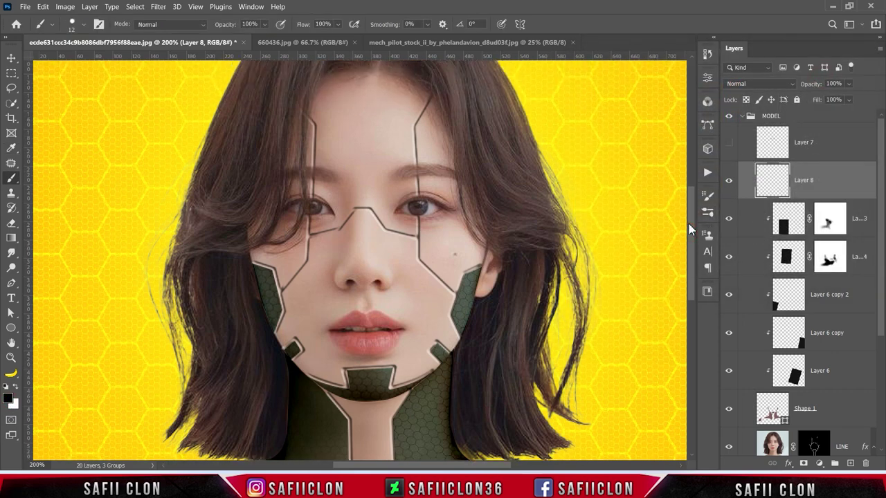
pyautogui.press('[')
pyautogui.press('[')
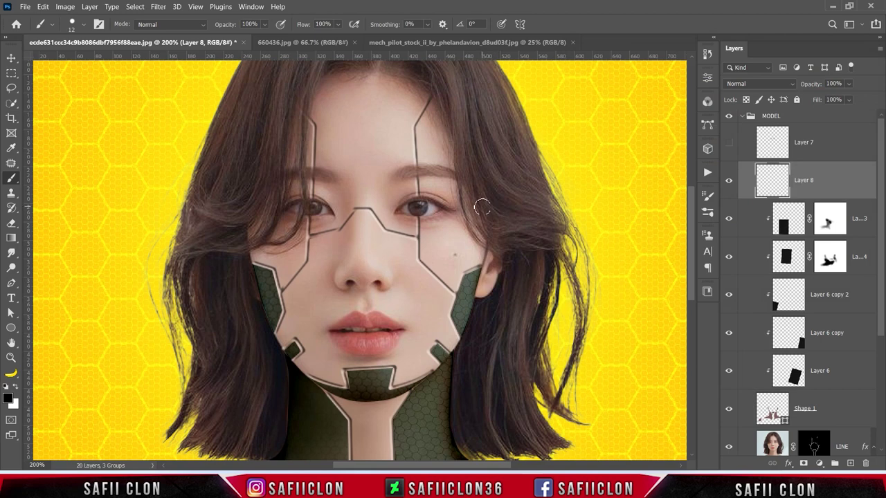
pyautogui.scroll(2, 348, 209)
pyautogui.press('[')
pyautogui.press('[')
# Step: Paint rivet dots between the eyes, on the cheek, chin, neck and chest panel lines
pyautogui.click(347, 245)
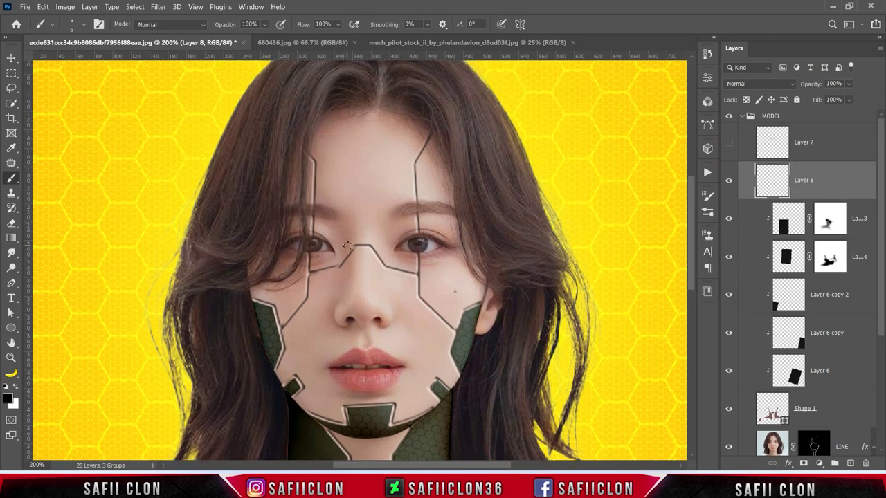
pyautogui.click(379, 246)
pyautogui.click(276, 347)
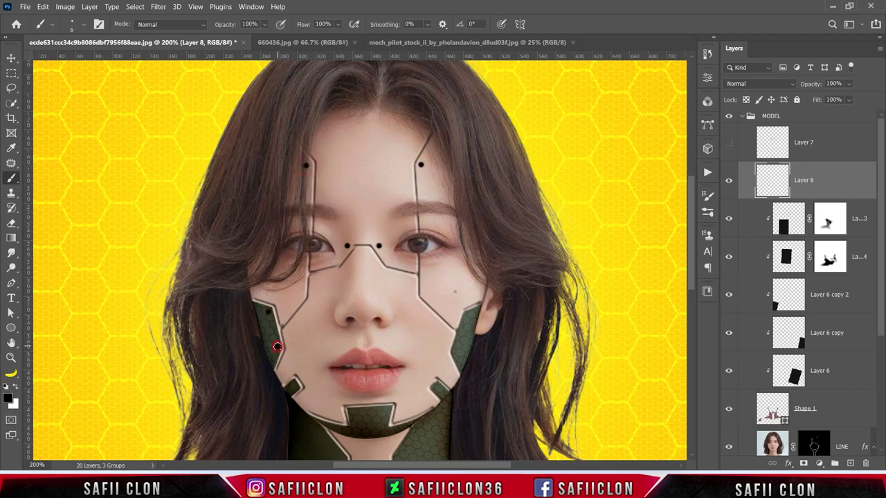
pyautogui.click(352, 413)
pyautogui.scroll(-10, 465, 325)
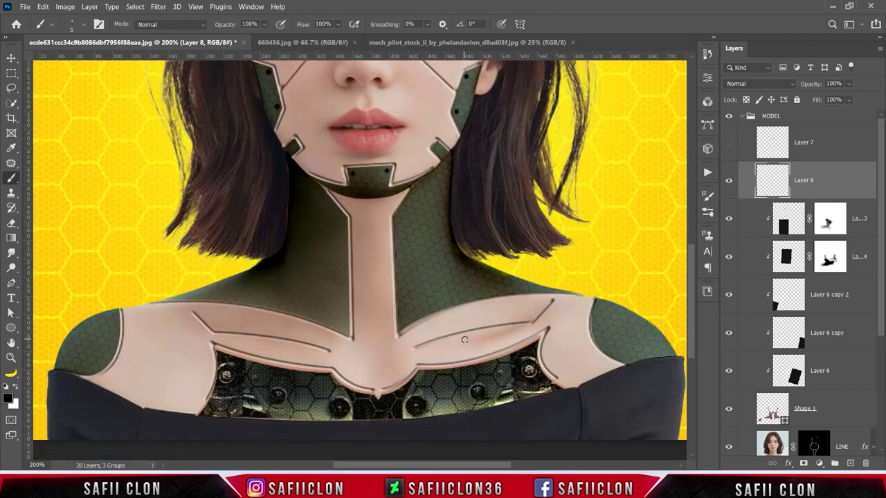
pyautogui.click(346, 331)
pyautogui.click(536, 342)
pyautogui.hotkey('ctrl', '-')
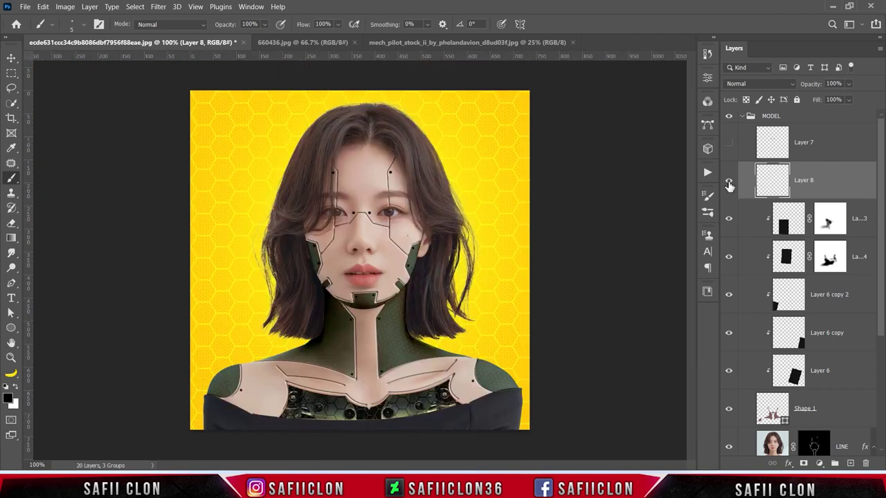
pyautogui.click(729, 182)
pyautogui.click(729, 182)
# Step: Enable Bevel & Emboss on Layer 8 with Inner Bevel, Smooth, direction Down and soften 0
pyautogui.rightClick(829, 185)
pyautogui.click(681, 8)
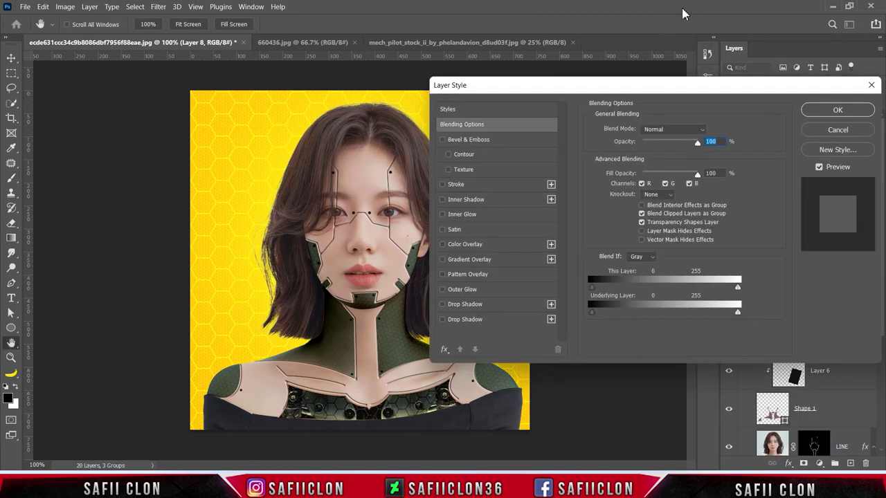
pyautogui.moveTo(560, 91); pyautogui.dragTo(594, 78)
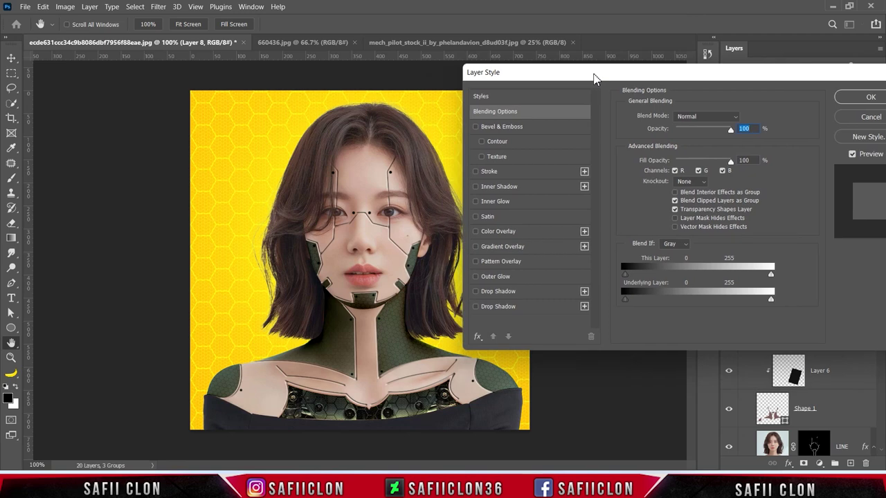
pyautogui.click(515, 130)
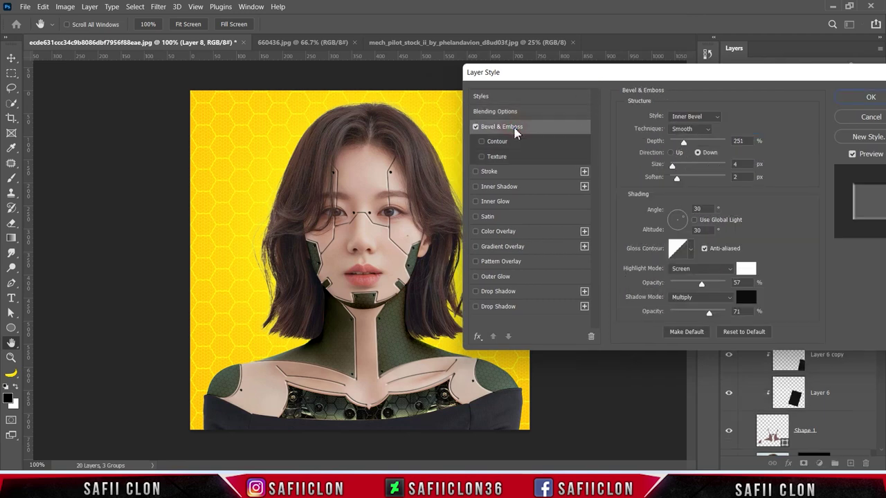
pyautogui.click(692, 116)
pyautogui.click(689, 122)
pyautogui.click(692, 131)
pyautogui.click(693, 136)
pyautogui.click(697, 153)
pyautogui.moveTo(677, 178); pyautogui.dragTo(669, 179)
pyautogui.click(696, 208)
pyautogui.click(704, 231)
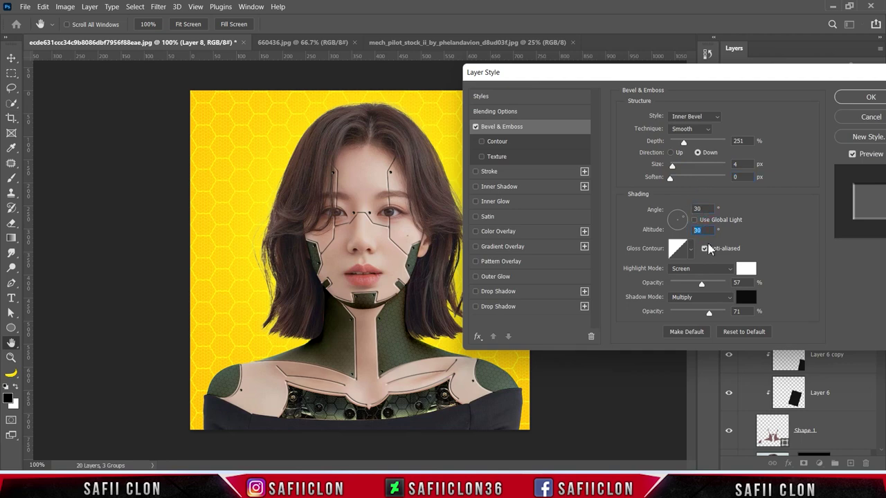
pyautogui.click(690, 249)
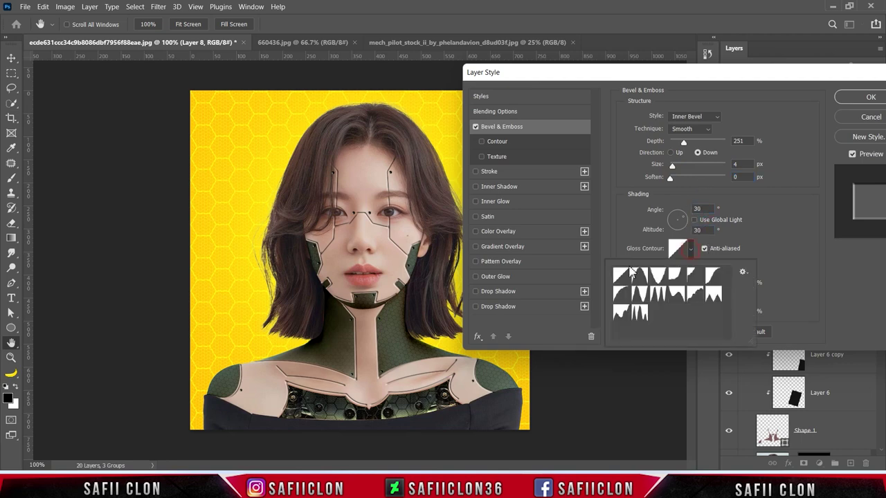
pyautogui.click(691, 249)
# Step: Set a white Screen highlight at 88% and a near-black Multiply shadow, then apply
pyautogui.click(700, 269)
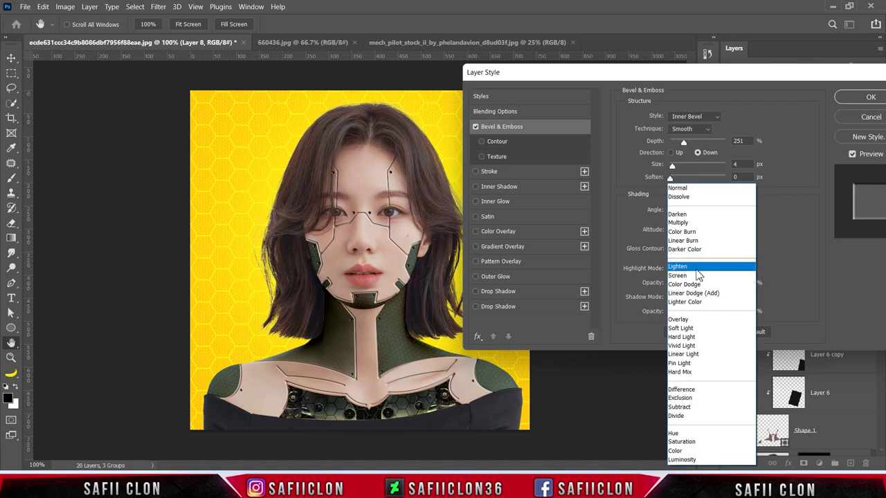
pyautogui.click(700, 275)
pyautogui.click(750, 273)
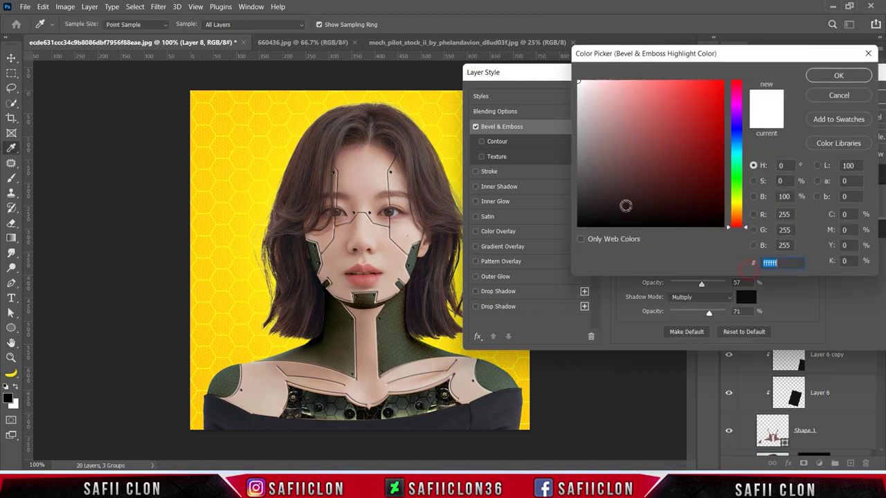
pyautogui.click(839, 74)
pyautogui.moveTo(701, 284); pyautogui.dragTo(718, 285)
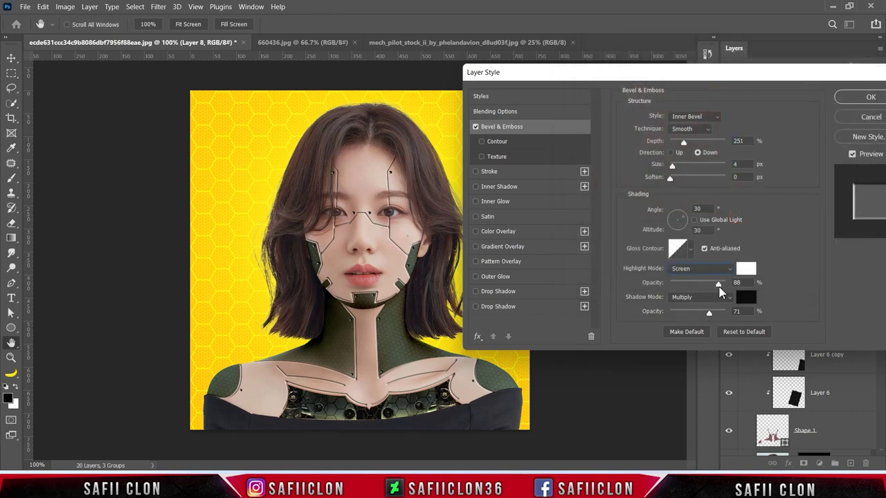
pyautogui.click(702, 298)
pyautogui.click(680, 231)
pyautogui.click(745, 297)
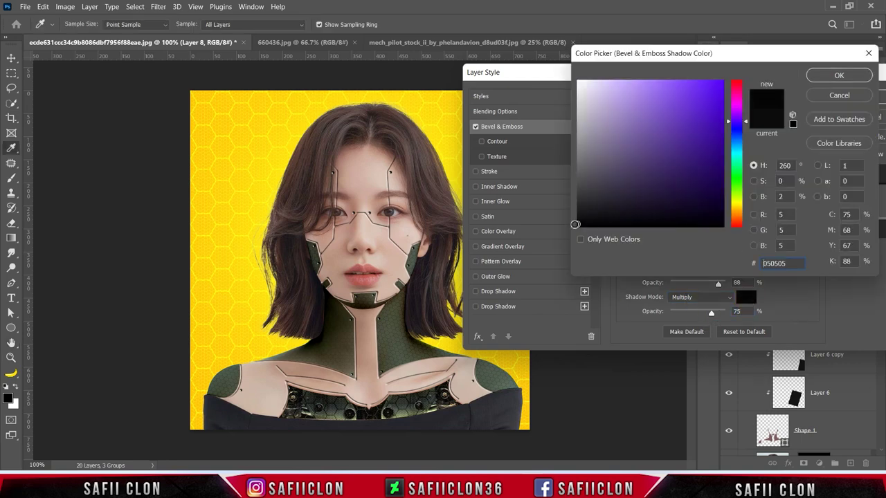
pyautogui.click(838, 75)
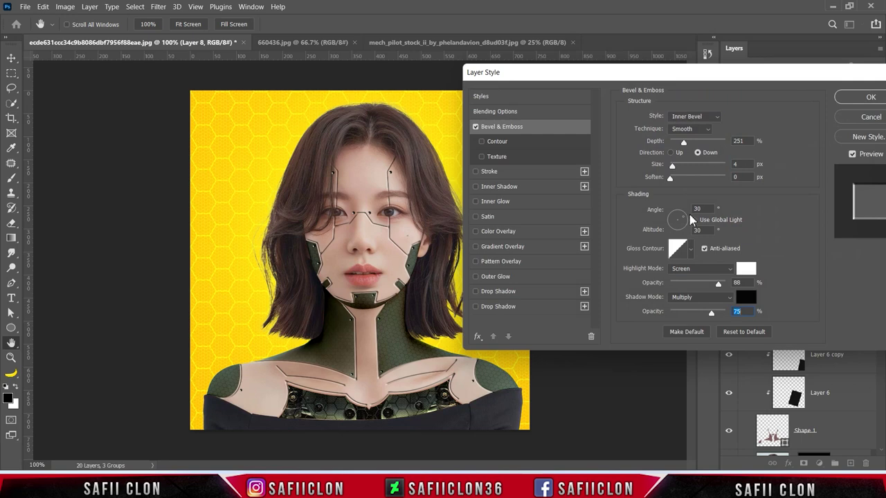
pyautogui.click(852, 99)
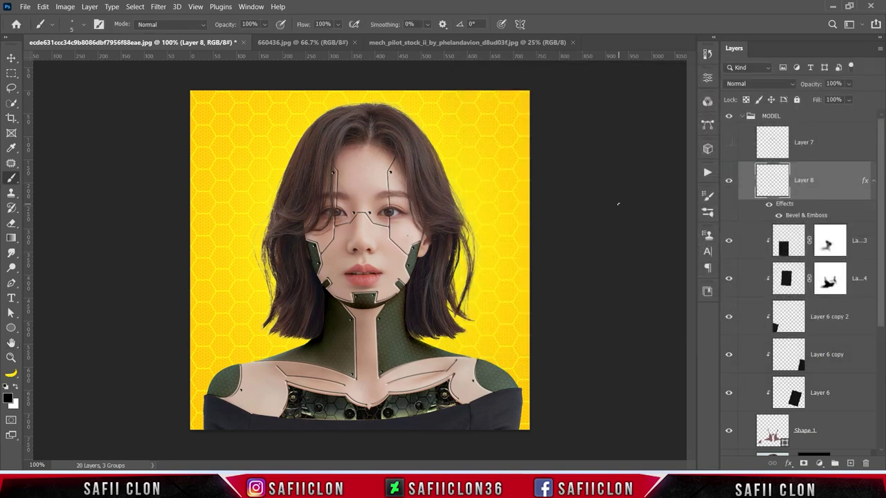
pyautogui.hotkey('ctrl', '+')
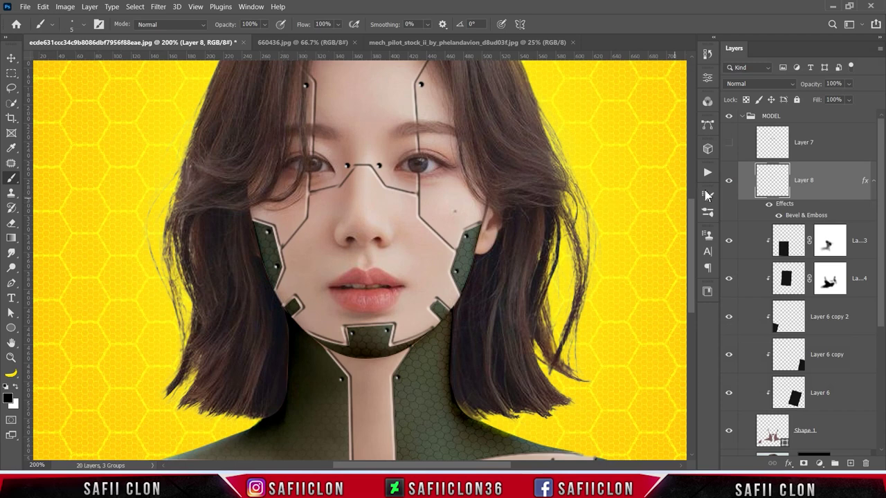
# Step: Set Layer 8 to Soft Light blending and toggle it to compare the effect
pyautogui.click(758, 83)
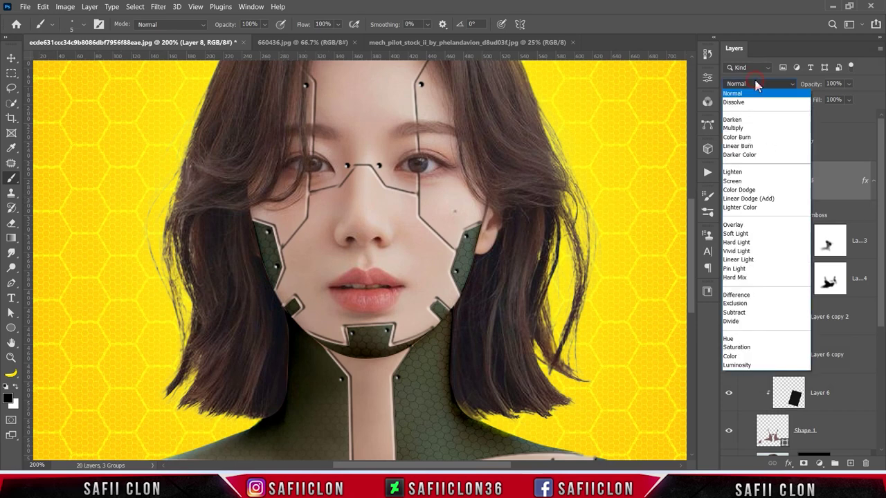
pyautogui.click(736, 234)
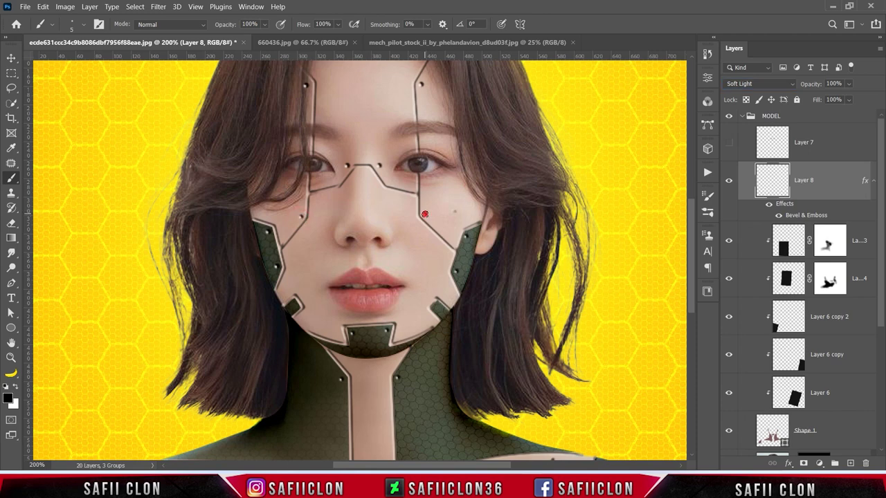
pyautogui.hotkey('ctrl', '-')
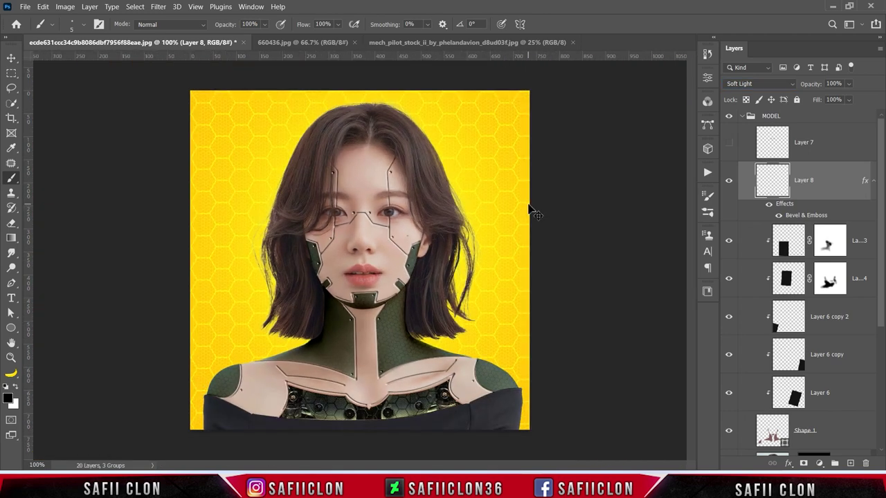
pyautogui.hotkey('ctrl', '-')
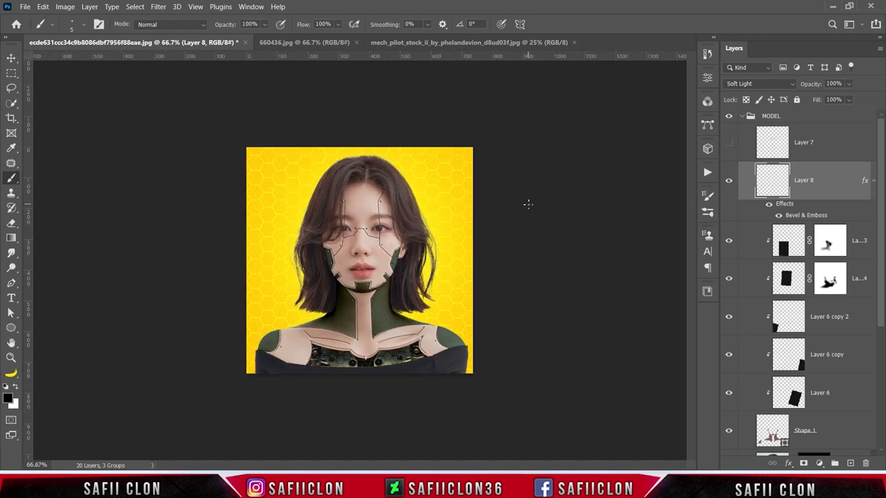
pyautogui.hotkey('ctrl', '+')
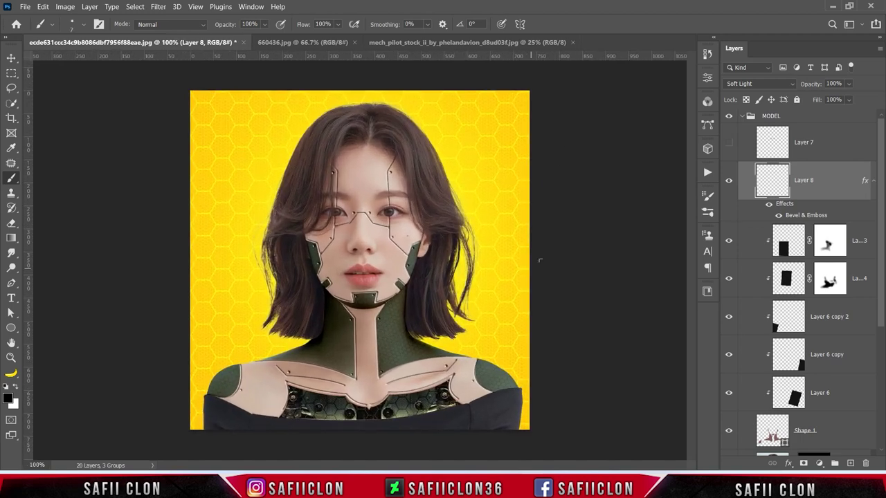
pyautogui.click(730, 182)
pyautogui.click(729, 182)
pyautogui.click(729, 182)
pyautogui.click(729, 182)
# Step: Lower Layer 8's opacity to about 59% and toggle it to compare before and after
pyautogui.click(848, 84)
pyautogui.moveTo(856, 97); pyautogui.dragTo(843, 97)
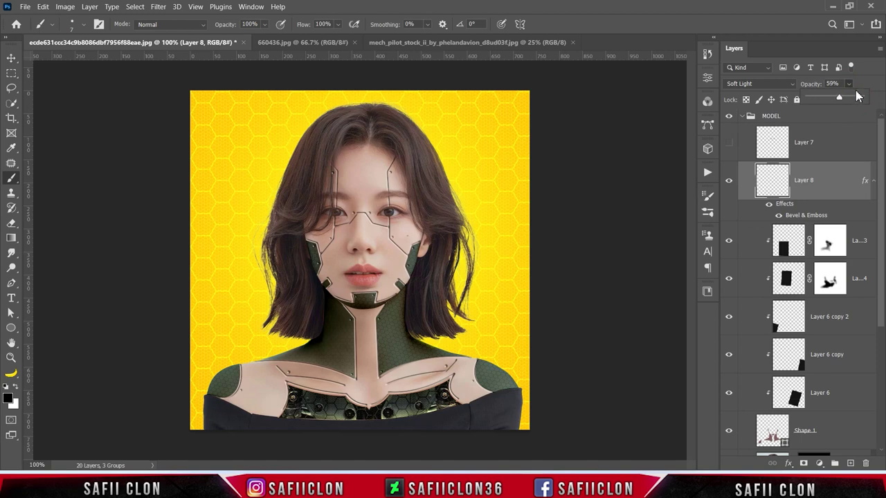
pyautogui.click(730, 183)
pyautogui.click(730, 184)
pyautogui.click(730, 183)
pyautogui.click(729, 183)
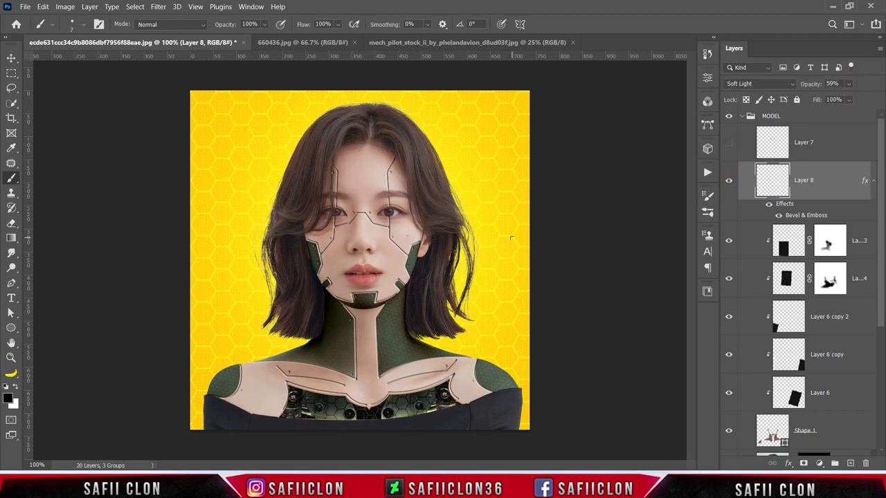
pyautogui.click(24, 6)
pyautogui.press('Escape')
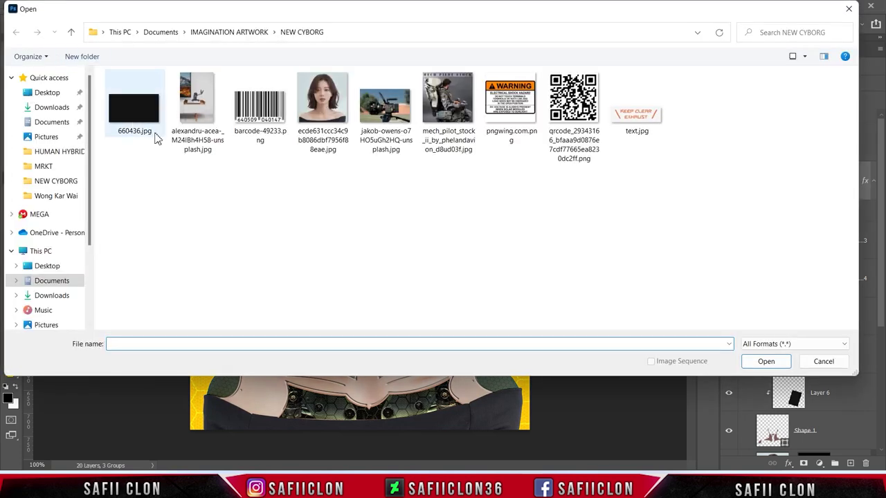
# Step: Open the jakob-owens camera photo
pyautogui.click(389, 117)
pyautogui.click(766, 361)
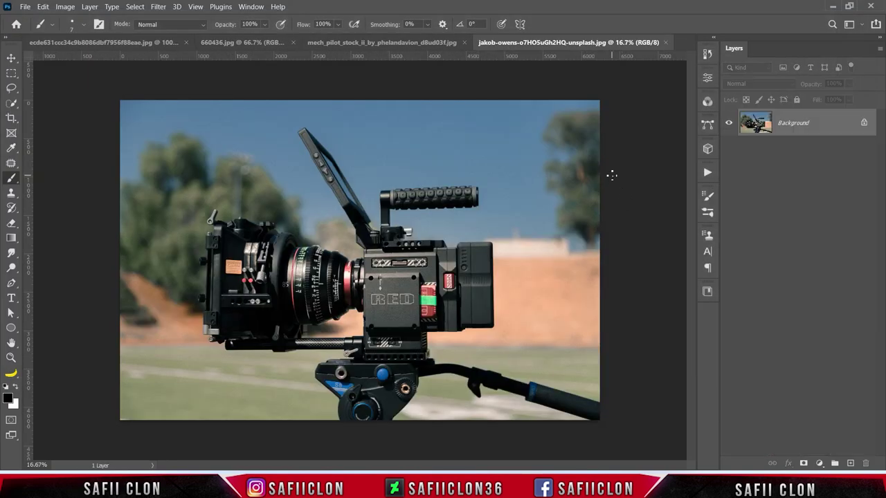
pyautogui.scroll(4, 612, 175)
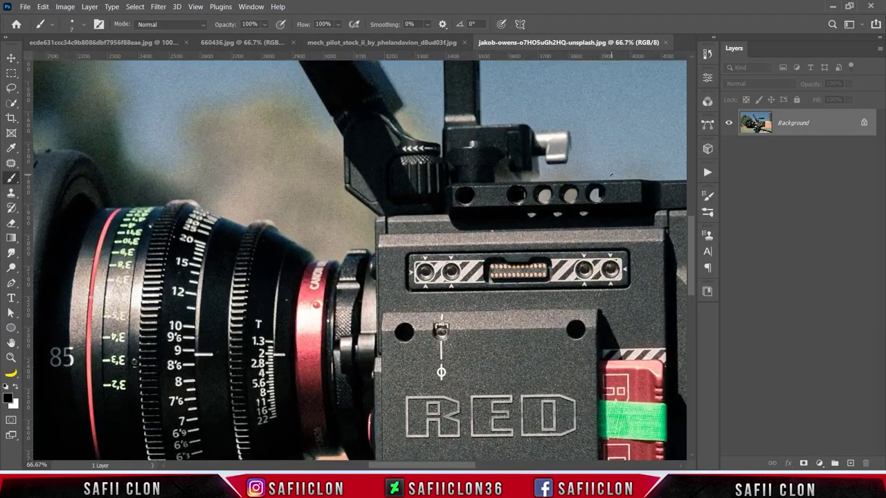
# Step: Select the striped connector plate above the RED logo with the Polygonal Lasso
pyautogui.rightClick(11, 87)
pyautogui.click(66, 97)
pyautogui.click(71, 23)
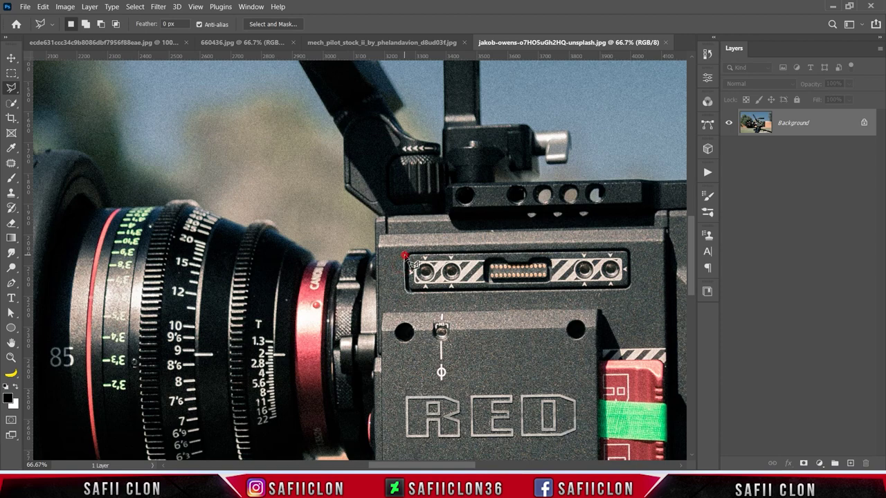
pyautogui.click(627, 250)
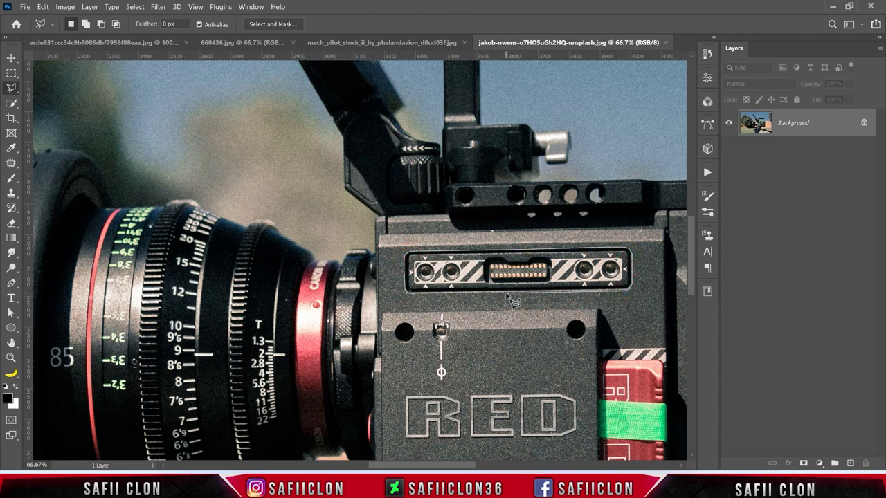
pyautogui.click(413, 295)
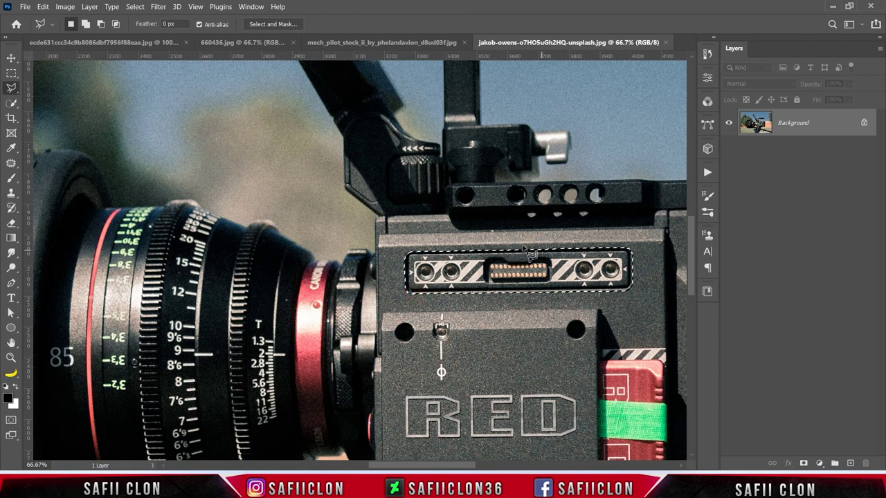
# Step: Drag the selected connector plate toward the cyborg portrait tab with the Move tool
pyautogui.click(11, 57)
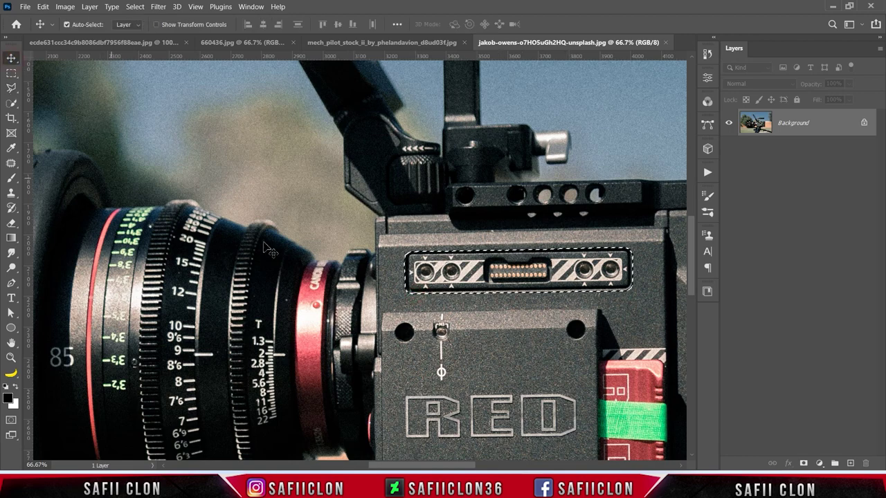
pyautogui.hotkey('ctrl', '-')
pyautogui.hotkey('ctrl', '-')
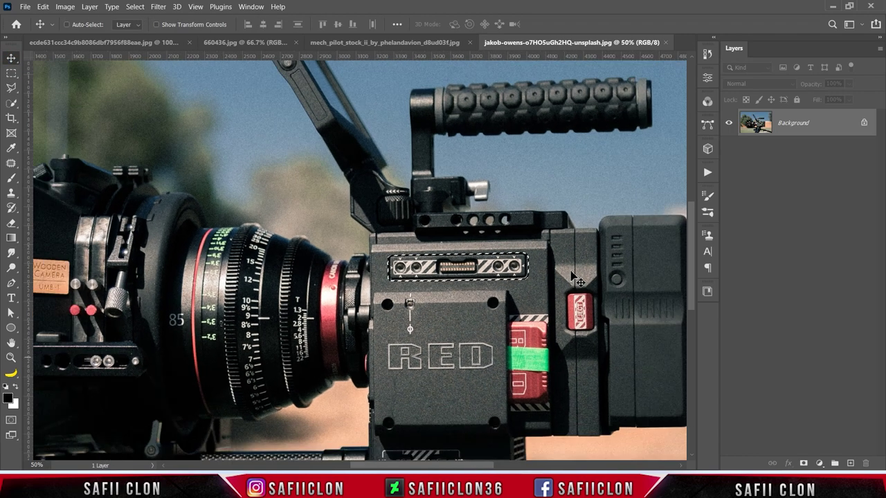
pyautogui.press('ctrl')
pyautogui.moveTo(474, 271)
pyautogui.mouseDown()
pyautogui.moveTo(217, 159)
pyautogui.moveTo(138, 53)
pyautogui.moveTo(274, 181)
pyautogui.mouseUp()
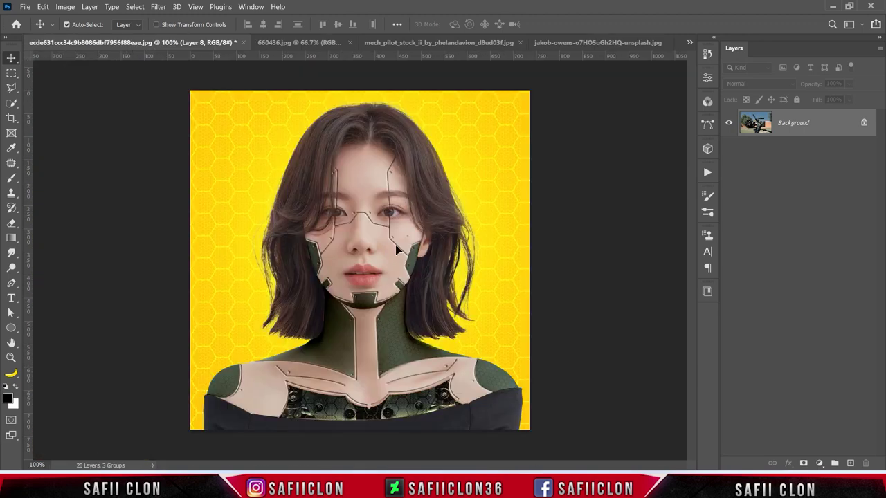
# Step: Drop the plate in as Layer 9, then shrink and rotate it diagonally onto the right cheek
pyautogui.moveTo(398, 250); pyautogui.dragTo(399, 252)
pyautogui.hotkey('ctrl', 't')
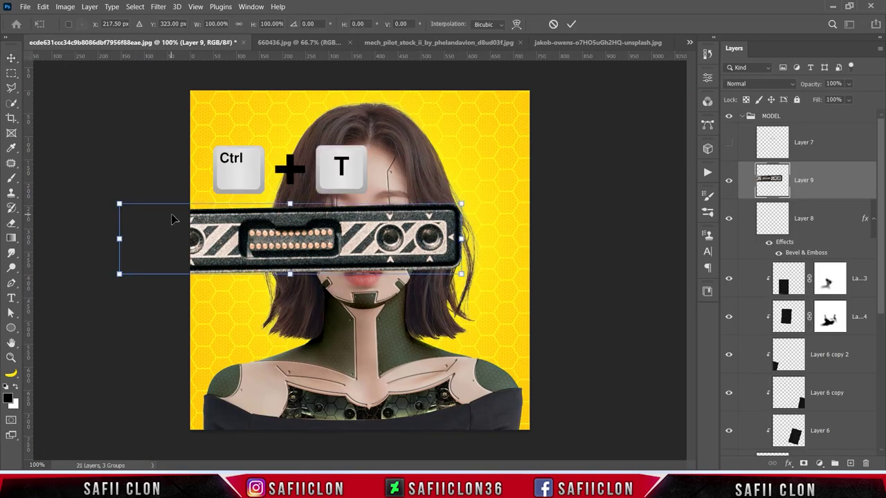
pyautogui.moveTo(122, 205)
pyautogui.mouseDown()
pyautogui.moveTo(190, 211)
pyautogui.moveTo(239, 228)
pyautogui.mouseUp()
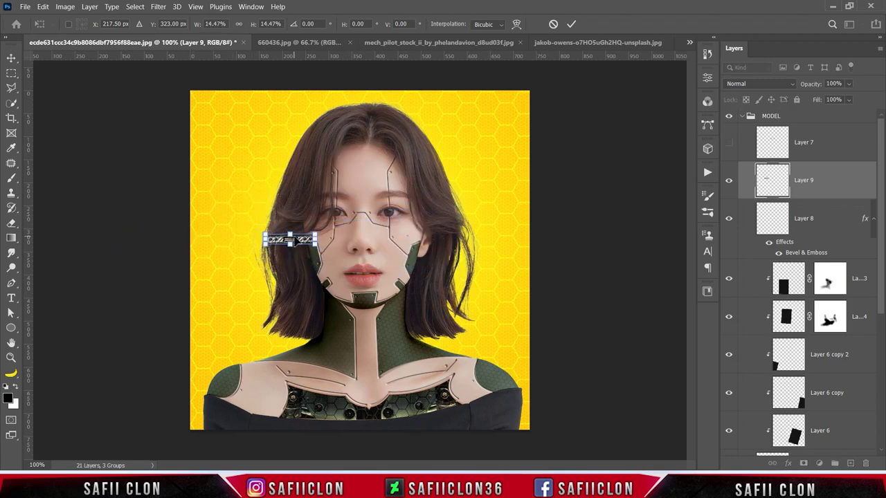
pyautogui.hotkey('ctrl', '+')
pyautogui.hotkey('ctrl', '+')
pyautogui.moveTo(152, 198); pyautogui.dragTo(405, 235)
pyautogui.moveTo(325, 197)
pyautogui.mouseDown()
pyautogui.moveTo(348, 183)
pyautogui.moveTo(395, 235)
pyautogui.moveTo(464, 243)
pyautogui.moveTo(446, 226)
pyautogui.mouseUp()
pyautogui.scroll(2, 395, 235)
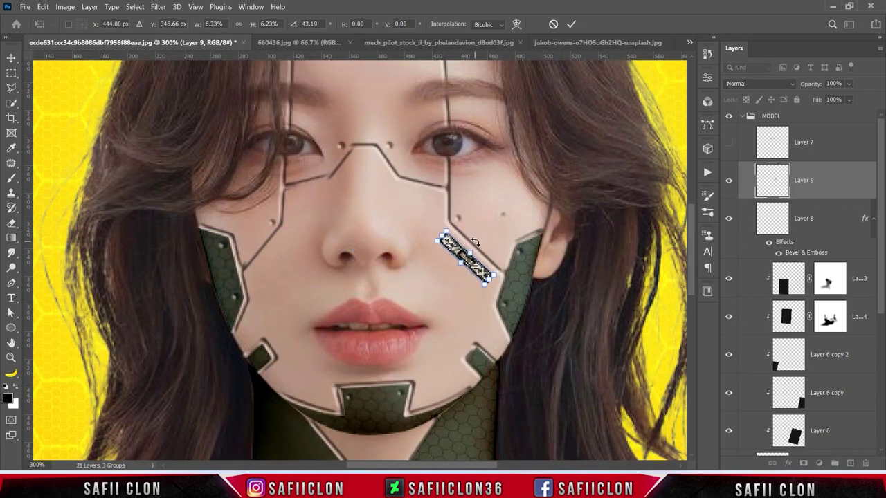
pyautogui.click(573, 25)
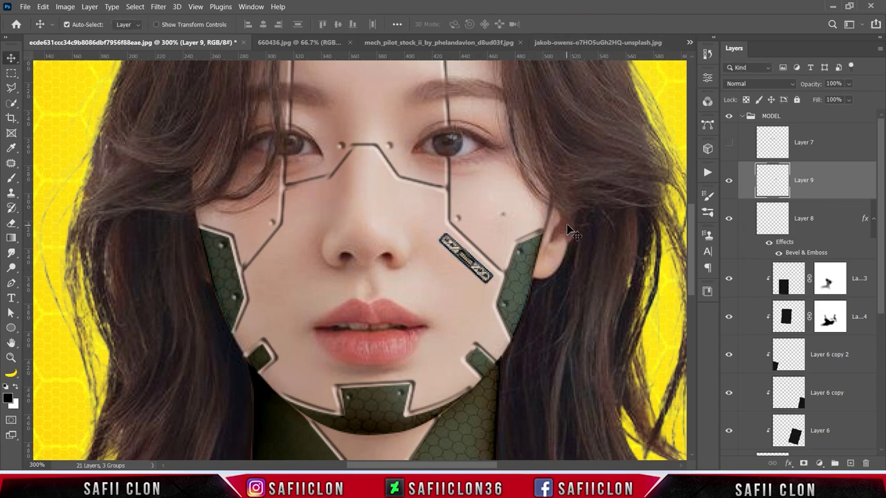
# Step: Duplicate the cheek plate layer as Layer 9 copy
pyautogui.rightClick(823, 174)
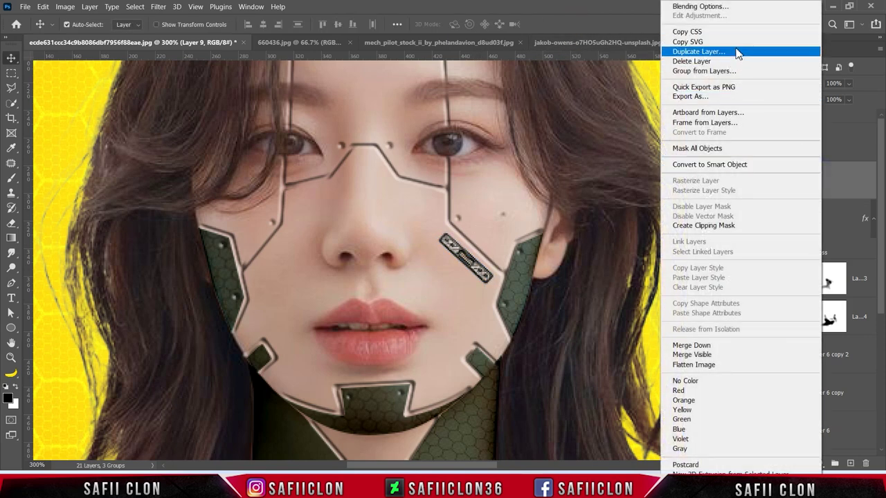
pyautogui.click(754, 50)
pyautogui.click(295, 158)
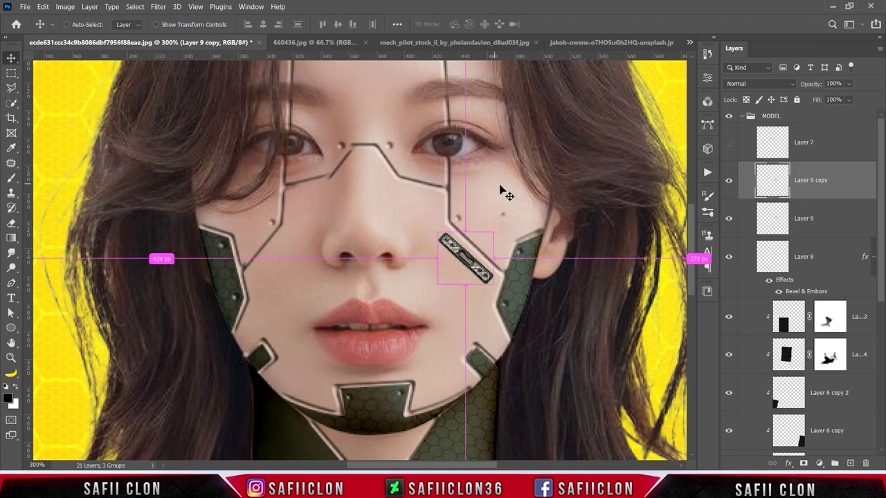
# Step: Flip the copy horizontally and rotate it about 172° onto the left cheek
pyautogui.hotkey('ctrl', 't')
pyautogui.rightClick(463, 262)
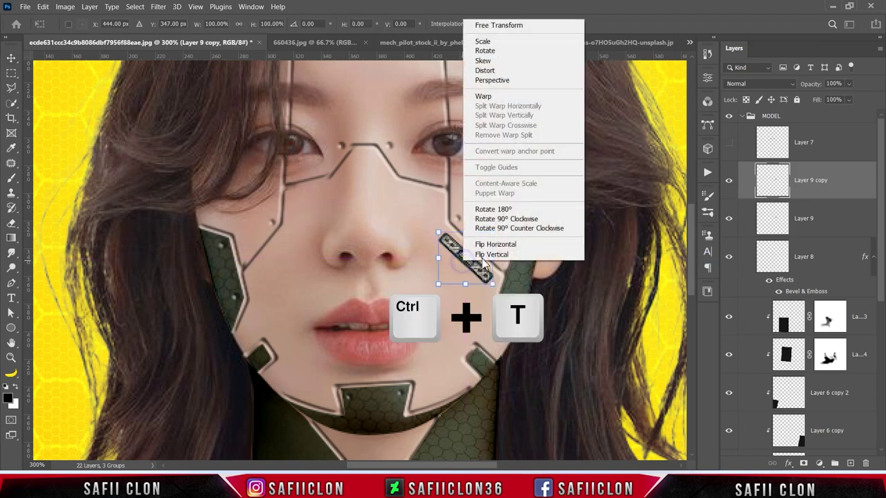
pyautogui.click(502, 246)
pyautogui.moveTo(473, 260); pyautogui.dragTo(276, 257)
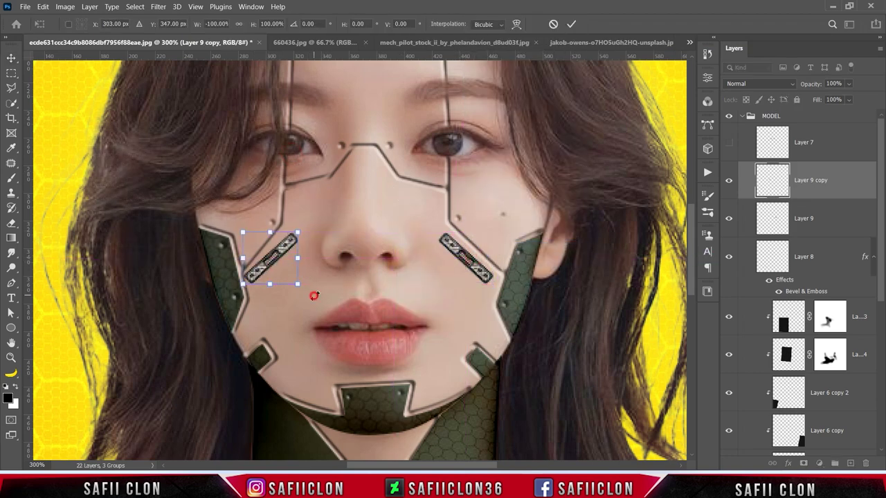
pyautogui.moveTo(346, 279); pyautogui.dragTo(322, 273)
pyautogui.moveTo(245, 280); pyautogui.dragTo(250, 280)
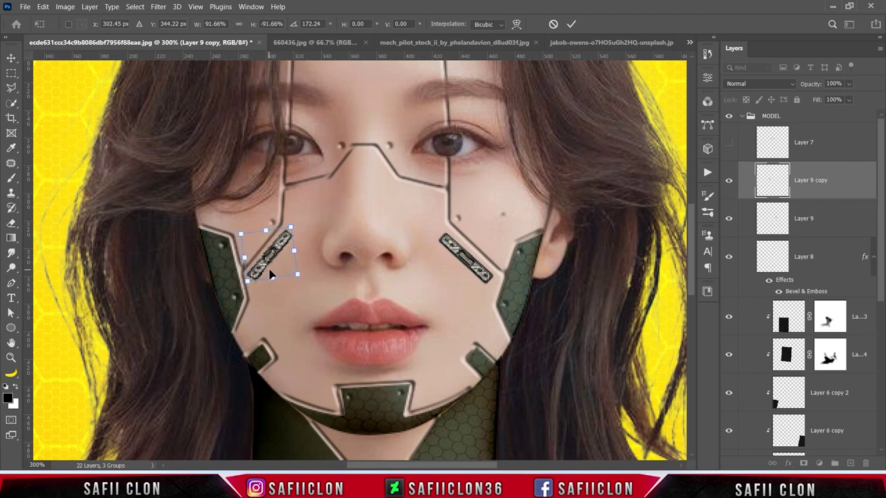
pyautogui.click(571, 24)
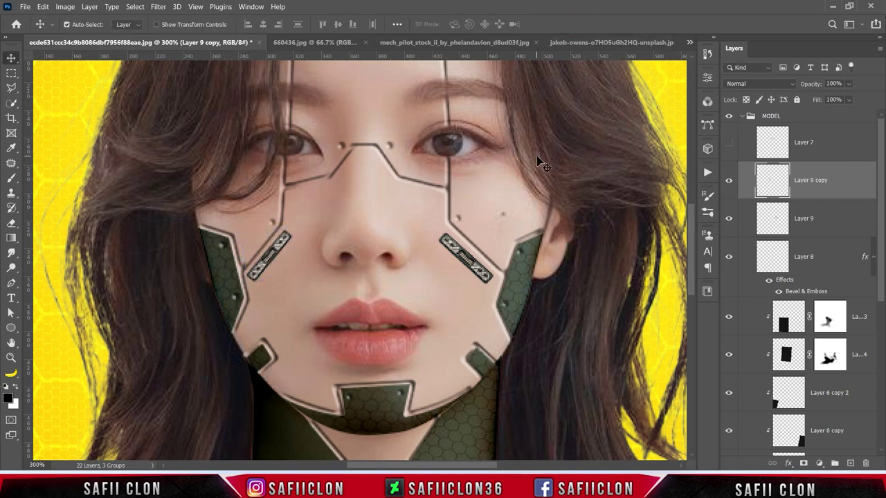
pyautogui.scroll(-2, 543, 164)
pyautogui.scroll(-2, 543, 164)
pyautogui.scroll(-2, 543, 164)
pyautogui.scroll(-1, 543, 164)
pyautogui.scroll(-1, 543, 164)
pyautogui.scroll(1, 543, 164)
pyautogui.scroll(1, 544, 164)
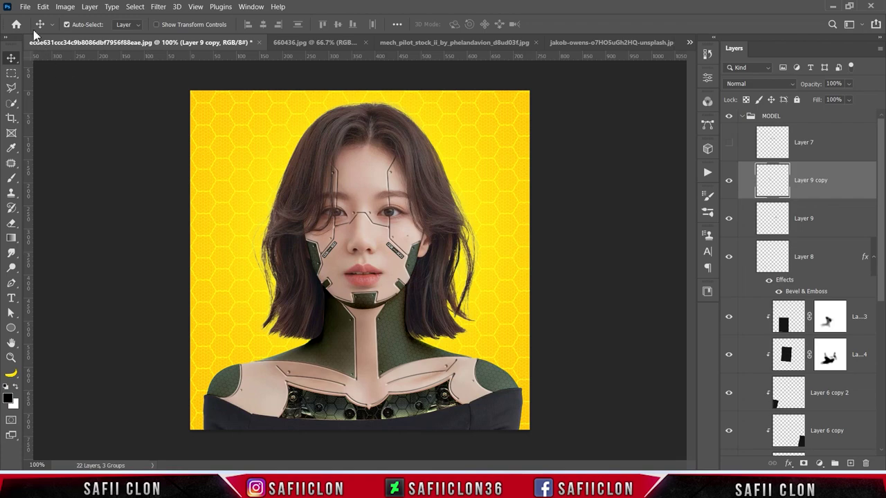
# Step: Open the barcode-49233.png image
pyautogui.click(25, 6)
pyautogui.click(24, 25)
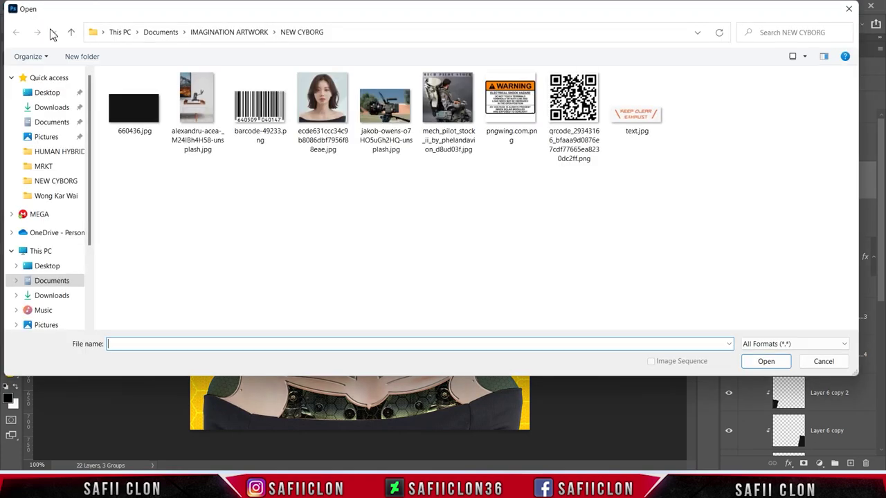
pyautogui.click(260, 110)
pyautogui.click(756, 362)
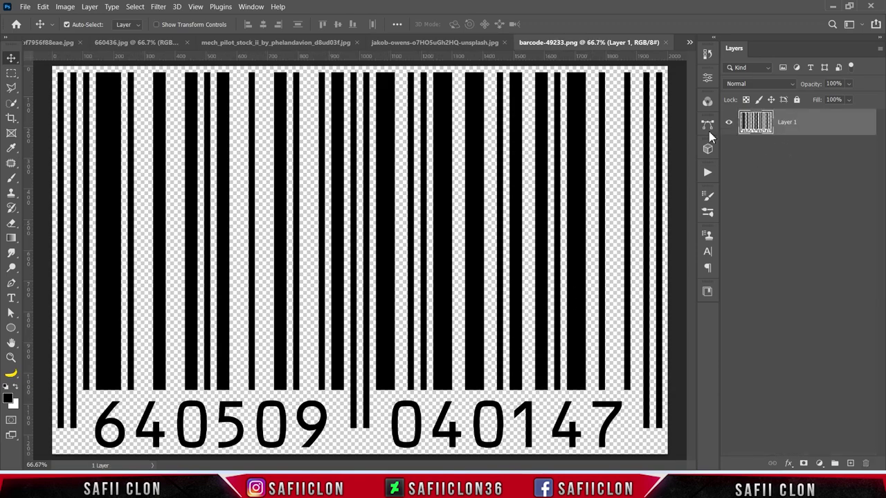
# Step: Close the camera photo and mech pilot documents, leaving the barcode image showing
pyautogui.click(415, 43)
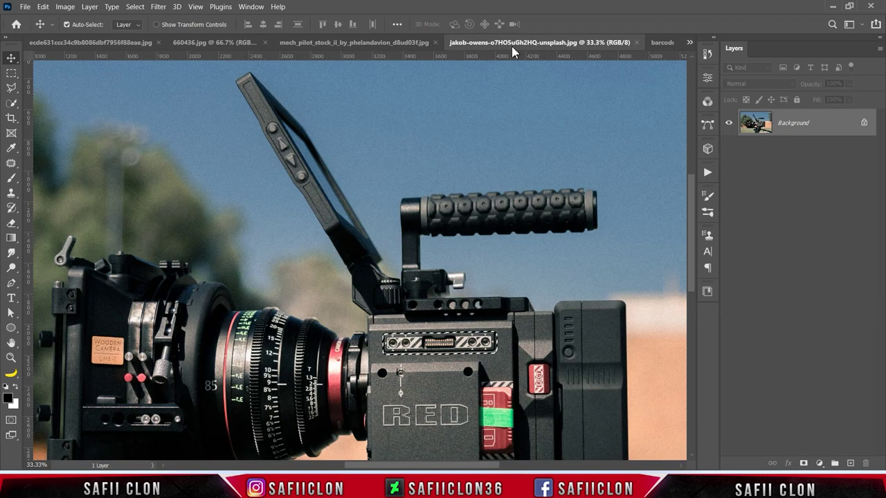
pyautogui.click(637, 43)
pyautogui.click(461, 43)
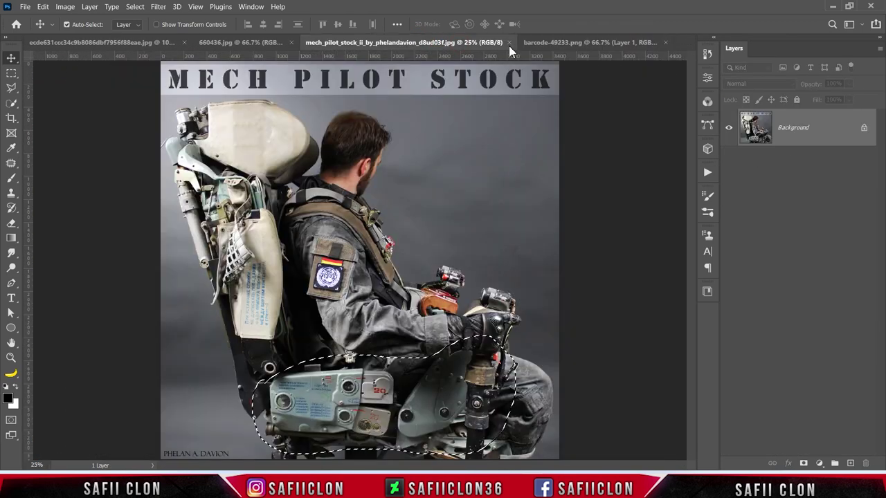
pyautogui.click(510, 43)
pyautogui.click(331, 42)
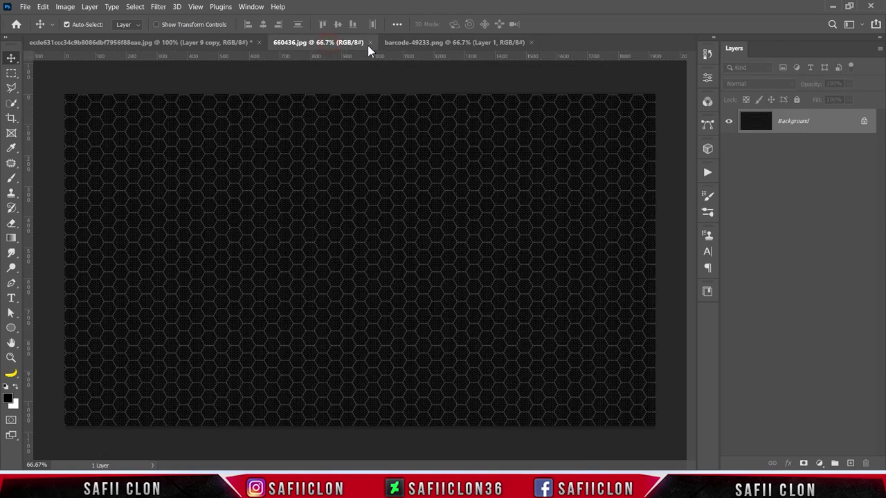
pyautogui.click(411, 43)
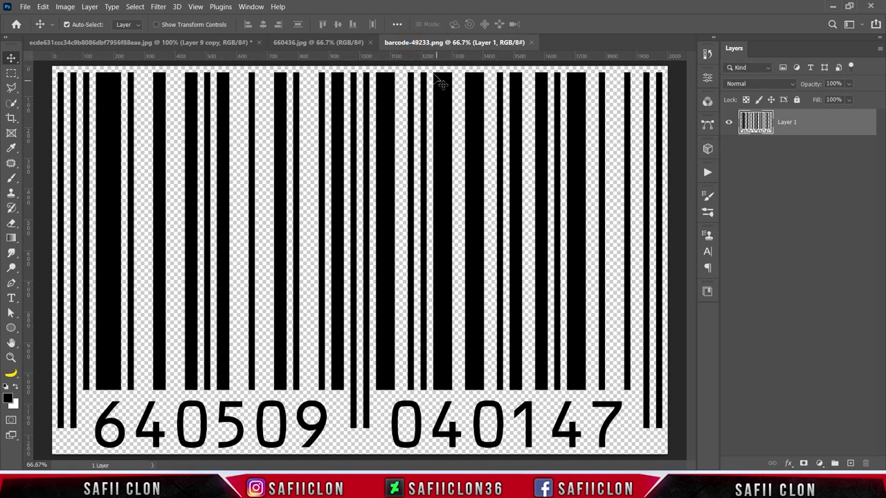
# Step: Bring the barcode into the portrait as Layer 10 and scale it onto the forehead centre
pyautogui.moveTo(835, 124); pyautogui.dragTo(398, 210)
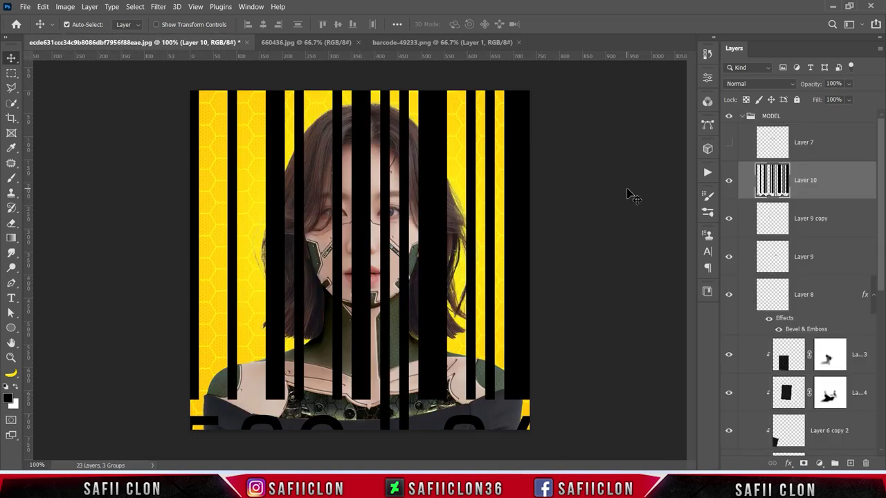
pyautogui.hotkey('ctrl', '-')
pyautogui.hotkey('ctrl', 't')
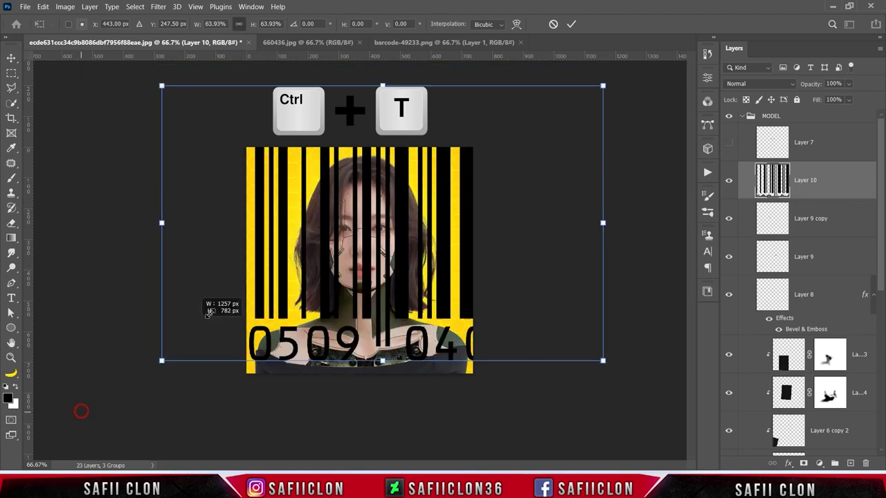
pyautogui.moveTo(80, 411); pyautogui.dragTo(334, 264)
pyautogui.hotkey('ctrl', '+')
pyautogui.hotkey('ctrl', '+')
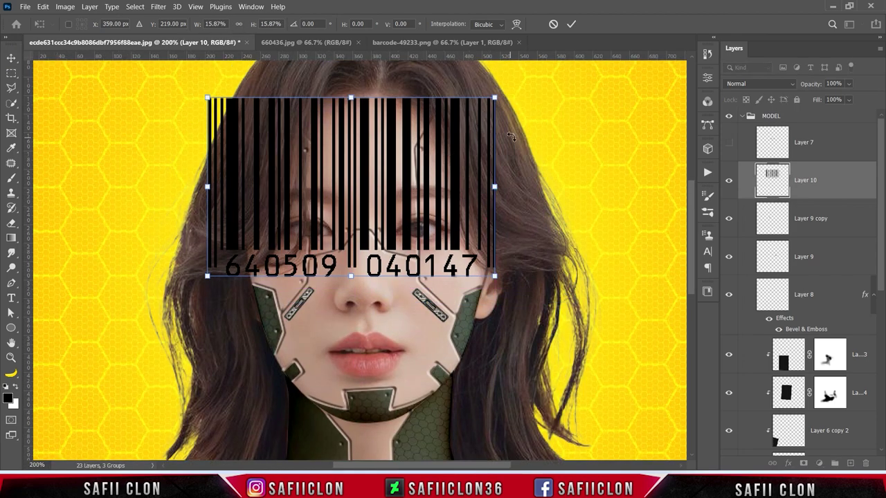
pyautogui.moveTo(494, 95); pyautogui.dragTo(415, 149)
pyautogui.moveTo(383, 197)
pyautogui.mouseDown()
pyautogui.moveTo(368, 194)
pyautogui.moveTo(385, 173)
pyautogui.moveTo(388, 182)
pyautogui.mouseUp()
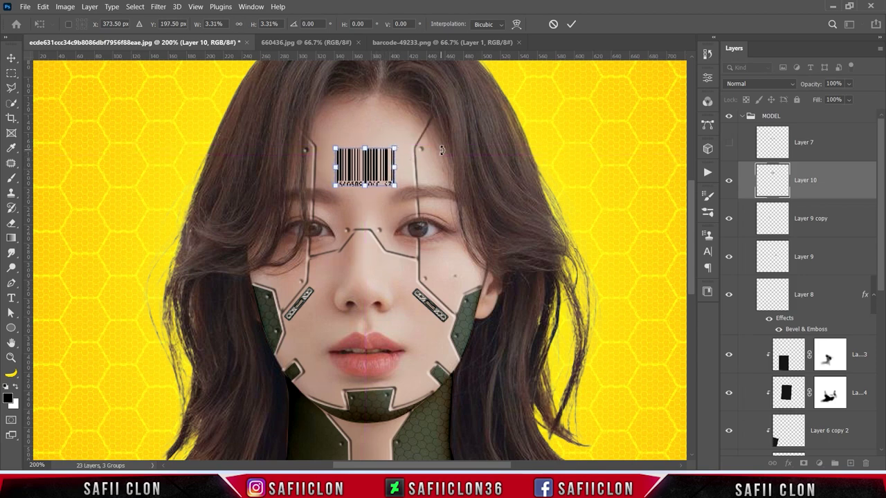
pyautogui.click(574, 24)
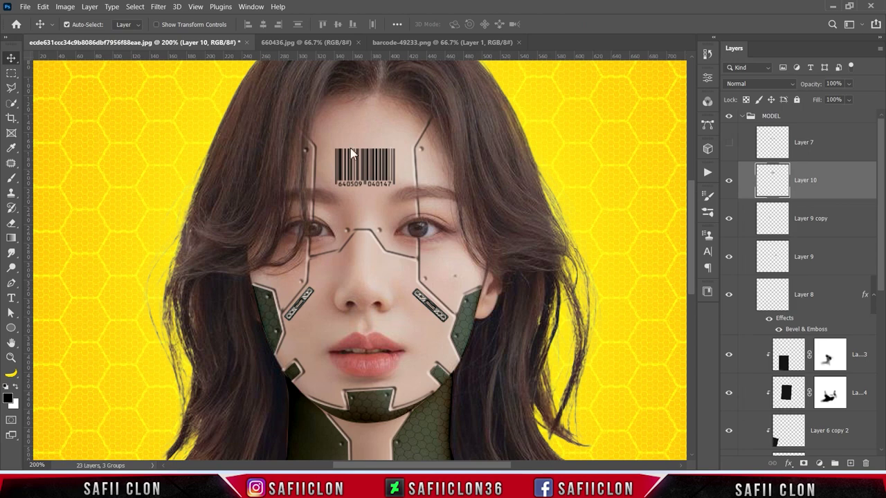
pyautogui.click(13, 74)
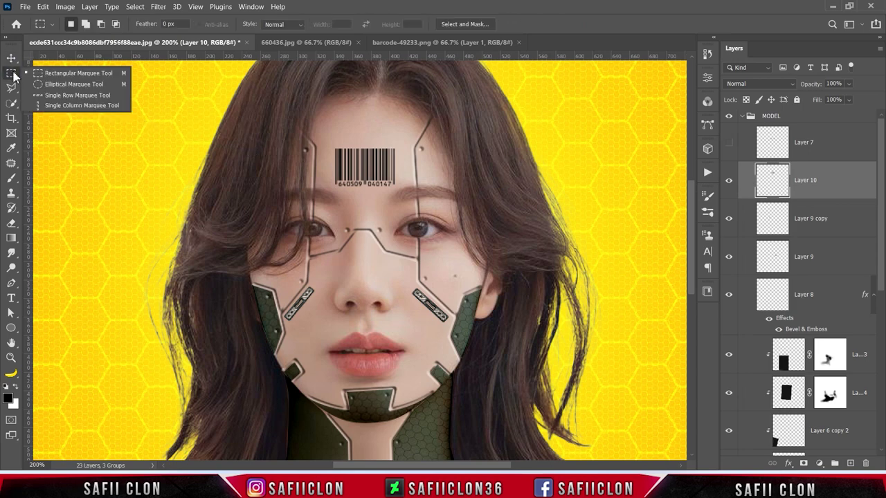
pyautogui.click(39, 73)
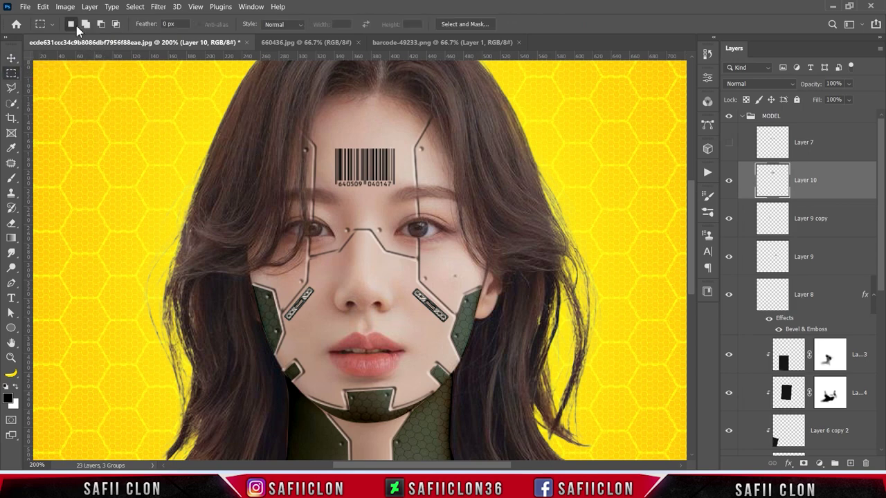
# Step: Mask Layer 10 with a rectangle around the barcode bars and invert the mask
pyautogui.moveTo(321, 140); pyautogui.dragTo(417, 164)
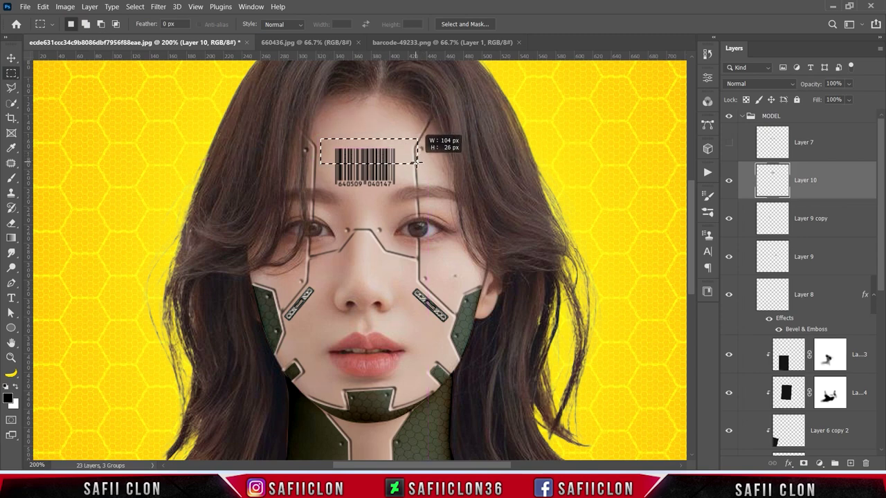
pyautogui.moveTo(416, 161); pyautogui.dragTo(418, 162)
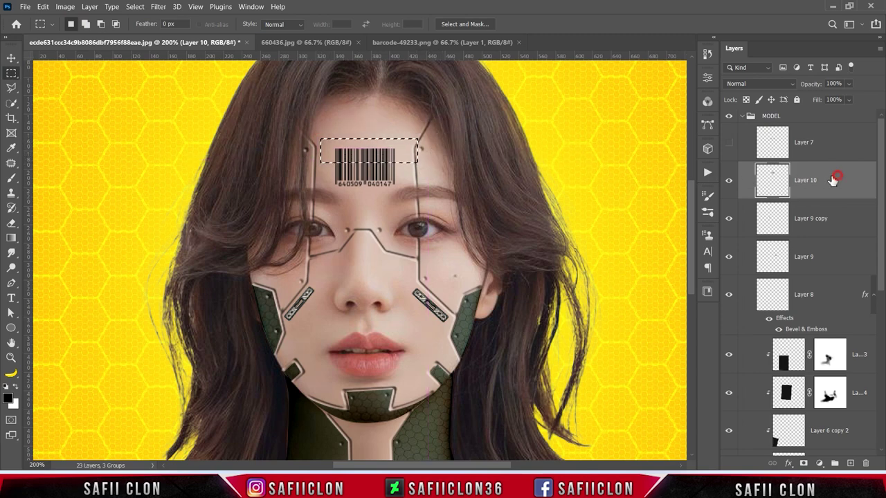
pyautogui.click(804, 463)
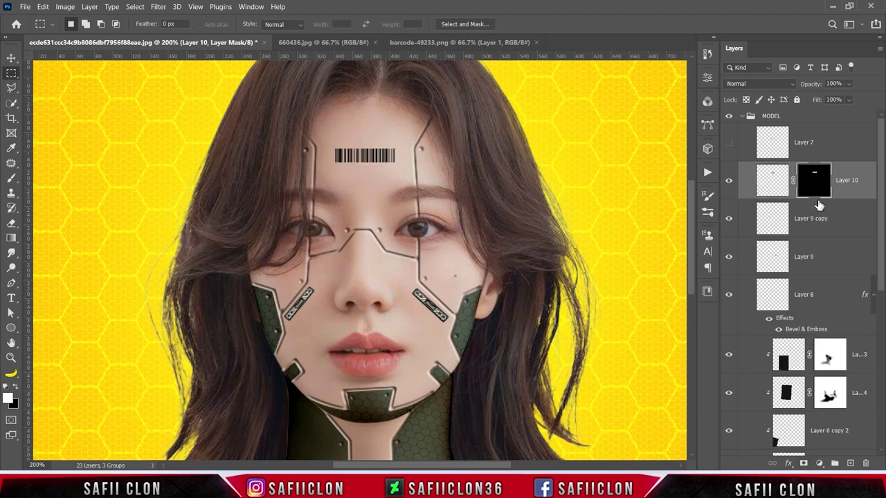
pyautogui.hotkey('ctrl', 'i')
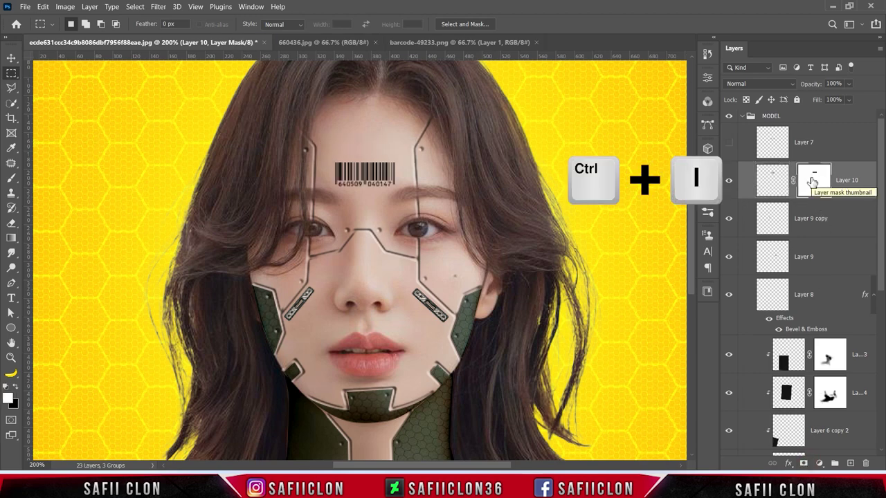
pyautogui.hotkey('ctrl', 'Left')
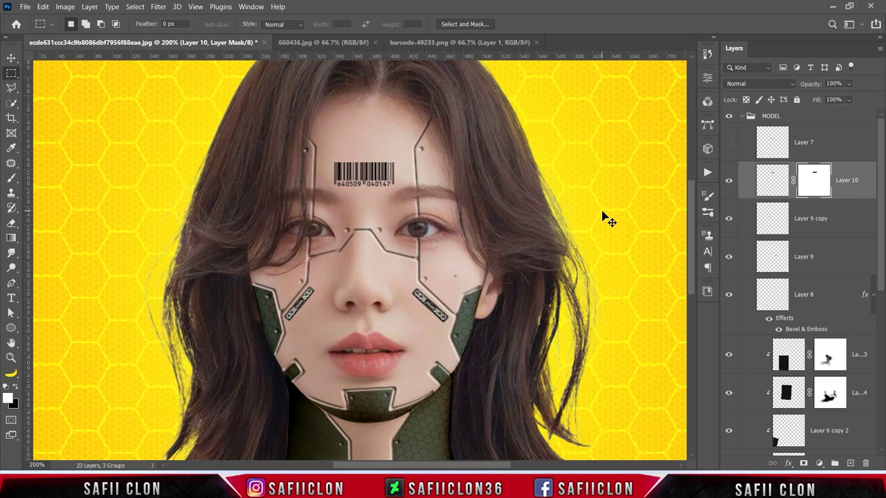
pyautogui.hotkey('ctrl', 'Right')
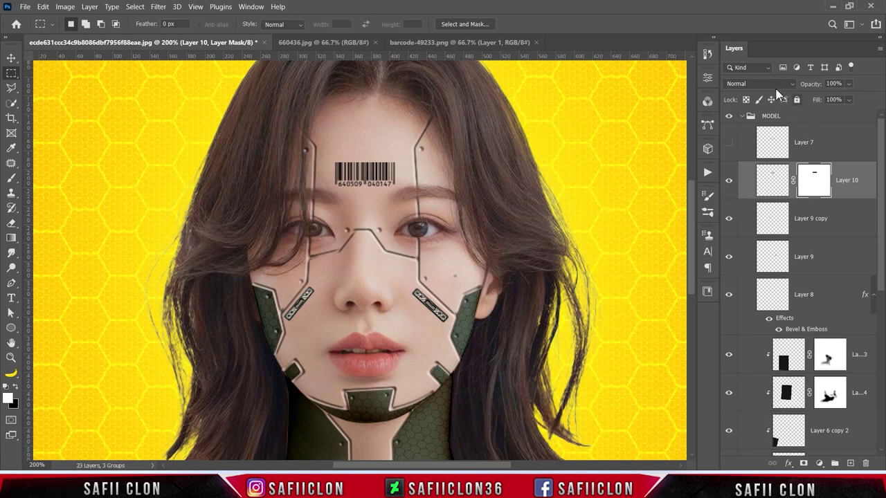
# Step: Set the barcode layer's blend mode to Multiply
pyautogui.click(772, 84)
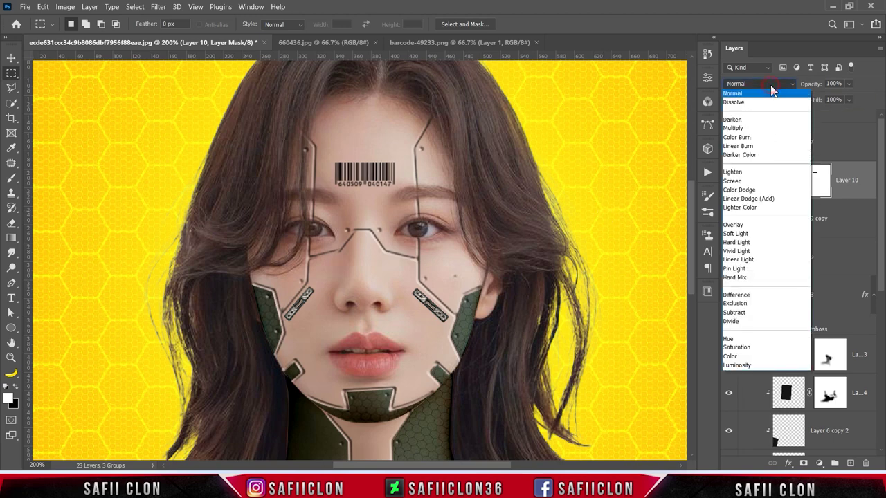
pyautogui.click(740, 122)
pyautogui.click(729, 181)
pyautogui.click(729, 182)
# Step: Split the Underlying Layer white slider in Blending Options to 166/208
pyautogui.rightClick(858, 175)
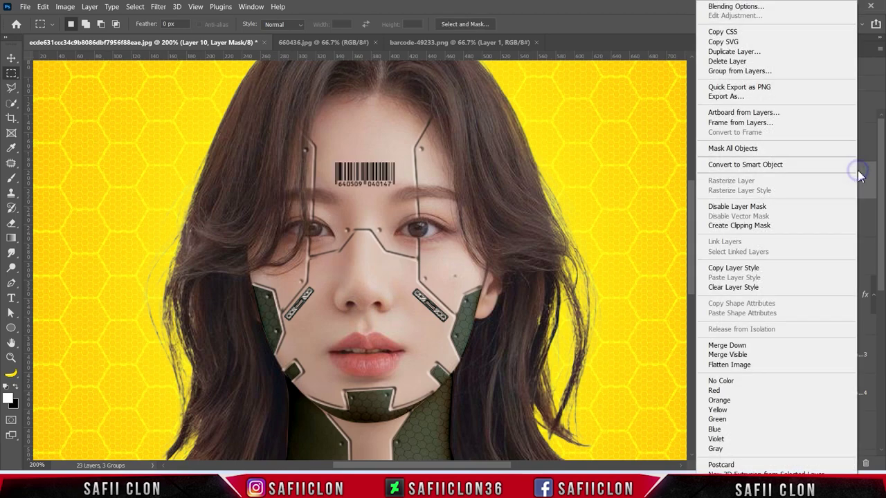
pyautogui.click(725, 14)
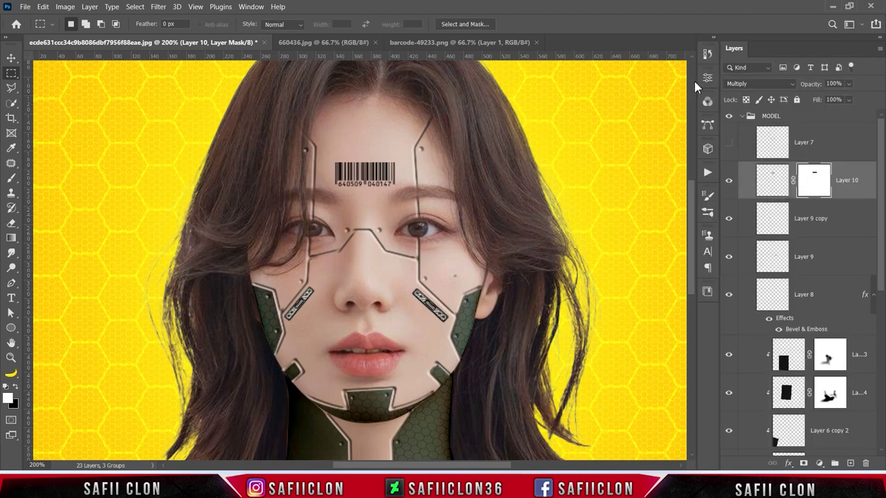
pyautogui.moveTo(489, 82); pyautogui.dragTo(543, 75)
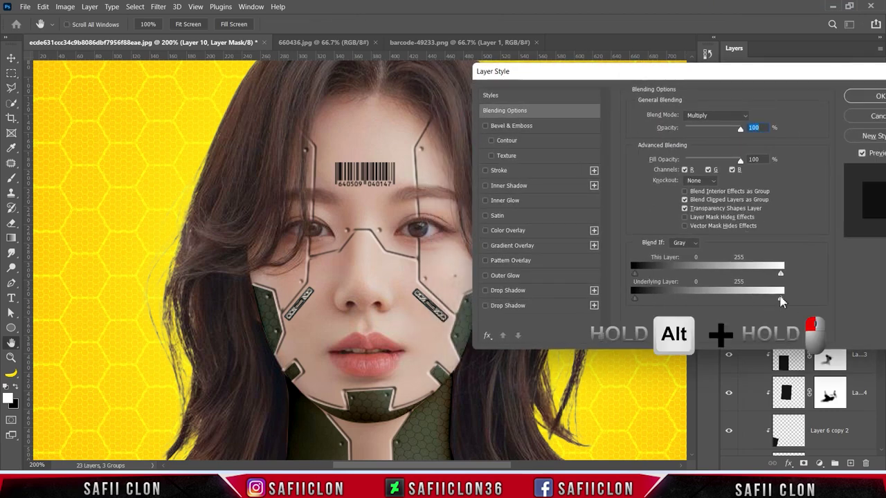
pyautogui.moveTo(780, 300); pyautogui.dragTo(728, 299)
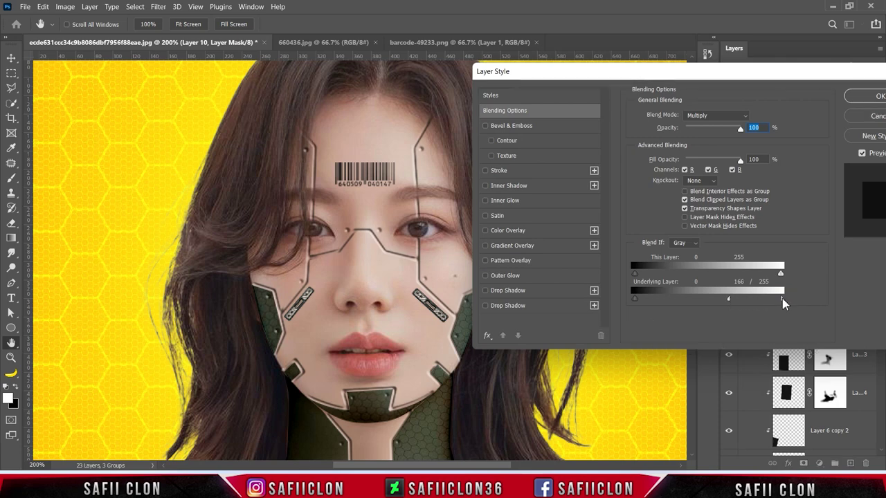
pyautogui.moveTo(782, 298); pyautogui.dragTo(753, 297)
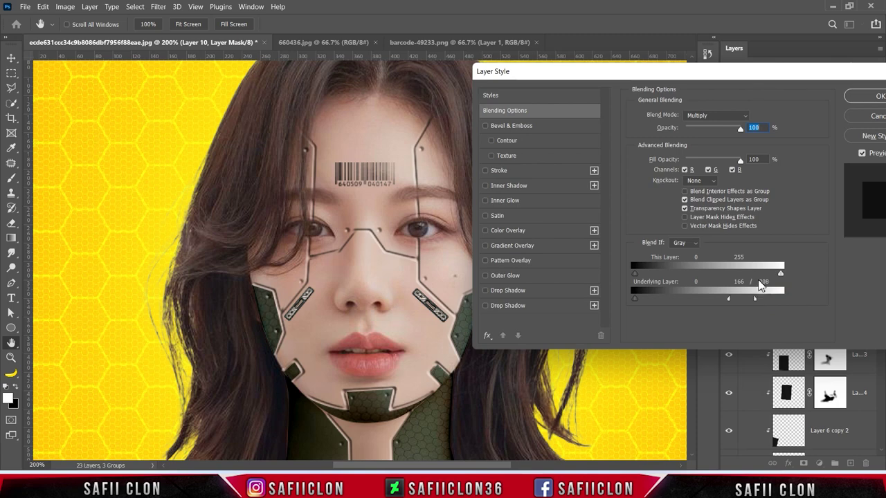
pyautogui.moveTo(812, 81); pyautogui.dragTo(589, 96)
pyautogui.click(654, 113)
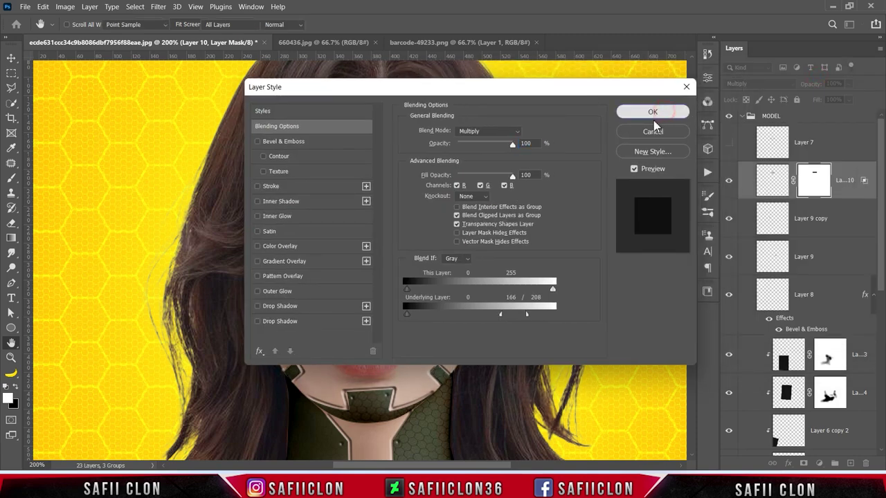
pyautogui.click(729, 181)
pyautogui.click(728, 181)
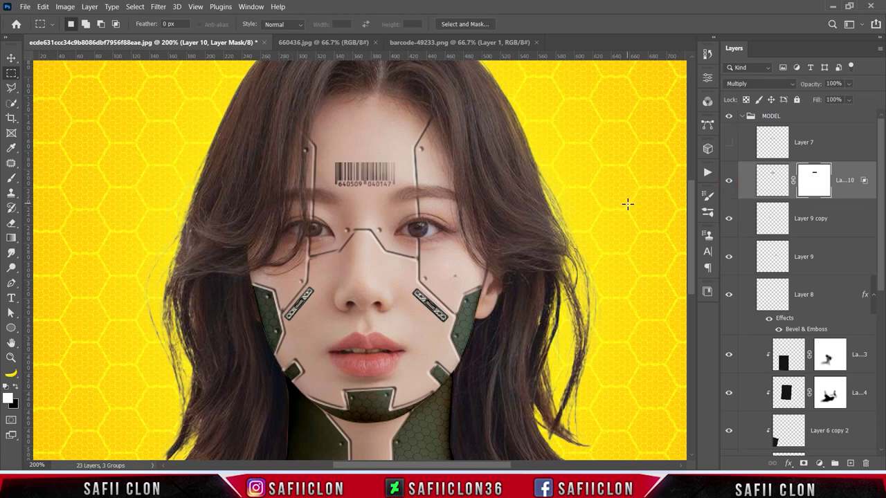
# Step: Open the pngwing.com.png warning sign image
pyautogui.hotkey('ctrl', '-')
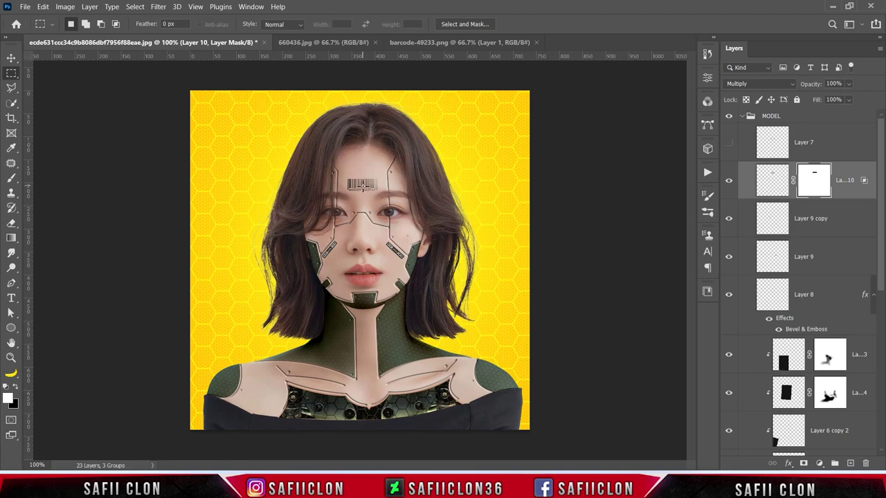
pyautogui.click(28, 8)
pyautogui.click(41, 28)
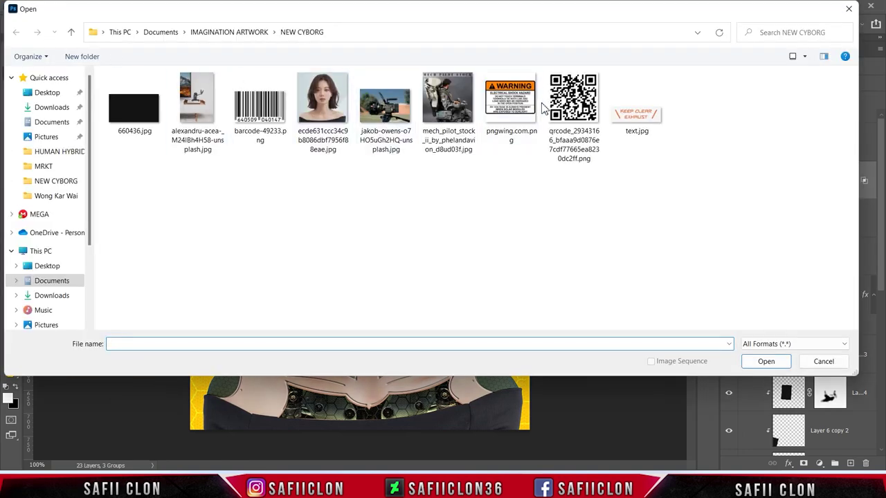
pyautogui.click(511, 104)
pyautogui.click(766, 361)
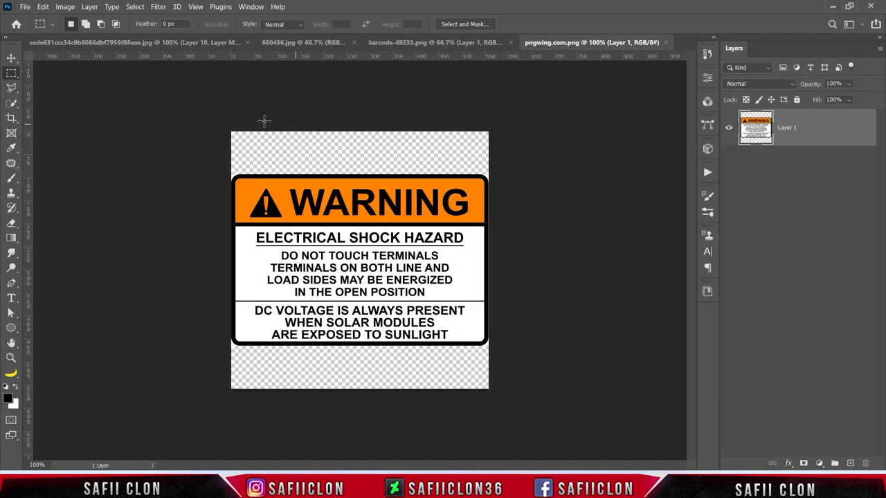
# Step: Quick-select the transparent bottom corners around the warning sign
pyautogui.rightClick(16, 108)
pyautogui.click(56, 109)
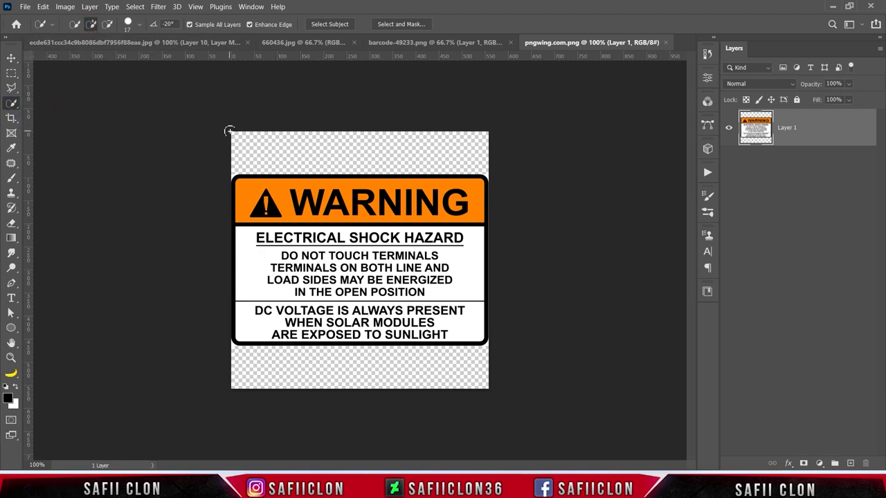
pyautogui.hotkey('ctrl', '+')
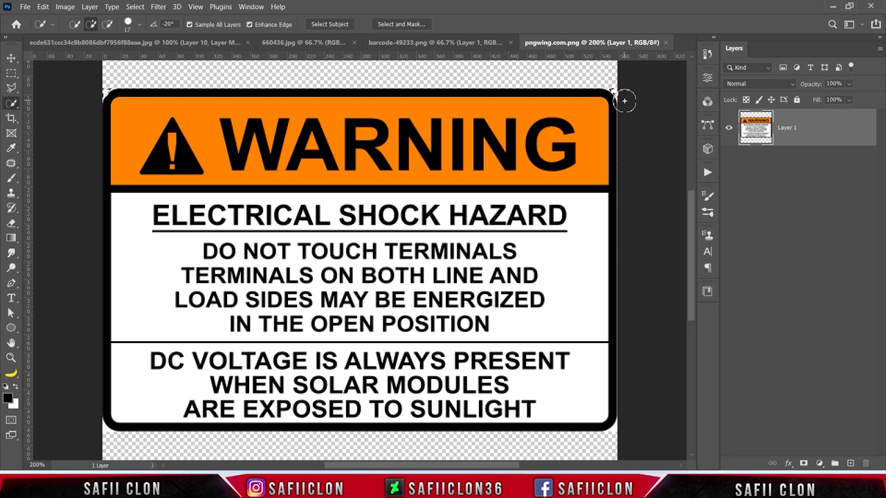
pyautogui.click(618, 425)
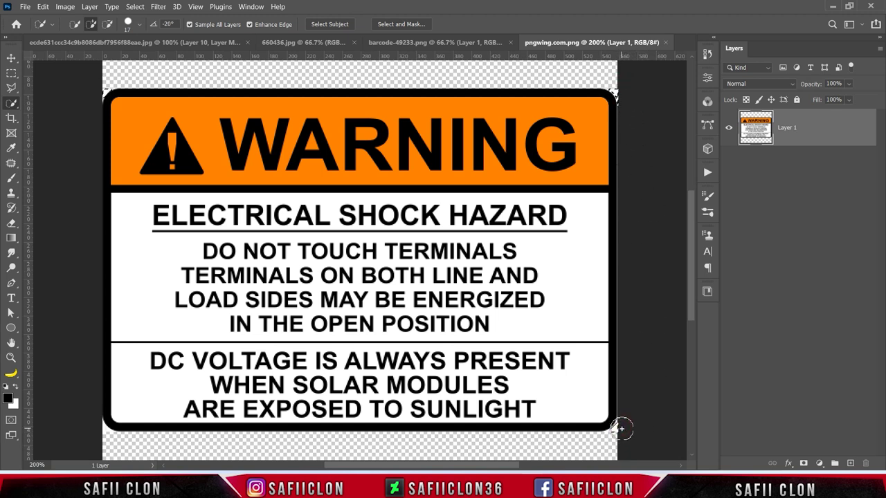
pyautogui.click(101, 430)
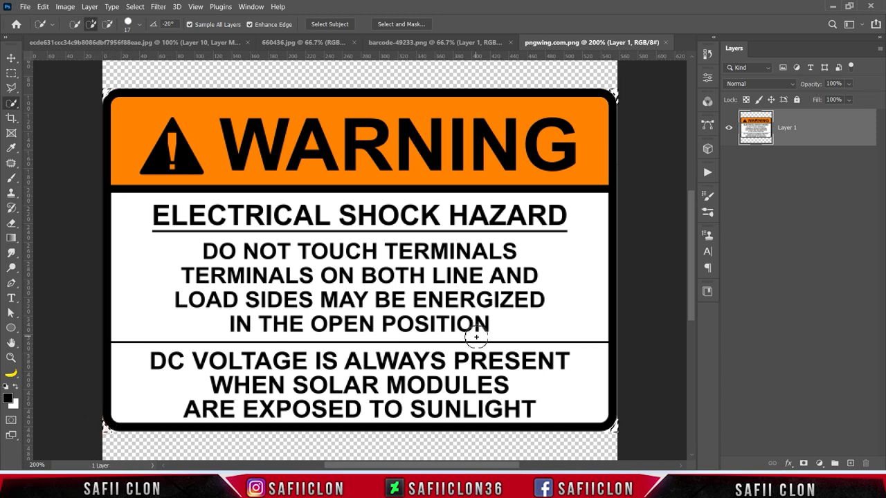
pyautogui.hotkey('ctrl', '-')
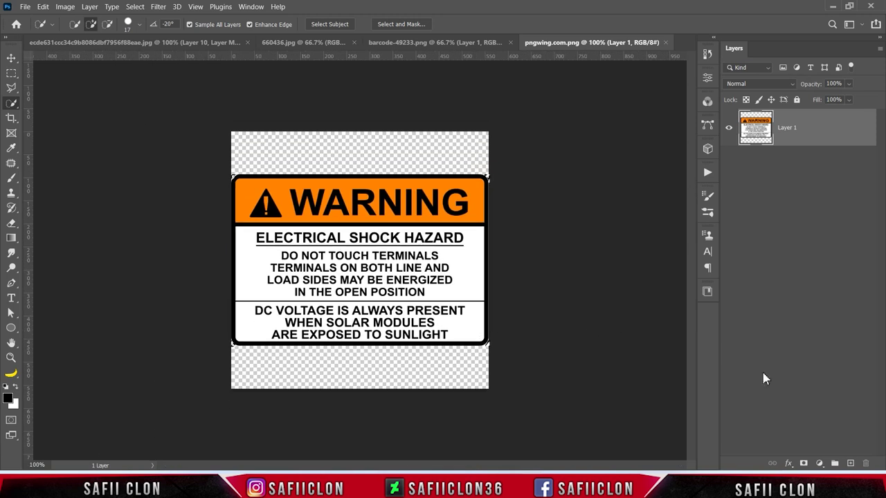
# Step: Add and invert a mask, apply it, and drag the sign into the portrait
pyautogui.click(803, 463)
pyautogui.hotkey('ctrl', 'i')
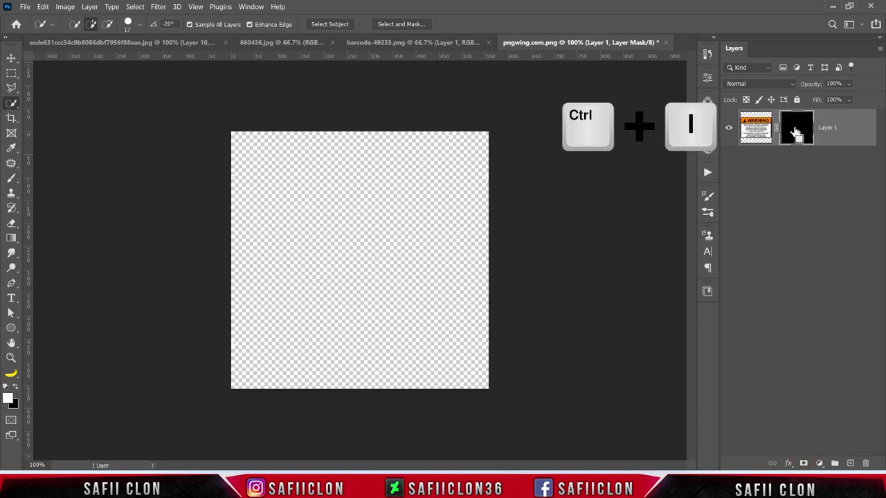
pyautogui.rightClick(799, 125)
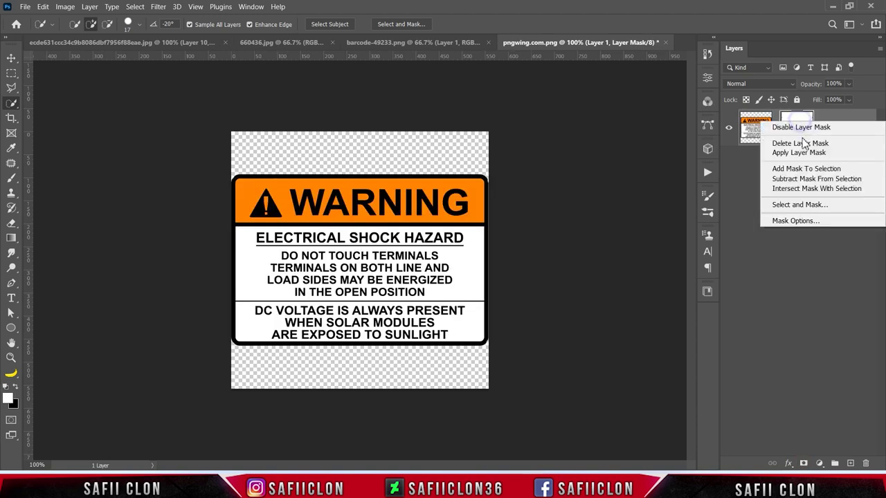
pyautogui.click(802, 148)
pyautogui.moveTo(827, 131)
pyautogui.mouseDown()
pyautogui.moveTo(313, 130)
pyautogui.moveTo(392, 233)
pyautogui.mouseUp()
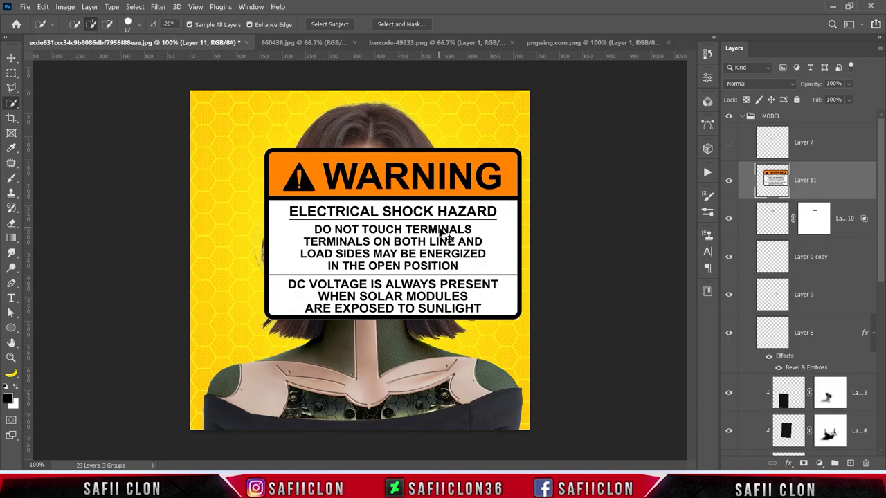
# Step: Scale the warning sign to about 5.54% and rotate it about 75° onto the cheek panel
pyautogui.hotkey('ctrl', 't')
pyautogui.moveTo(263, 146)
pyautogui.mouseDown()
pyautogui.moveTo(346, 197)
pyautogui.moveTo(389, 195)
pyautogui.mouseUp()
pyautogui.scroll(1, 377, 218)
pyautogui.scroll(1, 377, 218)
pyautogui.moveTo(503, 209)
pyautogui.mouseDown()
pyautogui.moveTo(481, 197)
pyautogui.moveTo(425, 227)
pyautogui.moveTo(246, 280)
pyautogui.mouseUp()
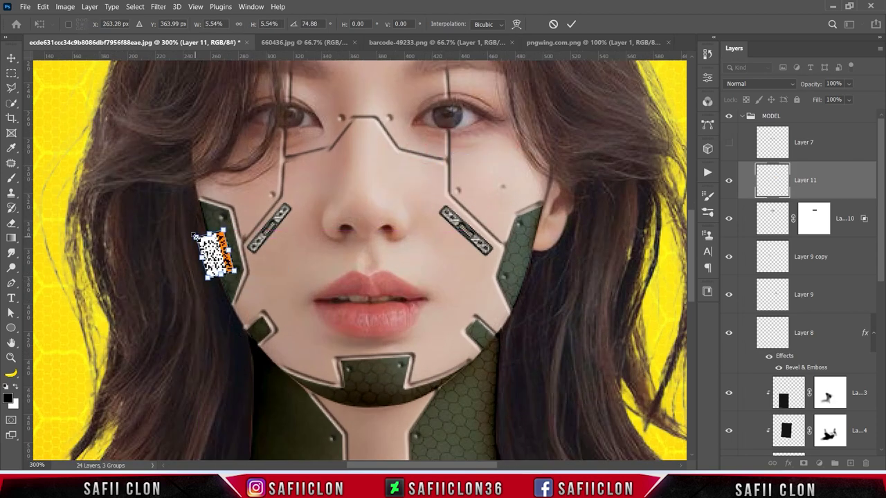
pyautogui.click(570, 26)
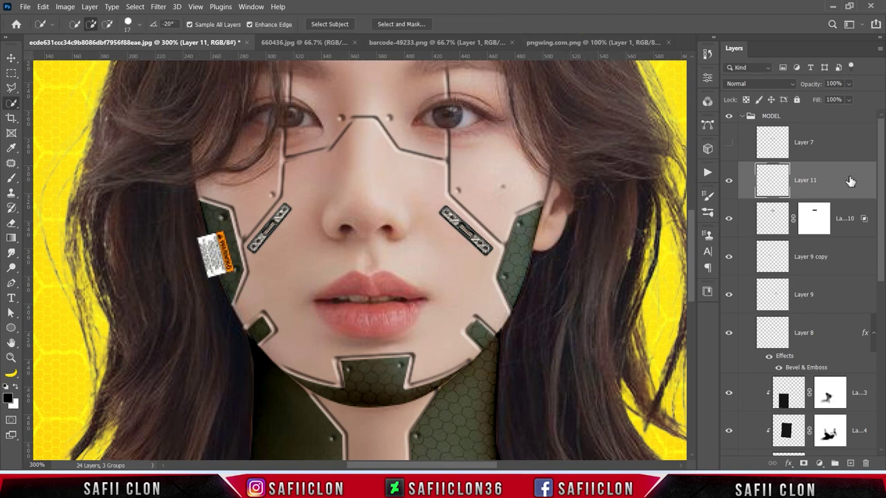
# Step: Set the sign layer to Lighten blend mode and add a layer mask
pyautogui.click(791, 83)
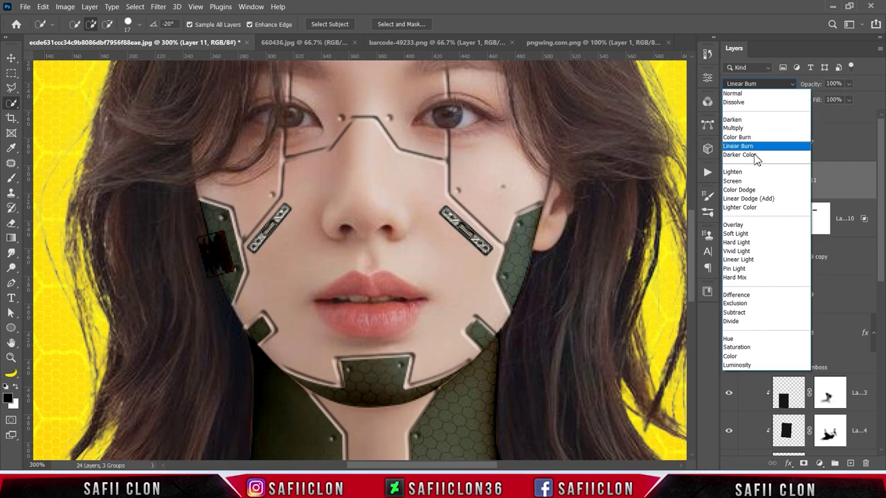
pyautogui.click(741, 177)
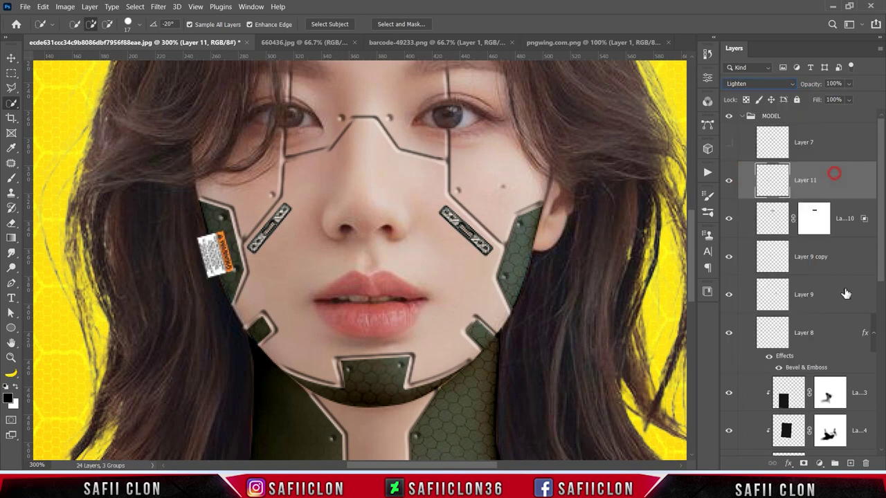
pyautogui.click(803, 462)
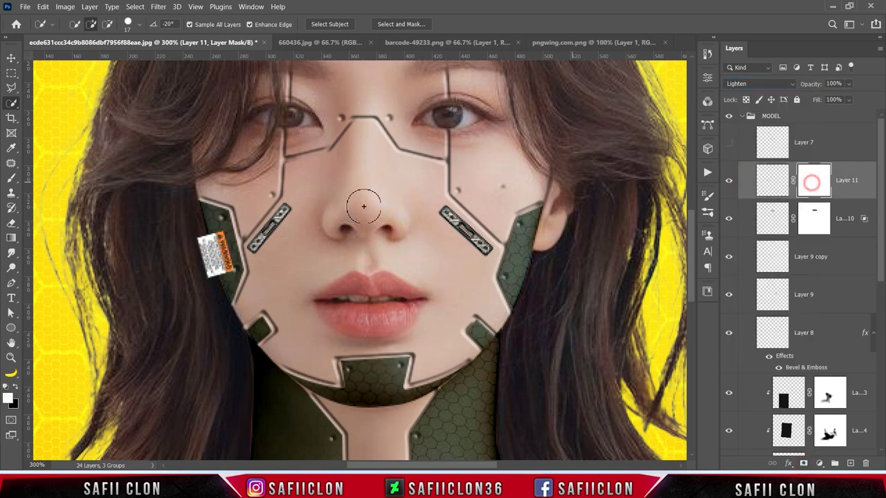
# Step: Paint black on the mask to hide the sign's left edge and top-left corner
pyautogui.click(11, 177)
pyautogui.click(66, 178)
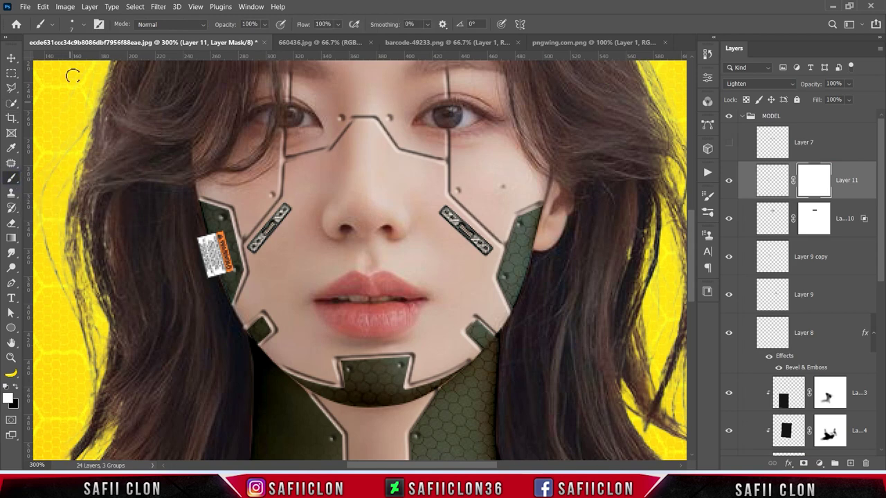
pyautogui.click(83, 26)
pyautogui.click(83, 27)
pyautogui.click(264, 24)
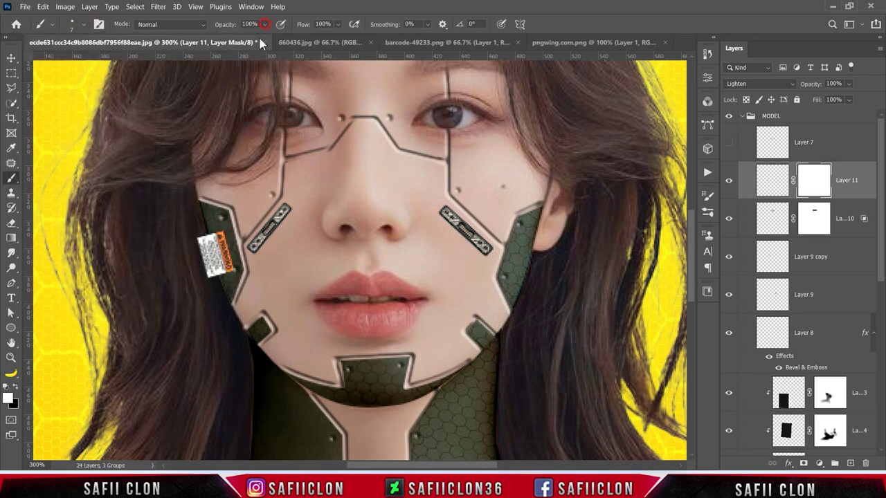
pyautogui.click(14, 387)
pyautogui.moveTo(194, 240); pyautogui.dragTo(201, 282)
pyautogui.moveTo(196, 238); pyautogui.dragTo(210, 286)
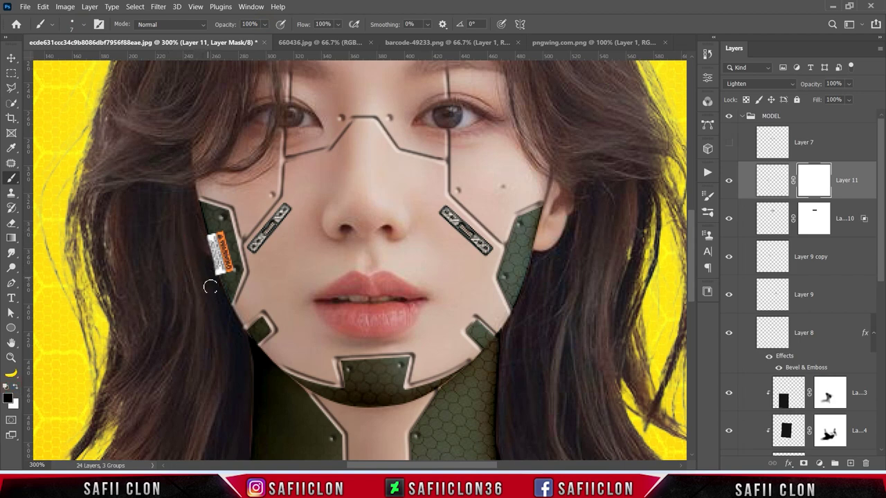
pyautogui.moveTo(201, 239); pyautogui.dragTo(200, 220)
# Step: Softly fade the sign's lower part with a low-opacity 30 px Soft Round brush
pyautogui.click(84, 25)
pyautogui.click(87, 176)
pyautogui.click(264, 24)
pyautogui.moveTo(269, 37); pyautogui.dragTo(229, 41)
pyautogui.press('Return')
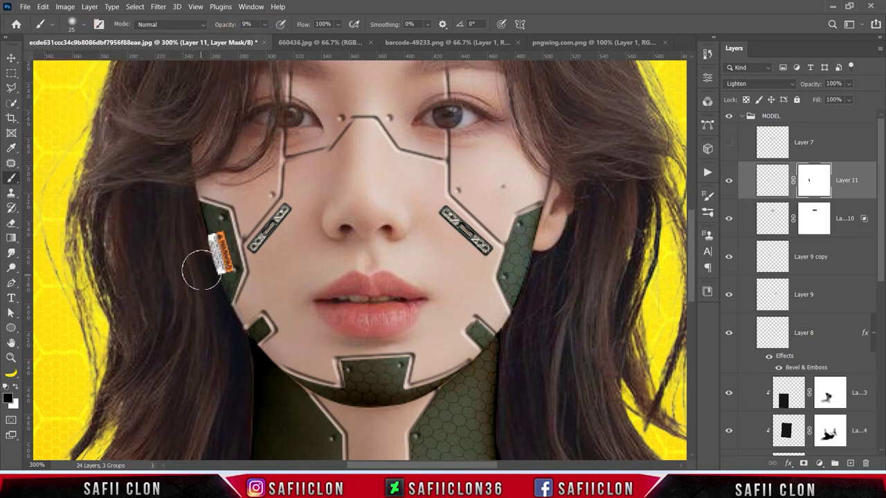
pyautogui.press('[')
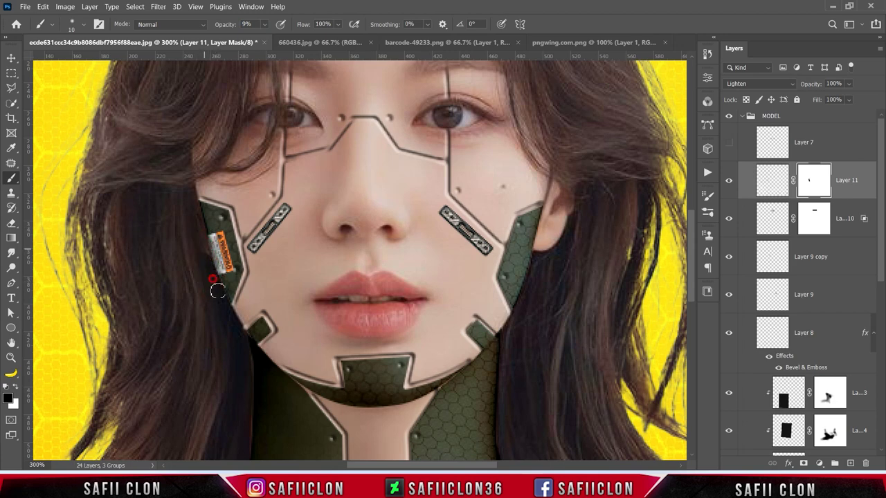
pyautogui.press(']')
pyautogui.press(']')
pyautogui.moveTo(206, 241)
pyautogui.mouseDown()
pyautogui.moveTo(203, 302)
pyautogui.moveTo(211, 289)
pyautogui.moveTo(193, 229)
pyautogui.moveTo(211, 293)
pyautogui.moveTo(193, 233)
pyautogui.mouseUp()
pyautogui.hotkey('ctrl', '-')
pyautogui.hotkey('ctrl', '-')
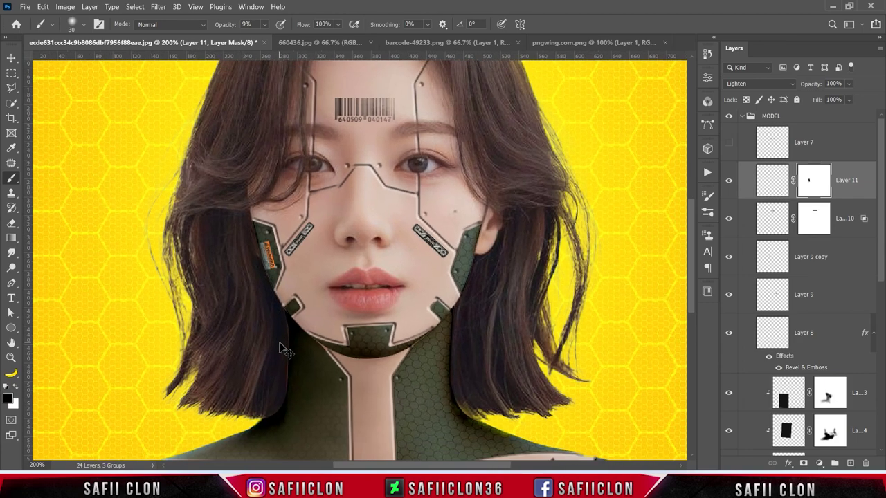
pyautogui.hotkey('ctrl', '+')
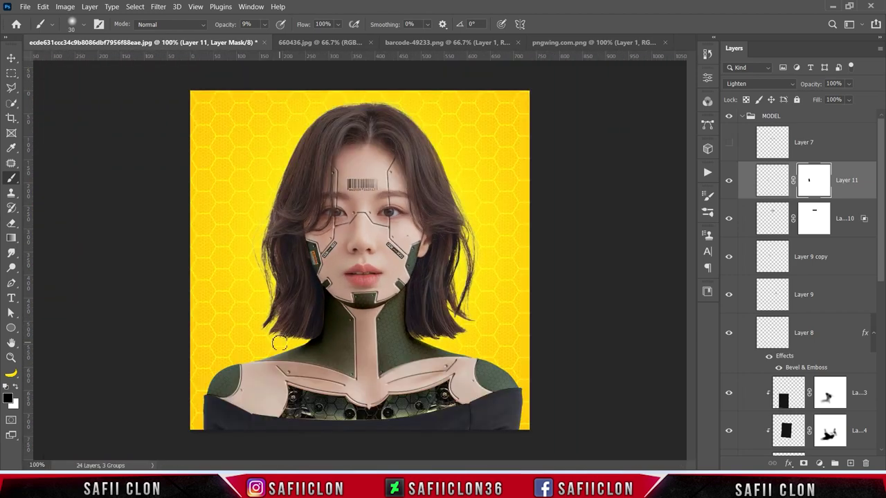
# Step: Add a Brightness/Contrast layer clipped to MODEL with Brightness -62 and Contrast 15
pyautogui.click(743, 118)
pyautogui.click(729, 117)
pyautogui.click(728, 118)
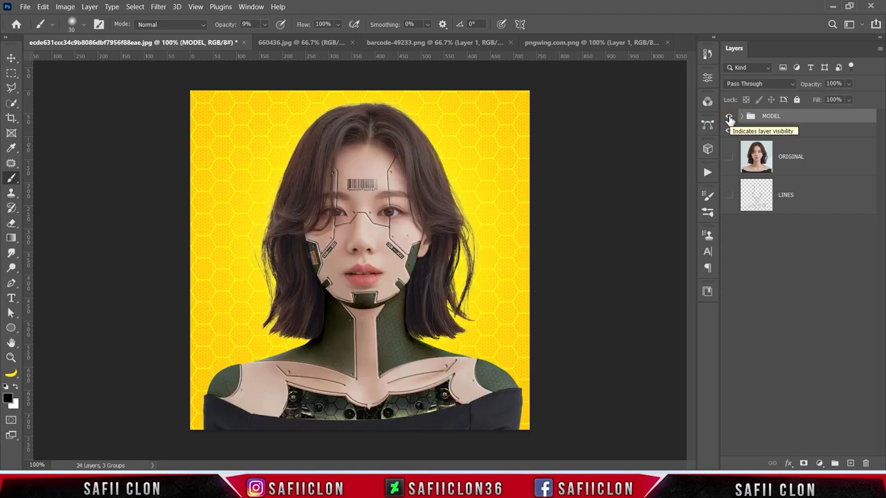
pyautogui.click(819, 463)
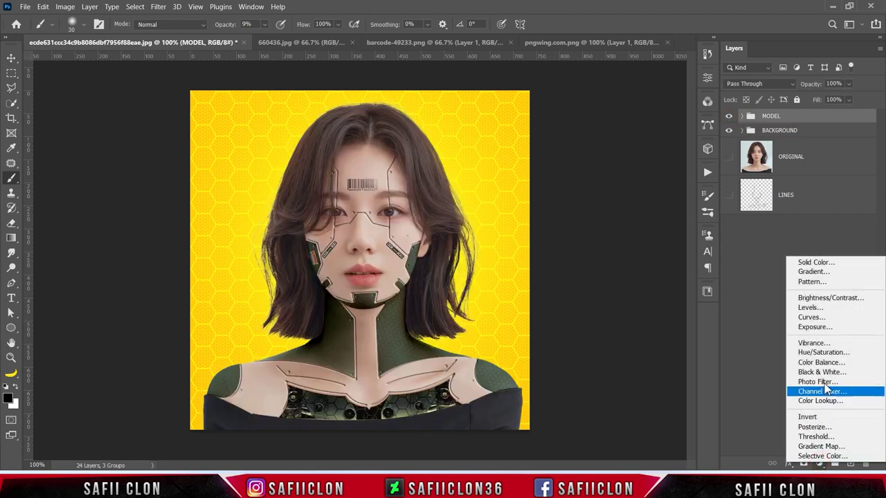
pyautogui.click(825, 299)
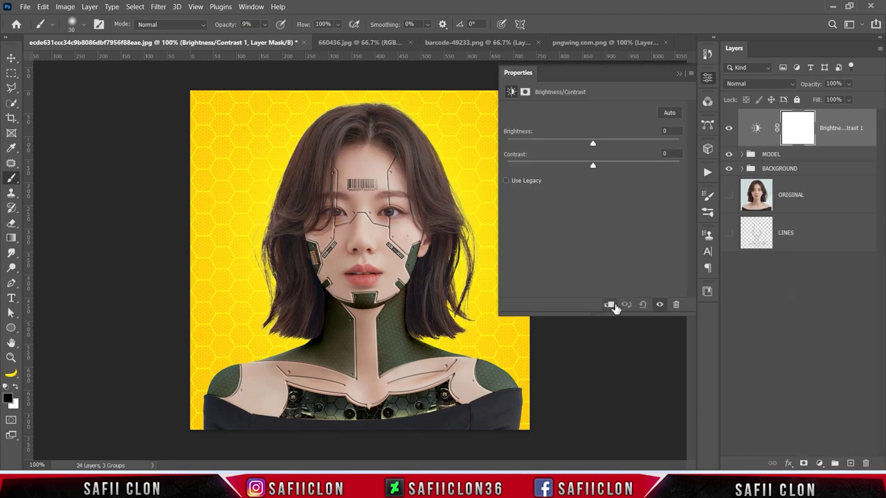
pyautogui.click(609, 305)
pyautogui.moveTo(593, 147)
pyautogui.mouseDown()
pyautogui.moveTo(552, 144)
pyautogui.moveTo(597, 146)
pyautogui.moveTo(564, 145)
pyautogui.mouseUp()
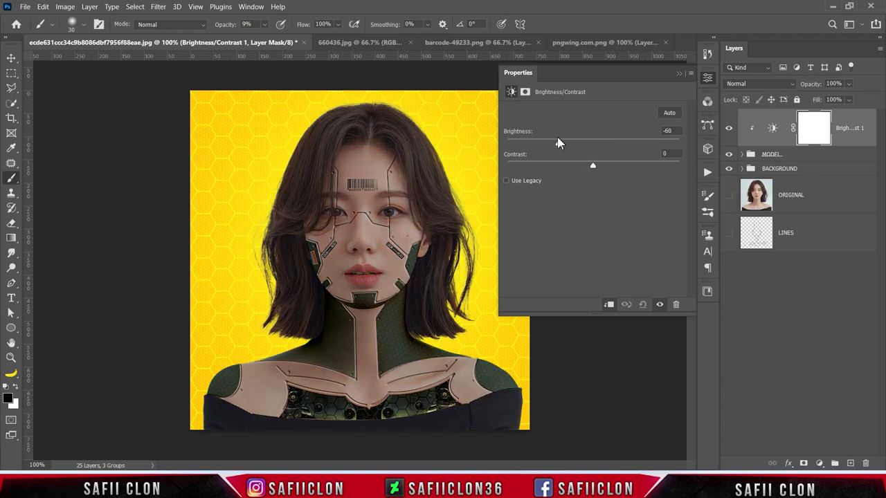
pyautogui.moveTo(595, 168); pyautogui.dragTo(616, 168)
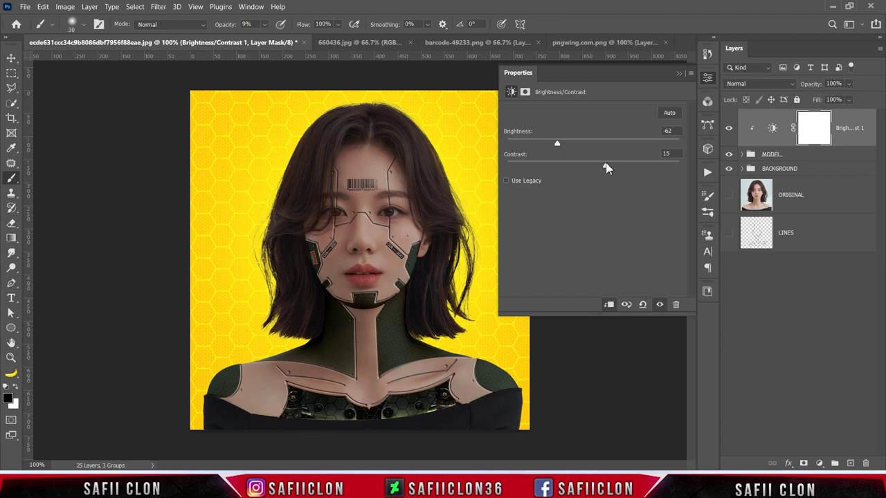
pyautogui.click(679, 73)
# Step: Toggle Brightness/Contrast 1 off and on to compare the darkened model
pyautogui.click(728, 129)
pyautogui.click(728, 129)
pyautogui.click(729, 130)
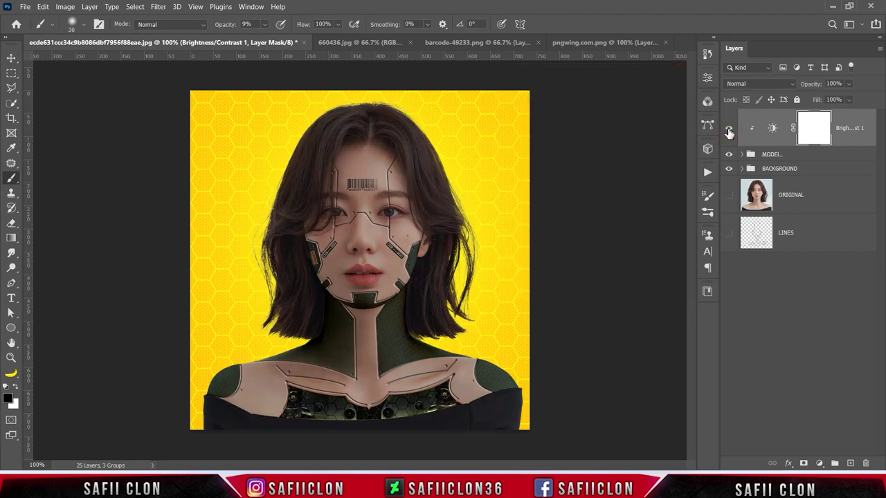
pyautogui.click(819, 463)
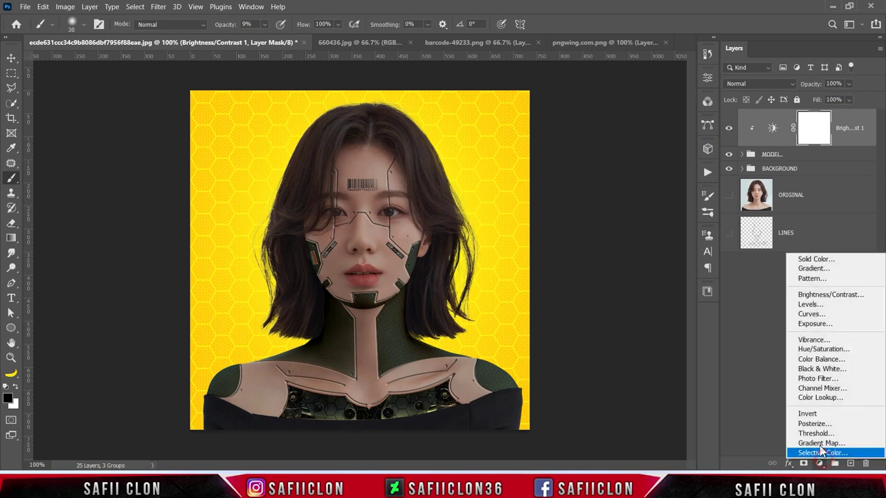
# Step: Add a Color Balance adjustment and nudge Shadows toward cyan and yellow and Midtones toward red
pyautogui.click(820, 359)
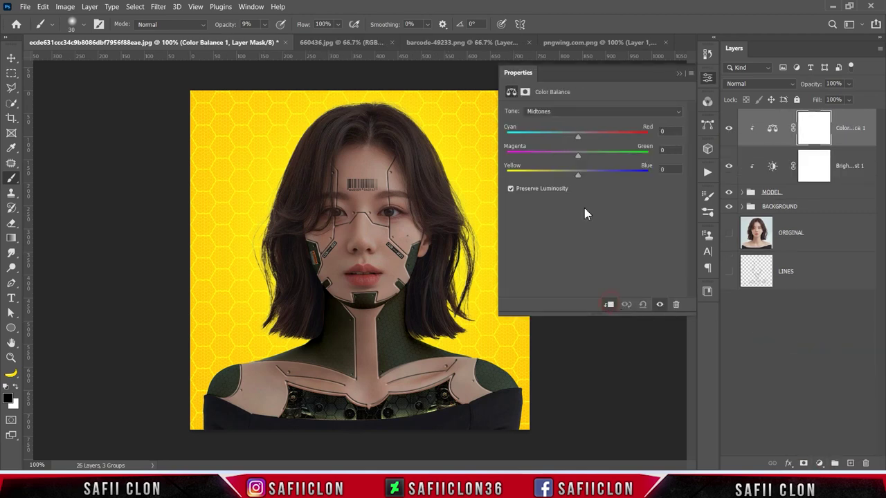
pyautogui.click(566, 113)
pyautogui.click(567, 122)
pyautogui.moveTo(580, 135); pyautogui.dragTo(579, 140)
pyautogui.moveTo(578, 177); pyautogui.dragTo(576, 179)
pyautogui.click(588, 112)
pyautogui.click(588, 135)
pyautogui.moveTo(578, 139)
pyautogui.mouseDown()
pyautogui.moveTo(625, 138)
pyautogui.moveTo(579, 141)
pyautogui.mouseUp()
# Step: Set Highlights to +4 red and -14 toward yellow, then toggle the layer to compare
pyautogui.click(599, 112)
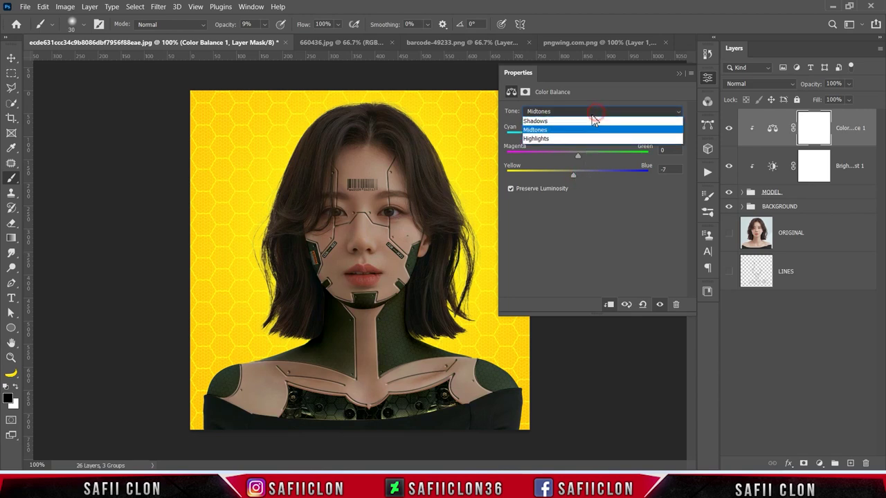
pyautogui.click(556, 139)
pyautogui.click(579, 137)
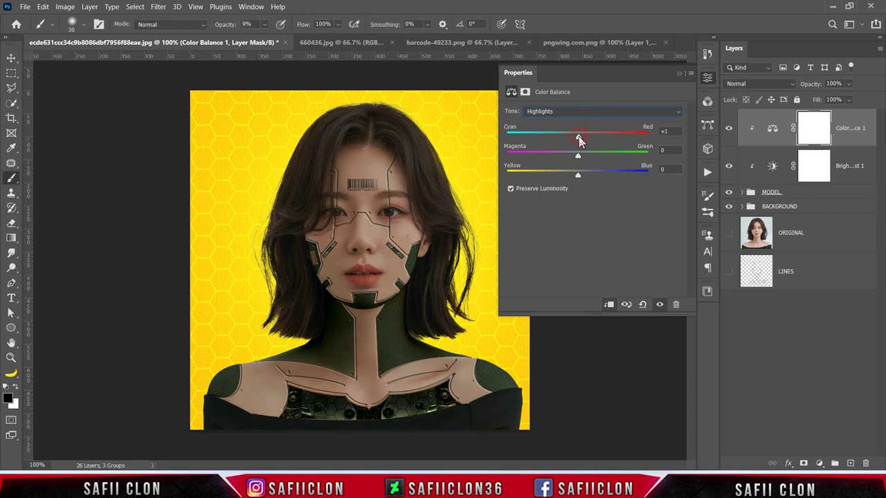
pyautogui.moveTo(581, 141); pyautogui.dragTo(578, 141)
pyautogui.moveTo(577, 178); pyautogui.dragTo(569, 175)
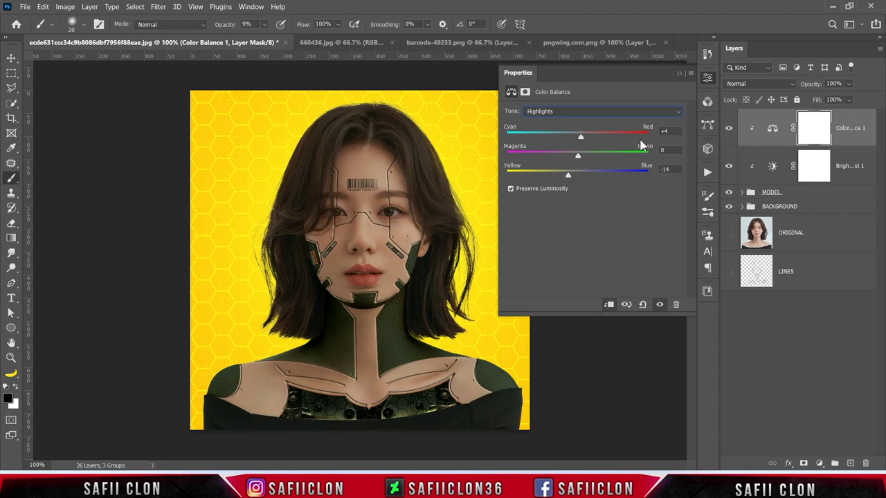
pyautogui.click(678, 74)
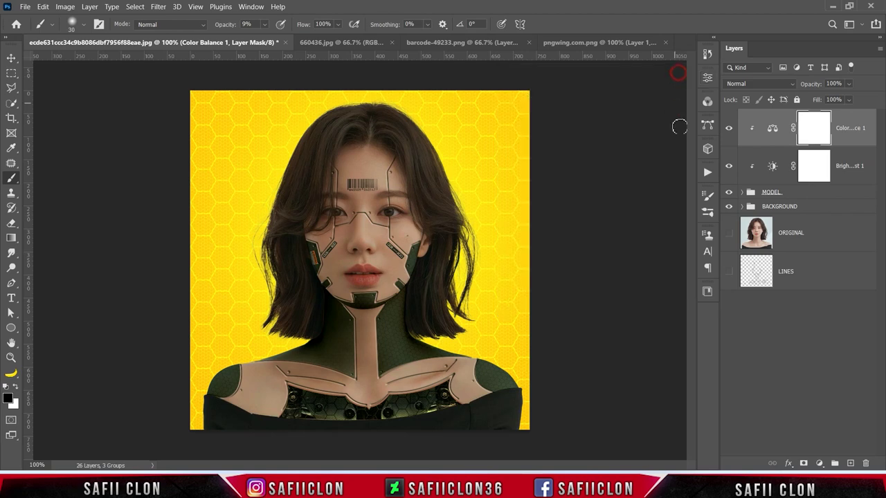
pyautogui.click(728, 129)
pyautogui.click(728, 129)
pyautogui.click(818, 463)
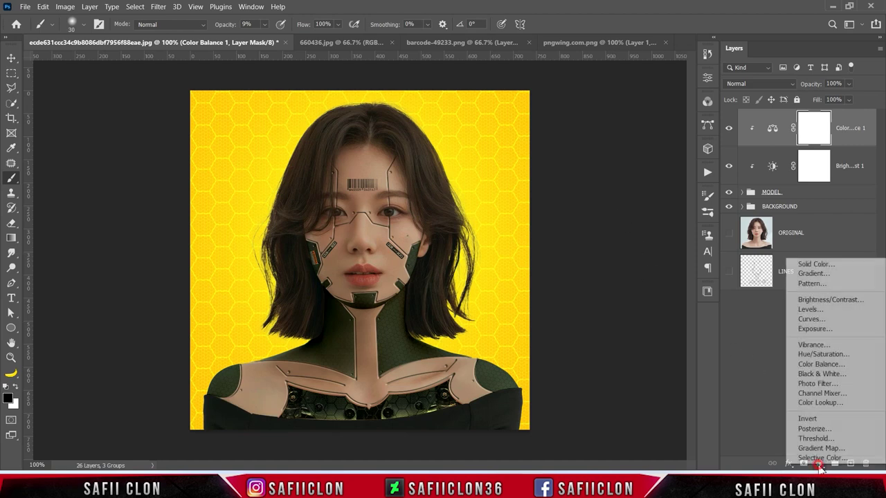
# Step: Add a golden yellow #febd0b Color Fill layer clipped to the model
pyautogui.click(815, 263)
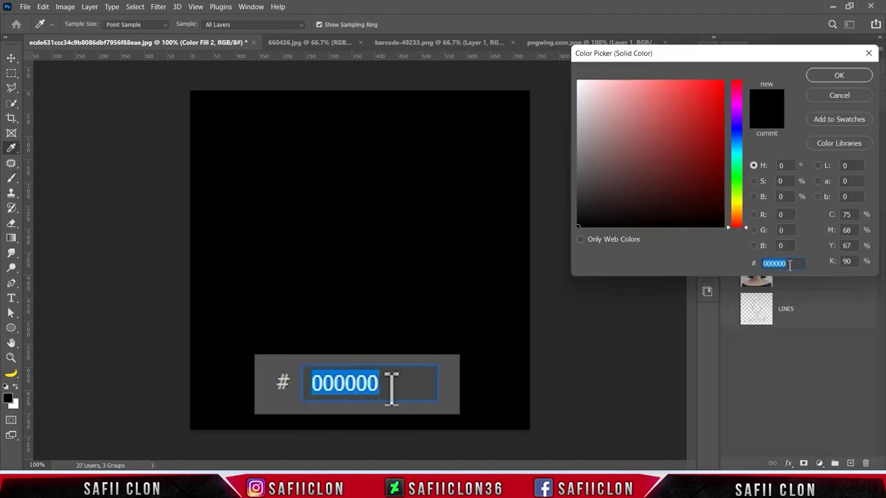
pyautogui.write('fe')
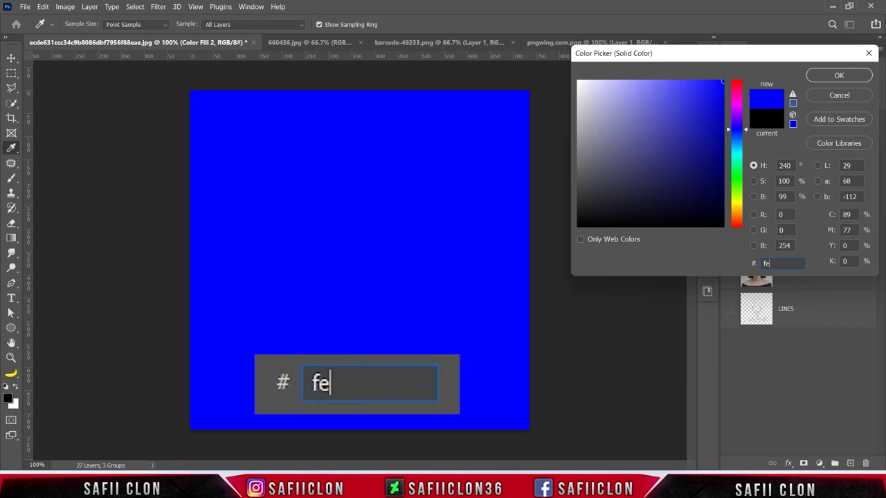
pyautogui.write('bd0')
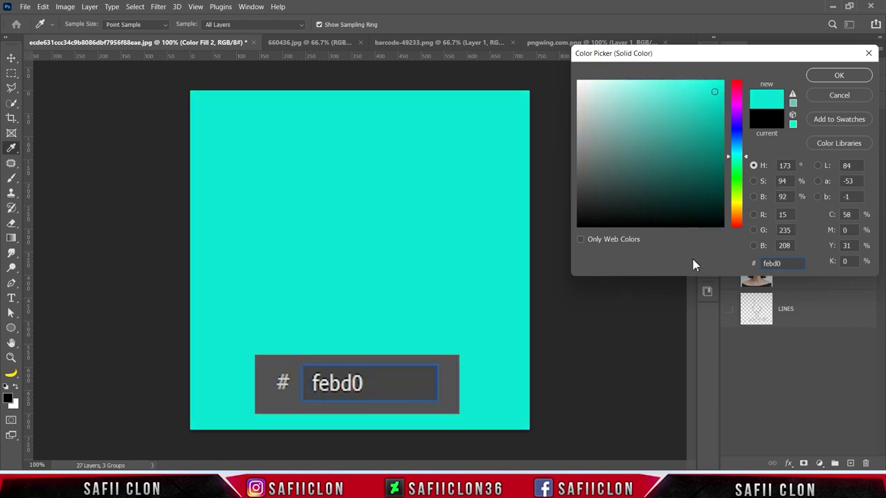
pyautogui.write('b')
pyautogui.doubleClick(773, 264)
pyautogui.click(815, 78)
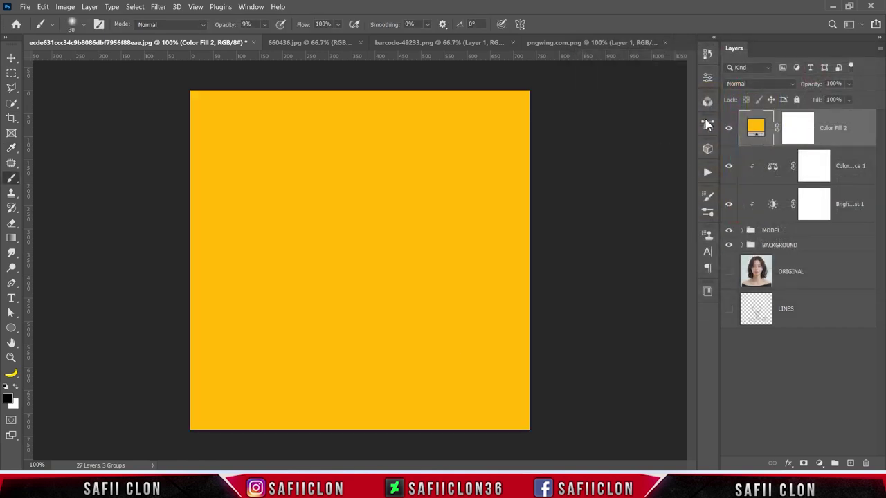
pyautogui.rightClick(847, 123)
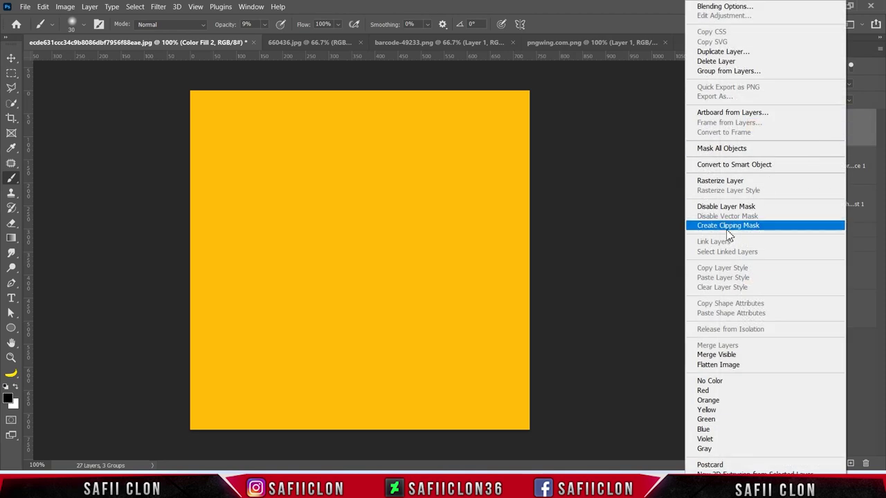
pyautogui.click(728, 229)
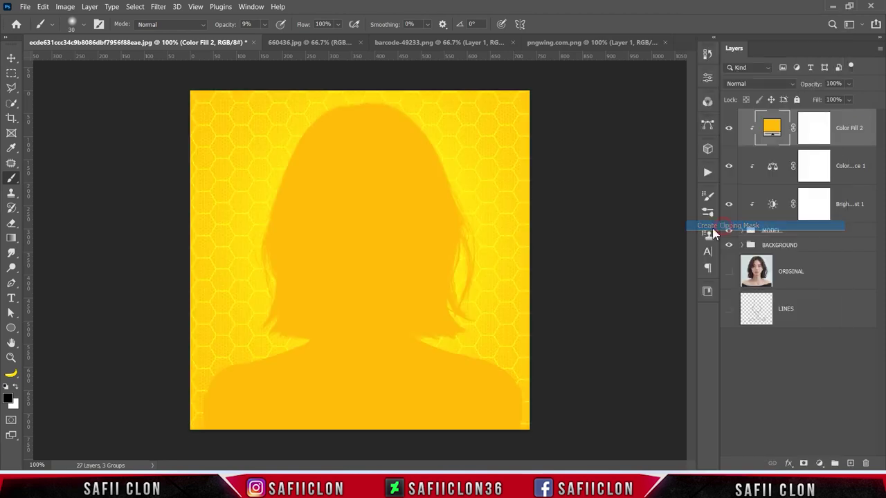
# Step: Blend the yellow fill as Linear Dodge (Add) with the Underlying Layer black slider split to 6/59
pyautogui.click(775, 85)
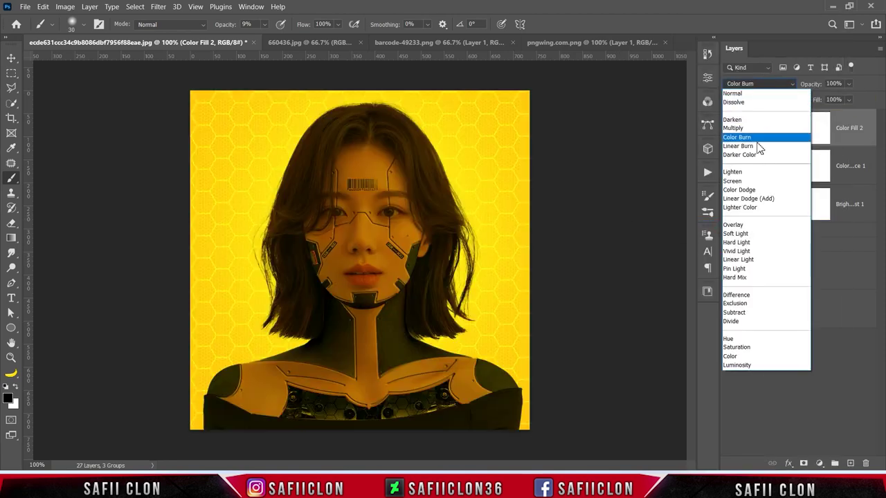
pyautogui.click(748, 199)
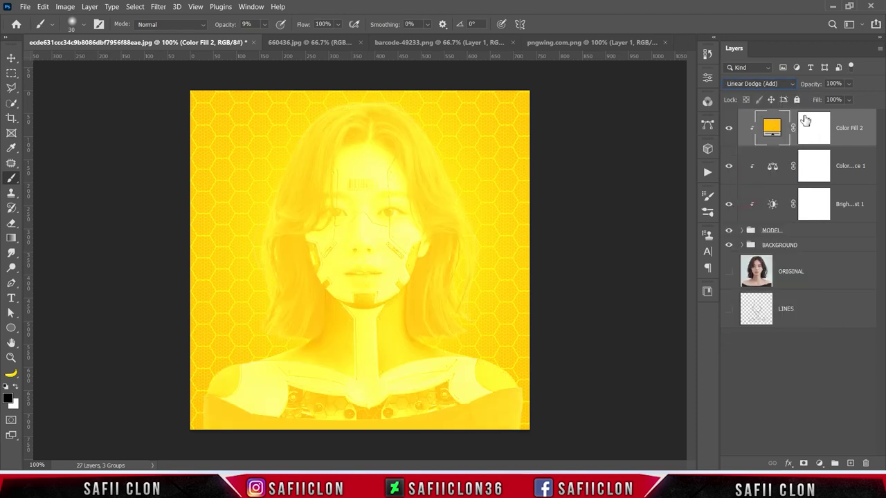
pyautogui.rightClick(841, 126)
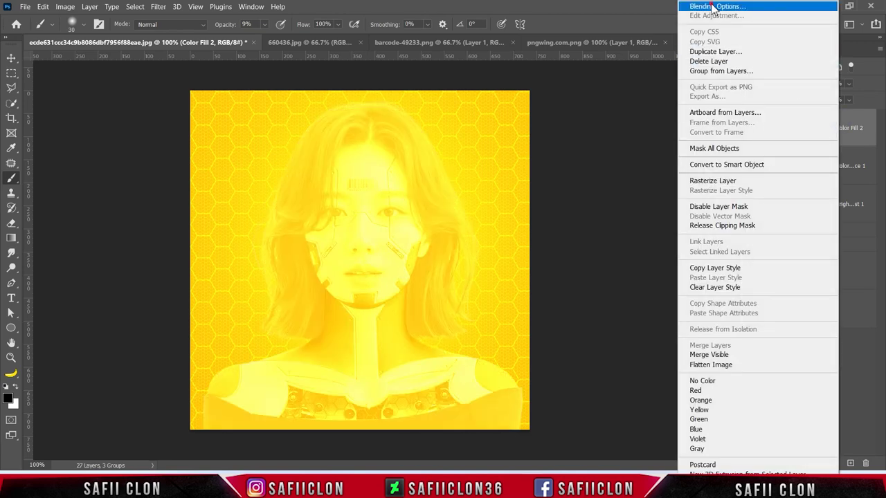
pyautogui.click(712, 8)
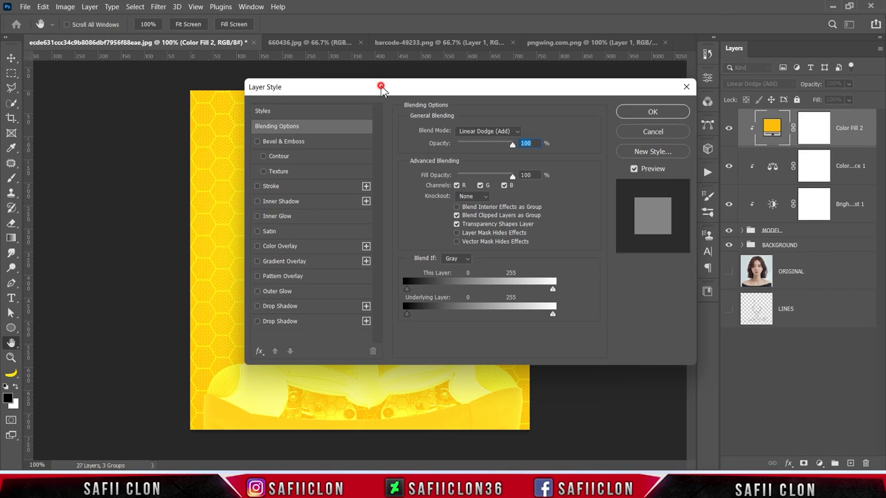
pyautogui.moveTo(381, 85); pyautogui.dragTo(611, 78)
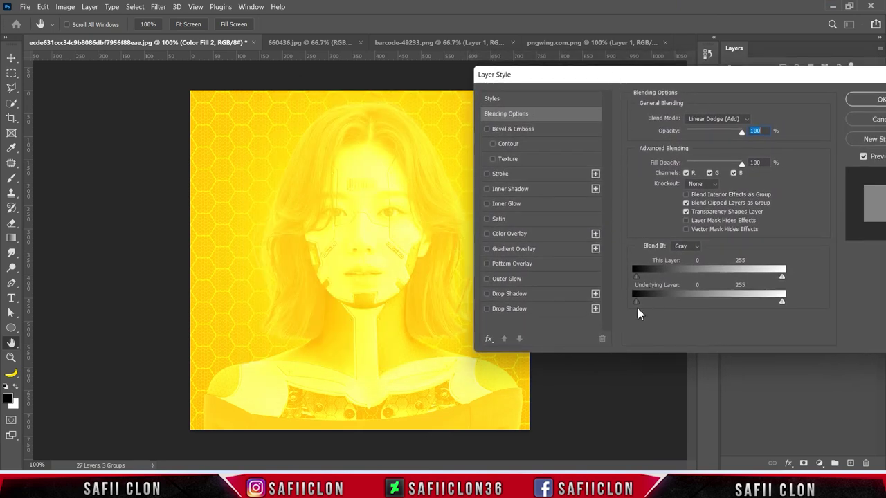
pyautogui.moveTo(637, 302)
pyautogui.mouseDown()
pyautogui.moveTo(671, 307)
pyautogui.moveTo(640, 307)
pyautogui.mouseUp()
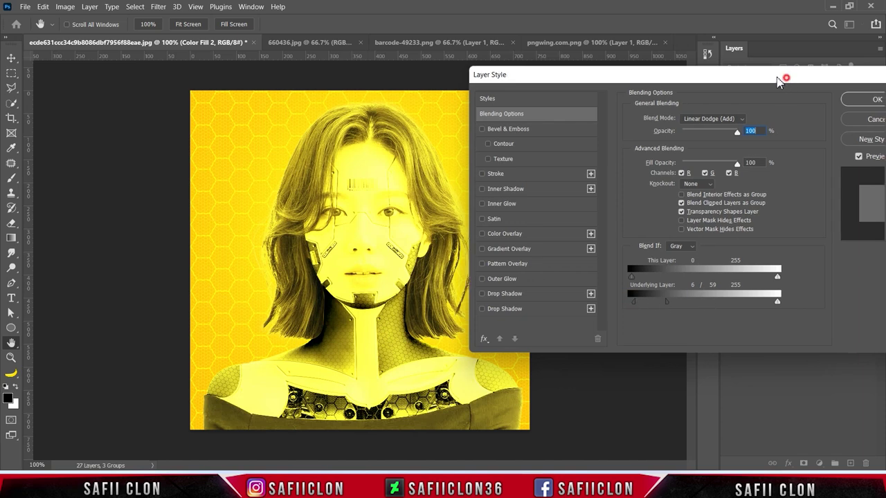
pyautogui.moveTo(785, 79); pyautogui.dragTo(685, 82)
pyautogui.click(766, 104)
# Step: Compare the fill on and off, then invert its mask to hide it
pyautogui.click(727, 129)
pyautogui.click(728, 131)
pyautogui.click(811, 130)
pyautogui.hotkey('ctrl', 'i')
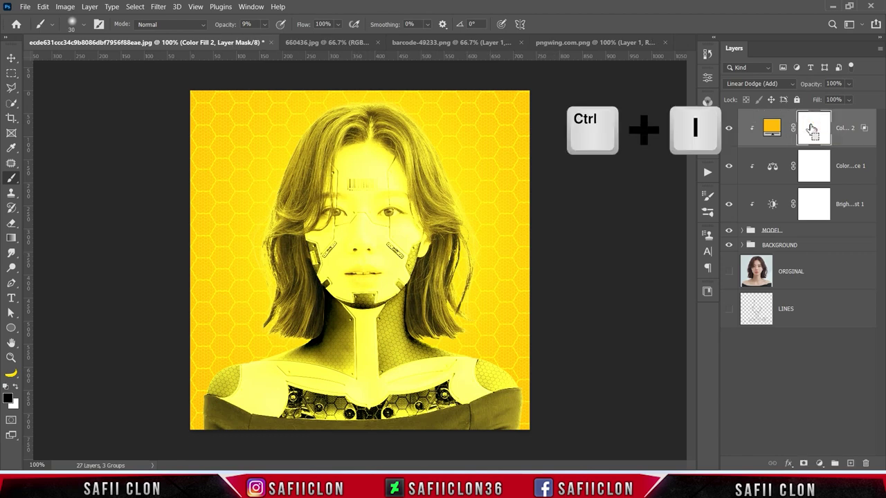
# Step: Set up a soft white brush at 13% opacity, 70 px, and zoom to 200%
pyautogui.rightClick(11, 178)
pyautogui.click(48, 177)
pyautogui.click(84, 24)
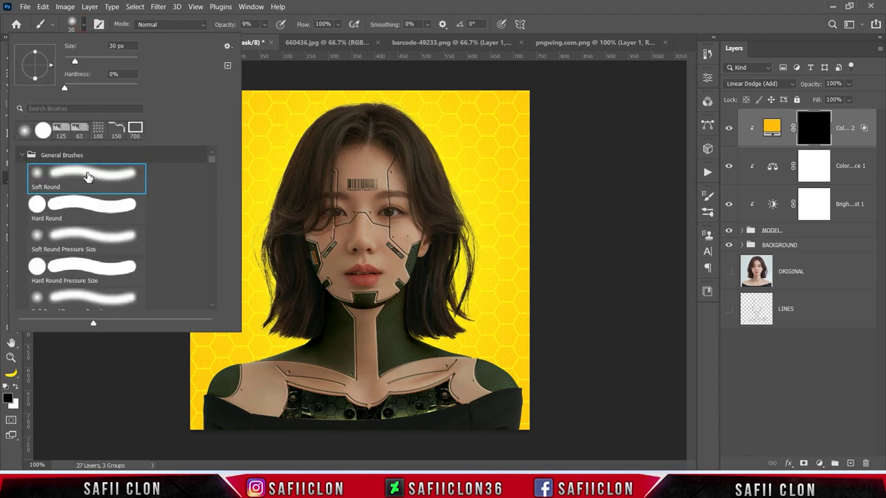
pyautogui.moveTo(75, 61); pyautogui.dragTo(86, 50)
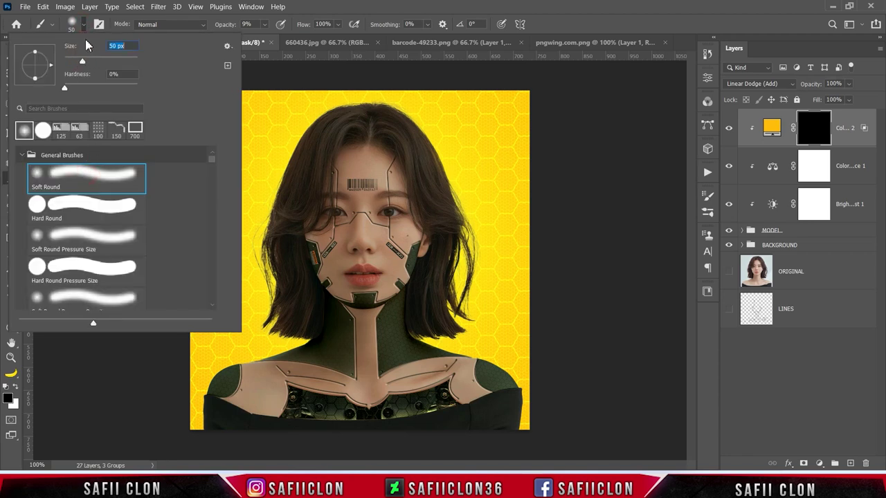
pyautogui.click(83, 24)
pyautogui.click(264, 25)
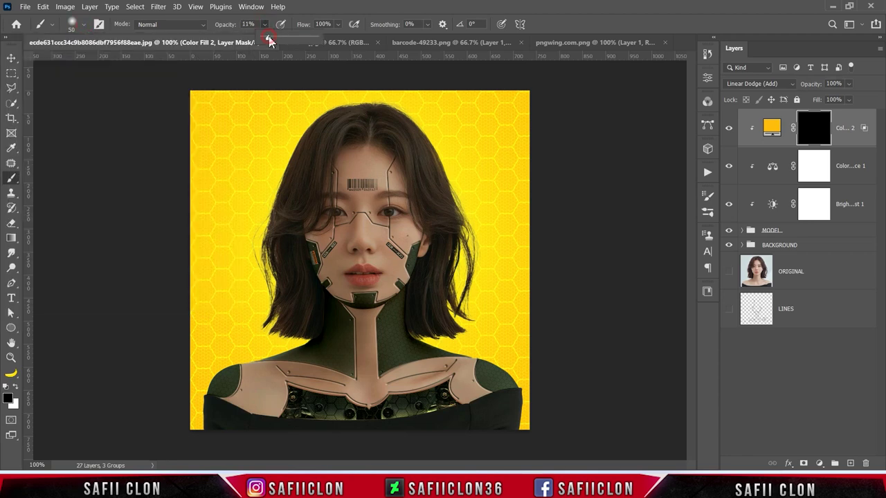
pyautogui.click(269, 40)
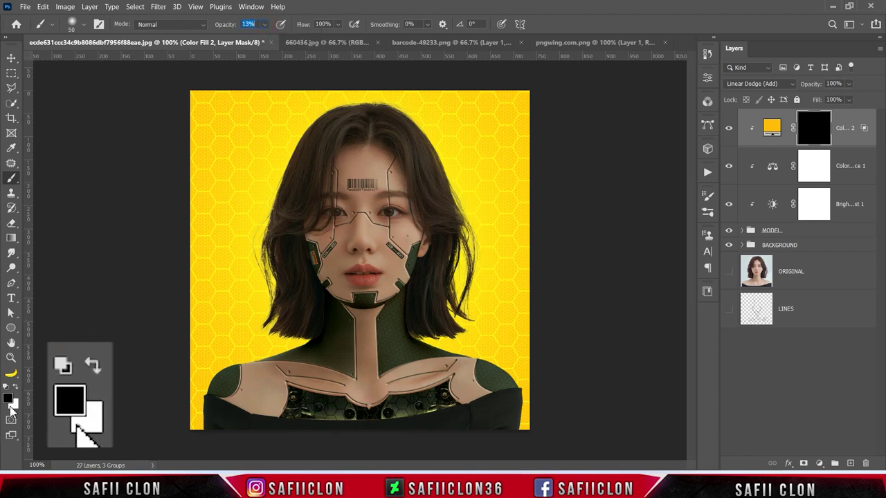
pyautogui.click(16, 387)
pyautogui.press(']')
pyautogui.press(']')
pyautogui.hotkey('ctrl', '+')
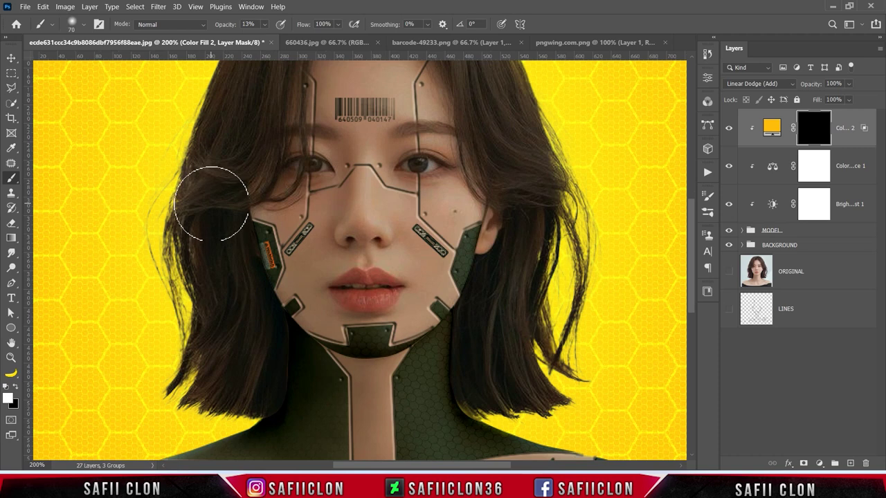
# Step: Paint the yellow glow along the left and right hair edges, lowering opacity to 8% for softer strokes
pyautogui.moveTo(149, 220); pyautogui.dragTo(151, 384)
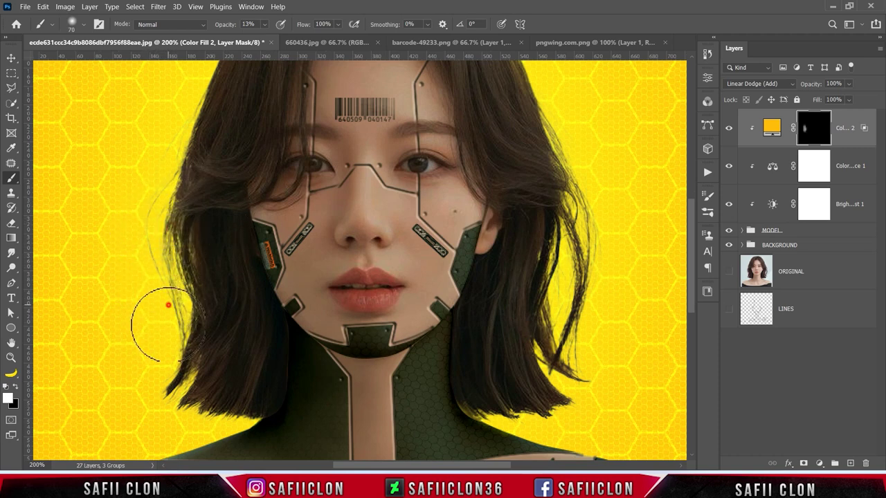
pyautogui.press('[')
pyautogui.press('[')
pyautogui.hotkey('ctrl', '-')
pyautogui.moveTo(451, 249)
pyautogui.mouseDown()
pyautogui.moveTo(454, 284)
pyautogui.moveTo(262, 223)
pyautogui.mouseUp()
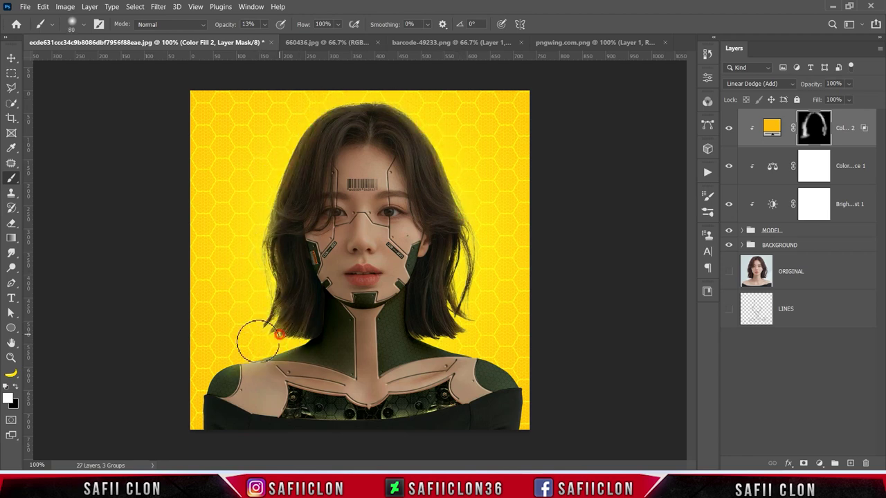
pyautogui.moveTo(262, 223); pyautogui.dragTo(237, 336)
pyautogui.press('[')
pyautogui.press(']')
pyautogui.press(']')
pyautogui.press(']')
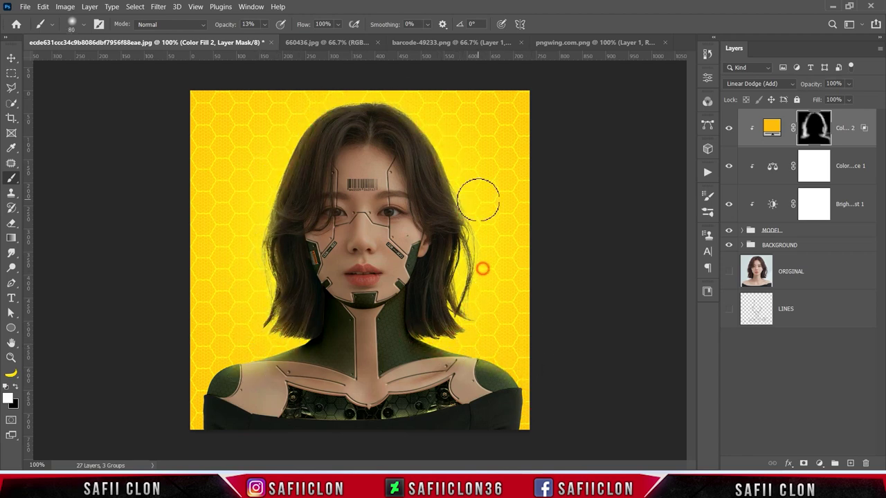
pyautogui.moveTo(265, 36); pyautogui.dragTo(260, 36)
pyautogui.press('[')
pyautogui.moveTo(455, 251); pyautogui.dragTo(469, 294)
pyautogui.press('[')
pyautogui.press('[')
pyautogui.press('[')
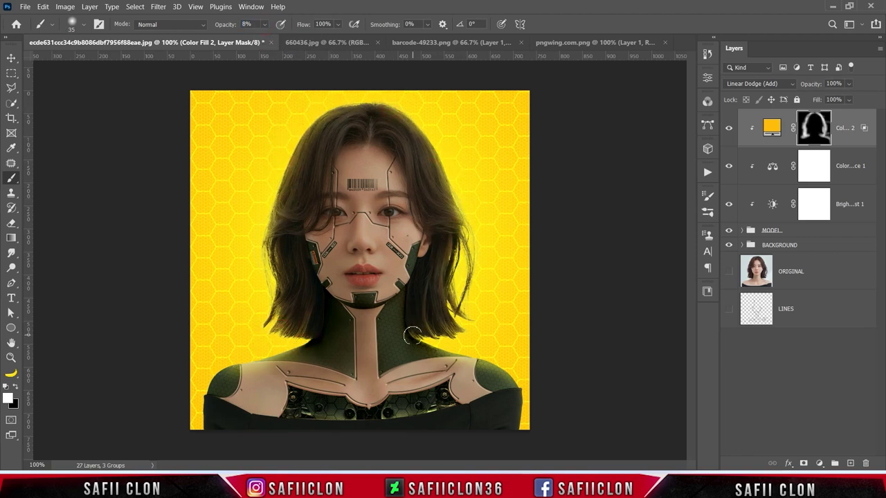
# Step: Toggle Color Fill 2 visibility twice to compare the golden rim glow
pyautogui.click(728, 128)
pyautogui.click(728, 129)
pyautogui.click(728, 128)
pyautogui.click(728, 129)
pyautogui.click(817, 463)
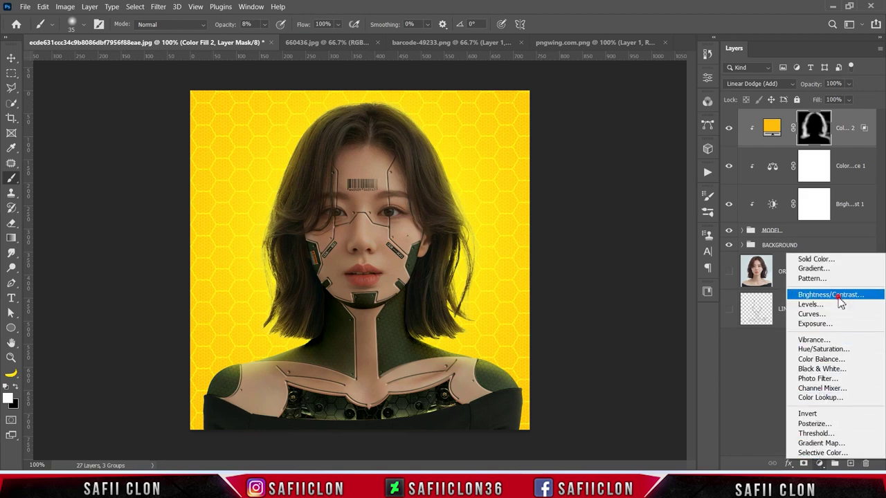
# Step: Add a Brightness/Contrast layer at brightness 150, contrast 30, and invert its mask to hide it
pyautogui.click(834, 294)
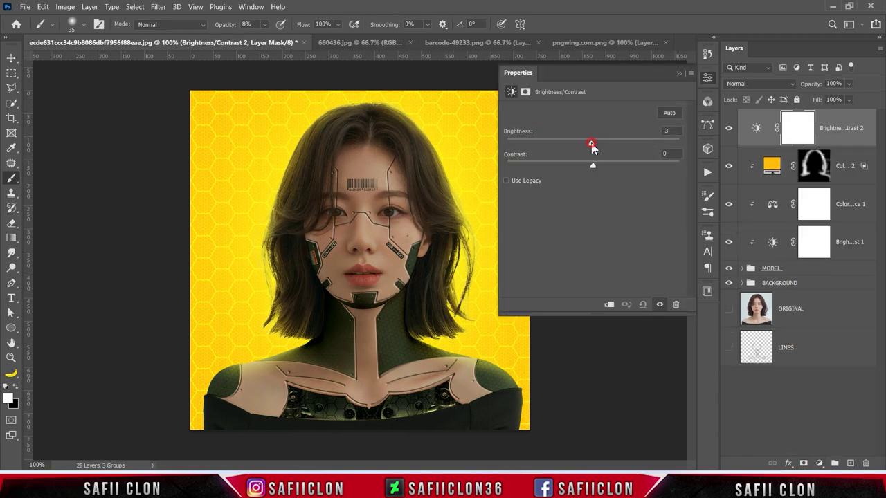
pyautogui.moveTo(587, 146); pyautogui.dragTo(678, 144)
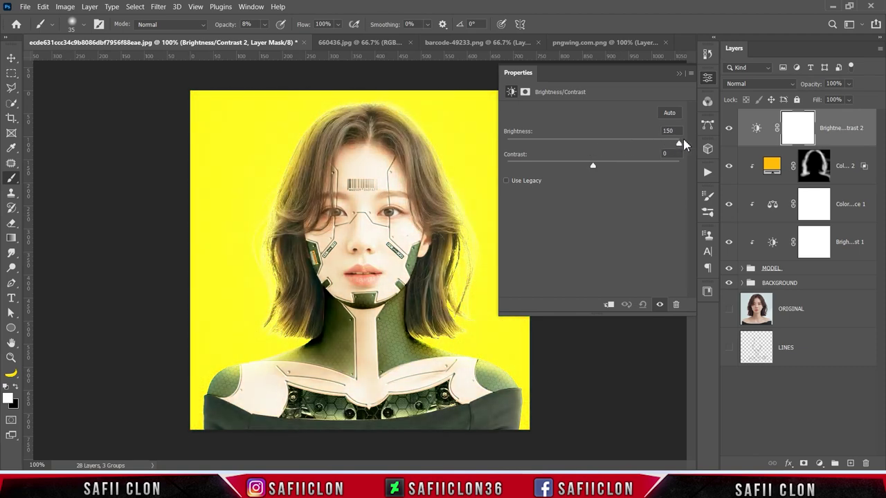
pyautogui.moveTo(606, 170); pyautogui.dragTo(616, 169)
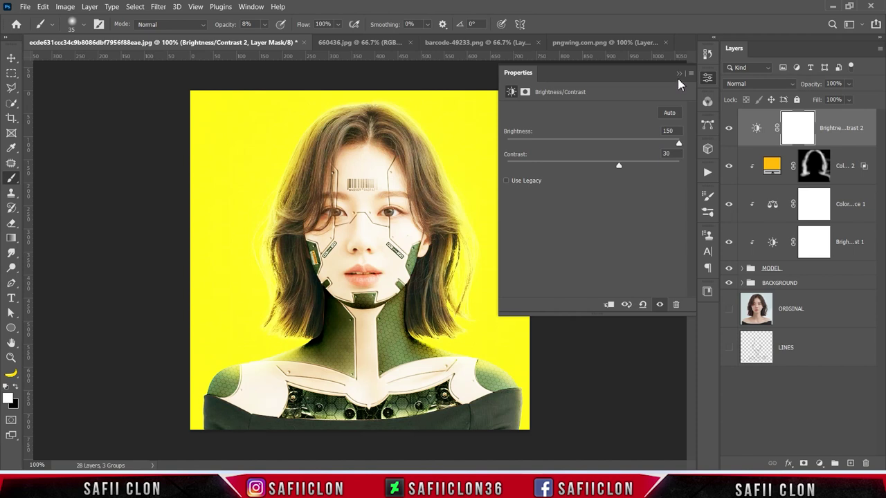
pyautogui.click(678, 73)
pyautogui.hotkey('ctrl', 'i')
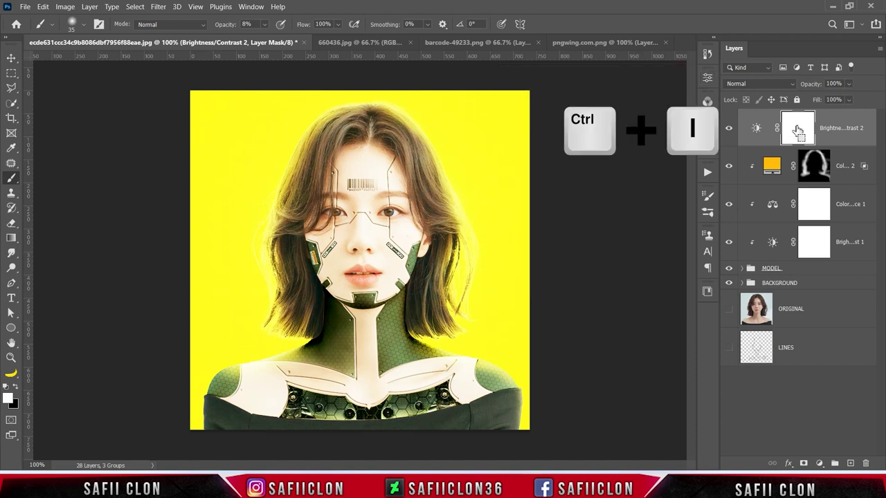
# Step: Switch to a 25 px brush at 11% opacity and zoom in for fine eye detail
pyautogui.rightClick(12, 180)
pyautogui.click(54, 180)
pyautogui.click(84, 25)
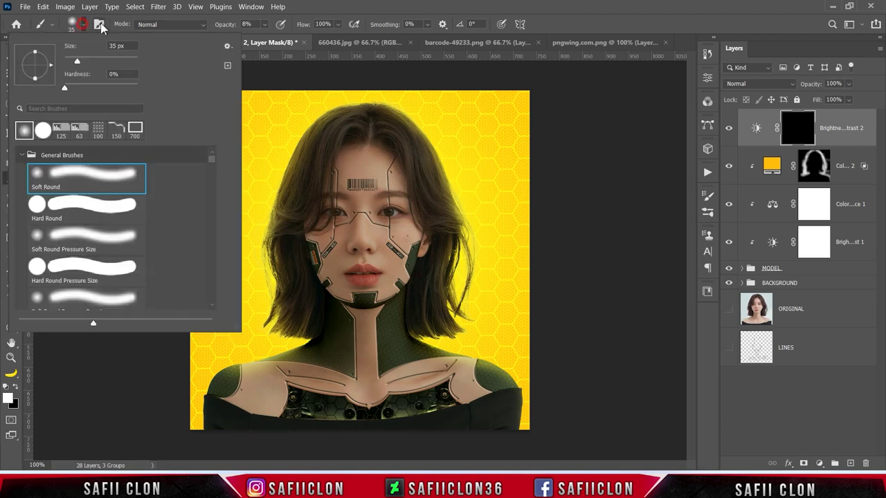
pyautogui.moveTo(77, 61); pyautogui.dragTo(72, 61)
pyautogui.click(88, 22)
pyautogui.click(265, 24)
pyautogui.moveTo(270, 40); pyautogui.dragTo(267, 43)
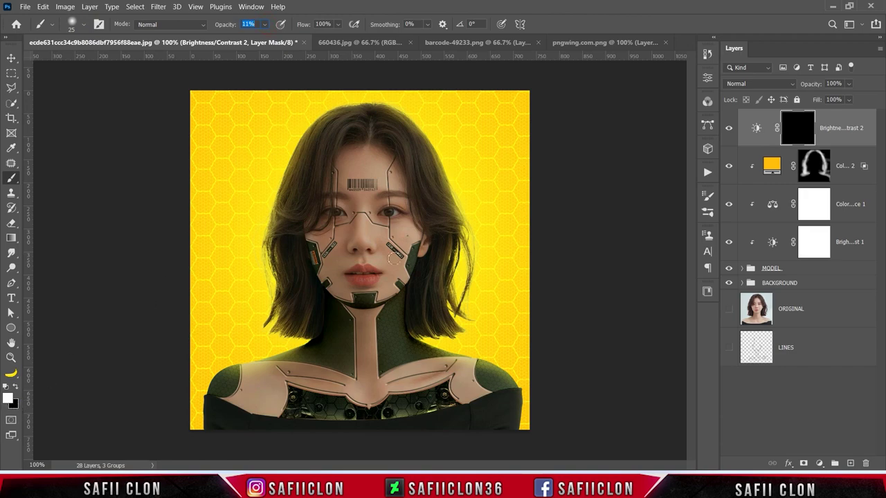
pyautogui.scroll(1, 406, 249)
pyautogui.scroll(1, 406, 249)
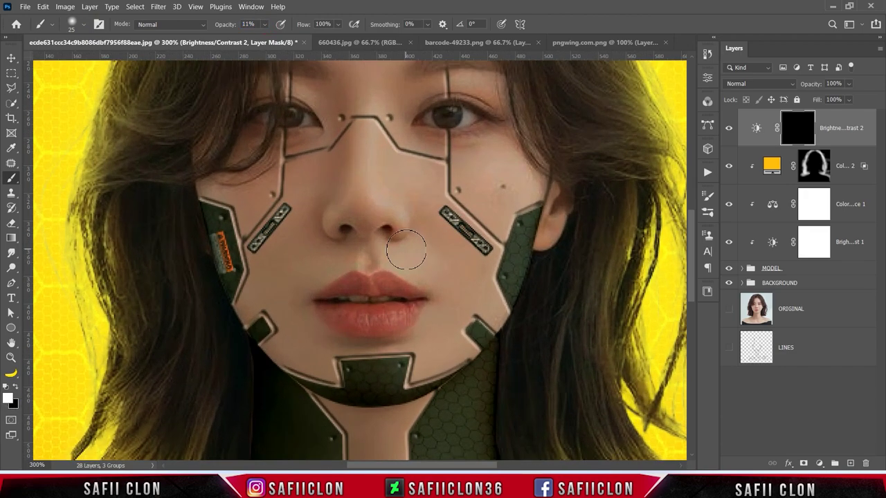
pyautogui.scroll(1, 406, 249)
pyautogui.scroll(2, 406, 249)
pyautogui.press('[')
pyautogui.press('[')
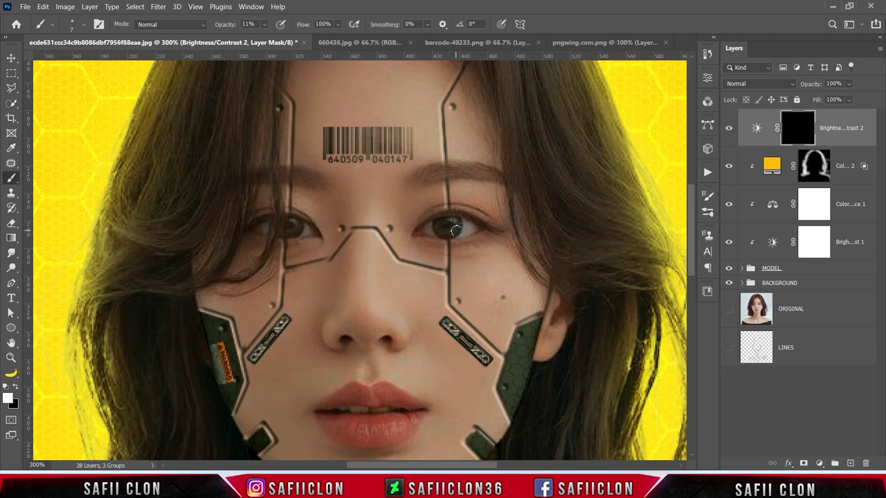
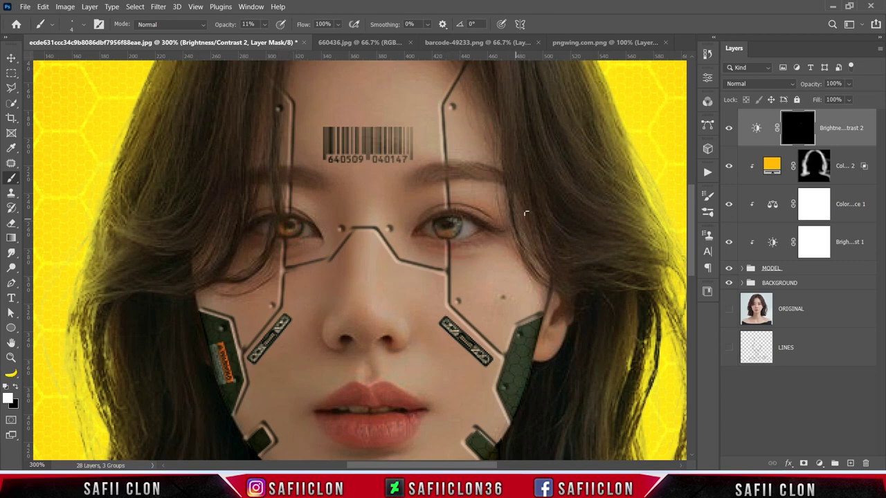
# Step: Check the brightening adjustment, then add a new layer and set the soft brush to 11% opacity
pyautogui.click(728, 128)
pyautogui.click(728, 128)
pyautogui.click(728, 128)
pyautogui.click(727, 128)
pyautogui.click(850, 463)
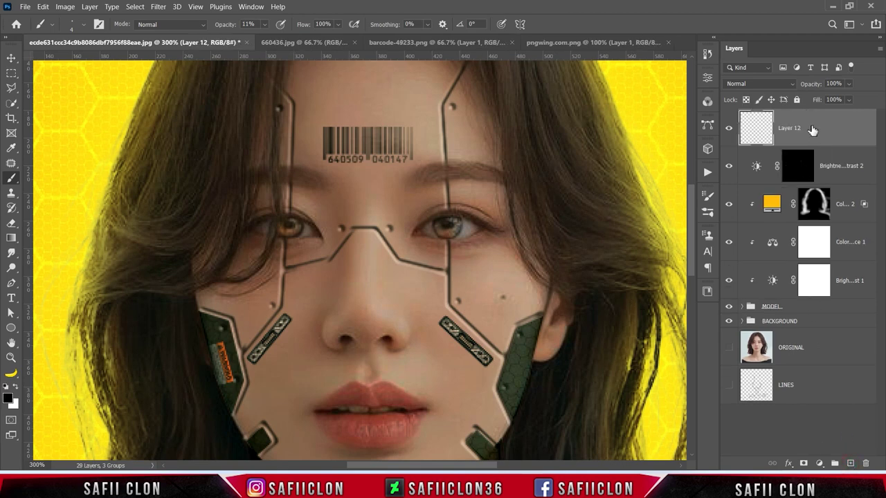
pyautogui.rightClick(11, 178)
pyautogui.click(48, 179)
pyautogui.click(264, 24)
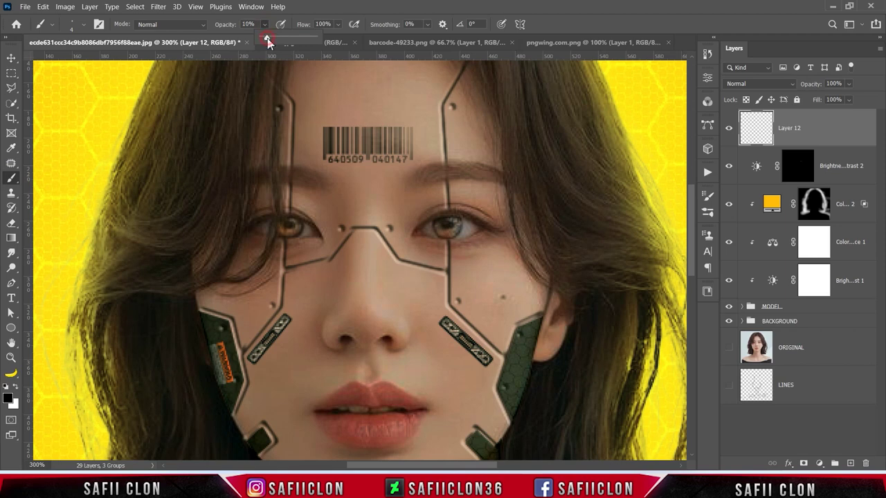
pyautogui.click(264, 24)
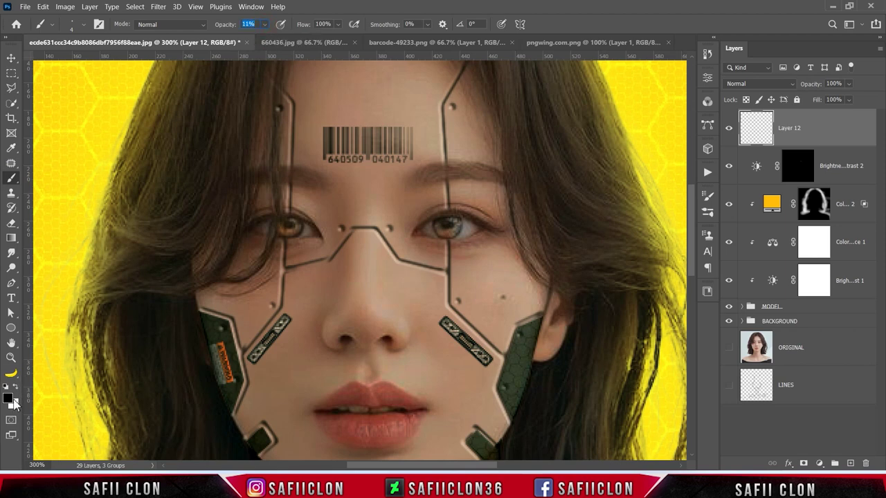
# Step: Set the foreground colour to #febd0b
pyautogui.click(9, 398)
pyautogui.doubleClick(773, 264)
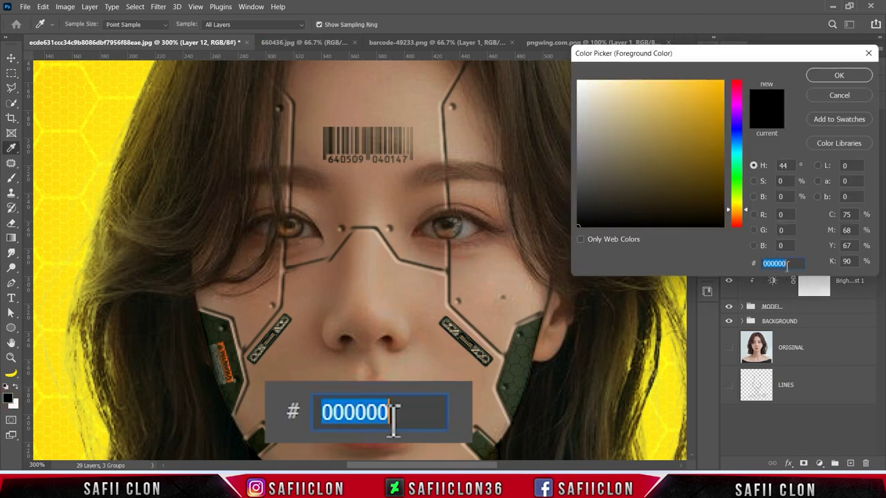
pyautogui.moveTo(775, 264); pyautogui.dragTo(709, 270)
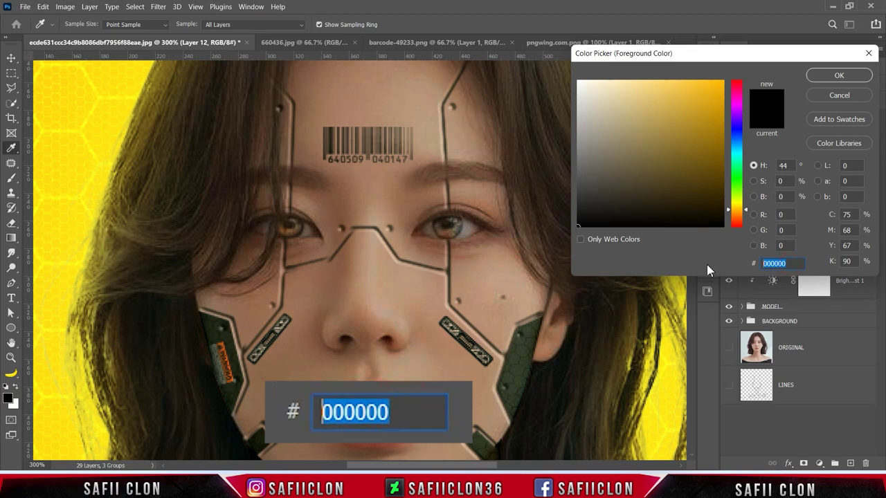
pyautogui.write('febd0b')
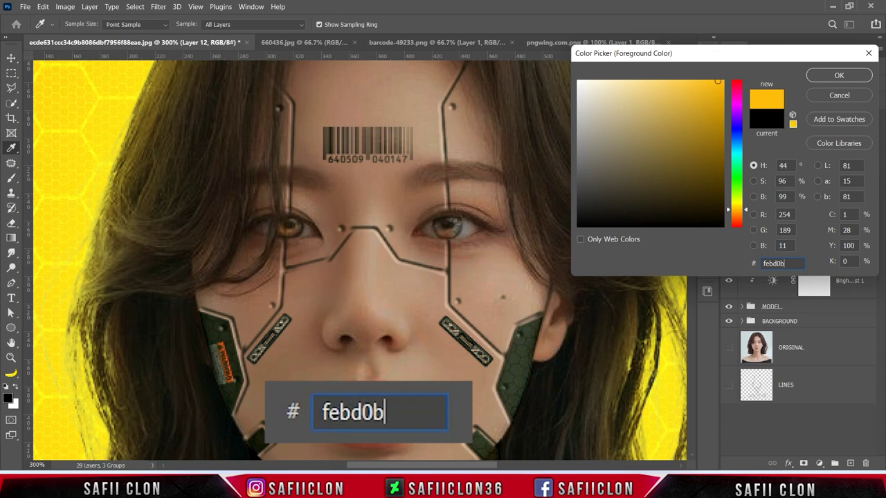
pyautogui.click(839, 76)
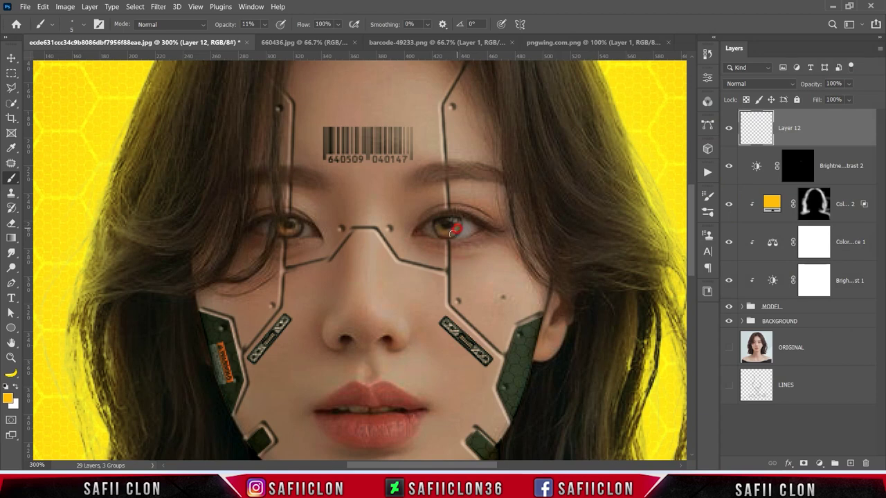
# Step: Set the new layer's blend mode to Color Dodge with 84% fill
pyautogui.click(745, 83)
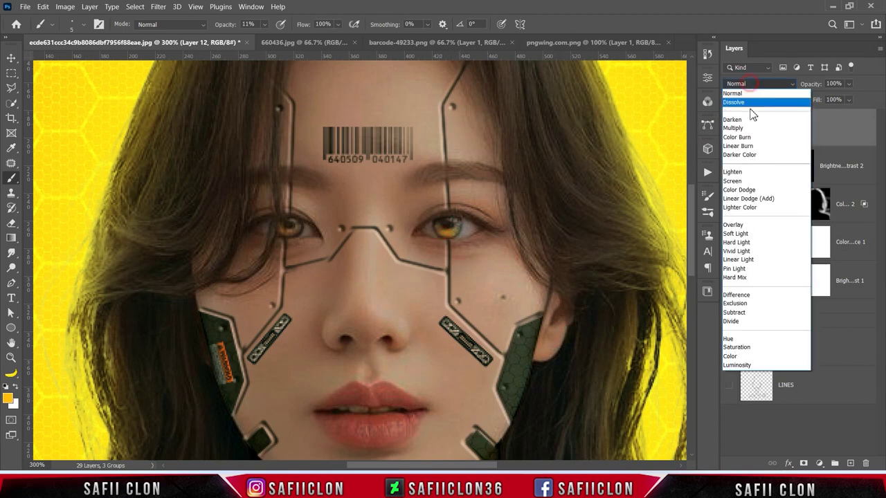
pyautogui.click(744, 191)
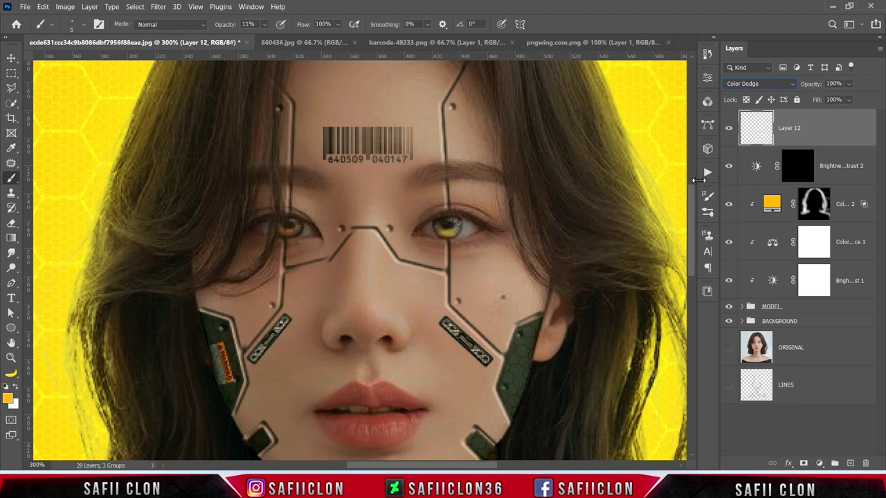
pyautogui.click(850, 100)
pyautogui.moveTo(862, 114); pyautogui.dragTo(853, 116)
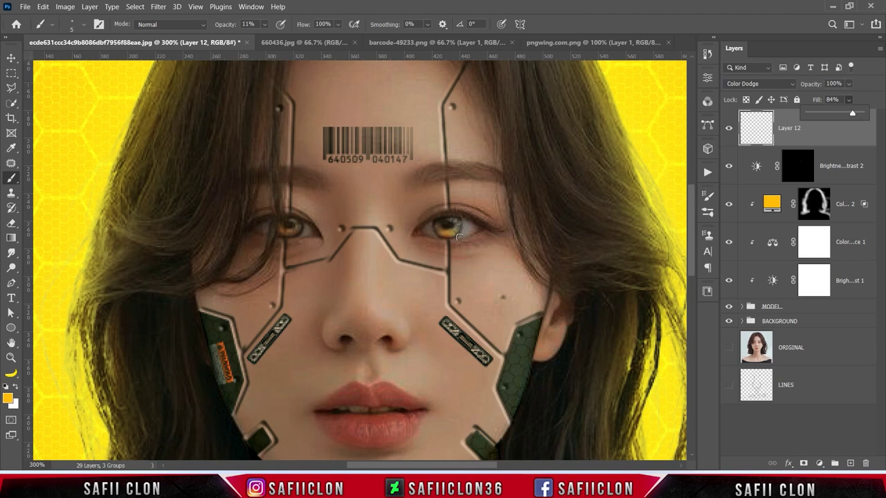
# Step: Paint yellow glow over both irises and compare the result with the glow hidden
pyautogui.moveTo(437, 235); pyautogui.dragTo(449, 233)
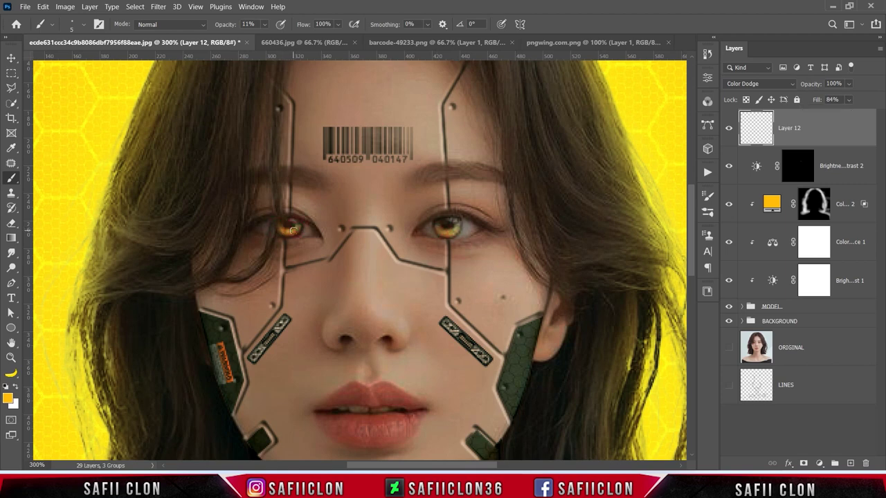
pyautogui.press(']')
pyautogui.press(']')
pyautogui.press(']')
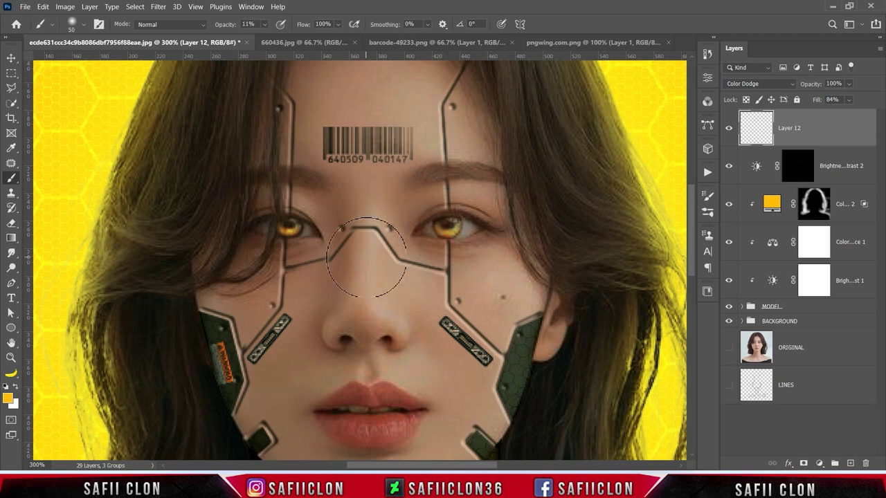
pyautogui.moveTo(286, 223); pyautogui.dragTo(281, 228)
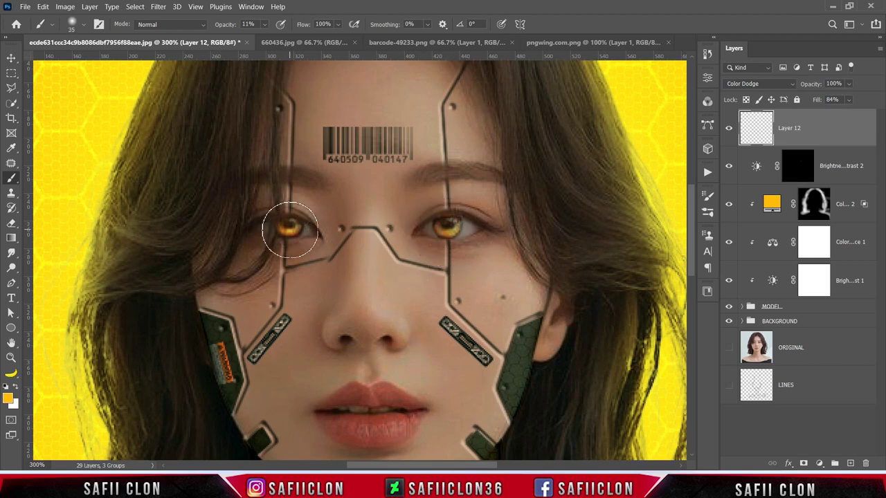
pyautogui.press('[')
pyautogui.moveTo(446, 225); pyautogui.dragTo(475, 246)
pyautogui.click(729, 128)
pyautogui.click(728, 128)
pyautogui.click(728, 128)
pyautogui.click(729, 128)
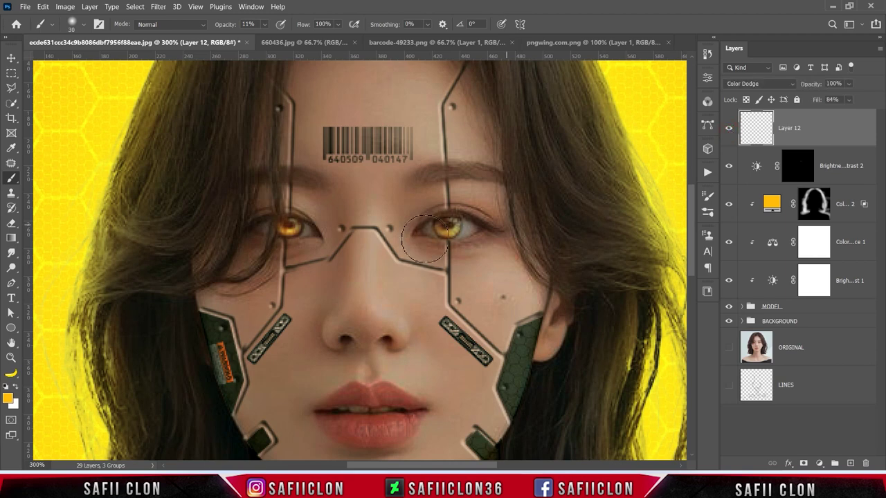
pyautogui.rightClick(17, 330)
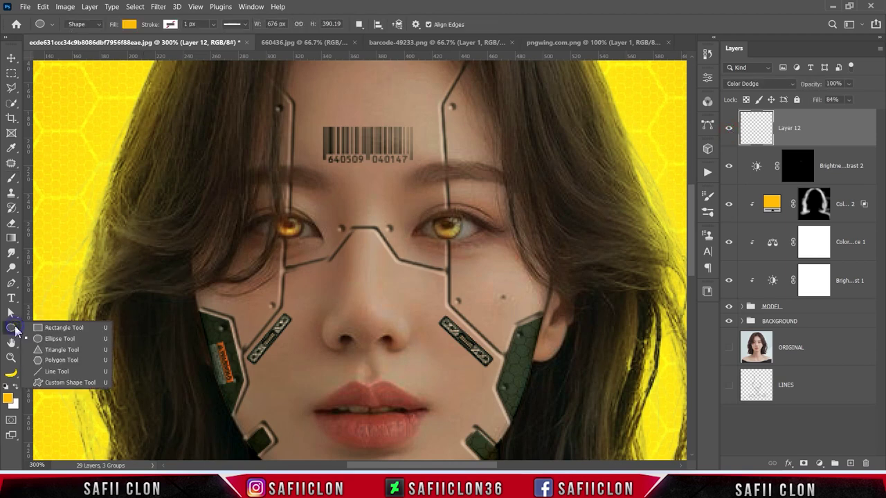
# Step: Draw a circle with the Ellipse Tool and remove its fill
pyautogui.click(60, 339)
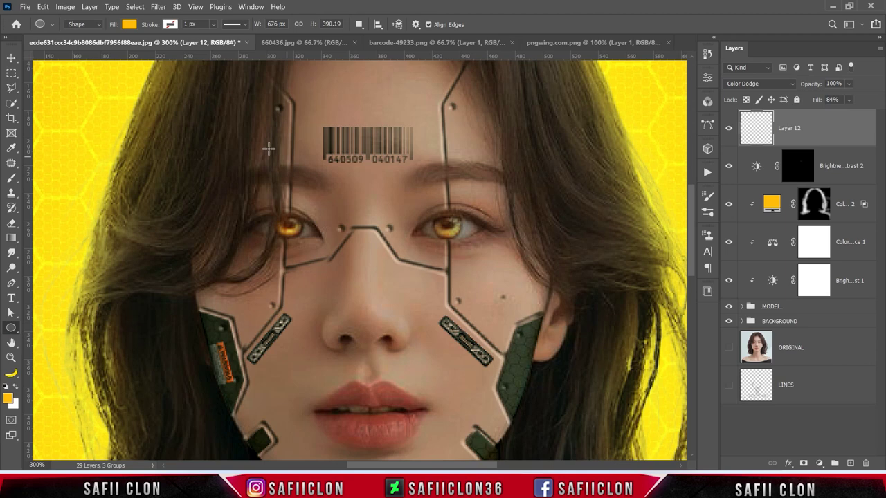
pyautogui.moveTo(323, 159); pyautogui.dragTo(363, 200)
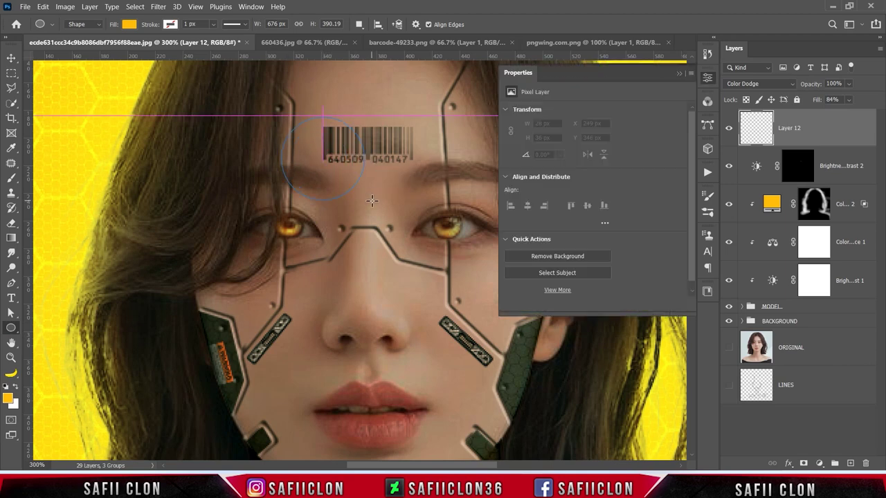
pyautogui.click(679, 73)
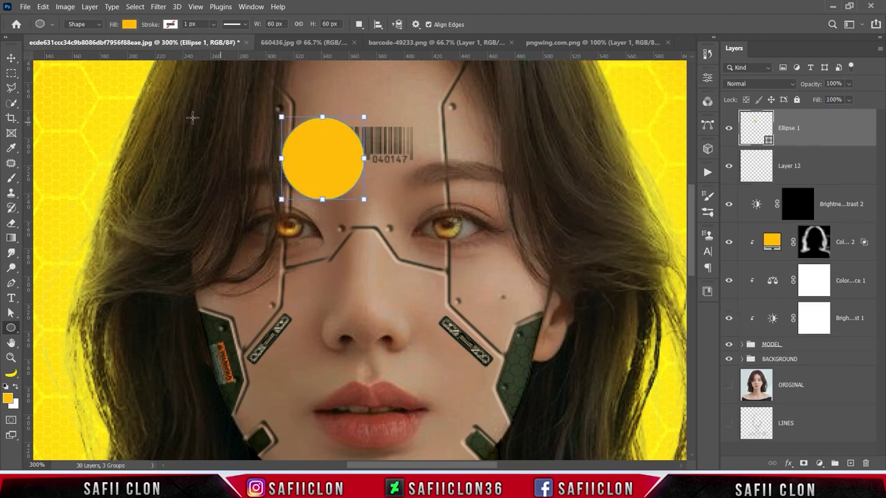
pyautogui.click(129, 24)
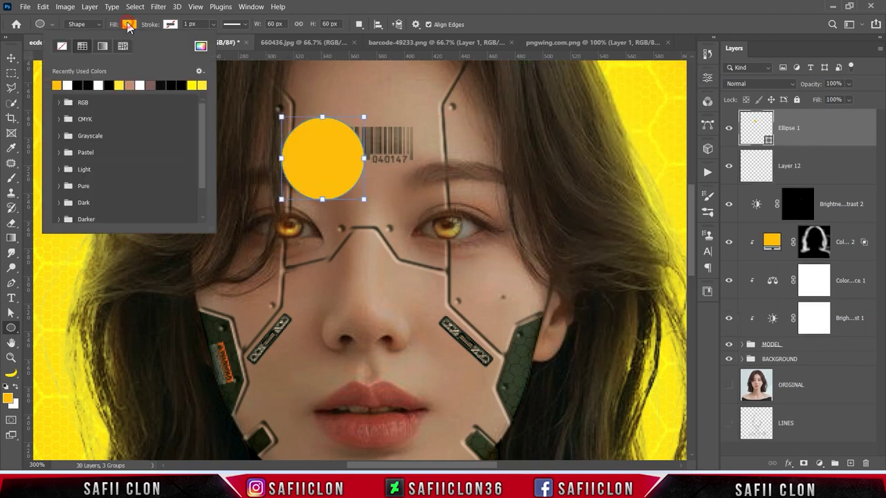
pyautogui.click(61, 47)
# Step: Give the circle a solid #febd0b stroke 1.87 px wide
pyautogui.click(129, 25)
pyautogui.click(169, 24)
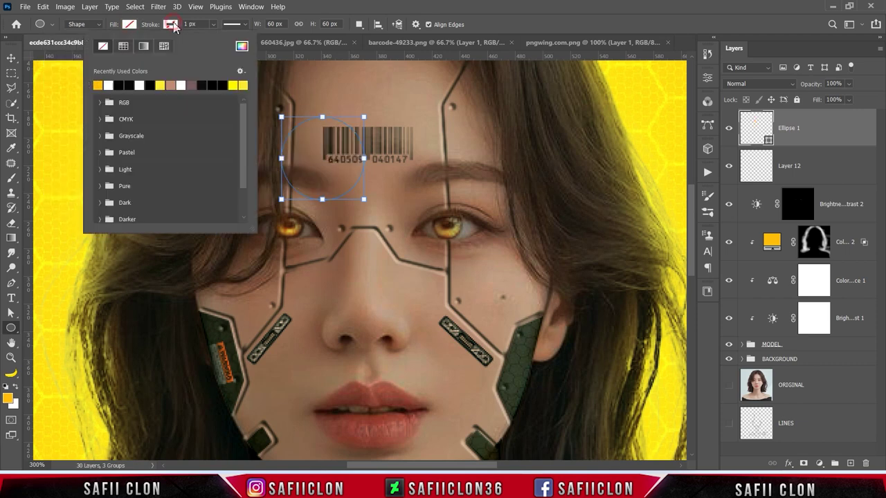
pyautogui.click(124, 47)
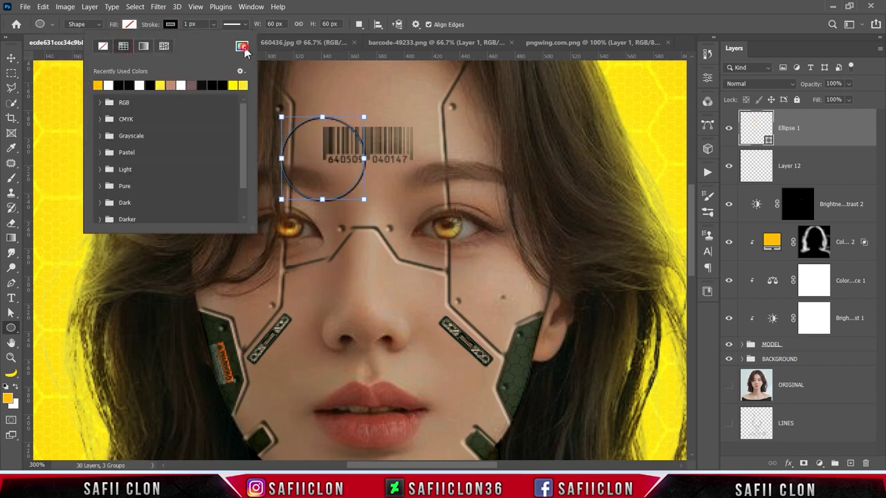
pyautogui.click(241, 46)
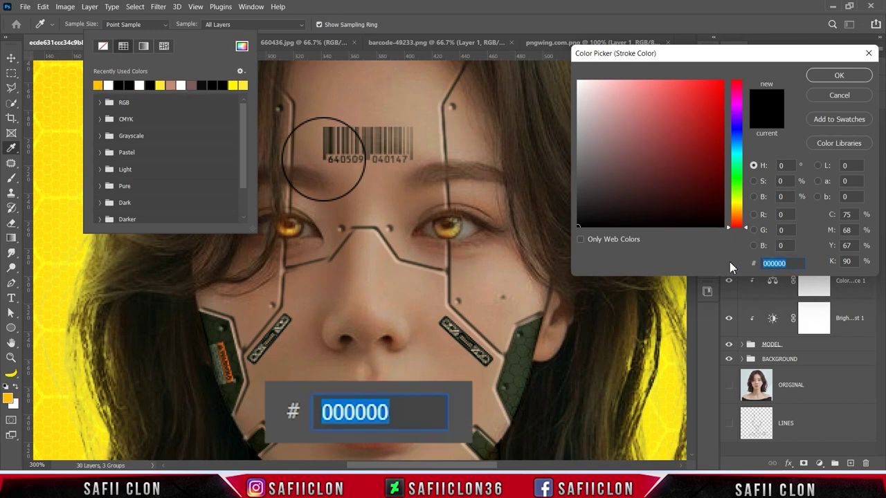
pyautogui.write('fe')
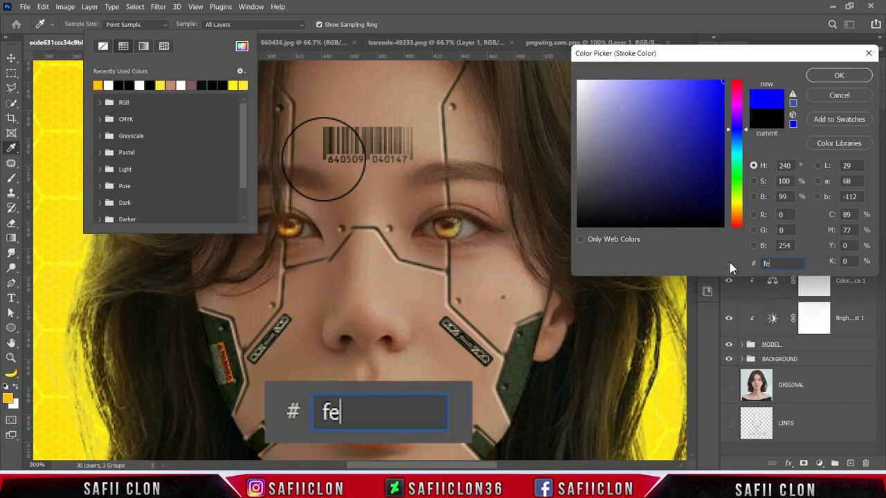
pyautogui.write('bd0')
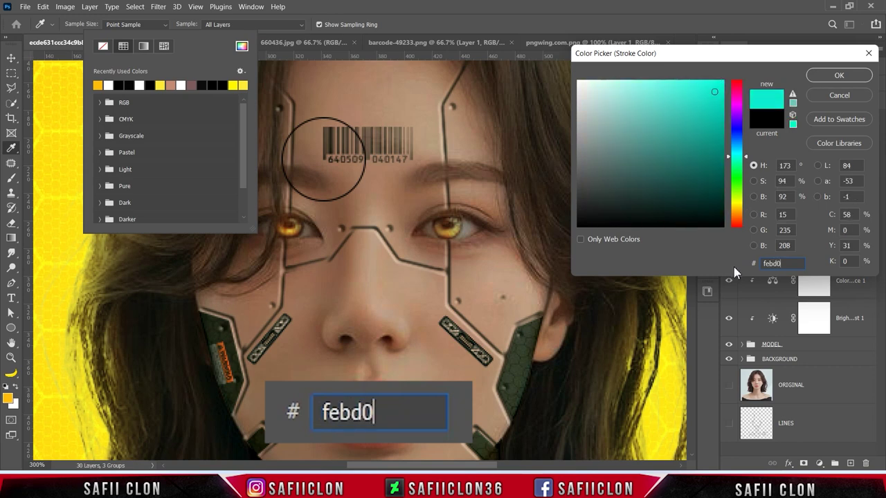
pyautogui.write('b')
pyautogui.click(845, 78)
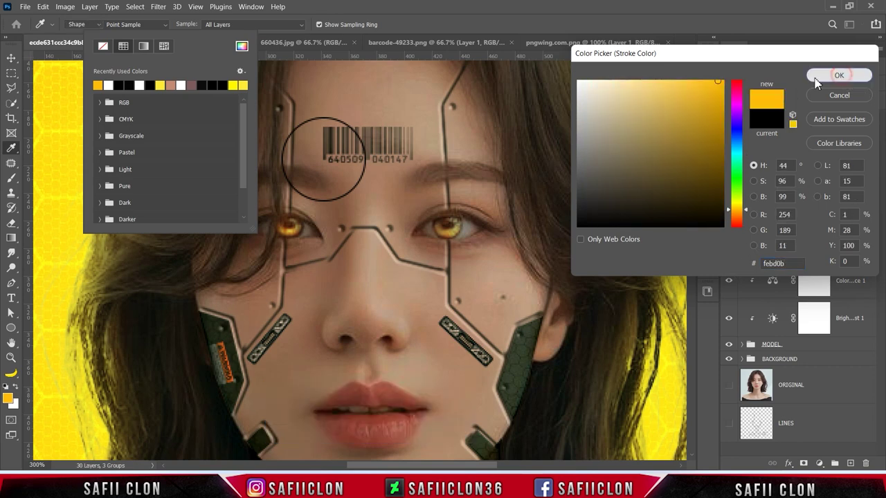
pyautogui.click(177, 26)
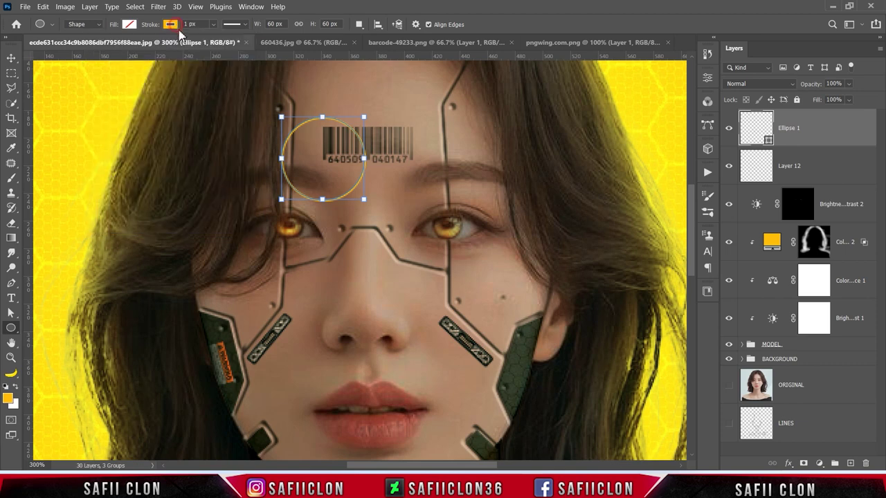
pyautogui.click(213, 26)
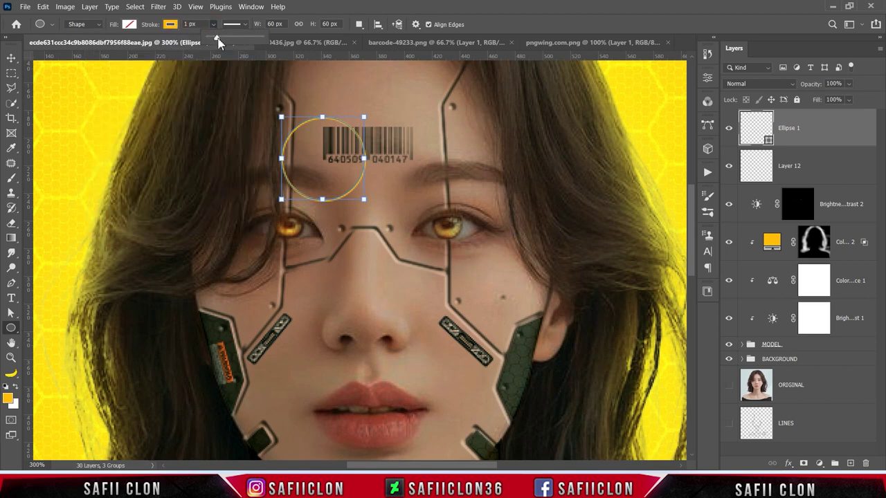
pyautogui.moveTo(220, 42); pyautogui.dragTo(211, 39)
# Step: Scale the ring down to fit around the left eye and commit it
pyautogui.hotkey('ctrl', 't')
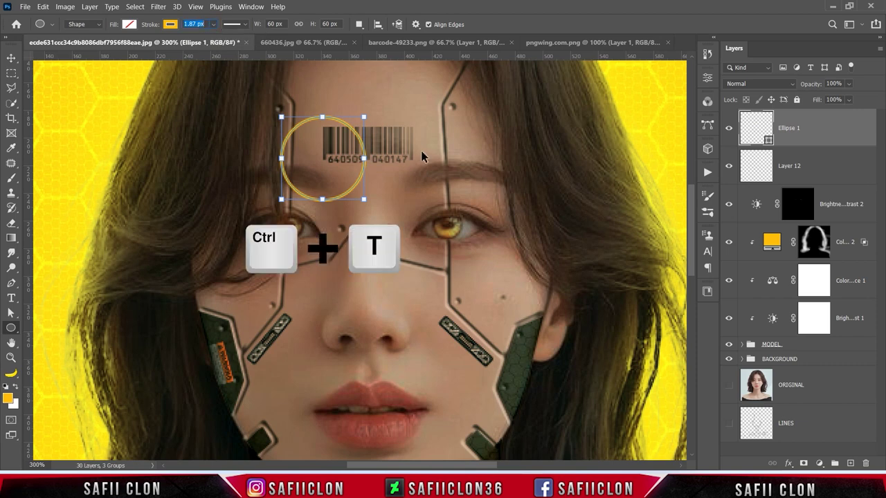
pyautogui.moveTo(364, 117)
pyautogui.mouseDown()
pyautogui.moveTo(289, 214)
pyautogui.moveTo(303, 201)
pyautogui.mouseUp()
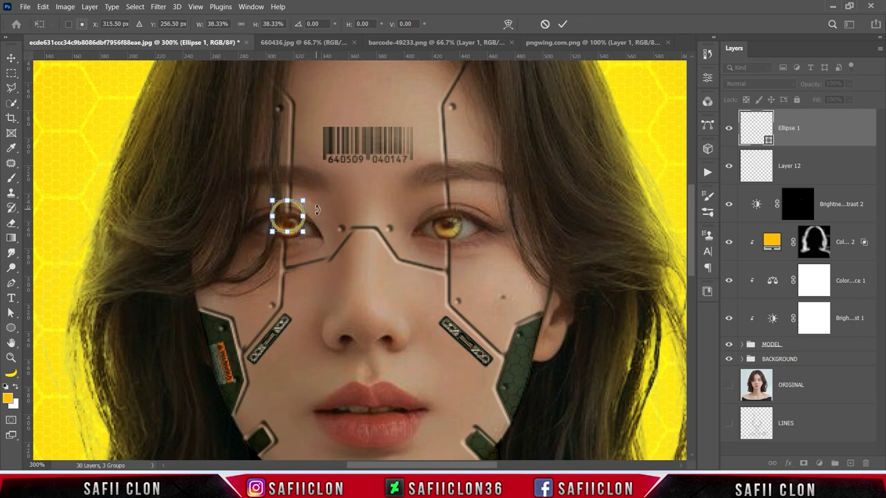
pyautogui.click(562, 25)
pyautogui.press('Return')
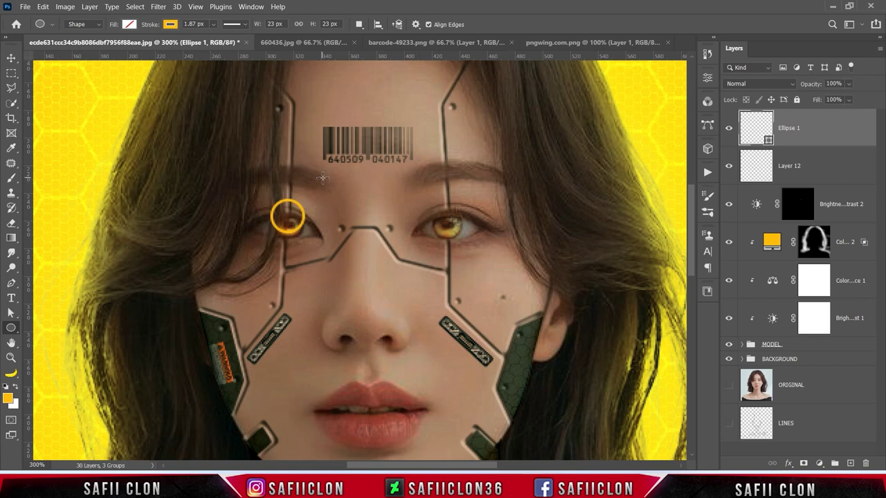
# Step: Set the Ellipse 1 layer to Color Dodge and add a layer mask
pyautogui.click(751, 85)
pyautogui.click(741, 191)
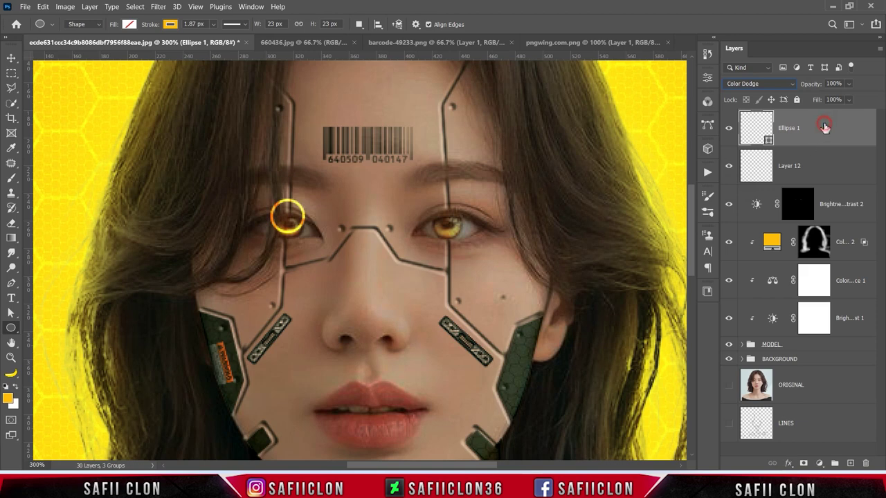
pyautogui.click(803, 463)
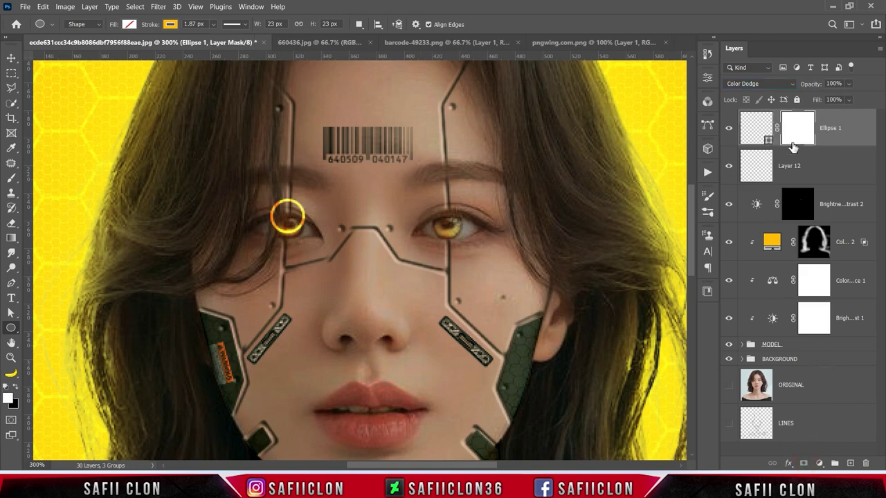
# Step: Choose a Soft Round brush at 17% opacity with black as the painting colour
pyautogui.click(11, 177)
pyautogui.click(70, 178)
pyautogui.click(83, 26)
pyautogui.click(90, 175)
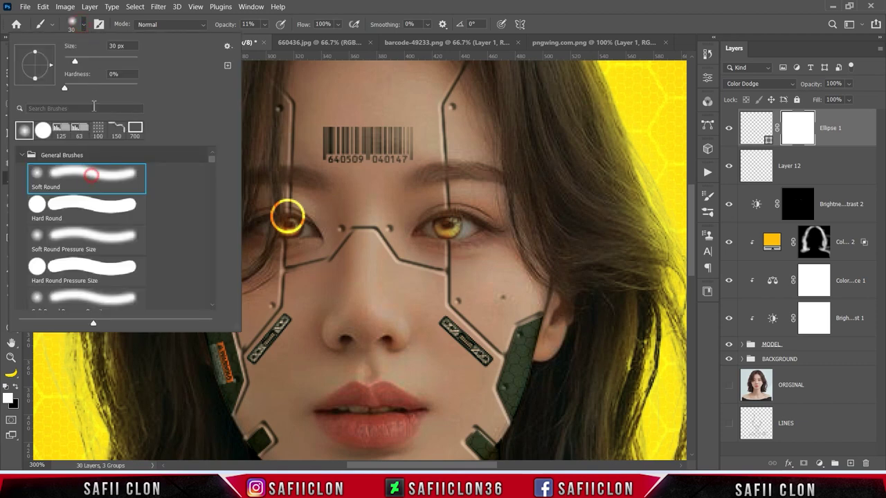
pyautogui.click(76, 61)
pyautogui.click(84, 24)
pyautogui.click(264, 25)
pyautogui.moveTo(271, 41); pyautogui.dragTo(271, 41)
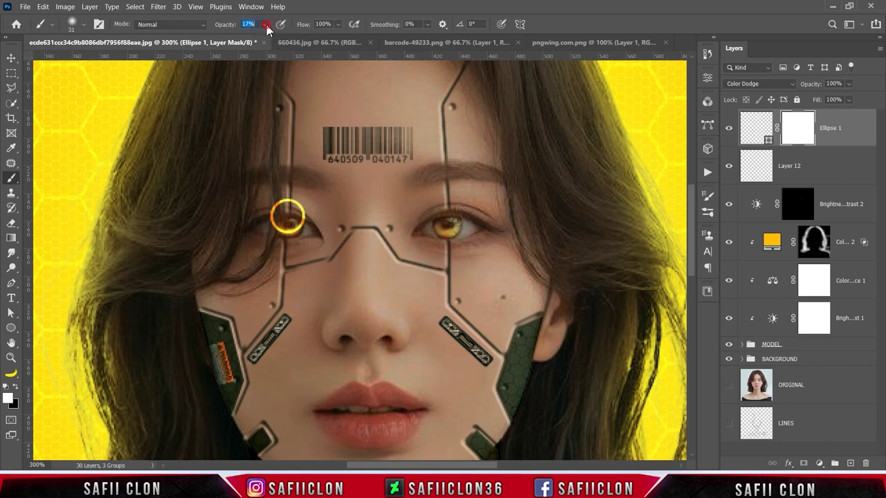
pyautogui.press('x')
# Step: Mask away the ring's top to leave a lower arc, then duplicate the Ellipse 1 layer
pyautogui.moveTo(296, 192); pyautogui.dragTo(286, 208)
pyautogui.press('[')
pyautogui.click(264, 25)
pyautogui.moveTo(285, 37); pyautogui.dragTo(294, 39)
pyautogui.press('[')
pyautogui.moveTo(294, 201); pyautogui.dragTo(271, 205)
pyautogui.press('[')
pyautogui.press('[')
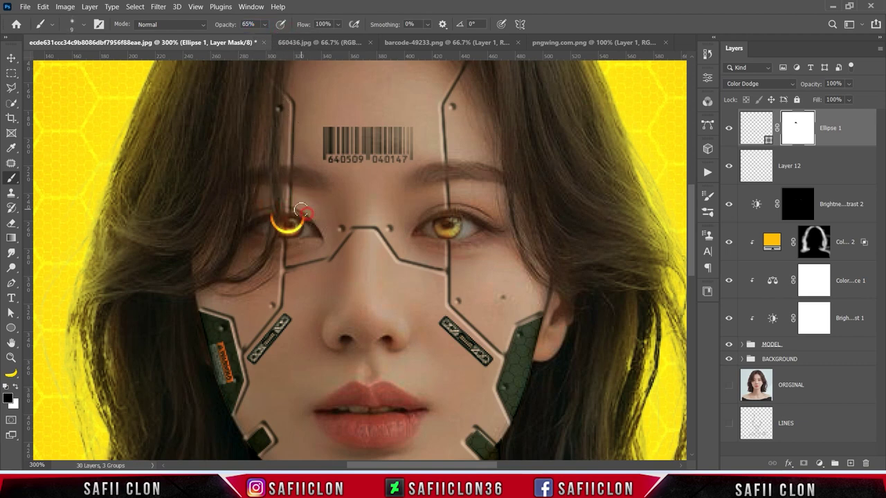
pyautogui.moveTo(315, 221); pyautogui.dragTo(267, 217)
pyautogui.rightClick(830, 127)
pyautogui.click(751, 50)
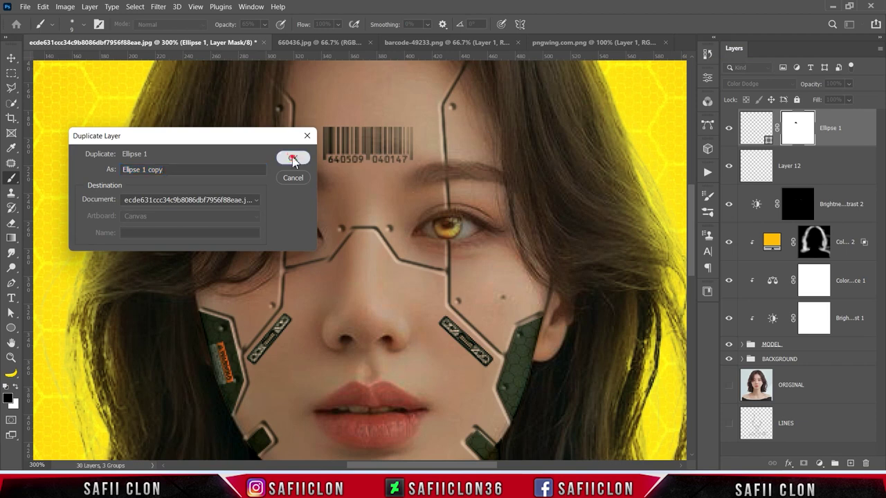
# Step: Confirm Ellipse 1 copy and move, shrink and tilt it onto the right eye
pyautogui.click(292, 160)
pyautogui.hotkey('ctrl', 't')
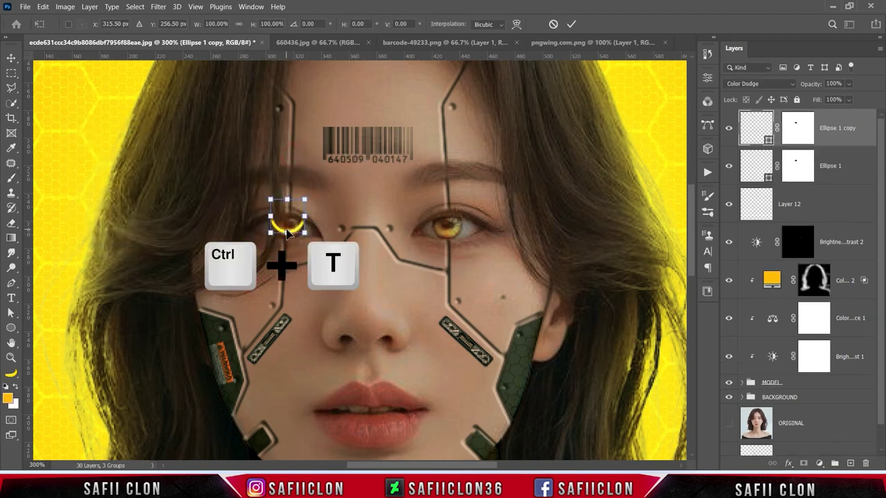
pyautogui.moveTo(287, 233)
pyautogui.mouseDown()
pyautogui.moveTo(435, 232)
pyautogui.moveTo(458, 207)
pyautogui.mouseUp()
pyautogui.hotkey('ctrl', '+')
pyautogui.moveTo(518, 216); pyautogui.dragTo(519, 217)
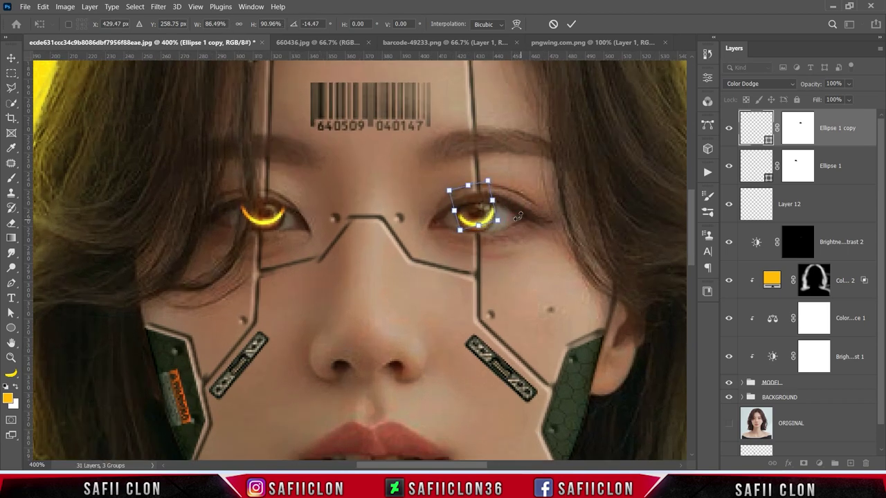
pyautogui.click(573, 25)
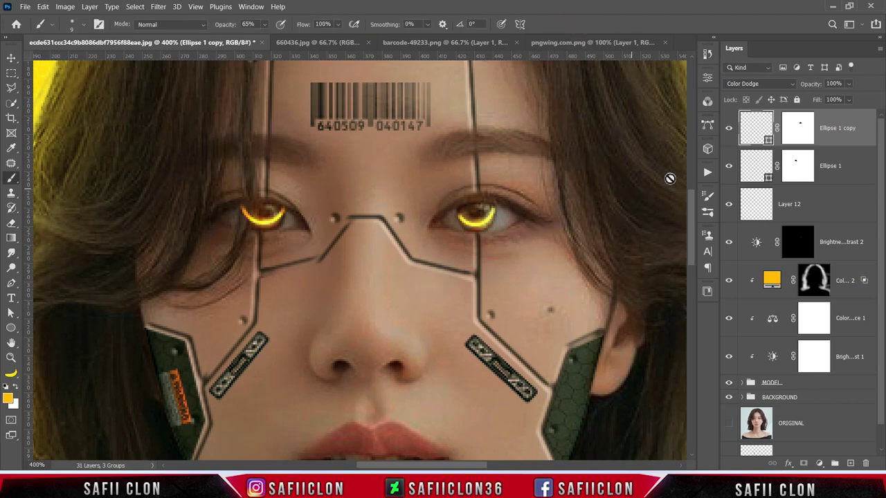
# Step: Soften the right-eye arc's upper-left edge on its mask with a 27% black brush
pyautogui.click(797, 128)
pyautogui.press('d')
pyautogui.click(264, 24)
pyautogui.moveTo(272, 37); pyautogui.dragTo(254, 39)
pyautogui.click(264, 24)
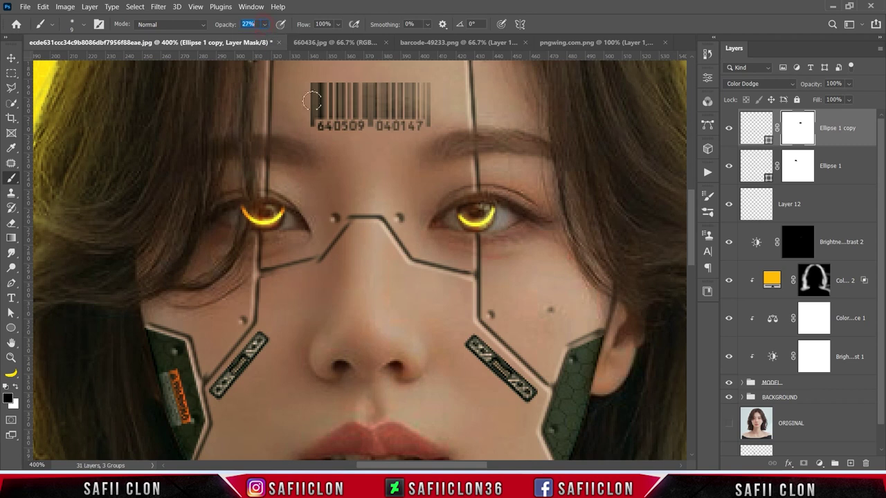
pyautogui.moveTo(458, 218)
pyautogui.mouseDown()
pyautogui.moveTo(458, 206)
pyautogui.moveTo(489, 202)
pyautogui.moveTo(499, 214)
pyautogui.moveTo(450, 226)
pyautogui.moveTo(463, 182)
pyautogui.mouseUp()
# Step: Narrow and nudge the left-eye arc, then tone it down on its mask
pyautogui.click(743, 172)
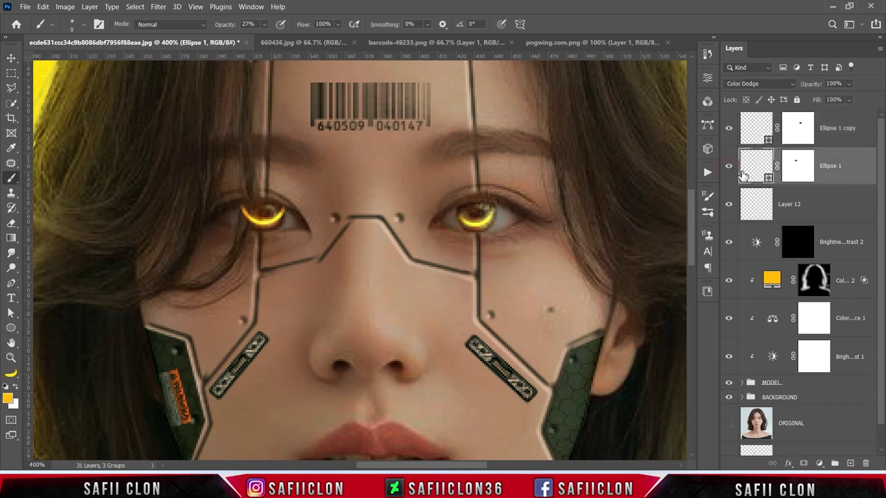
pyautogui.hotkey('ctrl', 't')
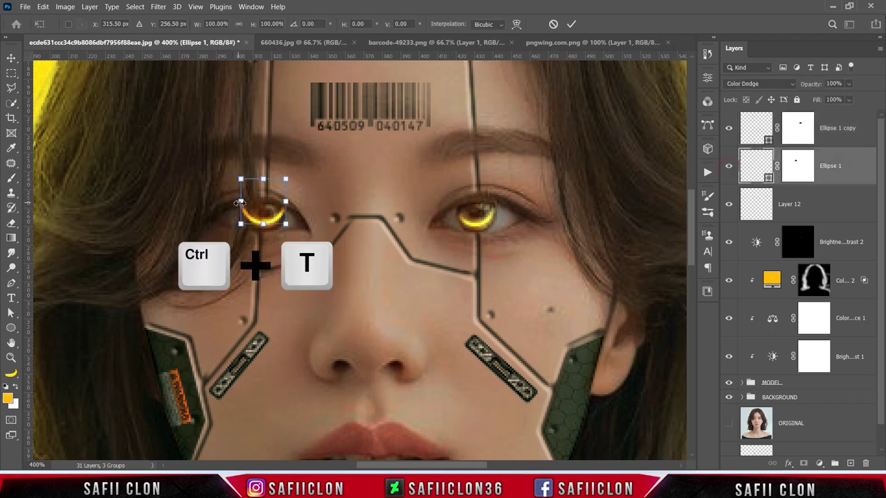
pyautogui.moveTo(241, 201); pyautogui.dragTo(245, 185)
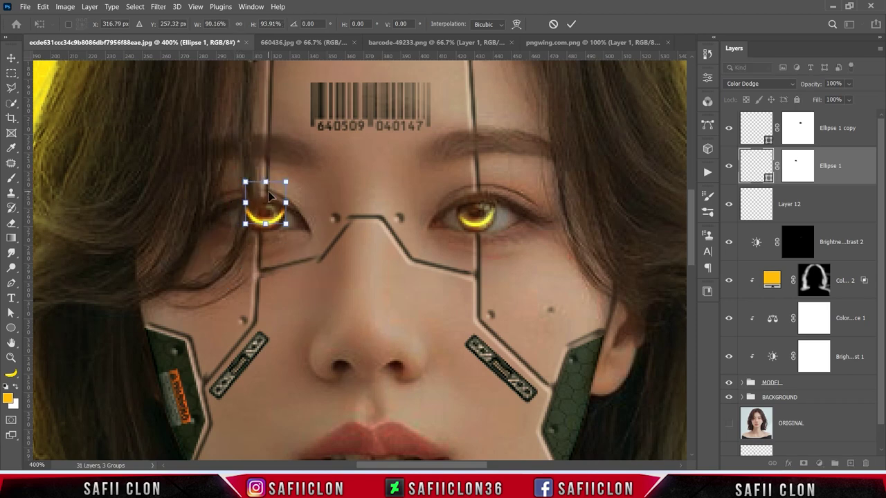
pyautogui.press('Left')
pyautogui.press('Up')
pyautogui.click(567, 27)
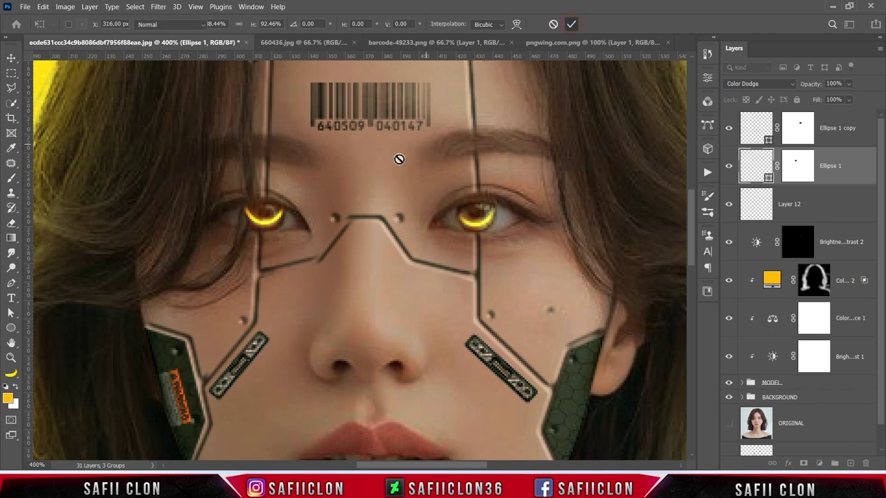
pyautogui.press('b')
pyautogui.click(802, 166)
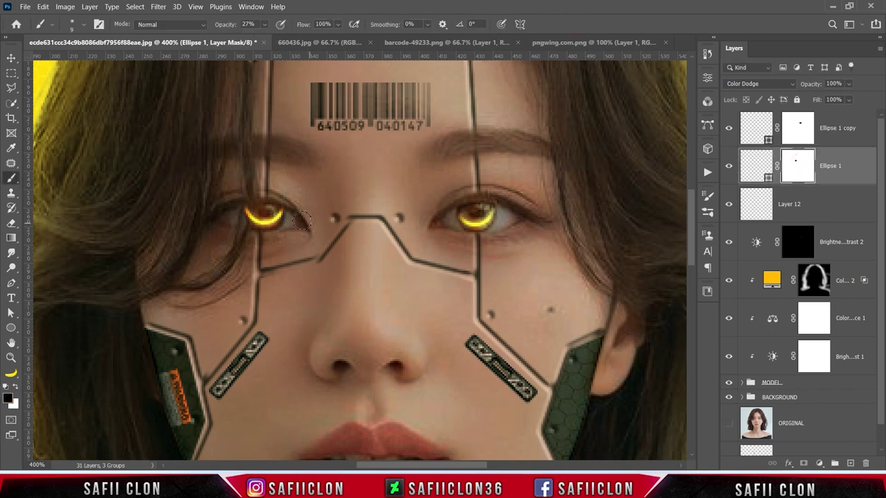
pyautogui.moveTo(252, 206); pyautogui.dragTo(276, 212)
# Step: Lower the Ellipse 1 layer's opacity to 64%
pyautogui.hotkey('ctrl', '-')
pyautogui.hotkey('ctrl', '-')
pyautogui.hotkey('ctrl', '+')
pyautogui.hotkey('ctrl', '-')
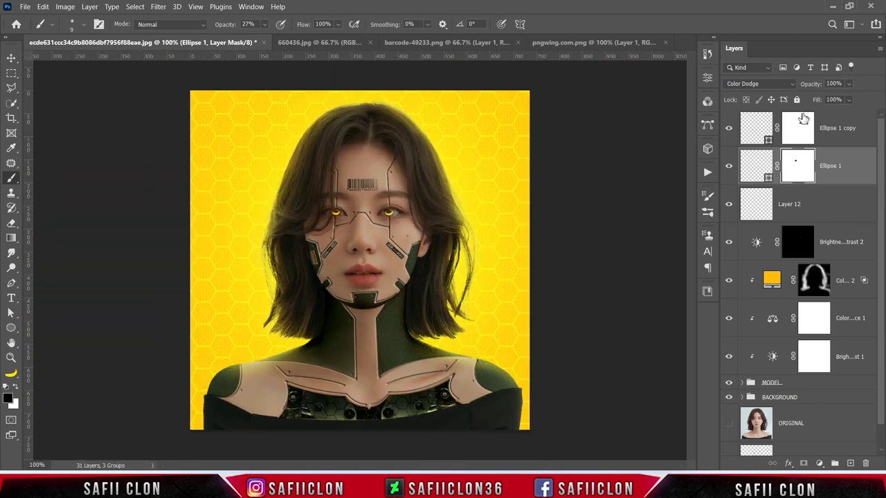
pyautogui.click(849, 83)
pyautogui.moveTo(859, 99)
pyautogui.mouseDown()
pyautogui.moveTo(842, 101)
pyautogui.moveTo(851, 101)
pyautogui.mouseUp()
# Step: Set the Ellipse 1 copy layer's opacity to 63%
pyautogui.click(852, 131)
pyautogui.click(730, 130)
pyautogui.click(849, 84)
pyautogui.moveTo(861, 101); pyautogui.dragTo(841, 101)
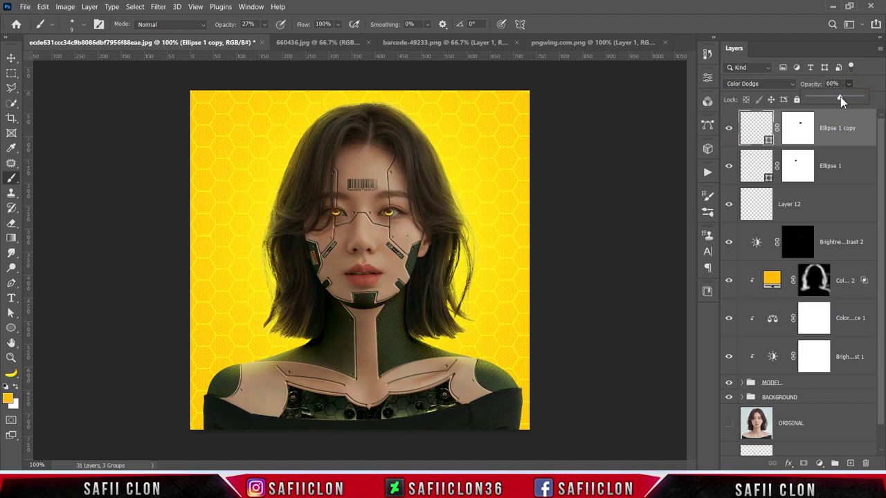
pyautogui.moveTo(839, 101); pyautogui.dragTo(842, 101)
pyautogui.click(852, 84)
# Step: Close the hexagon texture, barcode and warning-sign documents without saving
pyautogui.click(353, 43)
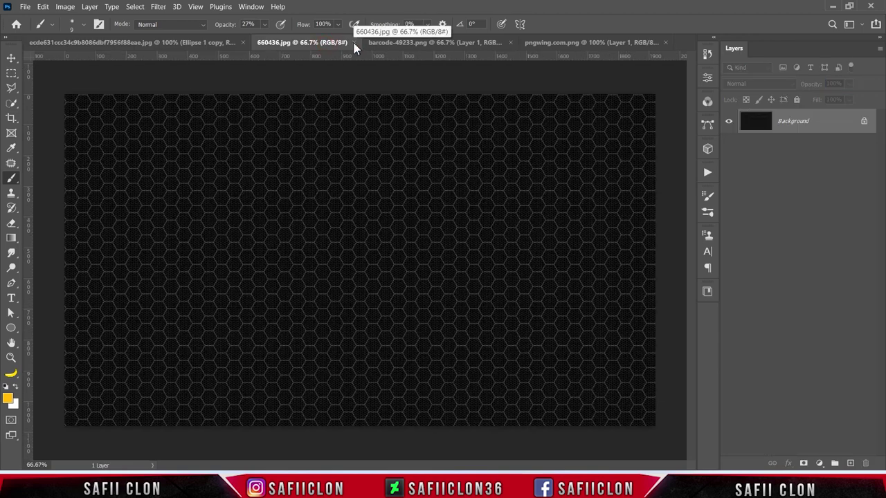
pyautogui.click(354, 42)
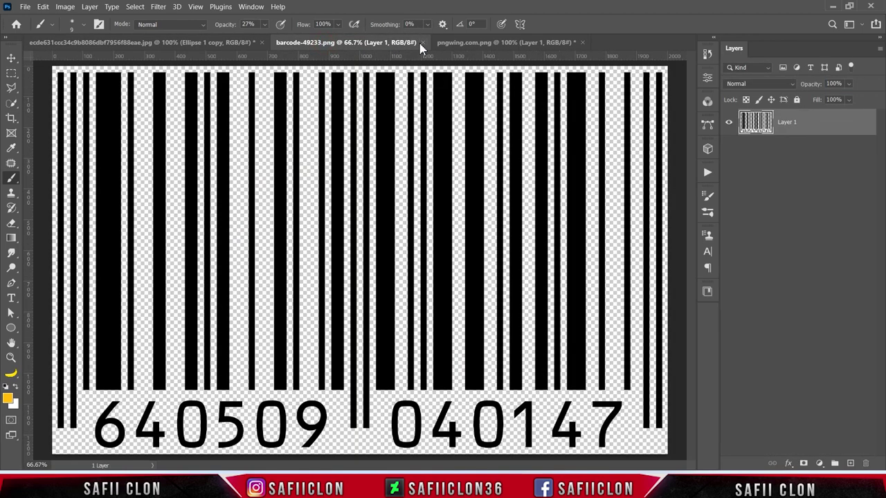
pyautogui.click(422, 42)
pyautogui.click(354, 43)
pyautogui.click(423, 42)
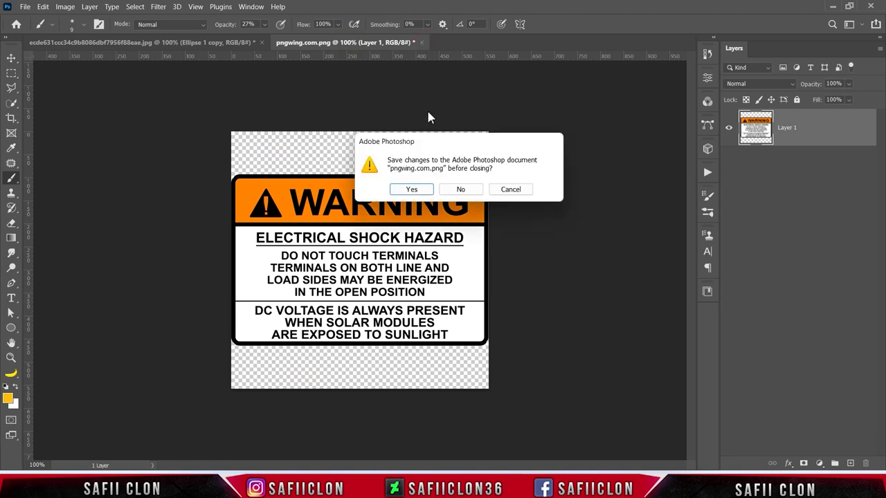
pyautogui.click(456, 188)
# Step: Open the drone photo
pyautogui.click(25, 7)
pyautogui.click(41, 29)
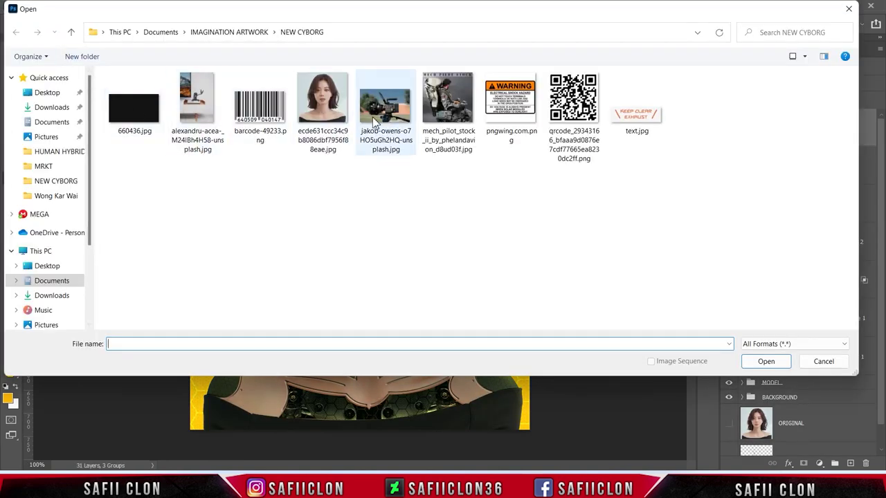
pyautogui.click(202, 114)
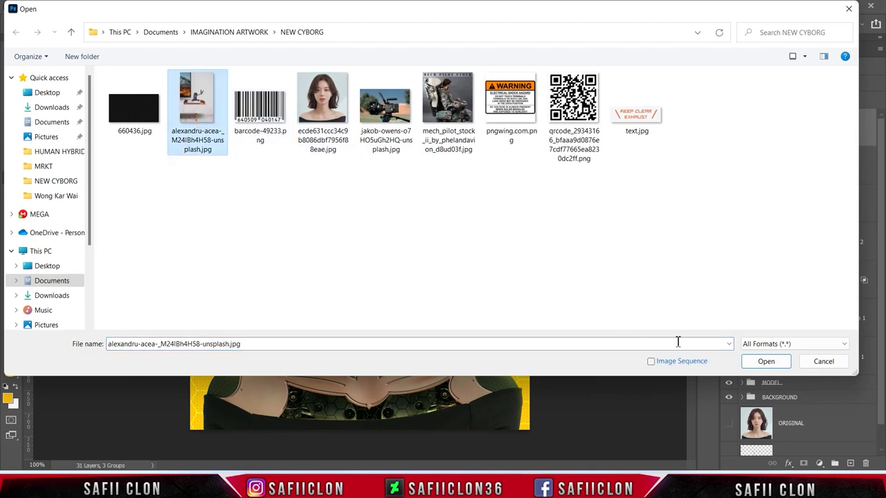
pyautogui.click(764, 361)
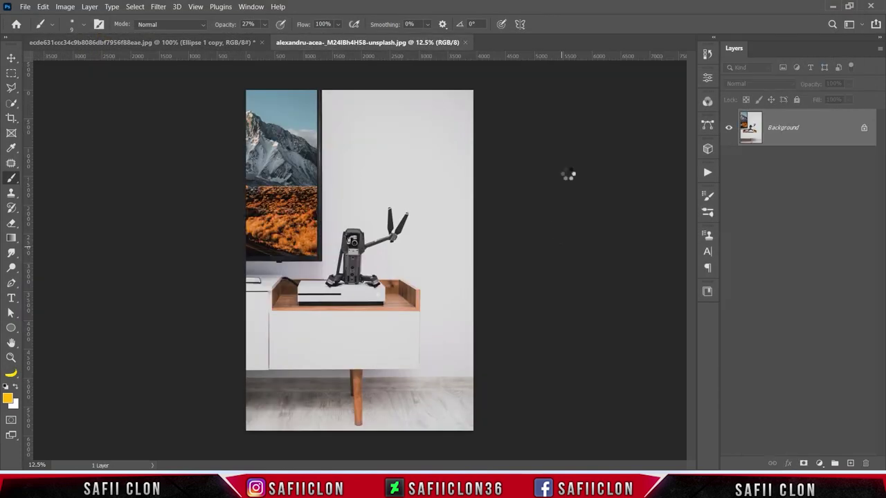
# Step: Unlock the photo's layer and Quick Select the drone's body, arm and propellers
pyautogui.click(863, 128)
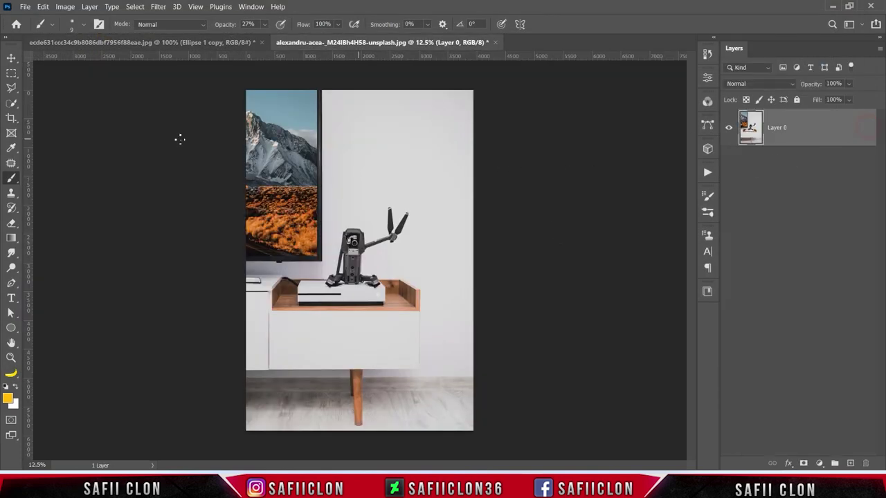
pyautogui.click(11, 103)
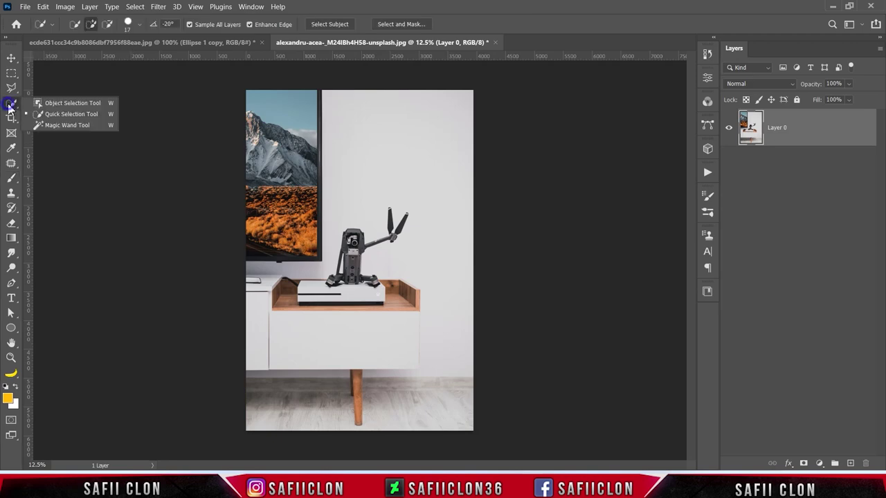
pyautogui.click(59, 109)
pyautogui.hotkey('ctrl', '+')
pyautogui.hotkey('ctrl', '+')
pyautogui.hotkey('ctrl', '+')
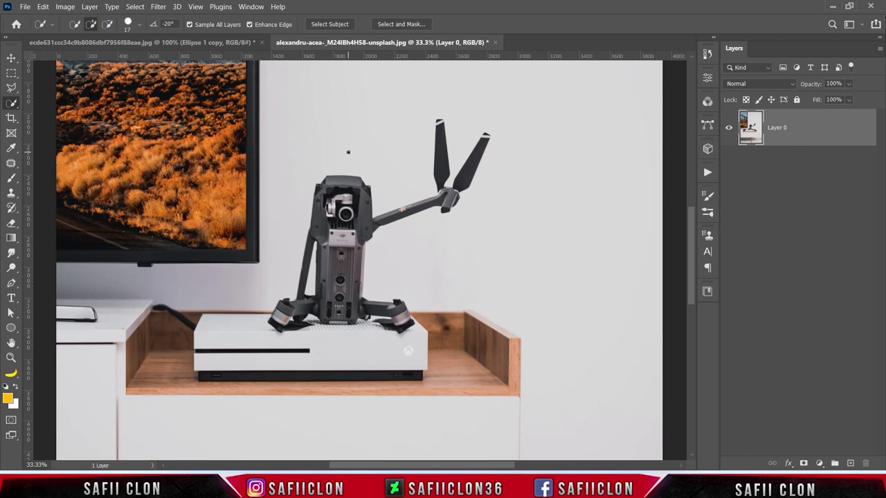
pyautogui.press('[')
pyautogui.press('[')
pyautogui.press('[')
pyautogui.moveTo(334, 274); pyautogui.dragTo(419, 206)
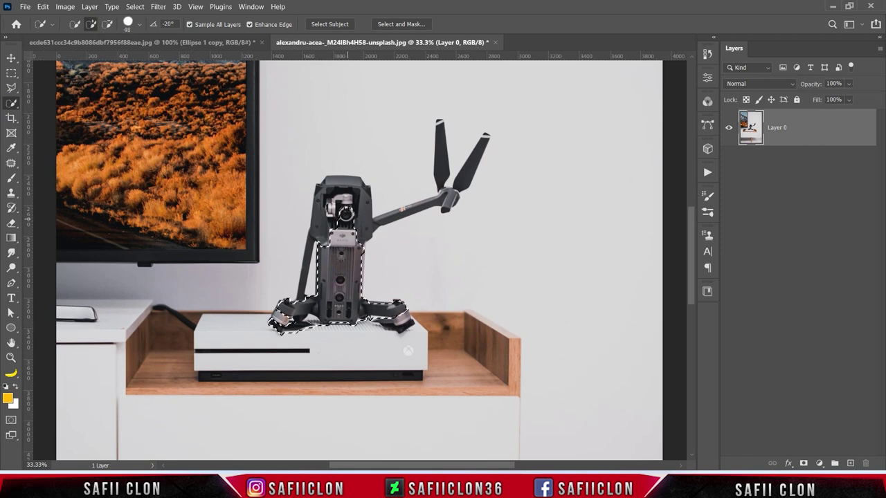
pyautogui.moveTo(418, 206); pyautogui.dragTo(458, 149)
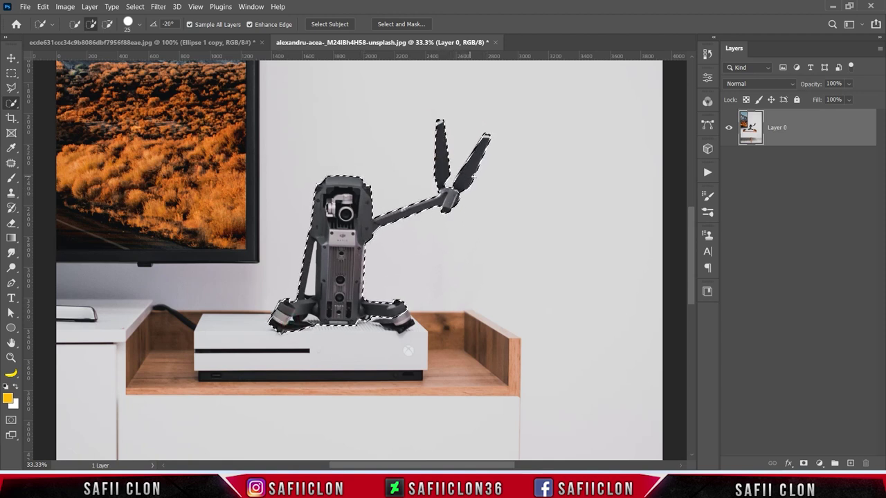
# Step: Mask out the background, apply the mask, and drag the drone into the portrait
pyautogui.click(818, 133)
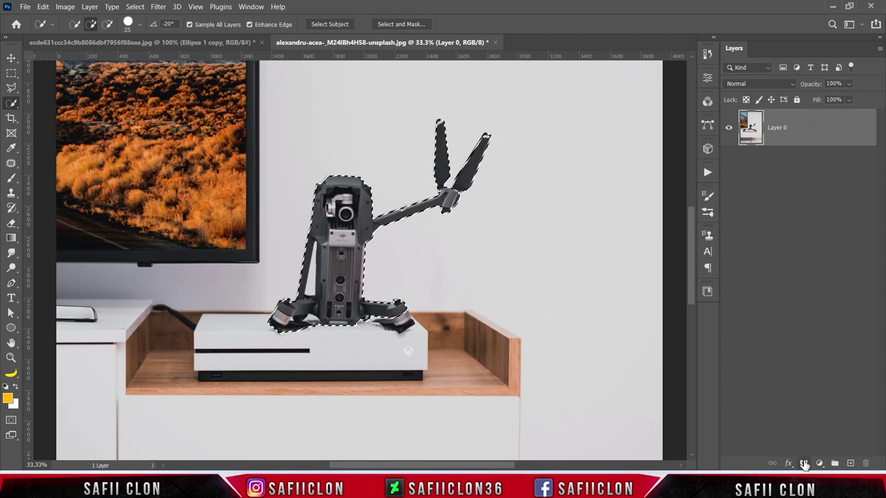
pyautogui.click(803, 463)
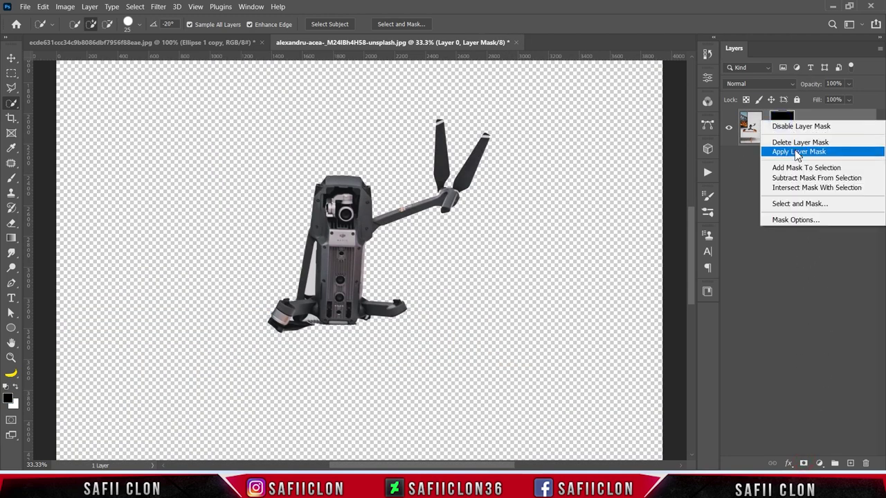
pyautogui.click(796, 152)
pyautogui.moveTo(821, 134)
pyautogui.mouseDown()
pyautogui.moveTo(359, 185)
pyautogui.moveTo(369, 198)
pyautogui.moveTo(245, 344)
pyautogui.moveTo(475, 148)
pyautogui.moveTo(524, 278)
pyautogui.moveTo(525, 139)
pyautogui.mouseUp()
pyautogui.hotkey('ctrl', 't')
# Step: Rotate, resize and position the drone over the face, trying a lower fill
pyautogui.moveTo(457, 193); pyautogui.dragTo(304, 208)
pyautogui.moveTo(373, 277); pyautogui.dragTo(383, 311)
pyautogui.moveTo(335, 261)
pyautogui.mouseDown()
pyautogui.moveTo(348, 262)
pyautogui.moveTo(355, 243)
pyautogui.mouseUp()
pyautogui.moveTo(398, 111); pyautogui.dragTo(388, 95)
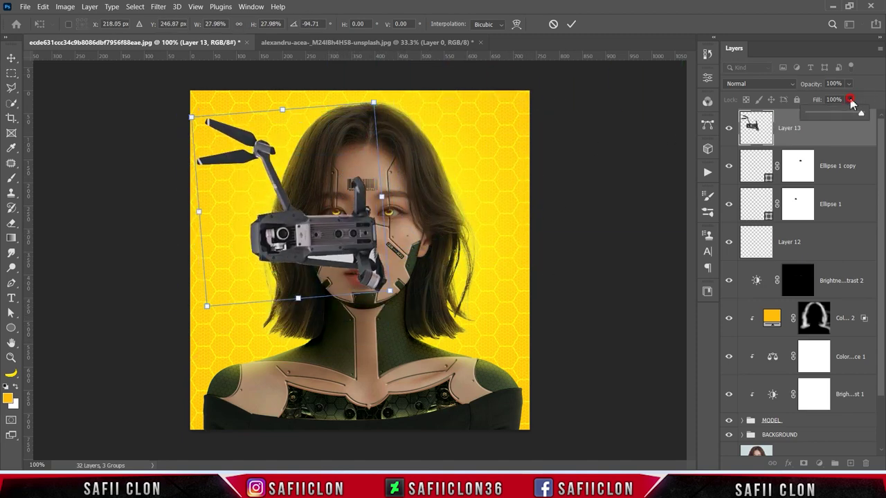
pyautogui.moveTo(851, 103); pyautogui.dragTo(841, 117)
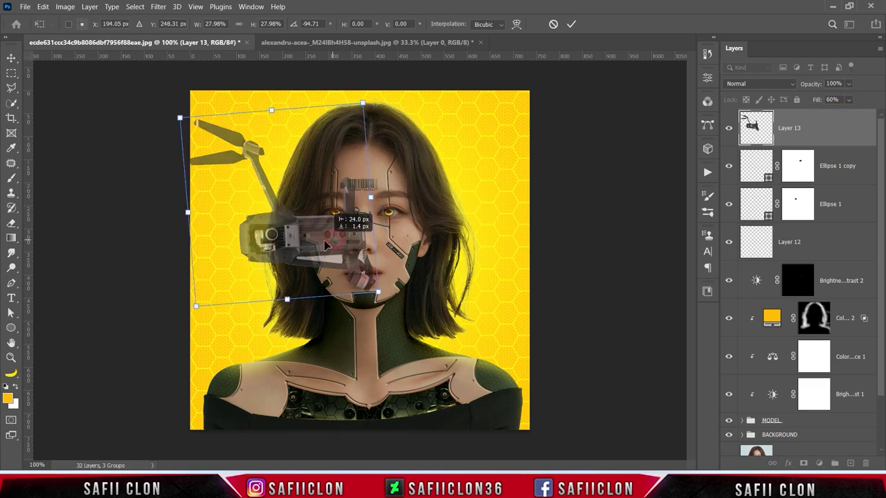
pyautogui.moveTo(191, 116); pyautogui.dragTo(208, 115)
pyautogui.moveTo(325, 211)
pyautogui.mouseDown()
pyautogui.moveTo(338, 237)
pyautogui.moveTo(332, 218)
pyautogui.moveTo(333, 228)
pyautogui.mouseUp()
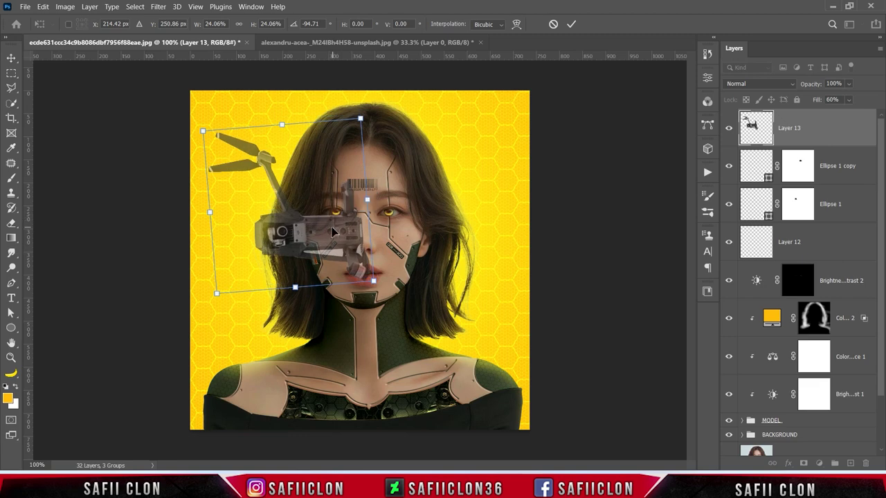
# Step: Flip the drone horizontally, rotate it beside the right eye, and commit
pyautogui.rightClick(309, 233)
pyautogui.click(346, 465)
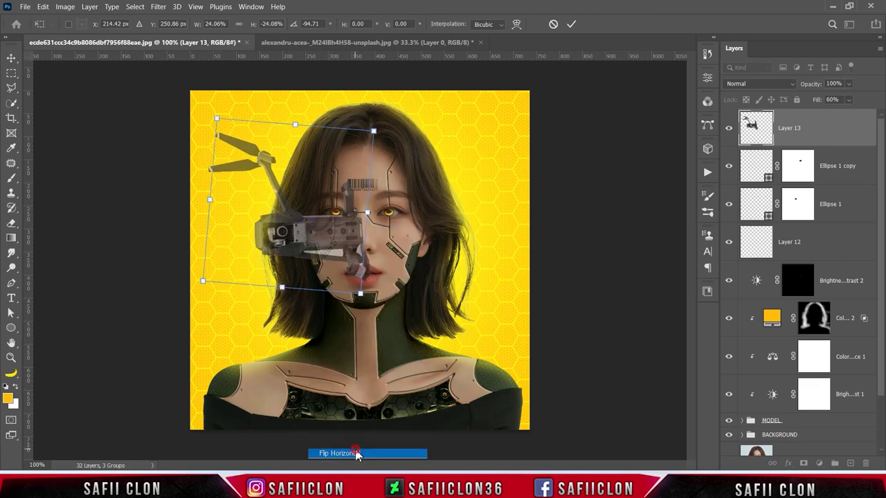
pyautogui.moveTo(297, 243); pyautogui.dragTo(455, 258)
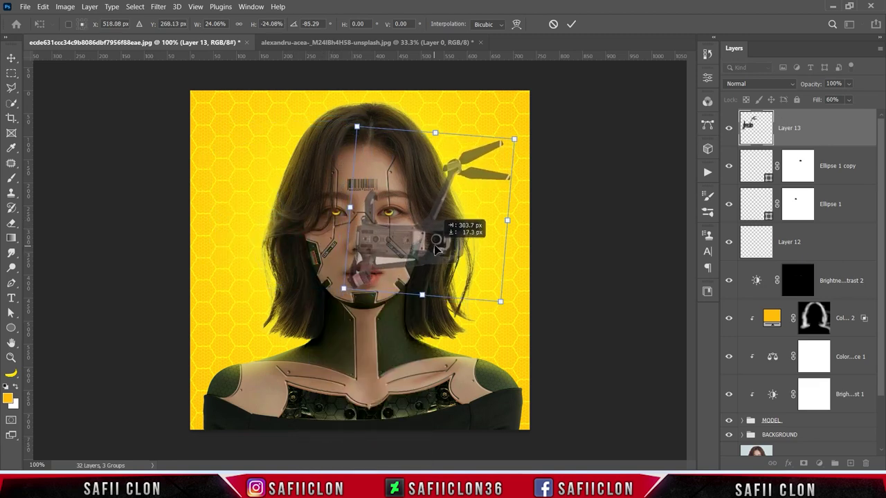
pyautogui.moveTo(456, 257); pyautogui.dragTo(504, 287)
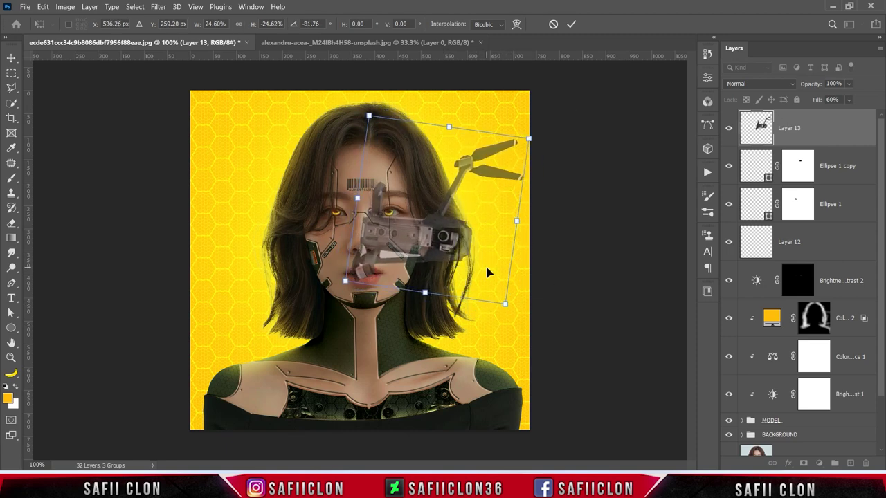
pyautogui.moveTo(510, 300)
pyautogui.mouseDown()
pyautogui.moveTo(480, 247)
pyautogui.moveTo(457, 253)
pyautogui.mouseUp()
pyautogui.click(571, 25)
pyautogui.press('w')
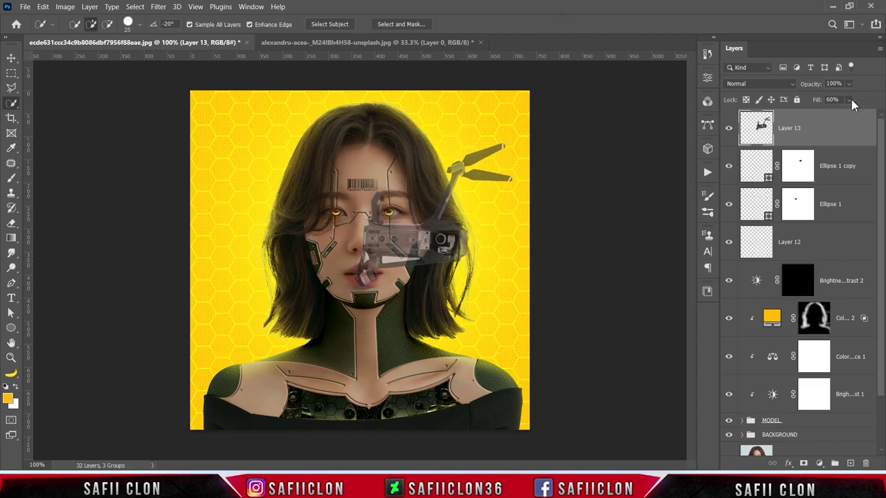
# Step: Set Layer 13's fill to 100% and add a layer mask
pyautogui.click(849, 100)
pyautogui.moveTo(855, 115); pyautogui.dragTo(865, 115)
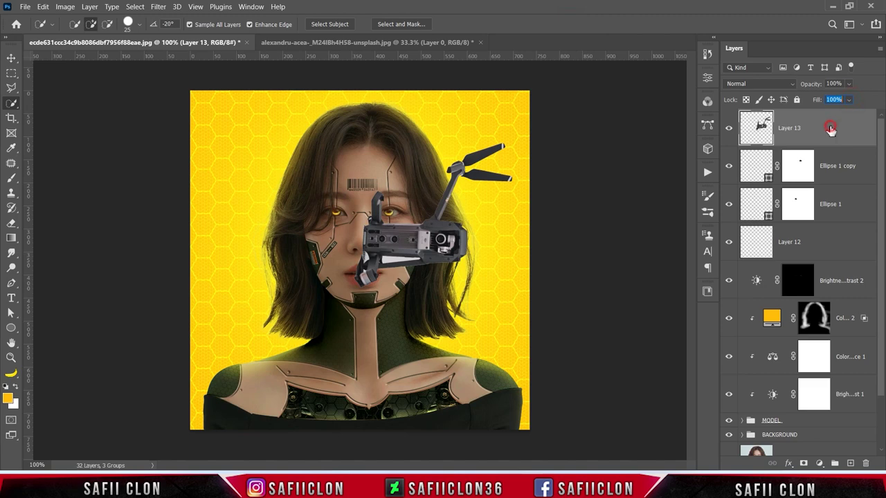
pyautogui.click(802, 464)
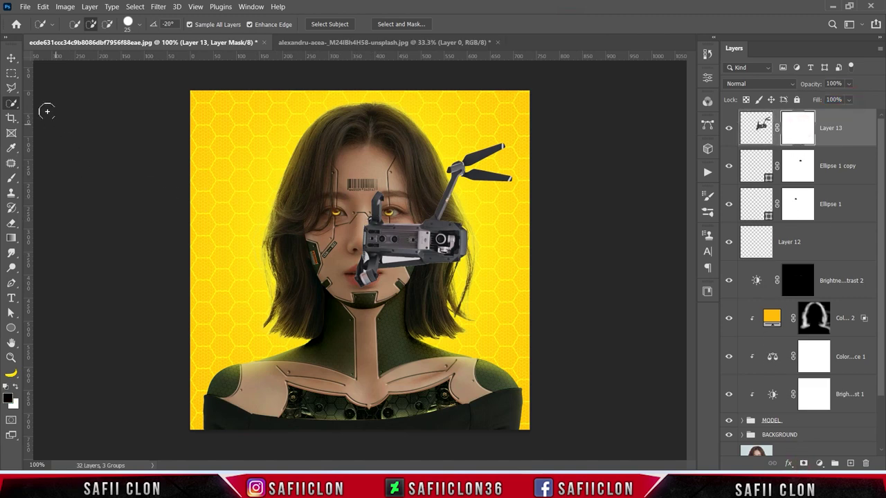
# Step: Switch to the Brush tool with a hard round tip of about 92 px at 100% opacity
pyautogui.rightClick(11, 177)
pyautogui.click(48, 178)
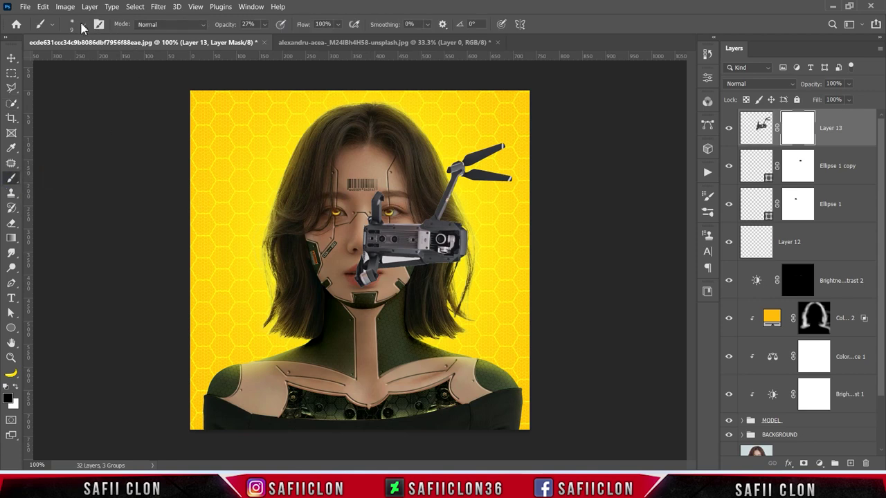
pyautogui.click(84, 24)
pyautogui.click(83, 174)
pyautogui.click(128, 74)
pyautogui.click(80, 202)
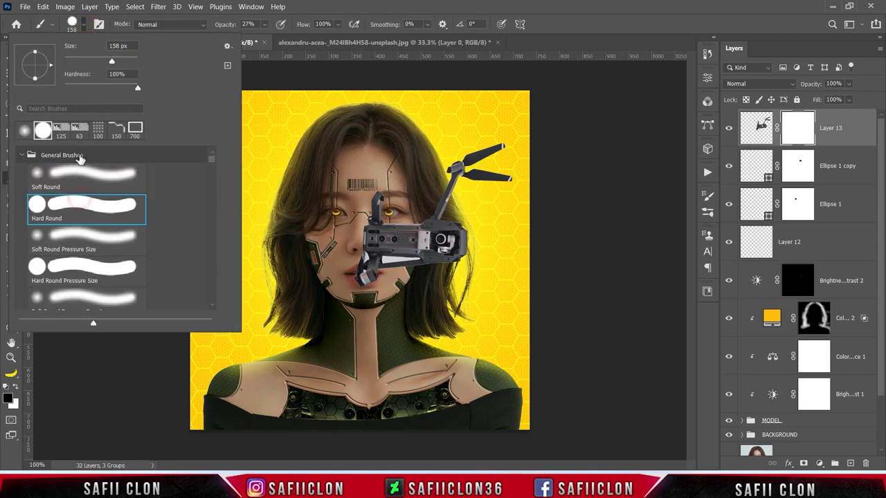
pyautogui.moveTo(111, 62); pyautogui.dragTo(99, 63)
pyautogui.click(84, 25)
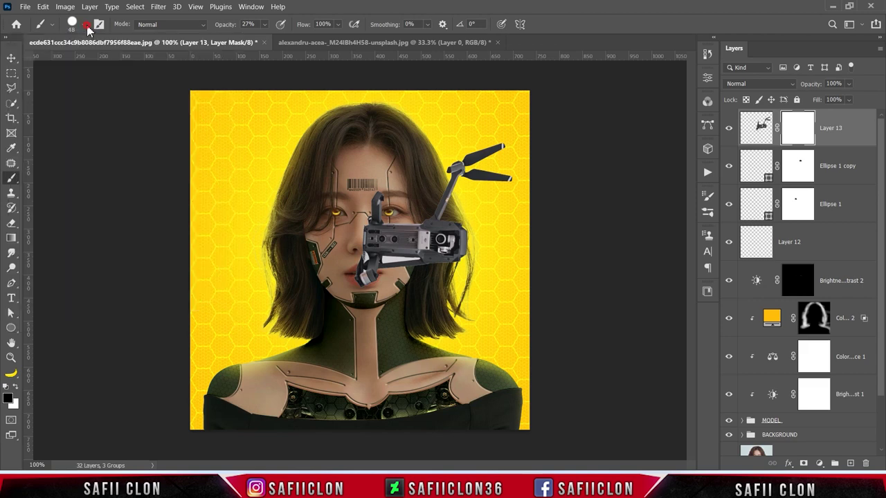
pyautogui.moveTo(264, 24); pyautogui.dragTo(325, 45)
# Step: Paint black on Layer 13's mask to hide the drone pieces over her nose and mouth
pyautogui.moveTo(365, 280)
pyautogui.mouseDown()
pyautogui.moveTo(363, 228)
pyautogui.moveTo(391, 277)
pyautogui.moveTo(409, 235)
pyautogui.mouseUp()
pyautogui.hotkey('ctrl', '+')
pyautogui.moveTo(476, 272)
pyautogui.mouseDown()
pyautogui.moveTo(473, 264)
pyautogui.moveTo(498, 274)
pyautogui.mouseUp()
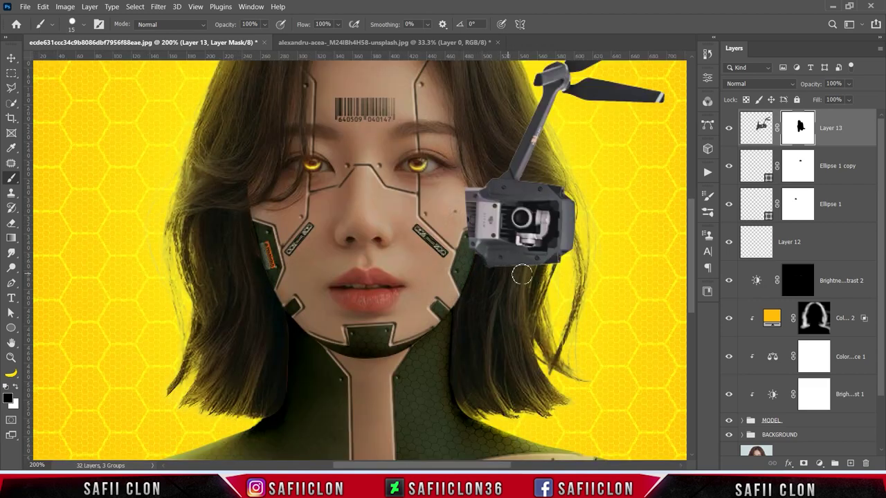
pyautogui.press('[')
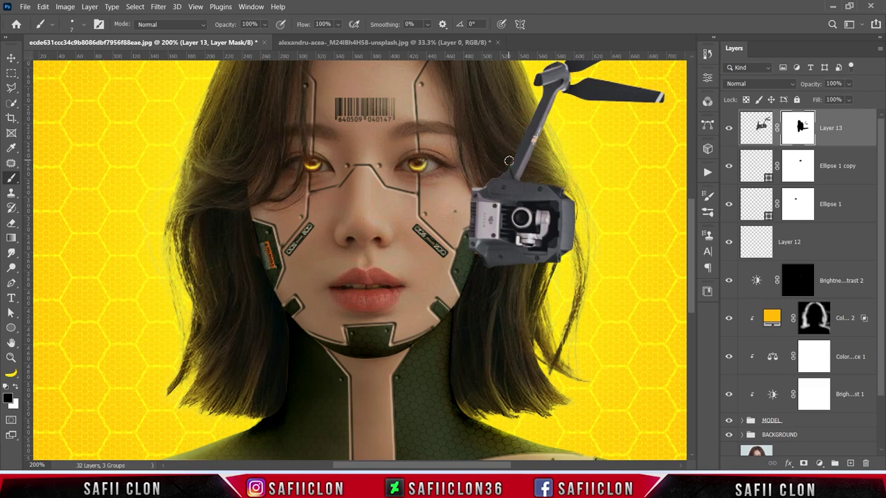
pyautogui.scroll(1, 613, 183)
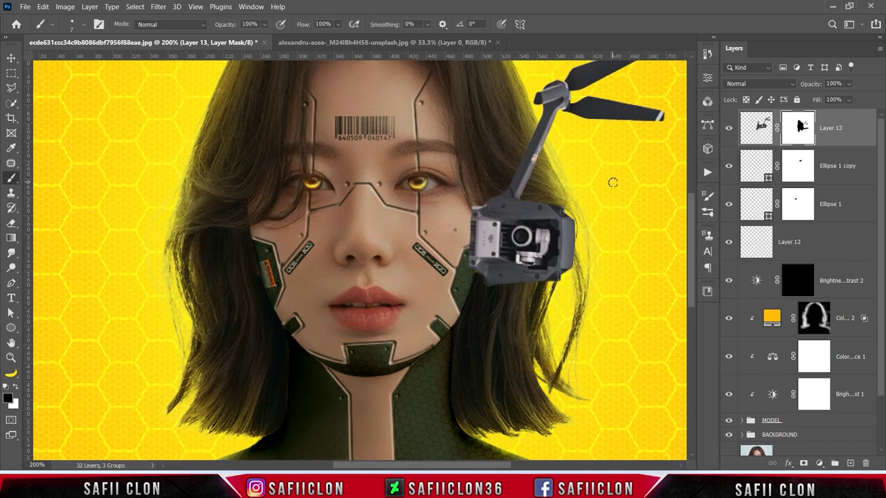
# Step: Enlarge the drone slightly, tilt and stretch it, nudge it right, and commit the transform
pyautogui.hotkey('ctrl', '-')
pyautogui.hotkey('ctrl', 't')
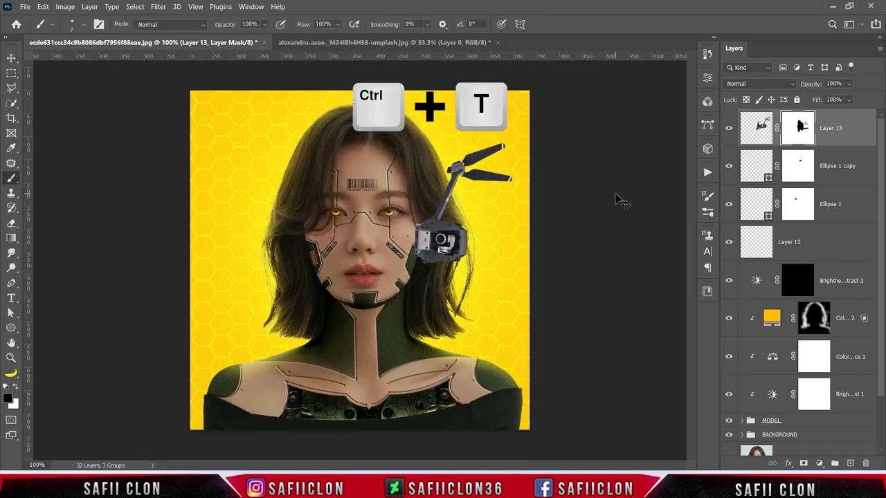
pyautogui.moveTo(512, 140); pyautogui.dragTo(517, 133)
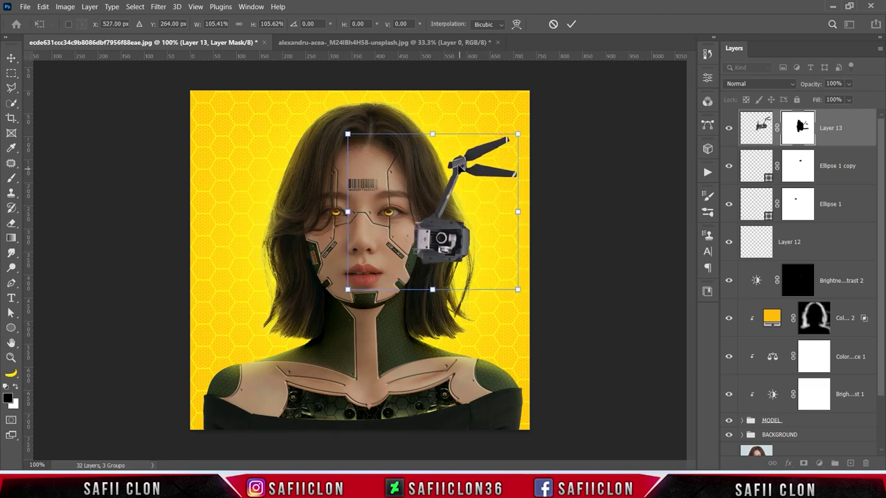
pyautogui.moveTo(529, 310); pyautogui.dragTo(512, 313)
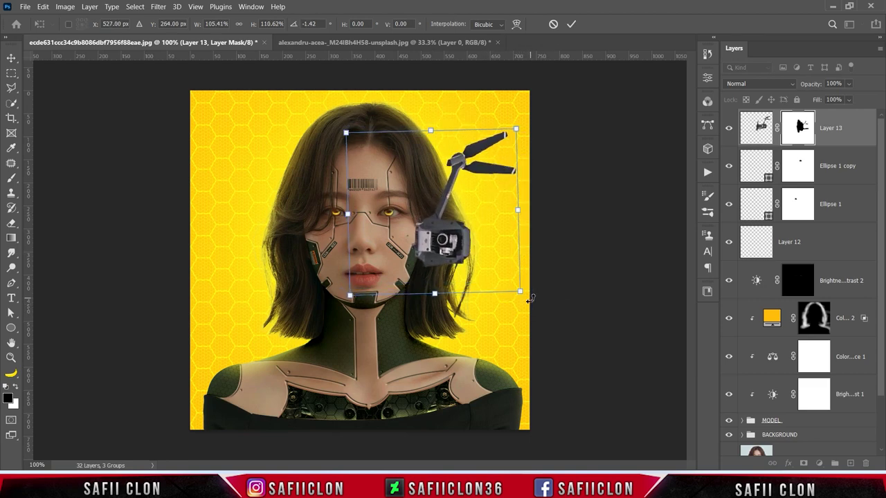
pyautogui.moveTo(503, 294); pyautogui.dragTo(506, 294)
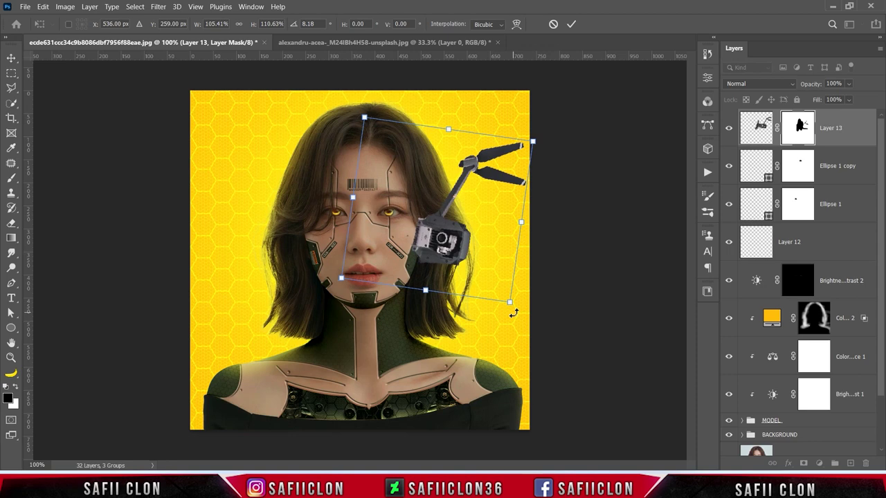
pyautogui.click(572, 29)
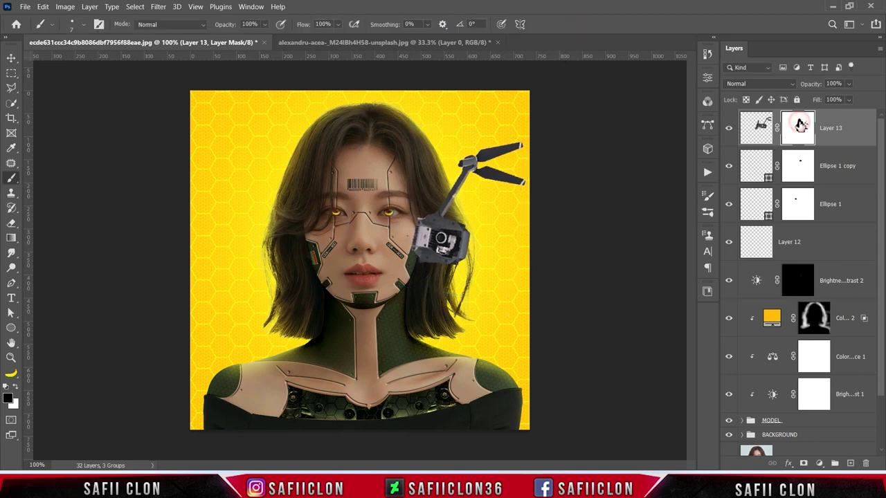
# Step: Set the Brush to a soft round 25 px tip at 15% opacity
pyautogui.rightClick(15, 181)
pyautogui.click(83, 25)
pyautogui.click(78, 178)
pyautogui.moveTo(67, 61); pyautogui.dragTo(74, 62)
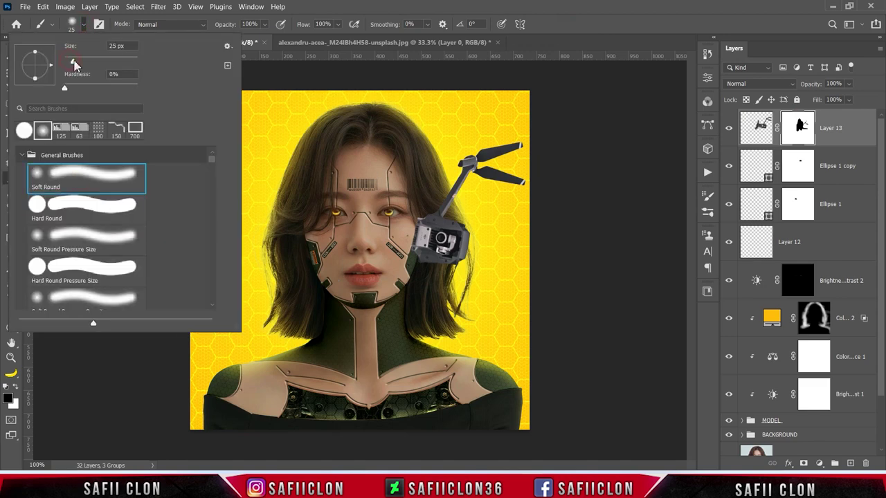
pyautogui.click(84, 24)
pyautogui.click(264, 24)
pyautogui.moveTo(270, 40); pyautogui.dragTo(235, 40)
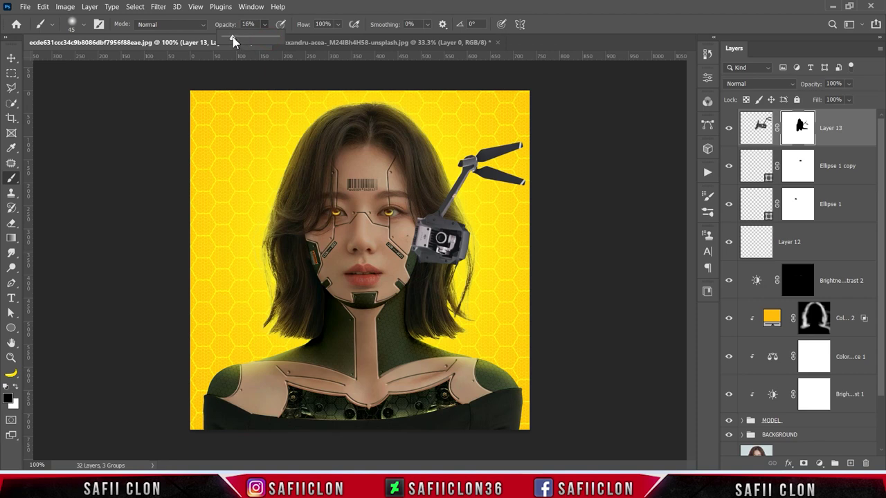
pyautogui.click(264, 25)
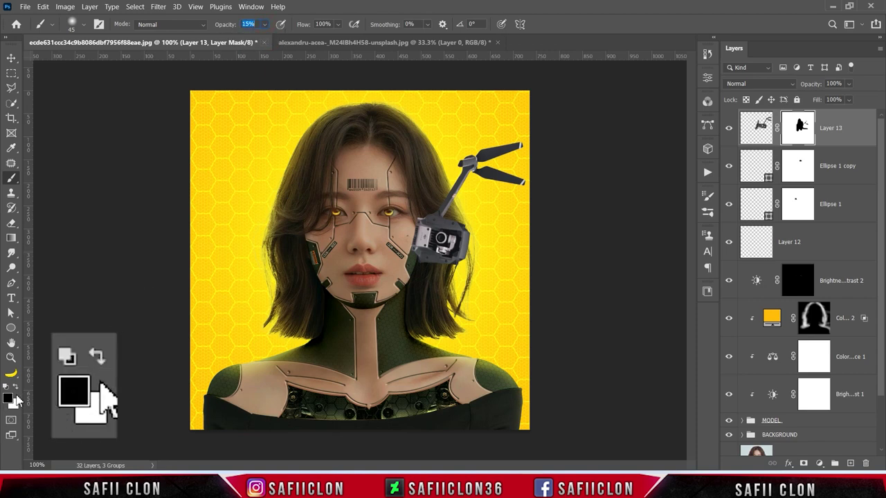
# Step: Mask out the lower drone arm and soften the drone's top and left edges into her hair
pyautogui.scroll(1, 328, 272)
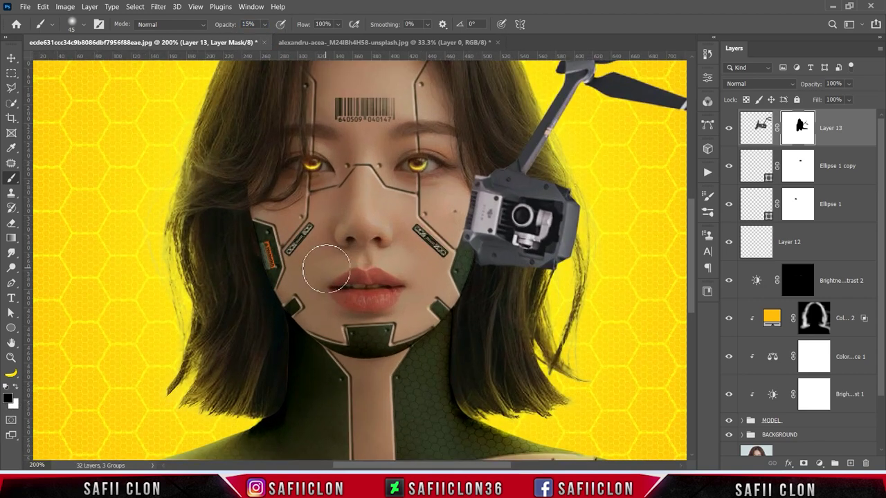
pyautogui.press('[')
pyautogui.click(548, 147)
pyautogui.press('[')
pyautogui.moveTo(519, 159); pyautogui.dragTo(539, 168)
pyautogui.click(496, 197)
pyautogui.press('[')
pyautogui.press('[')
pyautogui.press('[')
pyautogui.click(501, 199)
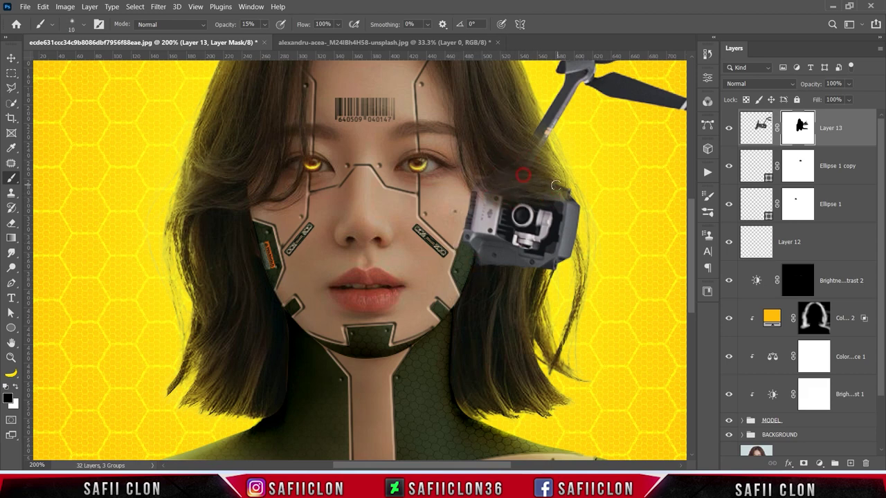
pyautogui.hotkey('ctrl', '-')
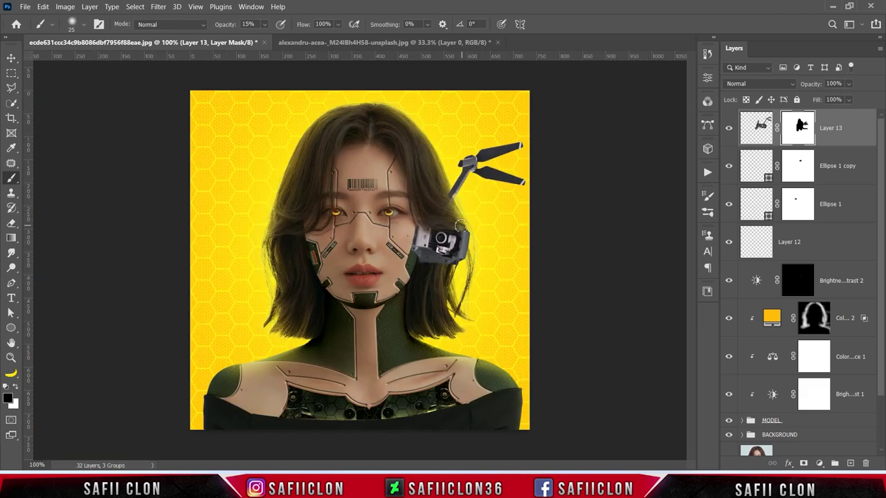
pyautogui.click(422, 236)
pyautogui.rightClick(854, 123)
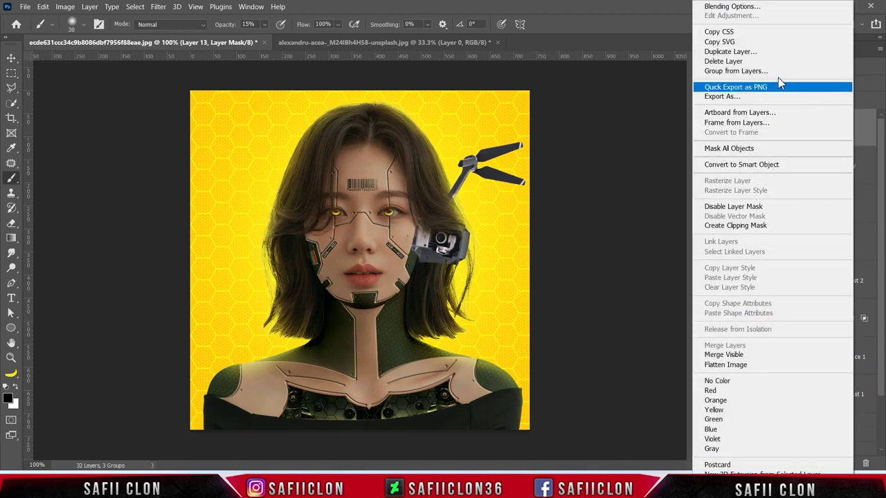
# Step: Duplicate Layer 13 and flip the copy horizontally
pyautogui.click(789, 52)
pyautogui.click(291, 159)
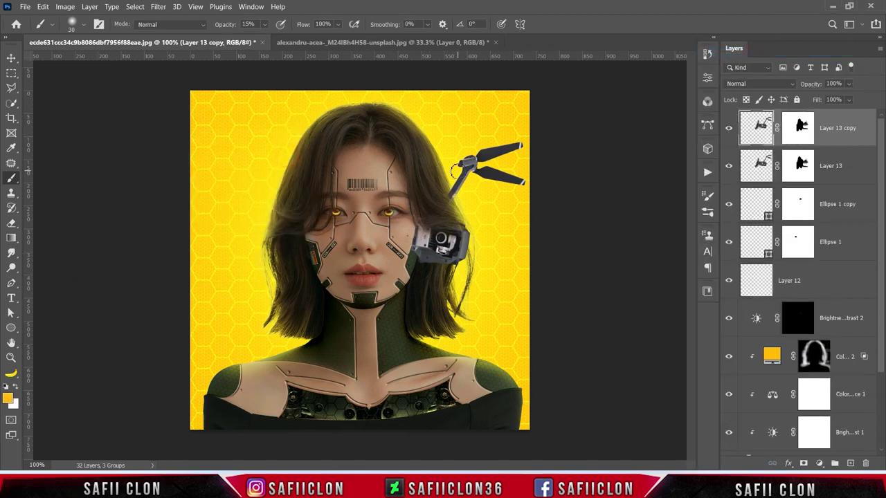
pyautogui.hotkey('ctrl', 't')
pyautogui.rightClick(444, 252)
pyautogui.click(465, 234)
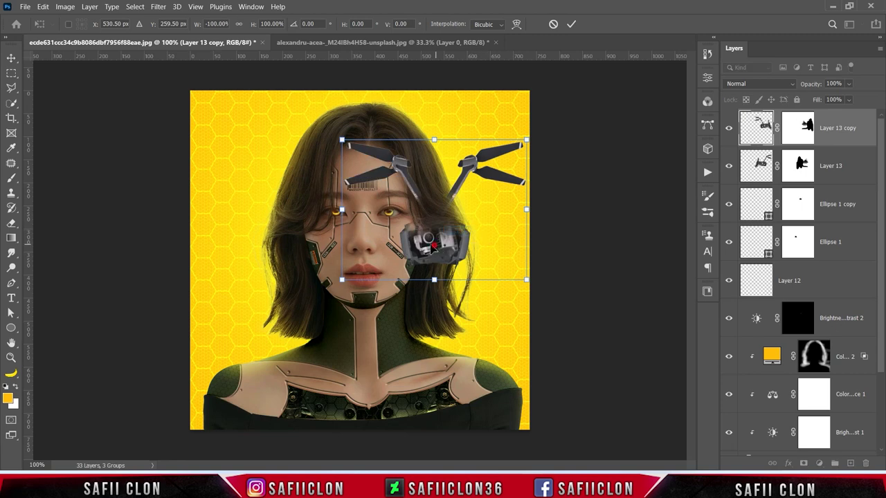
# Step: Move the mirrored drone to the left side of the face, rotate it slightly, and commit
pyautogui.moveTo(430, 248); pyautogui.dragTo(309, 245)
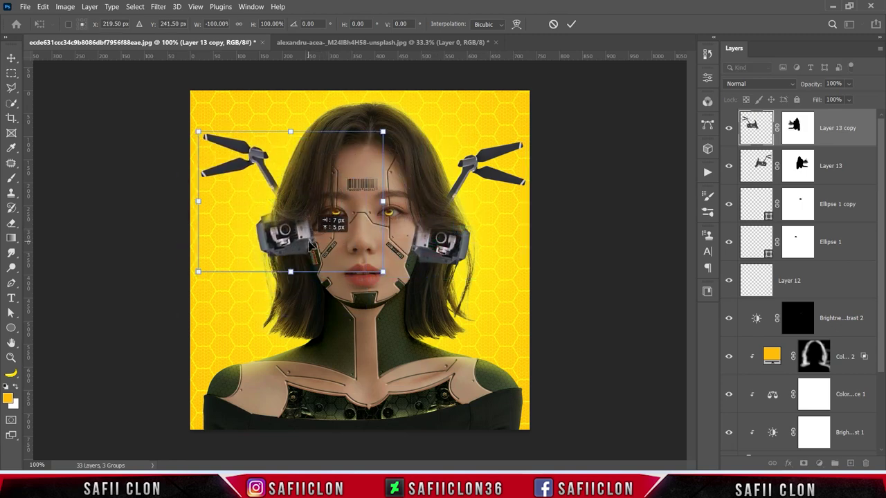
pyautogui.moveTo(398, 279); pyautogui.dragTo(410, 282)
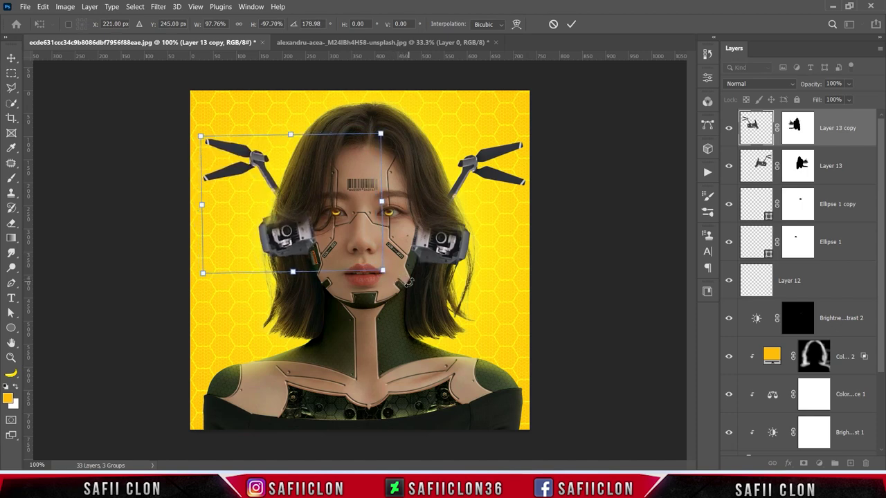
pyautogui.moveTo(409, 282); pyautogui.dragTo(443, 269)
pyautogui.click(570, 24)
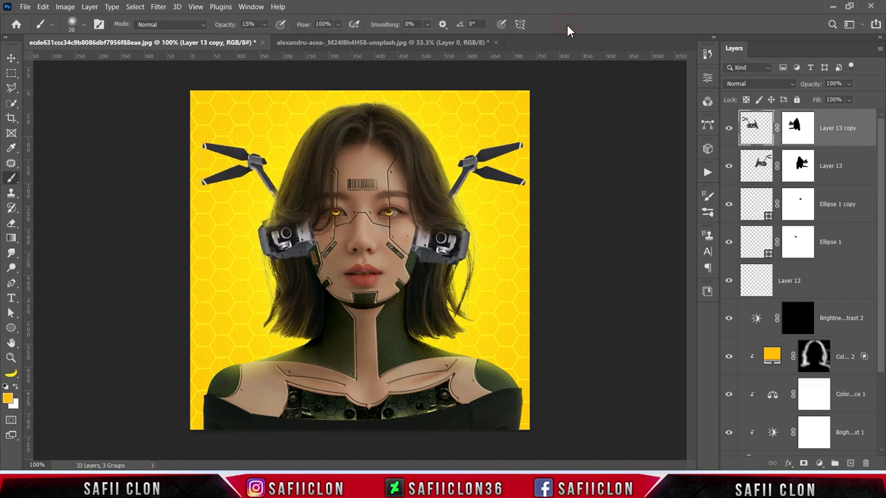
# Step: On Layer 13 copy's mask, paint white to reveal the left drone's arm
pyautogui.click(797, 129)
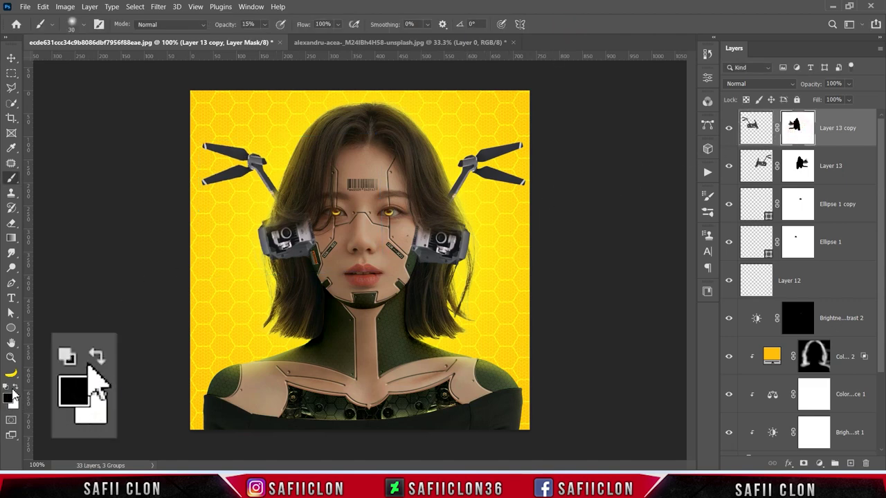
pyautogui.press('x')
pyautogui.hotkey('ctrl', '+')
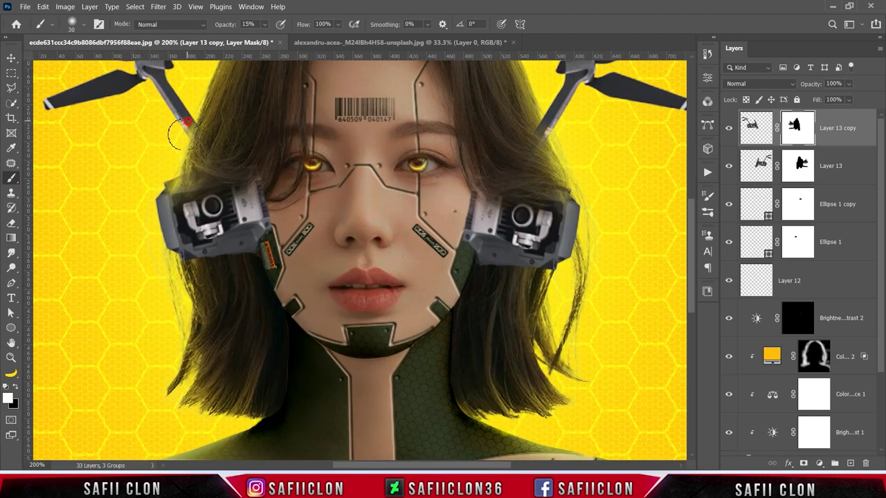
pyautogui.moveTo(181, 142)
pyautogui.mouseDown()
pyautogui.moveTo(166, 182)
pyautogui.moveTo(199, 202)
pyautogui.mouseUp()
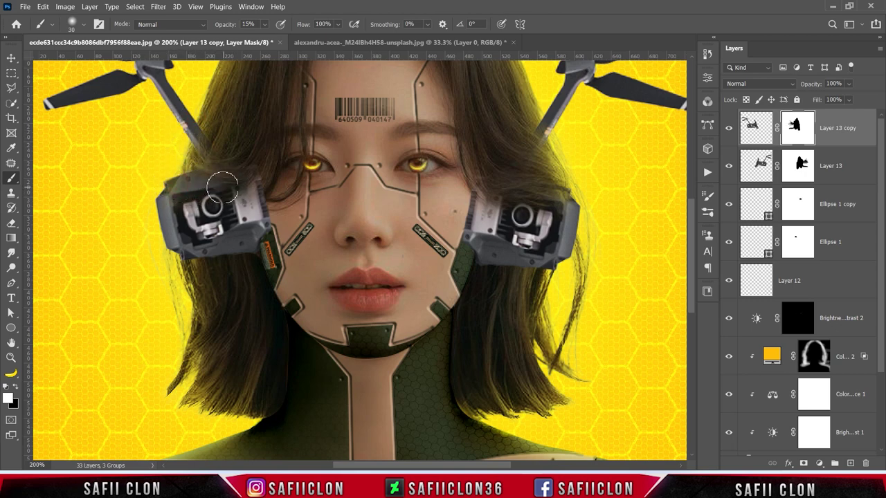
# Step: Paint black with a smaller brush so hair strands fall over the drone's top edge
pyautogui.press('x')
pyautogui.press('[')
pyautogui.moveTo(265, 197); pyautogui.dragTo(231, 208)
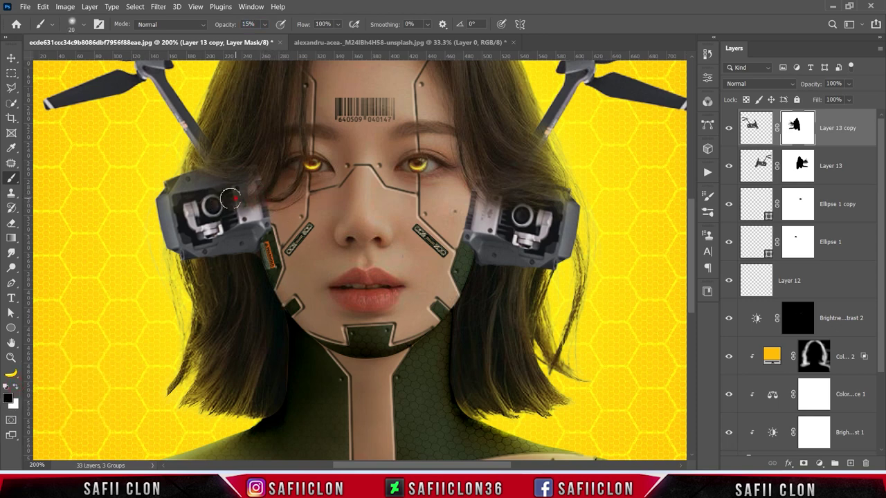
pyautogui.press(']')
pyautogui.press('[')
pyautogui.press('[')
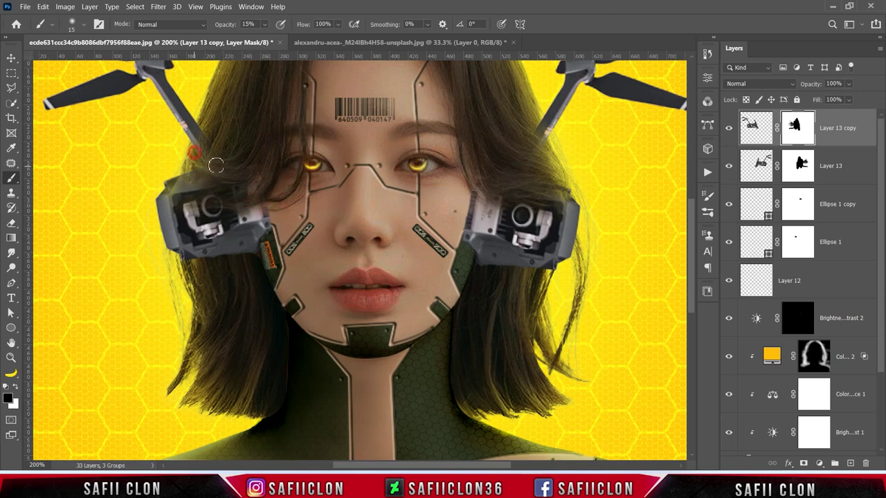
pyautogui.scroll(3, 236, 275)
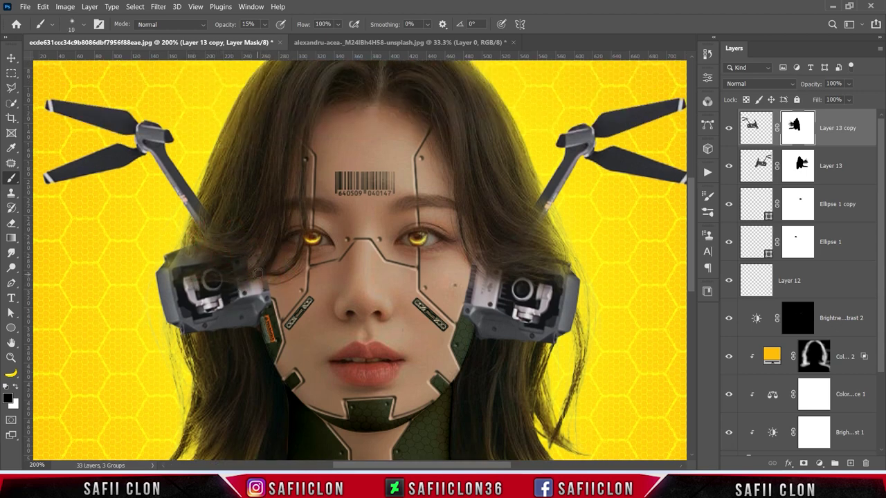
pyautogui.press('x')
pyautogui.press(']')
pyautogui.press(']')
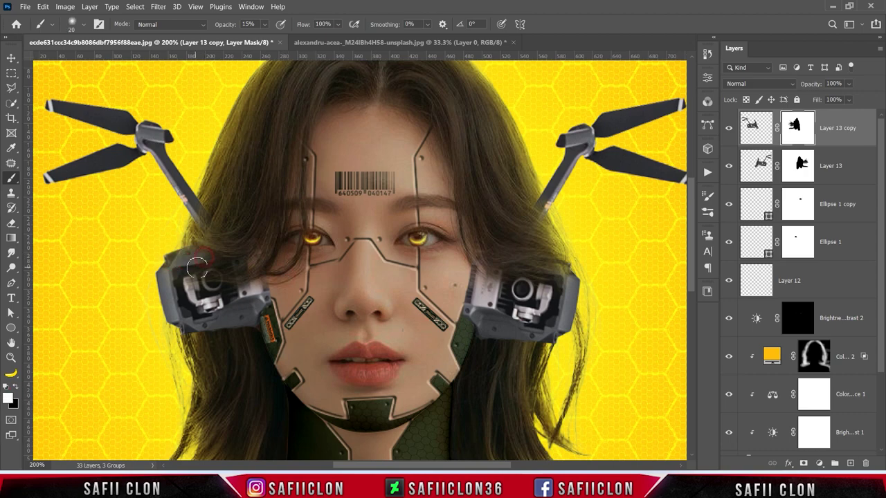
pyautogui.scroll(-5, 260, 253)
pyautogui.scroll(2, 263, 255)
pyautogui.scroll(3, 262, 255)
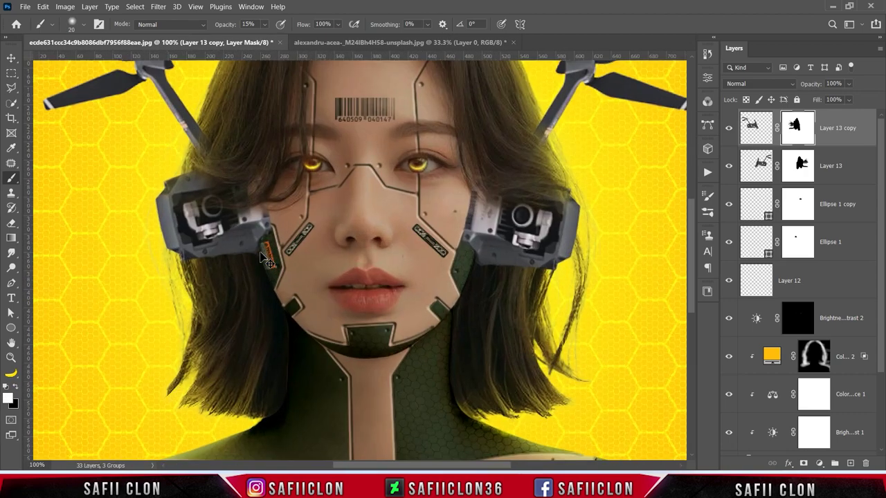
pyautogui.scroll(-2, 260, 254)
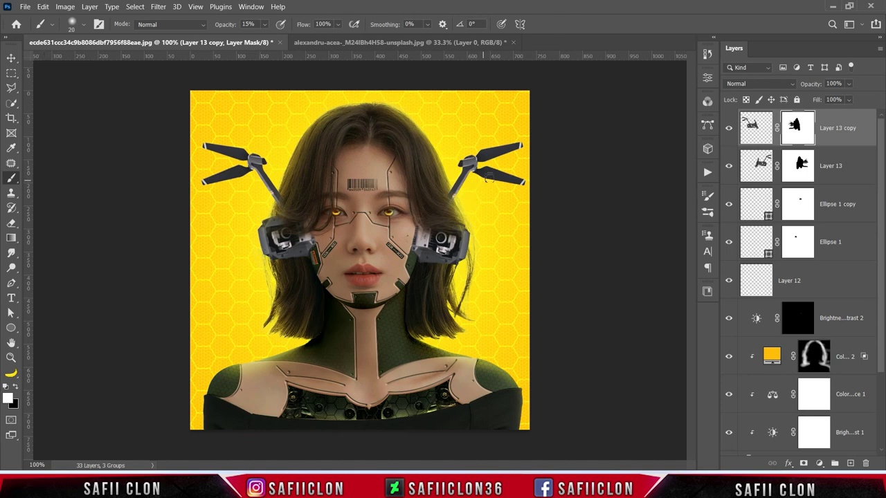
# Step: Select Layer 13 and Layer 13 copy, group them as '1', and toggle the group to compare
pyautogui.click(837, 126)
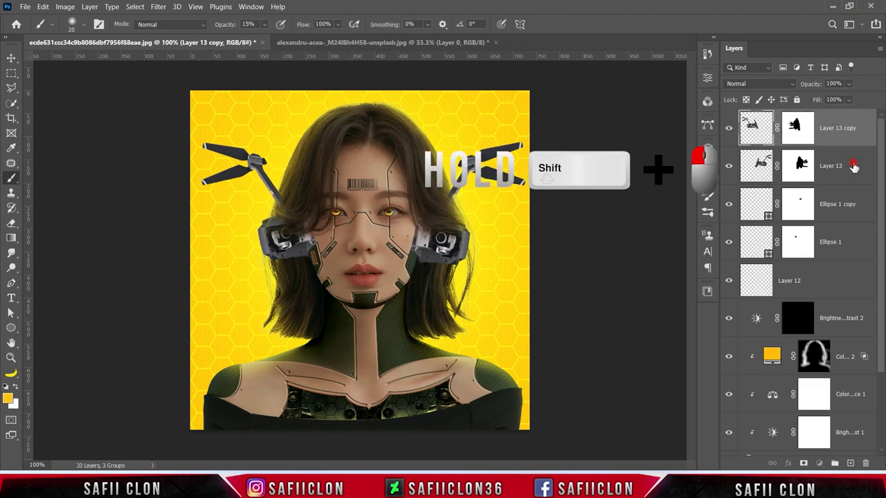
pyautogui.keyDown('shift'); pyautogui.click(845, 164); pyautogui.keyUp('shift')
pyautogui.rightClick(845, 165)
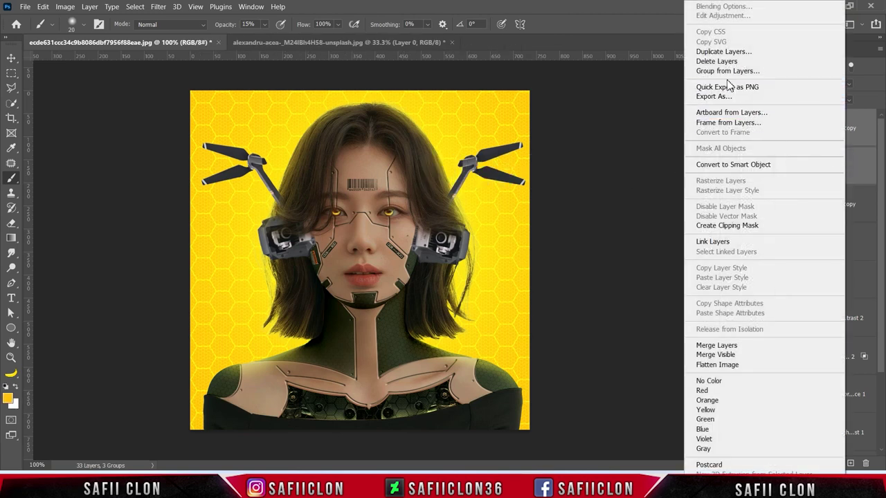
pyautogui.click(830, 70)
pyautogui.moveTo(394, 143); pyautogui.dragTo(365, 140)
pyautogui.write('1')
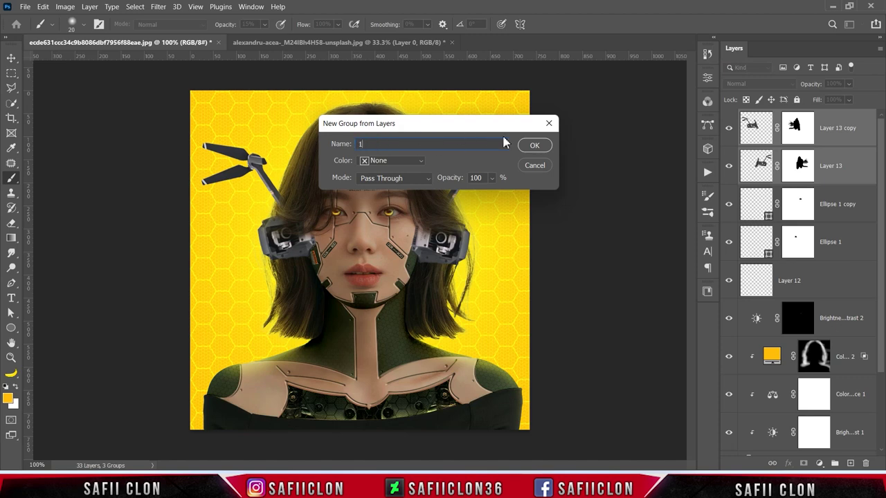
pyautogui.click(533, 145)
pyautogui.click(727, 118)
pyautogui.click(727, 117)
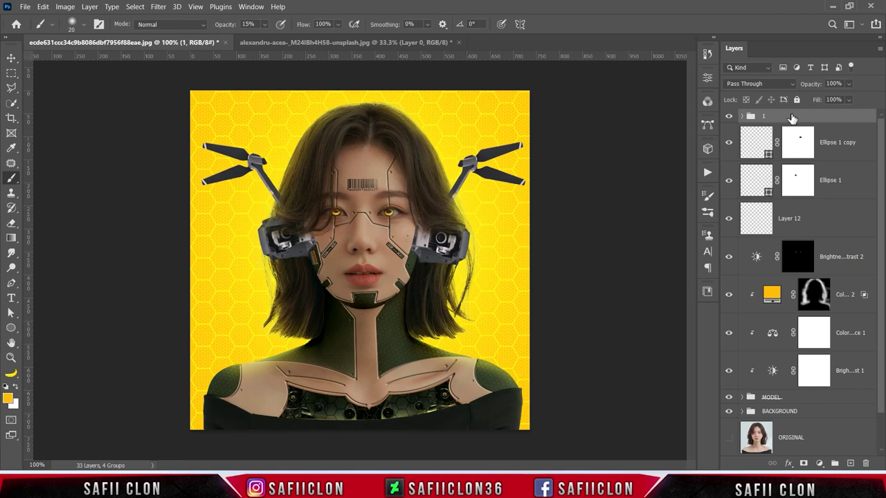
# Step: Add a Brightness/Contrast layer clipped to group 1 with brightness -53 and contrast 33
pyautogui.click(819, 463)
pyautogui.click(827, 298)
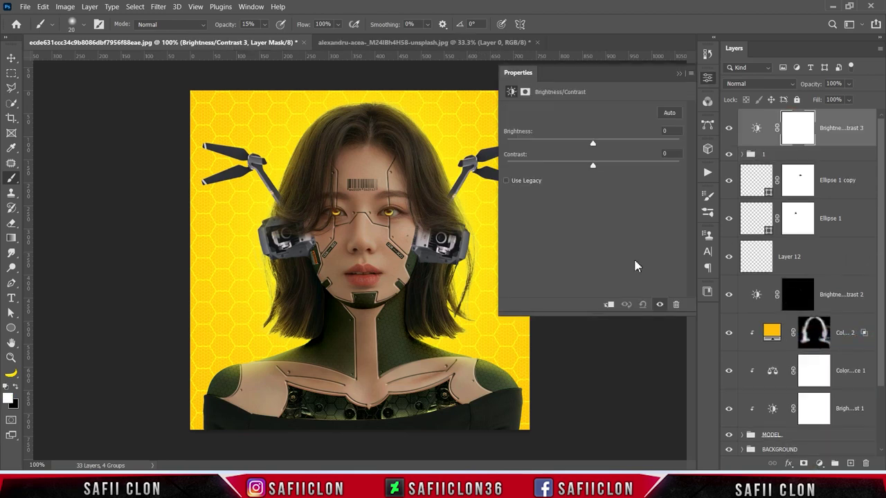
pyautogui.click(609, 306)
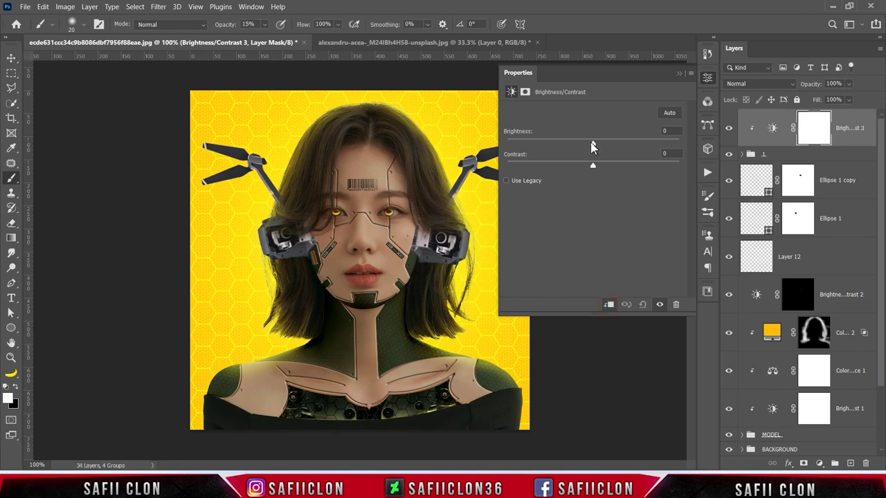
pyautogui.moveTo(591, 145); pyautogui.dragTo(579, 147)
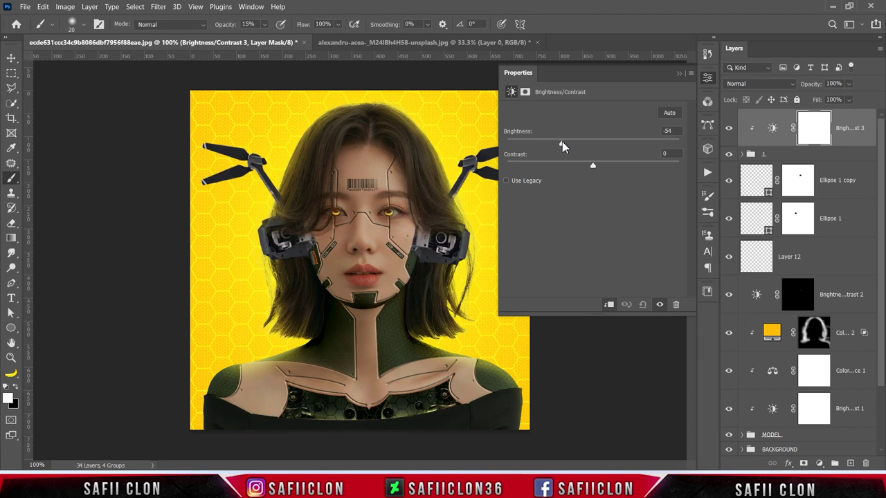
pyautogui.moveTo(564, 145); pyautogui.dragTo(561, 145)
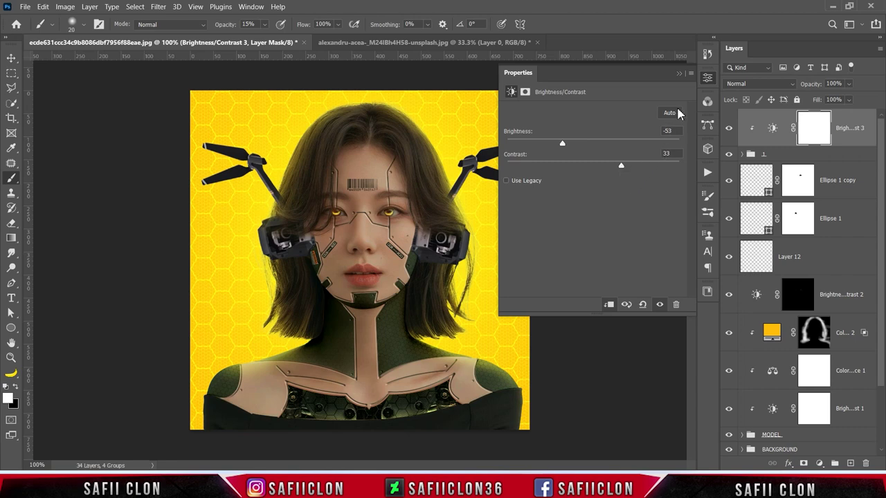
pyautogui.click(679, 73)
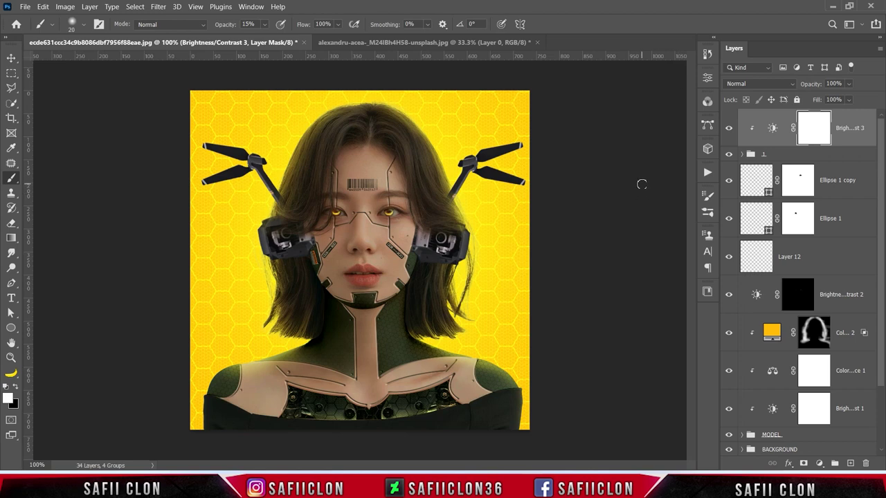
pyautogui.click(729, 130)
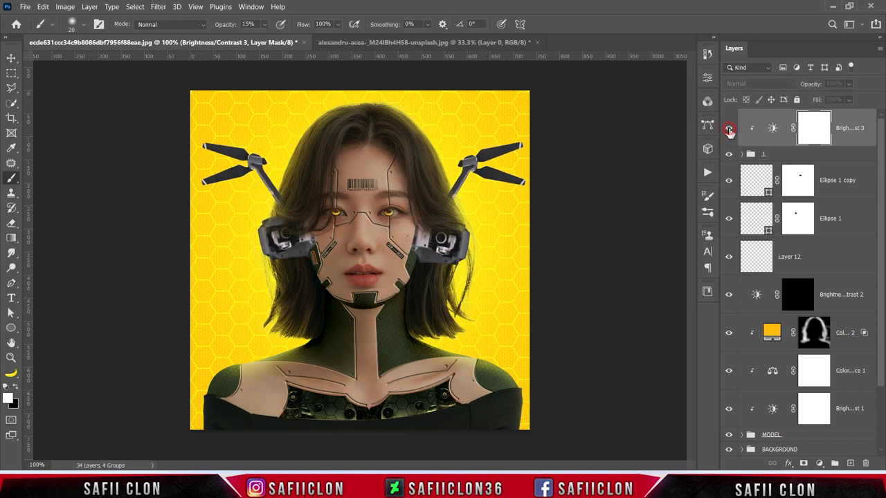
pyautogui.click(728, 130)
# Step: Invert the Brightness/Contrast 3 mask and set the standard brush to 17% opacity
pyautogui.keyDown('shift'); pyautogui.click(813, 129); pyautogui.keyUp('shift')
pyautogui.keyDown('shift'); pyautogui.click(817, 127); pyautogui.keyUp('shift')
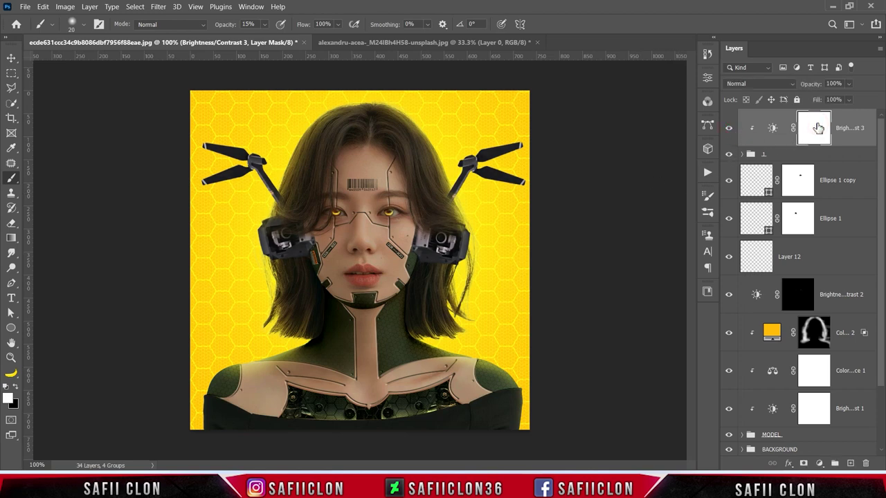
pyautogui.hotkey('ctrl', 'i')
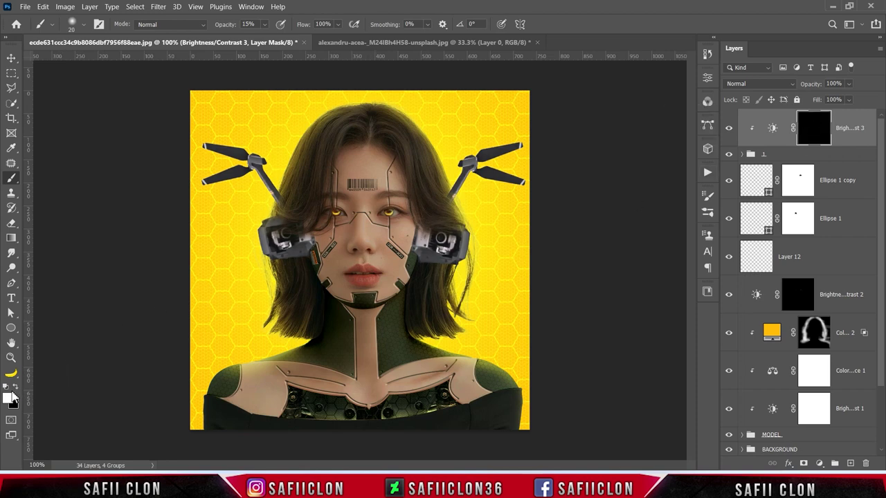
pyautogui.rightClick(12, 178)
pyautogui.click(41, 177)
pyautogui.click(264, 24)
pyautogui.moveTo(270, 40); pyautogui.dragTo(266, 29)
# Step: Paint the mask over both drone arms and ear devices, comparing the darkening on and off
pyautogui.click(253, 161)
pyautogui.click(462, 177)
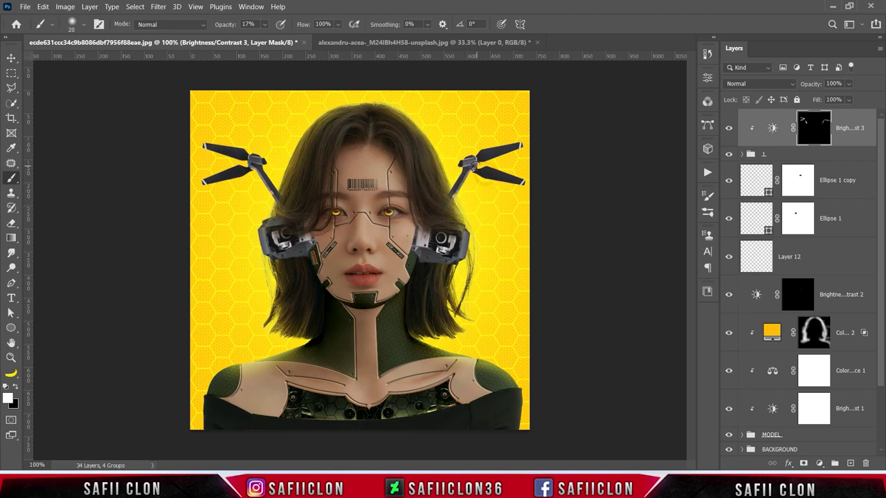
pyautogui.moveTo(415, 256); pyautogui.dragTo(462, 249)
pyautogui.moveTo(296, 241); pyautogui.dragTo(270, 250)
pyautogui.click(314, 239)
pyautogui.moveTo(435, 249)
pyautogui.mouseDown()
pyautogui.moveTo(454, 260)
pyautogui.moveTo(421, 237)
pyautogui.mouseUp()
pyautogui.moveTo(306, 239); pyautogui.dragTo(308, 249)
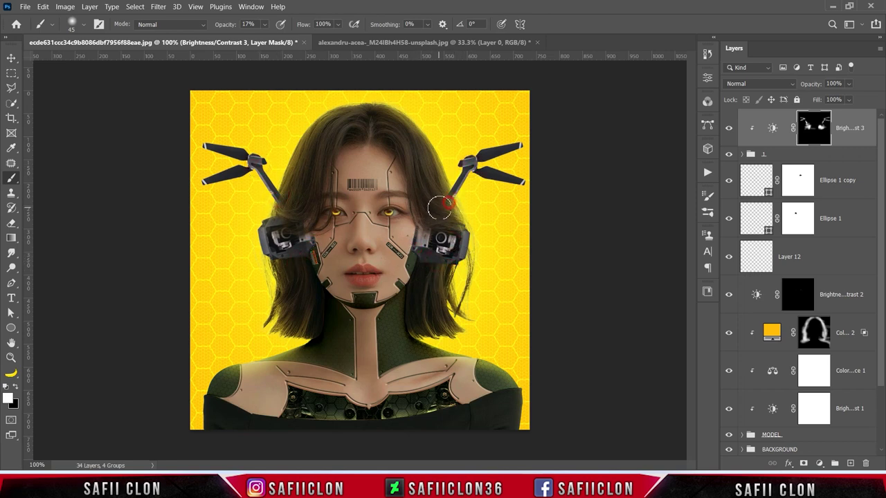
pyautogui.click(728, 129)
pyautogui.click(729, 129)
pyautogui.click(728, 130)
pyautogui.click(729, 129)
pyautogui.click(847, 333)
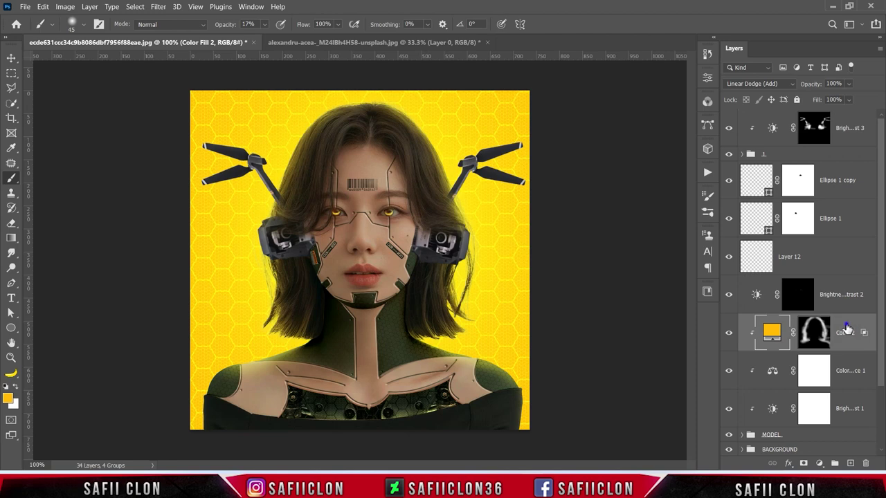
# Step: Duplicate Color Fill 2, move the copy to the top, and clip it to the layer below
pyautogui.rightClick(847, 330)
pyautogui.click(711, 54)
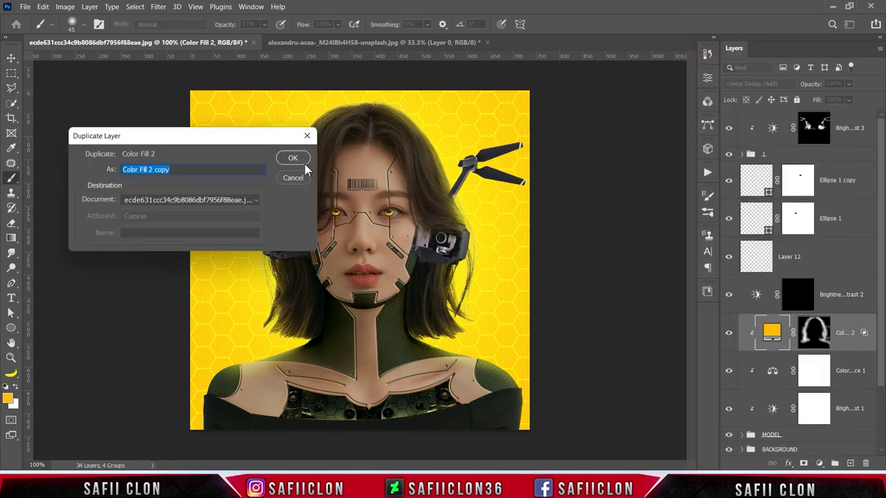
pyautogui.click(299, 159)
pyautogui.moveTo(855, 332); pyautogui.dragTo(844, 122)
pyautogui.rightClick(839, 123)
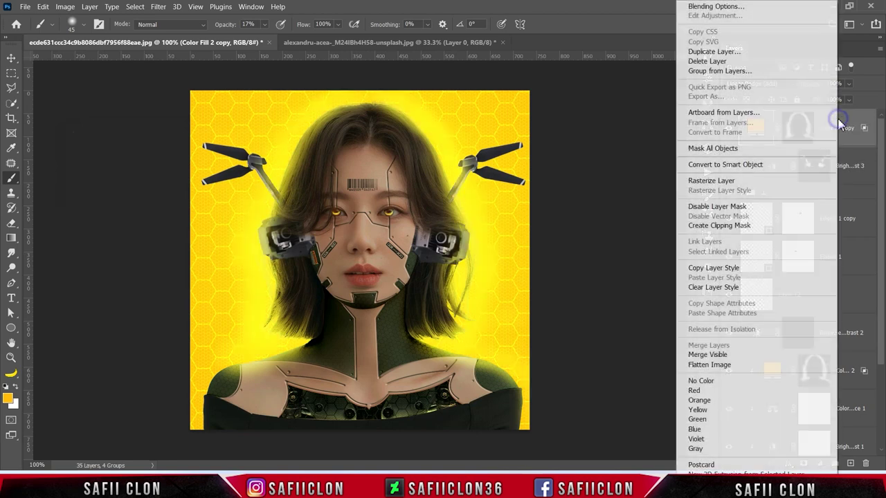
pyautogui.click(732, 228)
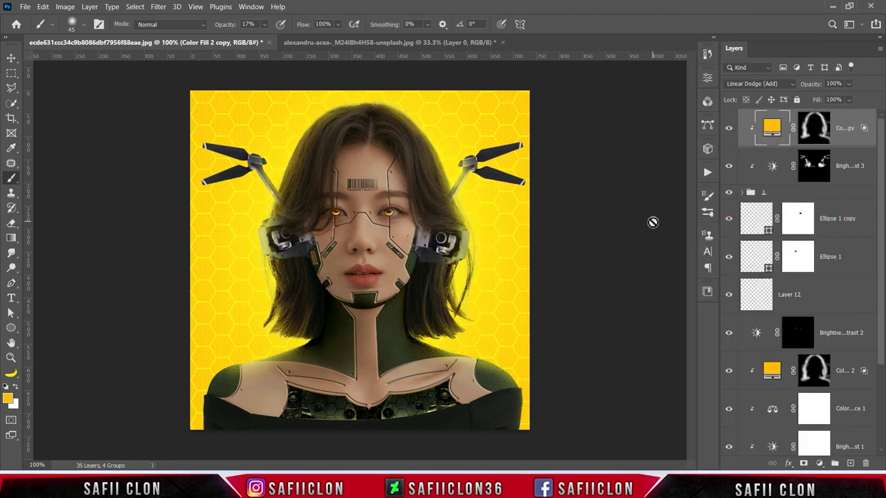
# Step: Replace the copy's mask with a fresh, inverted black mask
pyautogui.click(820, 128)
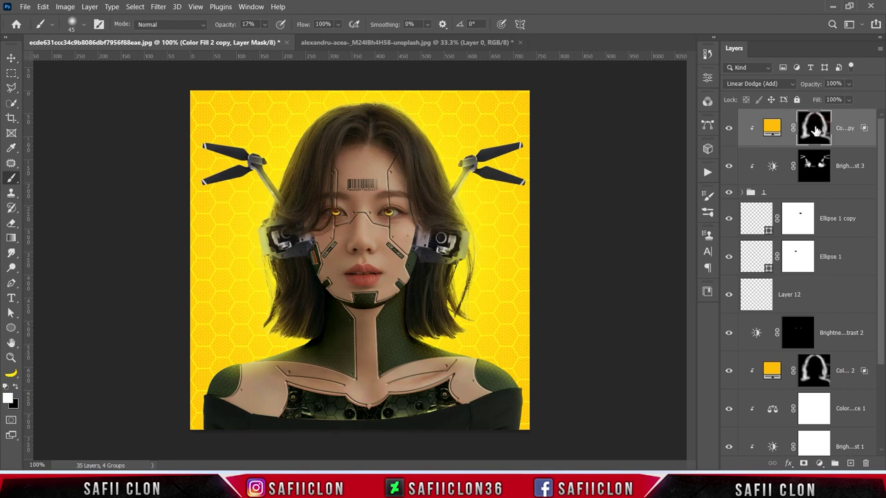
pyautogui.rightClick(816, 130)
pyautogui.click(818, 152)
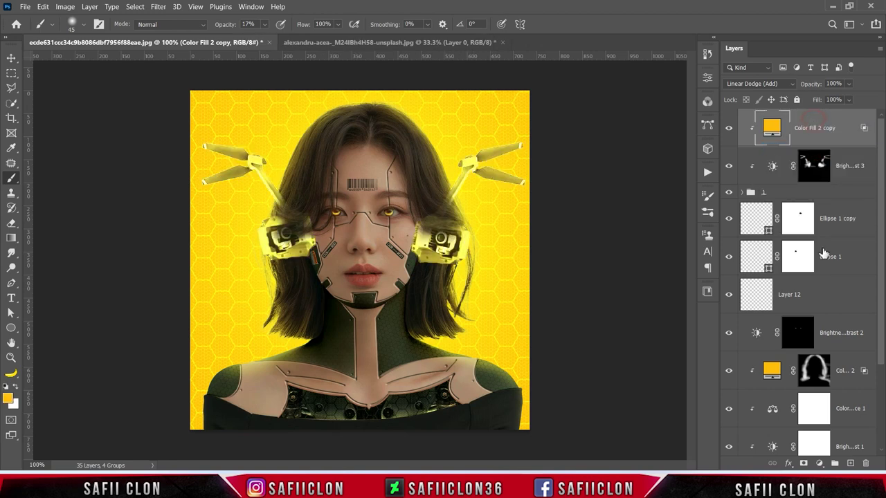
pyautogui.click(805, 465)
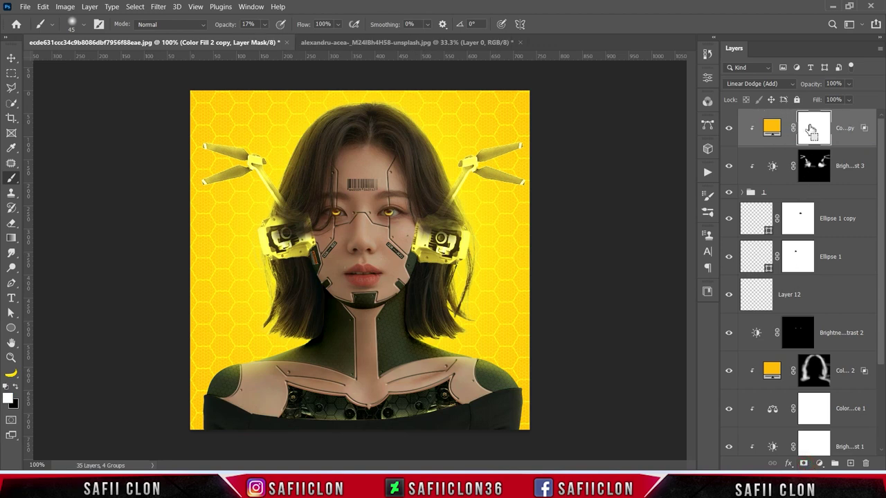
pyautogui.hotkey('ctrl', 'i')
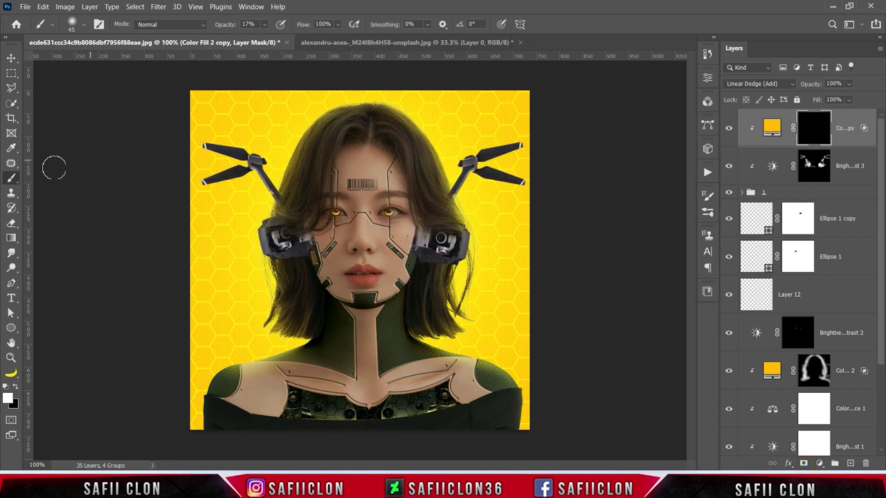
# Step: Set the standard brush to 16% opacity and dab the first yellow glow near the left drone
pyautogui.rightClick(11, 180)
pyautogui.click(59, 177)
pyautogui.click(264, 25)
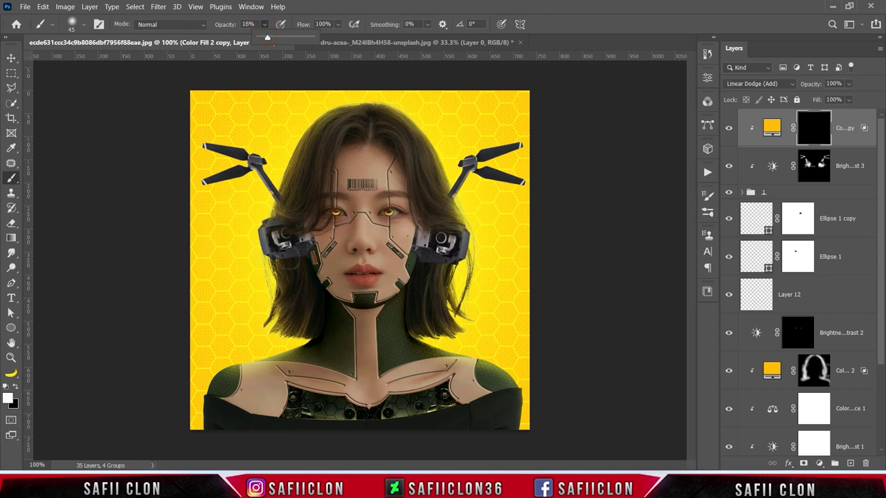
pyautogui.click(257, 159)
pyautogui.click(275, 150)
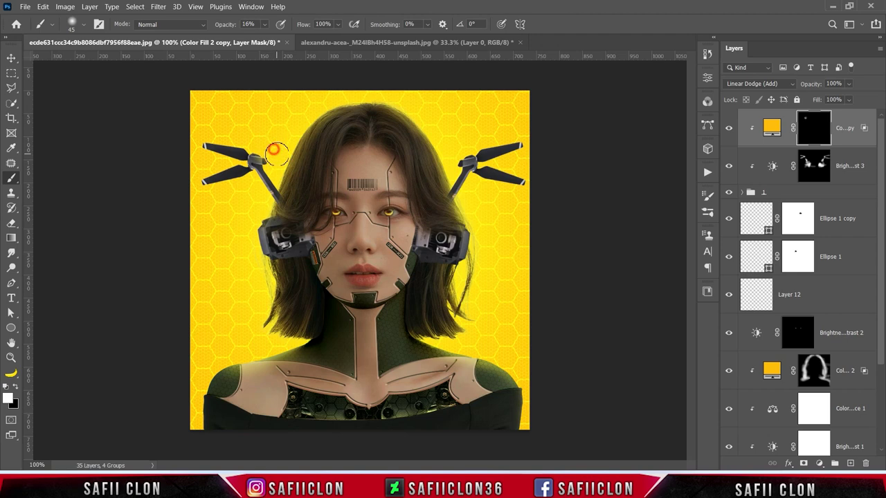
# Step: Paint yellow glow over both drones' propellers and the right drone arm with a small brush
pyautogui.hotkey('ctrl', '+')
pyautogui.press('[')
pyautogui.press('[')
pyautogui.press('[')
pyautogui.moveTo(112, 216); pyautogui.dragTo(75, 223)
pyautogui.moveTo(85, 172); pyautogui.dragTo(177, 183)
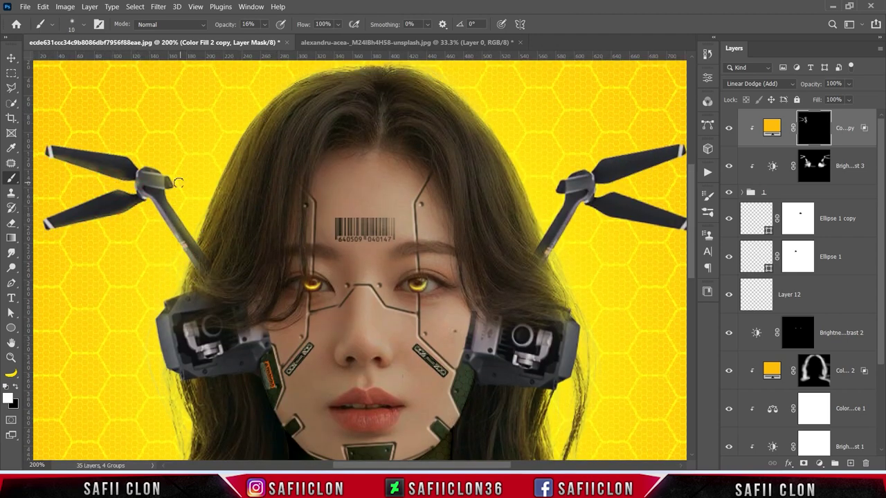
pyautogui.moveTo(575, 215)
pyautogui.mouseDown()
pyautogui.moveTo(552, 255)
pyautogui.moveTo(566, 208)
pyautogui.mouseUp()
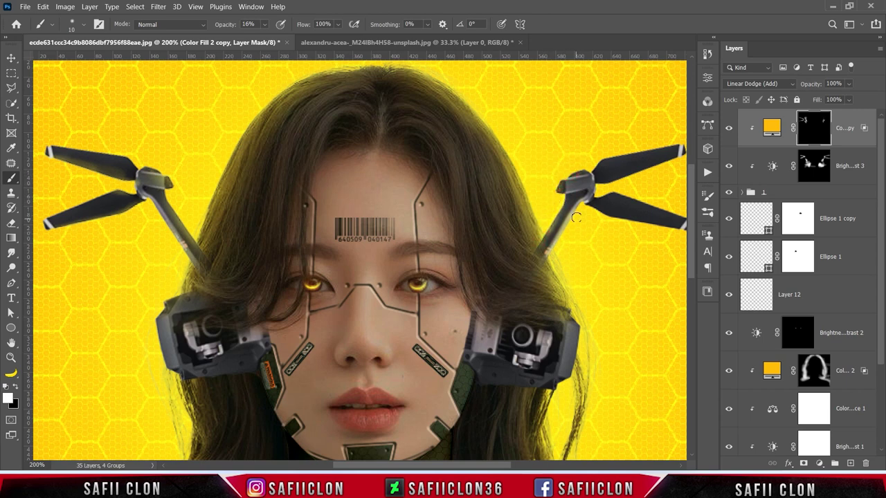
pyautogui.hscroll(5, 576, 217)
pyautogui.moveTo(443, 222); pyautogui.dragTo(509, 232)
pyautogui.moveTo(484, 159); pyautogui.dragTo(429, 183)
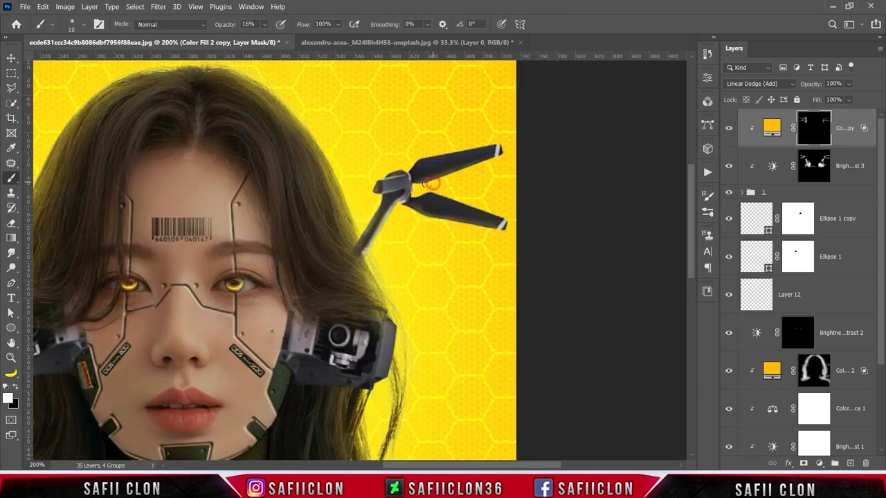
pyautogui.scroll(-3, 408, 263)
# Step: Brighten the hair edge below the left ear device, then compare the glow on and off at 100%
pyautogui.press(']')
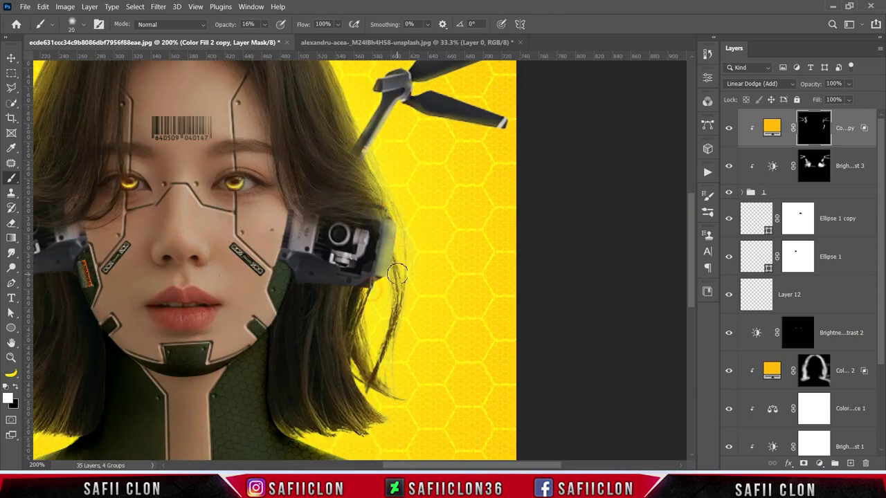
pyautogui.hotkey('ctrl', 'shift', 'h')
pyautogui.press(']')
pyautogui.press(']')
pyautogui.press(']')
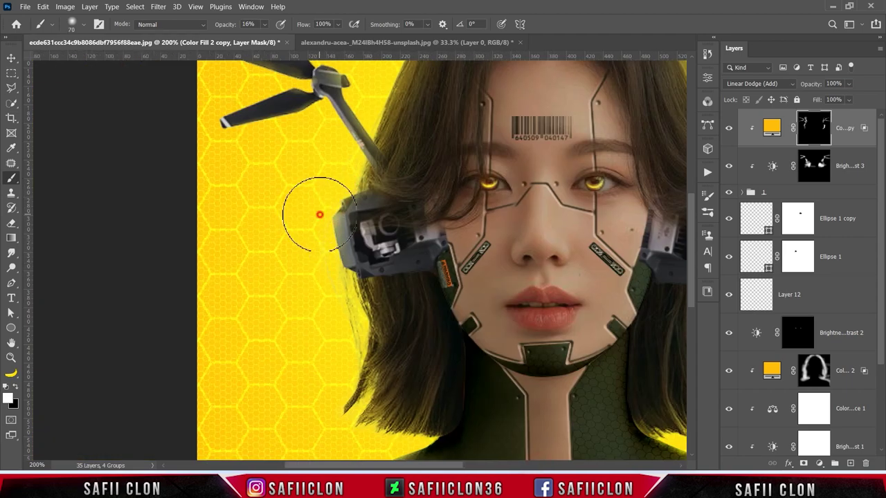
pyautogui.press('[')
pyautogui.press('[')
pyautogui.moveTo(360, 270); pyautogui.dragTo(343, 301)
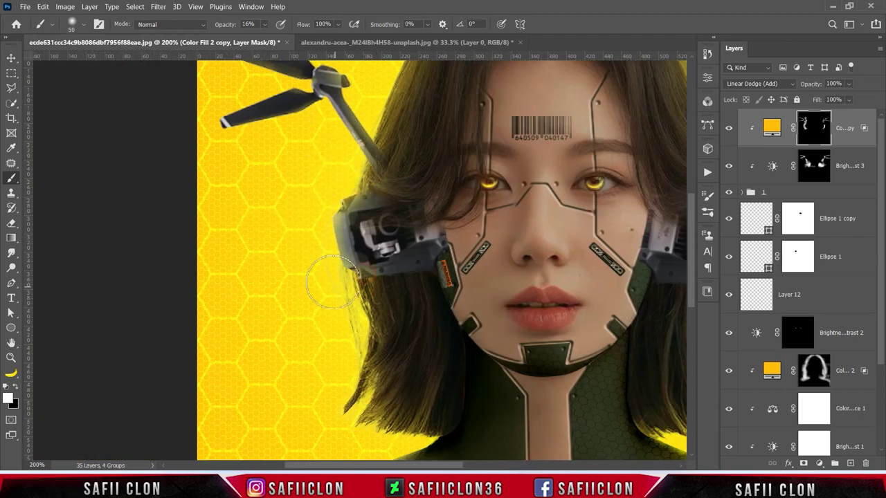
pyautogui.hotkey('ctrl', '0')
pyautogui.press(']')
pyautogui.hotkey('ctrl', '1')
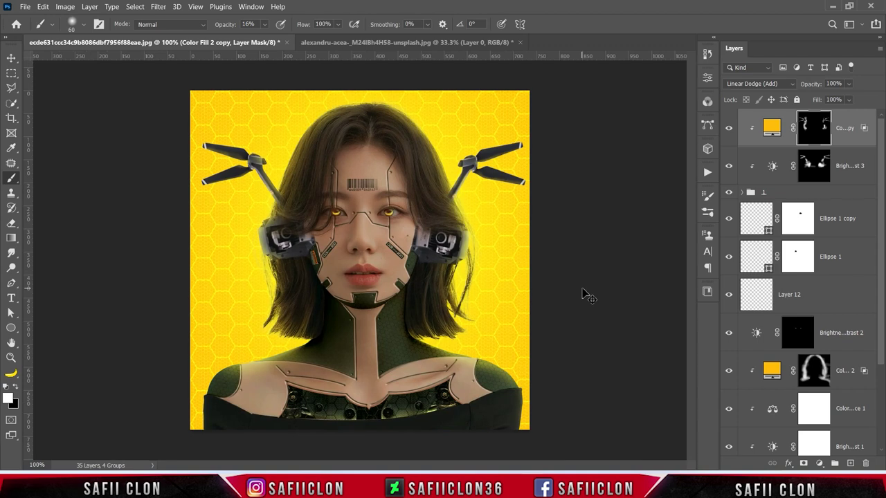
pyautogui.click(729, 128)
pyautogui.click(728, 129)
pyautogui.click(728, 129)
pyautogui.click(728, 128)
# Step: Group Layer 12, Ellipse 1 and Ellipse 1 copy into a new group named EYE
pyautogui.click(803, 297)
pyautogui.keyDown('shift'); pyautogui.click(842, 218); pyautogui.keyUp('shift')
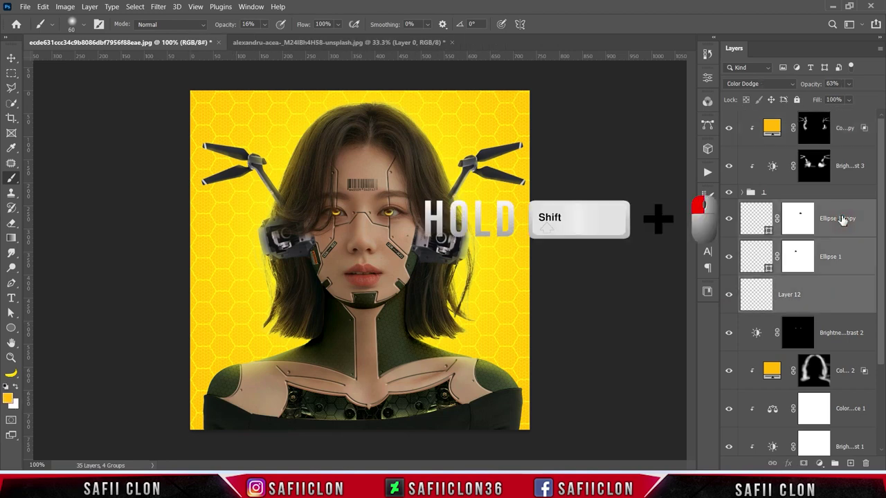
pyautogui.rightClick(841, 219)
pyautogui.click(719, 66)
pyautogui.write('EYE')
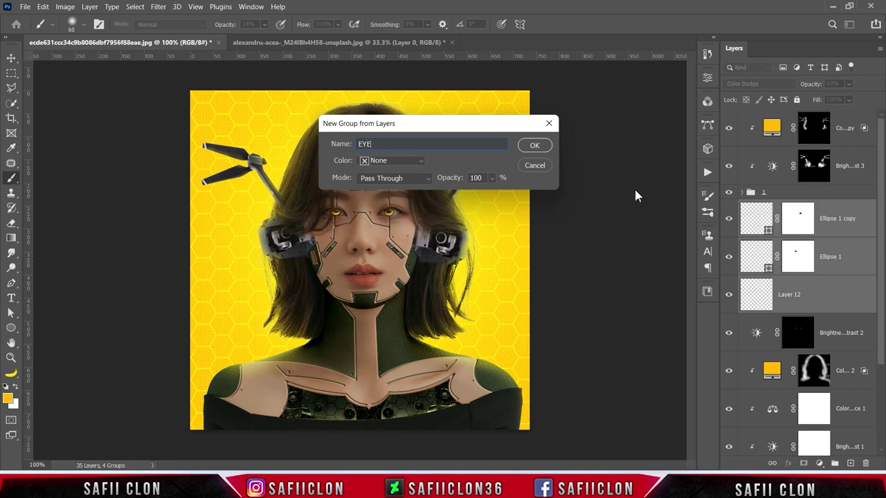
pyautogui.click(534, 146)
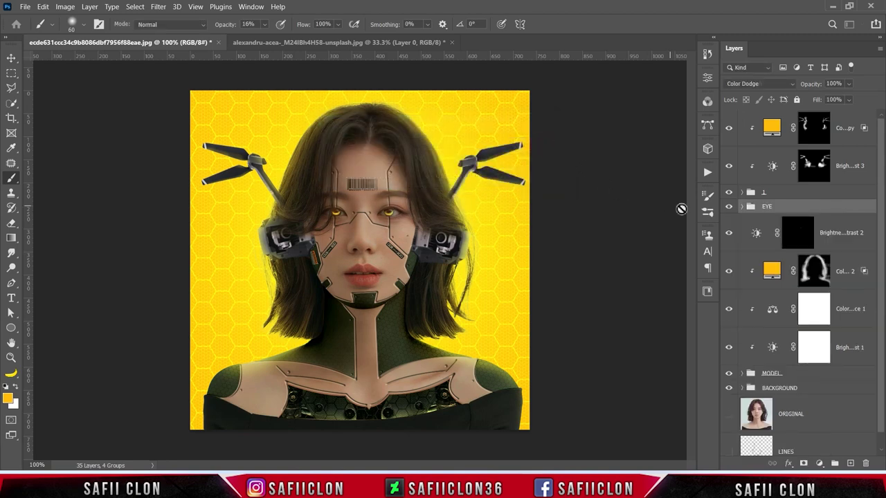
# Step: Toggle the drone group's visibility to check it, then select the Color Fill 2 copy layer
pyautogui.click(728, 193)
pyautogui.click(729, 193)
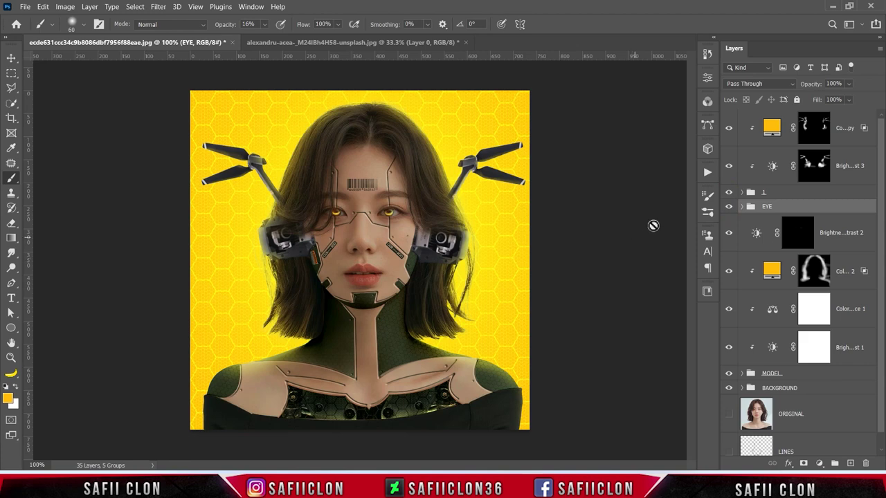
pyautogui.click(853, 127)
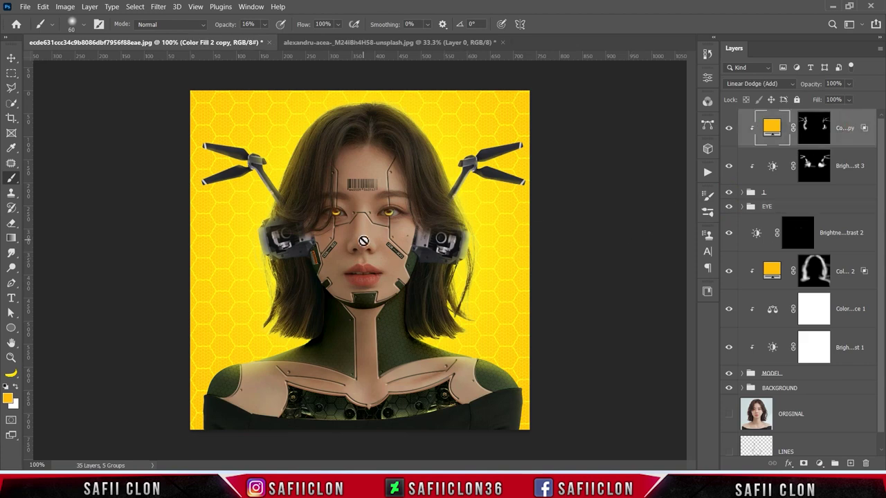
pyautogui.rightClick(12, 283)
# Step: Set the Pen Tool to Shape mode with a gold #c09728 fill
pyautogui.click(49, 281)
pyautogui.click(96, 28)
pyautogui.click(77, 33)
pyautogui.click(128, 25)
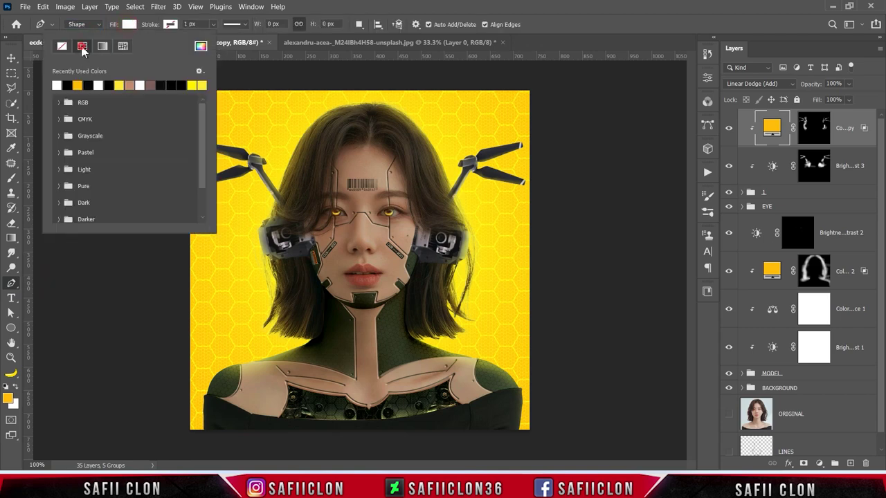
pyautogui.click(201, 47)
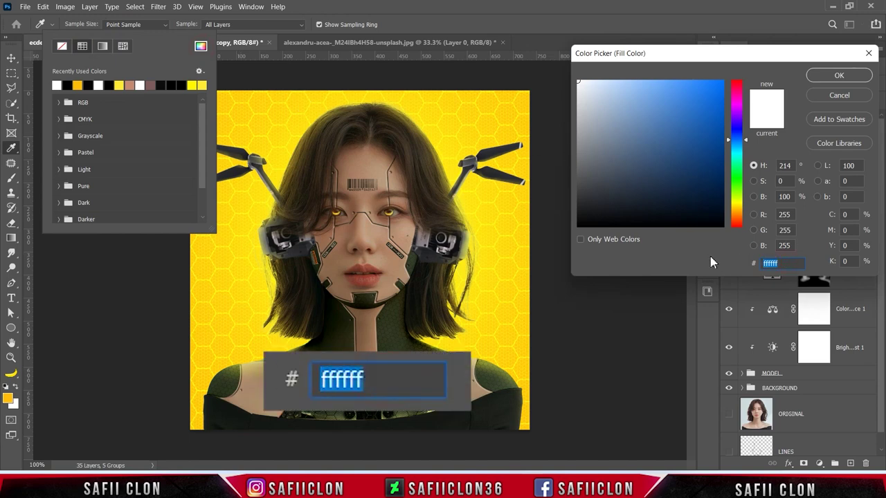
pyautogui.write('c09728')
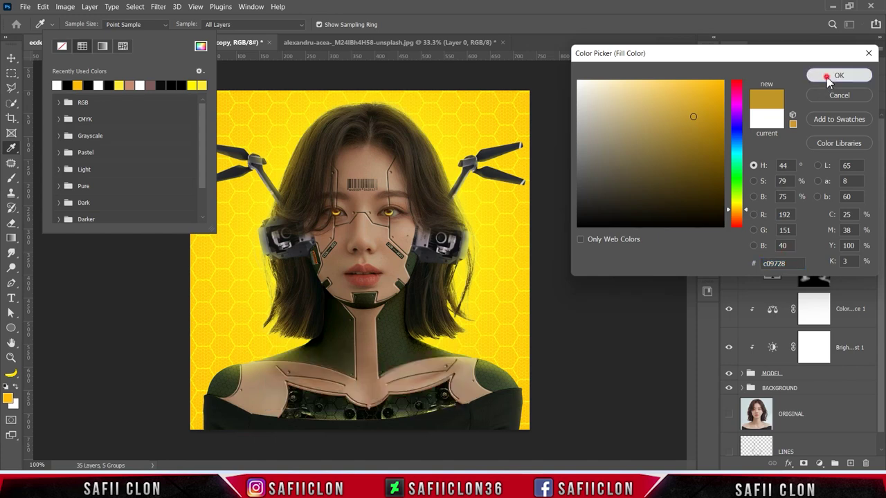
pyautogui.click(826, 76)
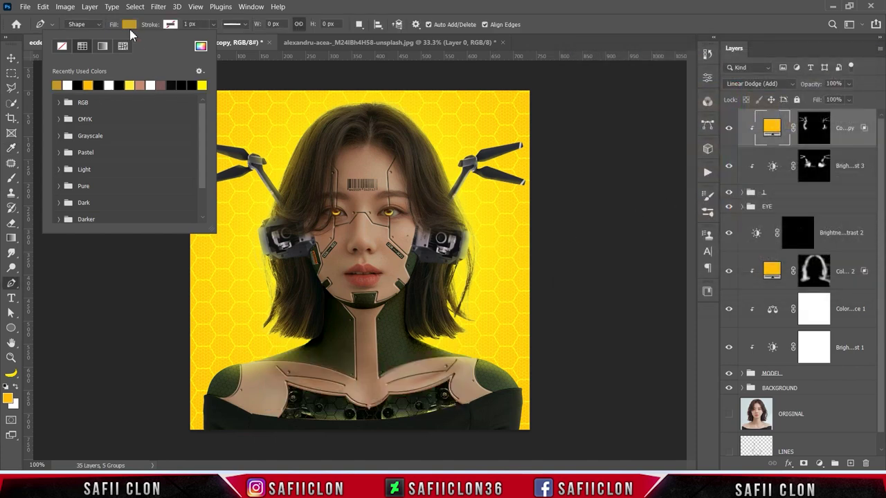
pyautogui.click(257, 62)
pyautogui.click(360, 25)
pyautogui.click(481, 171)
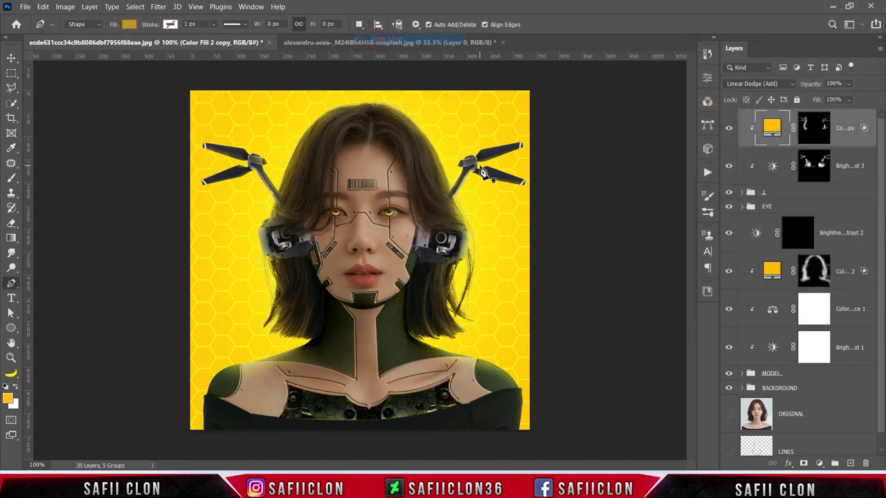
pyautogui.hotkey('ctrl', '+')
# Step: Draw a closed four-corner gold shape over the plate under the chin
pyautogui.scroll(1, 481, 171)
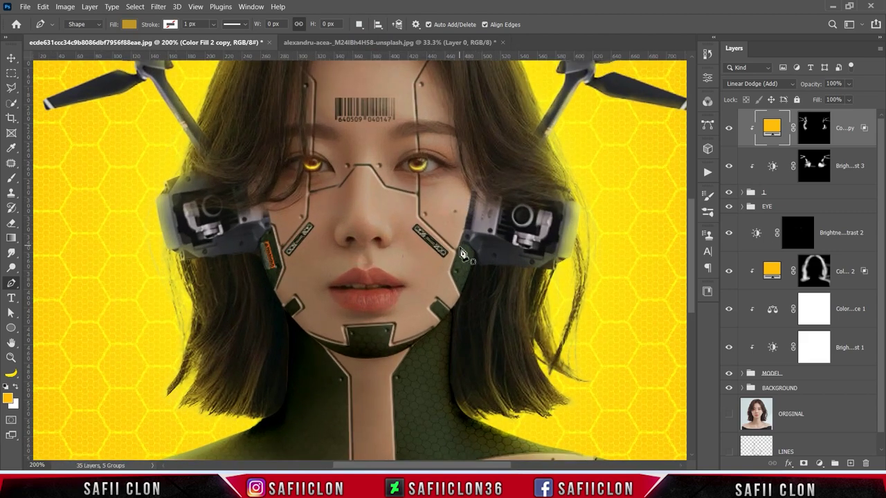
pyautogui.scroll(-1, 467, 250)
pyautogui.scroll(-1, 464, 263)
pyautogui.scroll(-1, 464, 266)
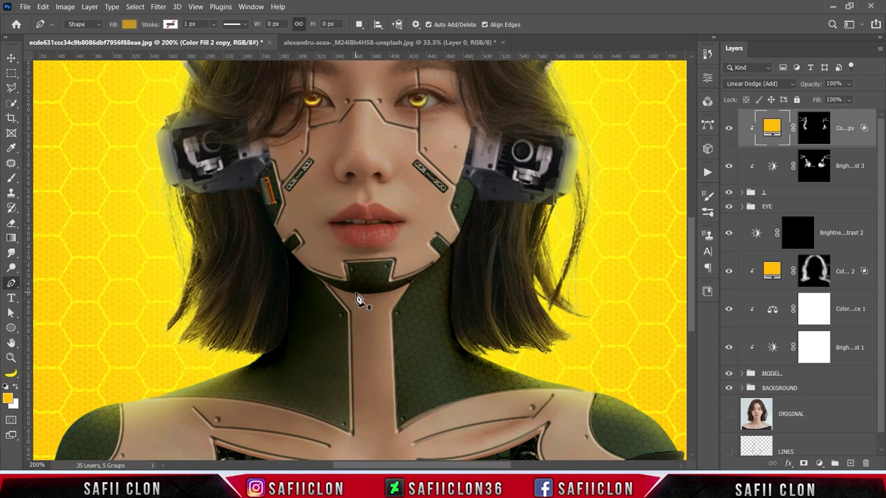
pyautogui.click(354, 292)
pyautogui.click(355, 275)
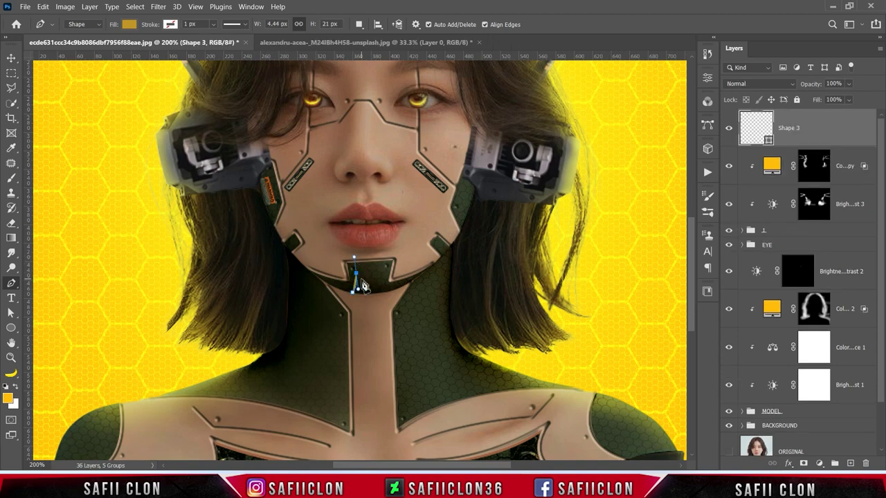
pyautogui.click(382, 272)
pyautogui.click(383, 292)
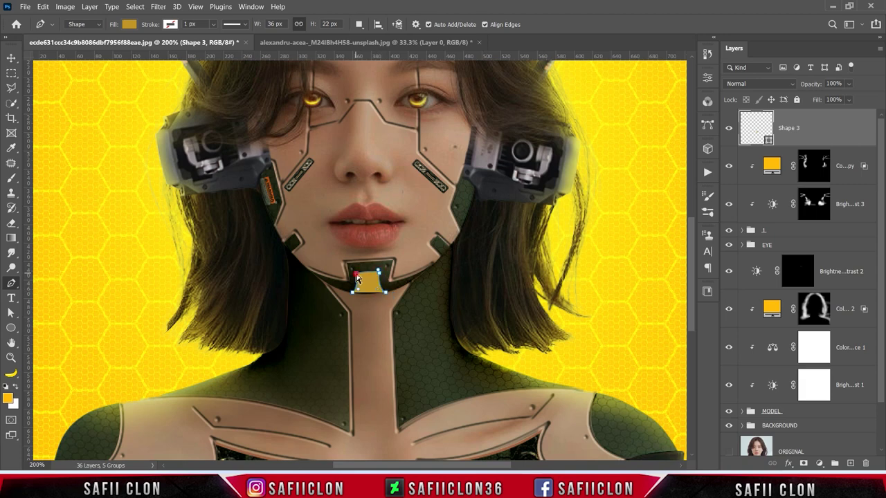
pyautogui.click(353, 292)
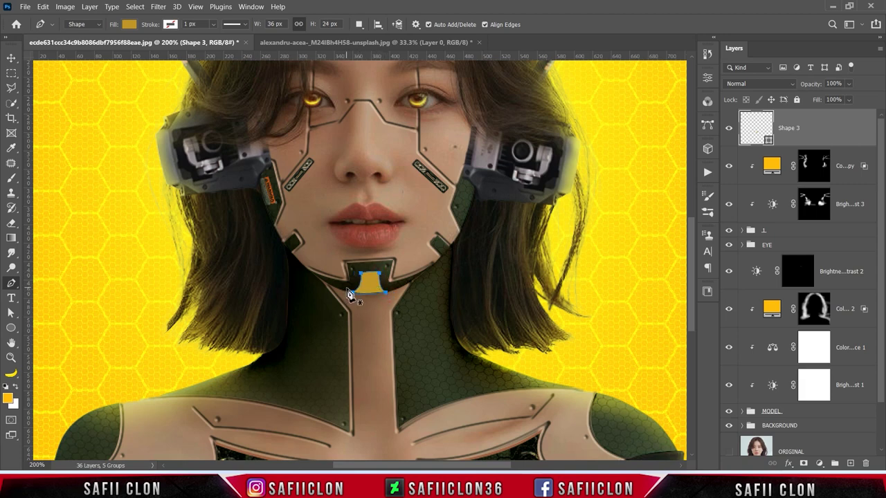
# Step: Set Shape 3's blend mode to Color Dodge and its path operation to Combine Shapes
pyautogui.click(759, 83)
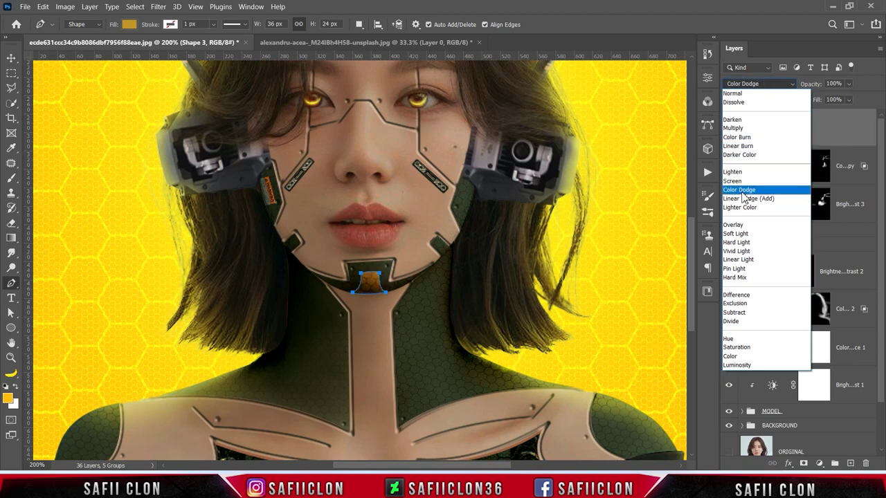
pyautogui.click(743, 193)
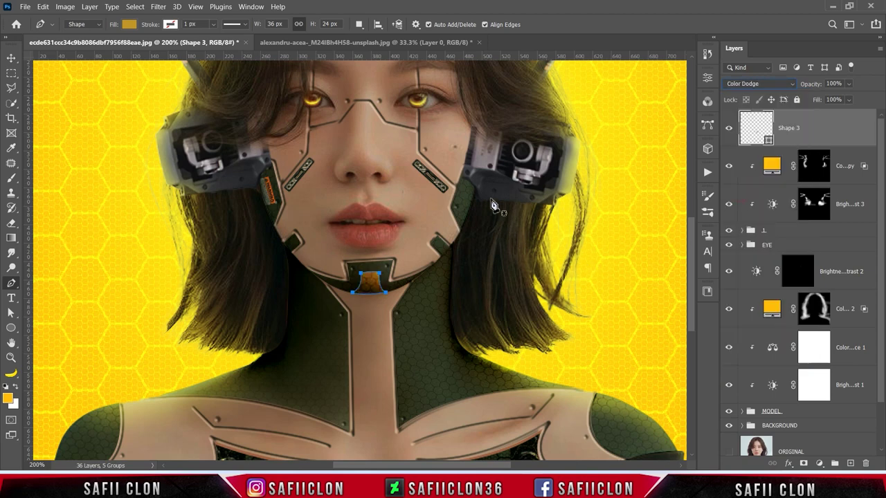
pyautogui.click(359, 24)
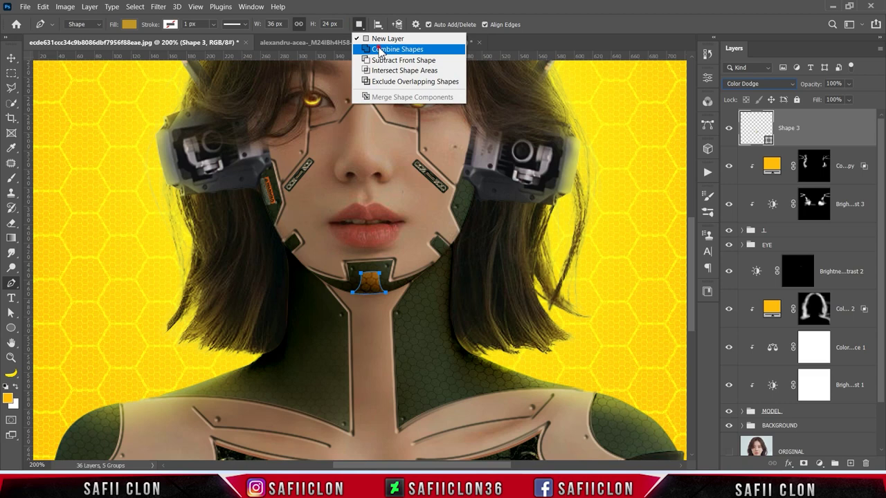
pyautogui.click(380, 50)
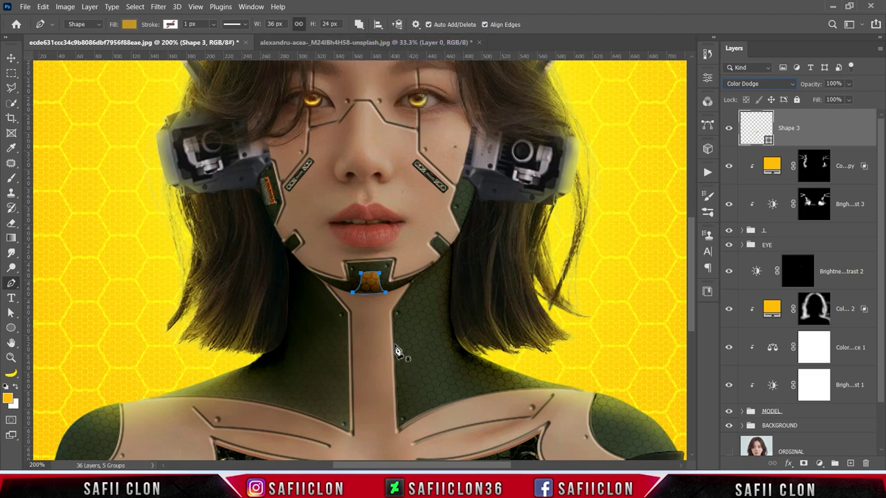
pyautogui.click(393, 344)
# Step: Draw matching glowing panels on the right and left sides of the neck column
pyautogui.click(412, 348)
pyautogui.click(415, 388)
pyautogui.click(395, 399)
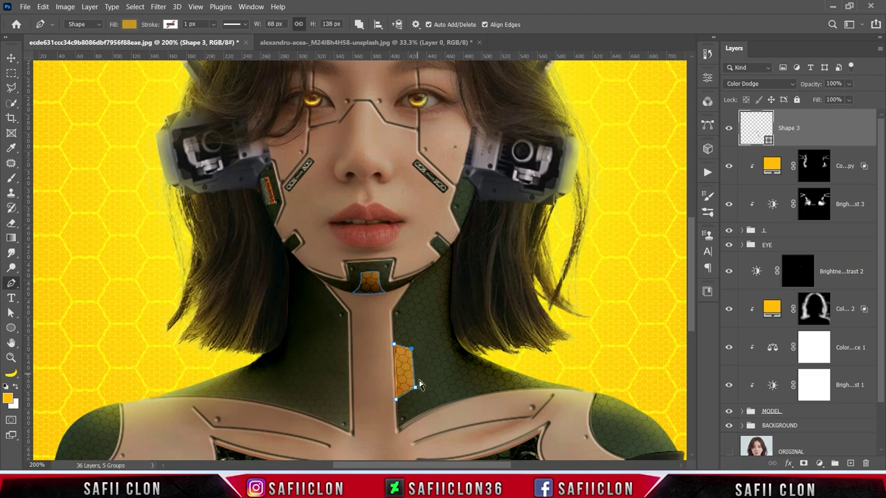
pyautogui.moveTo(412, 348); pyautogui.dragTo(410, 340)
pyautogui.moveTo(415, 381); pyautogui.dragTo(413, 391)
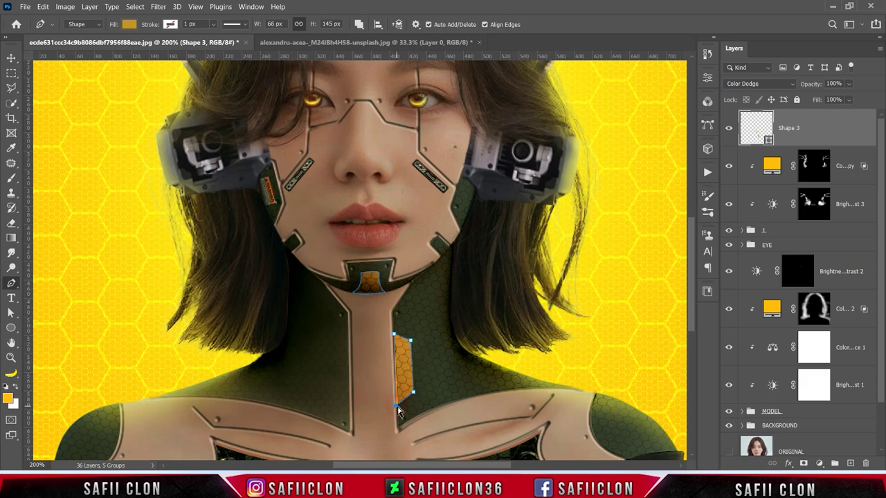
pyautogui.click(348, 409)
pyautogui.click(334, 387)
pyautogui.click(334, 341)
pyautogui.click(347, 334)
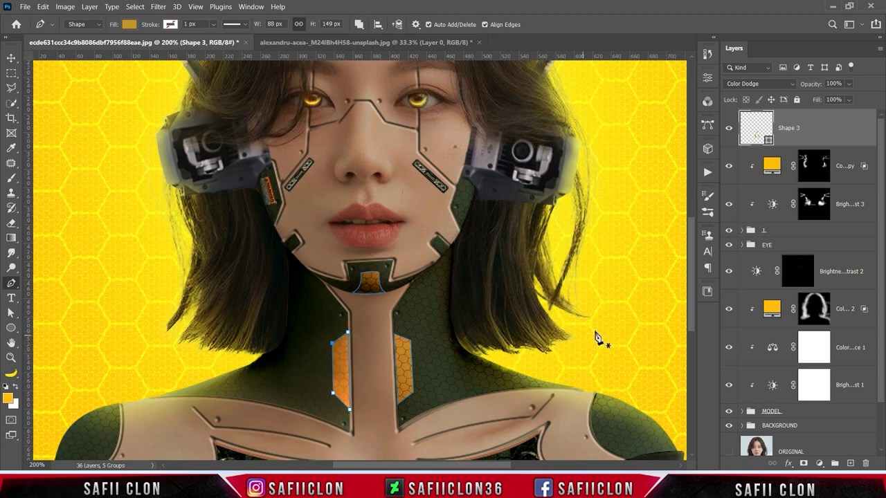
# Step: Draw thin curved crescents on the right and left shoulders
pyautogui.scroll(-1, 599, 337)
pyautogui.click(610, 351)
pyautogui.click(589, 371)
pyautogui.click(609, 396)
pyautogui.moveTo(621, 417); pyautogui.dragTo(626, 419)
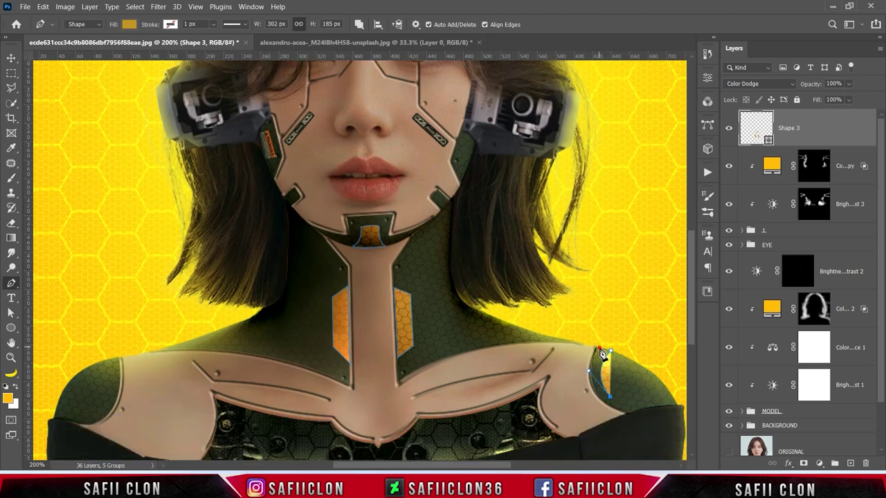
pyautogui.click(610, 351)
pyautogui.scroll(-1, 636, 332)
pyautogui.click(101, 335)
pyautogui.click(95, 377)
pyautogui.click(114, 344)
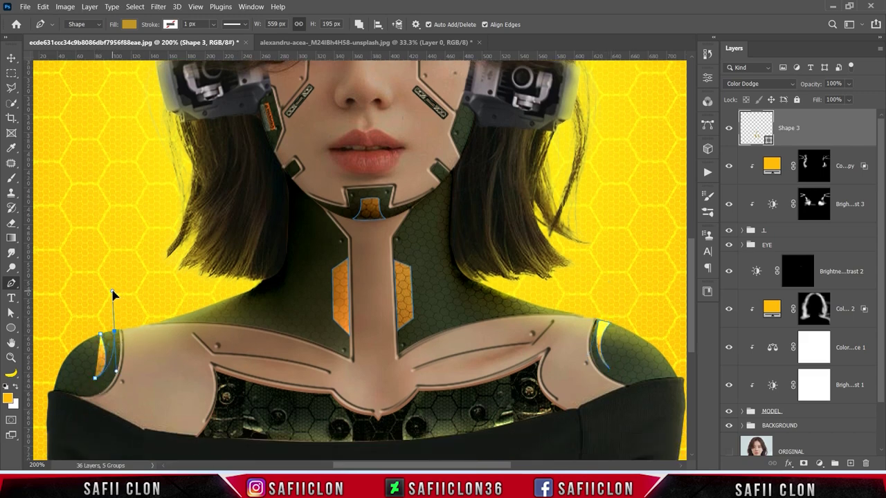
pyautogui.click(101, 335)
# Step: Outline a larger curved panel on the right neck reaching toward the shoulder
pyautogui.click(450, 185)
pyautogui.click(431, 238)
pyautogui.click(449, 290)
pyautogui.click(450, 303)
pyautogui.moveTo(579, 317); pyautogui.dragTo(632, 334)
pyautogui.click(463, 283)
pyautogui.click(453, 247)
pyautogui.moveTo(458, 260); pyautogui.dragTo(428, 229)
pyautogui.click(451, 186)
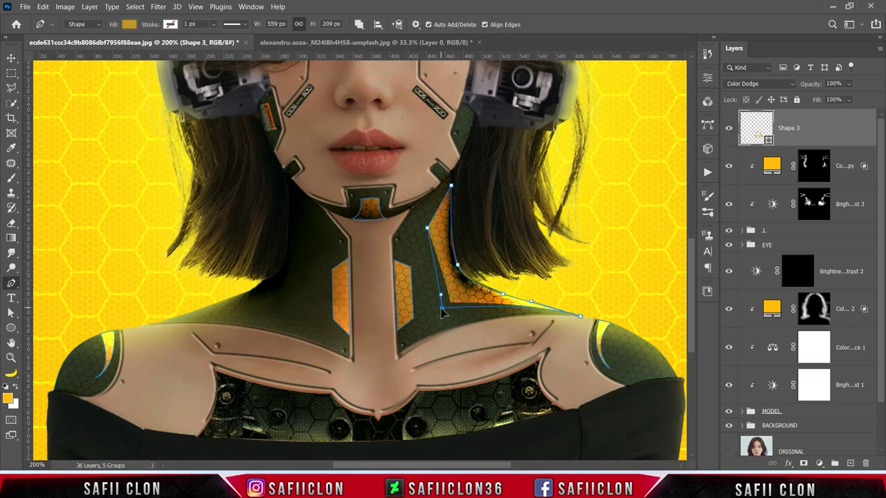
# Step: Draw a large left neck panel curving over the shoulder and fit its corners to the armour
pyautogui.click(287, 191)
pyautogui.click(320, 238)
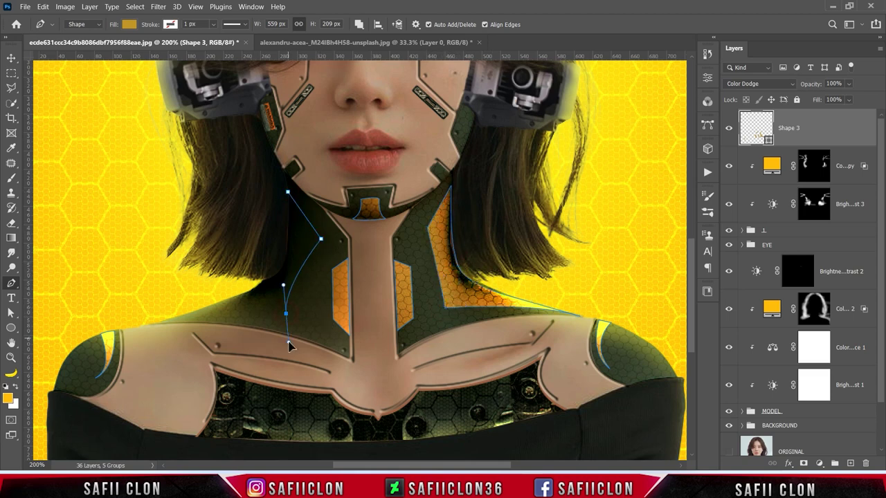
pyautogui.click(285, 314)
pyautogui.moveTo(171, 320); pyautogui.dragTo(112, 331)
pyautogui.click(250, 291)
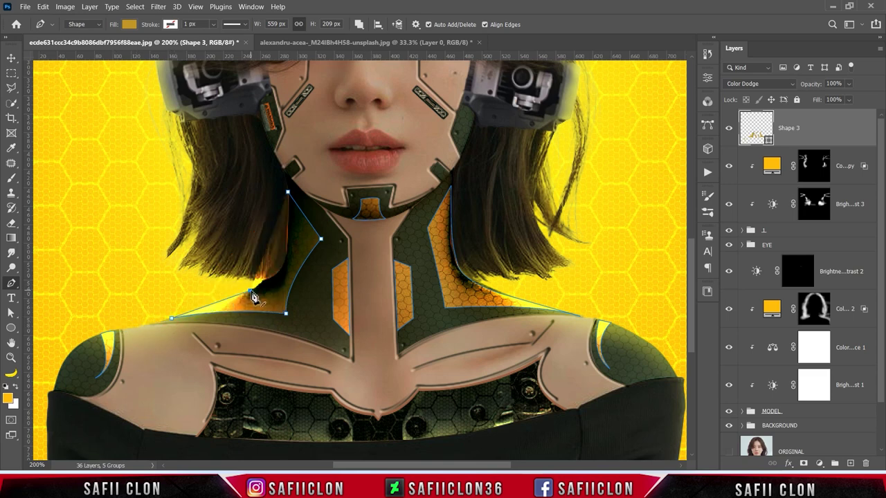
pyautogui.click(284, 257)
pyautogui.click(287, 192)
pyautogui.moveTo(288, 192); pyautogui.dragTo(289, 187)
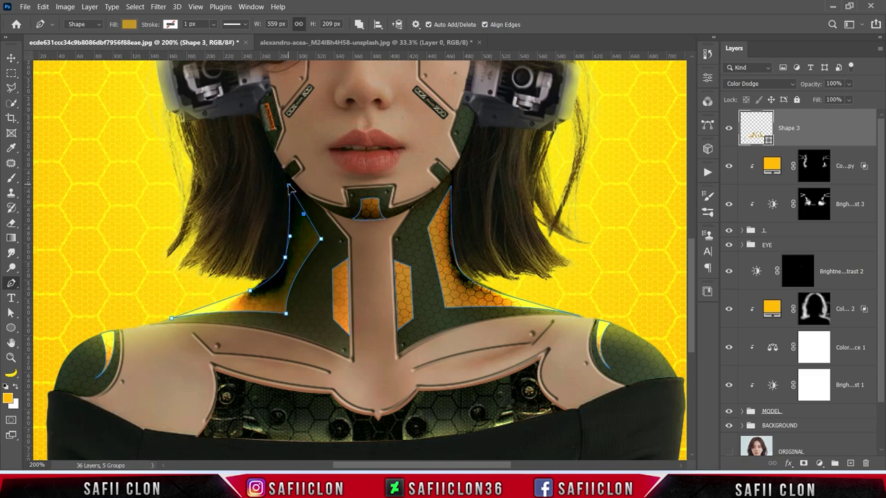
pyautogui.click(287, 315)
pyautogui.moveTo(289, 317); pyautogui.dragTo(295, 308)
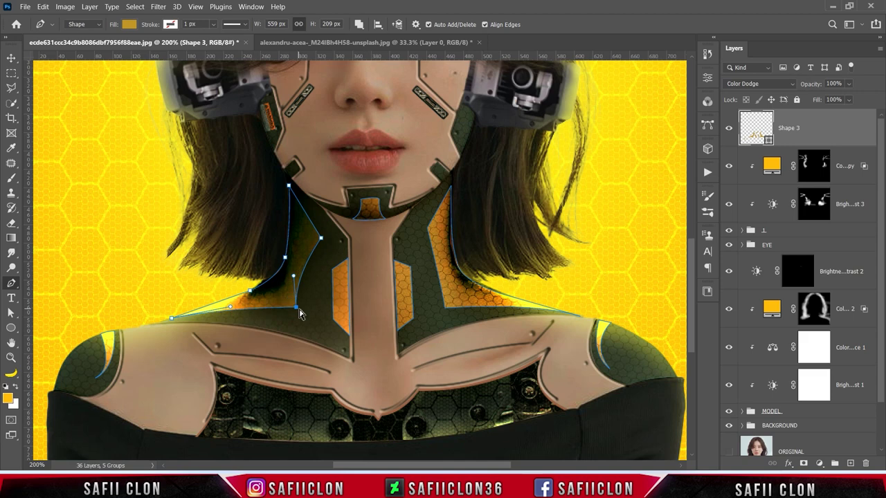
# Step: Adjust corners of the right panel and small neck strips to follow the armour plates
pyautogui.keyDown('ctrl'); pyautogui.click(446, 307); pyautogui.keyUp('ctrl')
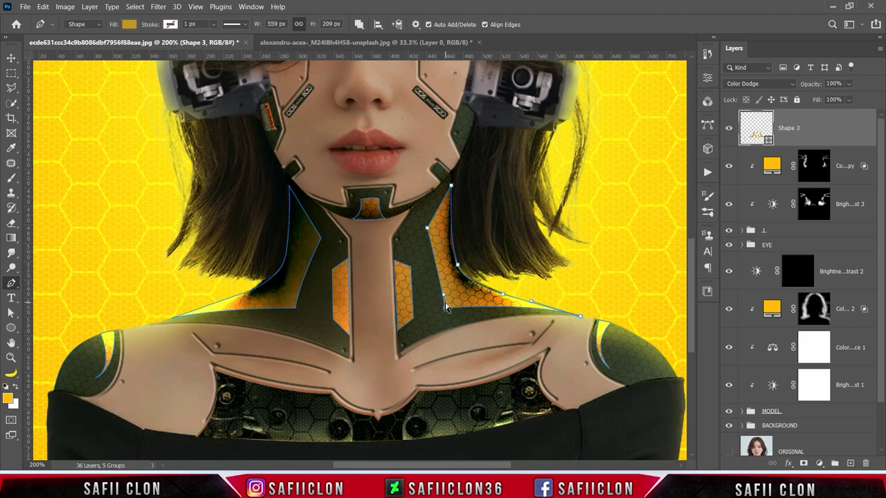
pyautogui.moveTo(444, 308); pyautogui.dragTo(443, 304)
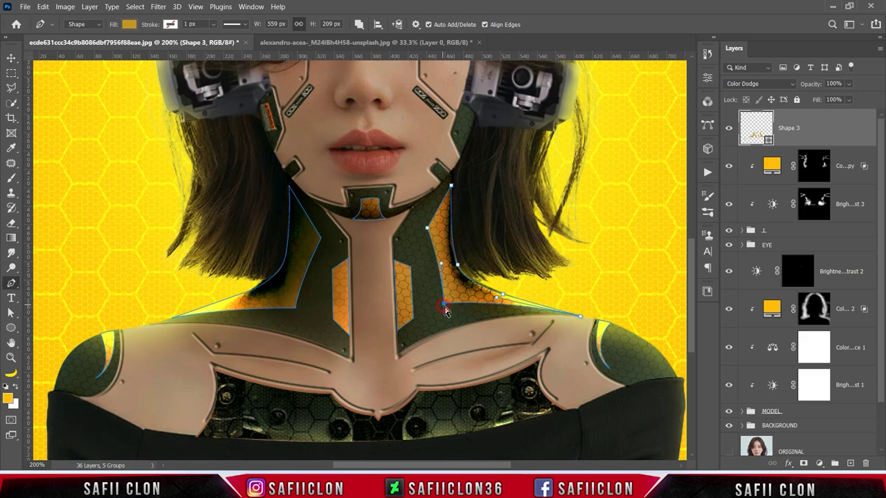
pyautogui.moveTo(427, 229); pyautogui.dragTo(426, 231)
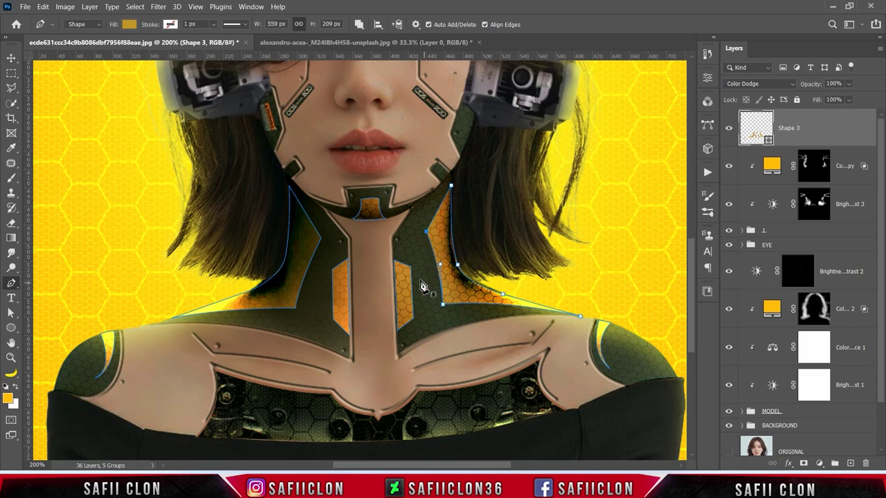
pyautogui.moveTo(410, 266); pyautogui.dragTo(409, 252)
pyautogui.click(333, 291)
pyautogui.moveTo(333, 262); pyautogui.dragTo(333, 253)
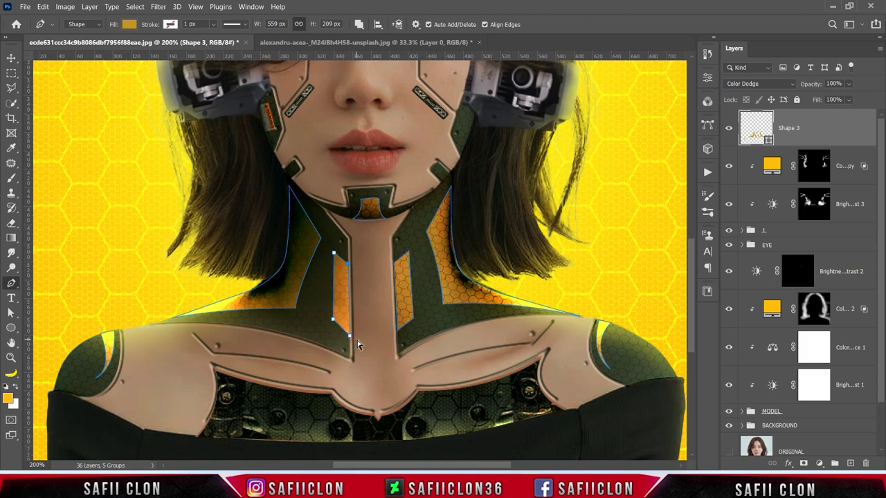
pyautogui.moveTo(413, 319); pyautogui.dragTo(415, 316)
# Step: Zoom out and select the left and right neck panel outlines to review them
pyautogui.scroll(-5, 442, 330)
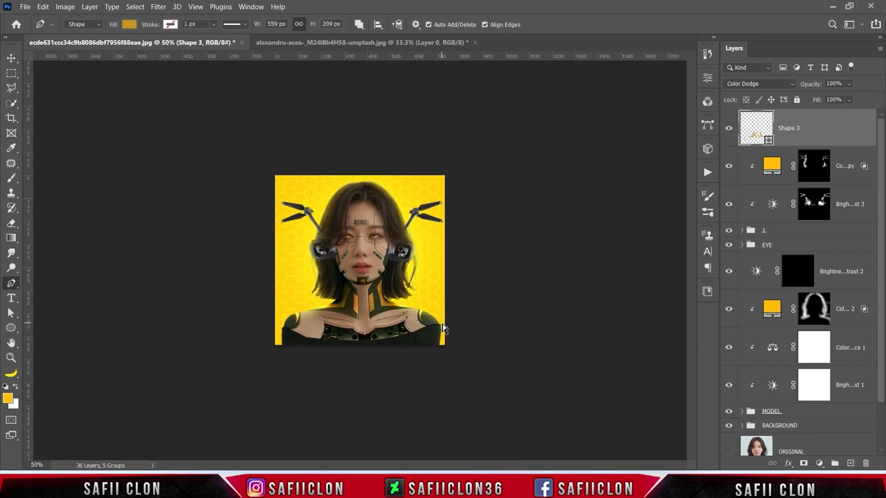
pyautogui.scroll(2, 444, 334)
pyautogui.scroll(3, 446, 339)
pyautogui.scroll(-2, 446, 339)
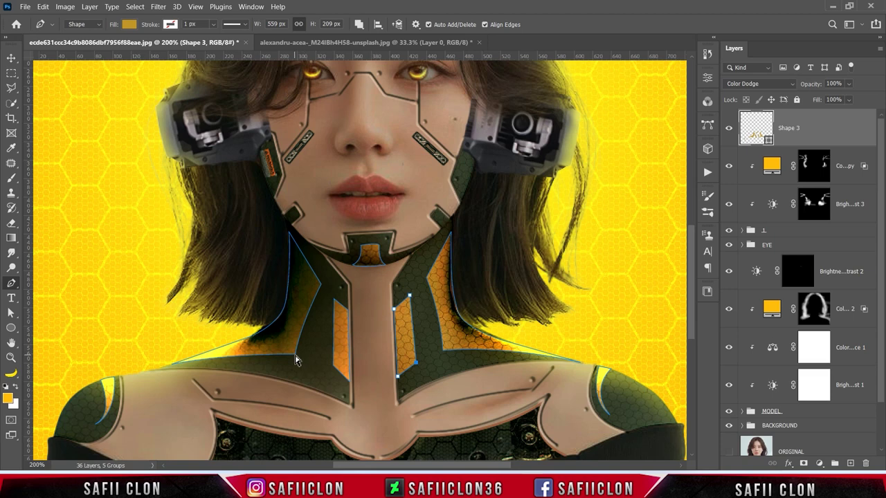
pyautogui.click(295, 357)
pyautogui.keyDown('ctrl'); pyautogui.click(427, 278); pyautogui.keyUp('ctrl')
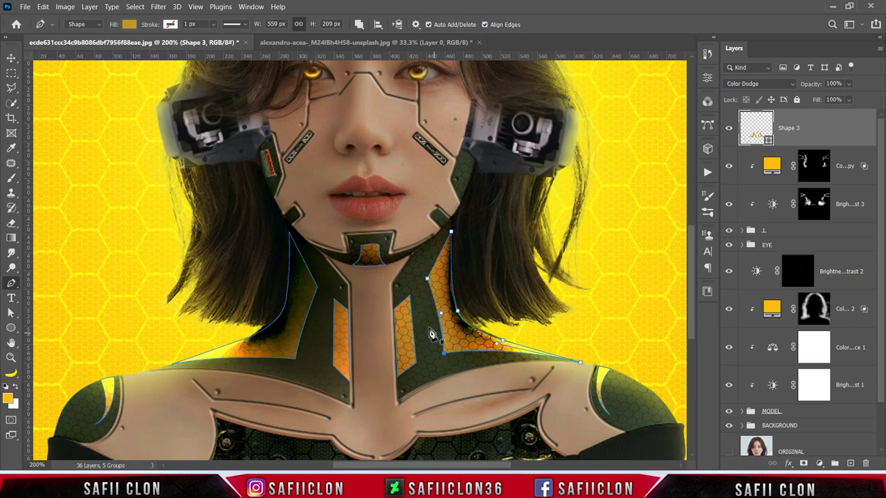
pyautogui.scroll(-1, 504, 273)
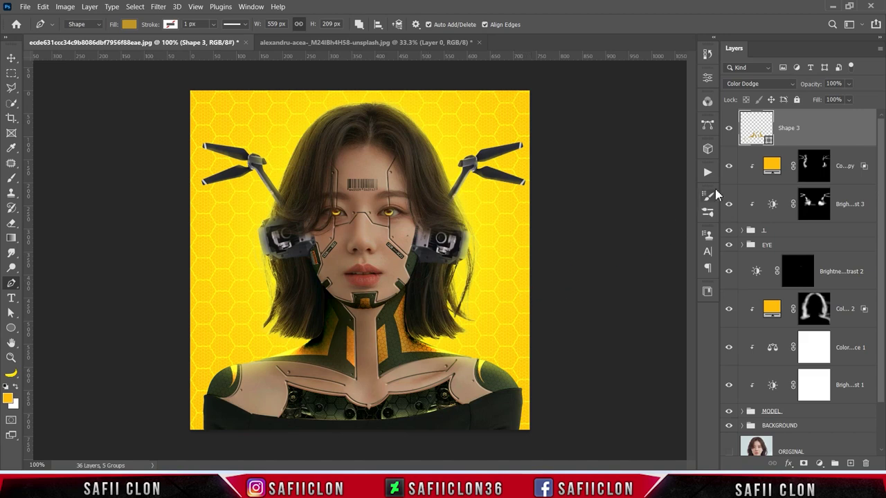
# Step: Add a layer mask to Shape 3 and set a soft round black brush at about 17% opacity
pyautogui.click(727, 131)
pyautogui.click(727, 131)
pyautogui.click(803, 463)
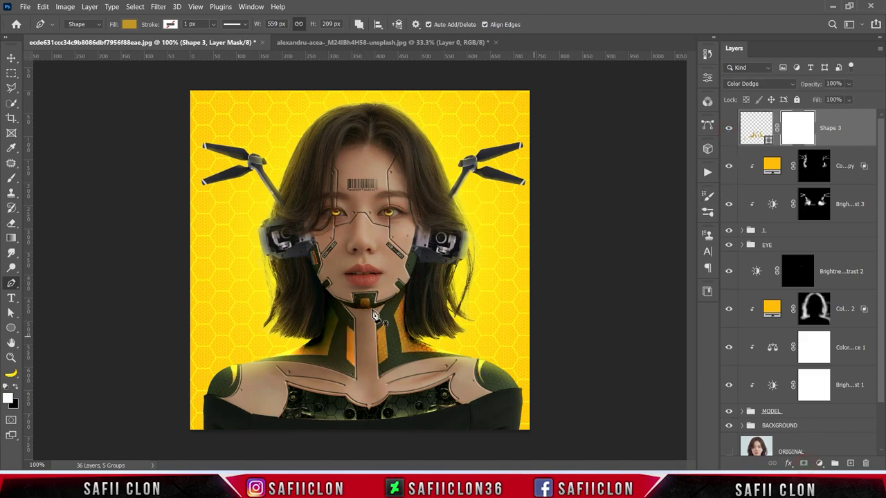
pyautogui.click(12, 180)
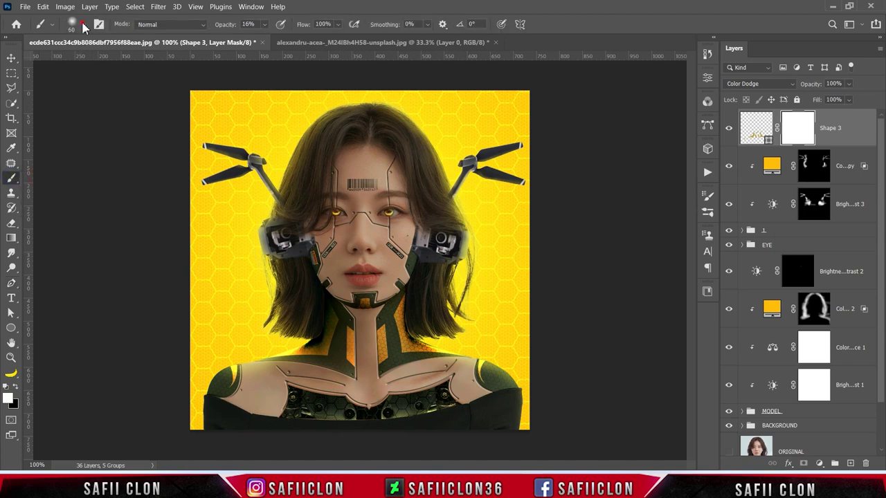
pyautogui.click(84, 25)
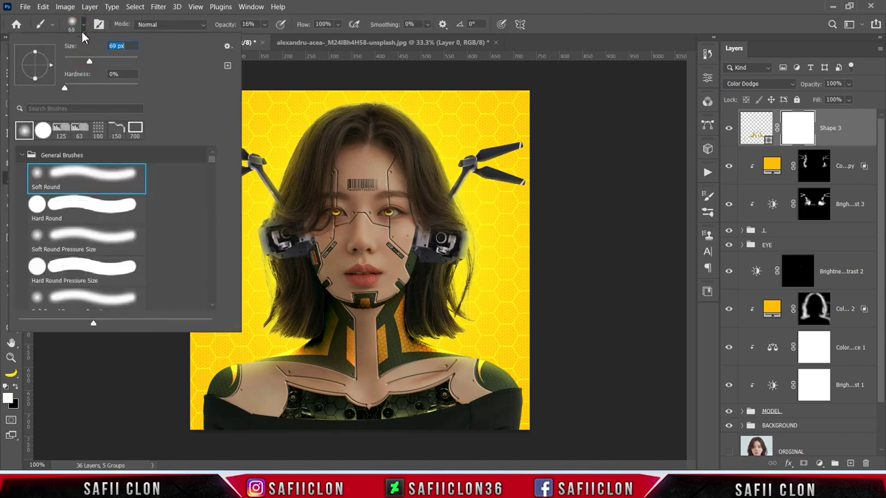
pyautogui.click(83, 24)
pyautogui.click(263, 25)
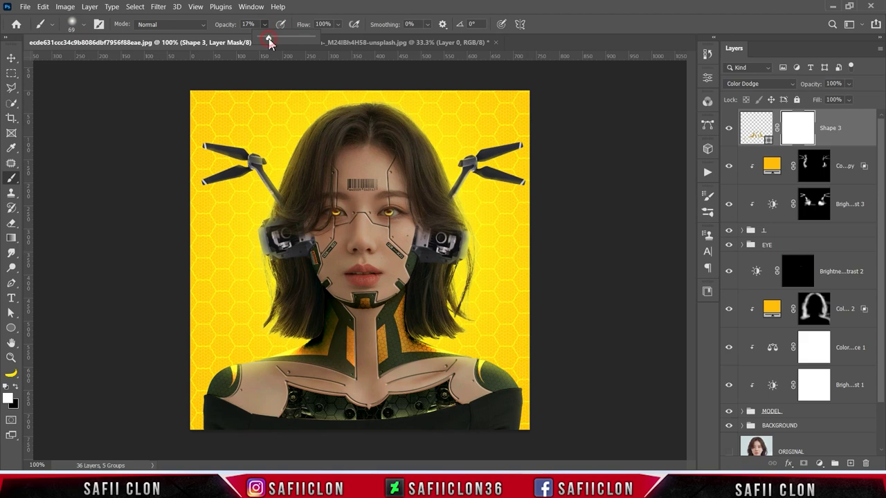
pyautogui.click(15, 385)
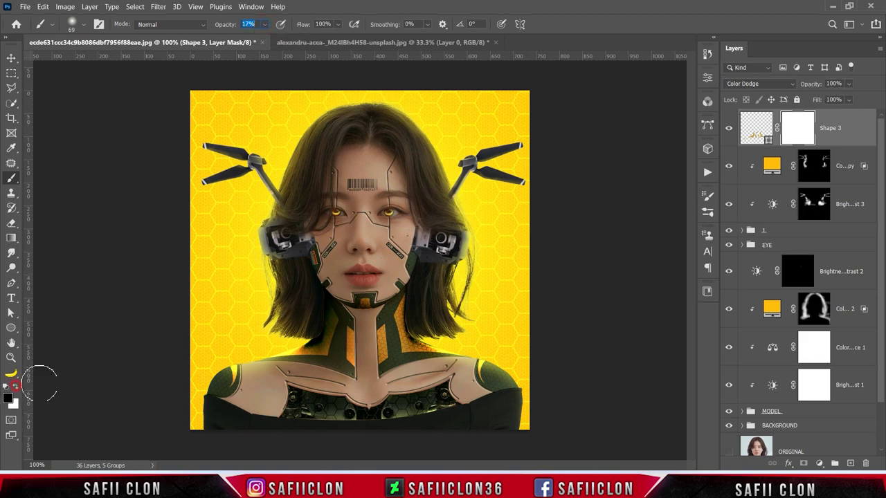
# Step: Paint on the mask to fade the gold glow where both sides of the neck meet the hair
pyautogui.hotkey('ctrl', '+')
pyautogui.press('[')
pyautogui.press('[')
pyautogui.press('[')
pyautogui.press('[')
pyautogui.click(460, 381)
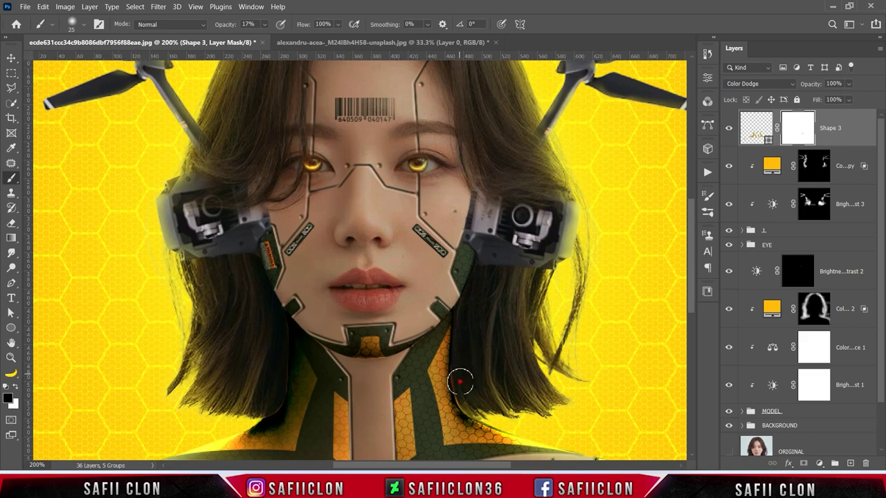
pyautogui.scroll(-2, 470, 360)
pyautogui.moveTo(461, 318); pyautogui.dragTo(495, 367)
pyautogui.press(']')
pyautogui.press(']')
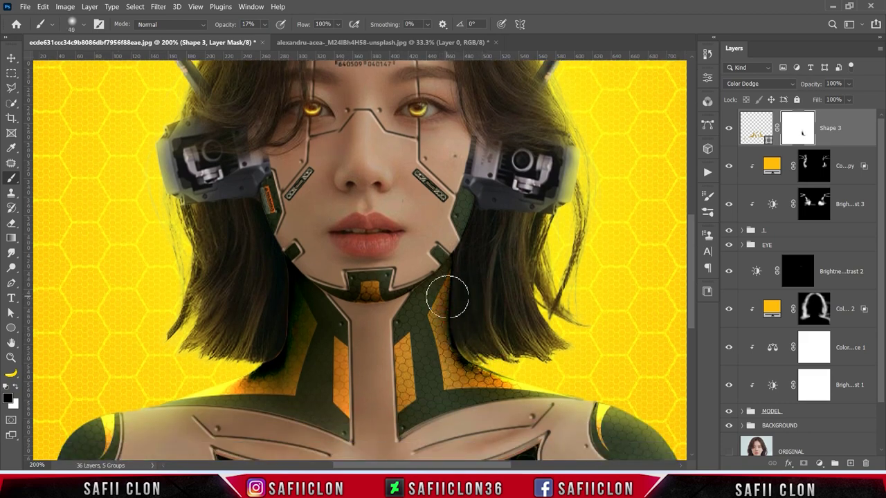
pyautogui.press('[')
pyautogui.press('[')
pyautogui.moveTo(279, 311); pyautogui.dragTo(279, 315)
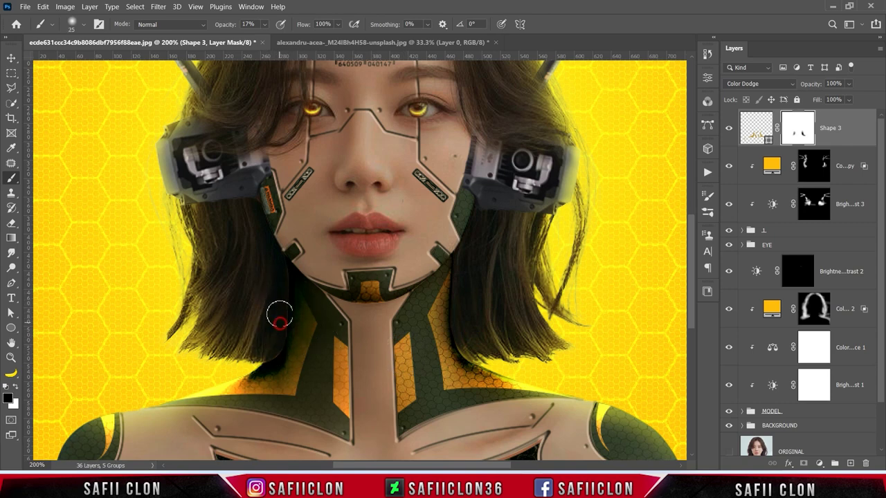
pyautogui.moveTo(267, 342); pyautogui.dragTo(246, 365)
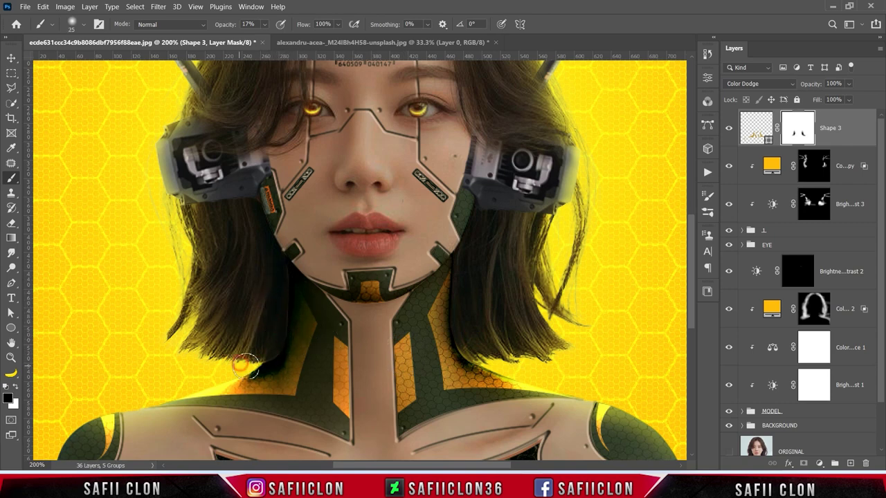
pyautogui.press(']')
pyautogui.press(']')
pyautogui.hotkey('ctrl', '-')
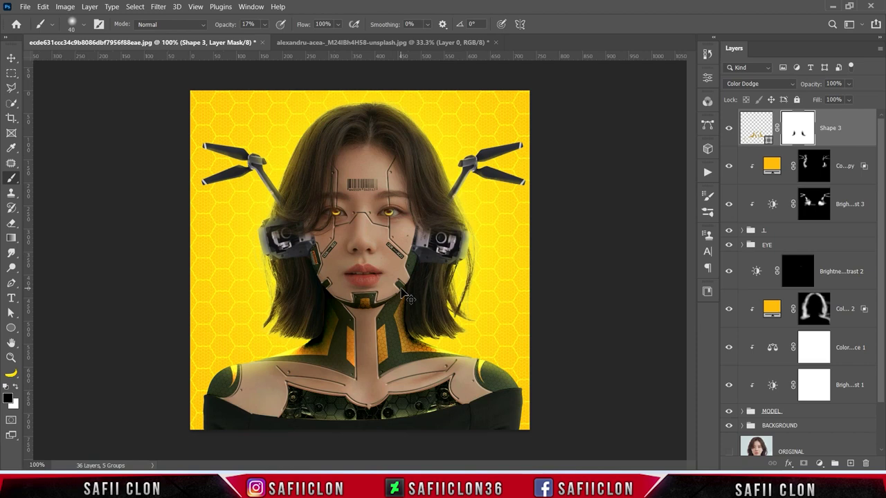
# Step: Compare Shape 3 on and off and lightly mask a little more neck glow
pyautogui.click(729, 130)
pyautogui.click(729, 130)
pyautogui.click(729, 130)
pyautogui.click(729, 130)
pyautogui.moveTo(369, 315); pyautogui.dragTo(360, 317)
pyautogui.click(730, 129)
pyautogui.click(730, 129)
pyautogui.click(730, 128)
pyautogui.click(730, 129)
pyautogui.click(819, 465)
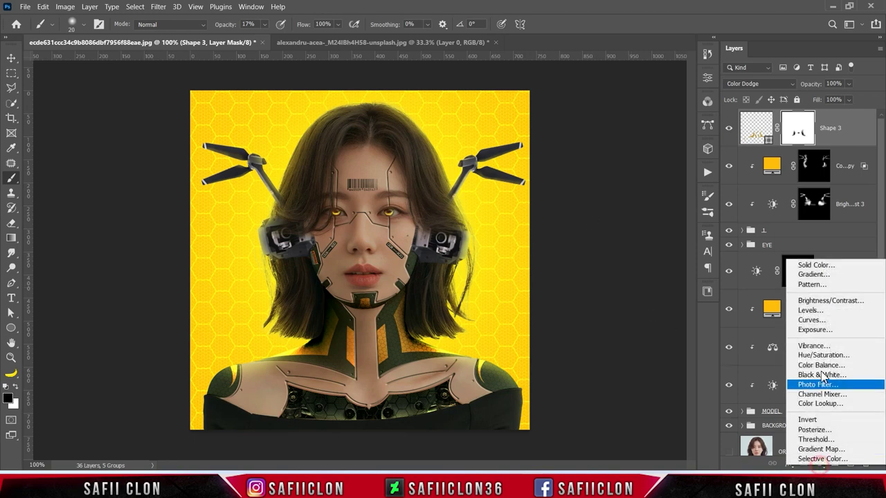
# Step: Add a gradient fill layer using foreground-to-transparent with both color stops set to black
pyautogui.click(803, 272)
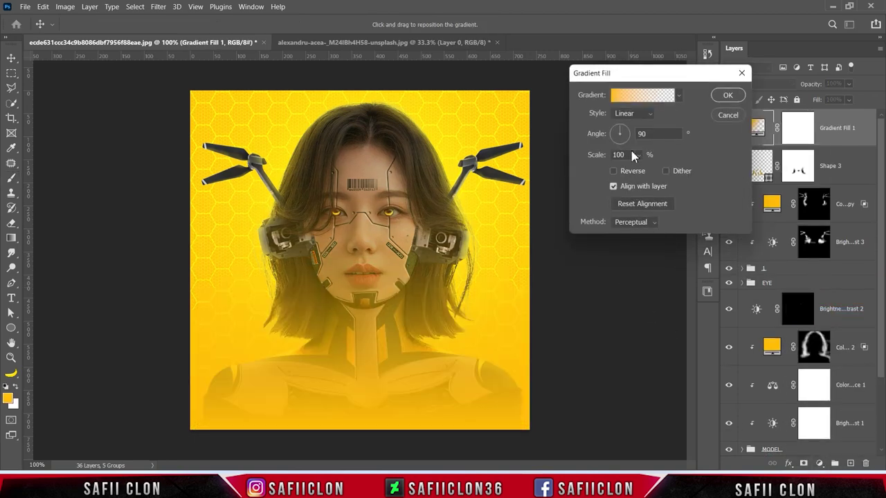
pyautogui.click(642, 97)
pyautogui.click(631, 54)
pyautogui.click(664, 72)
pyautogui.click(628, 230)
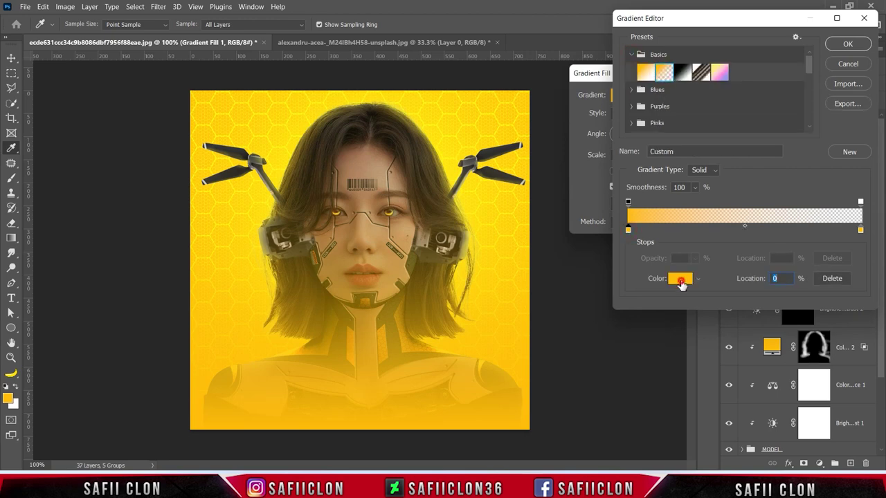
pyautogui.click(680, 278)
pyautogui.click(580, 225)
pyautogui.click(837, 77)
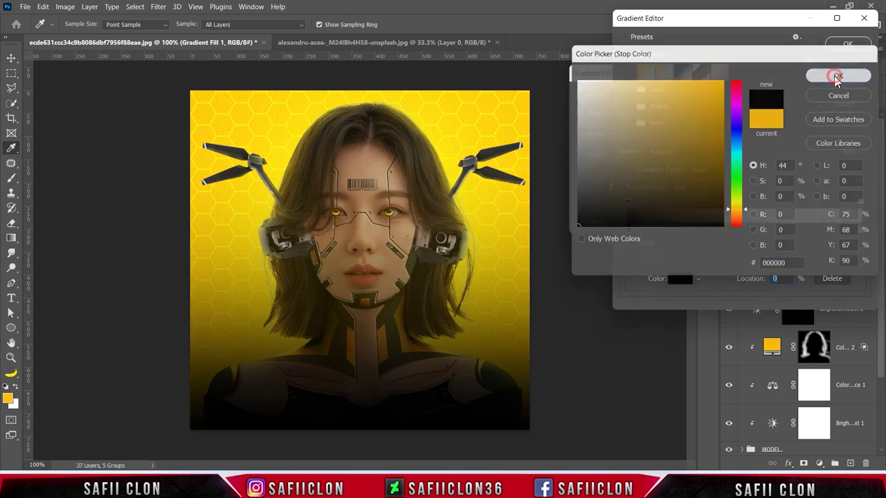
pyautogui.click(860, 231)
pyautogui.click(679, 279)
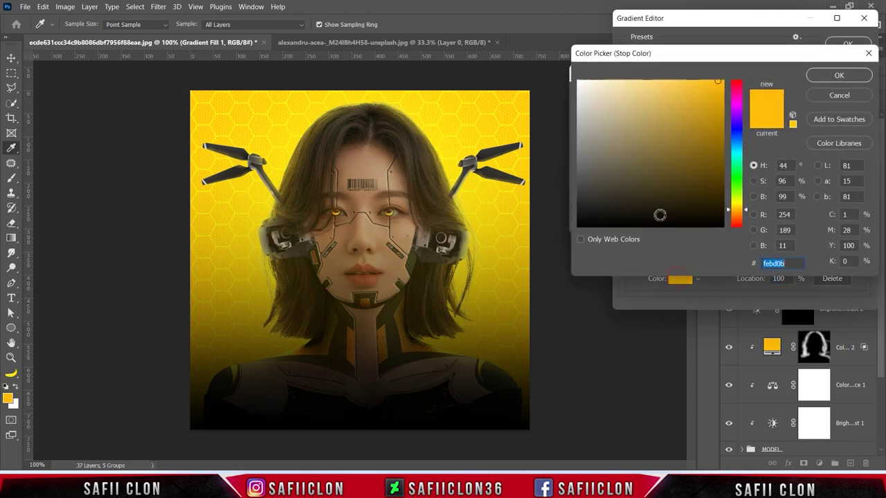
pyautogui.moveTo(660, 215); pyautogui.dragTo(552, 228)
pyautogui.click(837, 76)
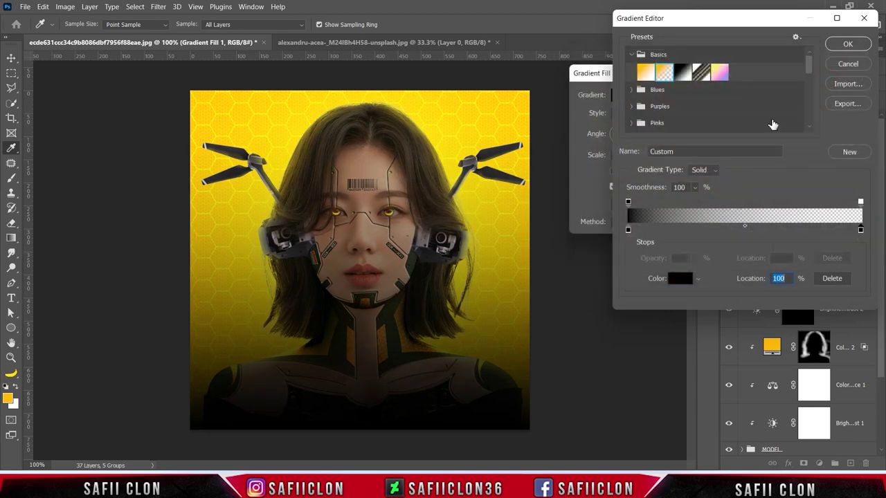
pyautogui.click(847, 44)
# Step: Make the gradient Radial, reversed, at 122% scale, and apply the fill
pyautogui.click(624, 116)
pyautogui.click(626, 135)
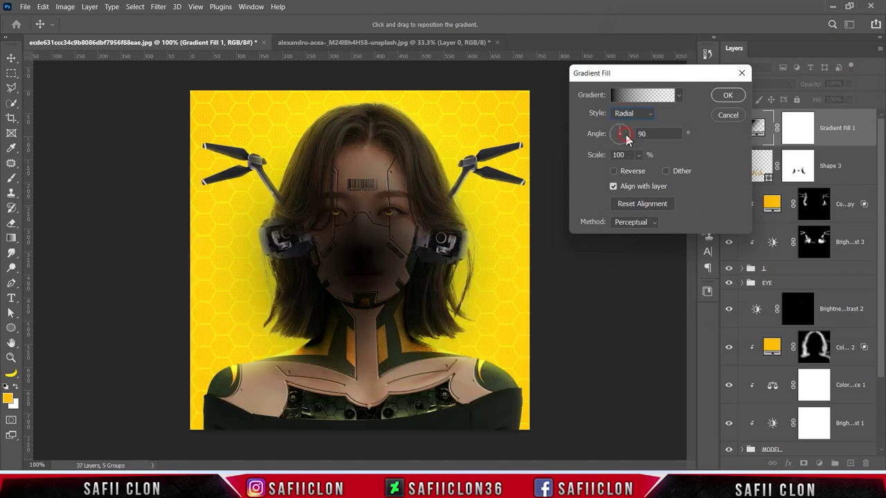
pyautogui.click(613, 171)
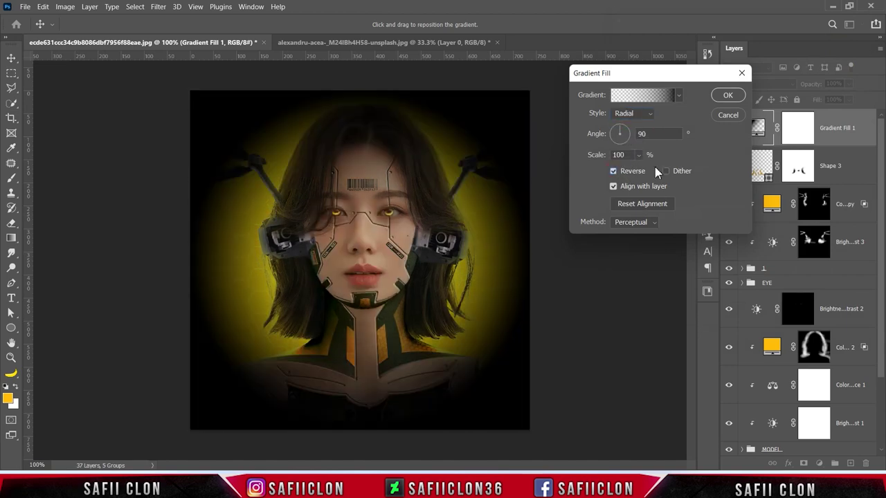
pyautogui.click(639, 156)
pyautogui.moveTo(641, 173); pyautogui.dragTo(660, 157)
pyautogui.click(725, 96)
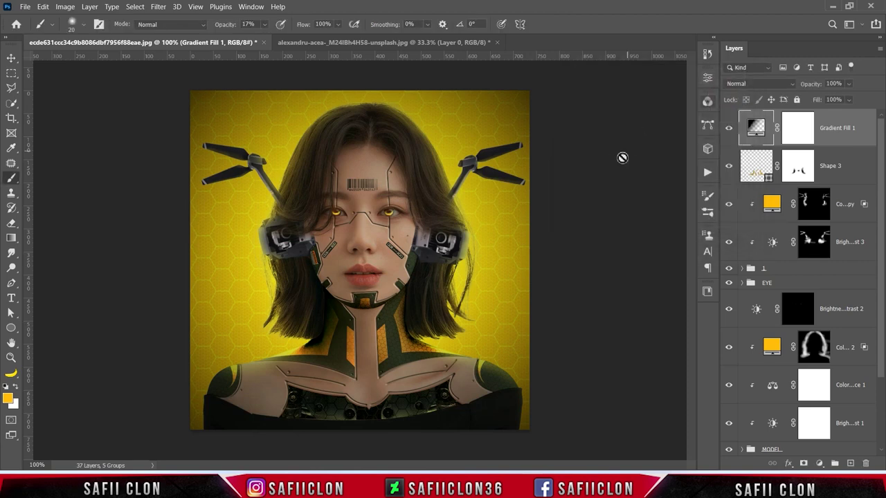
# Step: Blend the gradient fill in Overlay, compare it on and off, and bring up the Open dialog
pyautogui.click(758, 84)
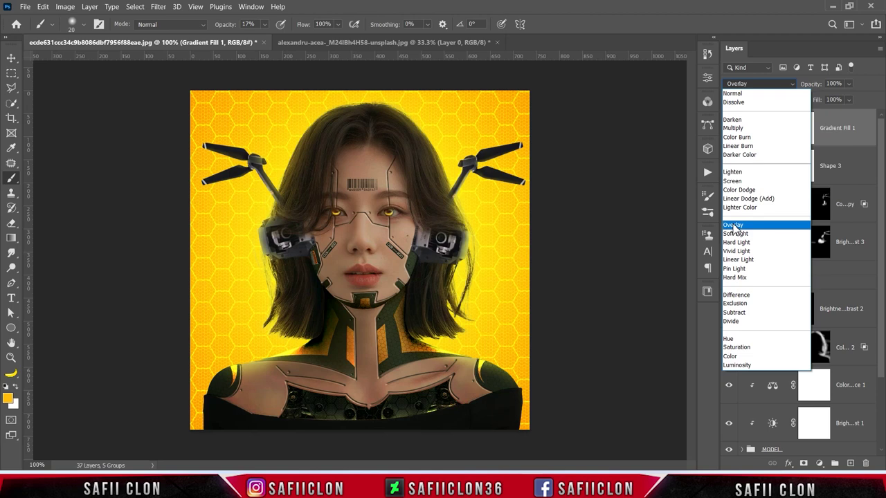
pyautogui.click(733, 225)
pyautogui.click(728, 129)
pyautogui.click(728, 129)
pyautogui.click(729, 130)
pyautogui.click(729, 129)
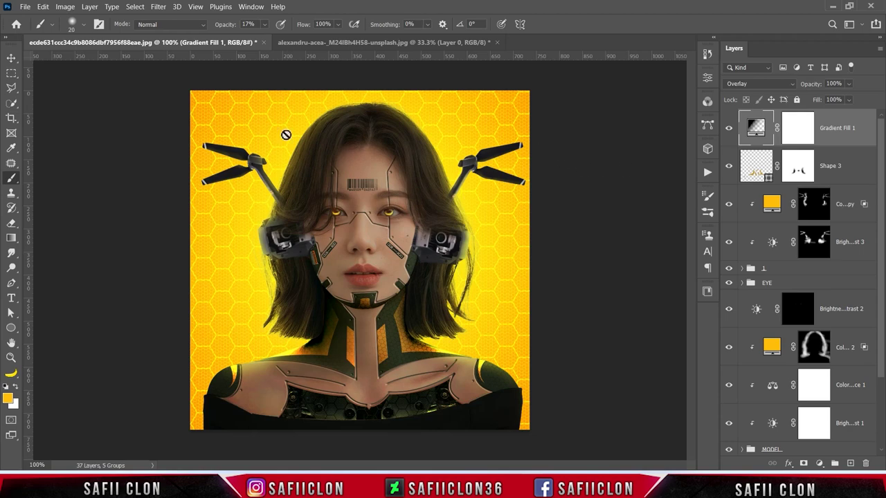
pyautogui.click(25, 7)
pyautogui.click(41, 35)
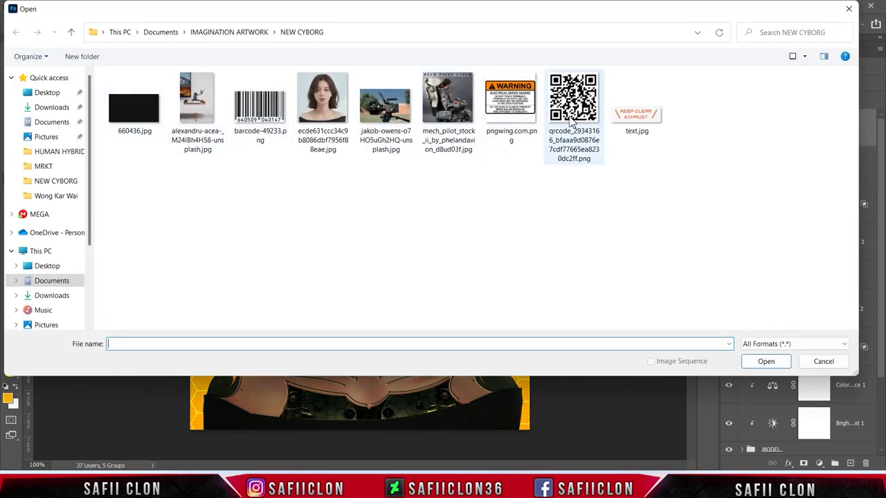
# Step: Open the QR code image and drag its layer into the portrait document
pyautogui.click(574, 121)
pyautogui.click(780, 363)
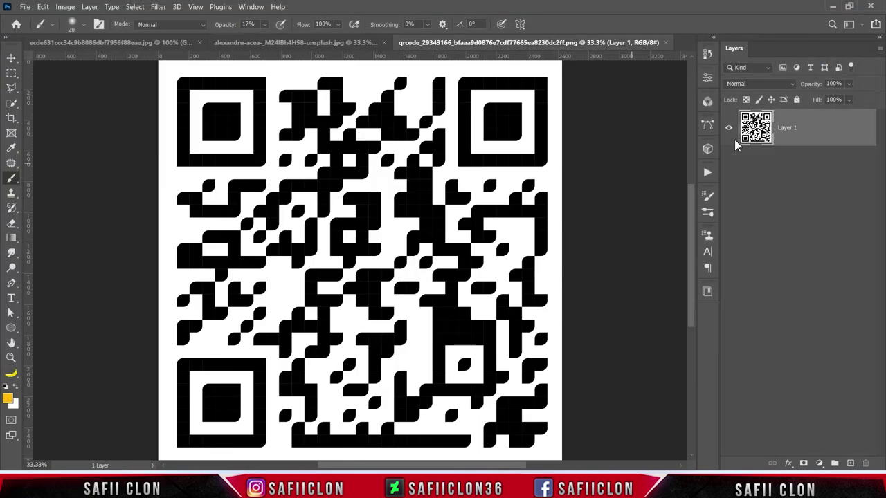
pyautogui.moveTo(792, 127)
pyautogui.mouseDown()
pyautogui.moveTo(149, 57)
pyautogui.moveTo(397, 227)
pyautogui.mouseUp()
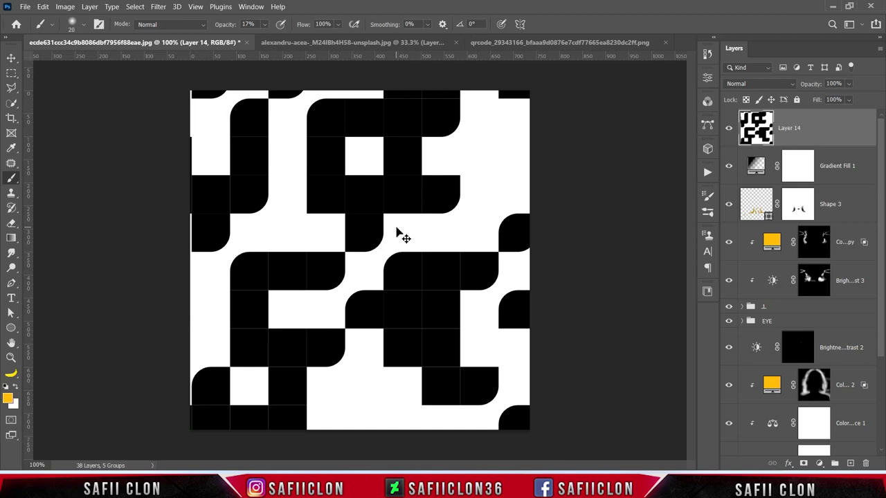
# Step: Scale the QR code down to about 3% and place it in the top-right corner
pyautogui.hotkey('ctrl', '-')
pyautogui.hotkey('ctrl', '-')
pyautogui.hotkey('ctrl', '-')
pyautogui.hotkey('ctrl', 't')
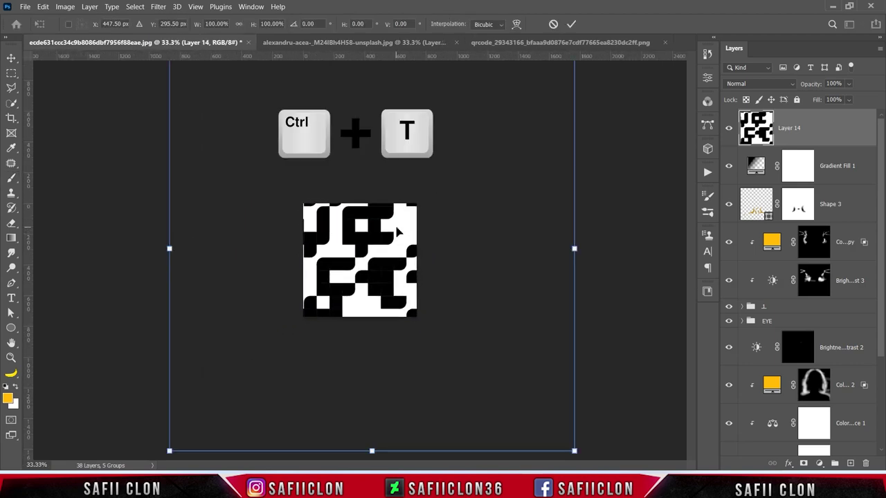
pyautogui.moveTo(171, 450)
pyautogui.mouseDown()
pyautogui.moveTo(256, 336)
pyautogui.moveTo(352, 270)
pyautogui.mouseUp()
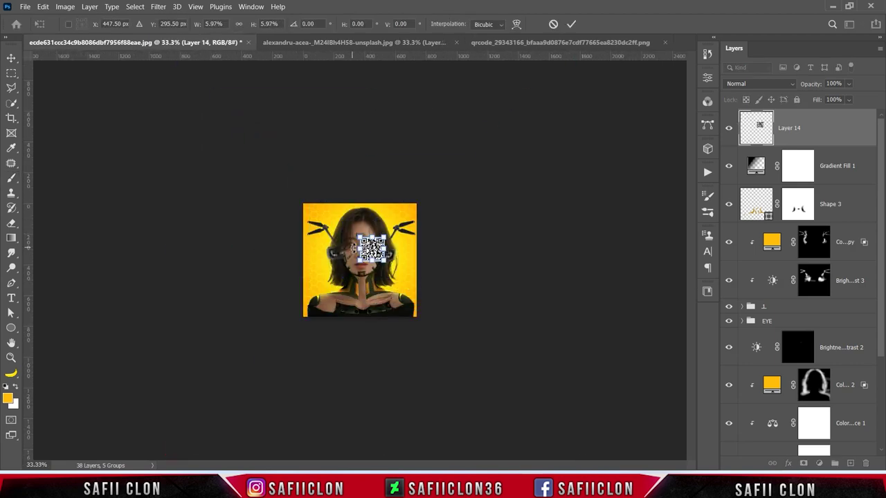
pyautogui.hotkey('ctrl', '+')
pyautogui.hotkey('ctrl', '+')
pyautogui.hotkey('ctrl', '+')
pyautogui.moveTo(411, 202); pyautogui.dragTo(494, 102)
pyautogui.moveTo(440, 162); pyautogui.dragTo(458, 159)
pyautogui.moveTo(485, 132)
pyautogui.mouseDown()
pyautogui.moveTo(494, 116)
pyautogui.moveTo(486, 140)
pyautogui.mouseUp()
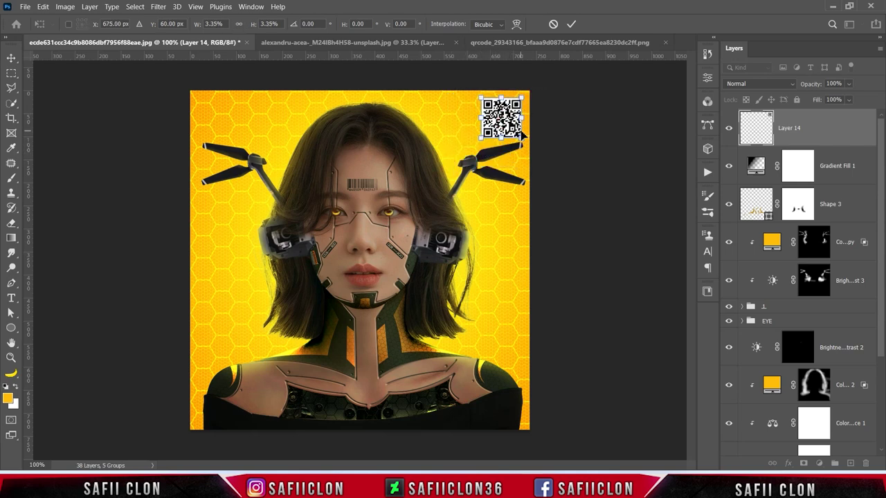
pyautogui.click(571, 23)
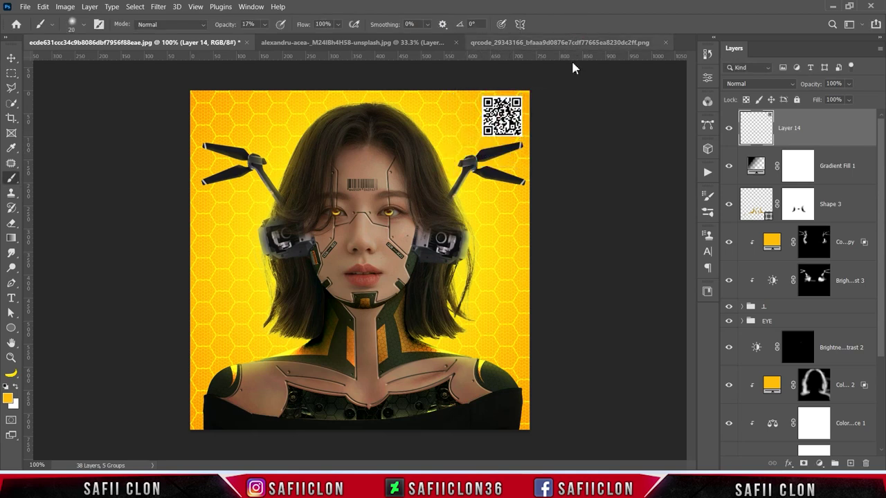
# Step: Set the QR layer to Linear Burn with 77% fill and compare it on and off
pyautogui.click(756, 86)
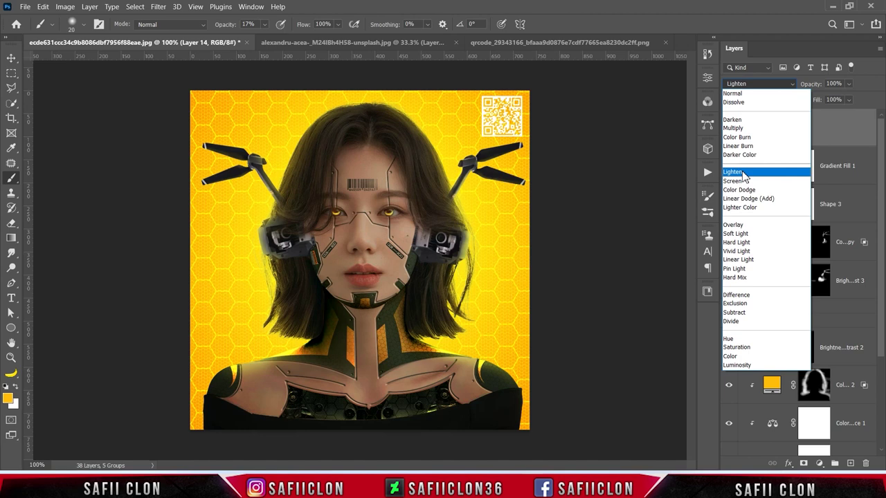
pyautogui.click(739, 146)
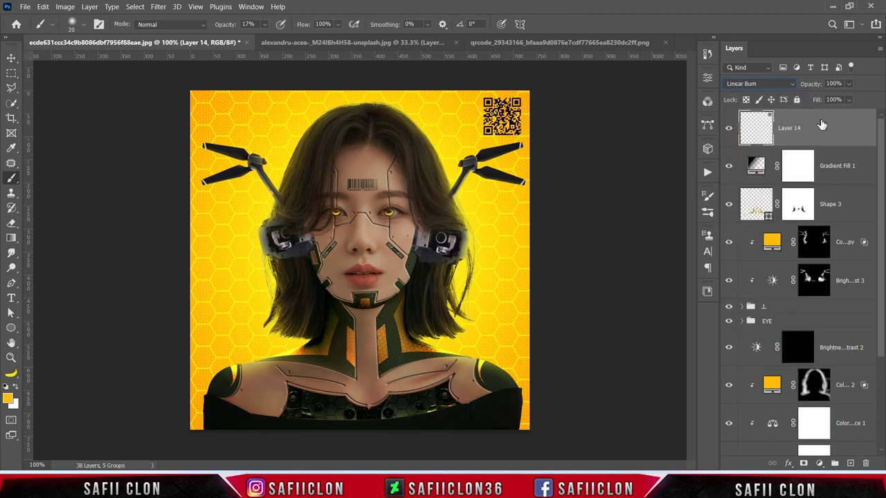
pyautogui.click(847, 100)
pyautogui.moveTo(856, 113); pyautogui.dragTo(850, 119)
pyautogui.click(855, 101)
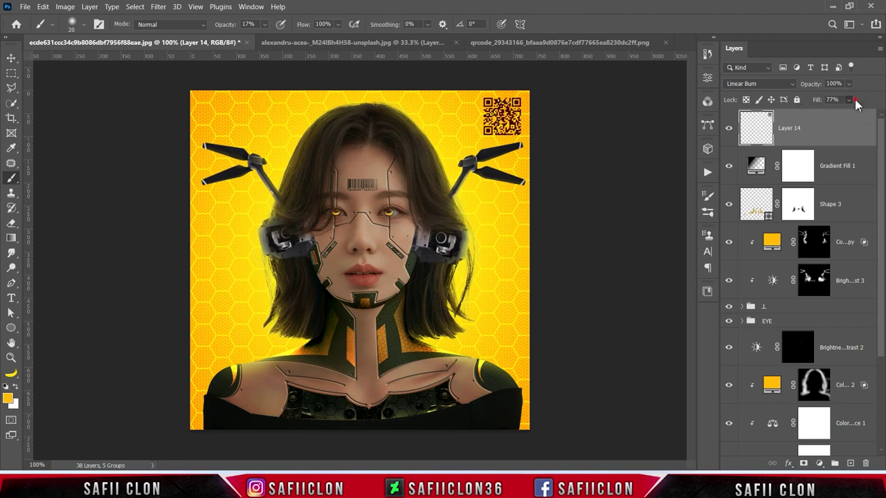
pyautogui.click(729, 129)
pyautogui.click(729, 129)
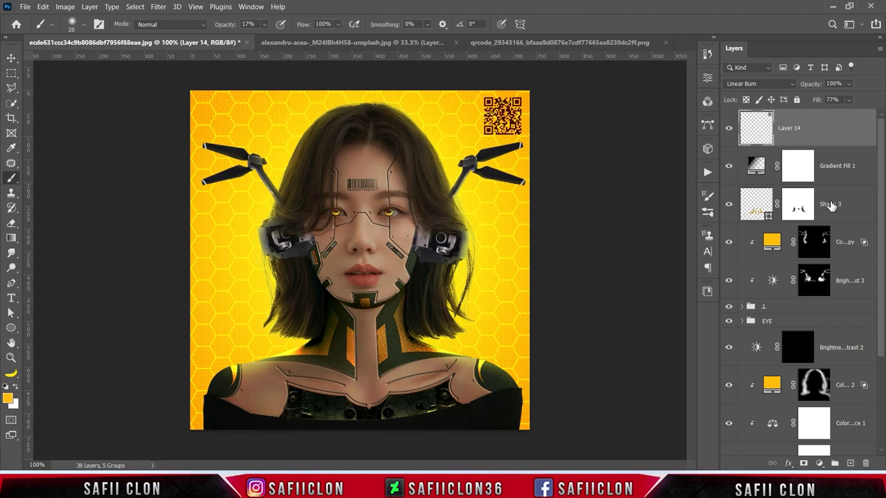
# Step: Group Layer 14 through the EYE group into a group named ACCS and compare its visibility
pyautogui.keyDown('shift'); pyautogui.click(805, 324); pyautogui.keyUp('shift')
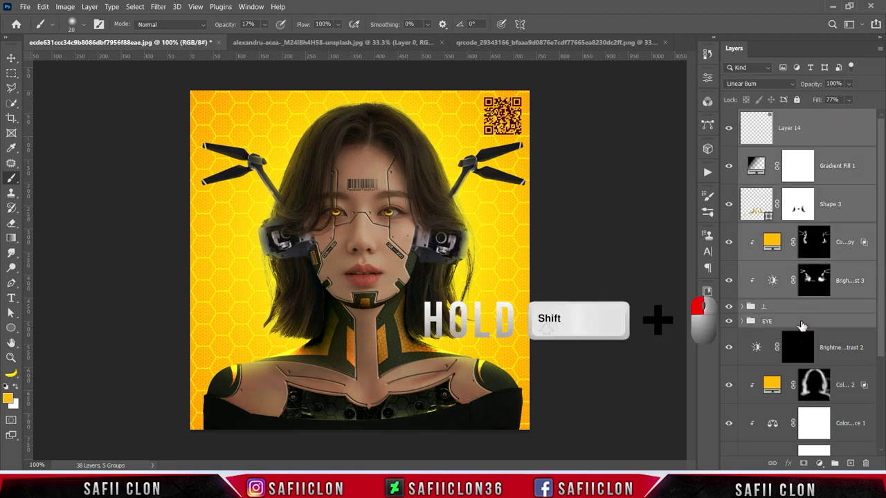
pyautogui.rightClick(800, 324)
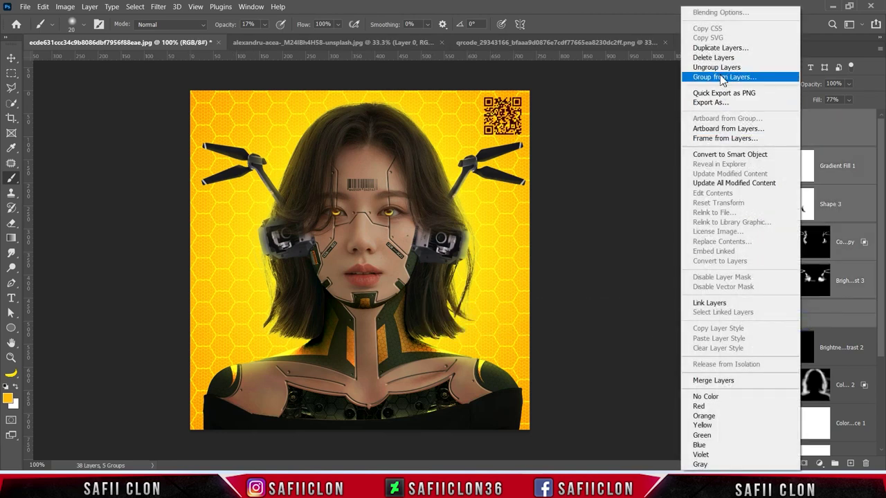
pyautogui.click(721, 78)
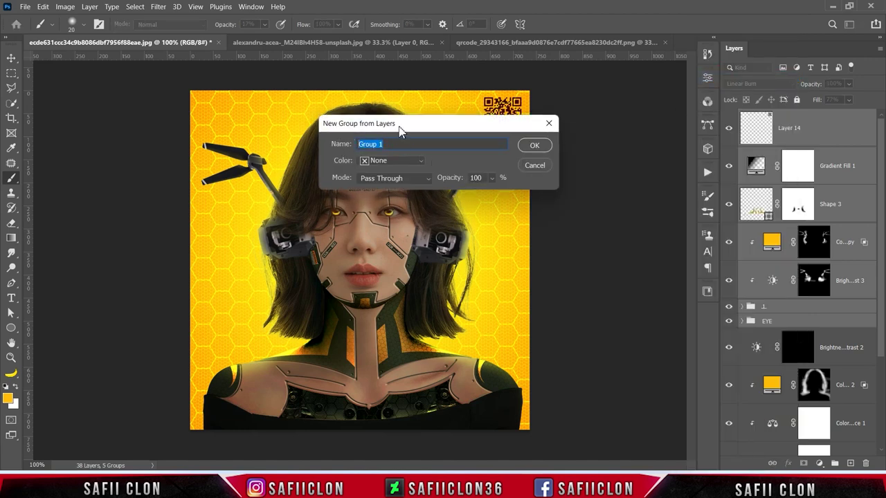
pyautogui.write('ACCS')
pyautogui.click(534, 148)
pyautogui.click(729, 119)
pyautogui.click(728, 119)
pyautogui.click(728, 119)
pyautogui.click(728, 119)
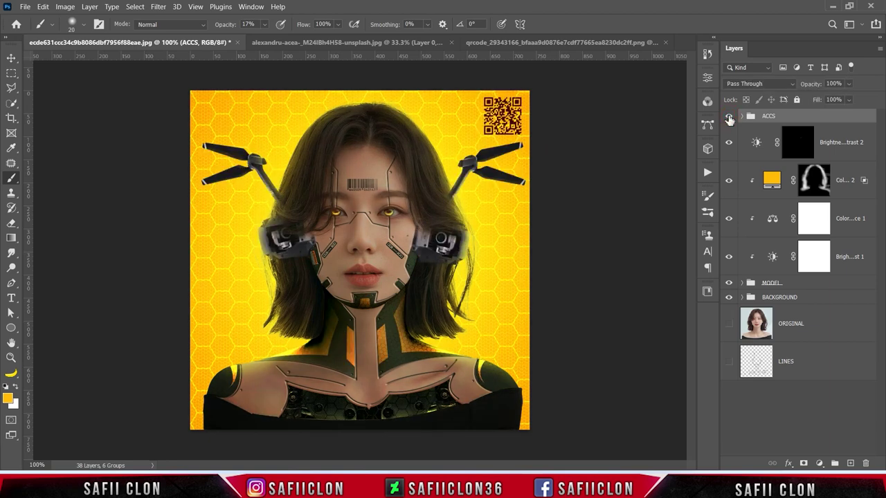
pyautogui.click(819, 463)
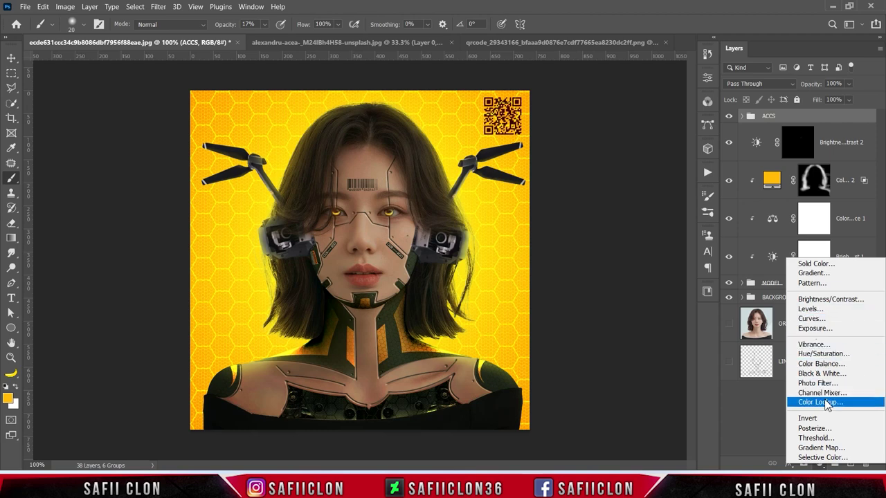
# Step: Add a Color Lookup adjustment with filmstock_50 and invert its mask to hide it
pyautogui.click(824, 402)
pyautogui.click(587, 114)
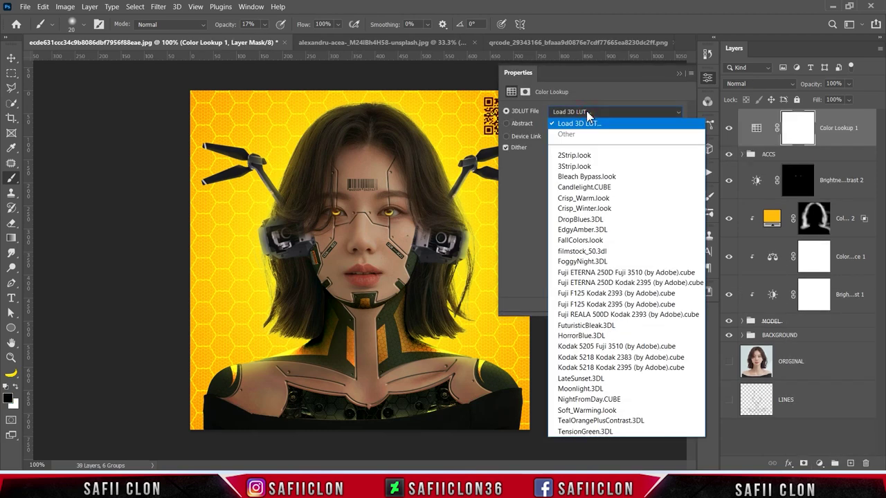
pyautogui.click(596, 253)
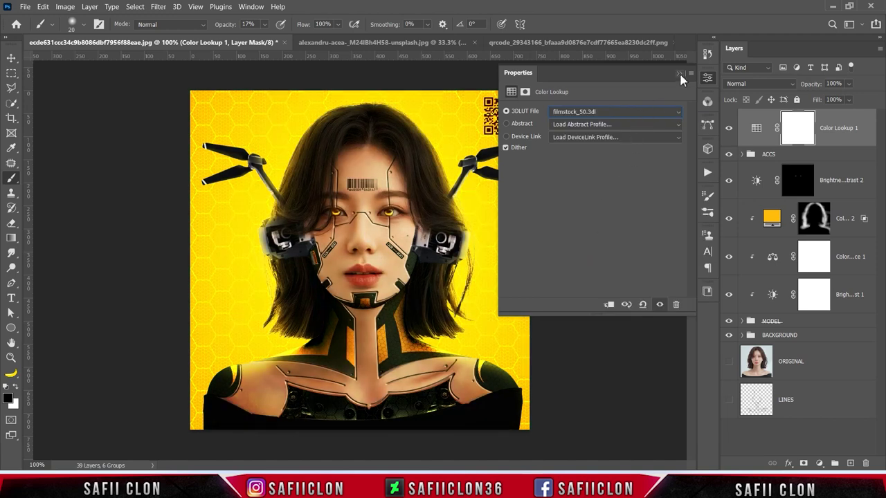
pyautogui.click(679, 74)
pyautogui.click(728, 129)
pyautogui.click(728, 129)
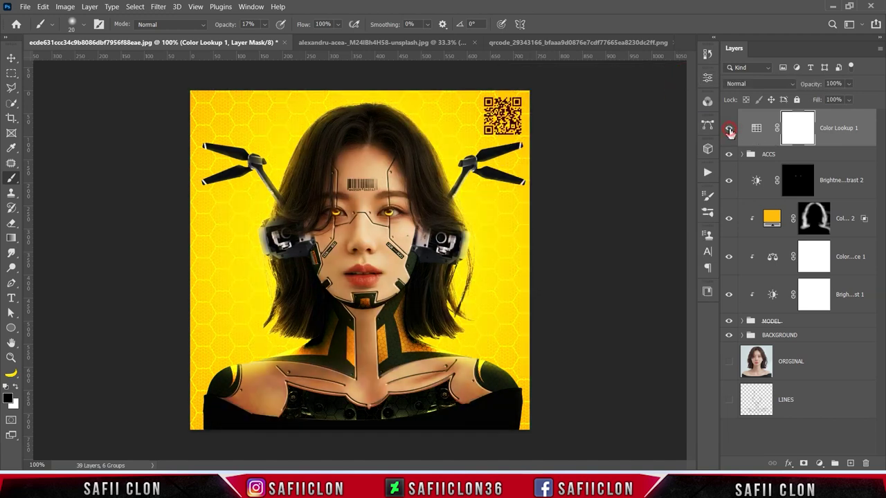
pyautogui.hotkey('ctrl', 'i')
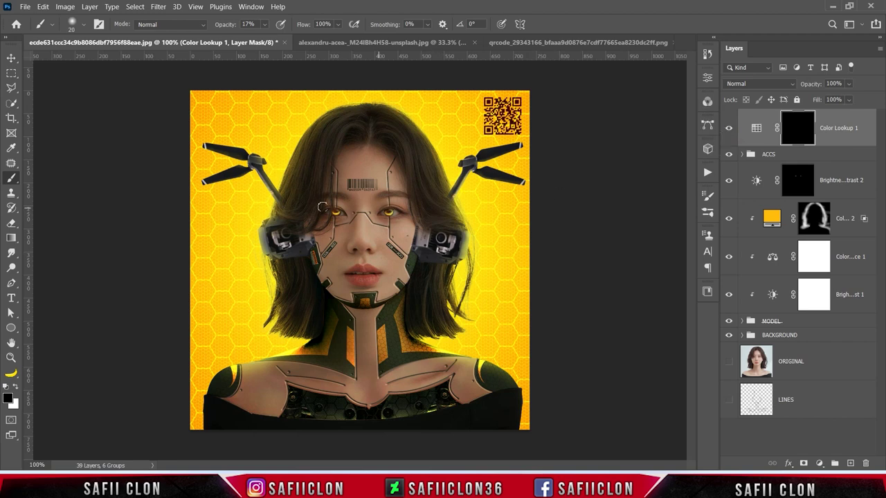
# Step: Set up a soft round brush at 17% opacity painting white
pyautogui.rightClick(11, 178)
pyautogui.click(55, 178)
pyautogui.click(83, 26)
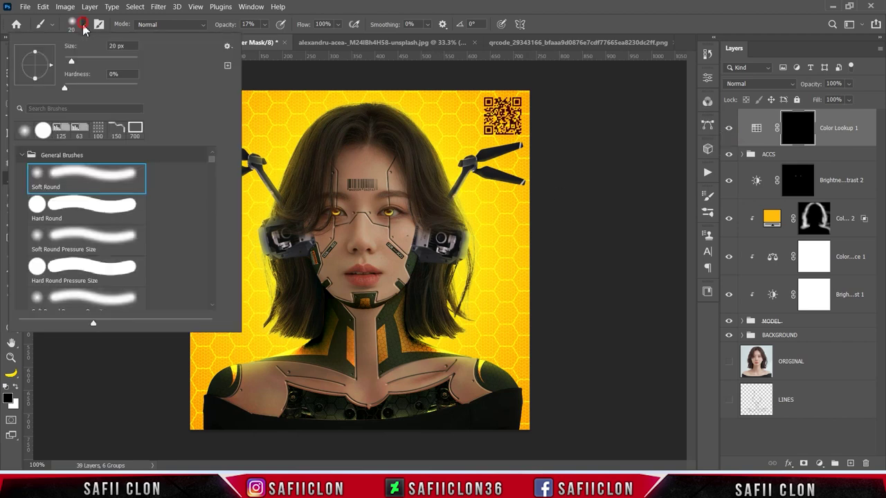
pyautogui.click(83, 178)
pyautogui.click(83, 25)
pyautogui.click(266, 25)
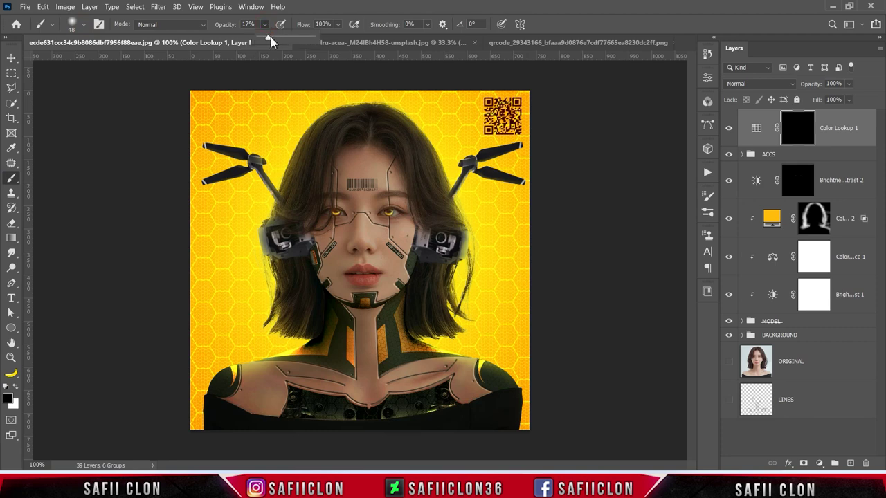
pyautogui.click(266, 25)
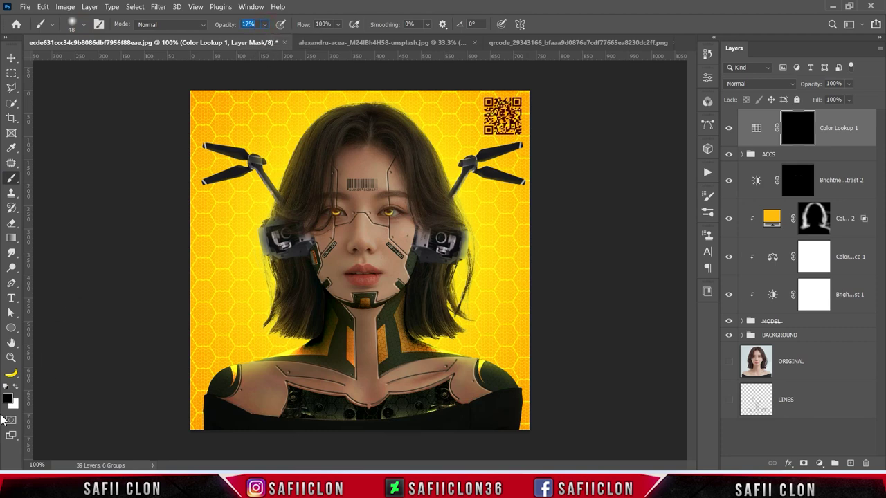
pyautogui.click(14, 388)
# Step: Paint the grade back over face, neck, shoulders and drone arms, then add an Exposure adjustment
pyautogui.click(357, 231)
pyautogui.press(']')
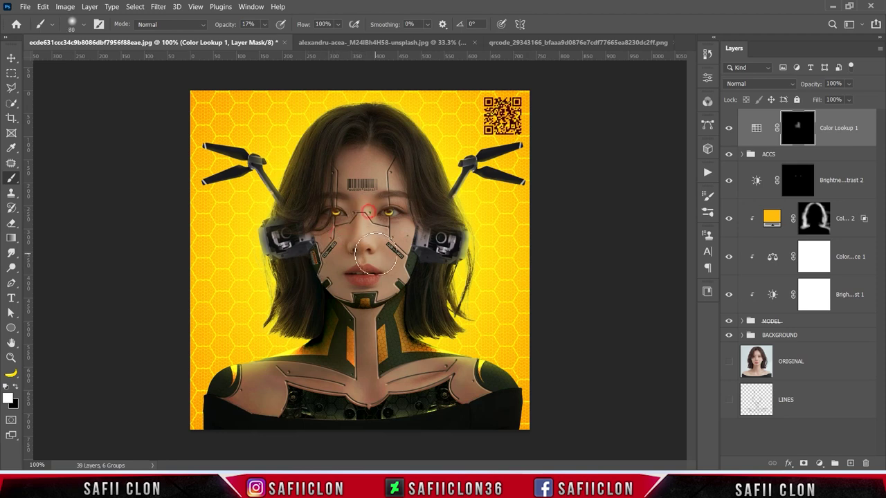
pyautogui.moveTo(363, 202)
pyautogui.mouseDown()
pyautogui.moveTo(351, 235)
pyautogui.moveTo(402, 384)
pyautogui.moveTo(470, 367)
pyautogui.moveTo(269, 389)
pyautogui.mouseUp()
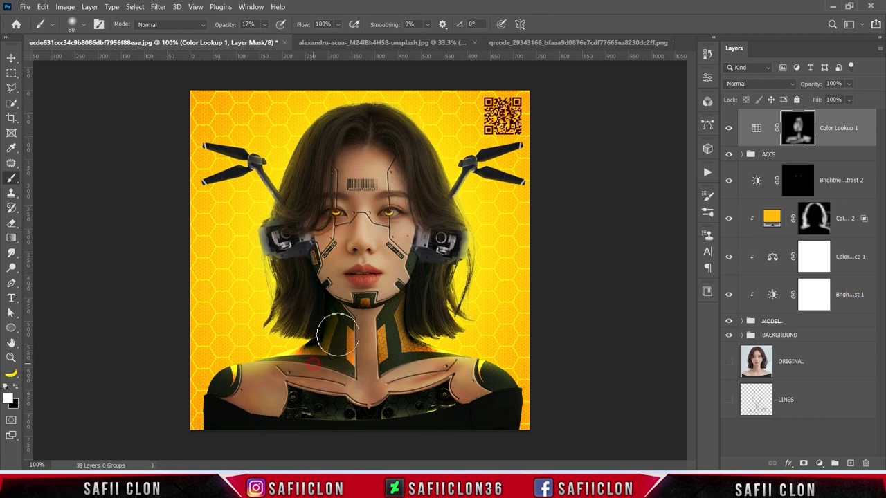
pyautogui.press('[')
pyautogui.press('[')
pyautogui.press('[')
pyautogui.press('[')
pyautogui.press('[')
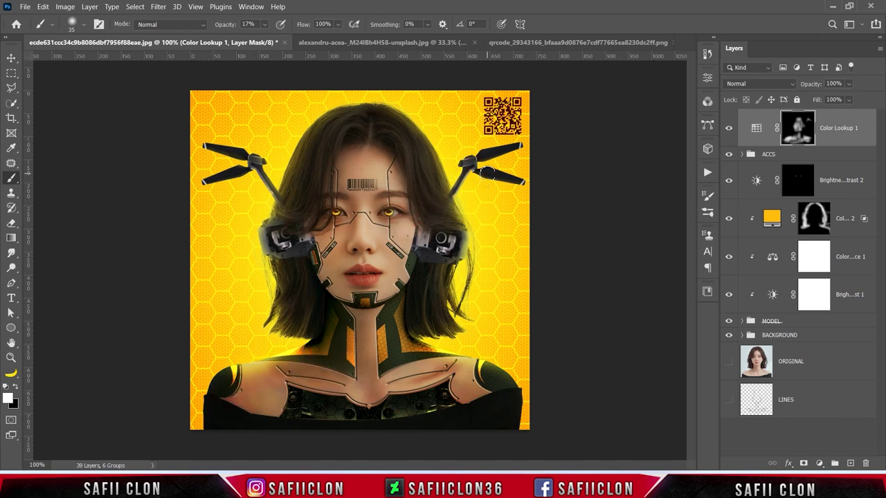
pyautogui.press(']')
pyautogui.press(']')
pyautogui.press(']')
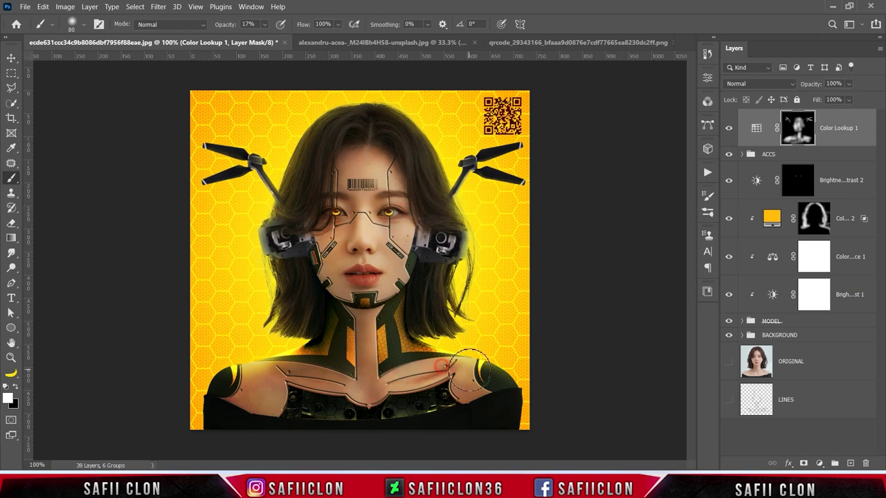
pyautogui.click(729, 130)
pyautogui.click(729, 130)
pyautogui.click(729, 130)
pyautogui.click(730, 130)
pyautogui.click(819, 463)
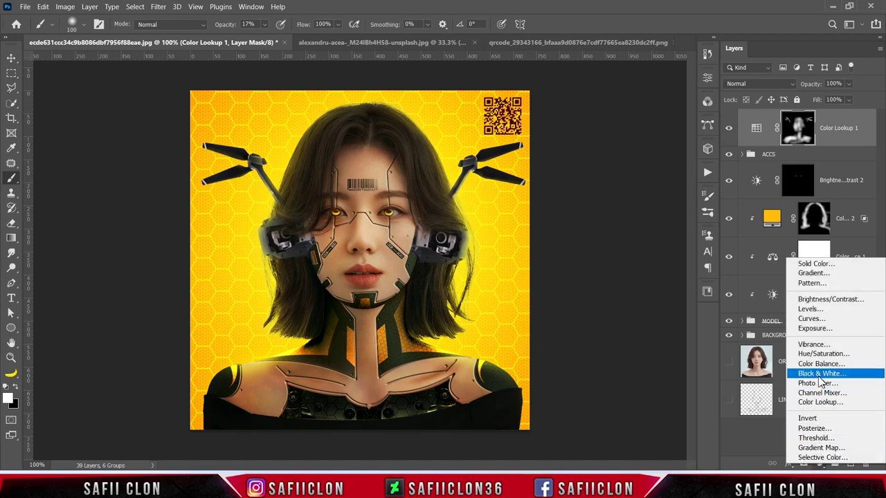
pyautogui.click(815, 329)
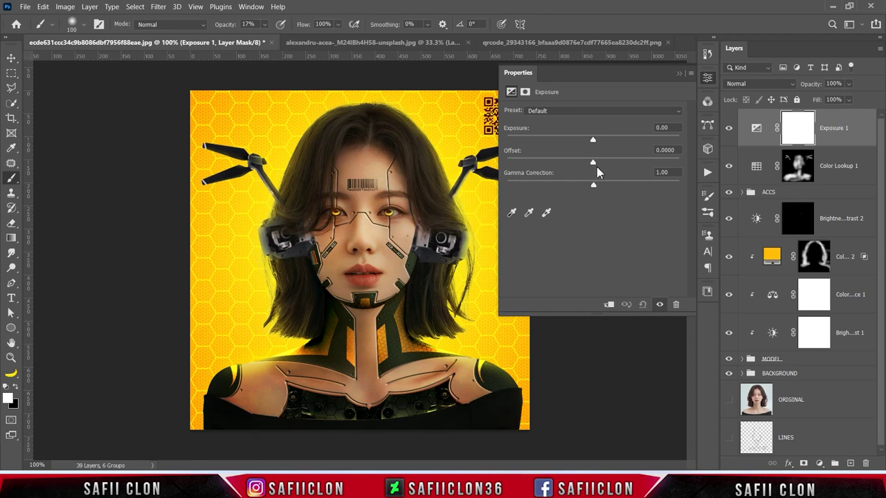
# Step: Raise the Exposure 1 value and invert its mask to hide the brightening
pyautogui.moveTo(594, 145)
pyautogui.mouseDown()
pyautogui.moveTo(624, 148)
pyautogui.moveTo(620, 142)
pyautogui.mouseUp()
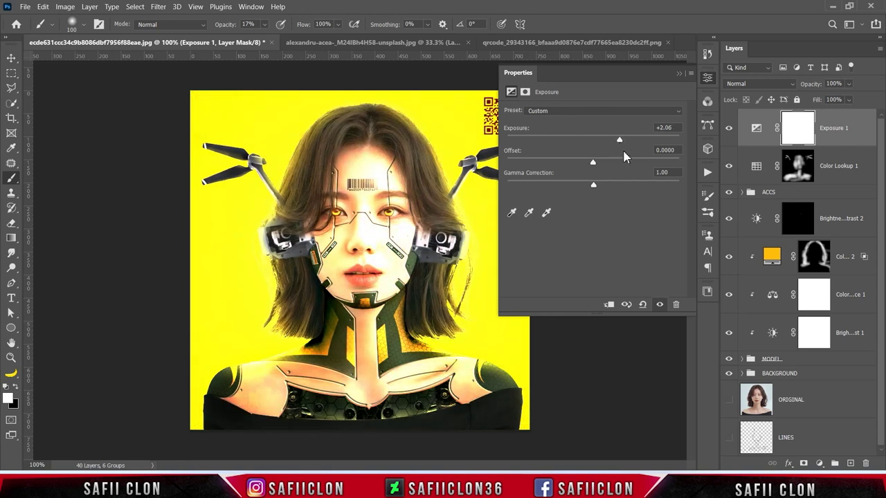
pyautogui.click(679, 74)
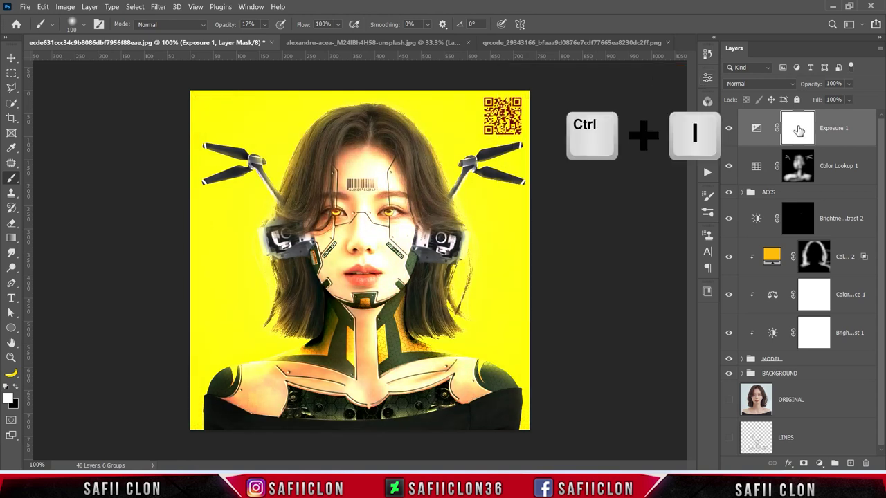
pyautogui.hotkey('ctrl', 'i')
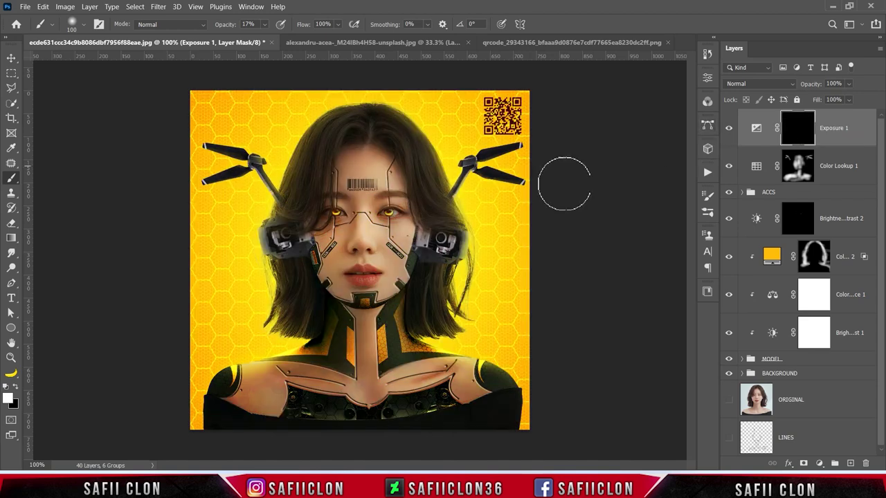
# Step: Paint the exposure boost onto the hair around the head with a 15% opacity brush
pyautogui.rightClick(10, 179)
pyautogui.click(58, 178)
pyautogui.click(265, 26)
pyautogui.click(269, 31)
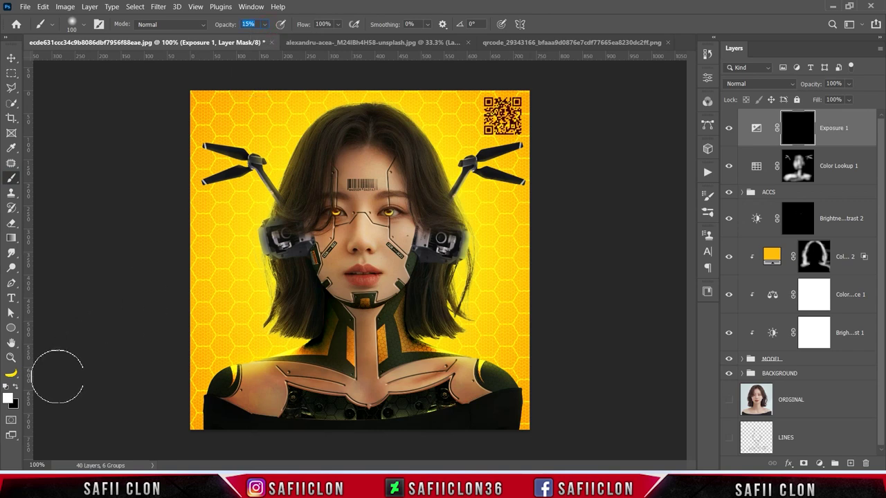
pyautogui.press('[')
pyautogui.moveTo(294, 166)
pyautogui.mouseDown()
pyautogui.moveTo(273, 207)
pyautogui.moveTo(306, 339)
pyautogui.mouseUp()
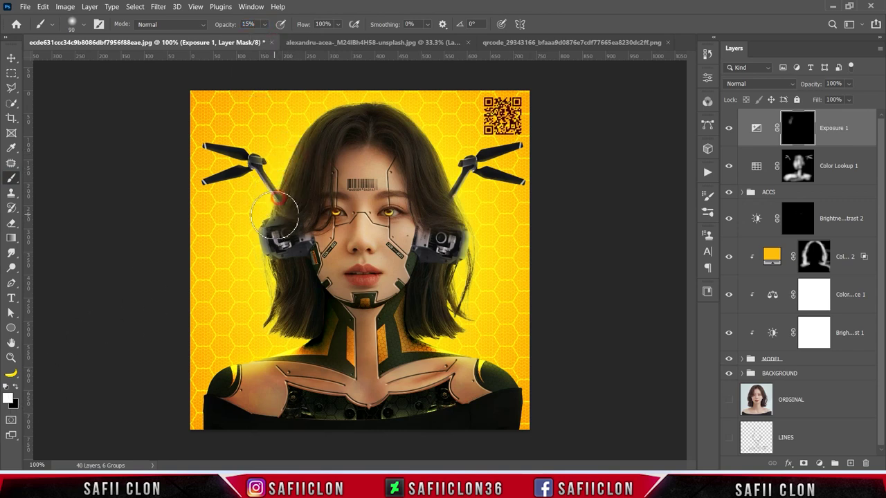
pyautogui.press('[')
pyautogui.press('[')
pyautogui.moveTo(293, 143)
pyautogui.mouseDown()
pyautogui.moveTo(426, 155)
pyautogui.moveTo(491, 366)
pyautogui.mouseUp()
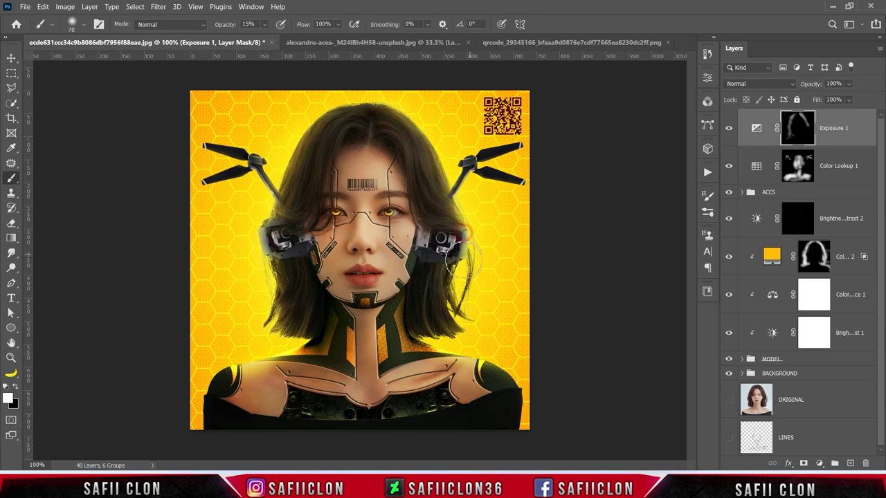
pyautogui.press(']')
pyautogui.press(']')
pyautogui.press(']')
pyautogui.press(']')
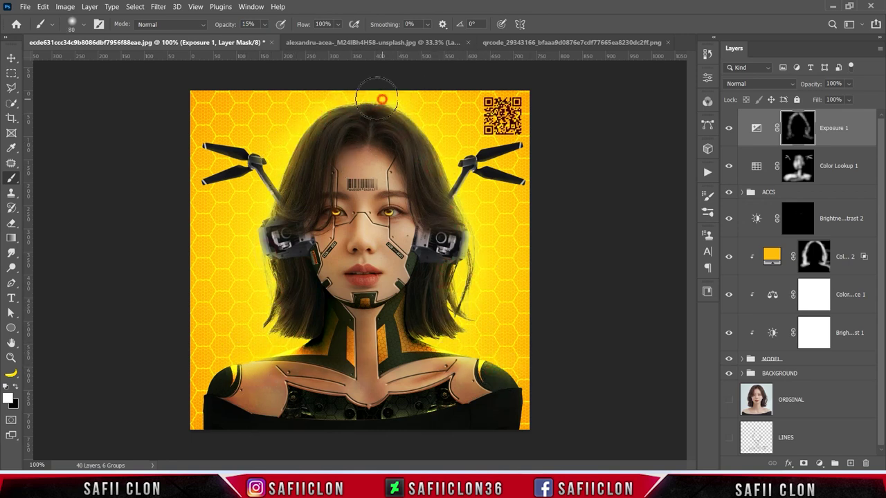
pyautogui.press('[')
pyautogui.press('[')
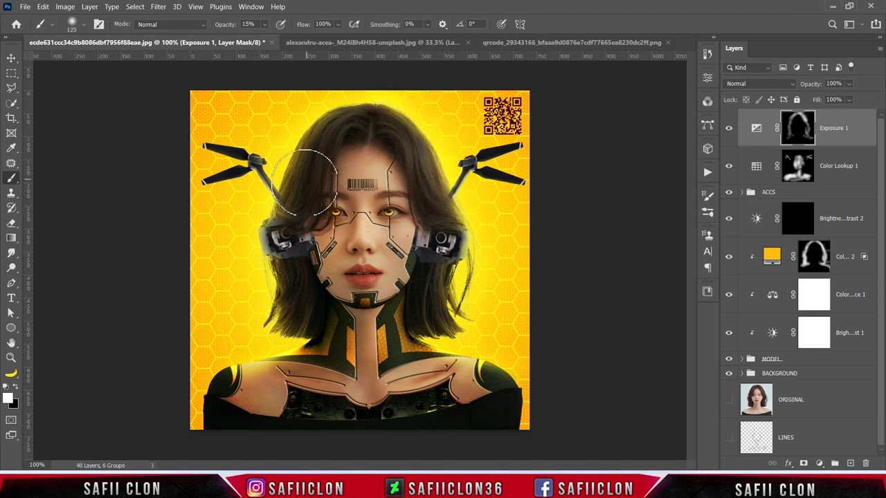
pyautogui.press('[')
pyautogui.press('[')
pyautogui.press('[')
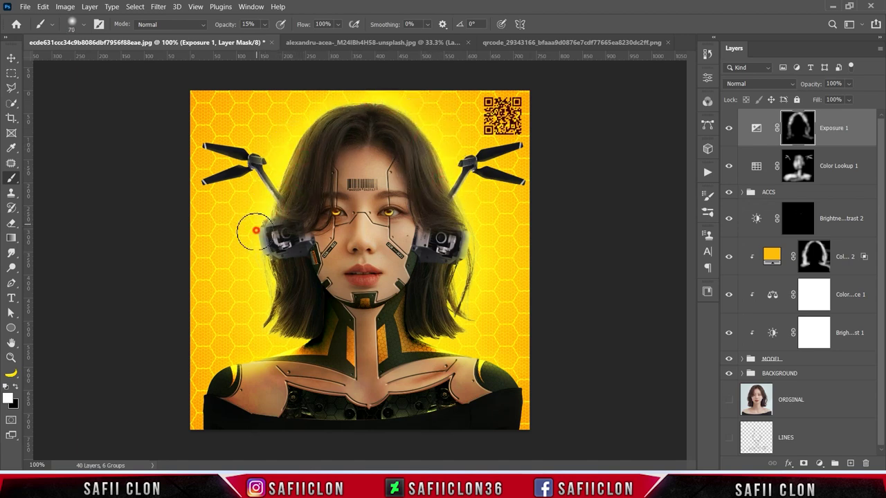
# Step: Compare Exposure 1 on and off, then add an empty Layer 15 on top
pyautogui.click(729, 128)
pyautogui.click(728, 128)
pyautogui.click(728, 128)
pyautogui.click(729, 128)
pyautogui.press(']')
pyautogui.press(']')
pyautogui.press(']')
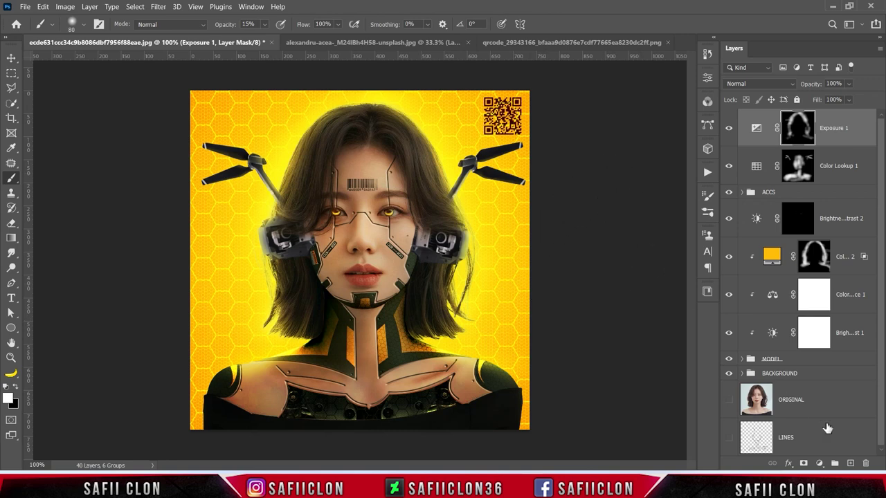
pyautogui.click(851, 463)
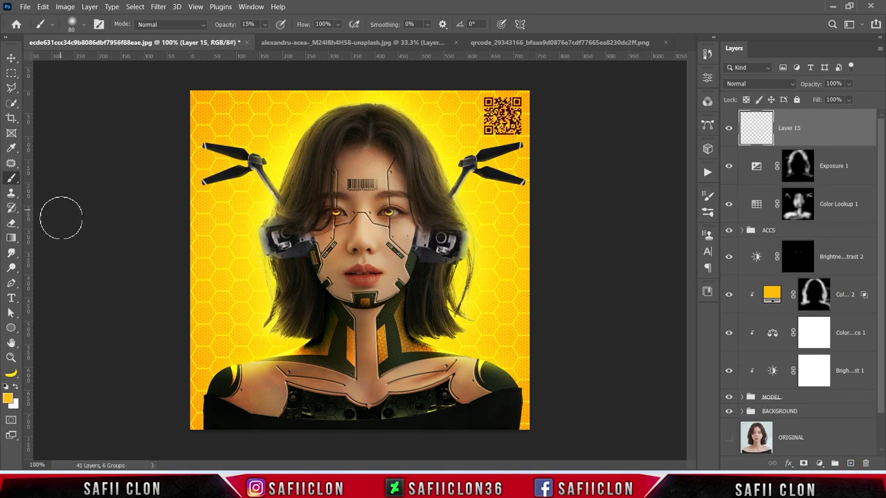
# Step: Select the Pen Tool in Path mode with Combine Shapes
pyautogui.click(11, 283)
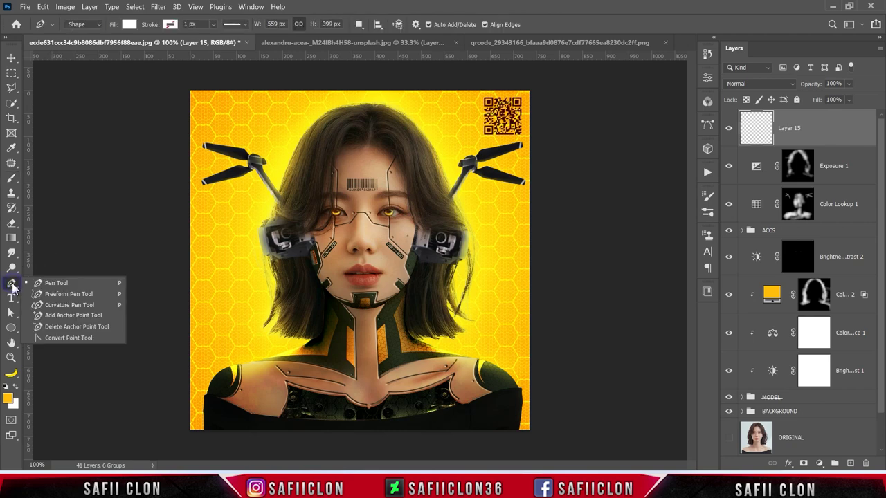
pyautogui.click(61, 286)
pyautogui.click(97, 26)
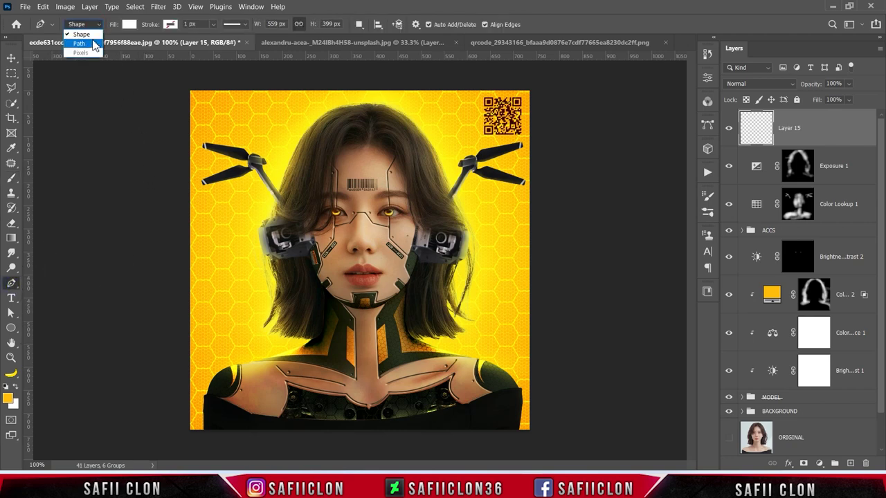
pyautogui.click(95, 43)
pyautogui.click(244, 26)
pyautogui.click(273, 48)
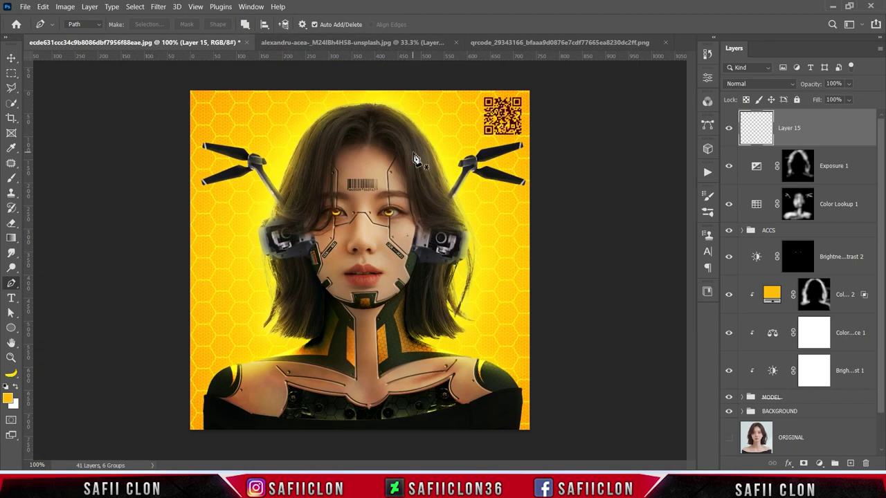
# Step: Trace curved strand paths from the top of the head down the left hair toward the temple
pyautogui.click(367, 135)
pyautogui.moveTo(339, 139); pyautogui.dragTo(325, 172)
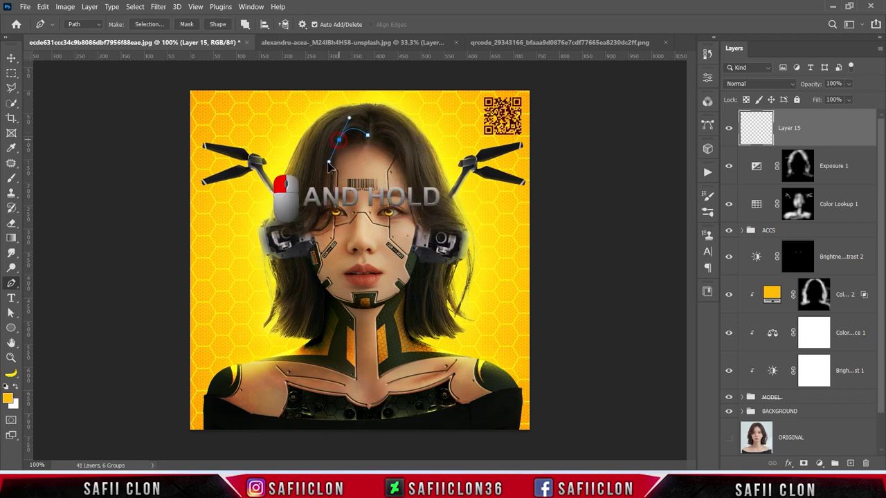
pyautogui.moveTo(300, 236); pyautogui.dragTo(258, 229)
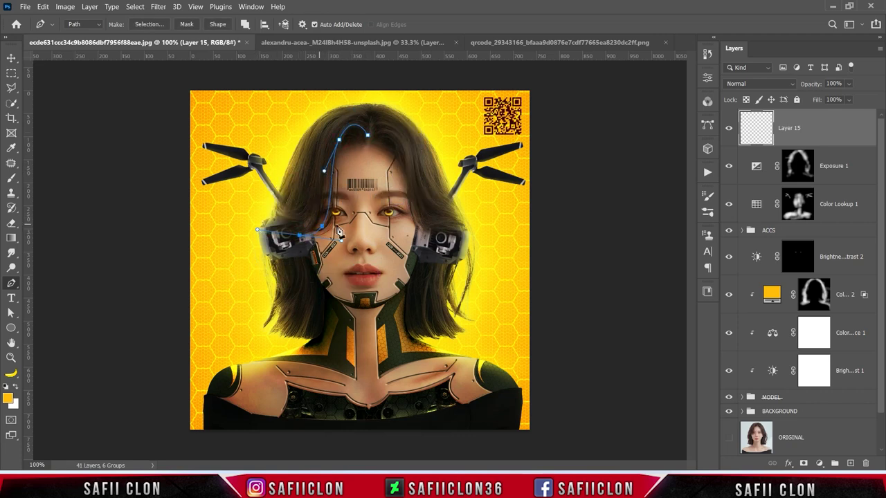
pyautogui.keyDown('ctrl'); pyautogui.click(368, 171); pyautogui.keyUp('ctrl')
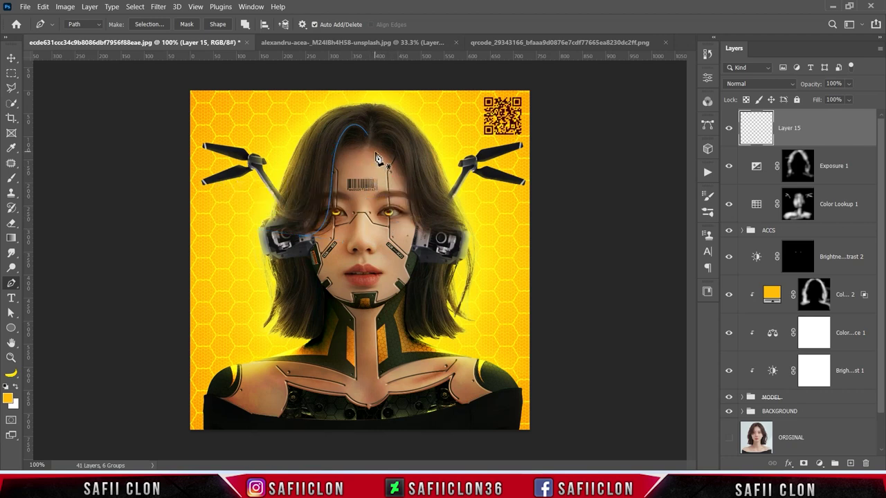
pyautogui.moveTo(334, 146); pyautogui.dragTo(330, 195)
pyautogui.moveTo(276, 233); pyautogui.dragTo(228, 223)
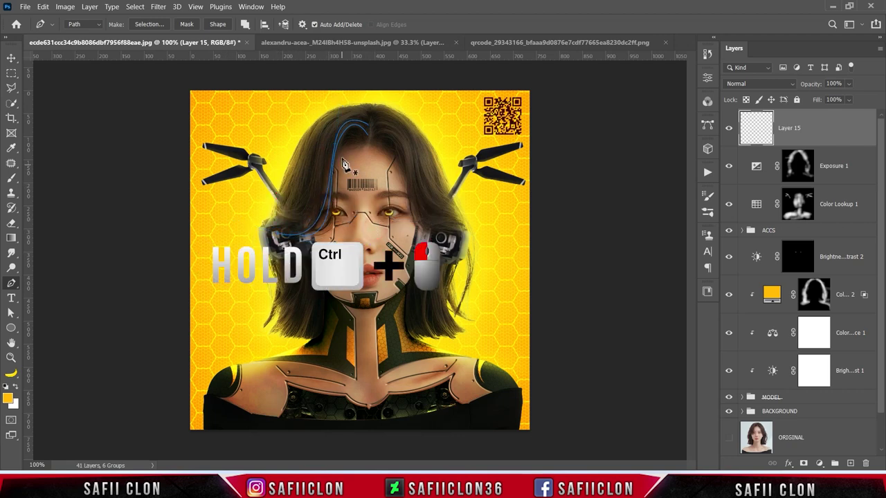
pyautogui.moveTo(364, 122); pyautogui.dragTo(257, 195)
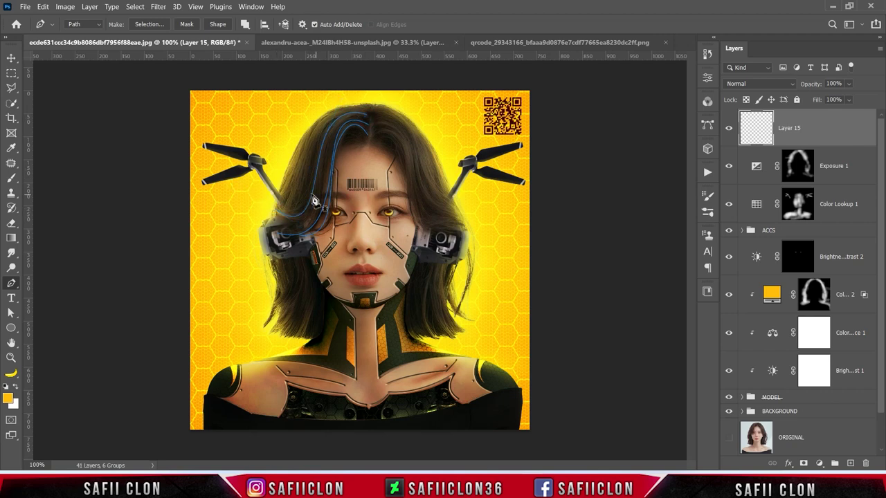
pyautogui.click(348, 109)
pyautogui.moveTo(290, 202)
pyautogui.mouseDown()
pyautogui.moveTo(292, 255)
pyautogui.moveTo(282, 210)
pyautogui.mouseUp()
# Step: Trace more strands down the right hair to the ear and along the lower left and right hair
pyautogui.click(326, 147)
pyautogui.moveTo(320, 191); pyautogui.dragTo(323, 196)
pyautogui.click(456, 235)
pyautogui.moveTo(374, 123); pyautogui.dragTo(400, 133)
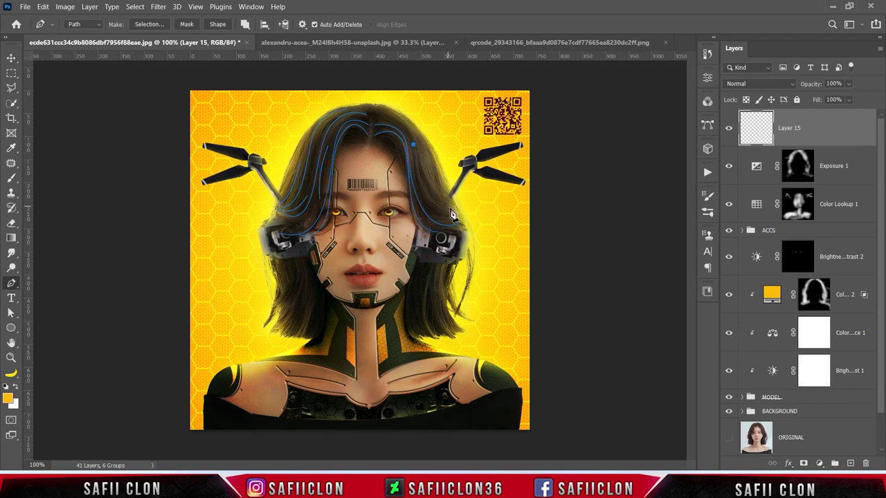
pyautogui.click(460, 220)
pyautogui.click(303, 265)
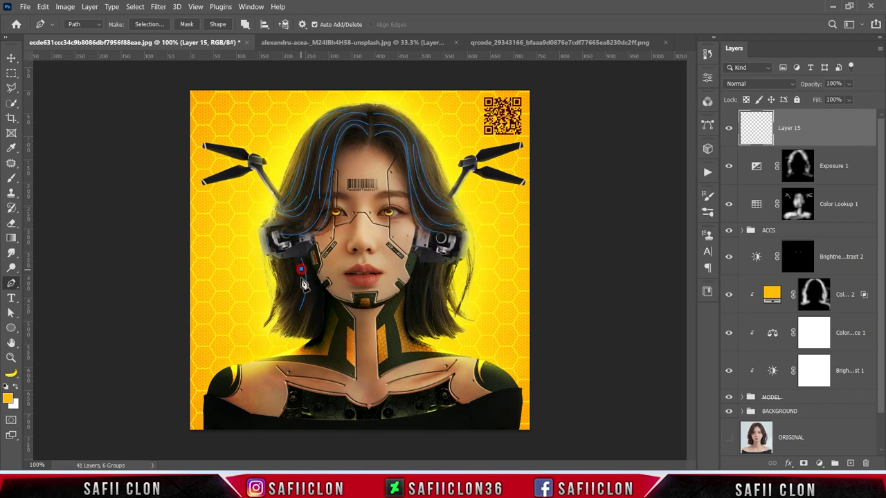
pyautogui.moveTo(284, 325); pyautogui.dragTo(292, 270)
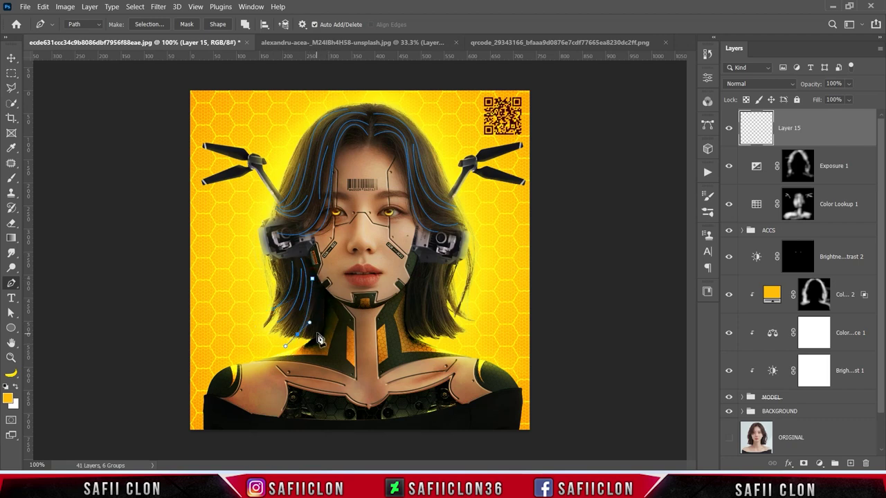
pyautogui.click(418, 339)
pyautogui.click(417, 267)
pyautogui.click(453, 339)
pyautogui.click(443, 263)
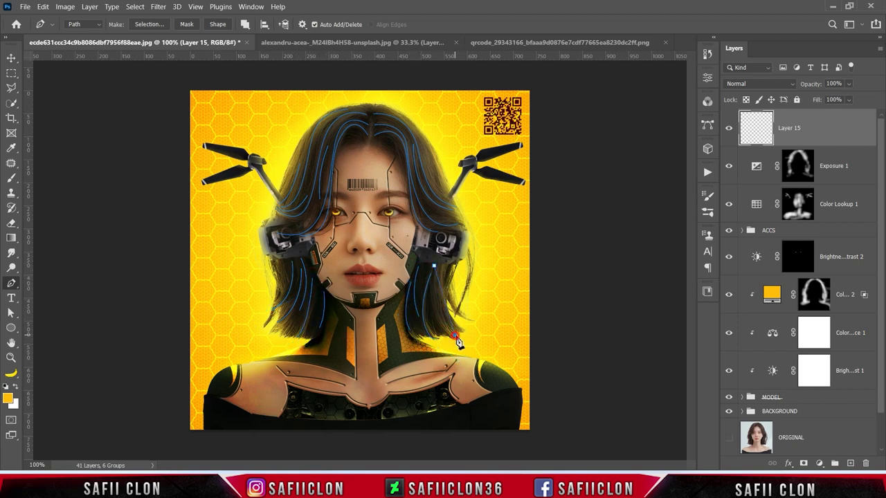
pyautogui.click(425, 157)
pyautogui.moveTo(456, 203); pyautogui.dragTo(488, 217)
pyautogui.press('Return')
# Step: Add final strands at the top, left, forehead and right hair, targeting Layer 15
pyautogui.moveTo(371, 108); pyautogui.dragTo(407, 121)
pyautogui.press('Return')
pyautogui.click(323, 179)
pyautogui.moveTo(280, 230); pyautogui.dragTo(311, 239)
pyautogui.press('Return')
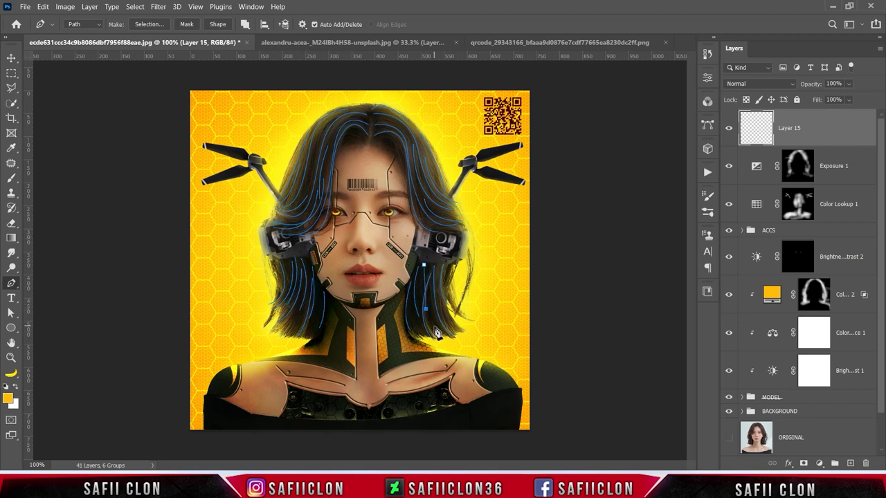
pyautogui.press('Return')
pyautogui.click(368, 139)
pyautogui.moveTo(340, 130); pyautogui.dragTo(331, 147)
pyautogui.press('Return')
pyautogui.click(372, 141)
pyautogui.click(398, 151)
pyautogui.click(406, 181)
pyautogui.moveTo(438, 240); pyautogui.dragTo(468, 251)
pyautogui.press('Return')
pyautogui.click(753, 129)
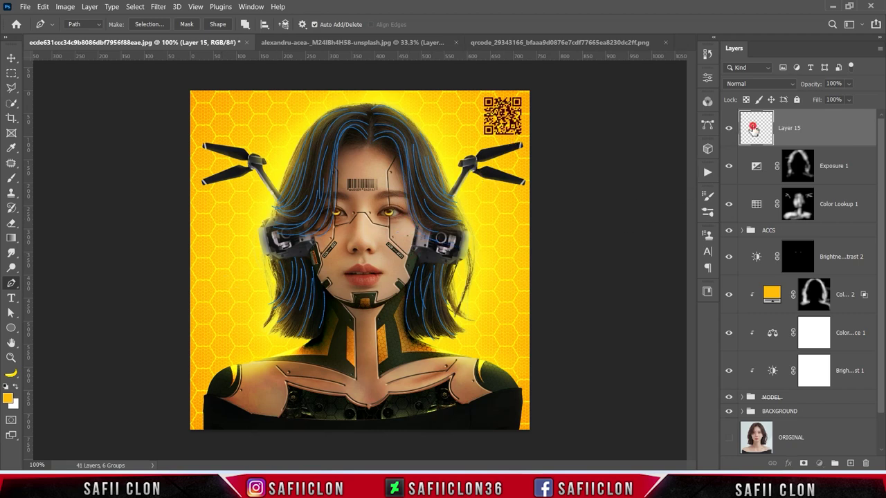
# Step: Switch to the Brush Tool with the Hair 2 preset at 100% opacity
pyautogui.rightClick(12, 179)
pyautogui.click(54, 181)
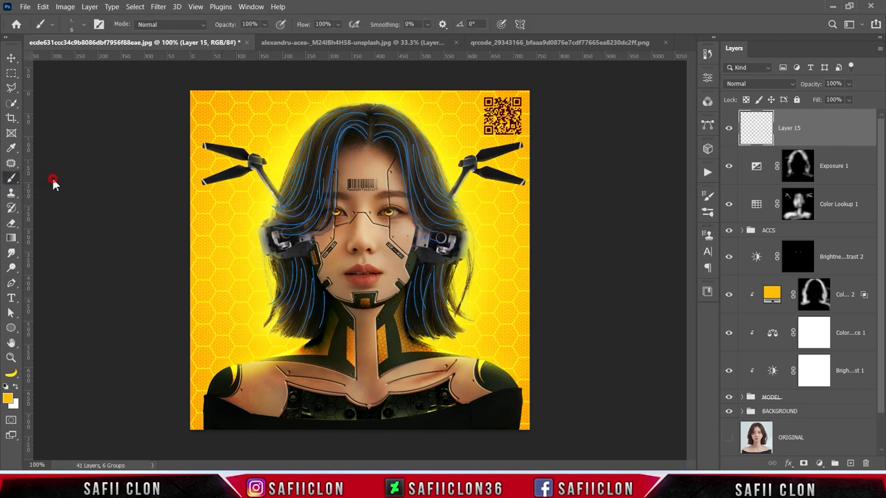
pyautogui.click(84, 25)
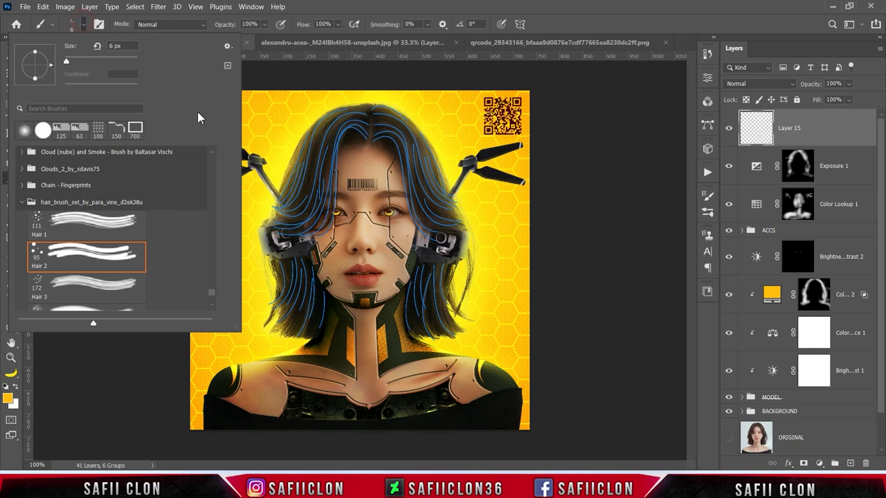
pyautogui.click(74, 202)
pyautogui.scroll(-1, 138, 244)
pyautogui.click(78, 248)
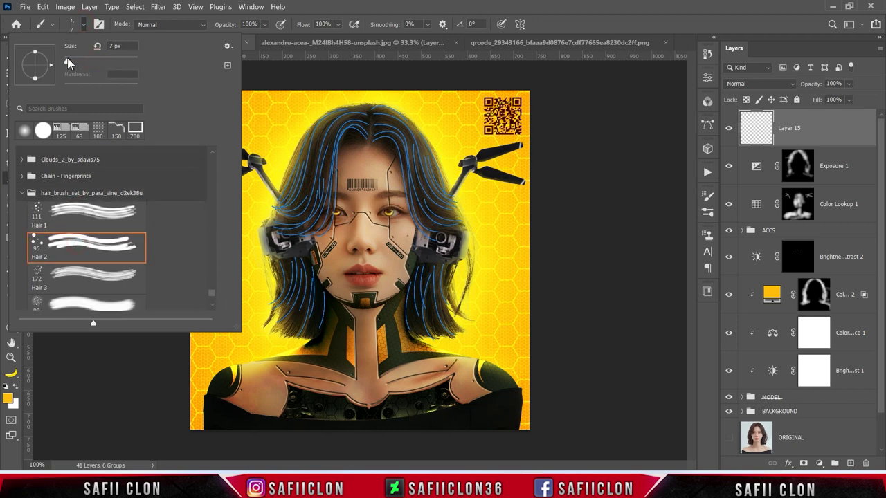
pyautogui.click(84, 25)
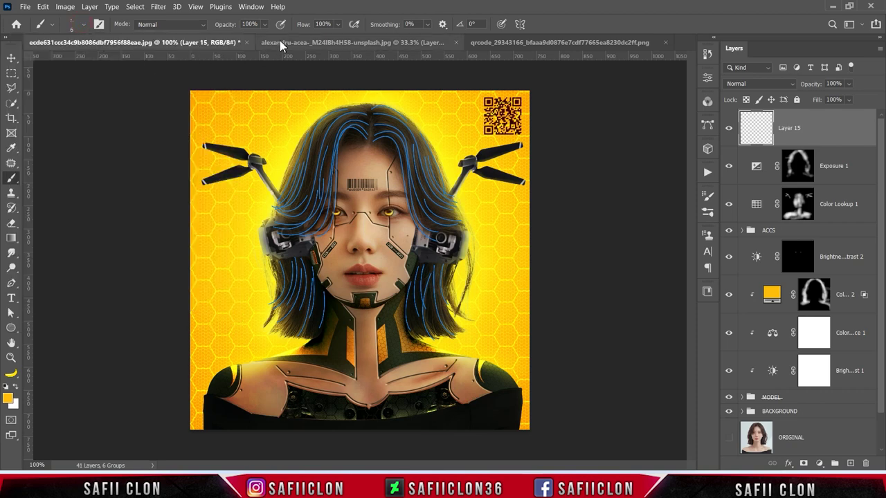
pyautogui.click(264, 25)
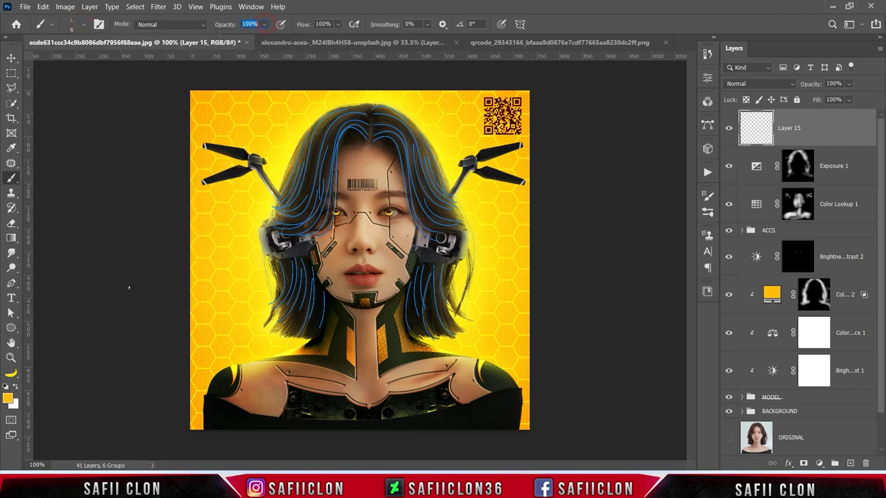
# Step: Set the foreground to #febd0b, hide the path outlines, and blend Layer 15 as Lighter Color
pyautogui.click(8, 399)
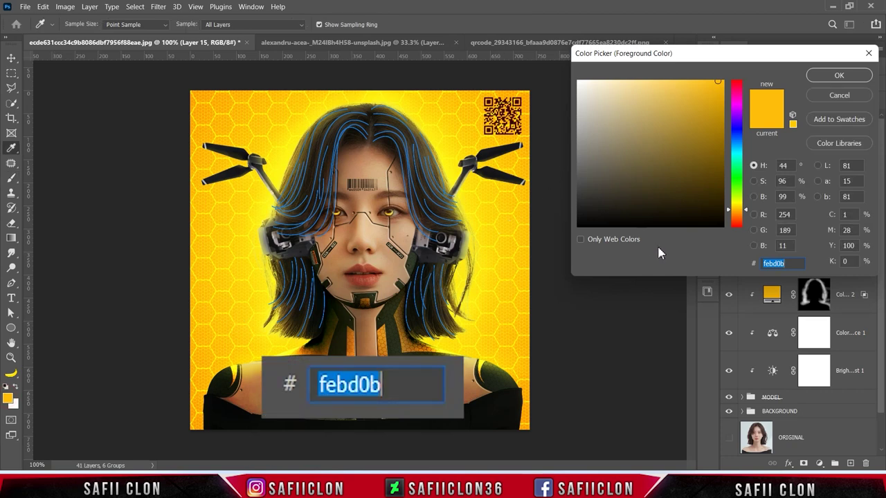
pyautogui.doubleClick(797, 263)
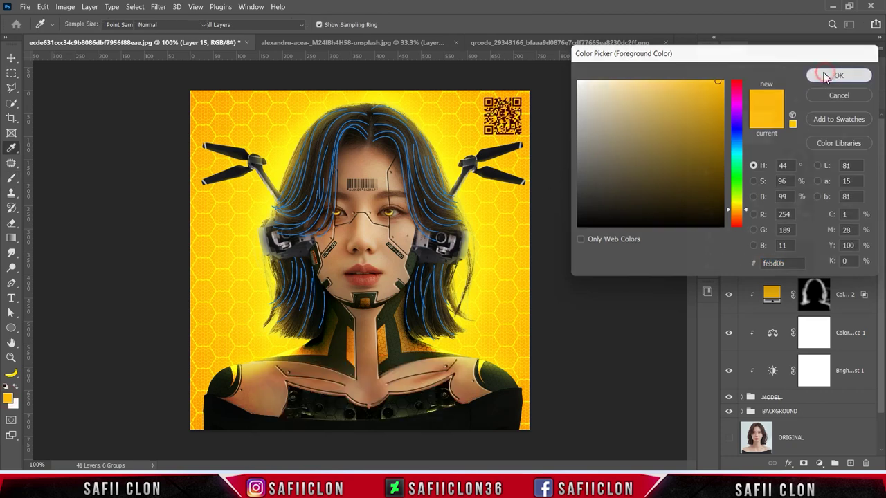
pyautogui.press('Return')
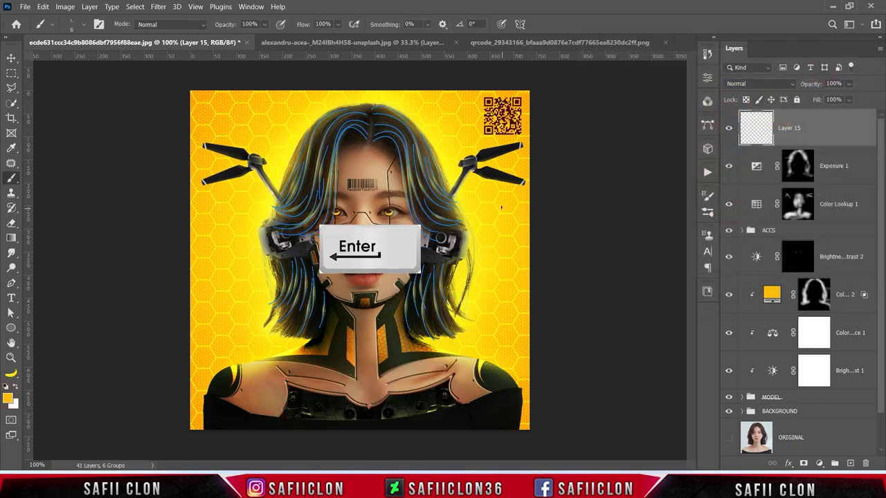
pyautogui.hotkey('ctrl', 'h')
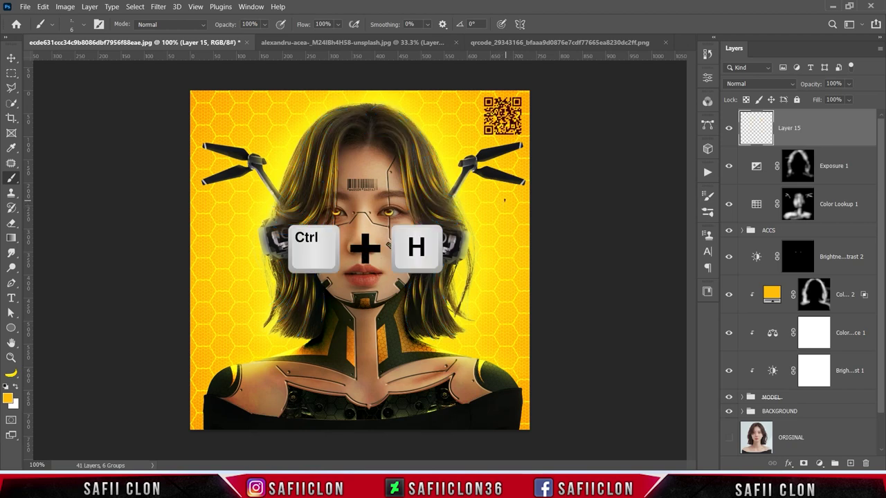
pyautogui.click(767, 83)
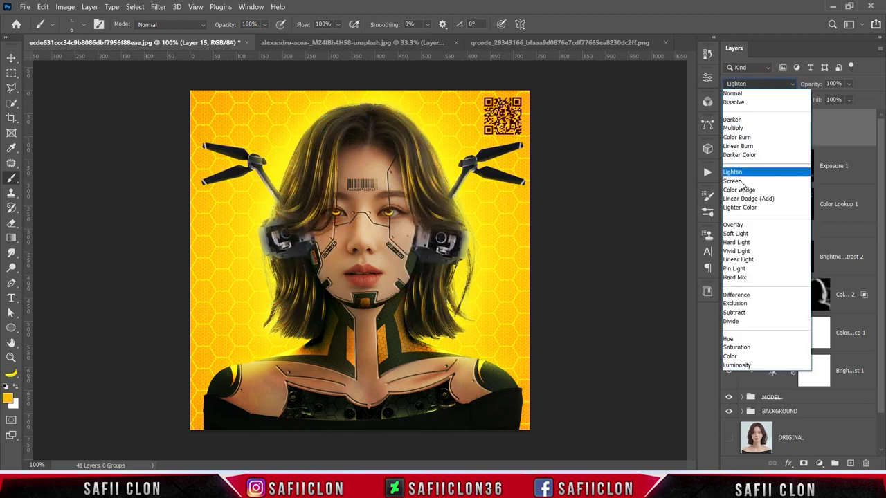
pyautogui.click(741, 208)
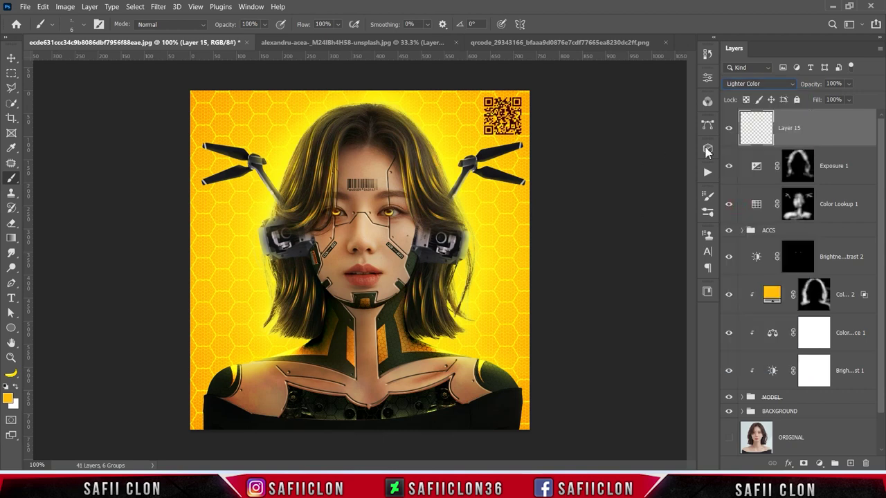
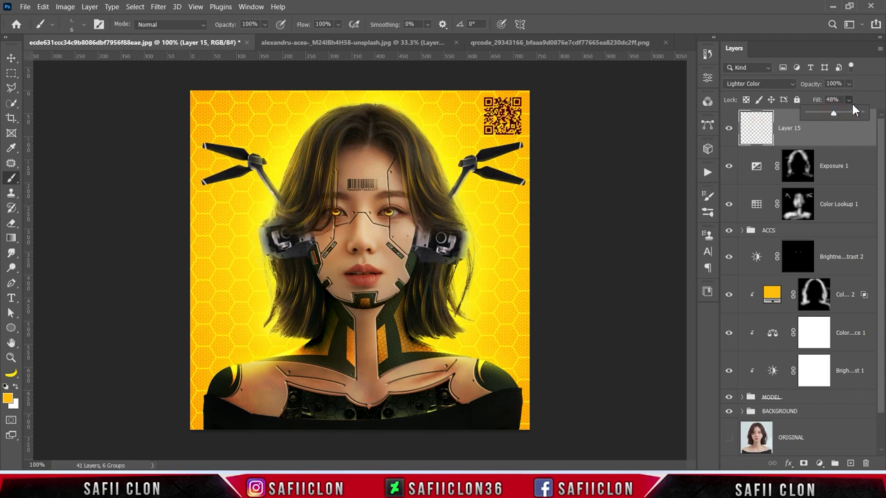
# Step: Set Layer 15's fill to 48%, delete the blue hair-strand paths, and add a layer mask
pyautogui.click(849, 100)
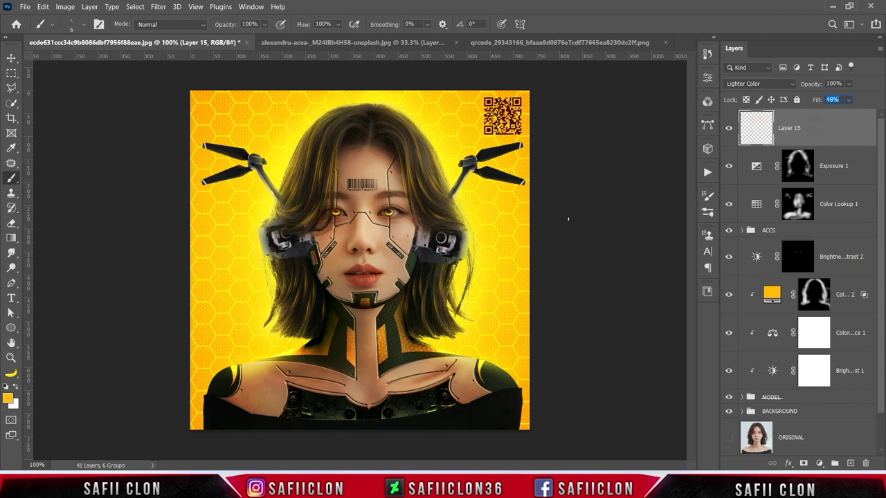
pyautogui.rightClick(12, 282)
pyautogui.click(62, 281)
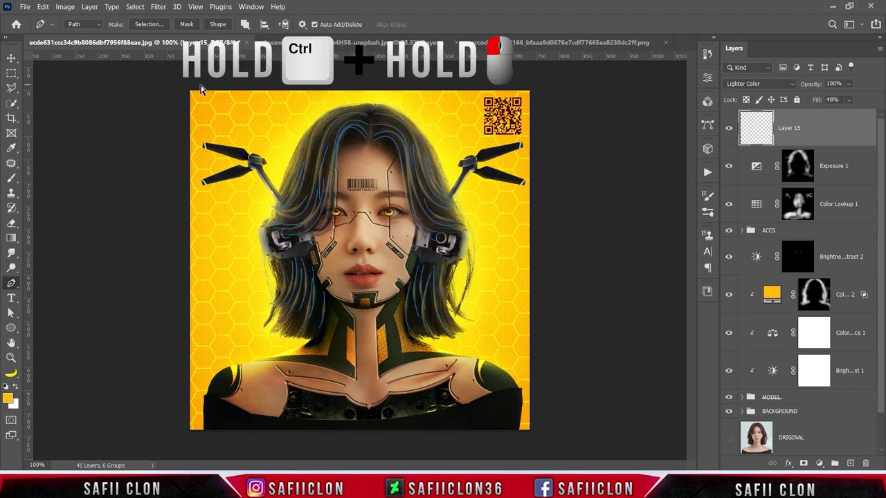
pyautogui.moveTo(201, 88); pyautogui.dragTo(512, 370)
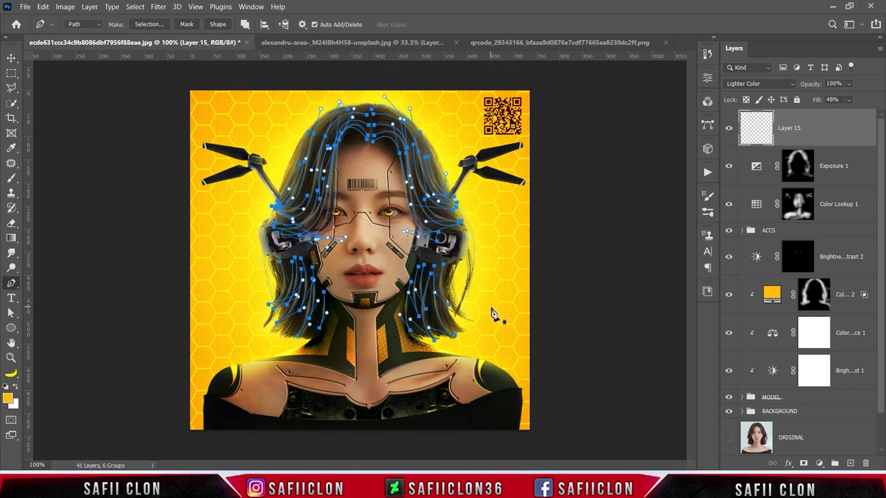
pyautogui.press('Delete')
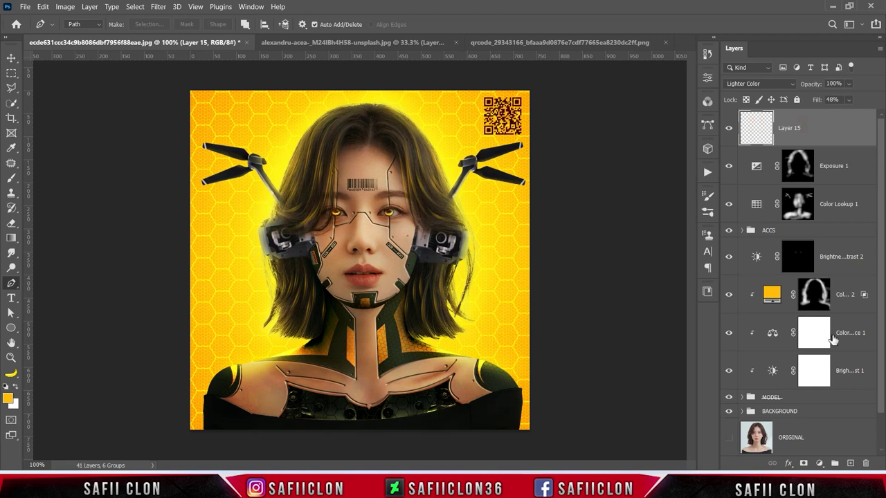
pyautogui.click(805, 463)
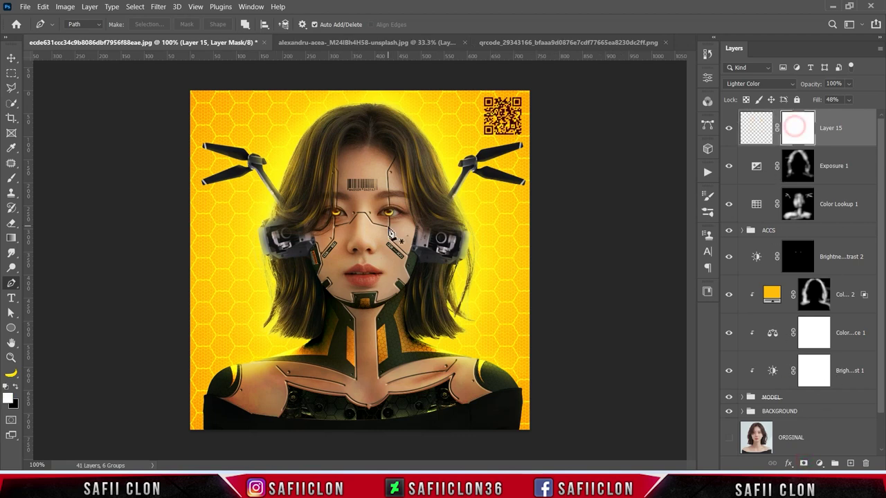
# Step: Choose a 10 px Soft Round brush at 19% opacity with black as the painting colour
pyautogui.click(11, 178)
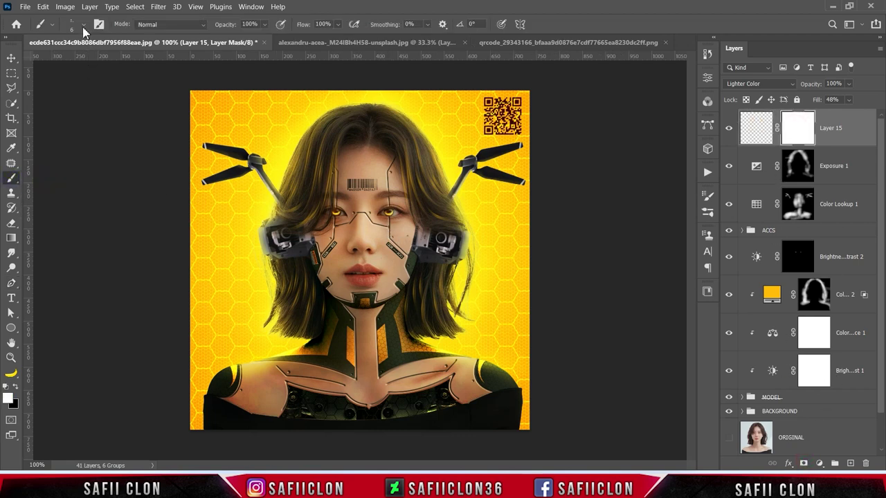
pyautogui.click(83, 24)
pyautogui.moveTo(210, 298); pyautogui.dragTo(212, 163)
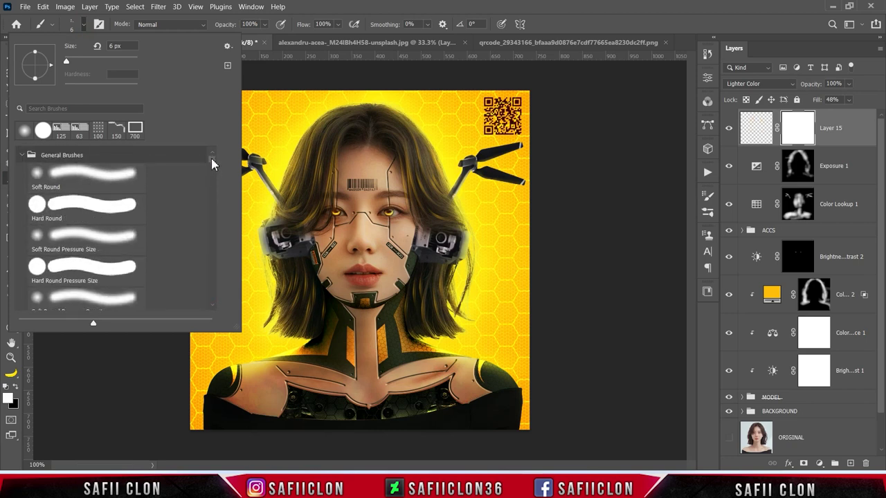
pyautogui.click(115, 175)
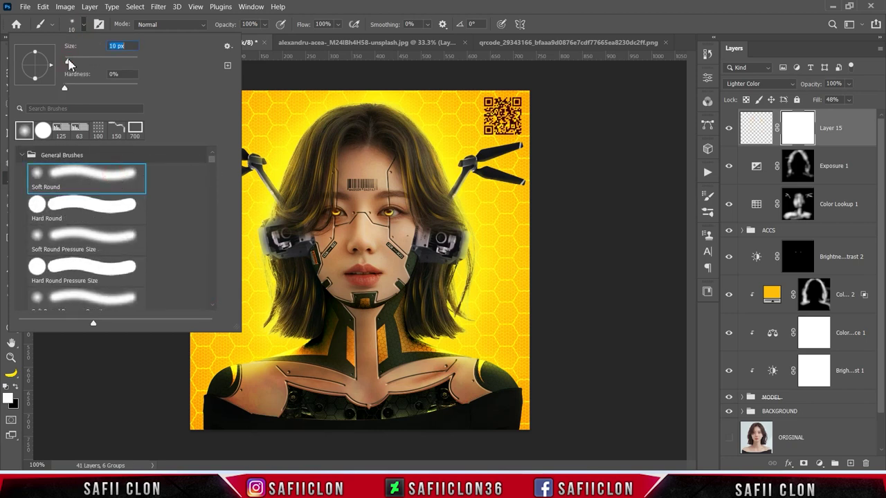
pyautogui.click(81, 26)
pyautogui.click(264, 24)
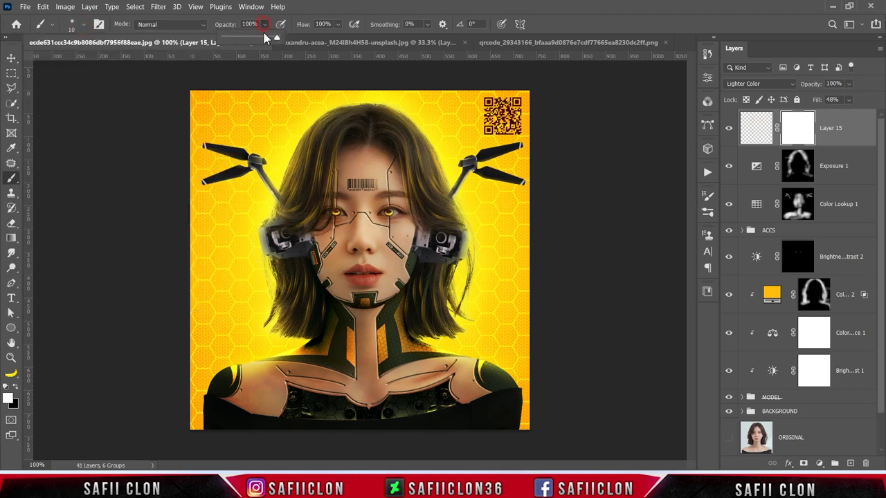
pyautogui.click(264, 24)
pyautogui.click(16, 386)
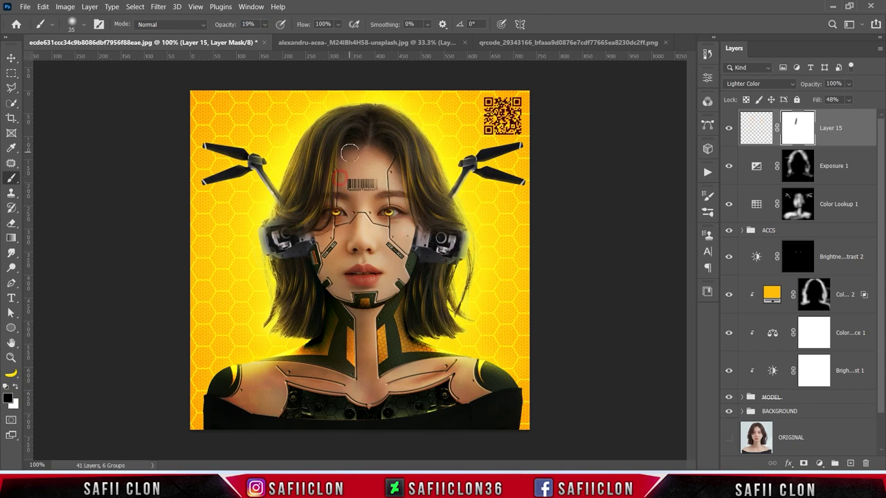
# Step: Paint softly on Layer 15's mask to fade the hair glow, comparing before and after
pyautogui.moveTo(329, 311); pyautogui.dragTo(327, 294)
pyautogui.click(730, 131)
pyautogui.click(730, 131)
pyautogui.click(729, 129)
pyautogui.click(729, 129)
pyautogui.click(820, 463)
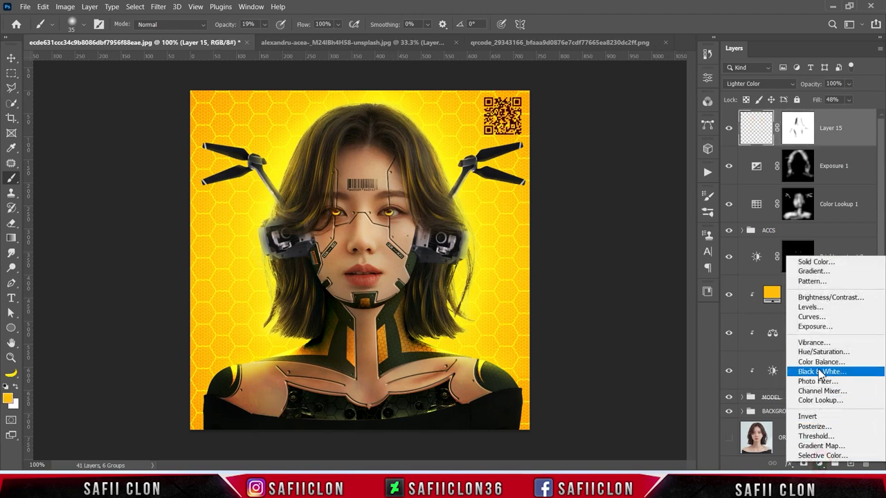
# Step: Add an Exposure adjustment layer with offset +0.0134 and gamma 0.95, toggling it to compare
pyautogui.click(823, 330)
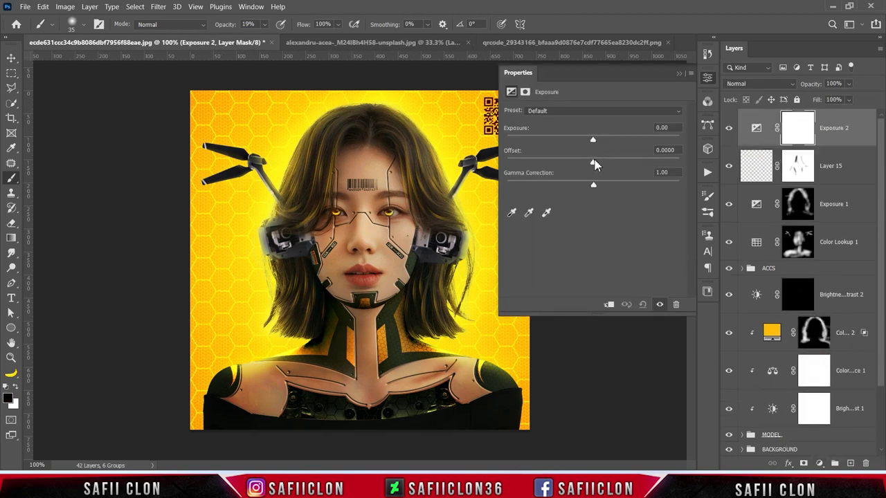
pyautogui.moveTo(594, 164); pyautogui.dragTo(596, 164)
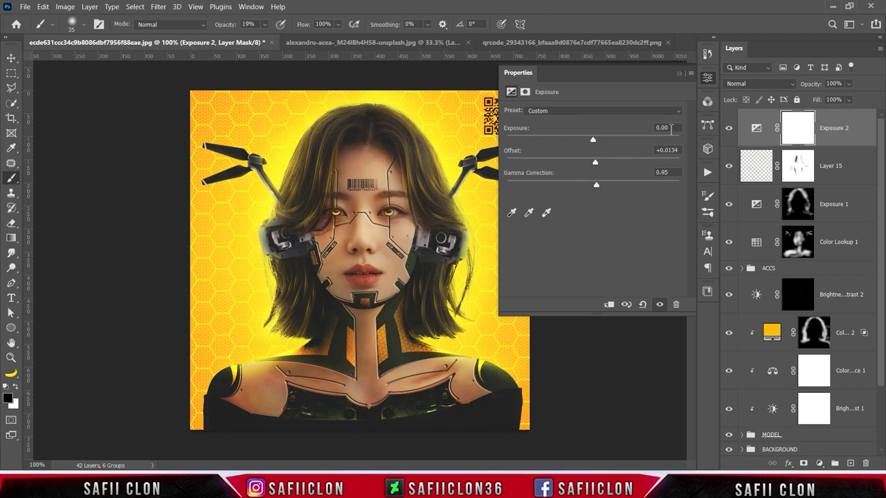
pyautogui.click(679, 74)
pyautogui.click(729, 129)
pyautogui.click(729, 129)
pyautogui.click(729, 128)
pyautogui.click(728, 129)
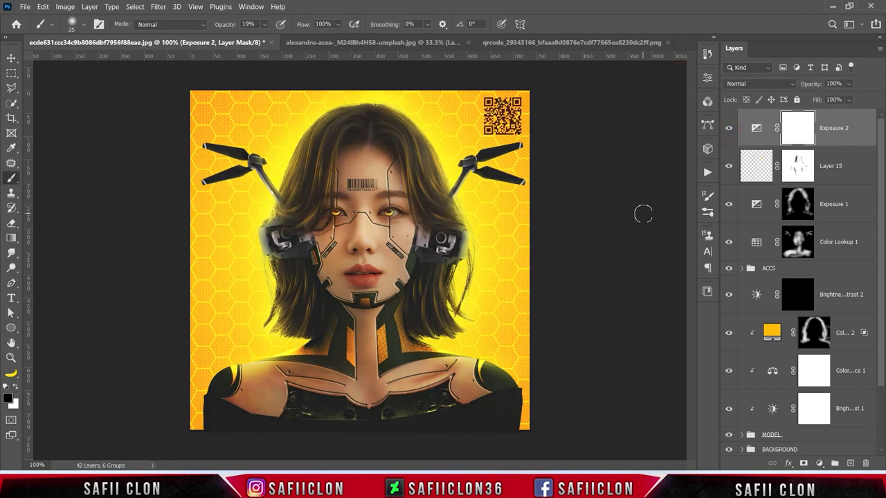
pyautogui.scroll(-2, 881, 146)
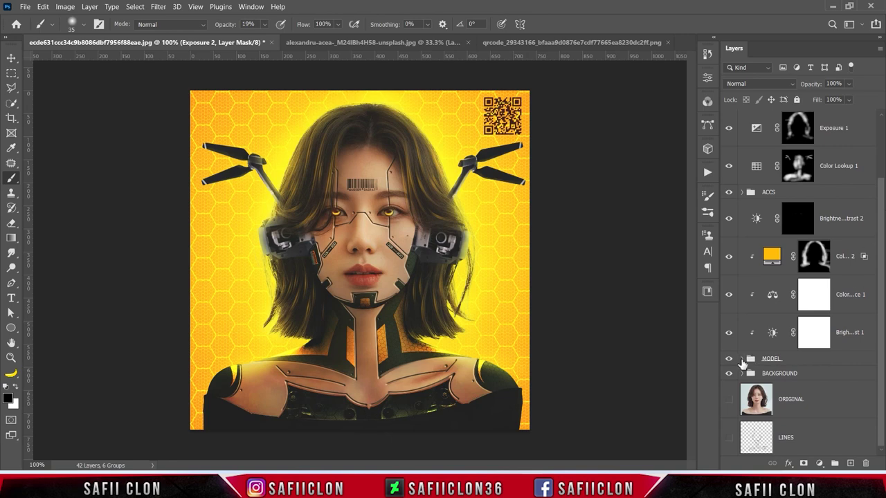
# Step: In the expanded MODEL group, turn on Layer 9 and Layer 9 copy to show both cheek line details
pyautogui.click(740, 359)
pyautogui.moveTo(884, 200); pyautogui.dragTo(880, 294)
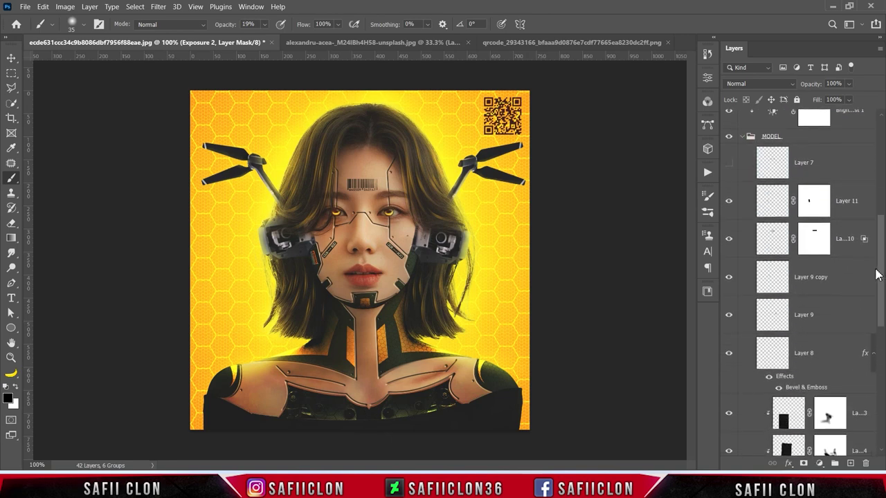
pyautogui.scroll(1, 795, 235)
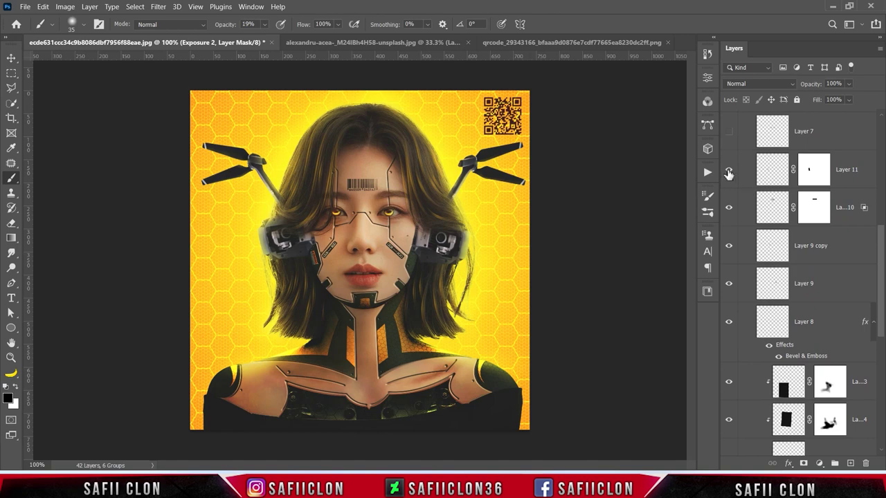
pyautogui.click(728, 208)
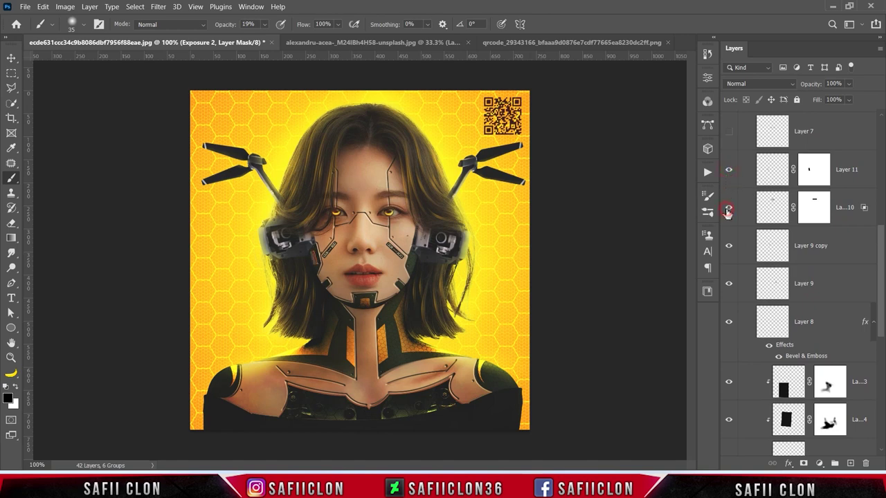
pyautogui.click(728, 208)
pyautogui.click(728, 245)
pyautogui.click(728, 283)
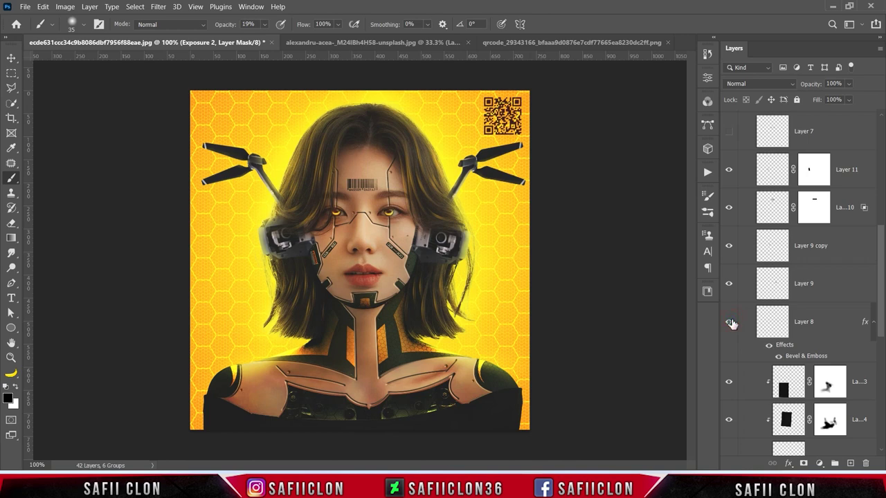
pyautogui.click(819, 318)
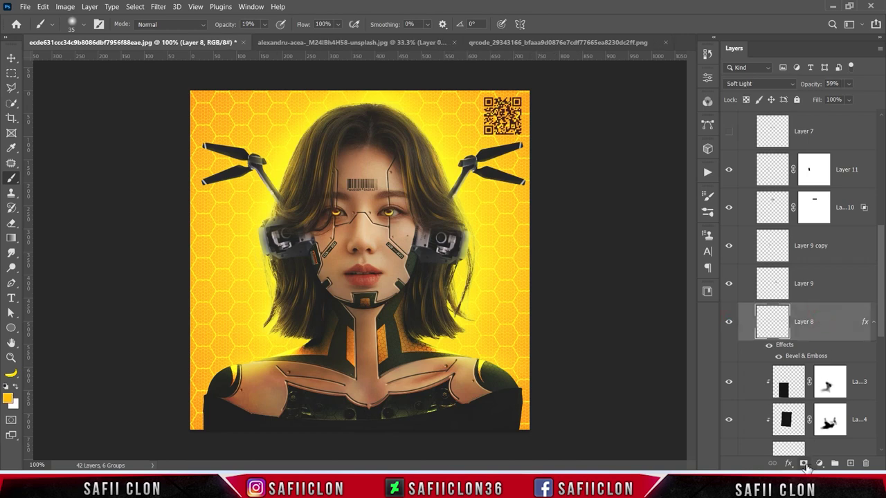
# Step: Add a layer mask to Layer 8 and set up a 39 px brush at 26% opacity
pyautogui.click(803, 463)
pyautogui.rightClick(11, 183)
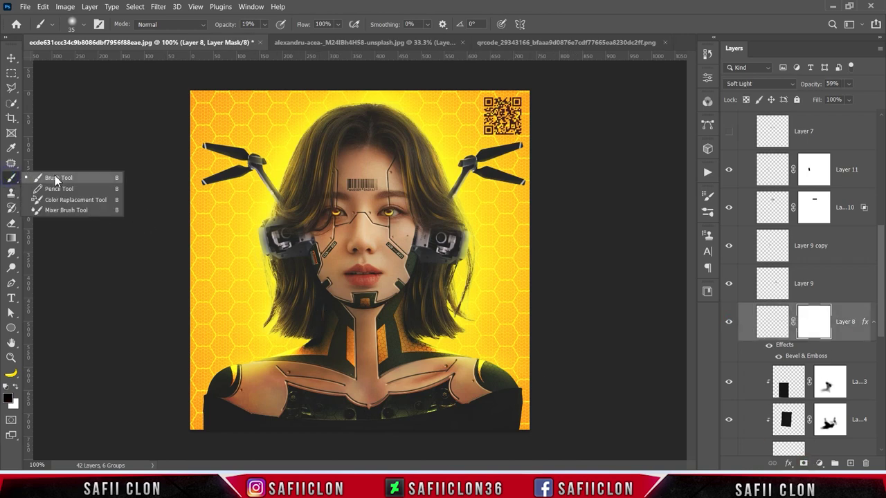
pyautogui.click(56, 174)
pyautogui.click(83, 25)
pyautogui.click(78, 61)
pyautogui.click(84, 25)
pyautogui.click(265, 24)
pyautogui.click(265, 25)
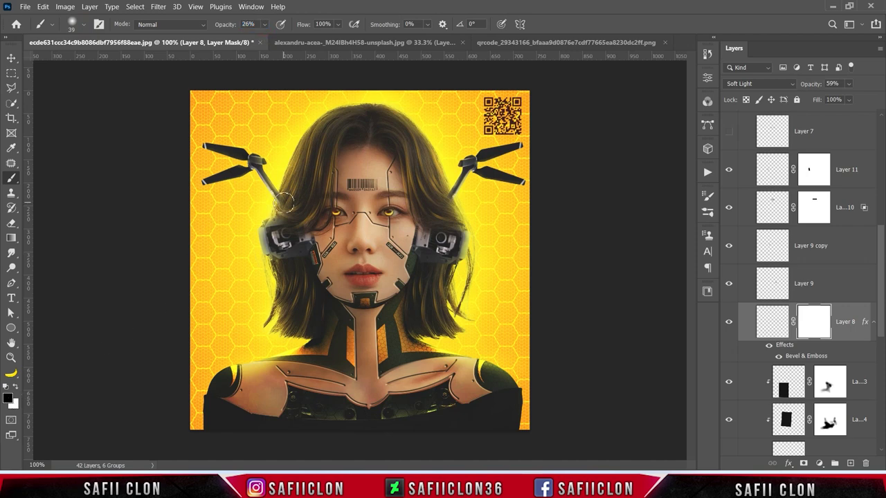
# Step: Paint a small 9 px stroke on Layer 8's mask near the forehead barcode, then collapse the MODEL group
pyautogui.hotkey('ctrl', '+')
pyautogui.scroll(3, 283, 200)
pyautogui.press('[')
pyautogui.press('[')
pyautogui.press('[')
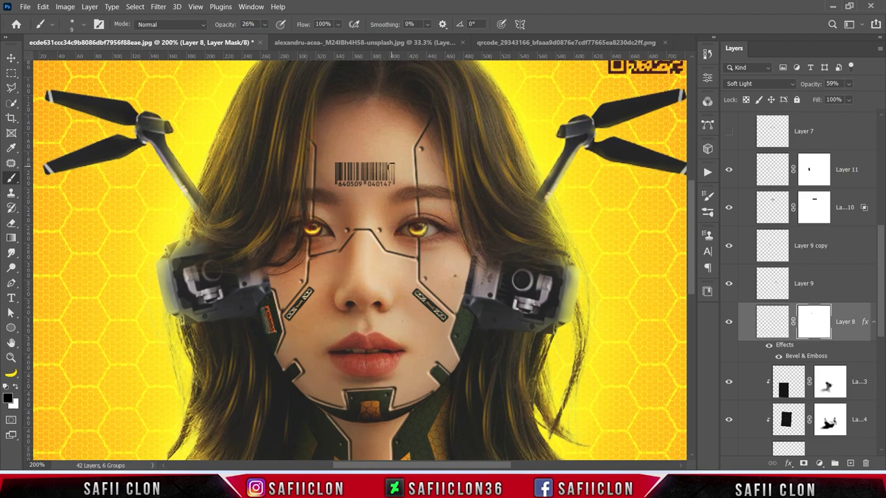
pyautogui.hotkey('ctrl', '-')
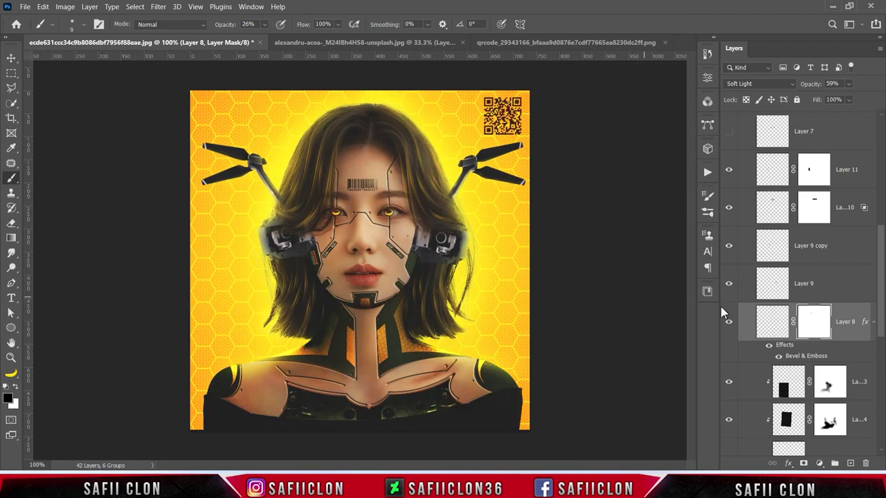
pyautogui.scroll(5, 830, 277)
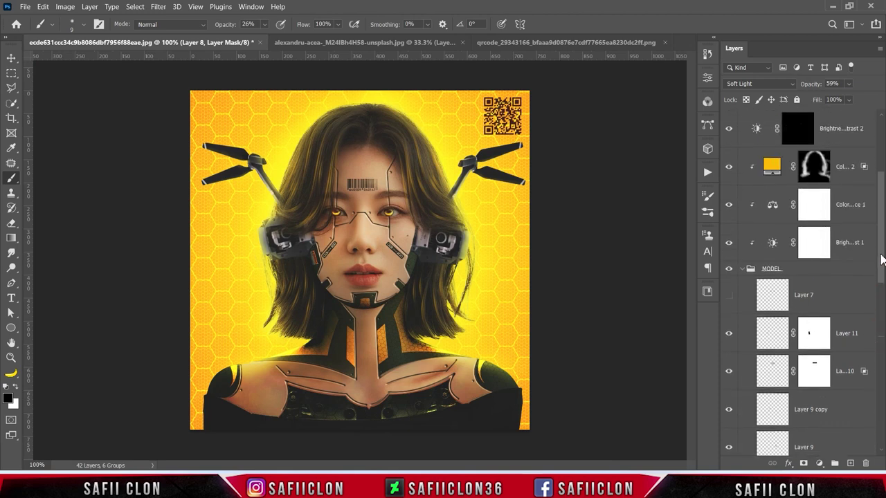
pyautogui.click(742, 270)
pyautogui.scroll(2, 882, 201)
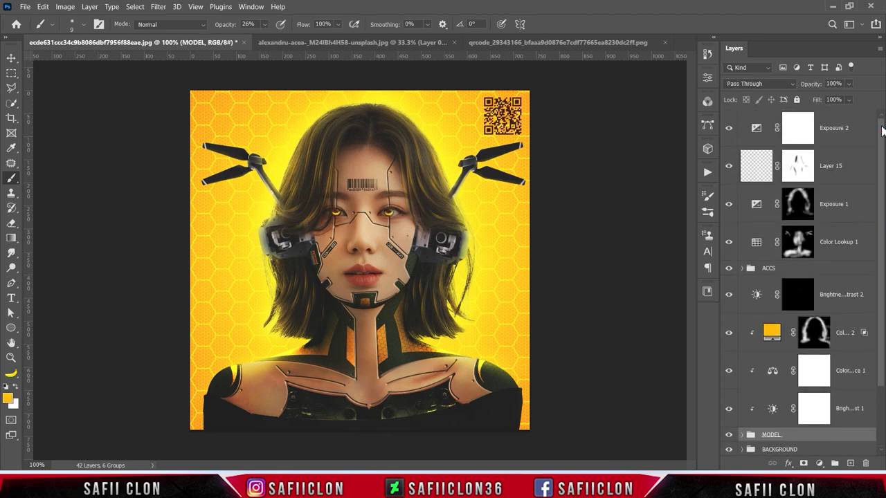
# Step: Stamp all visible layers above Exposure 2 into Layer 16 and convert it to a smart object
pyautogui.click(832, 126)
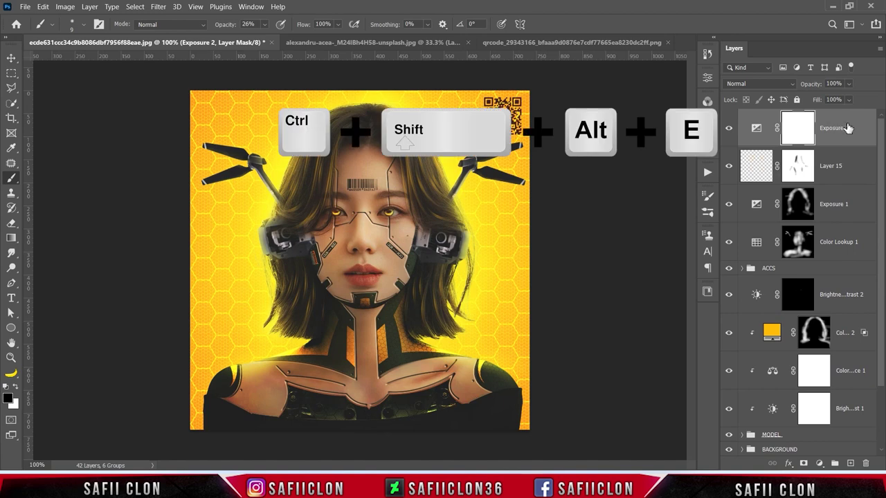
pyautogui.hotkey('ctrl', 'shift', 'alt', 'e')
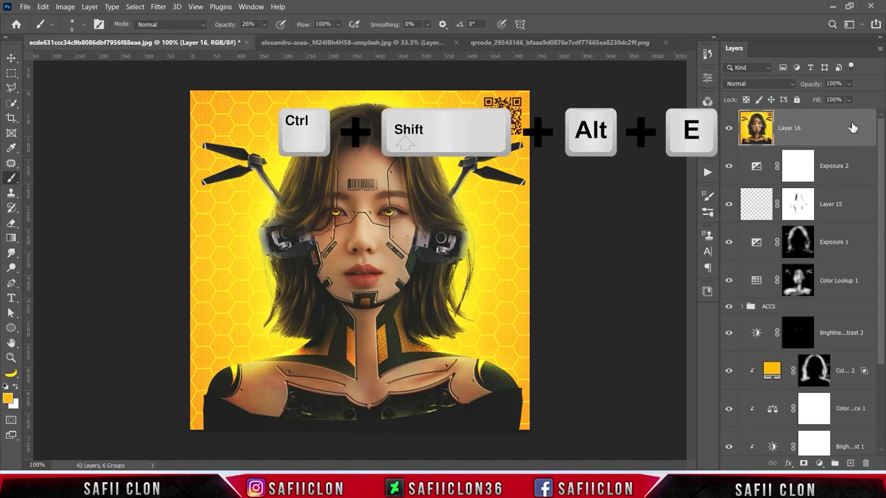
pyautogui.rightClick(820, 123)
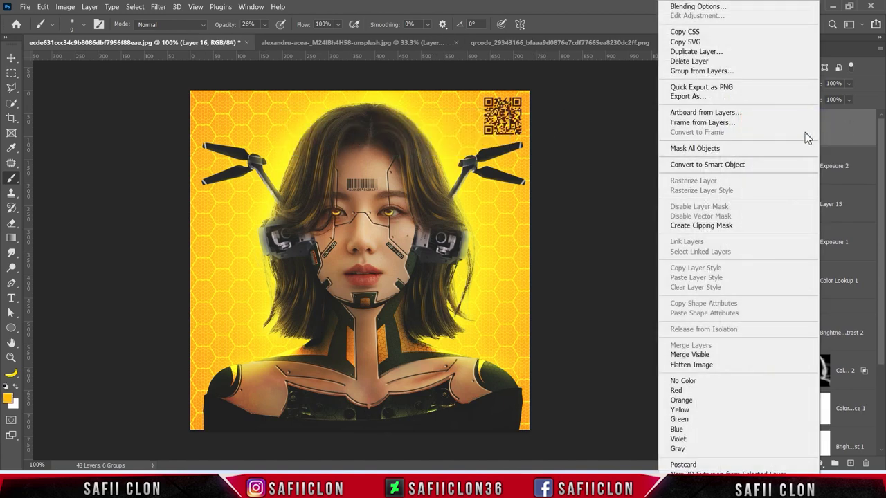
pyautogui.click(707, 166)
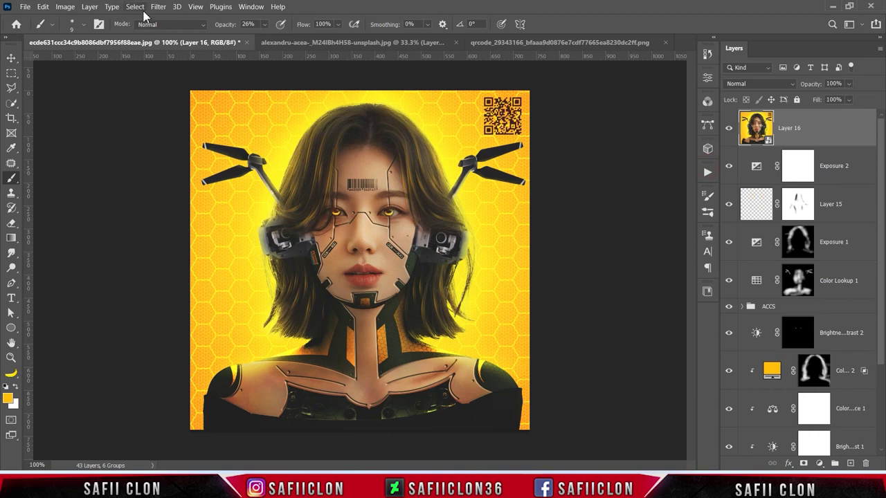
pyautogui.click(157, 6)
pyautogui.click(185, 65)
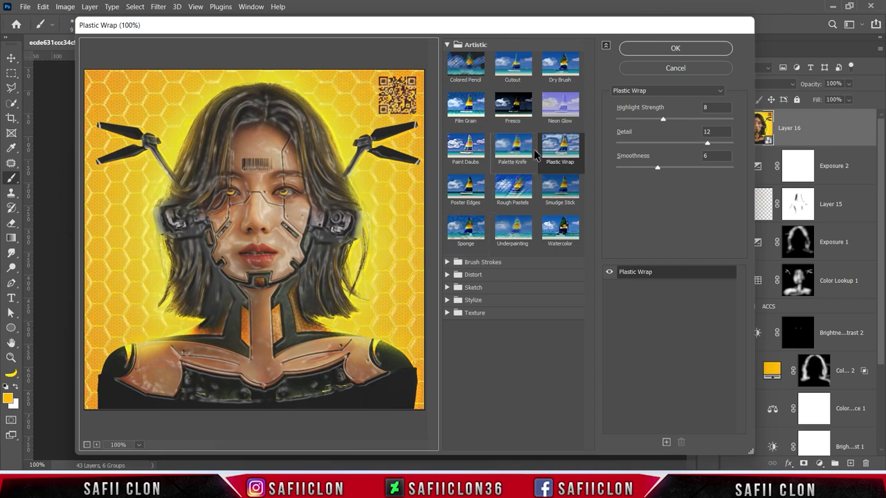
# Step: Apply Plastic Wrap to Layer 16 with Highlight Strength 8, Detail 12 and Smoothness 6
pyautogui.click(566, 147)
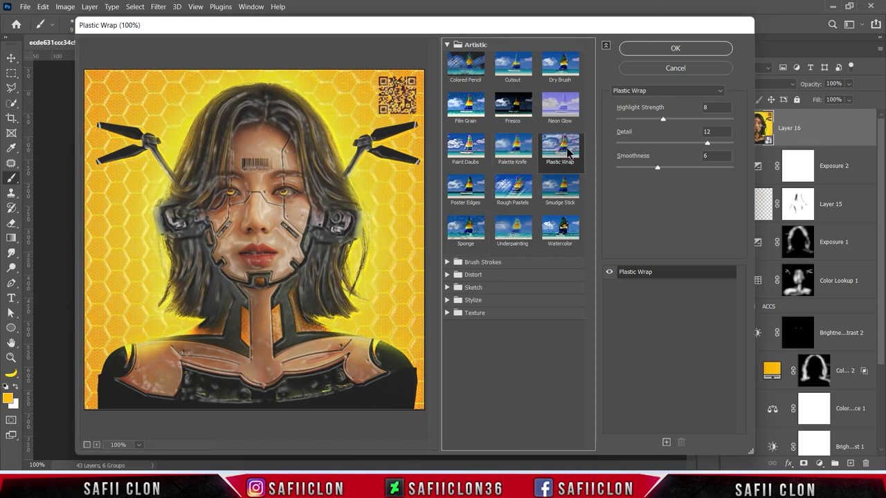
pyautogui.click(663, 121)
pyautogui.moveTo(708, 143); pyautogui.dragTo(614, 143)
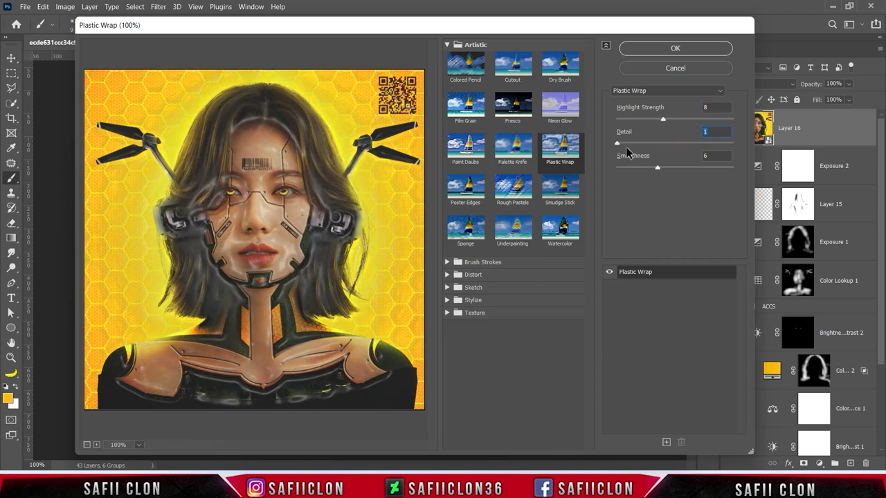
pyautogui.moveTo(627, 146); pyautogui.dragTo(705, 147)
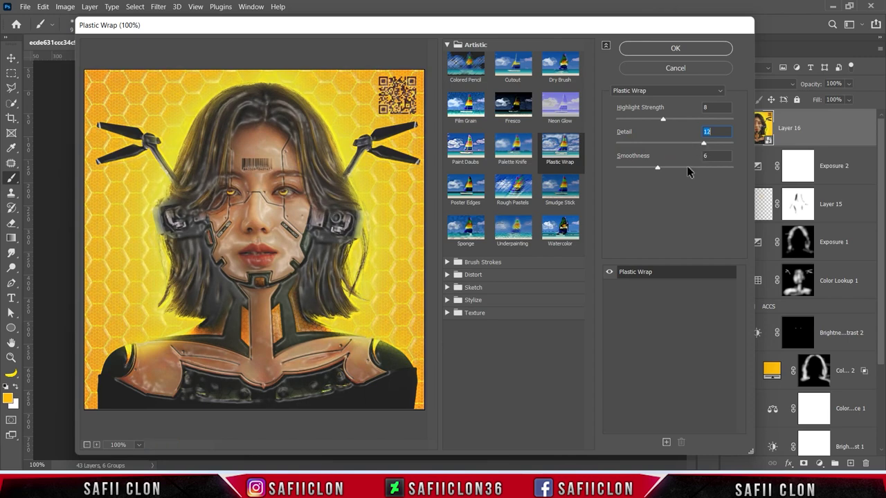
pyautogui.moveTo(657, 169); pyautogui.dragTo(629, 167)
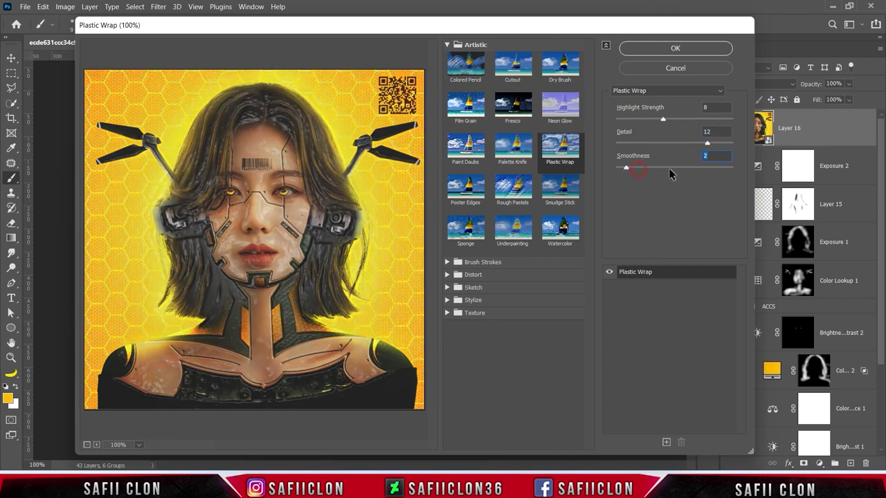
pyautogui.click(657, 168)
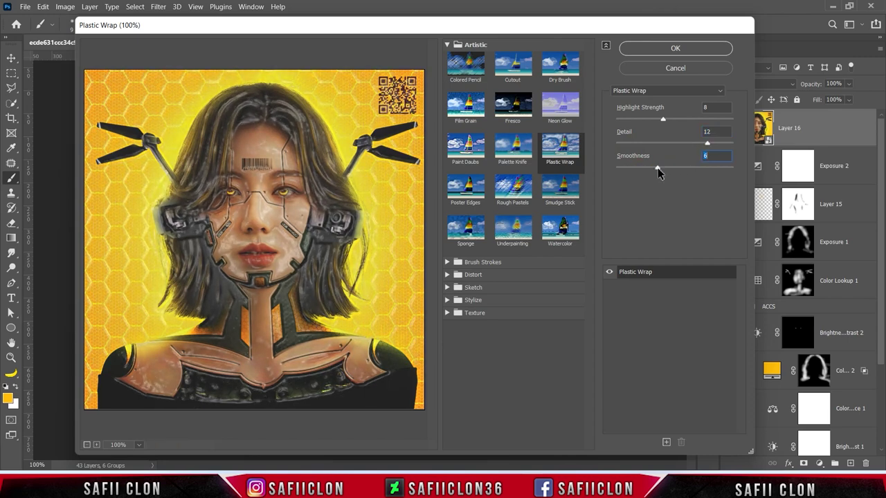
pyautogui.click(699, 50)
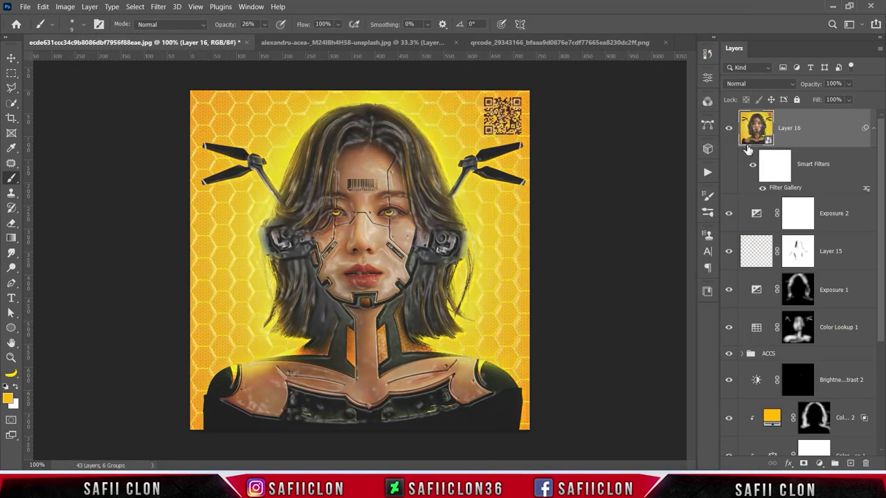
# Step: Give Layer 16 an inverted black mask and set up a 62 px white brush at 8% opacity
pyautogui.click(803, 463)
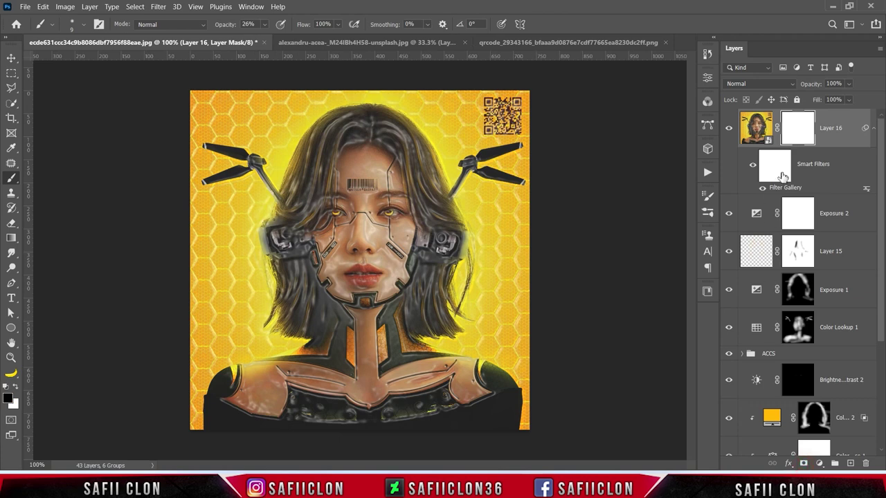
pyautogui.hotkey('ctrl', 'i')
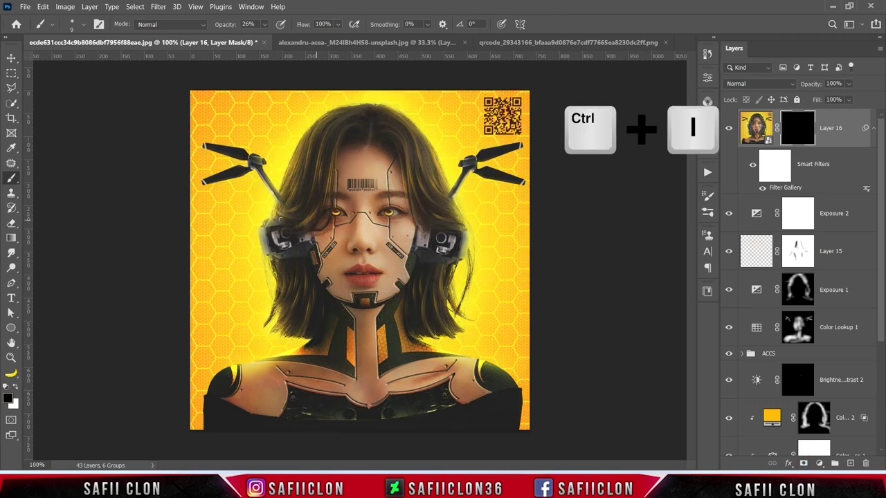
pyautogui.rightClick(11, 177)
pyautogui.click(51, 178)
pyautogui.click(86, 24)
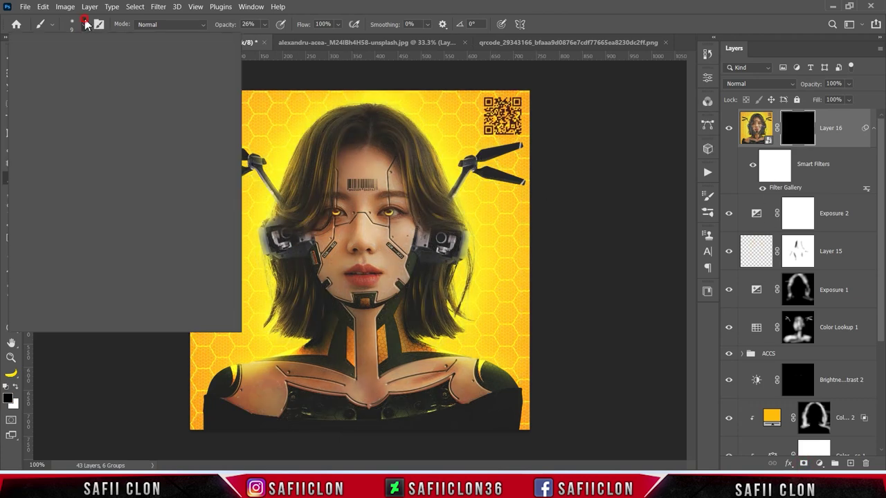
pyautogui.moveTo(69, 64); pyautogui.dragTo(90, 66)
pyautogui.click(83, 25)
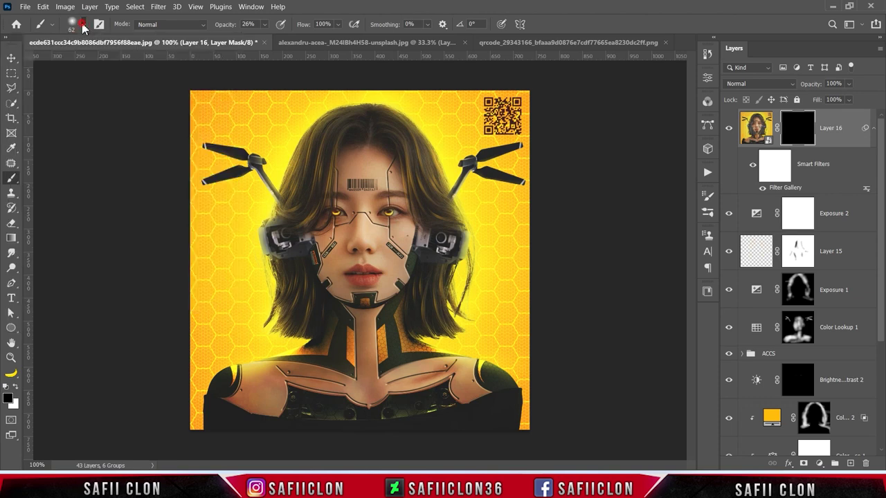
pyautogui.click(264, 24)
pyautogui.moveTo(270, 38); pyautogui.dragTo(260, 38)
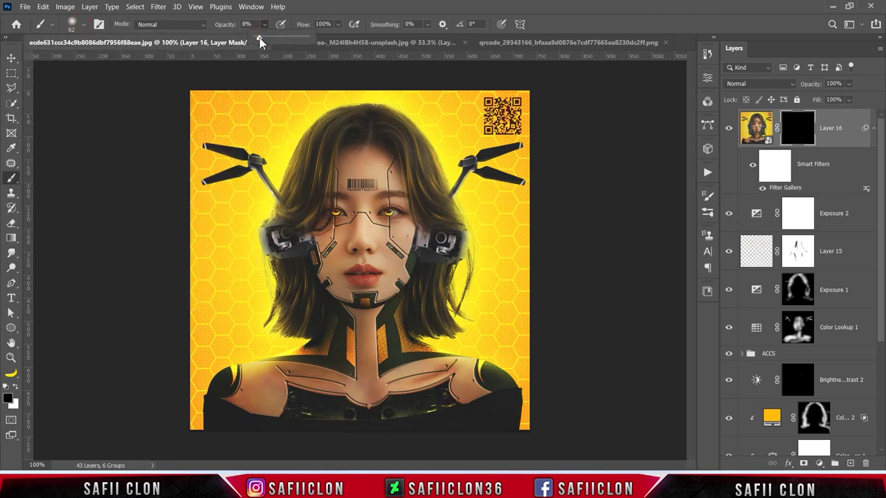
pyautogui.click(268, 26)
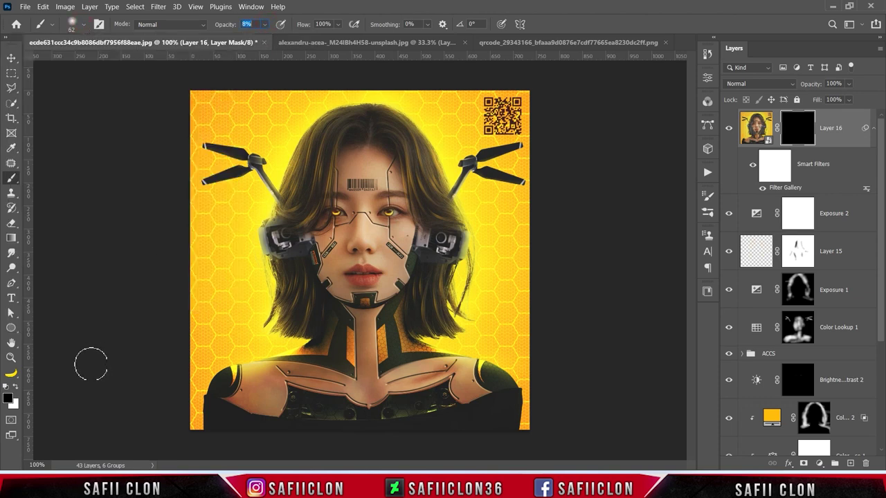
pyautogui.click(15, 389)
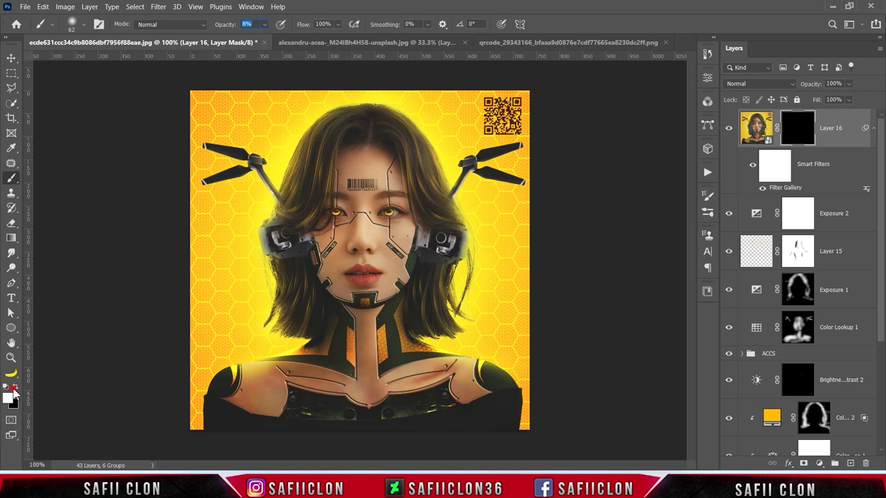
# Step: Paint white on the mask to reveal the plastic sheen over the nose, neck and chest
pyautogui.press(']')
pyautogui.moveTo(361, 235); pyautogui.dragTo(360, 231)
pyautogui.moveTo(361, 209); pyautogui.dragTo(367, 249)
pyautogui.press(']')
pyautogui.press('[')
pyautogui.press('[')
pyautogui.press('[')
pyautogui.moveTo(384, 325); pyautogui.dragTo(343, 365)
pyautogui.press('[')
pyautogui.press('[')
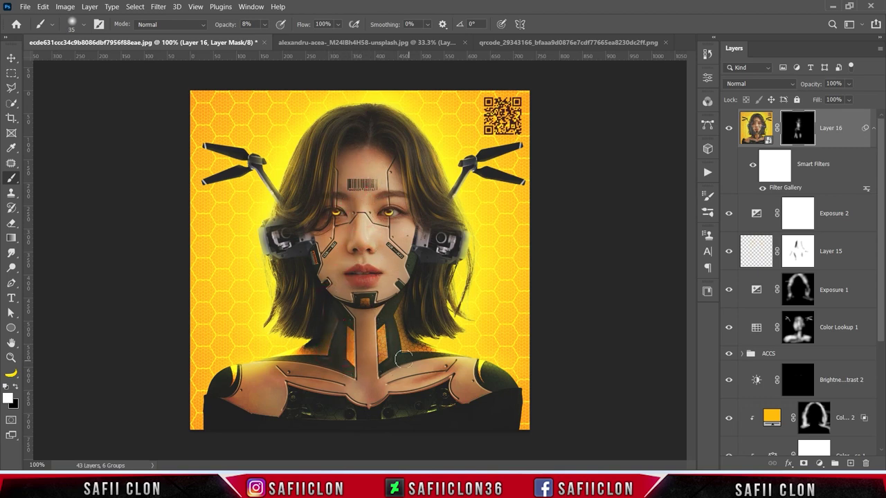
pyautogui.press(']')
pyautogui.press('[')
pyautogui.press(']')
pyautogui.press(']')
pyautogui.press(']')
pyautogui.press(']')
pyautogui.press(']')
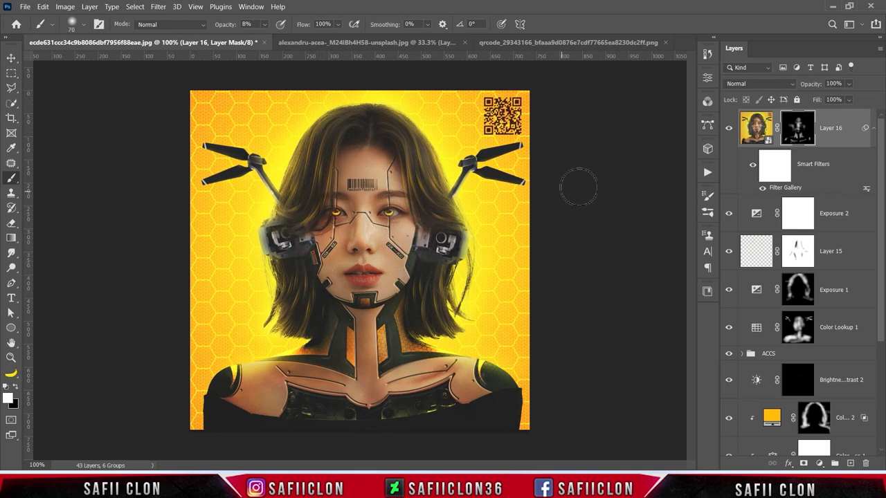
# Step: Toggle Layer 16's visibility to compare the sheen, then target its pixels instead of the mask
pyautogui.click(728, 130)
pyautogui.click(729, 130)
pyautogui.click(729, 130)
pyautogui.click(729, 130)
pyautogui.click(845, 131)
pyautogui.moveTo(879, 149); pyautogui.dragTo(880, 201)
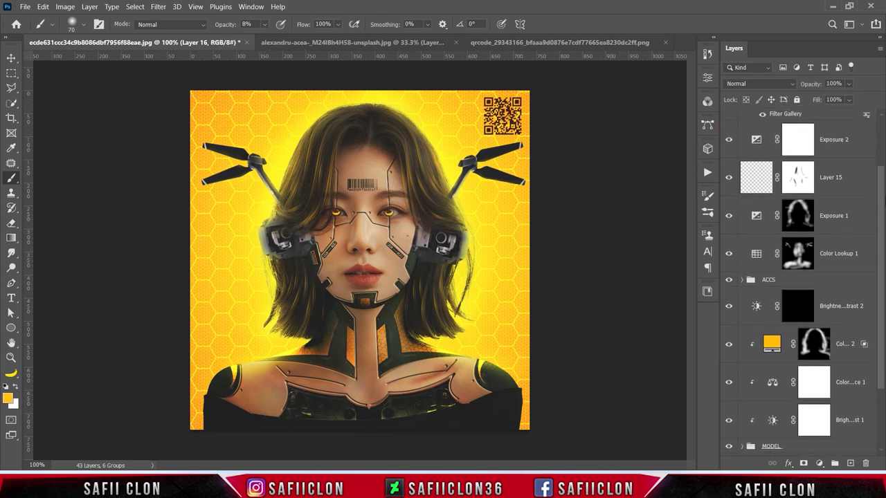
# Step: Group the layers from Layer 16 down to Color Lookup 1 into a new group named TEXTURE
pyautogui.keyDown('shift'); pyautogui.click(848, 255); pyautogui.keyUp('shift')
pyautogui.rightClick(847, 255)
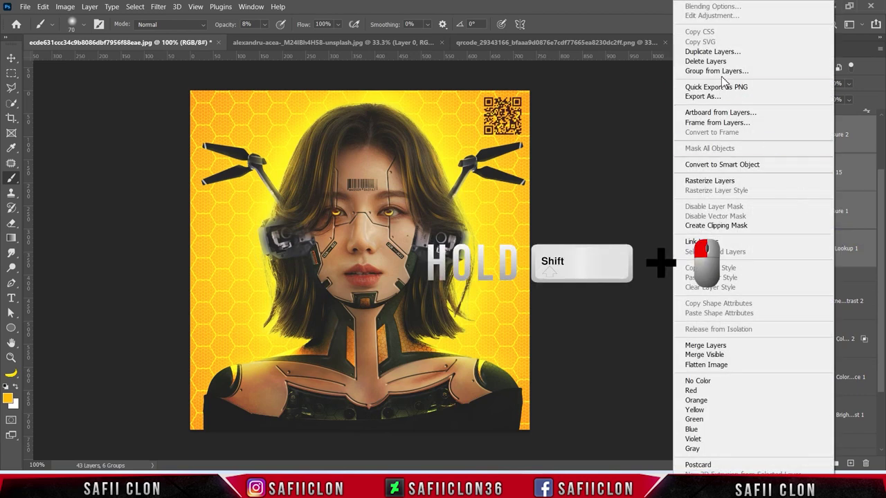
pyautogui.click(722, 73)
pyautogui.write('TEXTURE')
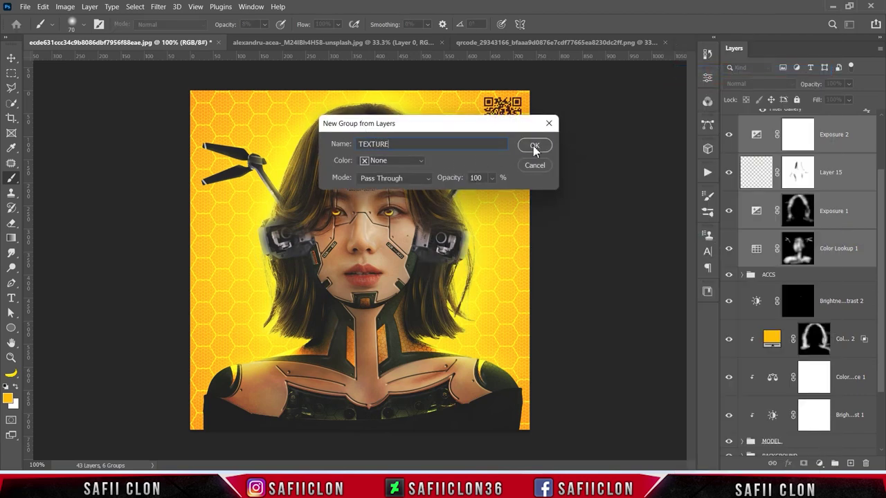
pyautogui.click(534, 146)
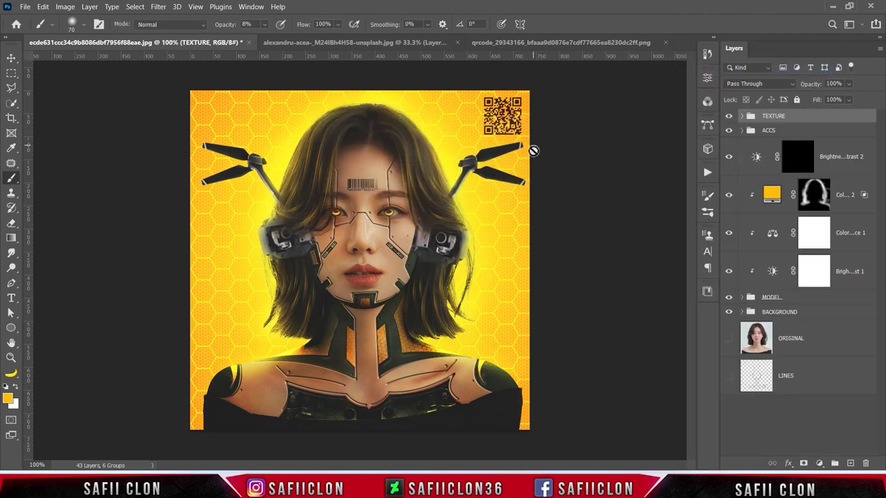
# Step: Stamp all visible layers into Layer 17 and convert it to a smart object
pyautogui.hotkey('ctrl', 'shift', 'alt', 'e')
pyautogui.rightClick(822, 120)
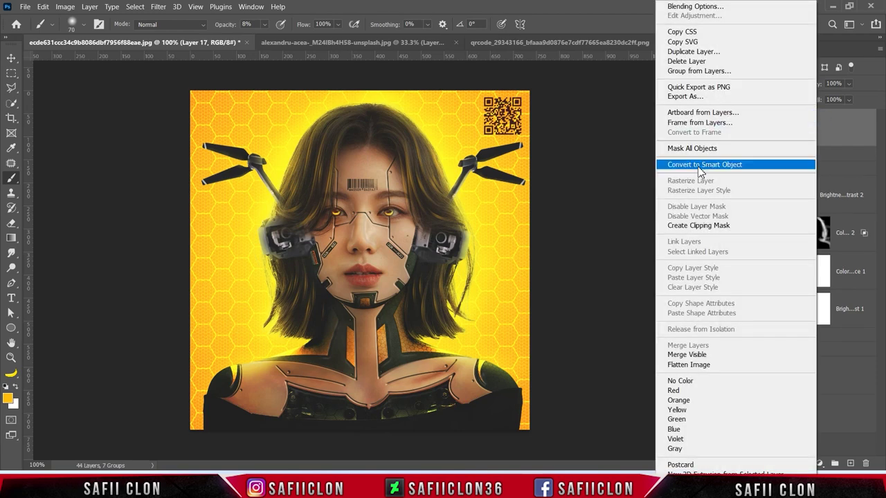
pyautogui.click(700, 166)
pyautogui.click(158, 9)
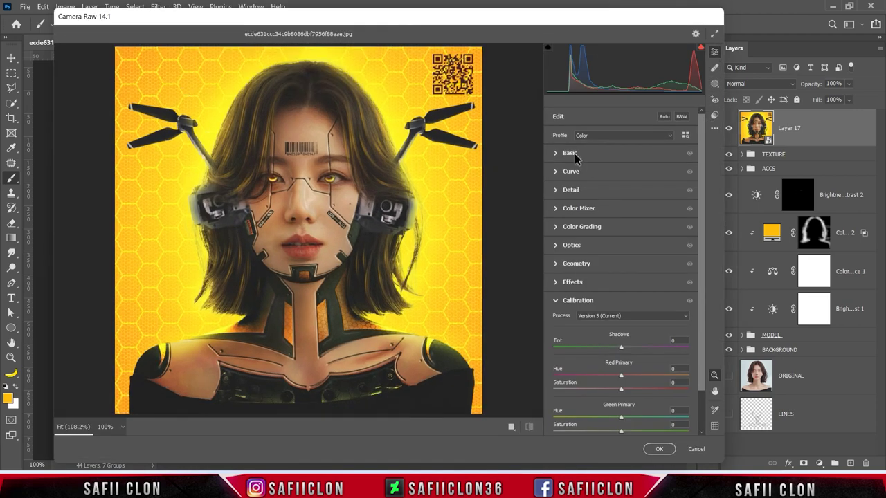
# Step: Grade Layer 17 in Camera Raw: Exposure -0.20, Contrast +13, Shadows +8, Whites +11, Texture +8, Clarity +10
pyautogui.click(574, 154)
pyautogui.click(619, 229)
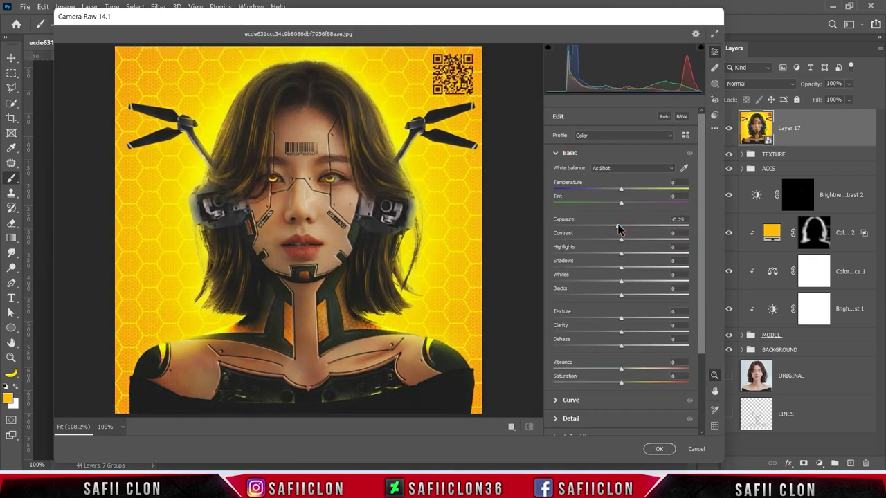
pyautogui.moveTo(622, 239); pyautogui.dragTo(631, 258)
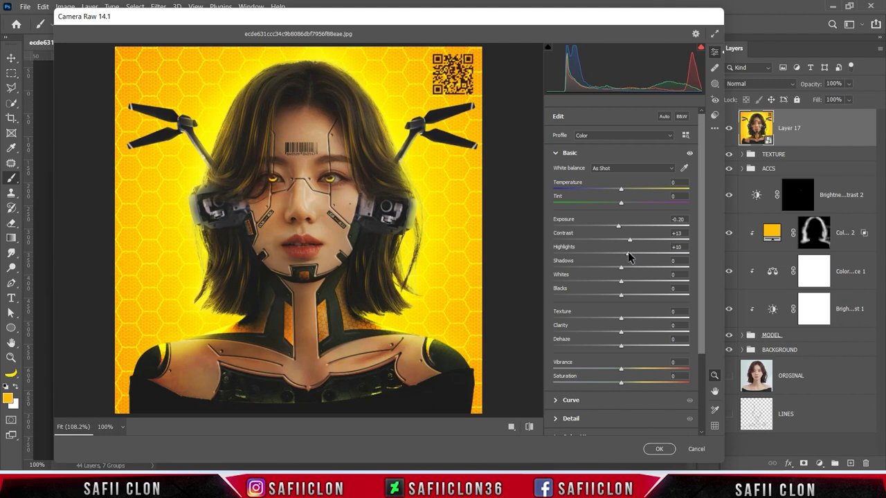
pyautogui.moveTo(620, 267); pyautogui.dragTo(629, 270)
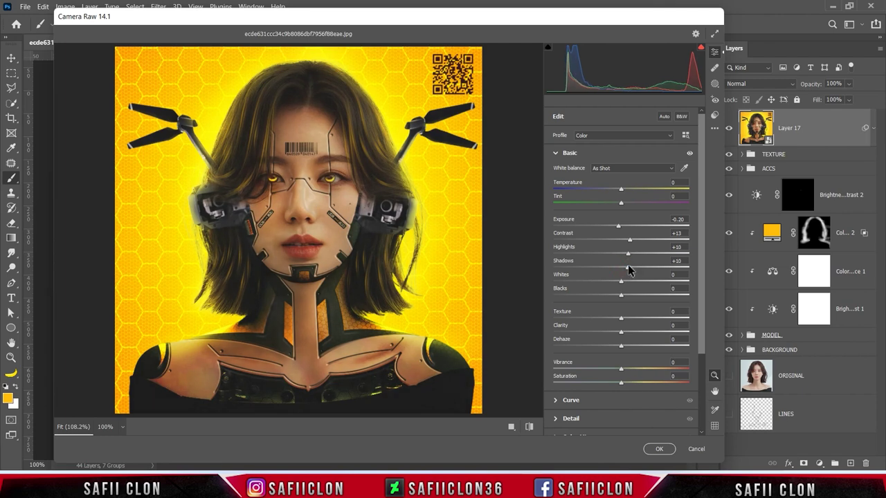
pyautogui.moveTo(621, 280)
pyautogui.mouseDown()
pyautogui.moveTo(585, 288)
pyautogui.moveTo(628, 283)
pyautogui.moveTo(632, 299)
pyautogui.mouseUp()
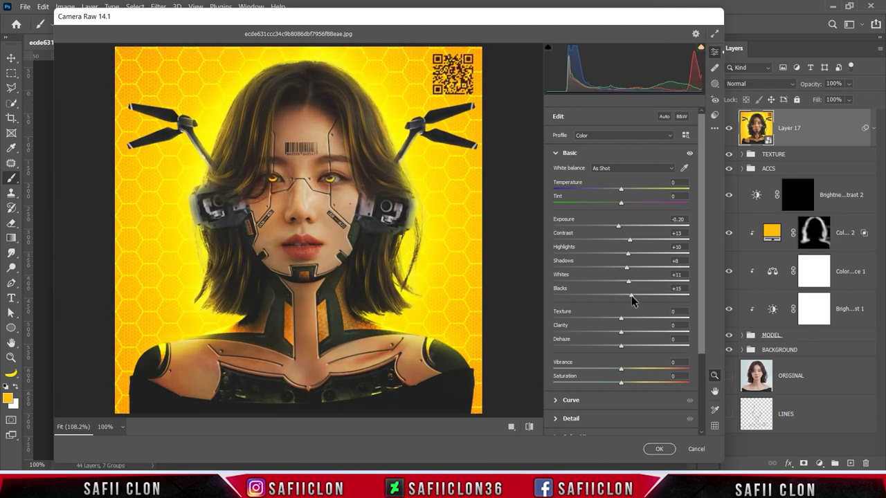
pyautogui.moveTo(620, 319); pyautogui.dragTo(626, 321)
pyautogui.moveTo(621, 336)
pyautogui.mouseDown()
pyautogui.moveTo(629, 334)
pyautogui.moveTo(618, 350)
pyautogui.mouseUp()
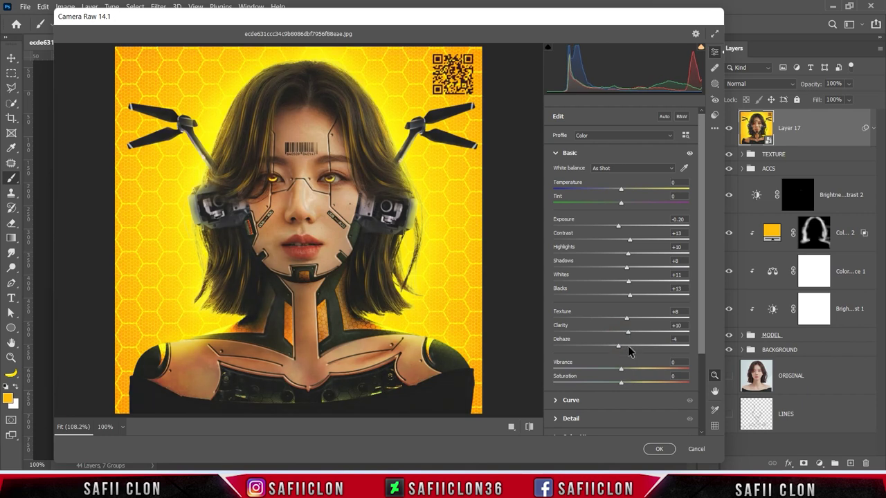
pyautogui.moveTo(700, 273); pyautogui.dragTo(707, 343)
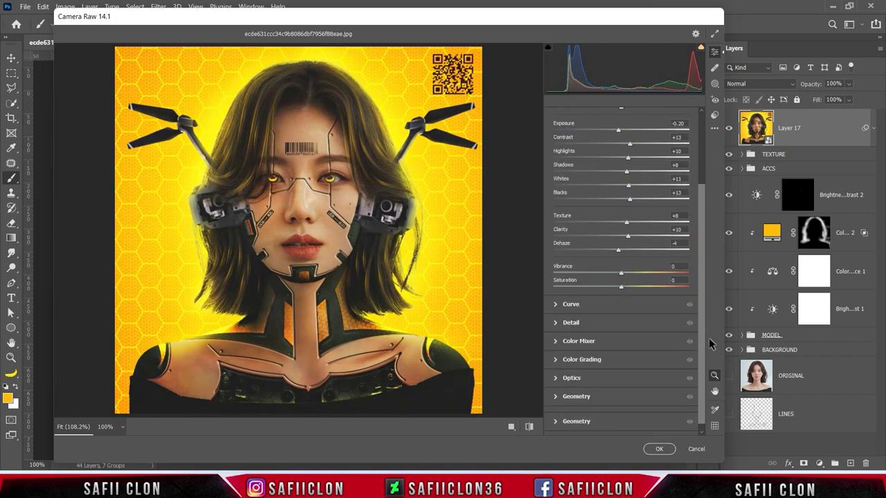
pyautogui.click(578, 327)
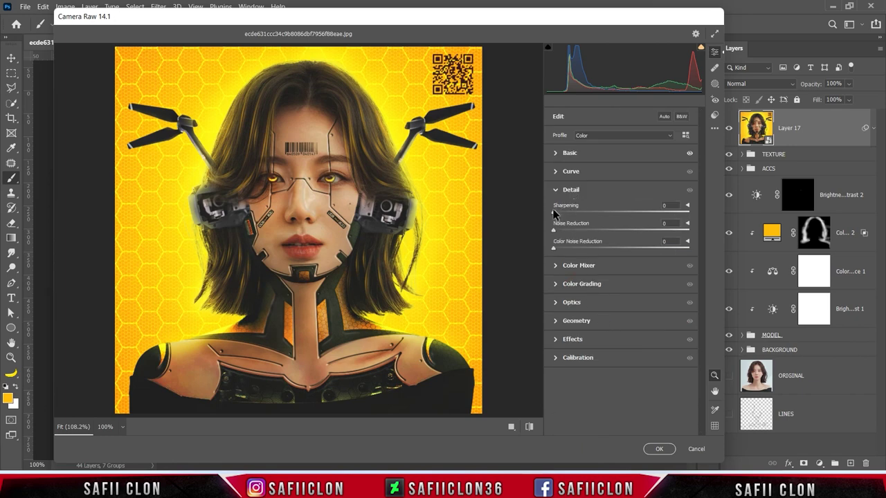
# Step: Raise sharpening and noise reduction, then set Oranges Saturation -21 and Oranges Luminance +20
pyautogui.moveTo(557, 212); pyautogui.dragTo(575, 214)
pyautogui.moveTo(553, 230); pyautogui.dragTo(562, 250)
pyautogui.click(574, 269)
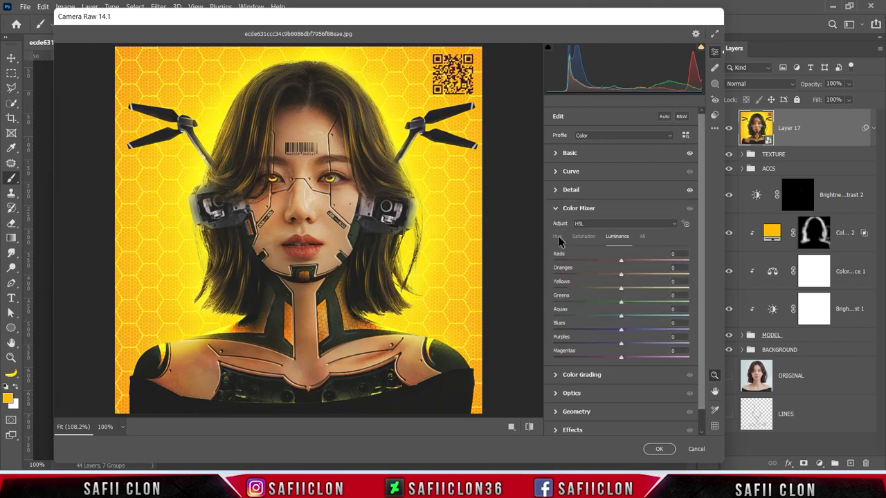
pyautogui.click(583, 237)
pyautogui.moveTo(620, 275)
pyautogui.mouseDown()
pyautogui.moveTo(608, 277)
pyautogui.moveTo(616, 308)
pyautogui.mouseUp()
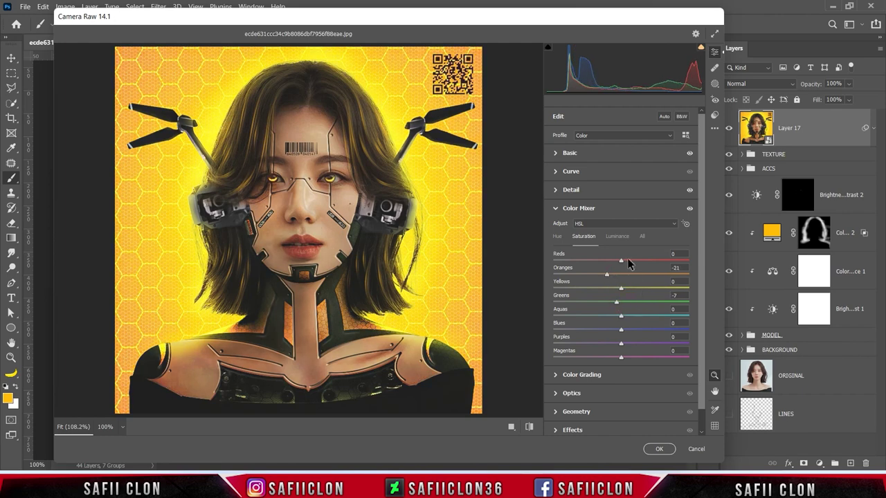
pyautogui.click(615, 237)
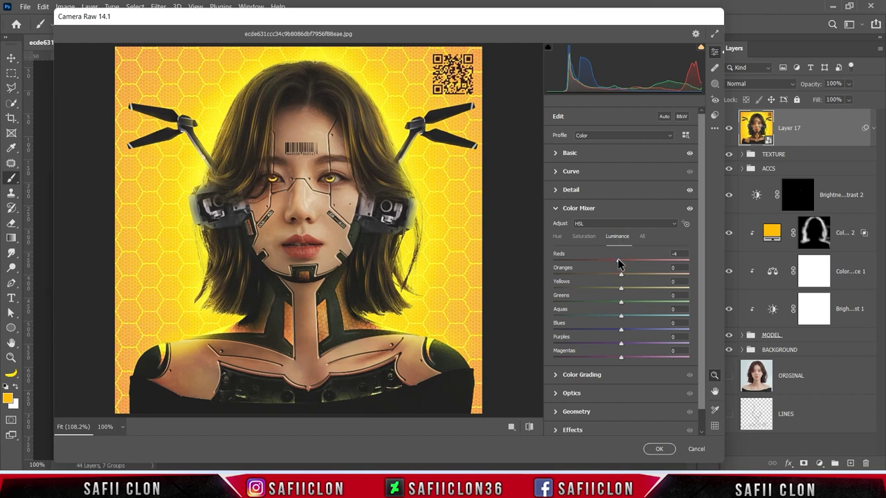
pyautogui.moveTo(620, 275)
pyautogui.mouseDown()
pyautogui.moveTo(651, 277)
pyautogui.moveTo(632, 276)
pyautogui.mouseUp()
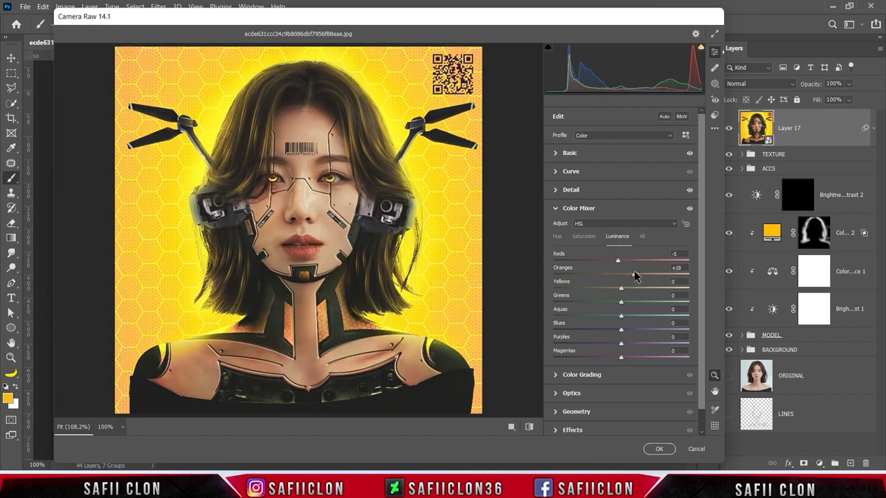
# Step: Add Grain 10 and a -28 vignette to darken the image edges
pyautogui.moveTo(701, 298); pyautogui.dragTo(702, 323)
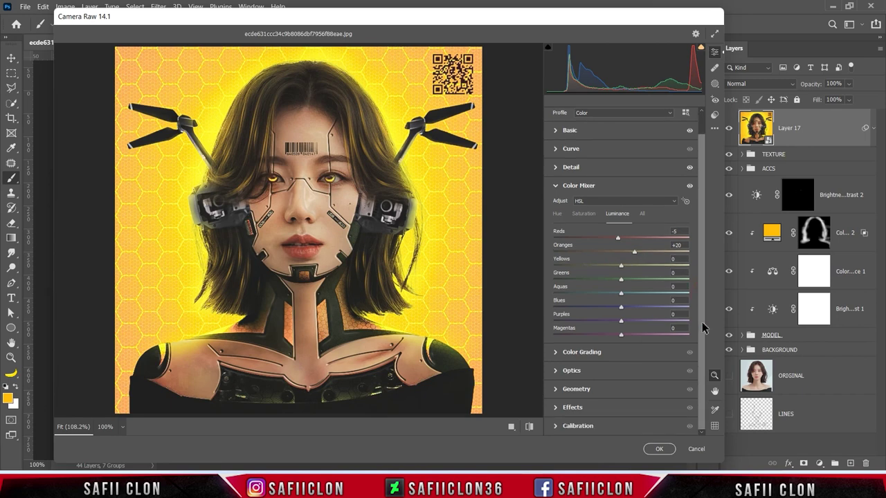
pyautogui.click(573, 408)
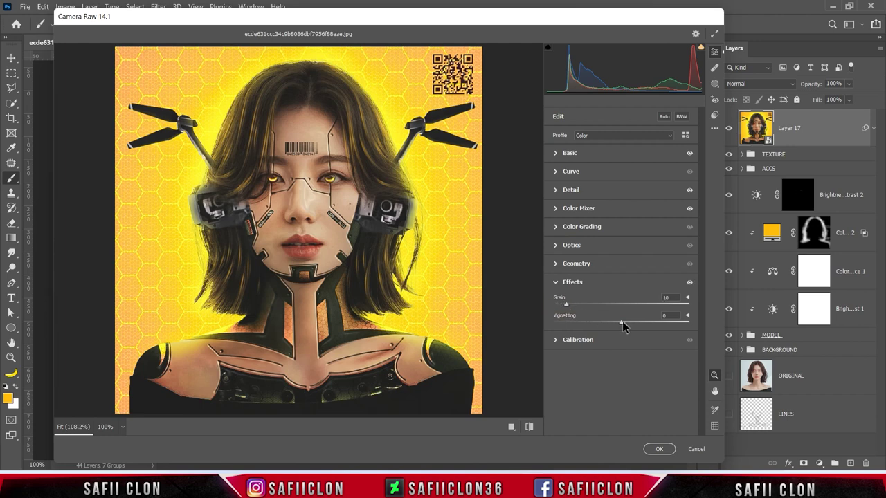
pyautogui.moveTo(623, 326)
pyautogui.mouseDown()
pyautogui.moveTo(603, 325)
pyautogui.moveTo(615, 322)
pyautogui.mouseUp()
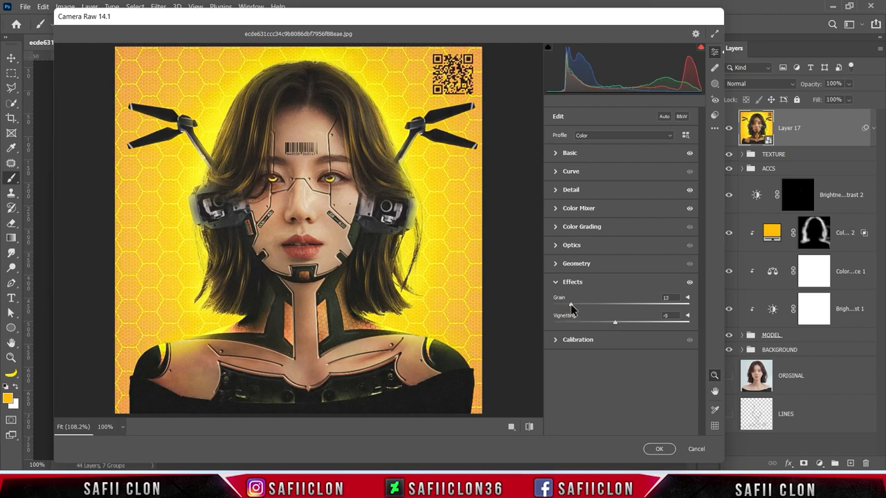
# Step: In Calibration, set Blue Primary Hue to -16 and Saturation to +8
pyautogui.click(580, 344)
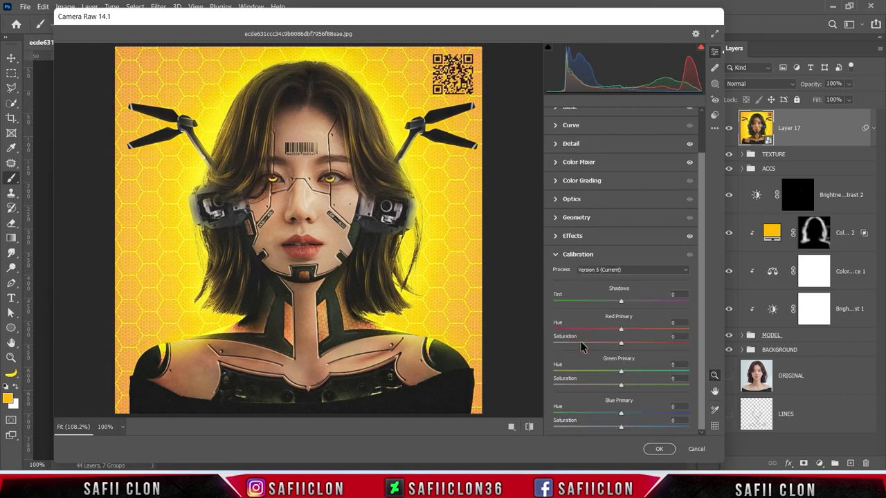
pyautogui.moveTo(621, 413)
pyautogui.mouseDown()
pyautogui.moveTo(598, 412)
pyautogui.moveTo(628, 427)
pyautogui.mouseUp()
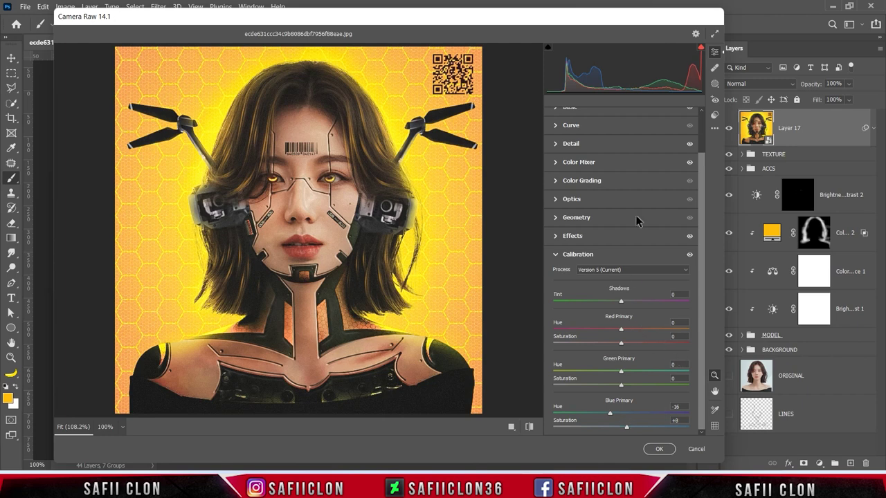
pyautogui.click(714, 85)
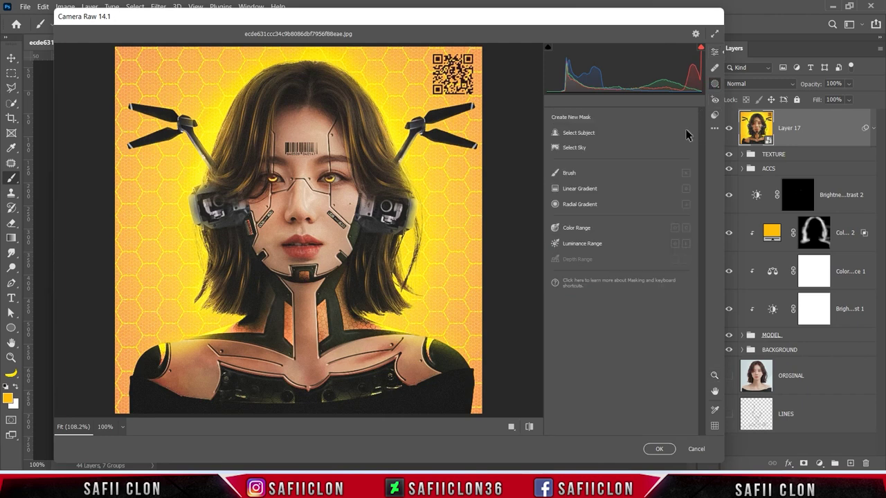
# Step: Draw a radial gradient mask over the left jaw with Exposure +0.25 and Contrast -23
pyautogui.click(578, 204)
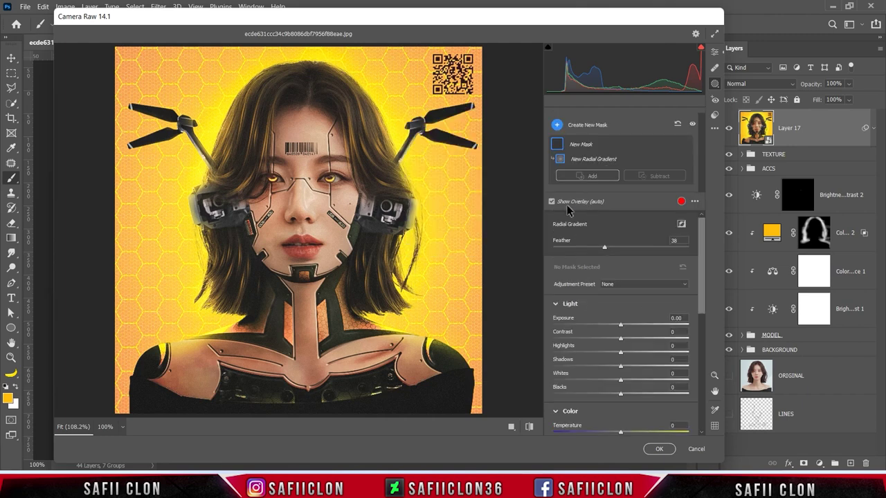
pyautogui.moveTo(252, 268)
pyautogui.mouseDown()
pyautogui.moveTo(281, 291)
pyautogui.moveTo(263, 282)
pyautogui.mouseUp()
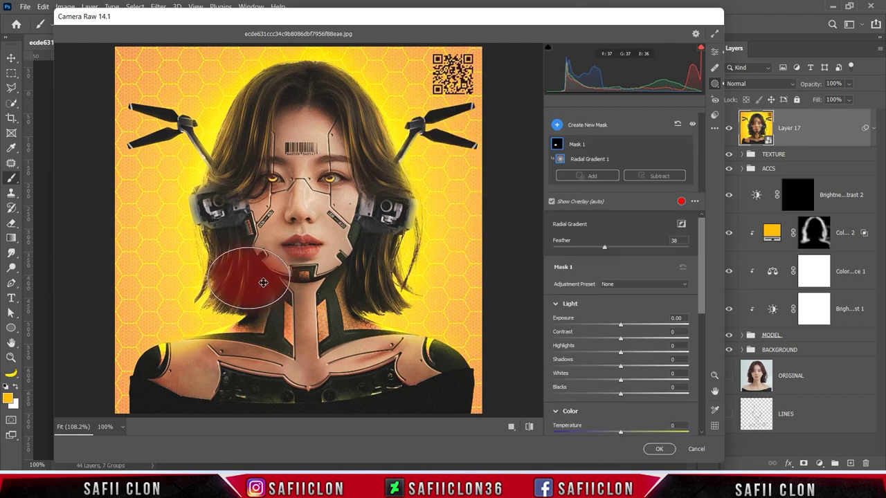
pyautogui.scroll(-2, 623, 311)
pyautogui.scroll(-1, 622, 311)
pyautogui.moveTo(619, 257); pyautogui.dragTo(625, 261)
pyautogui.moveTo(603, 272); pyautogui.dragTo(626, 299)
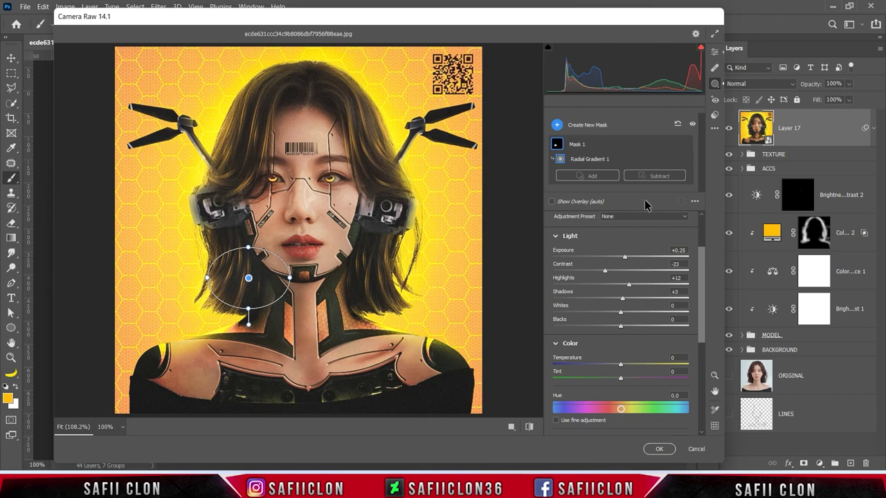
# Step: Add a second, widened radial gradient to Mask 1 over the right jaw
pyautogui.click(593, 178)
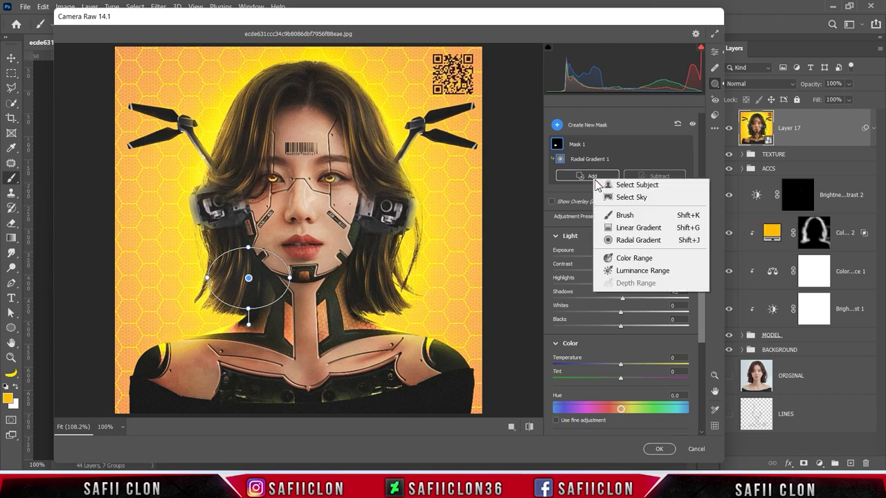
pyautogui.click(630, 242)
pyautogui.moveTo(366, 265); pyautogui.dragTo(398, 296)
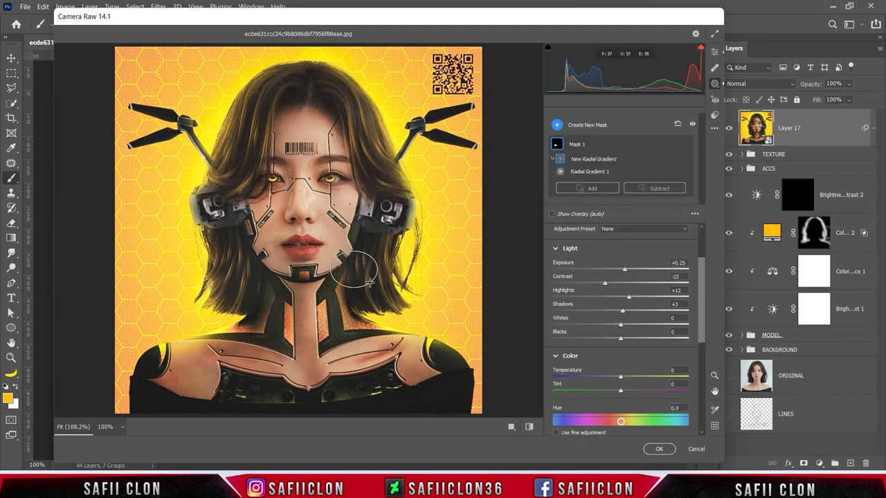
pyautogui.moveTo(401, 268); pyautogui.dragTo(408, 269)
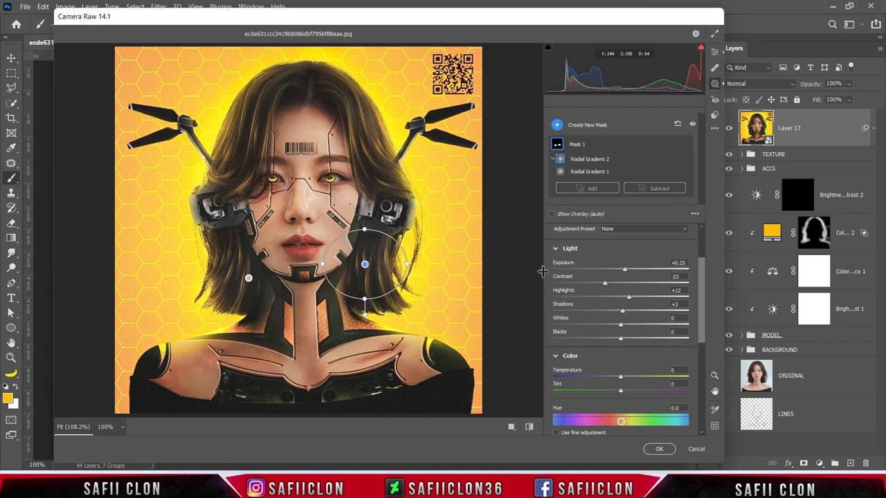
pyautogui.click(716, 54)
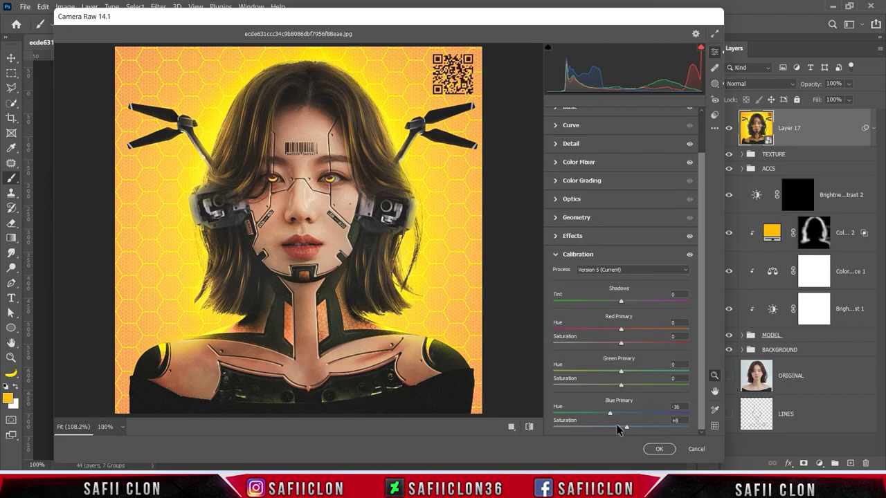
# Step: Set calibration Blue Primary Hue -2 and Saturation +5, reset Red Hue to 0, and set Red Saturation +5
pyautogui.moveTo(609, 414)
pyautogui.mouseDown()
pyautogui.moveTo(585, 412)
pyautogui.moveTo(620, 415)
pyautogui.mouseUp()
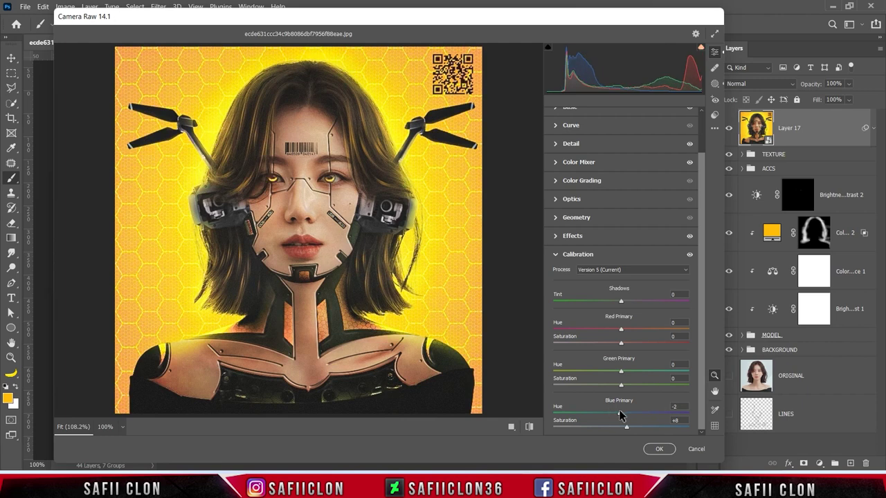
pyautogui.moveTo(627, 428); pyautogui.dragTo(625, 427)
pyautogui.doubleClick(600, 330)
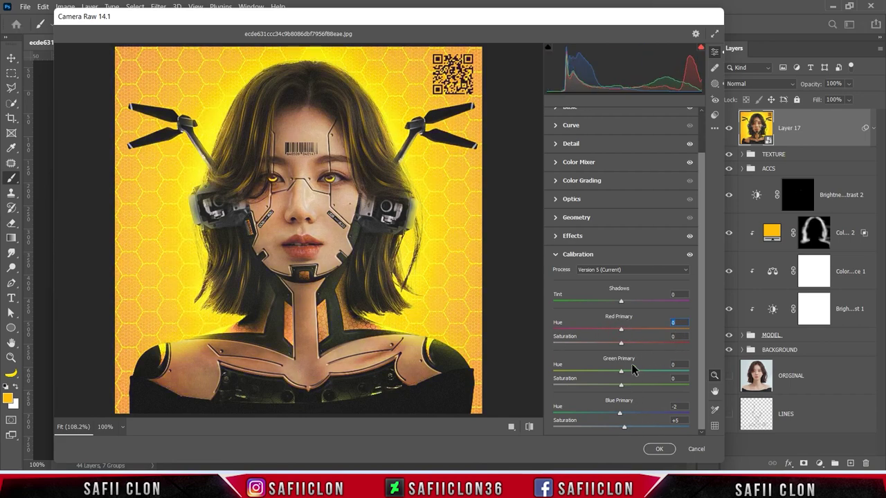
pyautogui.moveTo(621, 344)
pyautogui.mouseDown()
pyautogui.moveTo(628, 344)
pyautogui.moveTo(617, 368)
pyautogui.mouseUp()
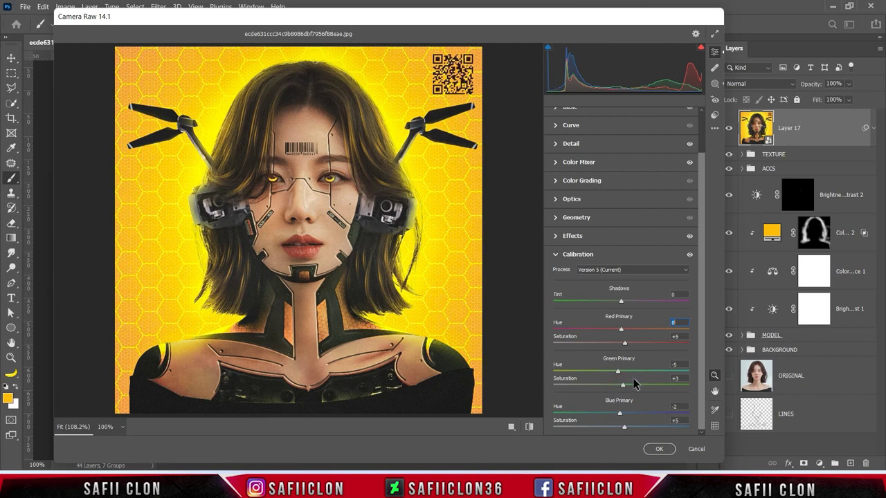
pyautogui.click(715, 83)
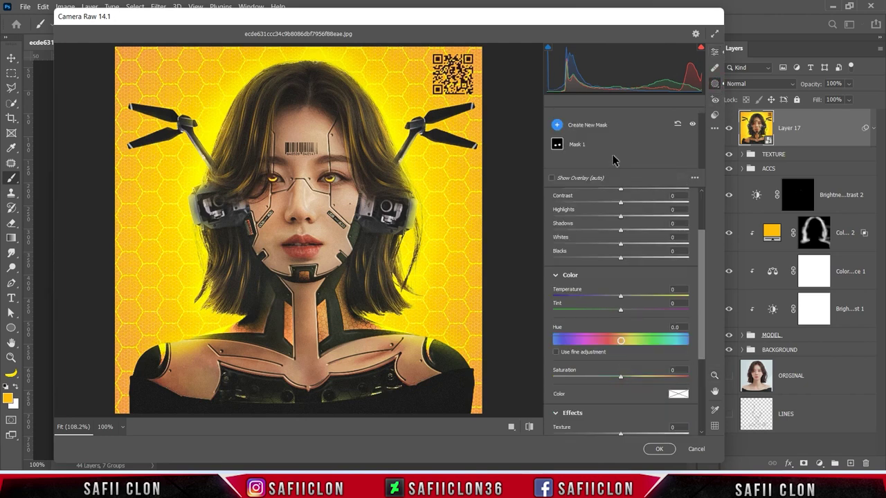
pyautogui.click(603, 131)
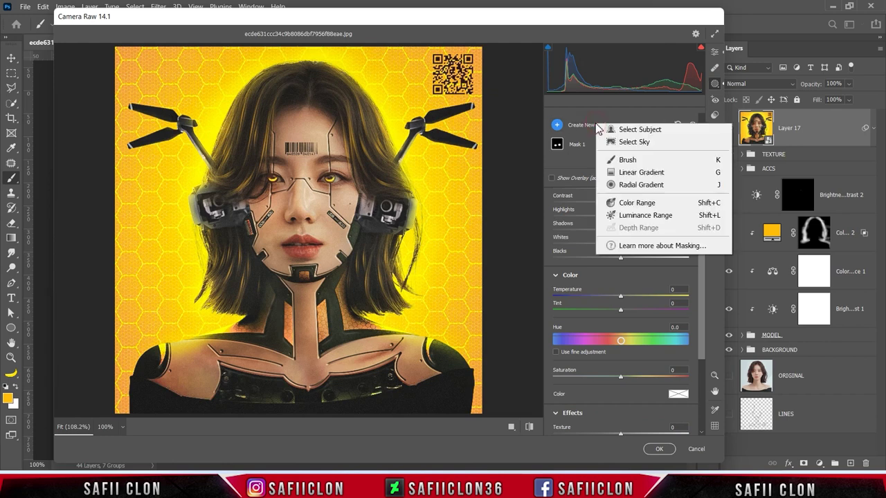
# Step: Paint a new brush mask at size 10 with Exposure +0.35, Contrast +13, Highlights -21, Shadows +18
pyautogui.click(623, 159)
pyautogui.press(']')
pyautogui.press(']')
pyautogui.moveTo(207, 154); pyautogui.dragTo(204, 159)
pyautogui.press(']')
pyautogui.press(']')
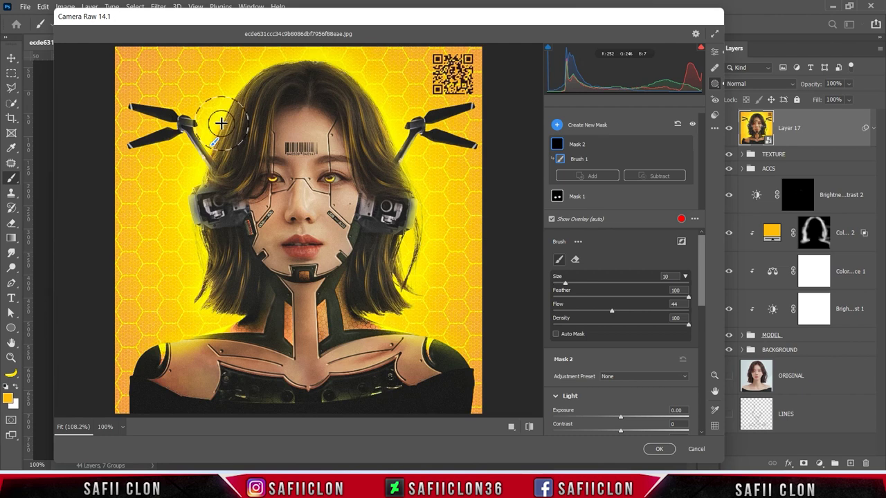
pyautogui.scroll(-5, 701, 287)
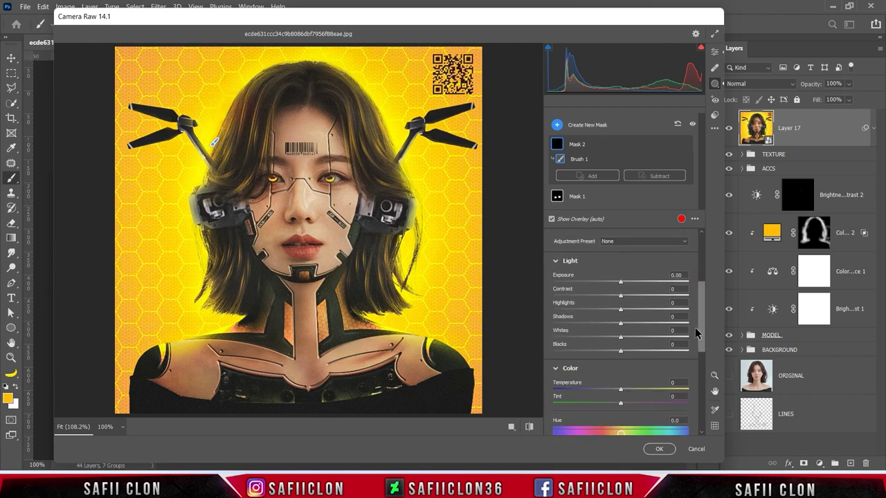
pyautogui.moveTo(622, 281)
pyautogui.mouseDown()
pyautogui.moveTo(631, 281)
pyautogui.moveTo(629, 295)
pyautogui.moveTo(602, 313)
pyautogui.mouseUp()
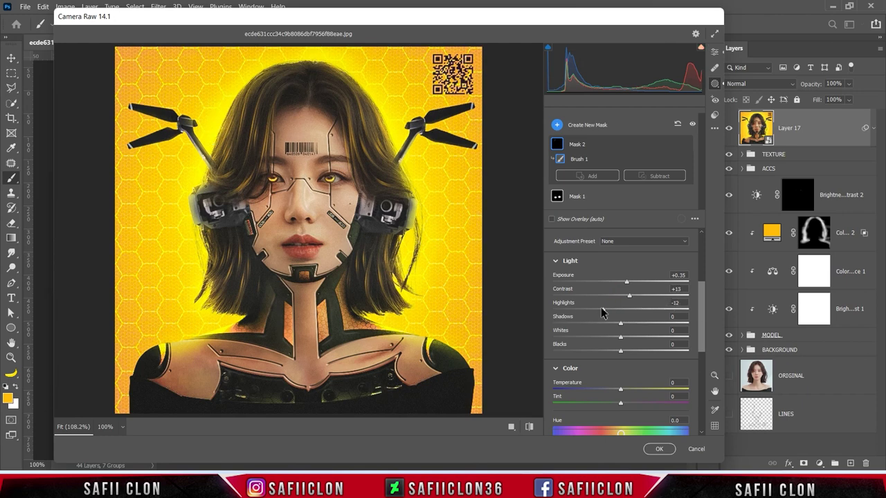
pyautogui.moveTo(621, 324); pyautogui.dragTo(649, 324)
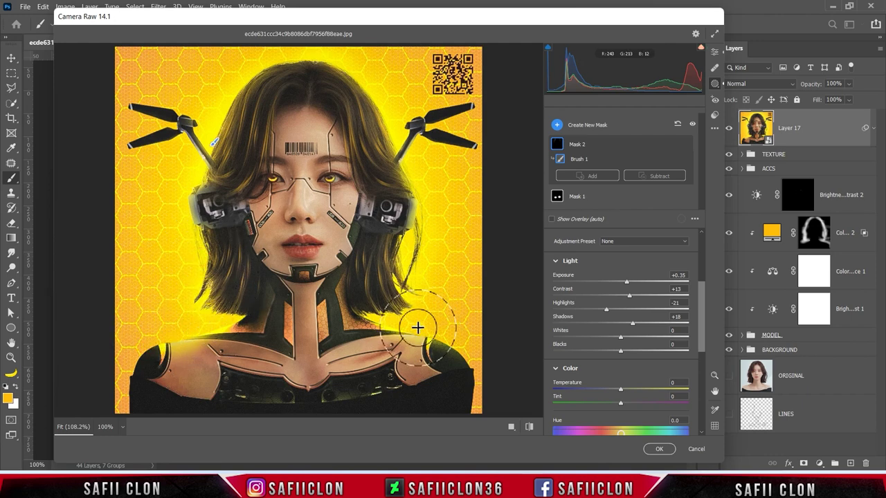
# Step: Compare the Before/After views, then apply the Camera Raw Filter to Layer 17
pyautogui.click(714, 51)
pyautogui.click(511, 426)
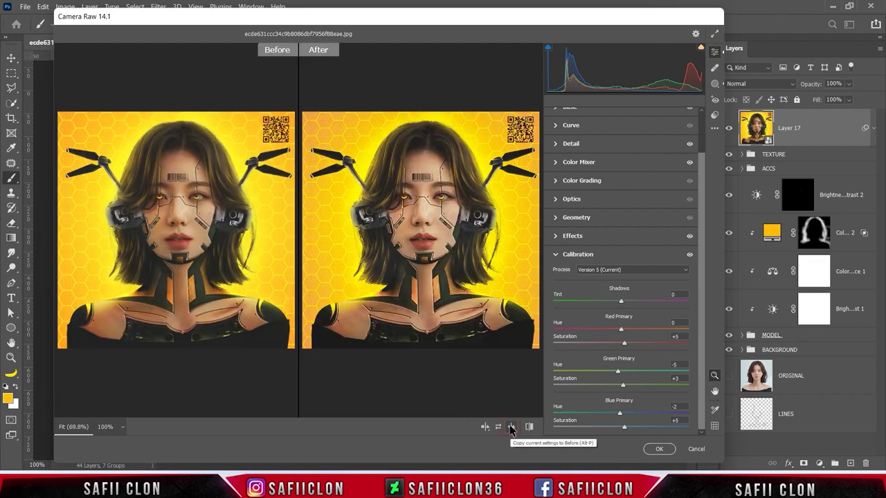
pyautogui.click(486, 427)
pyautogui.click(487, 426)
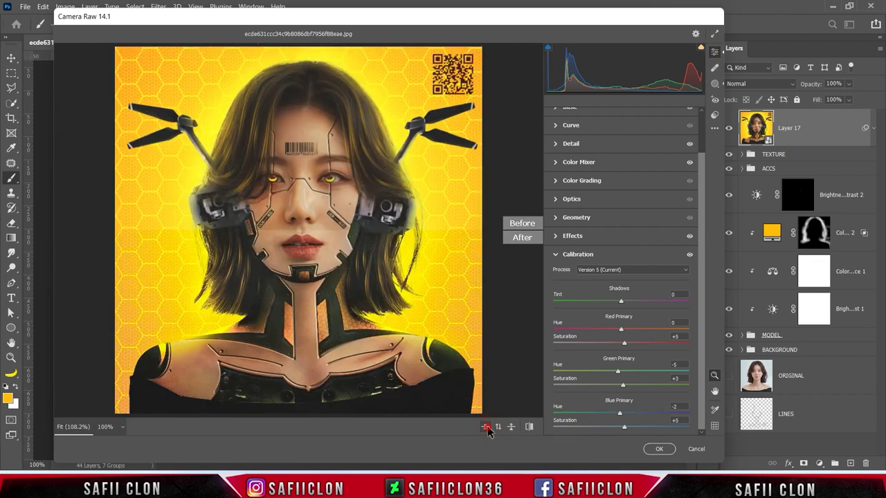
pyautogui.click(654, 448)
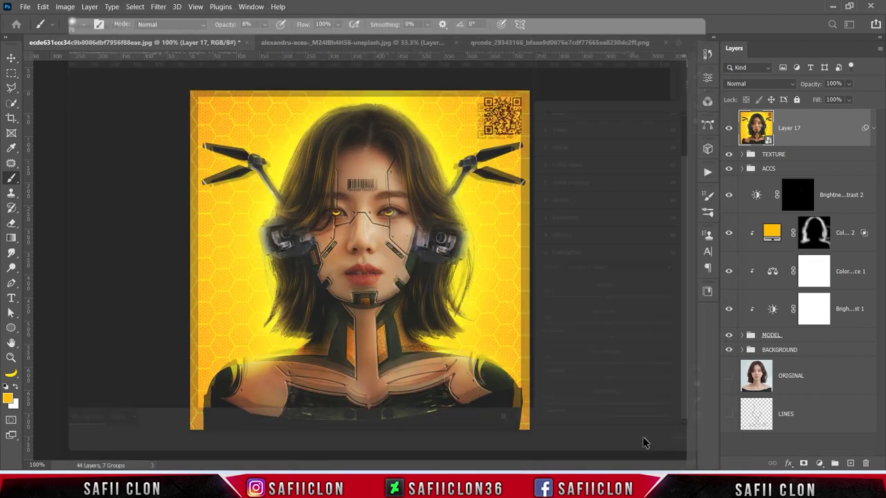
# Step: Toggle Layer 17's visibility to compare the grading and zoom in to inspect the face
pyautogui.click(729, 129)
pyautogui.click(728, 129)
pyautogui.click(729, 129)
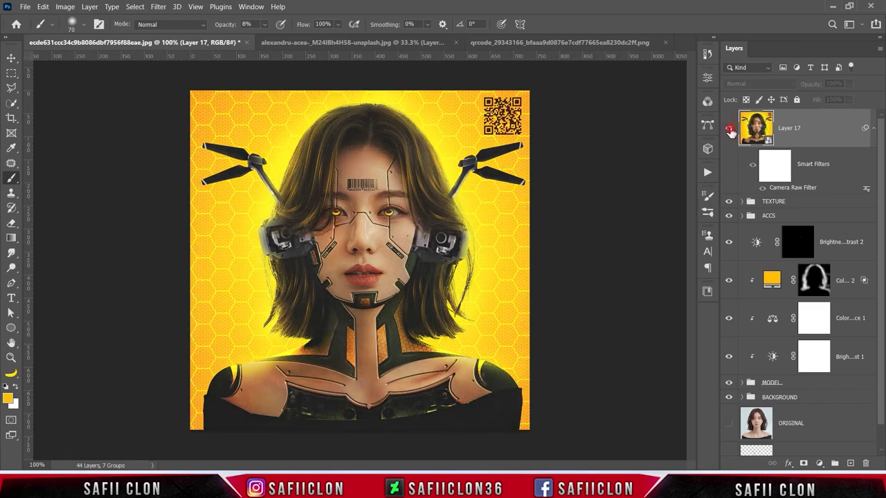
pyautogui.click(729, 129)
pyautogui.hotkey('ctrl', '+')
pyautogui.hotkey('ctrl', '+')
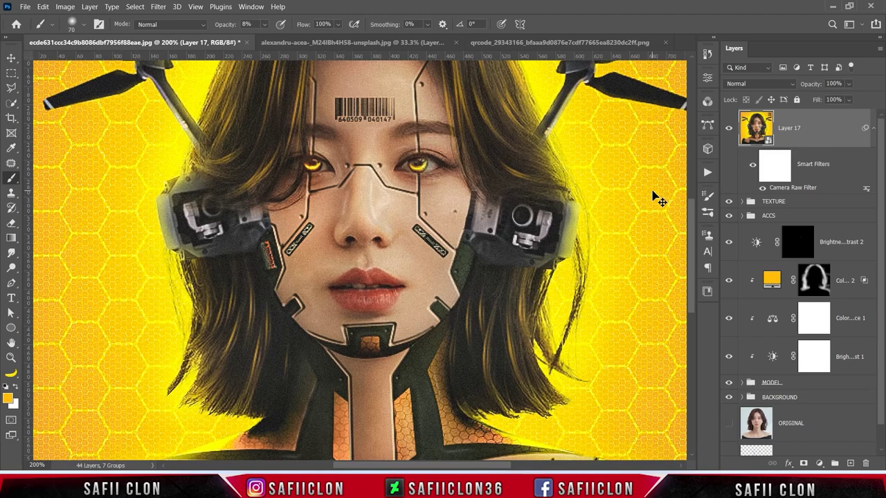
pyautogui.hotkey('ctrl', '-')
pyautogui.hotkey('ctrl', '-')
pyautogui.hotkey('ctrl', '-')
pyautogui.hotkey('ctrl', '+')
pyautogui.hotkey('ctrl', '+')
pyautogui.hotkey('ctrl', '-')
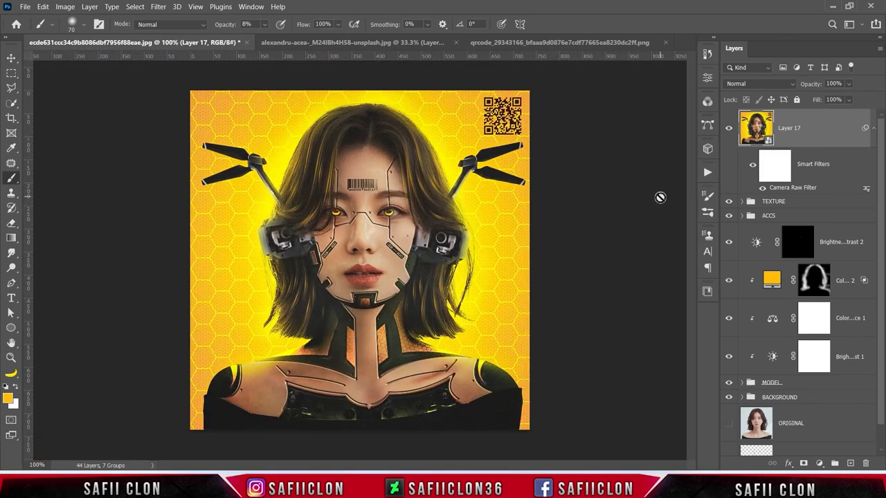
pyautogui.click(64, 7)
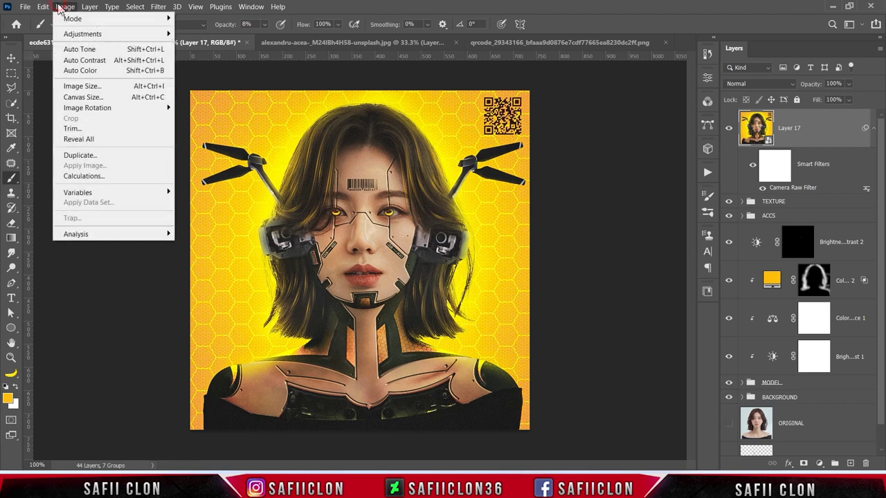
# Step: Upscale the image to 1533 × 1533 px by setting resolution to 150 pixels/inch
pyautogui.click(90, 86)
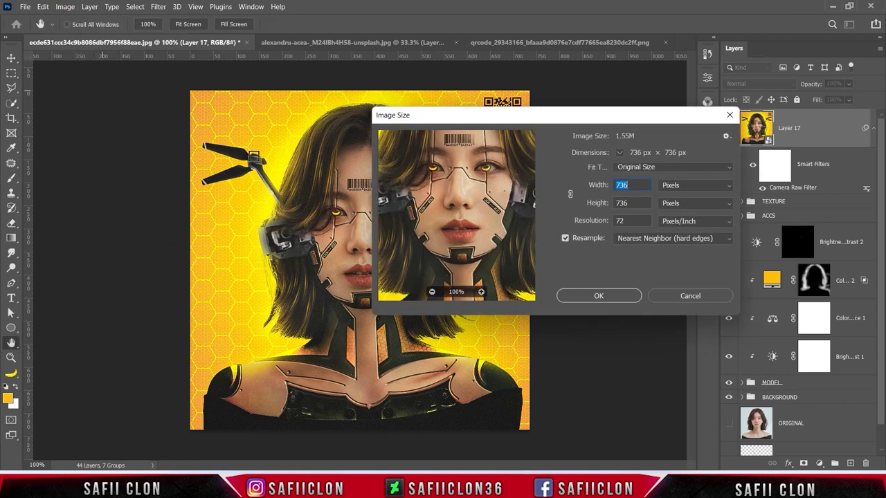
pyautogui.write('150')
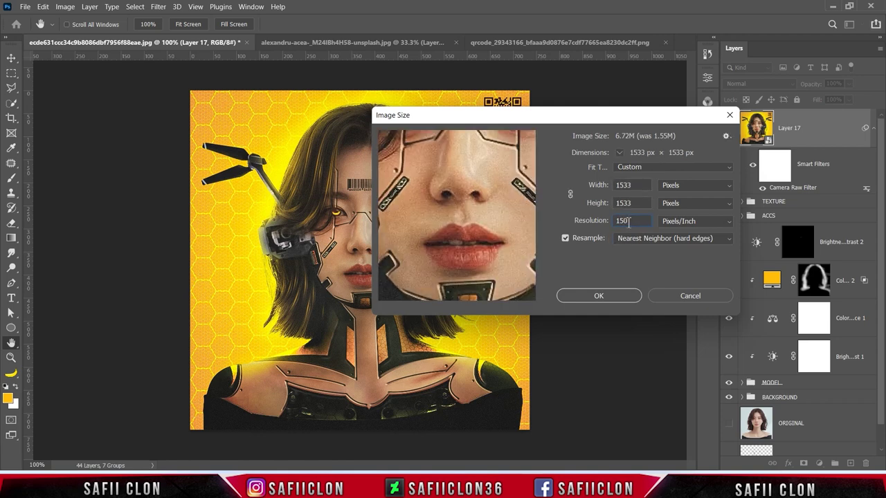
pyautogui.click(614, 296)
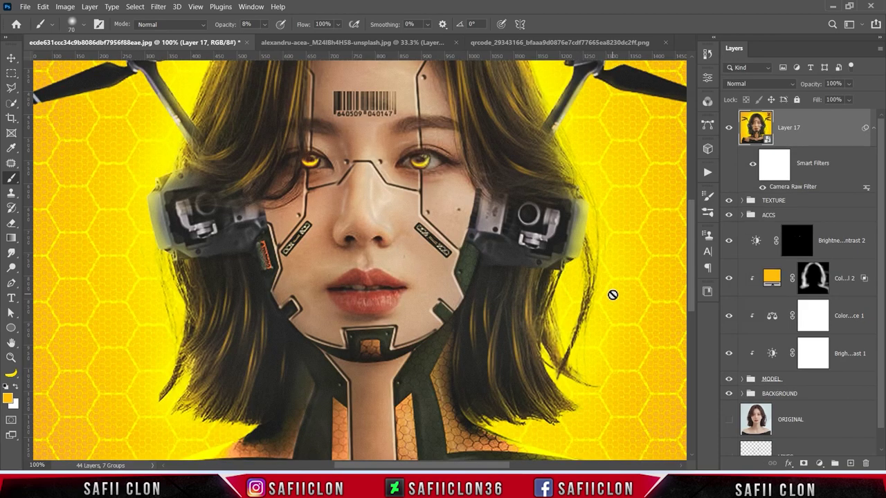
pyautogui.hotkey('ctrl', '-')
pyautogui.hotkey('ctrl', '-')
pyautogui.hotkey('ctrl', '-')
pyautogui.hotkey('ctrl', '-')
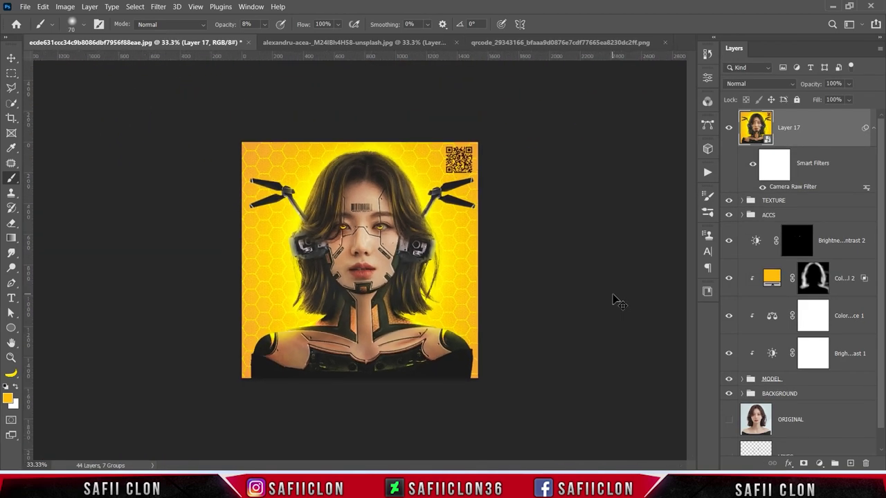
pyautogui.hotkey('ctrl', '+')
pyautogui.hotkey('ctrl', '+')
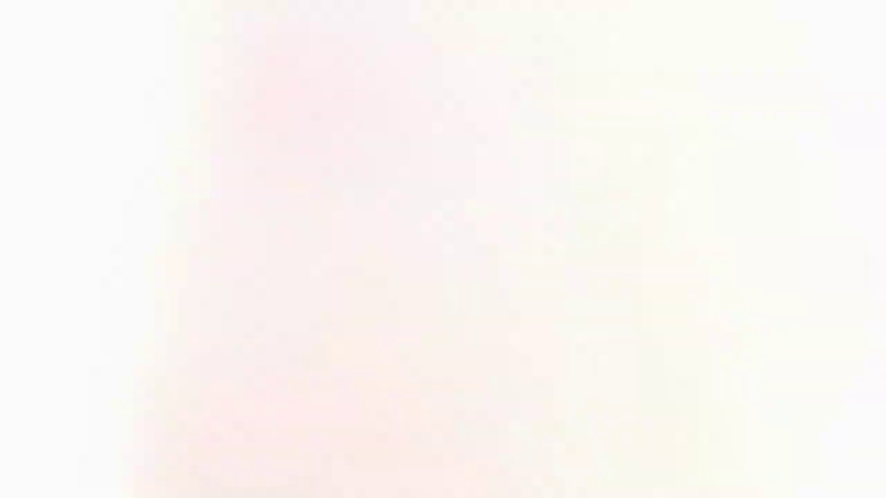